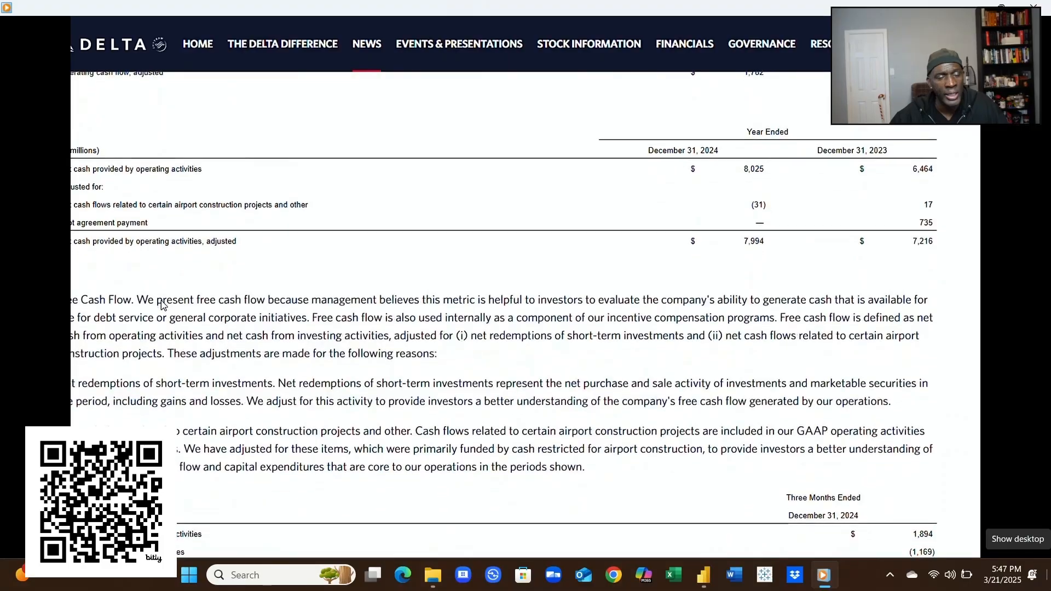
Step: Review the free cash flow, adjusted operating income, operating margin and pre-tax margin reconciliations in Delta's earnings release
{"action": "scroll", "coordinate": [162, 305], "scroll_direction": "down", "scroll_amount": 3}
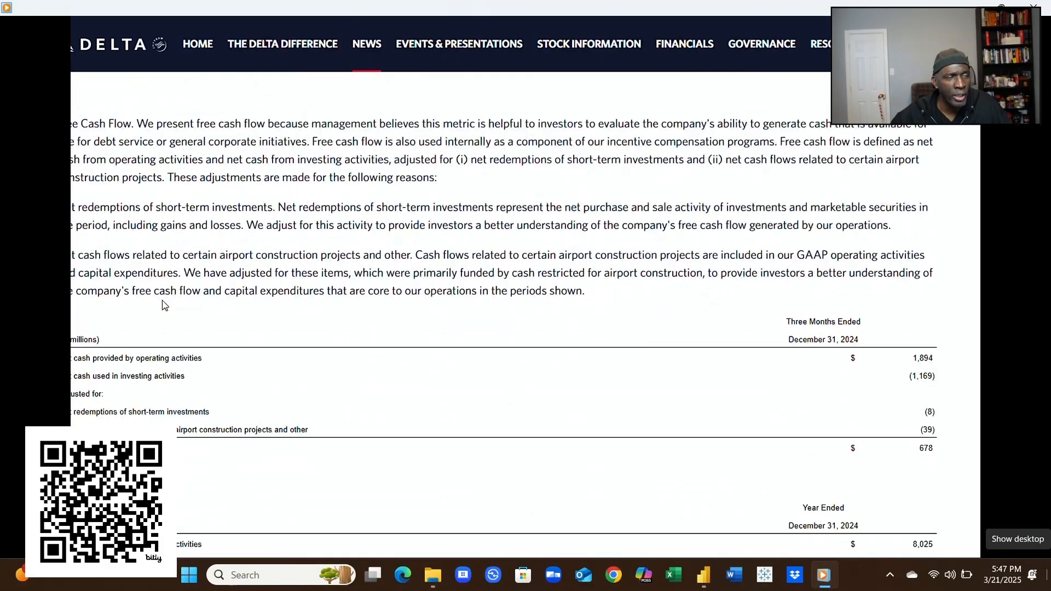
{"action": "scroll", "coordinate": [163, 300], "scroll_direction": "down", "scroll_amount": 2}
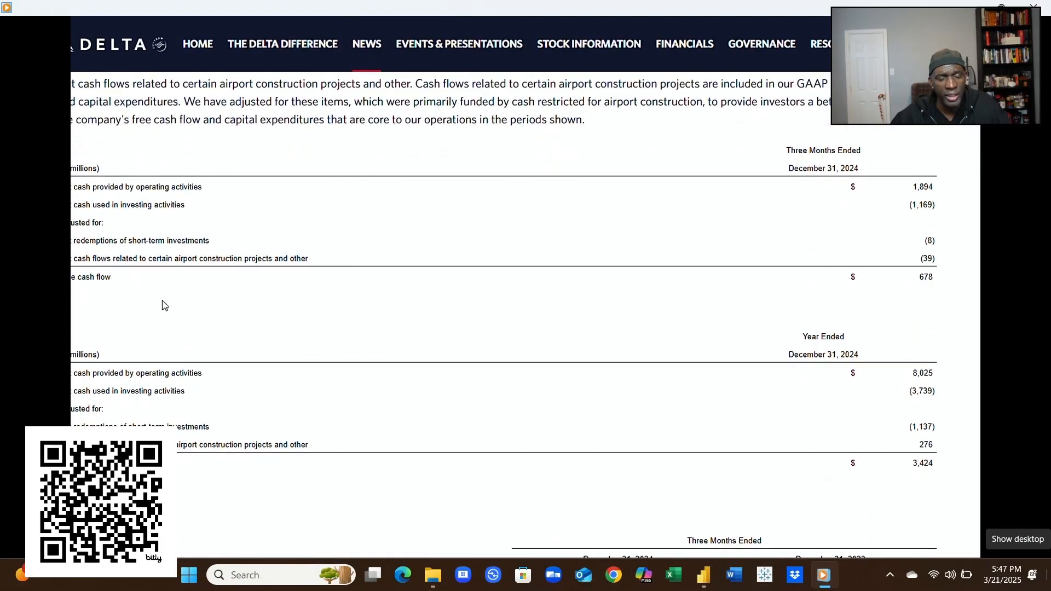
{"action": "scroll", "coordinate": [163, 306], "scroll_direction": "down", "scroll_amount": 5}
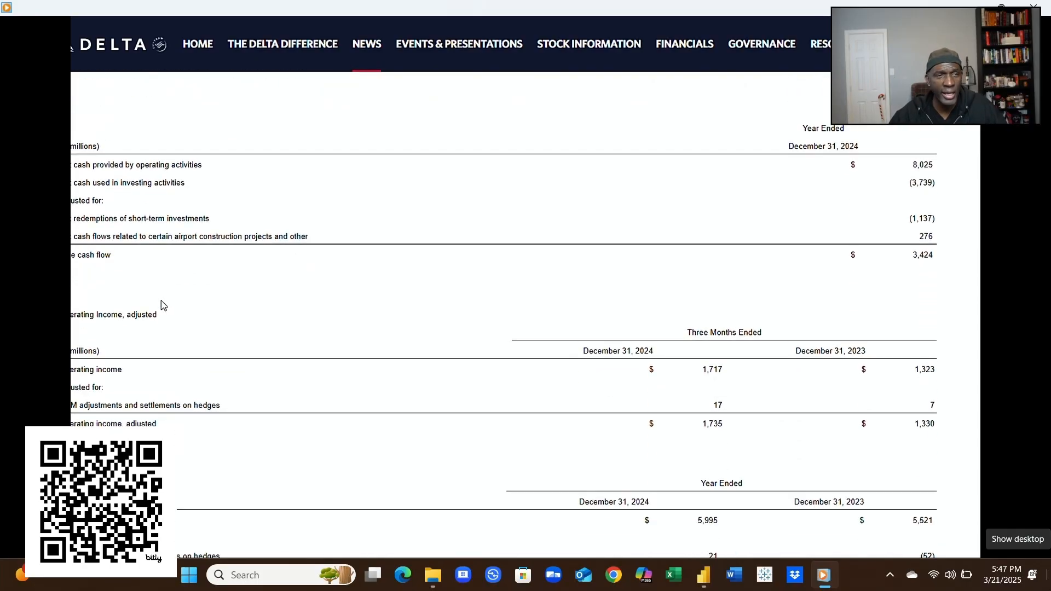
{"action": "scroll", "coordinate": [163, 305], "scroll_direction": "down", "scroll_amount": 5}
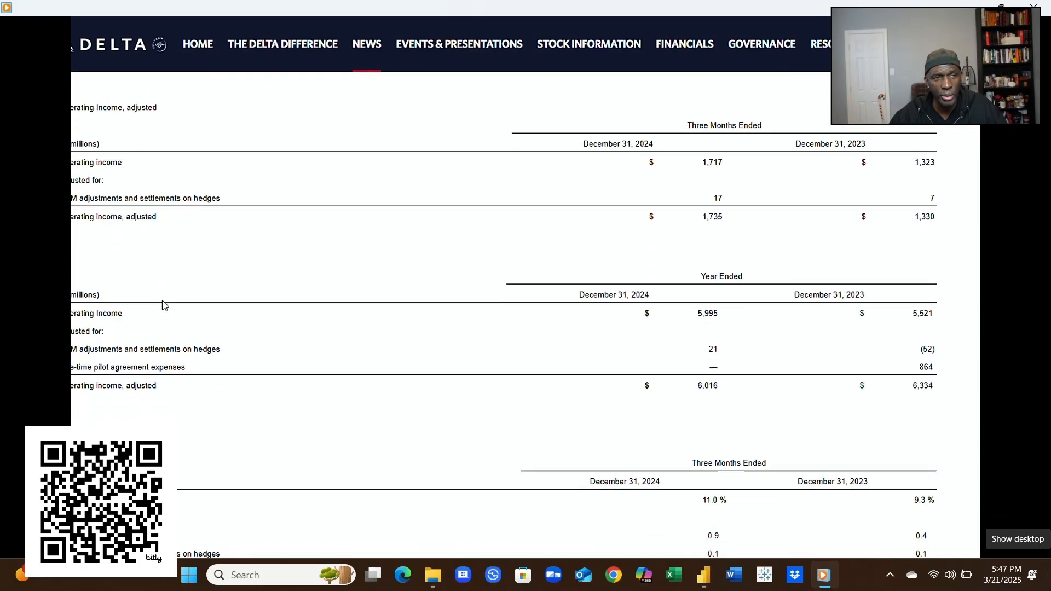
{"action": "scroll", "coordinate": [162, 306], "scroll_direction": "down", "scroll_amount": 5}
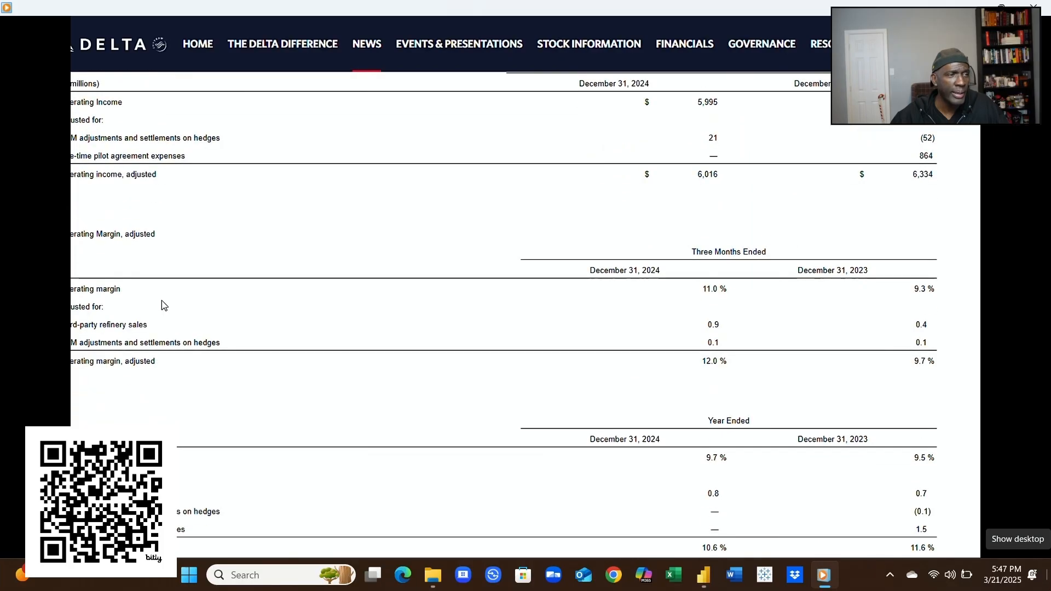
{"action": "scroll", "coordinate": [163, 301], "scroll_direction": "down", "scroll_amount": 5}
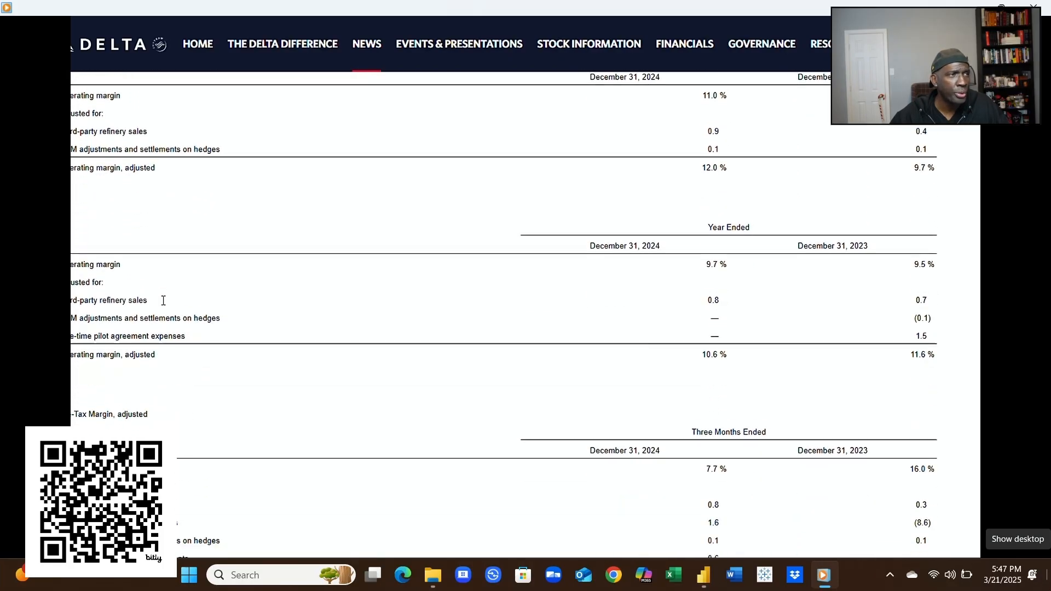
{"action": "scroll", "coordinate": [163, 305], "scroll_direction": "down", "scroll_amount": 4}
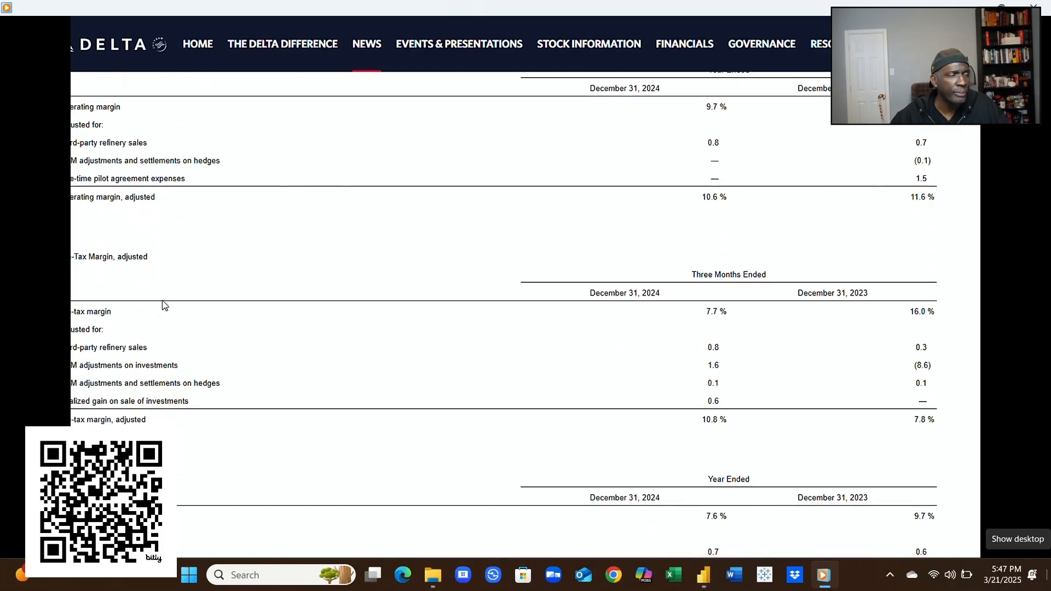
{"action": "scroll", "coordinate": [162, 306], "scroll_direction": "down", "scroll_amount": 5}
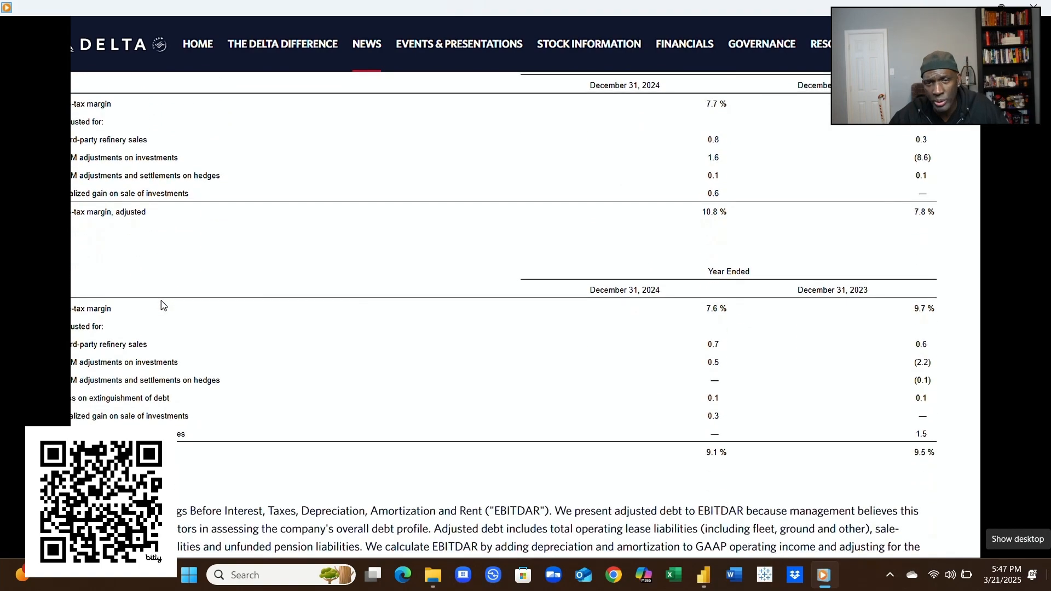
Step: Examine the adjusted debt to EBITDAR, after-tax return on invested capital, and premium and diverse revenue reconciliations
{"action": "scroll", "coordinate": [162, 305], "scroll_direction": "down", "scroll_amount": 5}
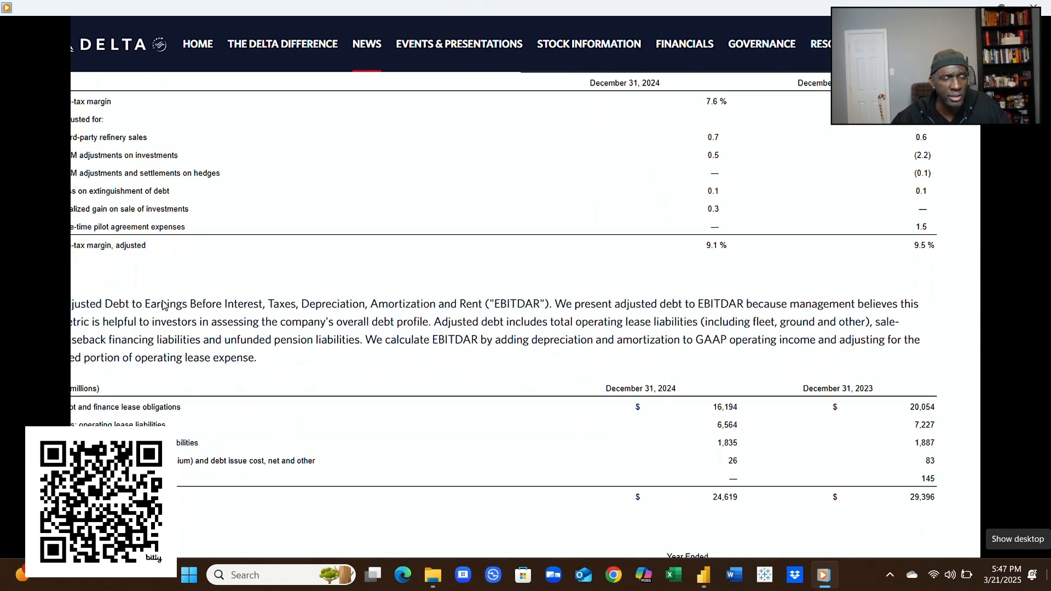
{"action": "scroll", "coordinate": [163, 305], "scroll_direction": "down", "scroll_amount": 4}
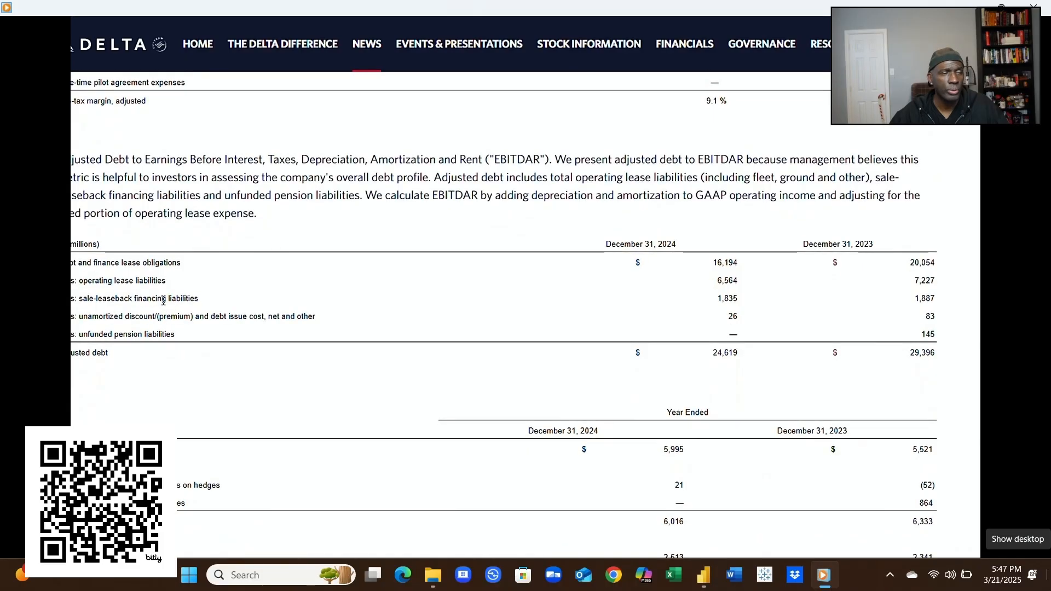
{"action": "scroll", "coordinate": [162, 305], "scroll_direction": "down", "scroll_amount": 5}
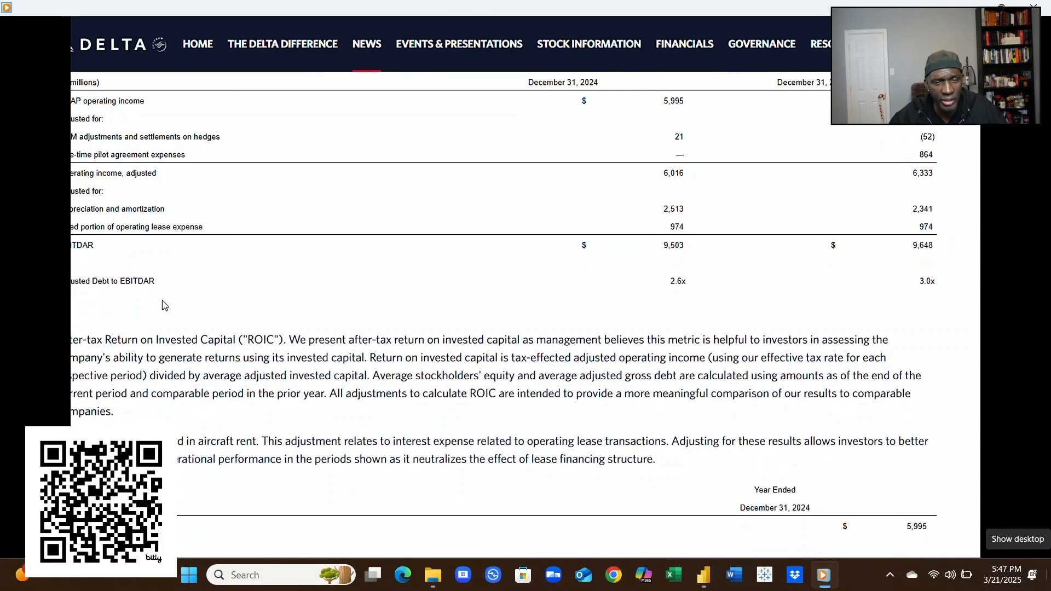
{"action": "scroll", "coordinate": [163, 305], "scroll_direction": "down", "scroll_amount": 2}
{"action": "scroll", "coordinate": [162, 302], "scroll_direction": "down", "scroll_amount": 4}
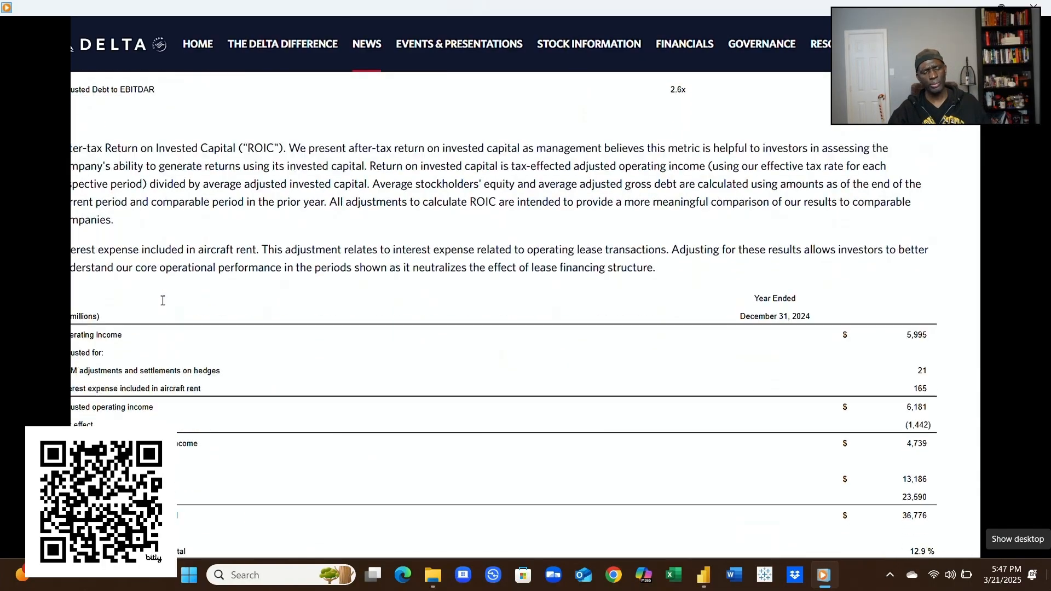
{"action": "scroll", "coordinate": [162, 306], "scroll_direction": "down", "scroll_amount": 5}
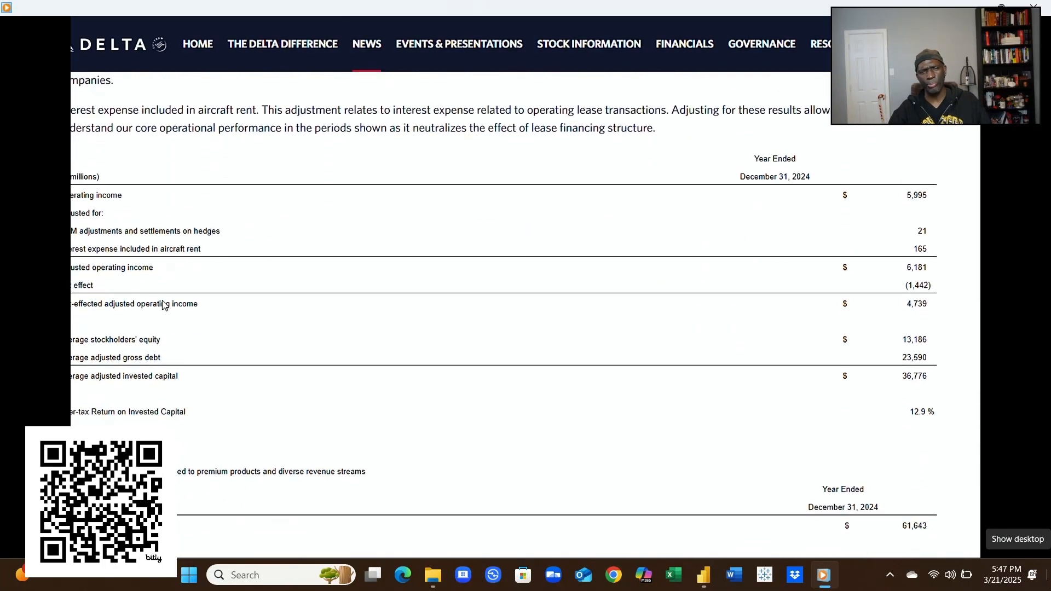
{"action": "scroll", "coordinate": [163, 305], "scroll_direction": "down", "scroll_amount": 4}
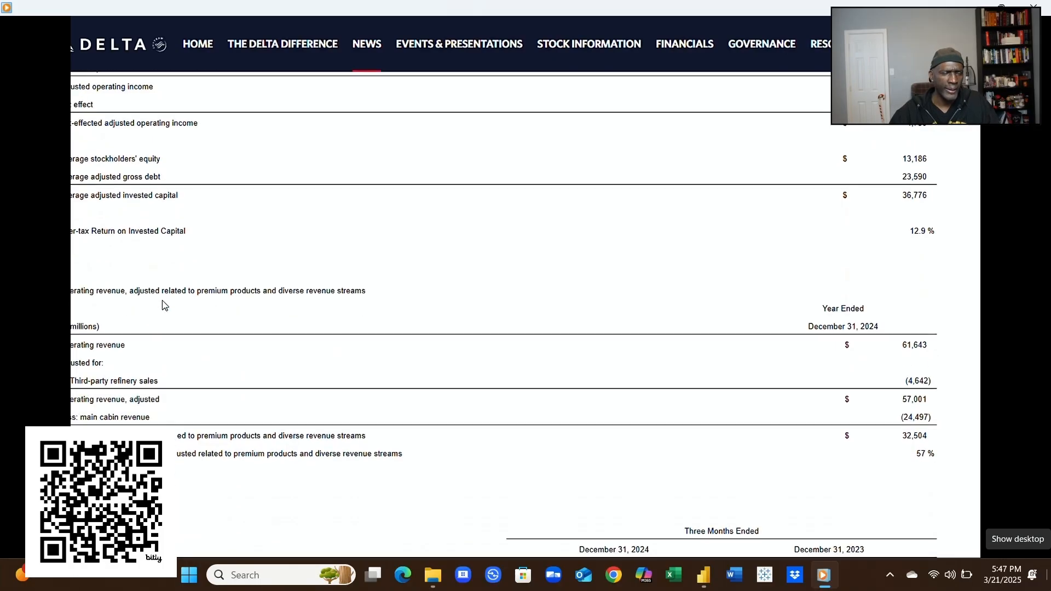
{"action": "scroll", "coordinate": [162, 304], "scroll_direction": "down", "scroll_amount": 4}
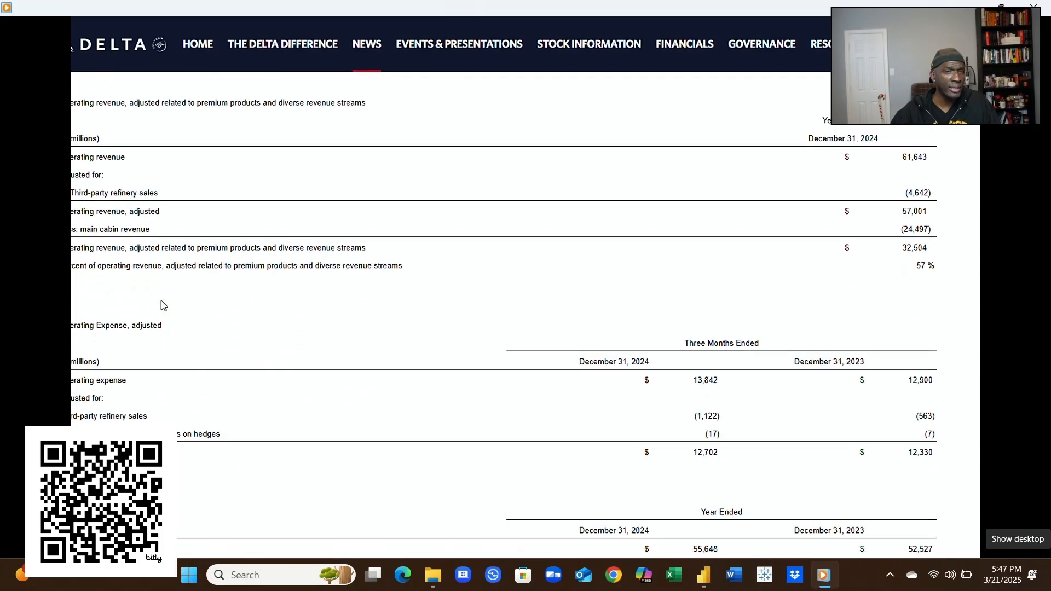
Step: Examine the adjusted operating expense, non-fuel cost, CASM-Ex and adjusted fuel expense tables for the quarter and the full year
{"action": "scroll", "coordinate": [162, 305], "scroll_direction": "down", "scroll_amount": 3}
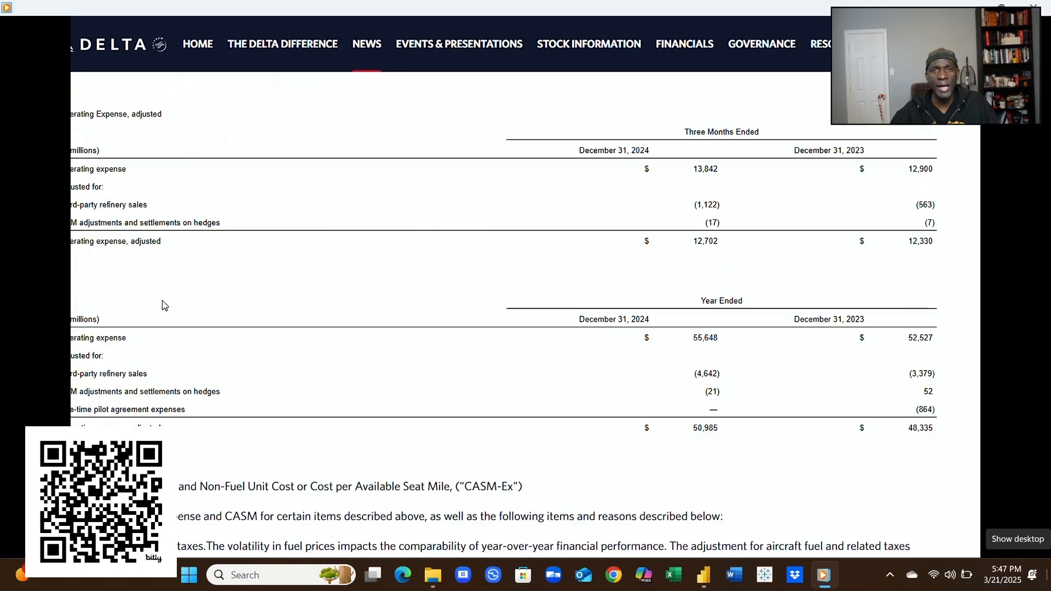
{"action": "scroll", "coordinate": [162, 305], "scroll_direction": "down", "scroll_amount": 4}
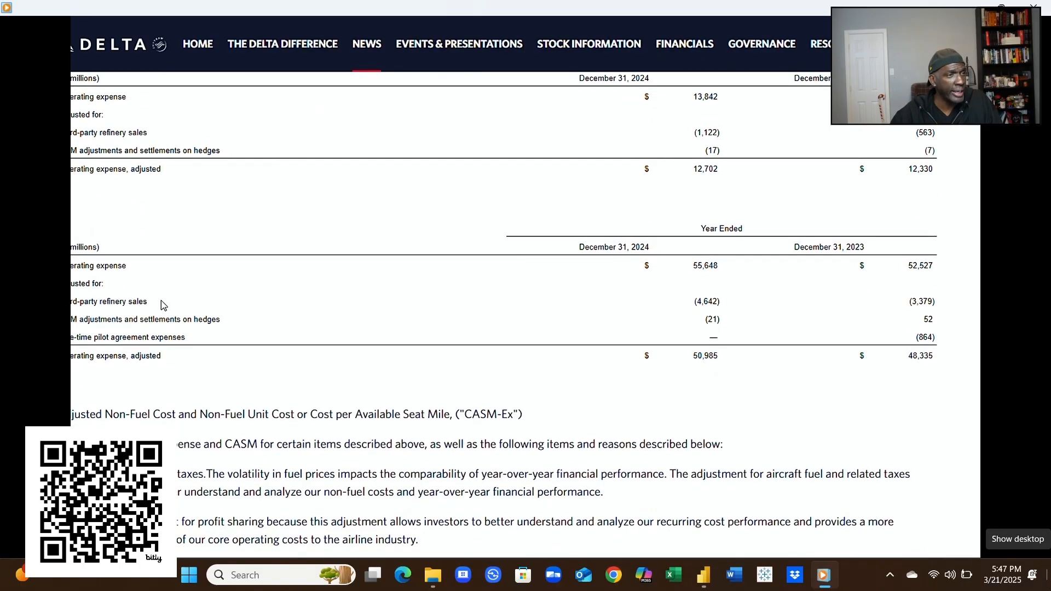
{"action": "scroll", "coordinate": [162, 305], "scroll_direction": "down", "scroll_amount": 3}
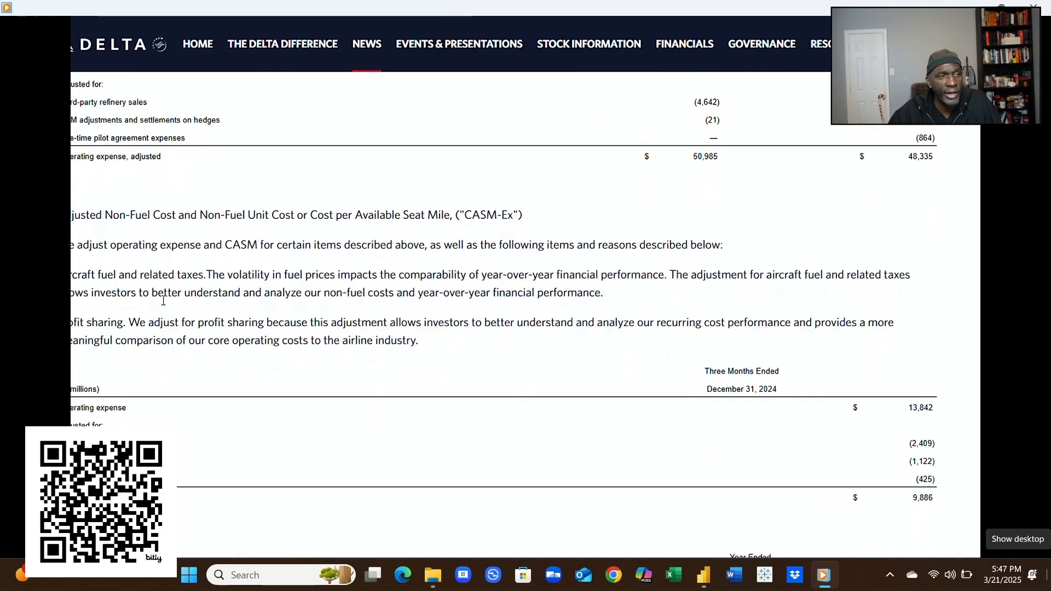
{"action": "scroll", "coordinate": [163, 305], "scroll_direction": "down", "scroll_amount": 3}
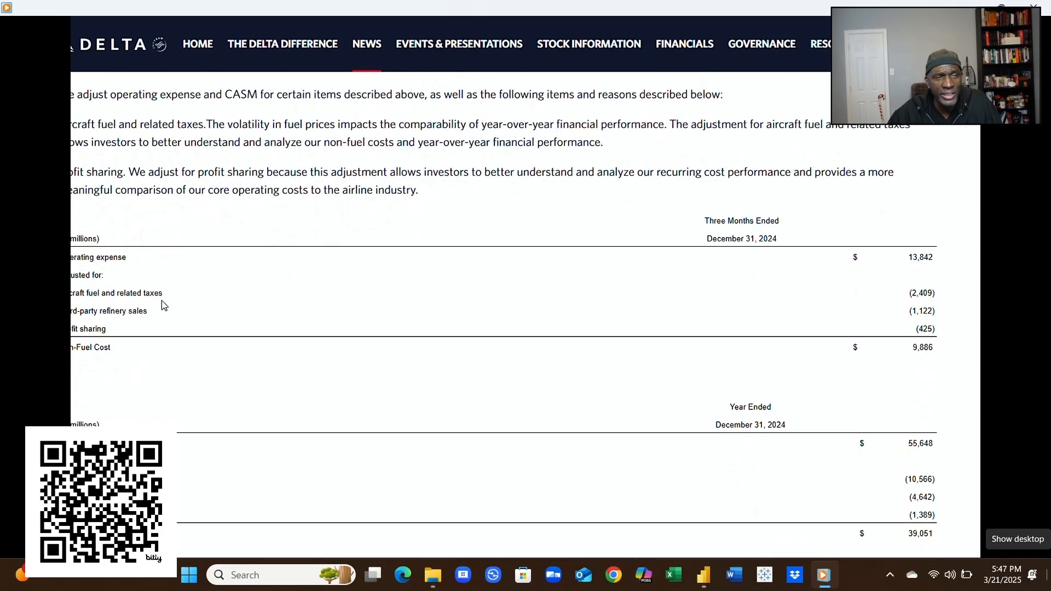
{"action": "scroll", "coordinate": [163, 305], "scroll_direction": "down", "scroll_amount": 3}
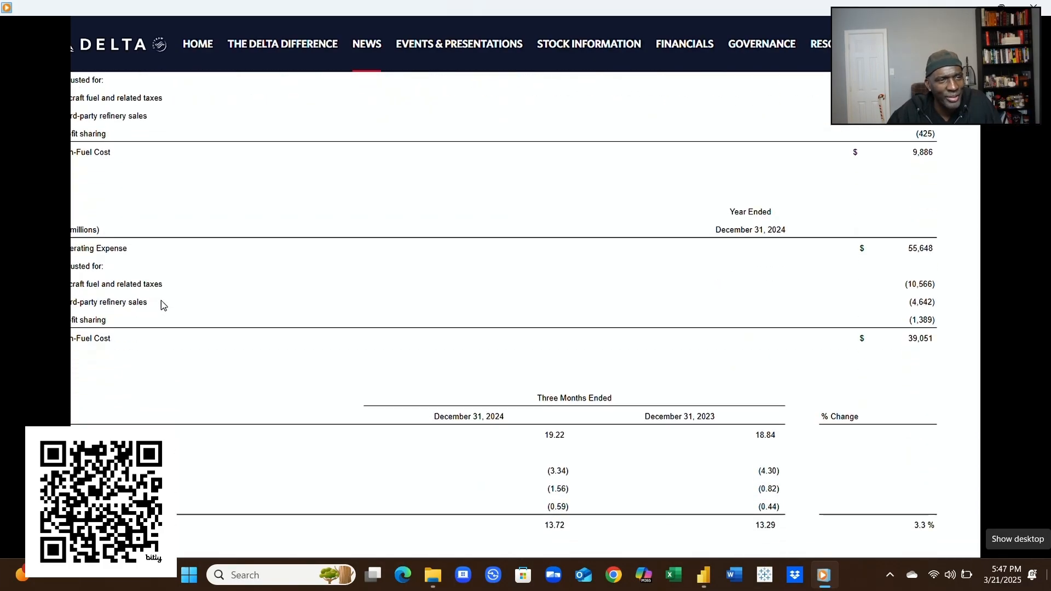
{"action": "scroll", "coordinate": [163, 304], "scroll_direction": "down", "scroll_amount": 3}
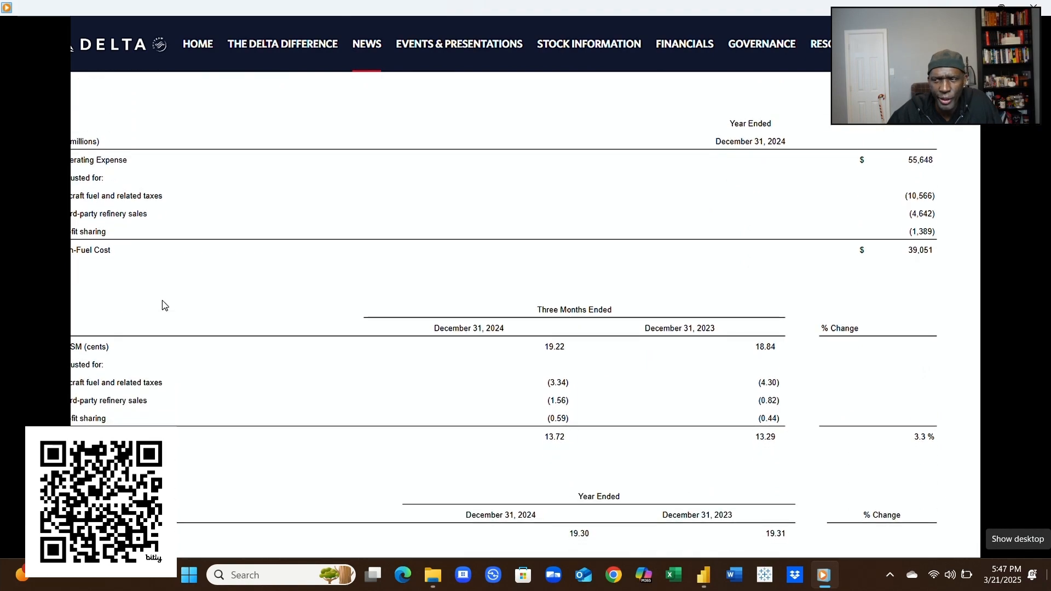
{"action": "scroll", "coordinate": [162, 304], "scroll_direction": "down", "scroll_amount": 4}
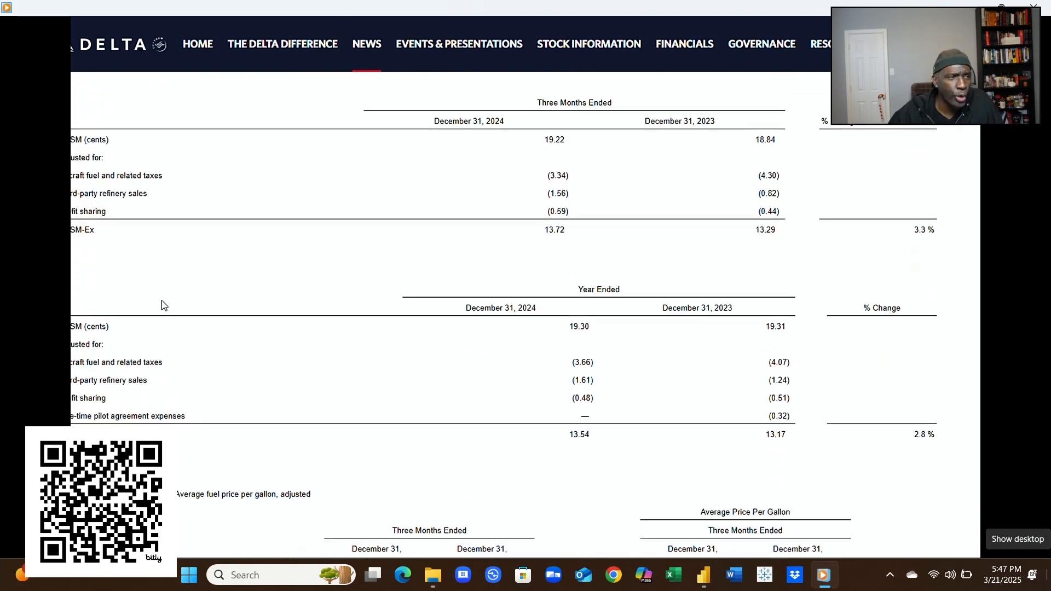
{"action": "scroll", "coordinate": [163, 305], "scroll_direction": "down", "scroll_amount": 3}
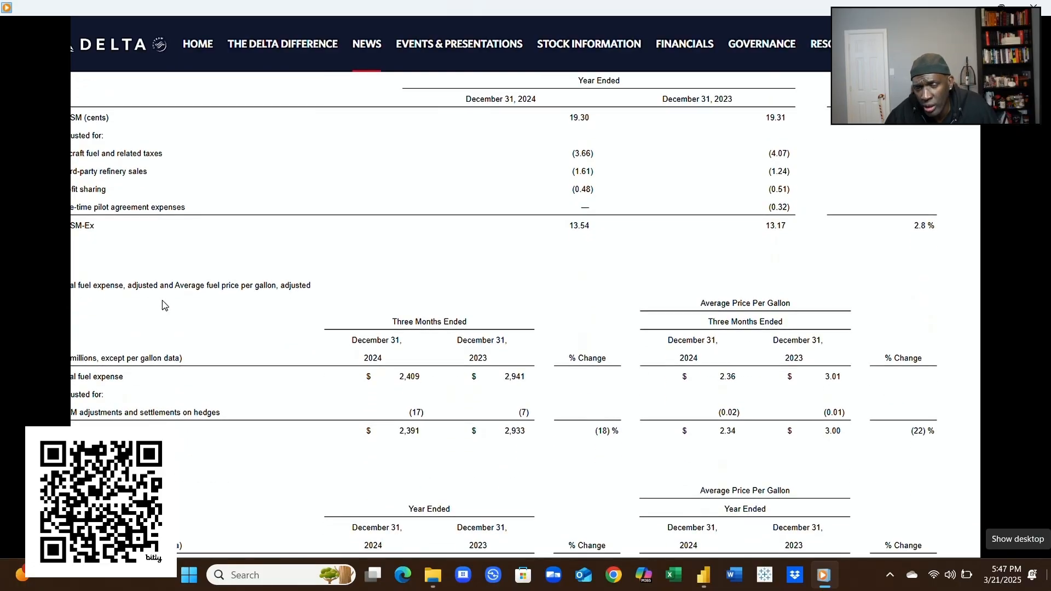
{"action": "scroll", "coordinate": [164, 305], "scroll_direction": "down", "scroll_amount": 3}
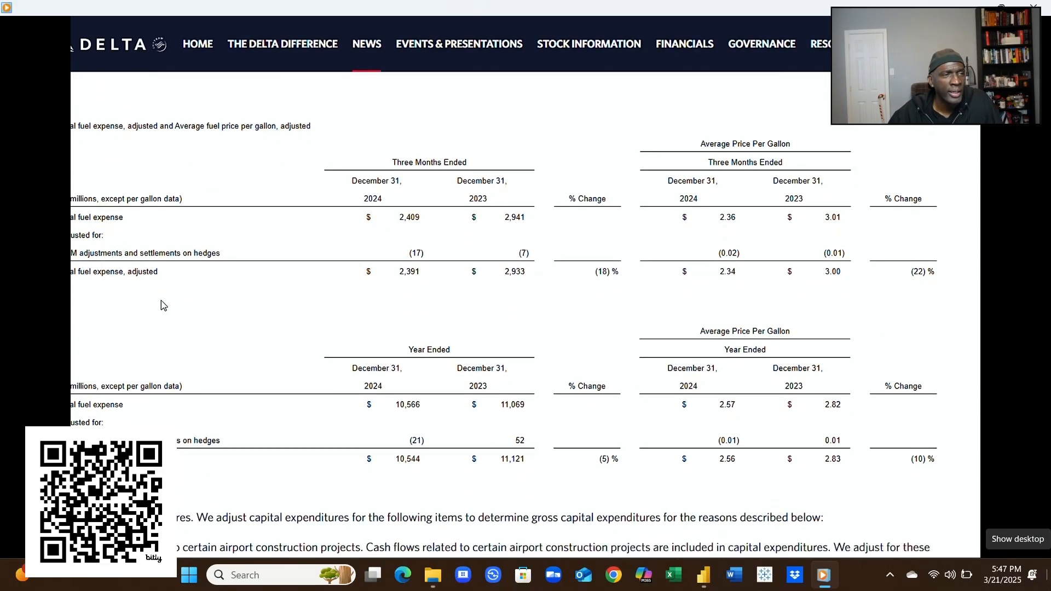
Step: Review the gross capital expenditures and adjusted net debt reconciliations through to the end of the release
{"action": "scroll", "coordinate": [164, 305], "scroll_direction": "down", "scroll_amount": 4}
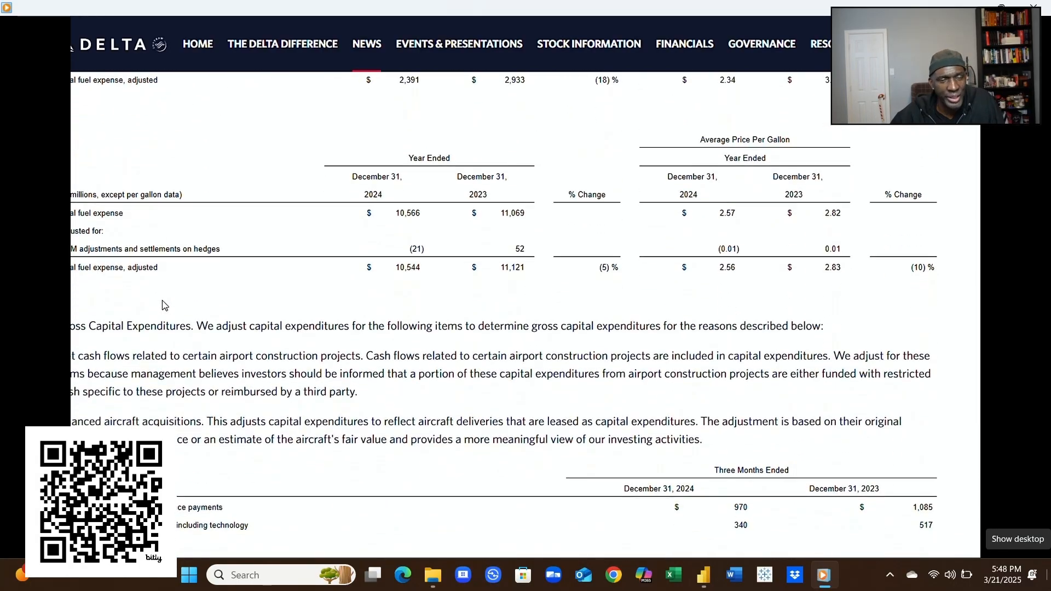
{"action": "scroll", "coordinate": [163, 305], "scroll_direction": "down", "scroll_amount": 4}
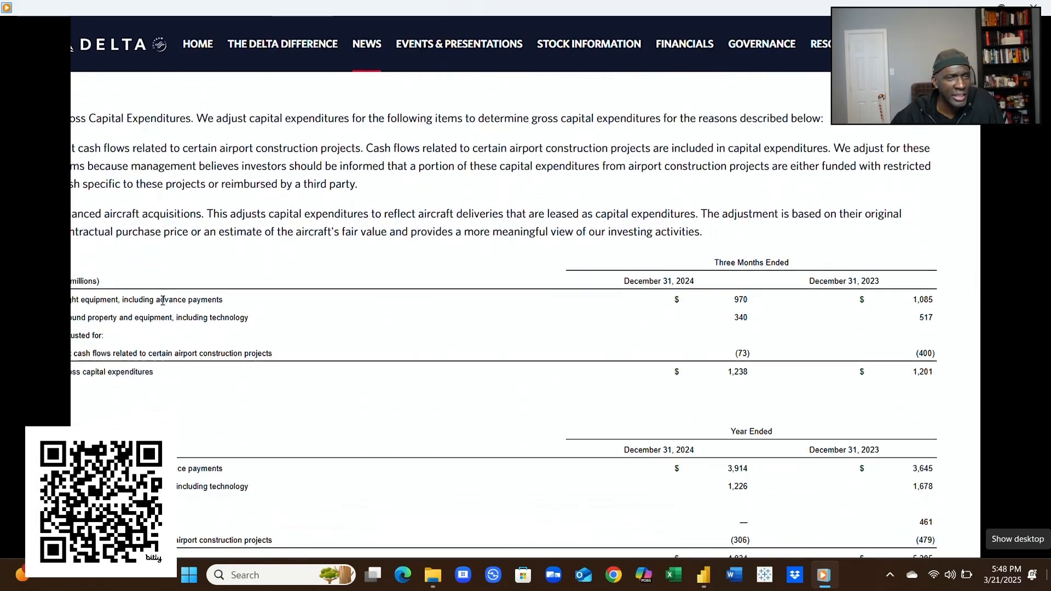
{"action": "scroll", "coordinate": [162, 302], "scroll_direction": "down", "scroll_amount": 3}
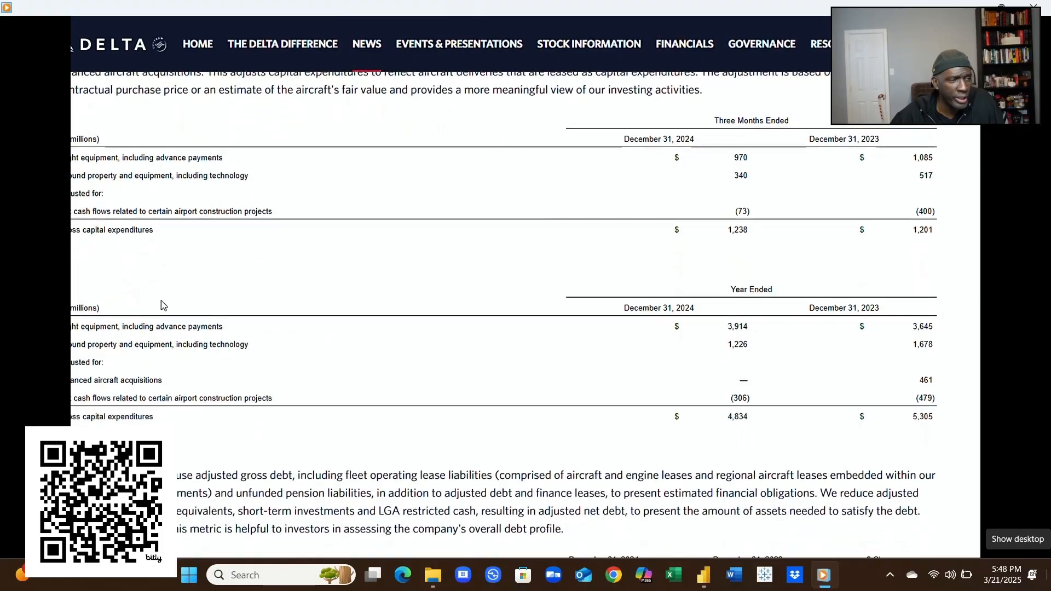
{"action": "scroll", "coordinate": [162, 305], "scroll_direction": "down", "scroll_amount": 4}
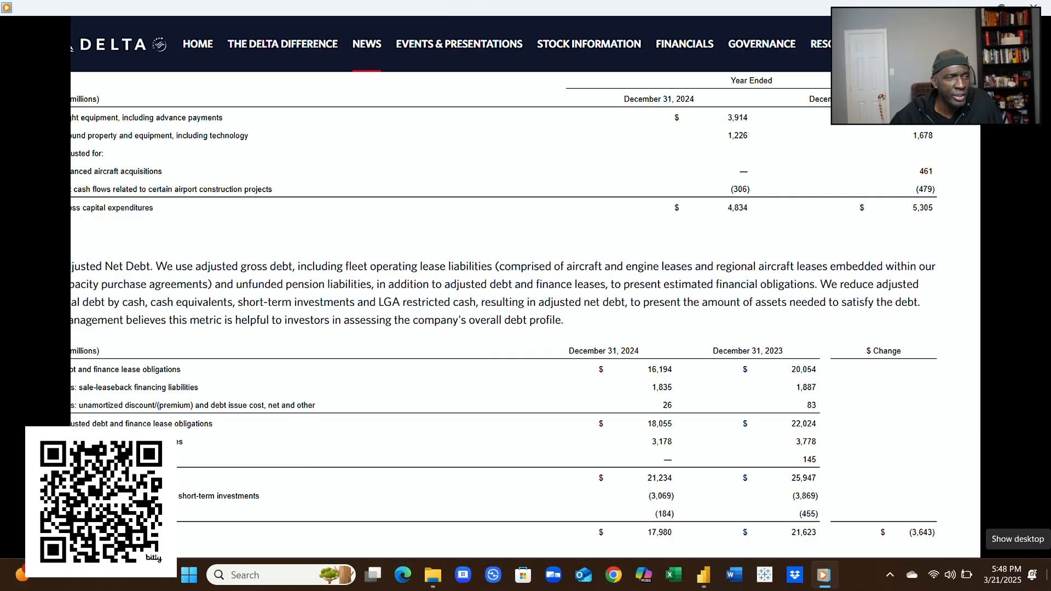
{"action": "scroll", "coordinate": [503, 315], "scroll_direction": "down", "scroll_amount": 2}
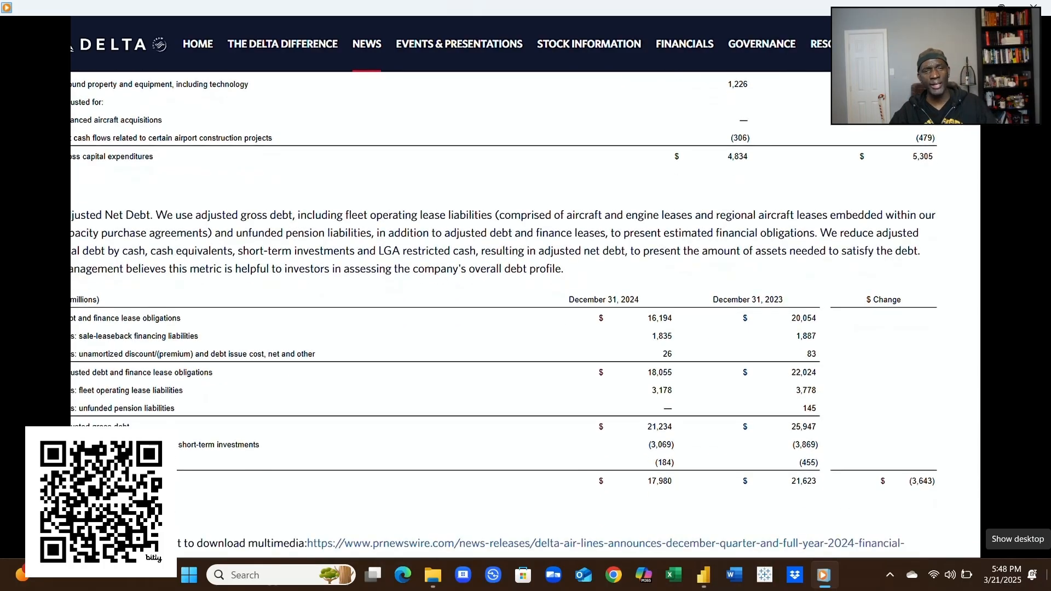
{"action": "scroll", "coordinate": [503, 315], "scroll_direction": "down", "scroll_amount": 4}
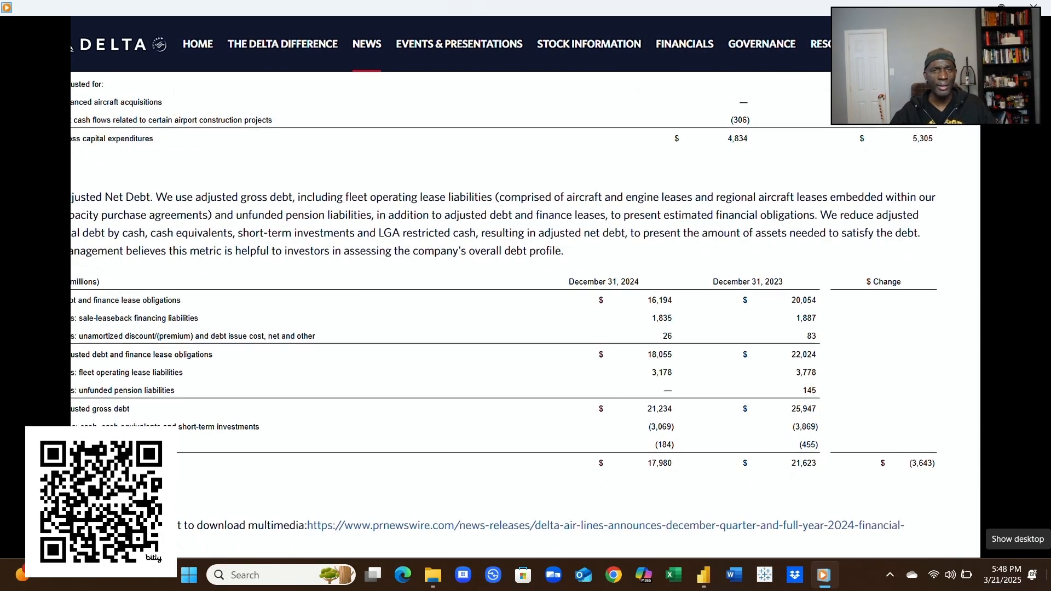
{"action": "scroll", "coordinate": [504, 316], "scroll_direction": "down", "scroll_amount": 2}
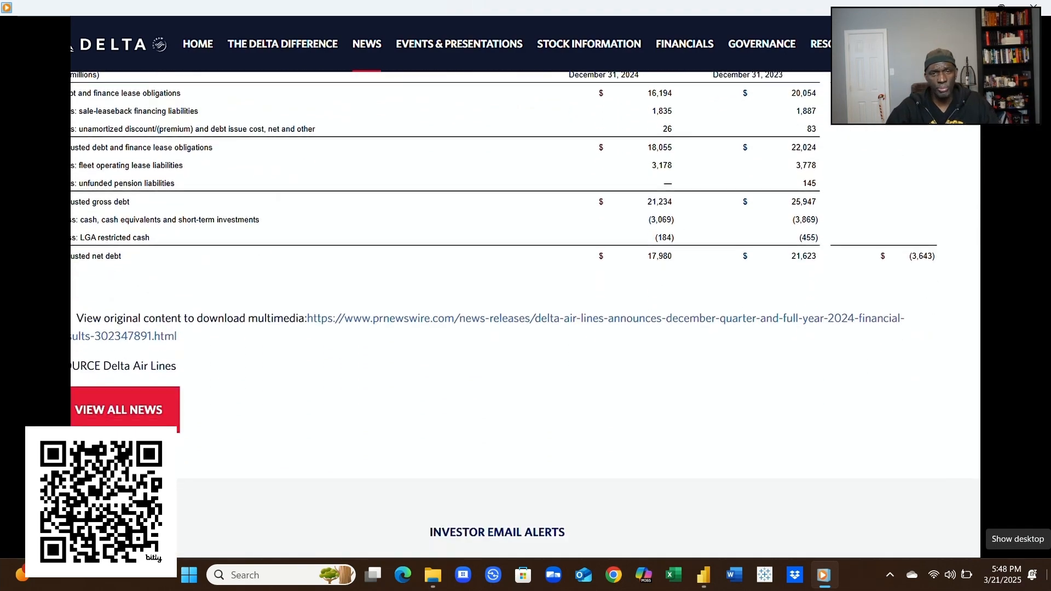
{"action": "scroll", "coordinate": [504, 315], "scroll_direction": "down", "scroll_amount": 2}
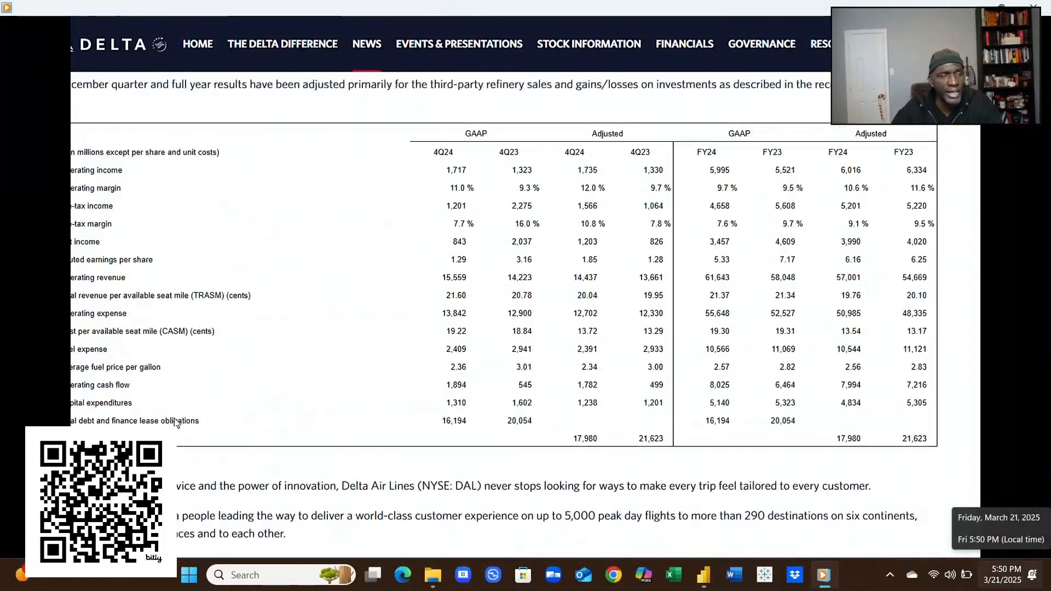
Step: Look back over the governance, customer experience, and culture and people highlights above the December quarter and full year 2024 results table
{"action": "scroll", "coordinate": [175, 419], "scroll_direction": "up", "scroll_amount": 5}
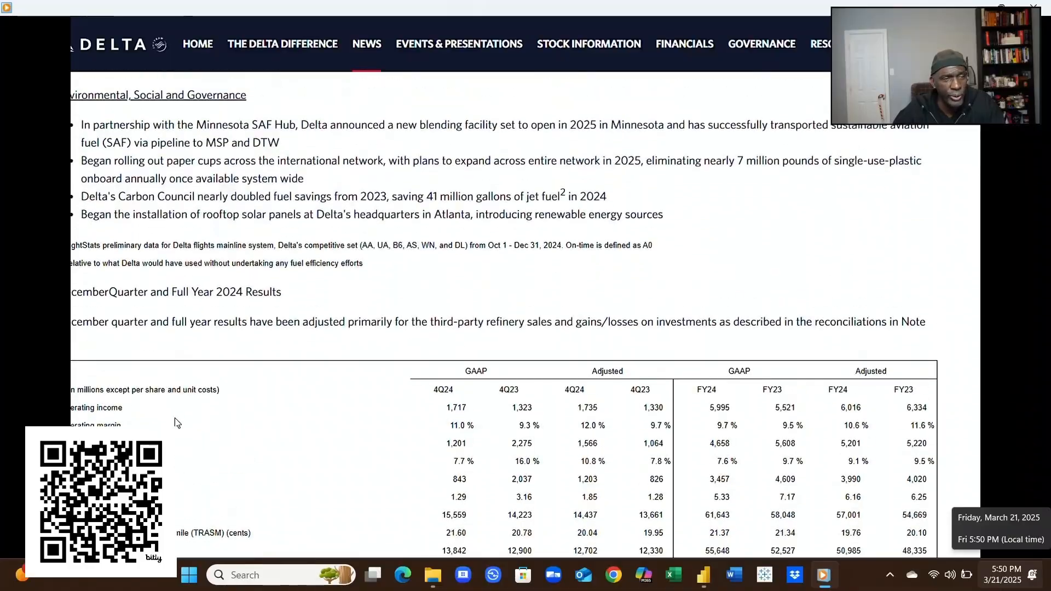
{"action": "scroll", "coordinate": [174, 418], "scroll_direction": "up", "scroll_amount": 5}
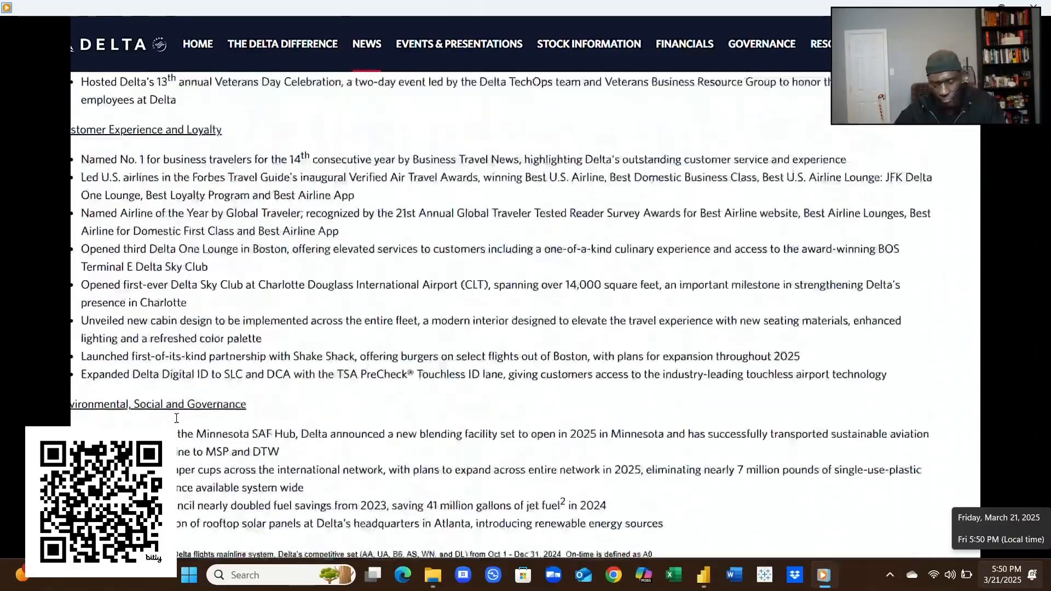
{"action": "scroll", "coordinate": [176, 418], "scroll_direction": "up", "scroll_amount": 3}
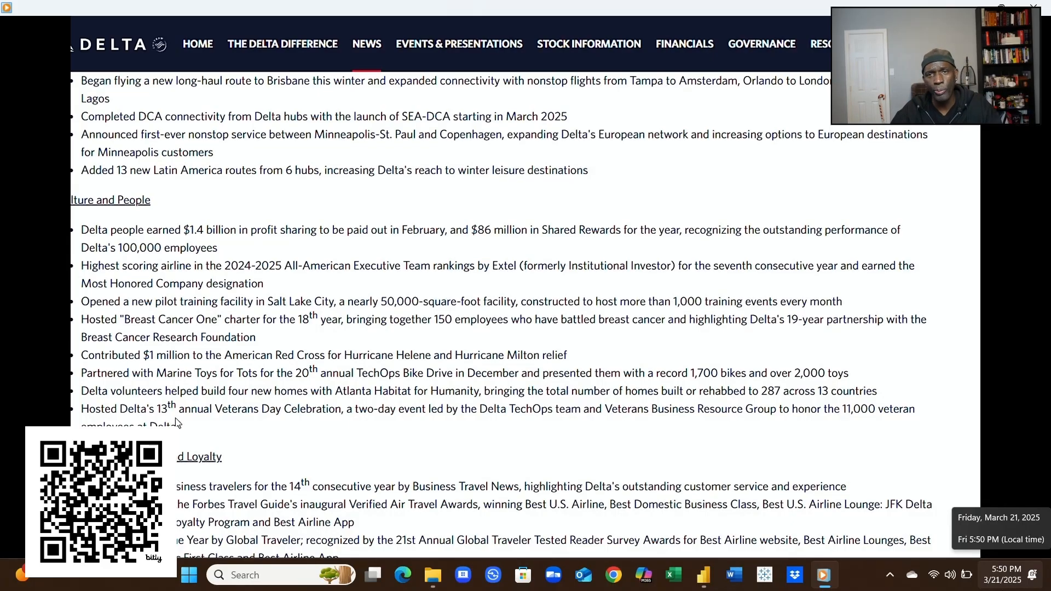
Step: Read through the Culture and People, Customer Experience and Loyalty, and Operations, Network and Fleet highlights of the release
{"action": "scroll", "coordinate": [174, 418], "scroll_direction": "down", "scroll_amount": 1}
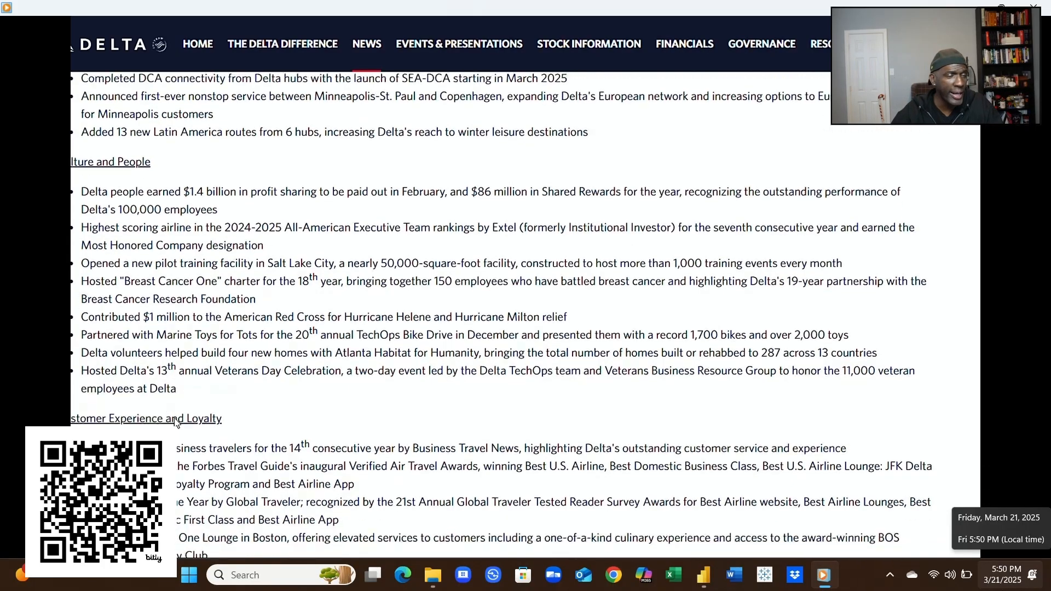
{"action": "scroll", "coordinate": [176, 418], "scroll_direction": "down", "scroll_amount": 1}
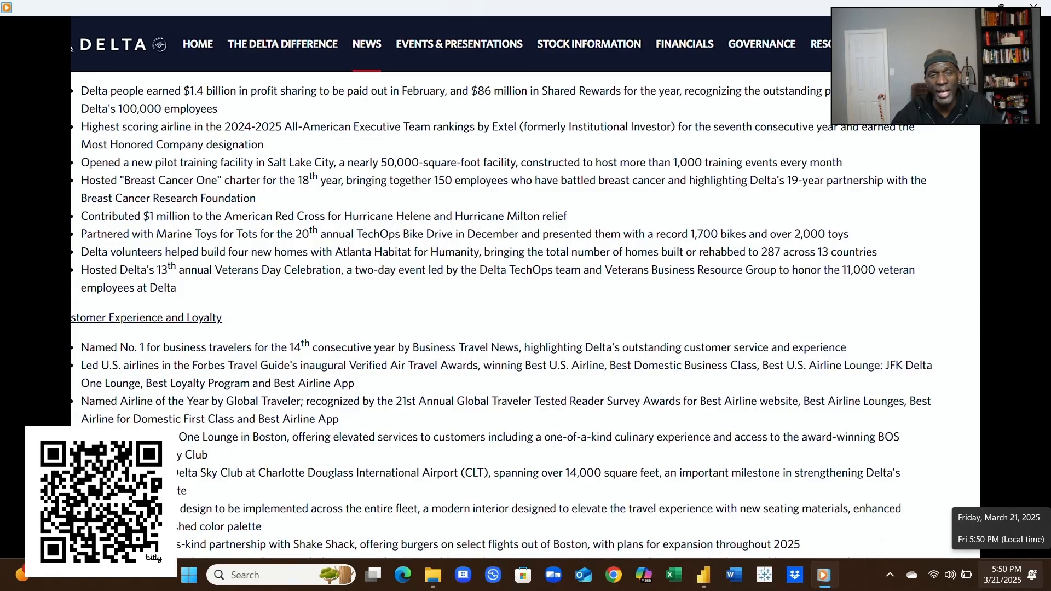
{"action": "scroll", "coordinate": [175, 418], "scroll_direction": "down", "scroll_amount": 1}
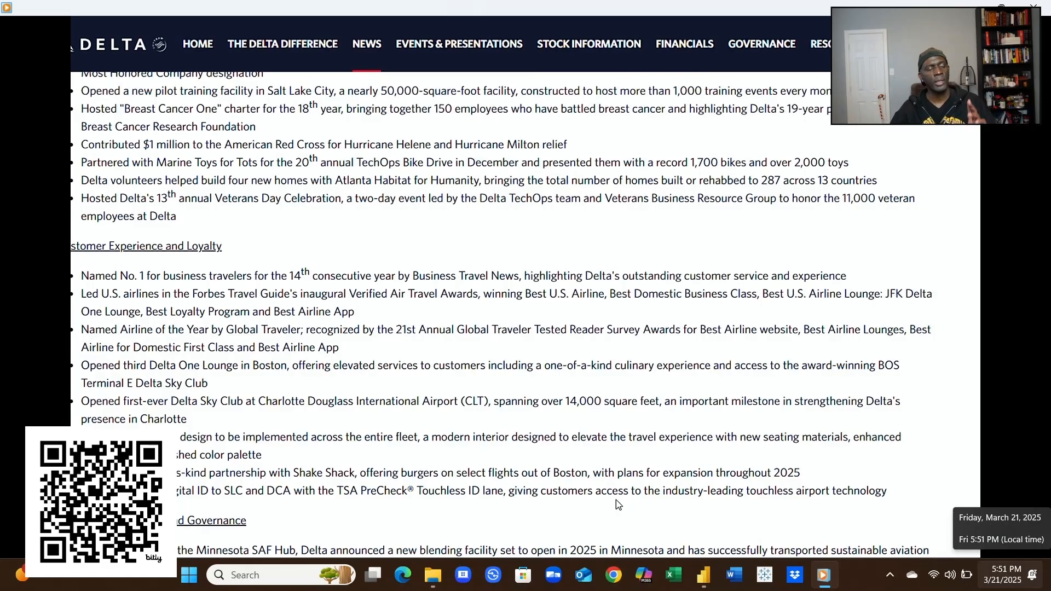
{"action": "scroll", "coordinate": [618, 503], "scroll_direction": "down", "scroll_amount": 1}
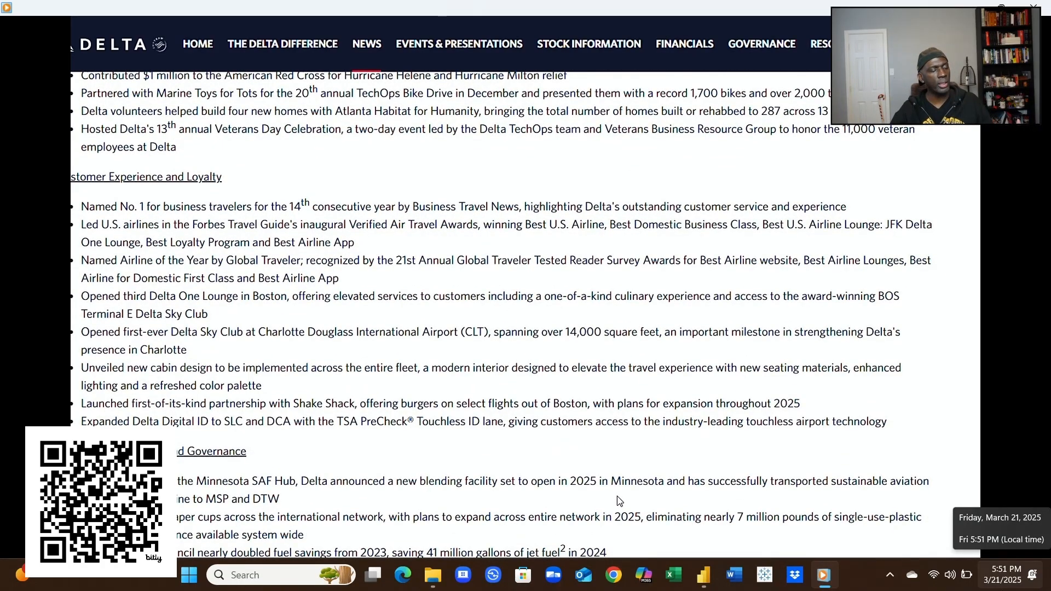
{"action": "scroll", "coordinate": [620, 500], "scroll_direction": "up", "scroll_amount": 3}
{"action": "scroll", "coordinate": [620, 500], "scroll_direction": "up", "scroll_amount": 1}
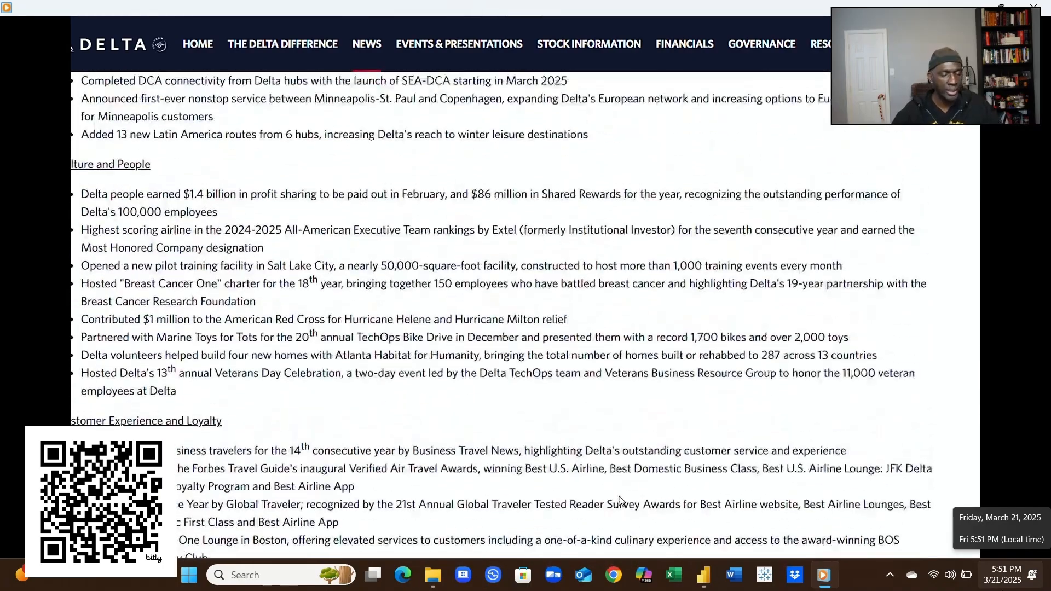
{"action": "scroll", "coordinate": [619, 500], "scroll_direction": "up", "scroll_amount": 1}
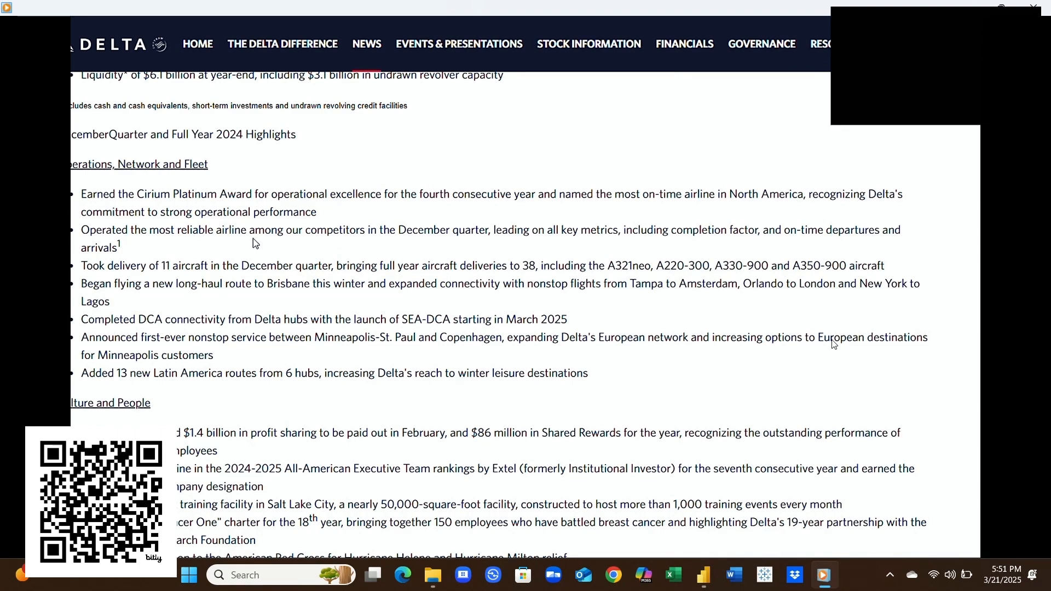
{"action": "mouse_move", "coordinate": [839, 408]}
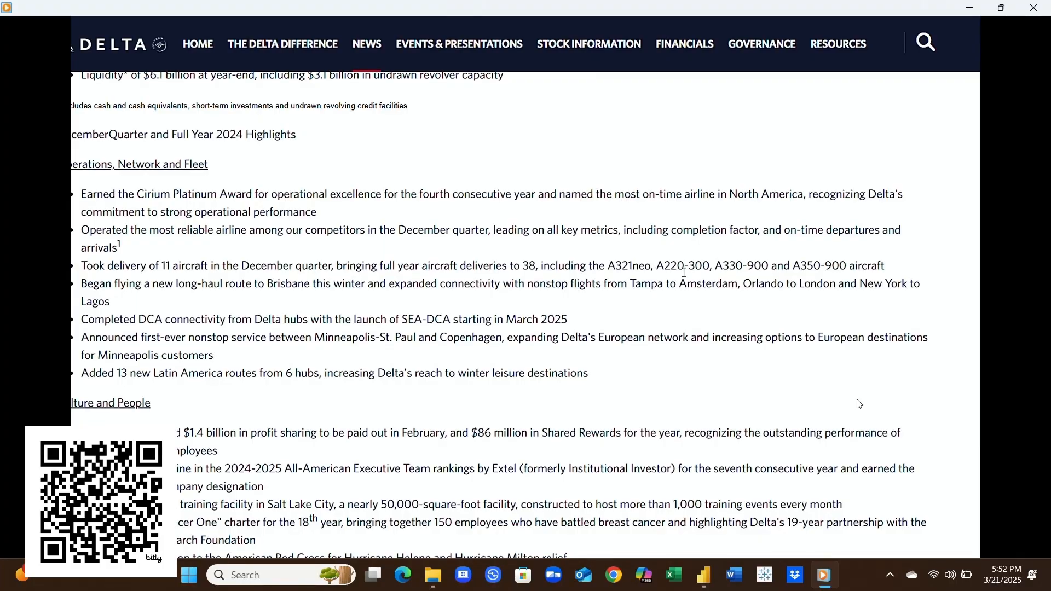
{"action": "mouse_move", "coordinate": [893, 337]}
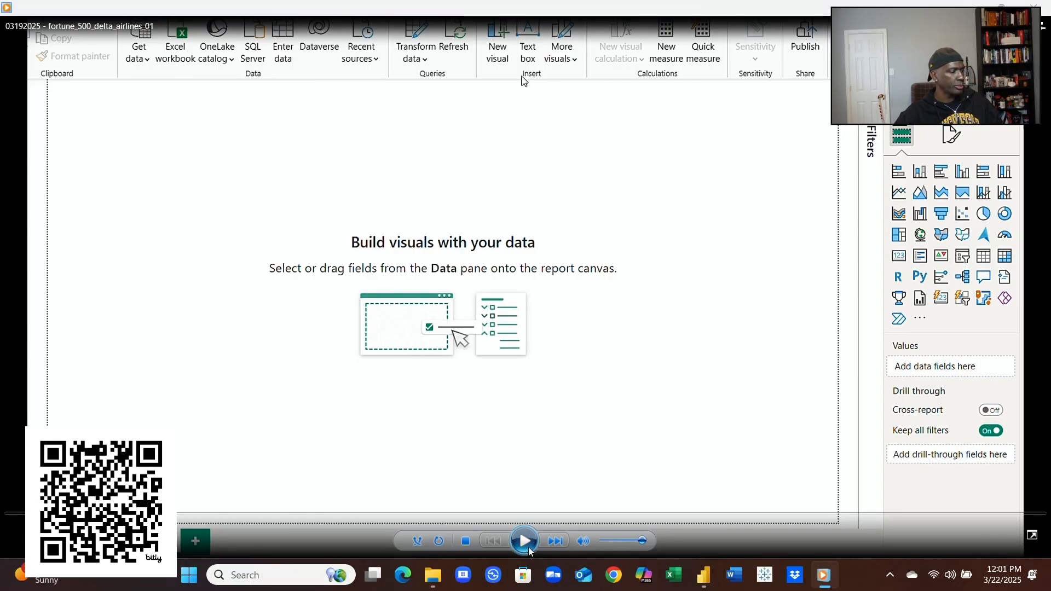
{"action": "left_click", "coordinate": [531, 547]}
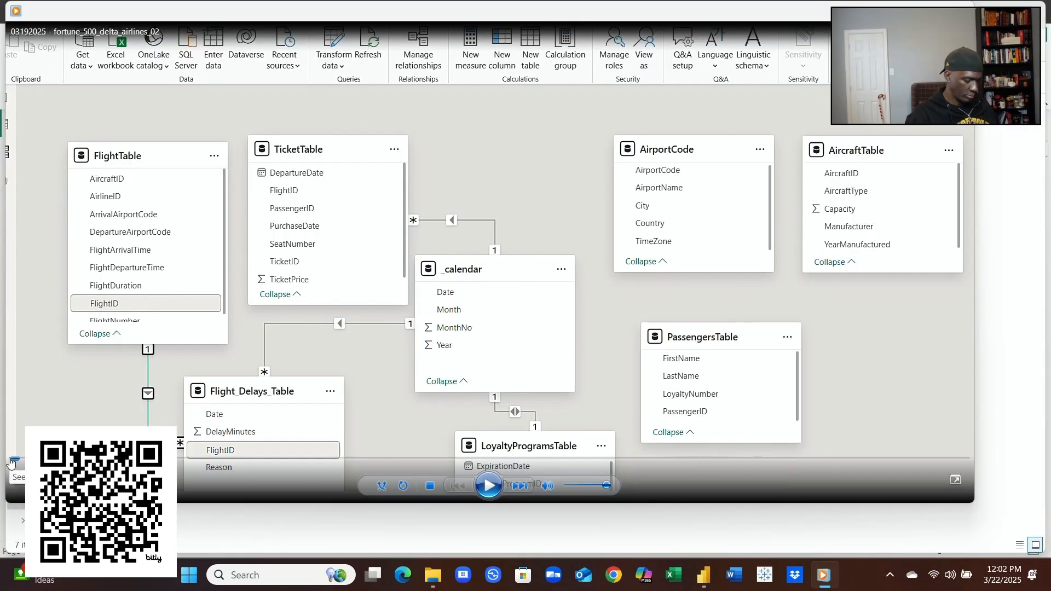
{"action": "left_click", "coordinate": [489, 487]}
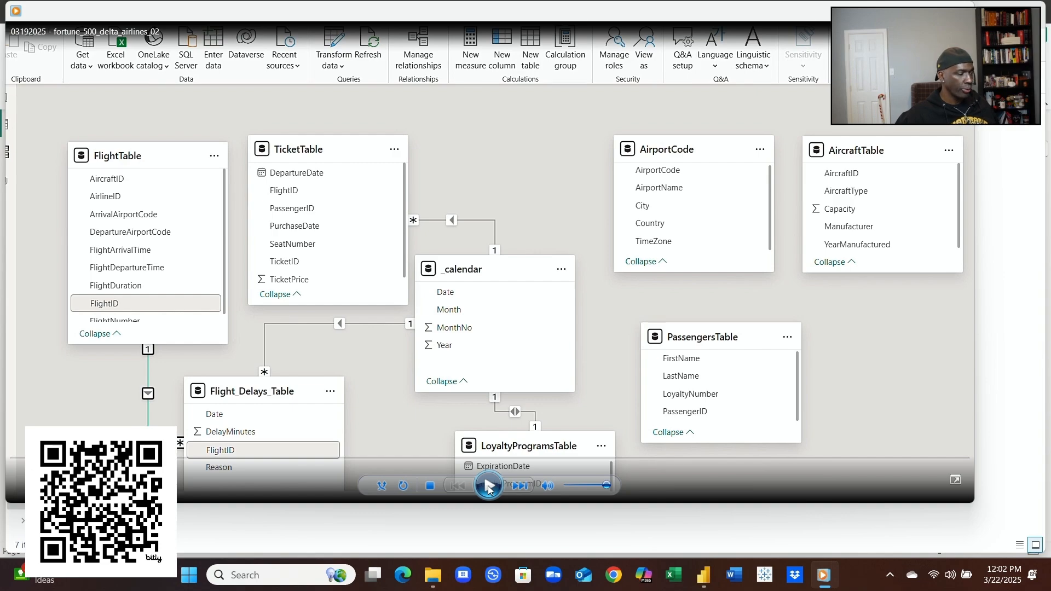
{"action": "left_click", "coordinate": [489, 486]}
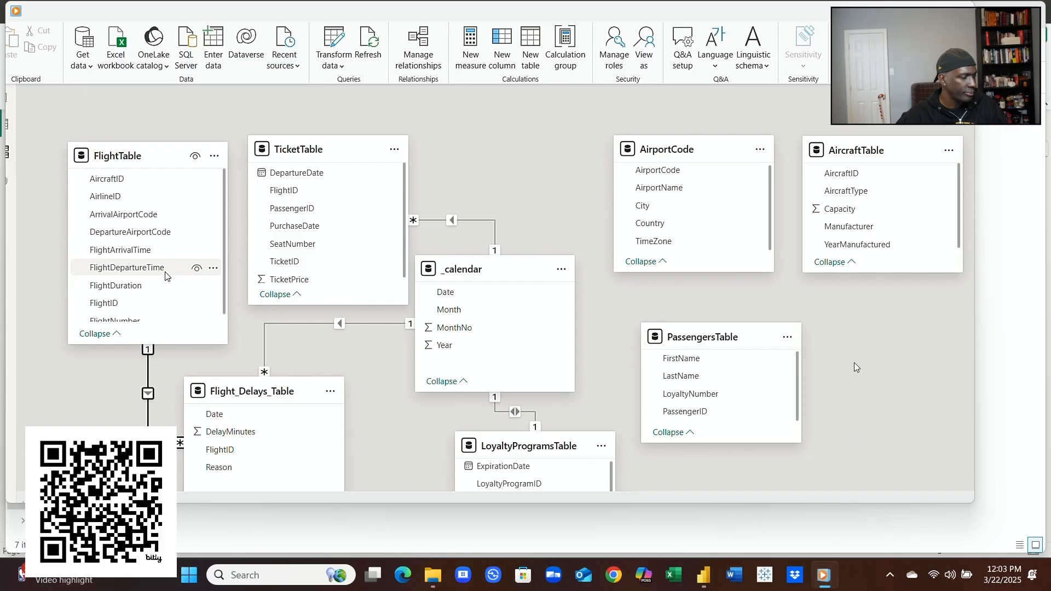
{"action": "mouse_move", "coordinate": [869, 499]}
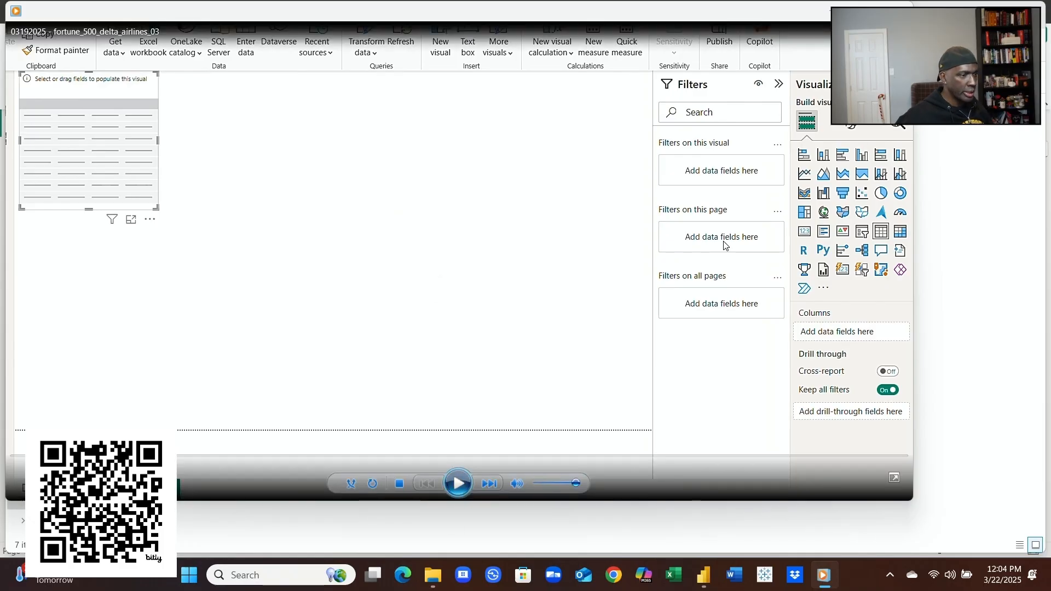
{"action": "left_click", "coordinate": [863, 11]}
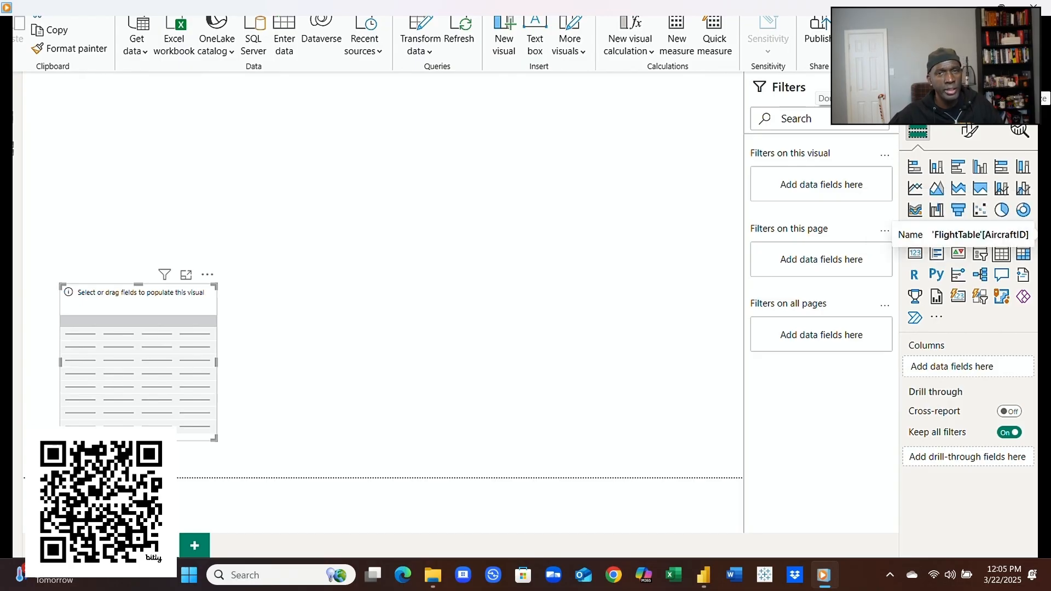
Step: Fill the empty table visual with AircraftID, FlightNumber, ArrivalAirportCode and DepartureAirportCode from FlightTable, in that order
{"action": "left_click_drag", "start_coordinate": [1041, 236], "coordinate": [985, 369]}
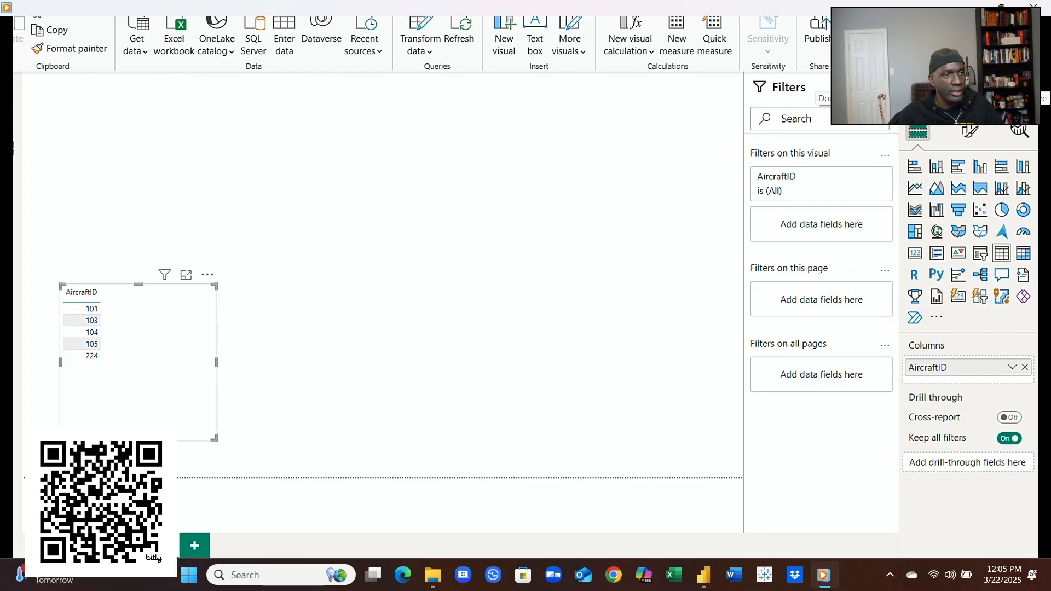
{"action": "left_click_drag", "start_coordinate": [1043, 263], "coordinate": [1015, 378]}
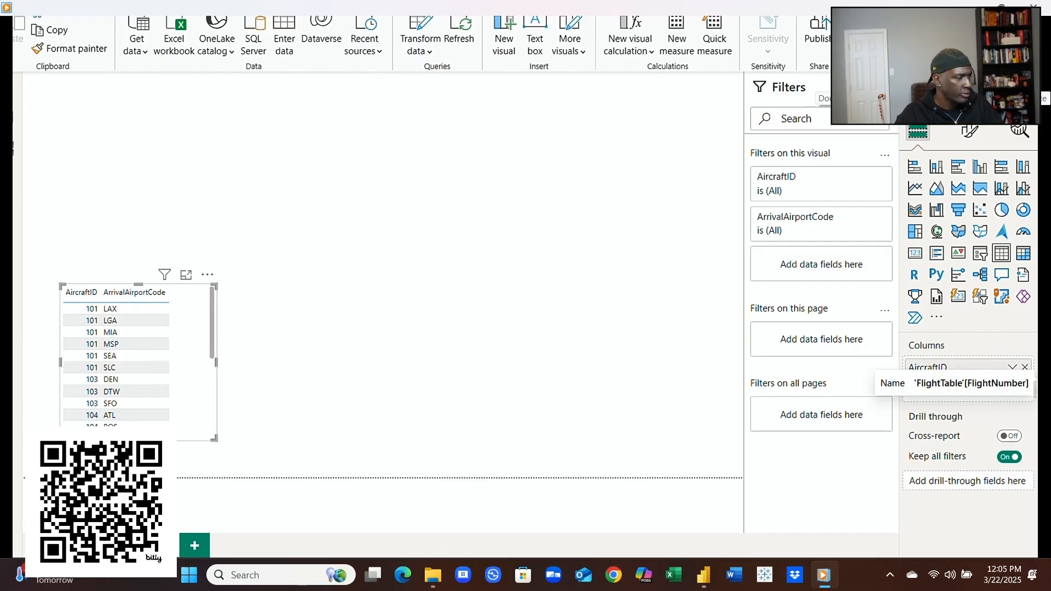
{"action": "left_click_drag", "start_coordinate": [1047, 380], "coordinate": [999, 388]}
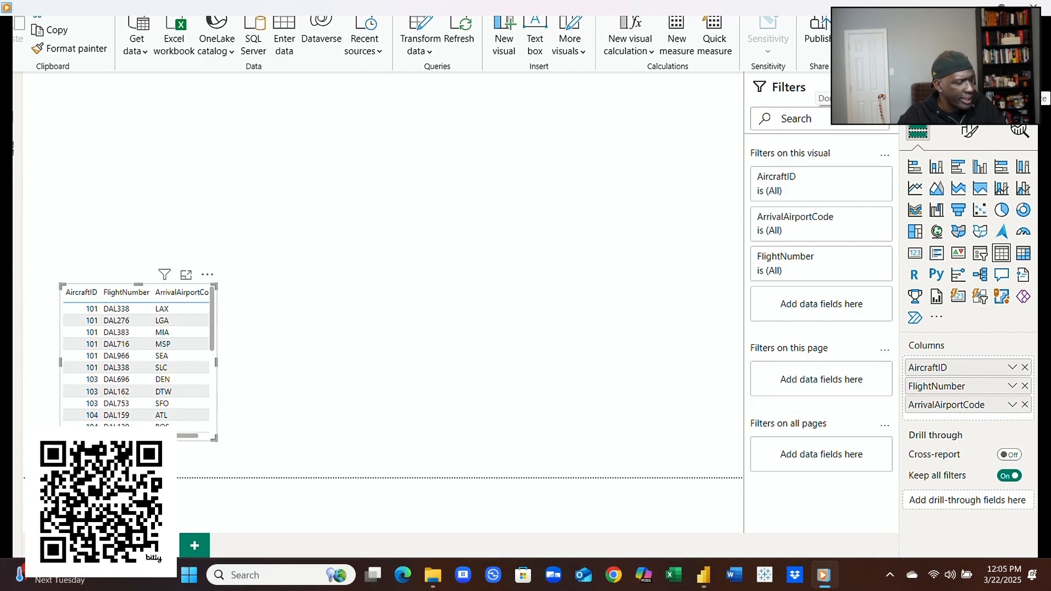
{"action": "left_click_drag", "start_coordinate": [1034, 378], "coordinate": [1007, 416]}
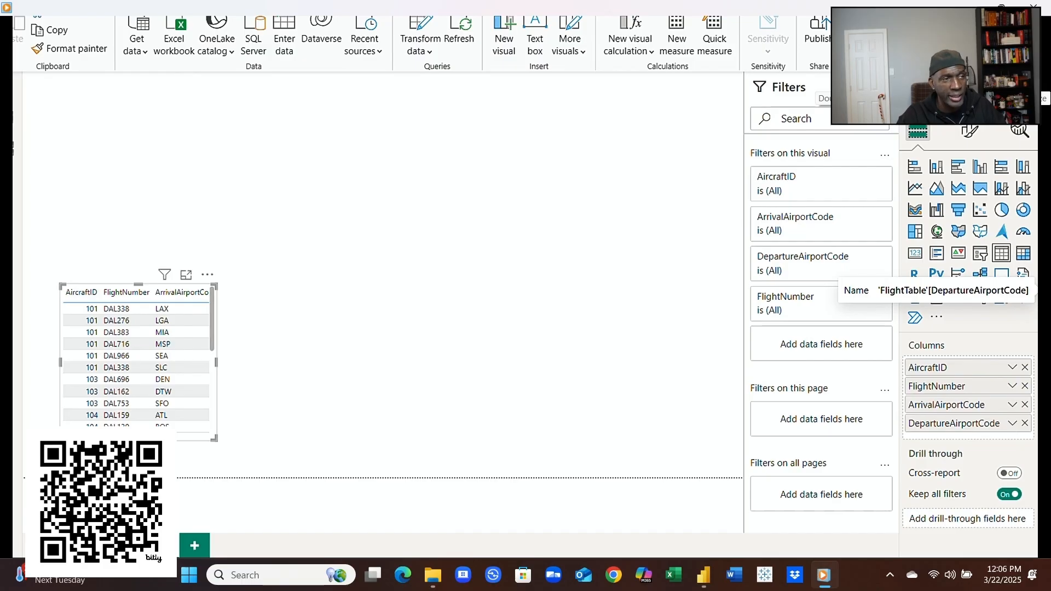
Step: Extend the table with another DepartureAirportCode after AircraftID, FlightDuration at the end and FlightID at the front, widening the visual to fit
{"action": "left_click_drag", "start_coordinate": [1040, 282], "coordinate": [1010, 385]}
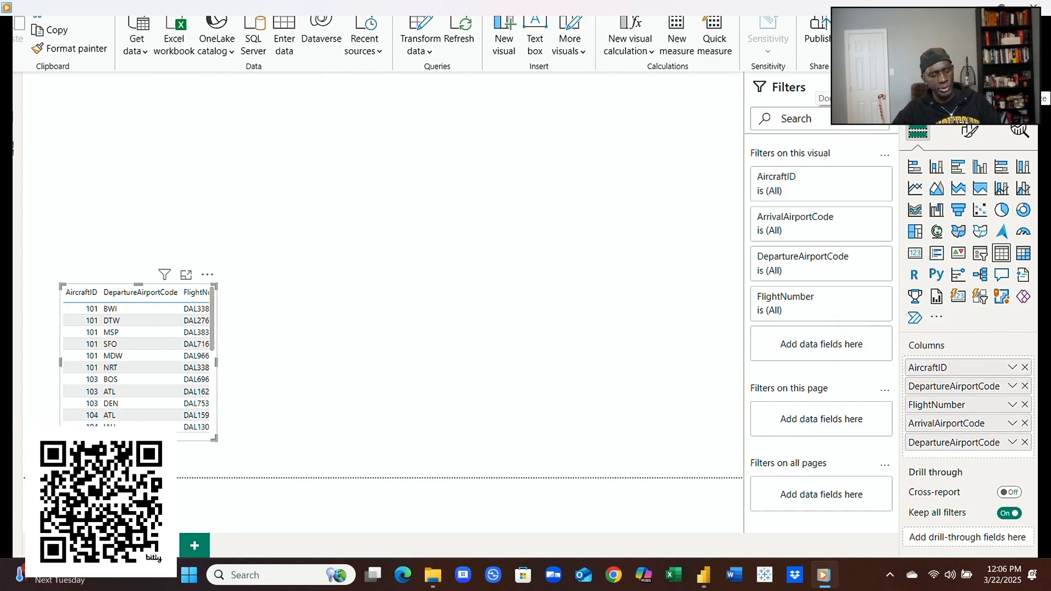
{"action": "left_click_drag", "start_coordinate": [1044, 358], "coordinate": [1017, 450]}
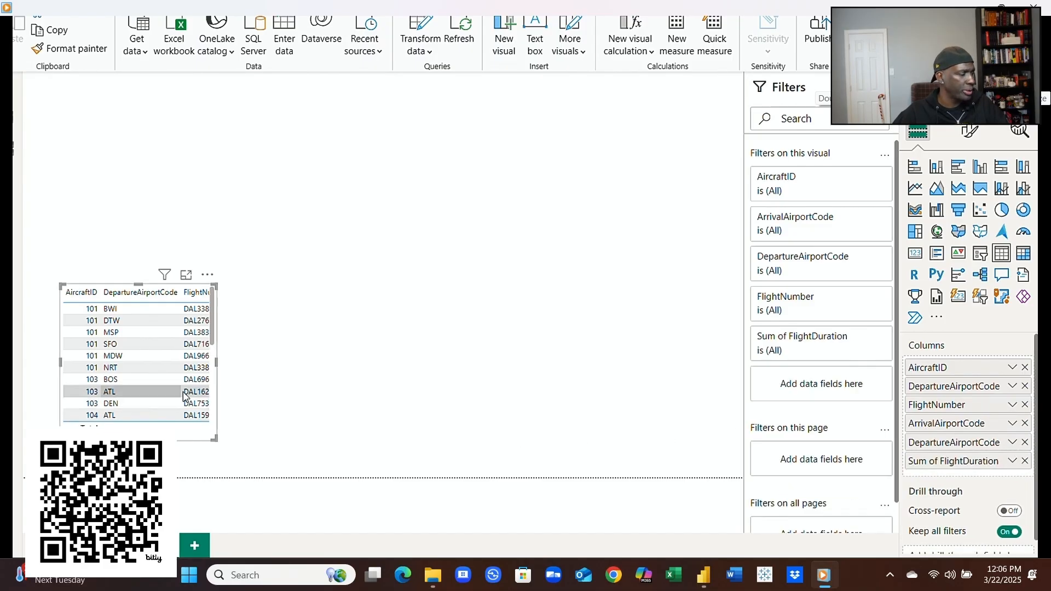
{"action": "left_click_drag", "start_coordinate": [217, 363], "coordinate": [537, 385]}
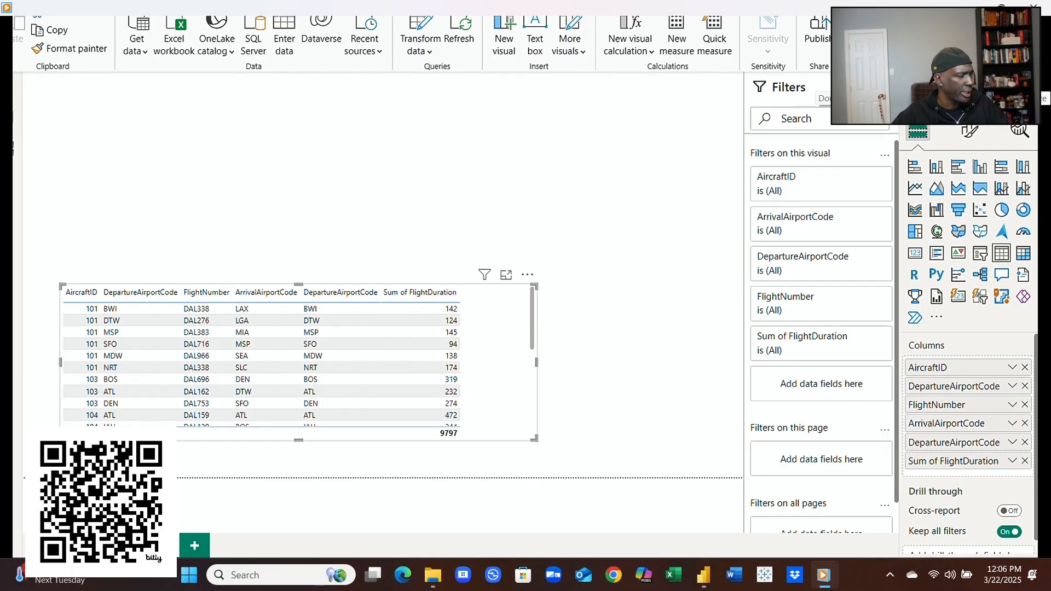
{"action": "left_click_drag", "start_coordinate": [1050, 374], "coordinate": [998, 367]}
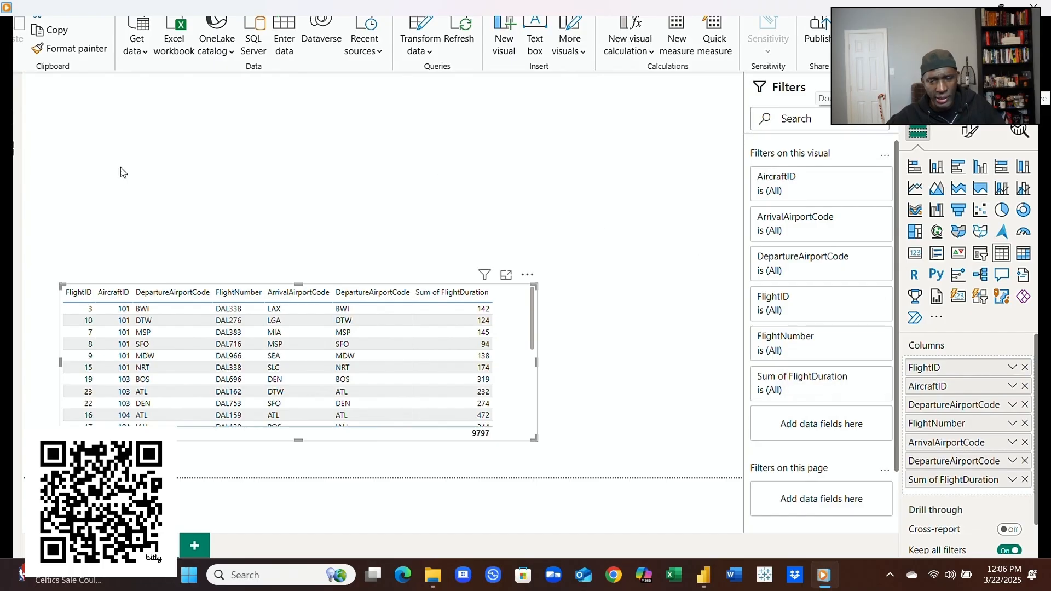
Step: In the Power Query Editor, change the data type of FlightTable's FlightID column to Text, replacing the current conversion
{"action": "left_click", "coordinate": [13, 118]}
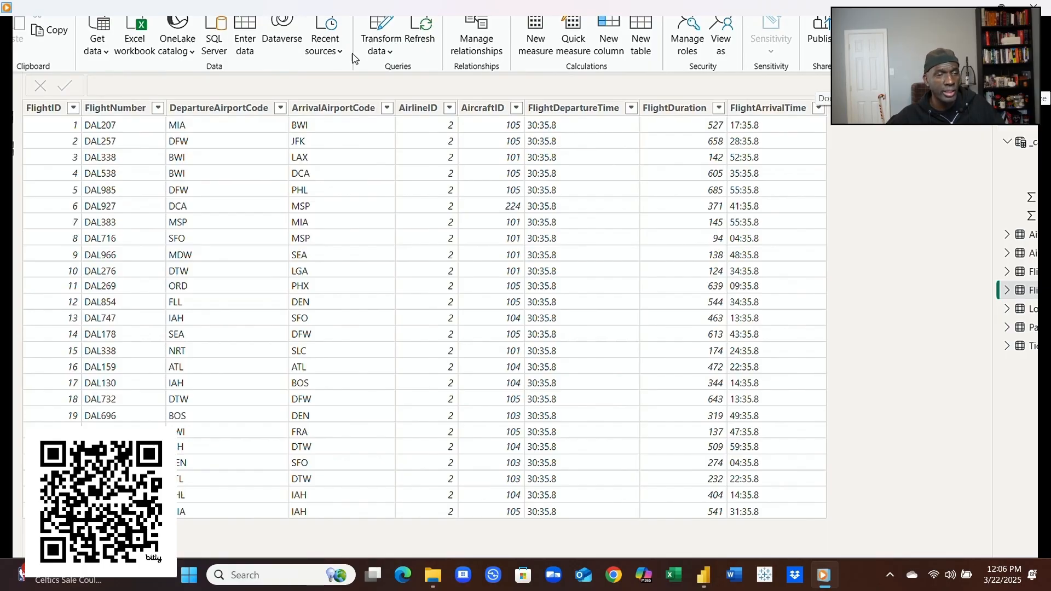
{"action": "left_click", "coordinate": [378, 52]}
{"action": "left_click", "coordinate": [399, 76]}
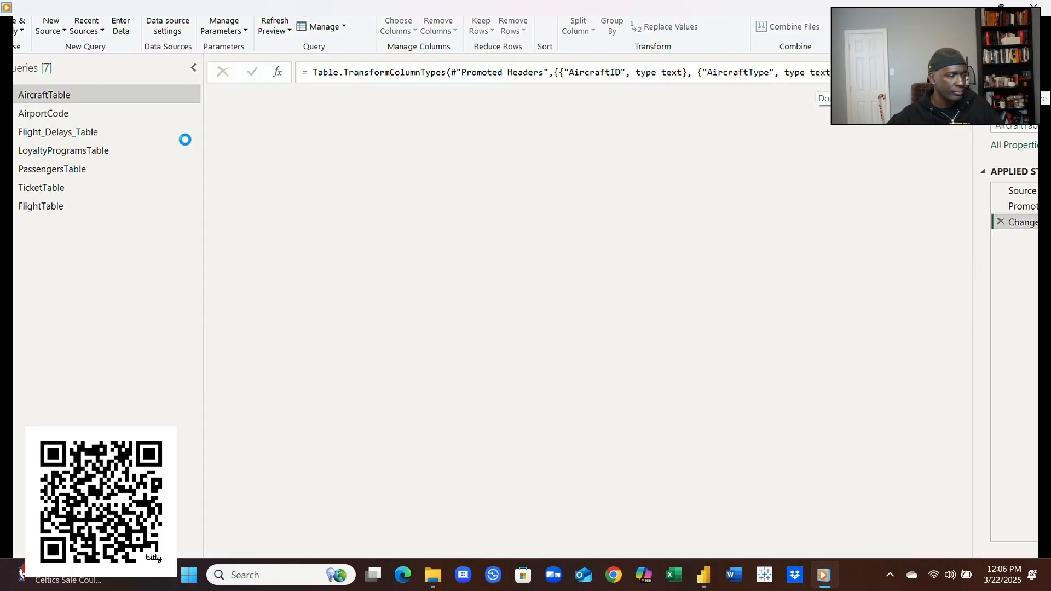
{"action": "left_click", "coordinate": [50, 209]}
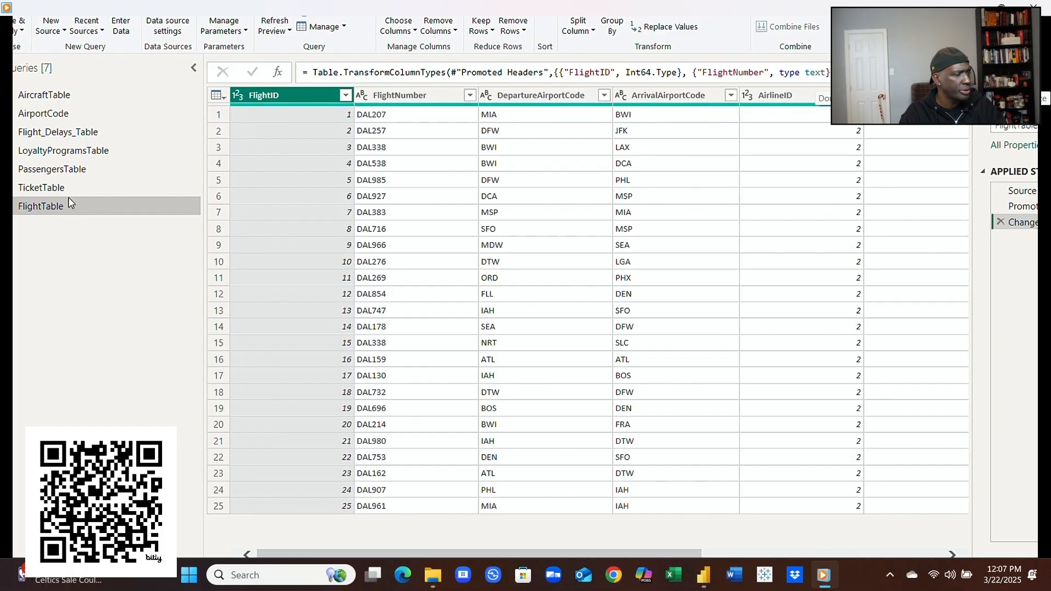
{"action": "left_click", "coordinate": [239, 97]}
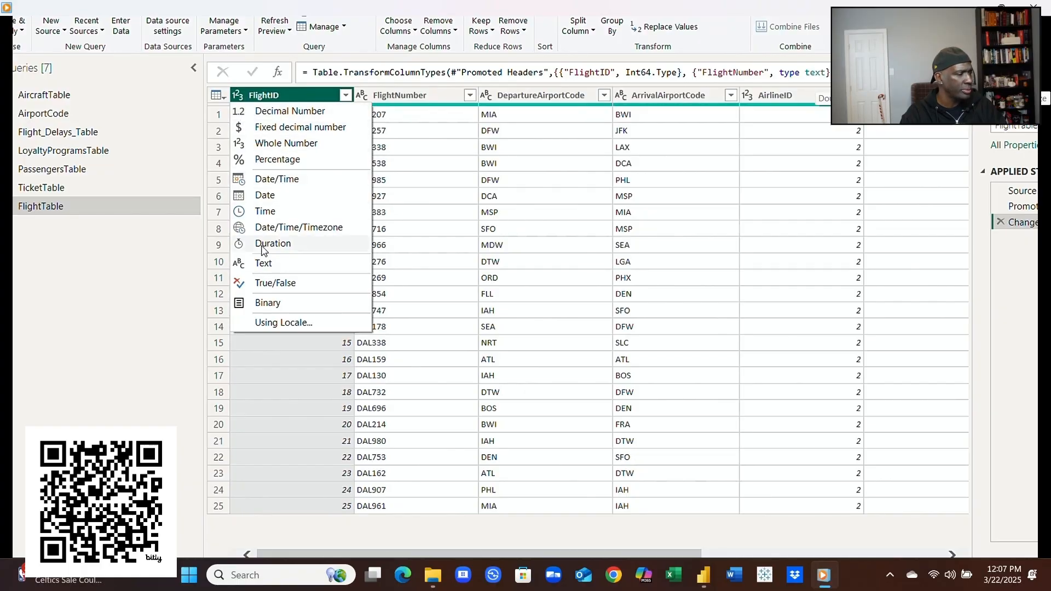
{"action": "left_click", "coordinate": [258, 266]}
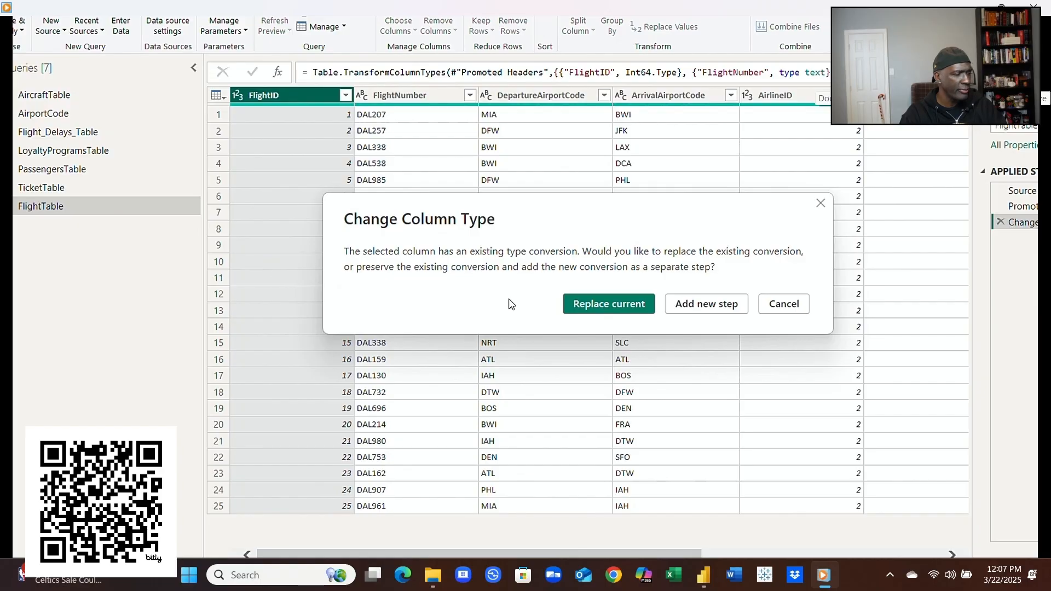
{"action": "left_click", "coordinate": [620, 310]}
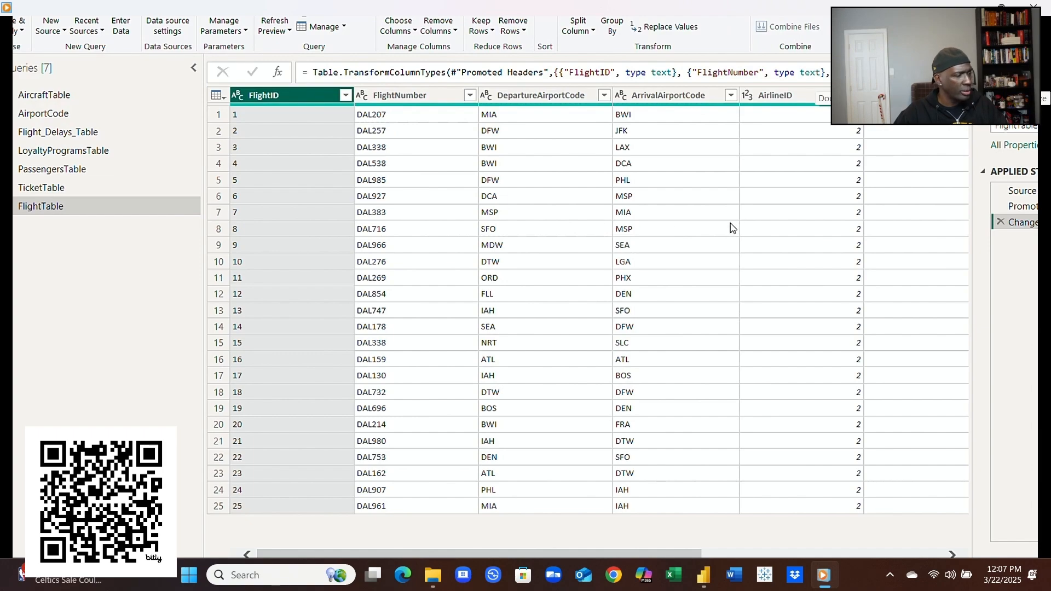
Step: Change the AirlineID column's data type to Text, replacing the current conversion, and close and apply the query changes
{"action": "left_click", "coordinate": [751, 96]}
{"action": "left_click", "coordinate": [749, 97]}
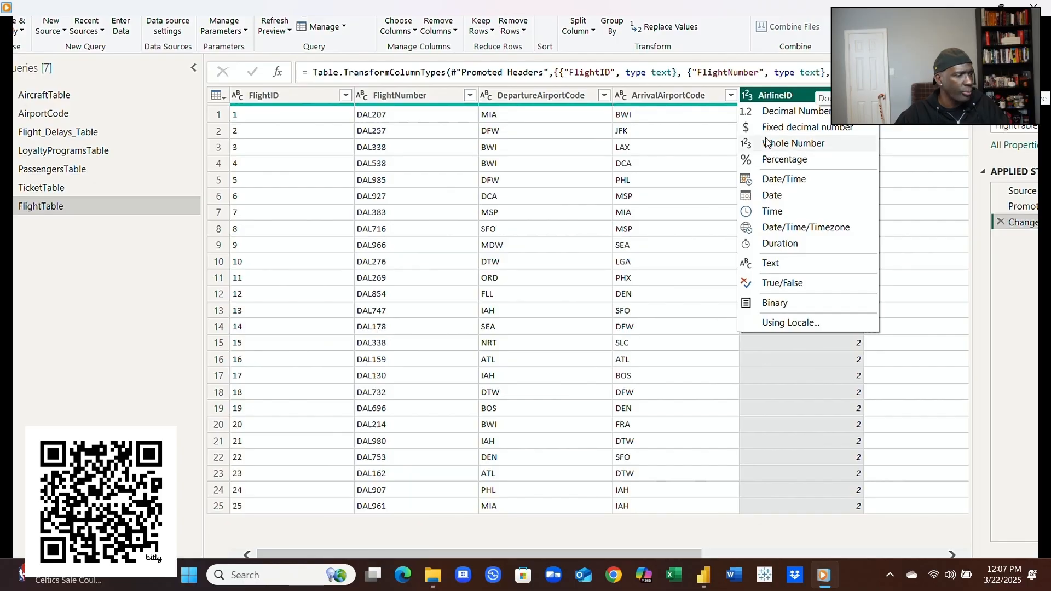
{"action": "left_click", "coordinate": [768, 264]}
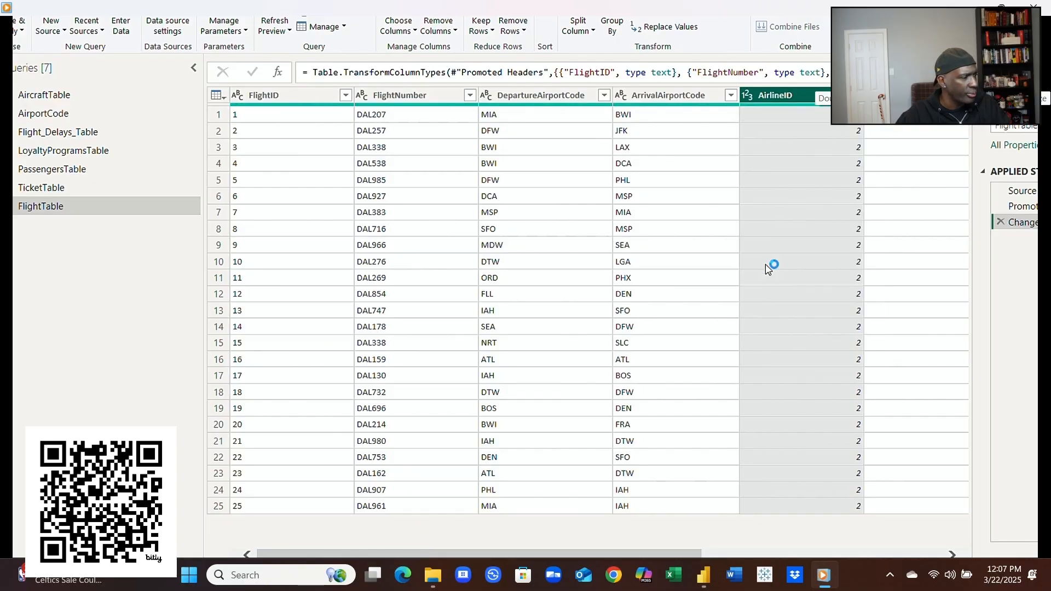
{"action": "left_click", "coordinate": [598, 305]}
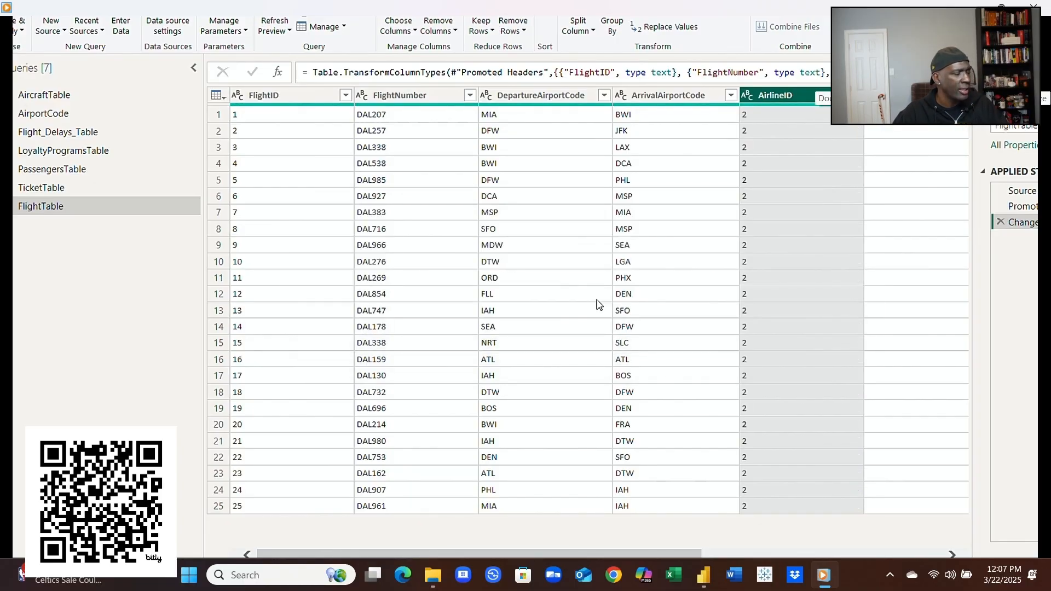
{"action": "left_click", "coordinate": [22, 31]}
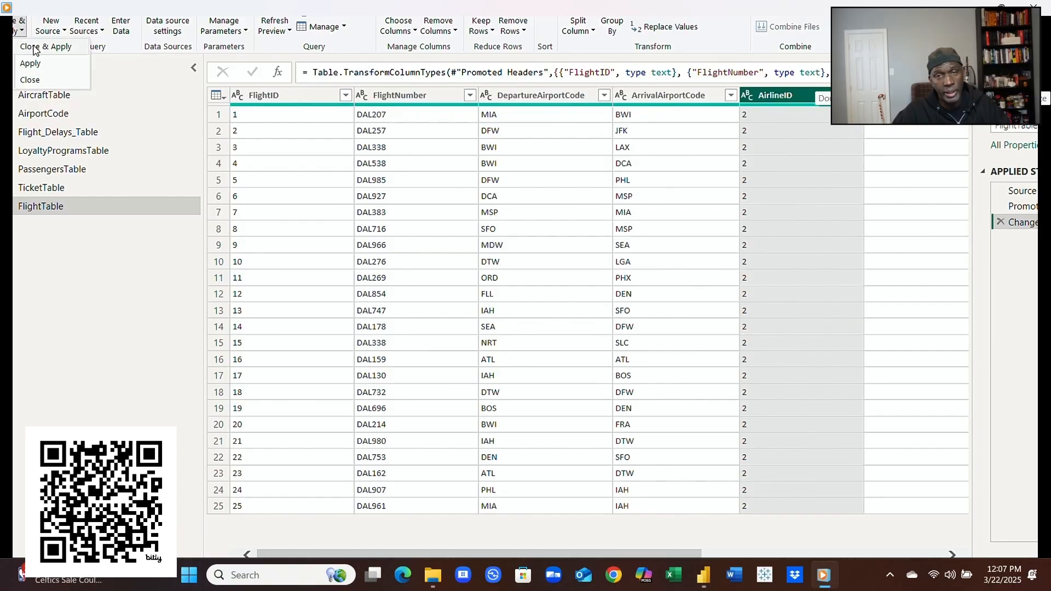
{"action": "left_click", "coordinate": [34, 48]}
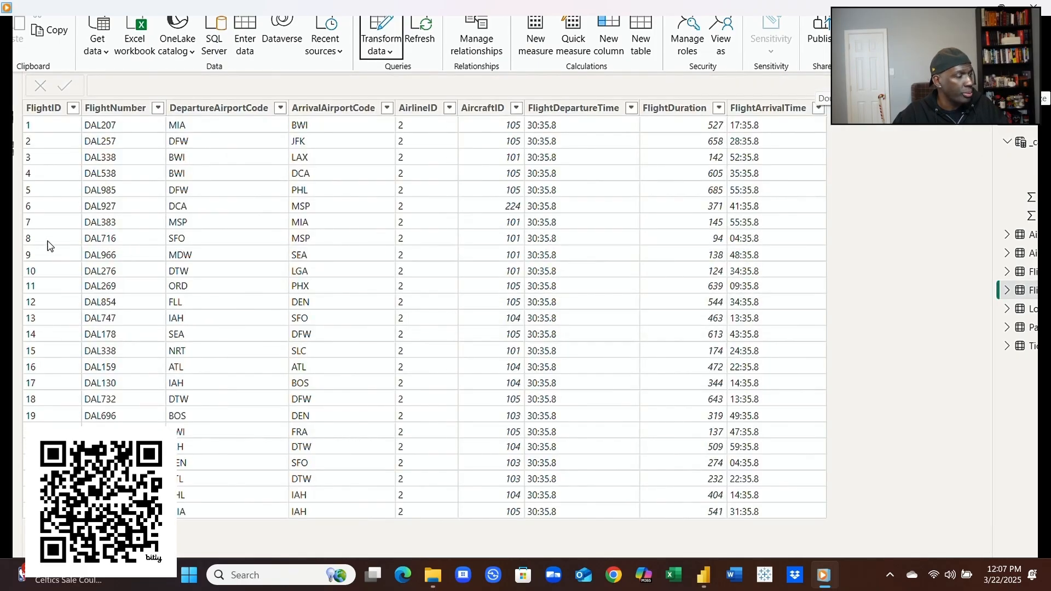
Step: Back on the report page, remove FlightID from the table visual and add it again as the first column
{"action": "left_click", "coordinate": [15, 96]}
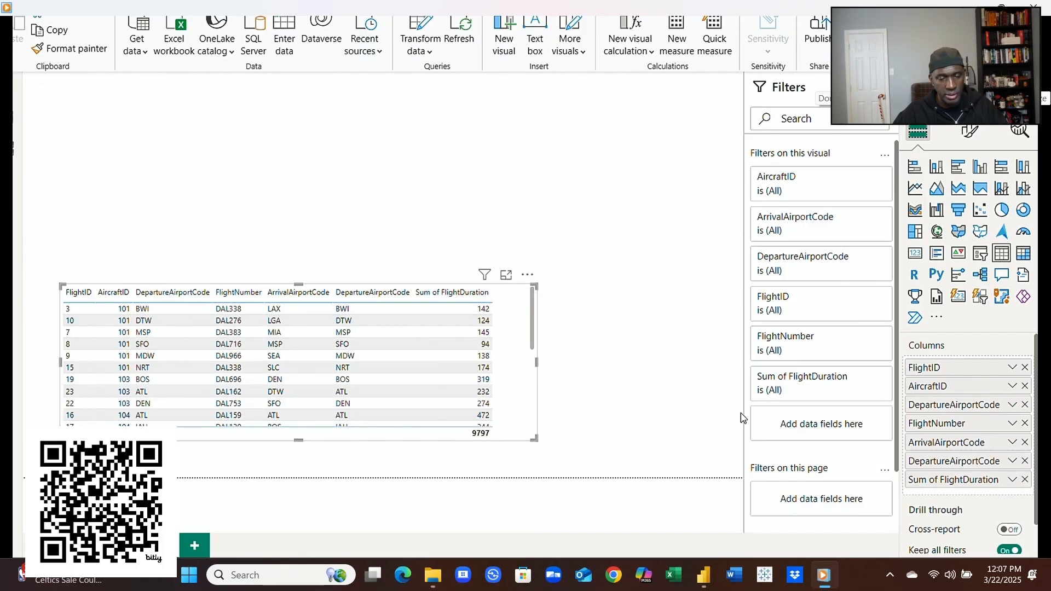
{"action": "left_click", "coordinate": [1025, 367]}
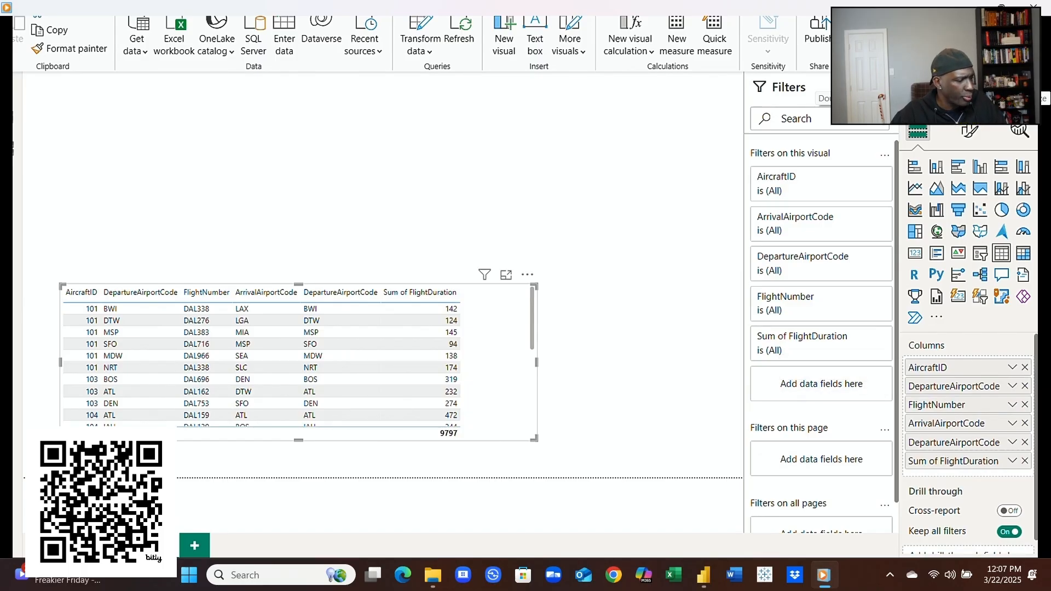
{"action": "left_click_drag", "start_coordinate": [1050, 367], "coordinate": [1013, 369]}
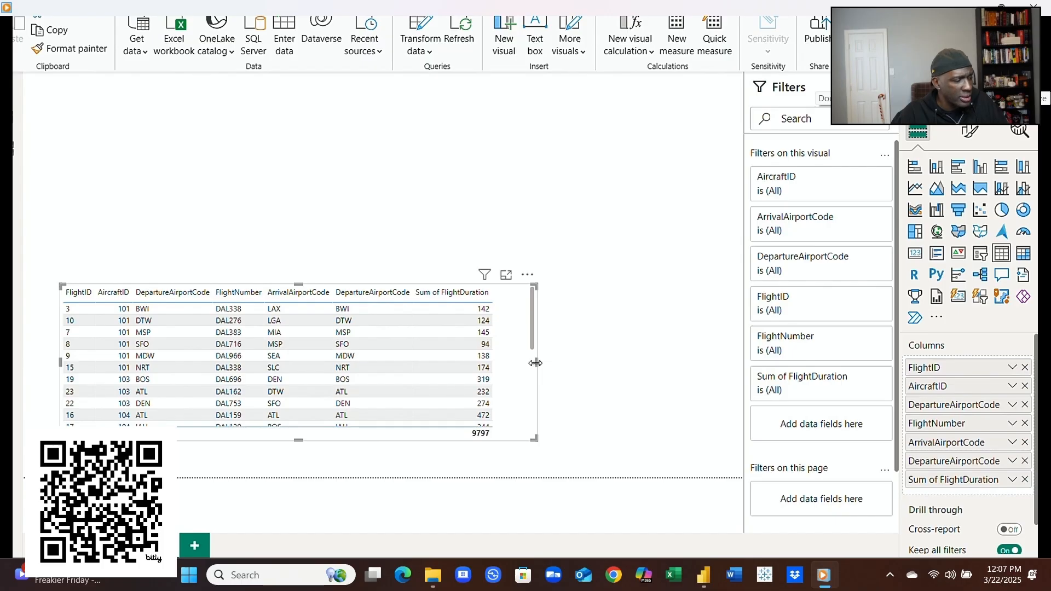
Step: Enlarge the flight details table visual by extending its right edge outward and its top edge upward
{"action": "left_click_drag", "start_coordinate": [538, 363], "coordinate": [614, 365]}
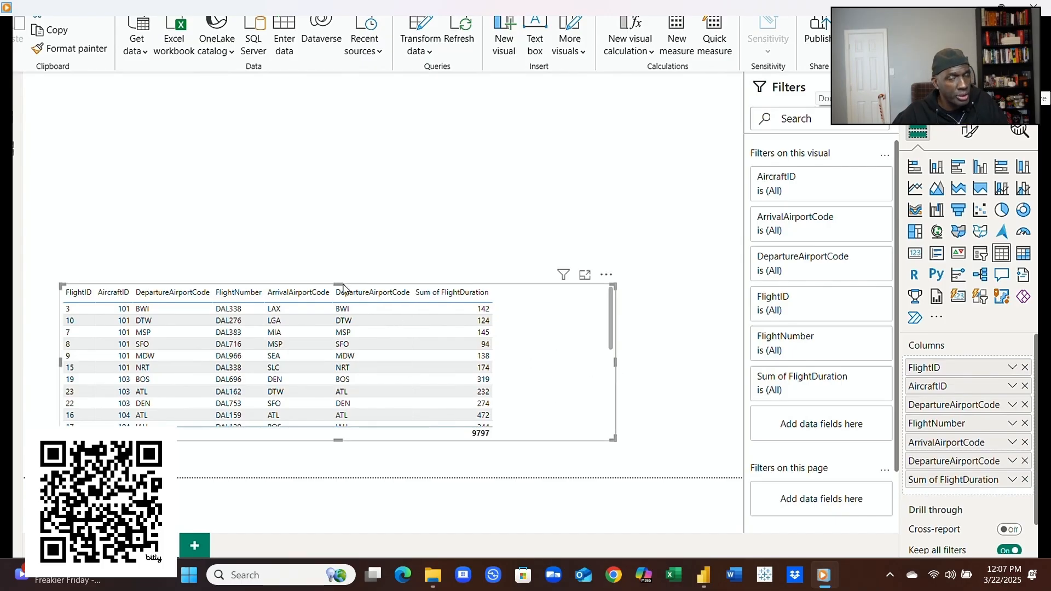
{"action": "left_click_drag", "start_coordinate": [340, 282], "coordinate": [340, 236]}
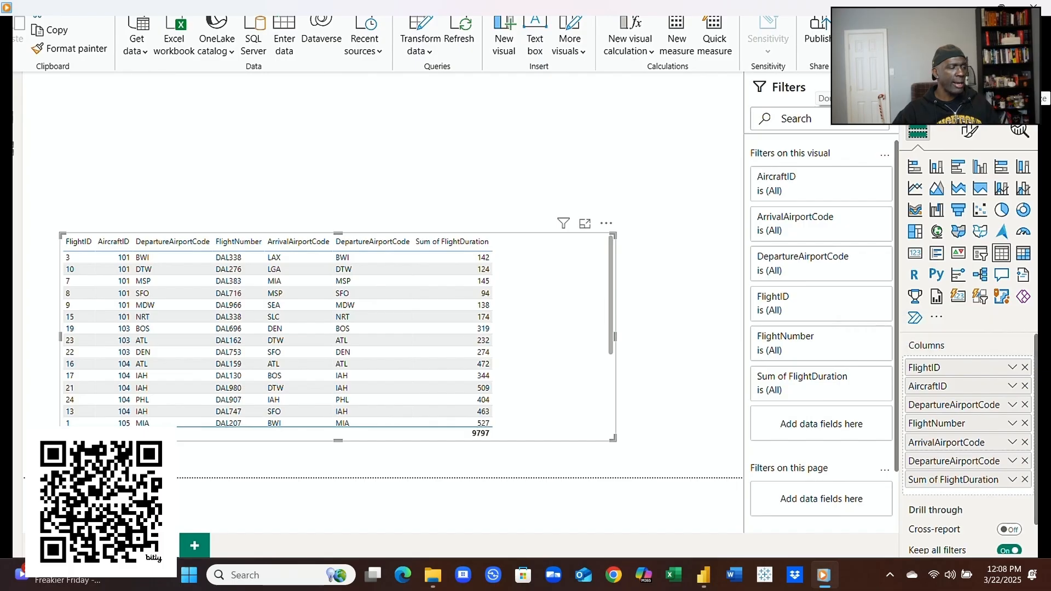
{"action": "left_click_drag", "start_coordinate": [1040, 263], "coordinate": [1020, 378]}
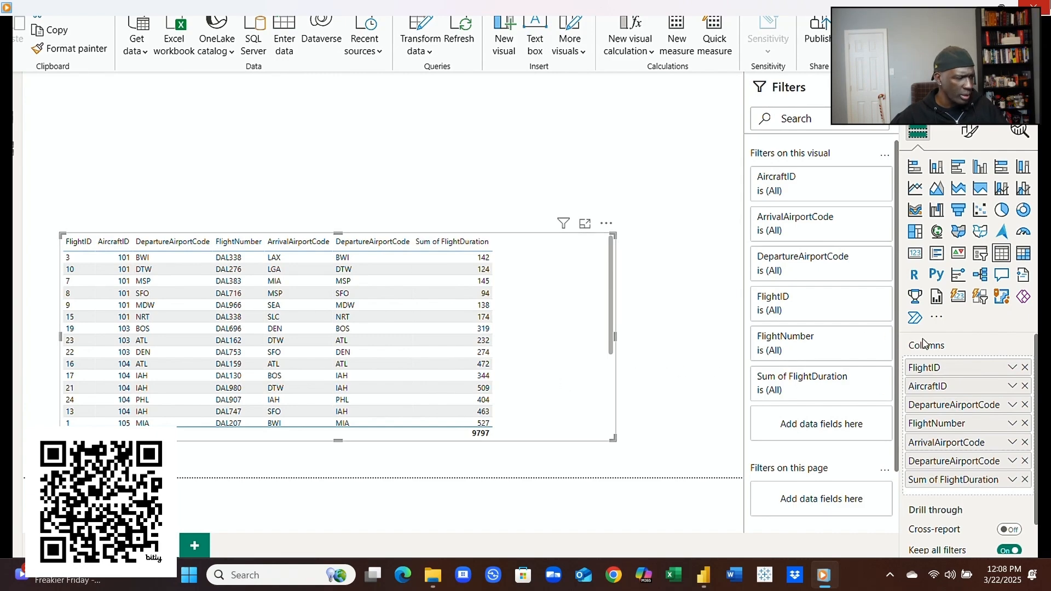
{"action": "left_click_drag", "start_coordinate": [1028, 263], "coordinate": [997, 371]}
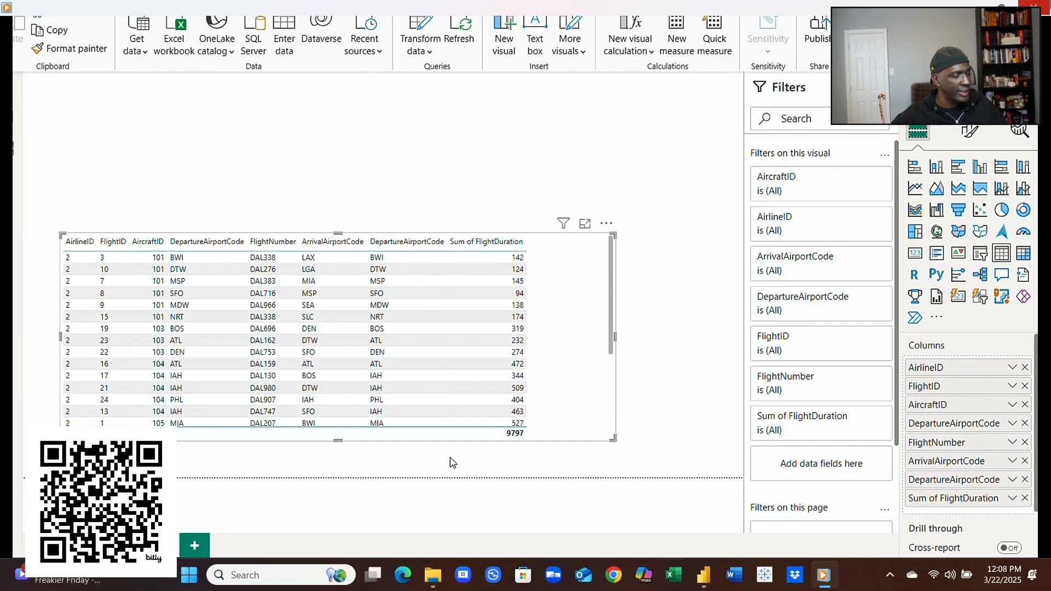
{"action": "left_click", "coordinate": [1025, 369]}
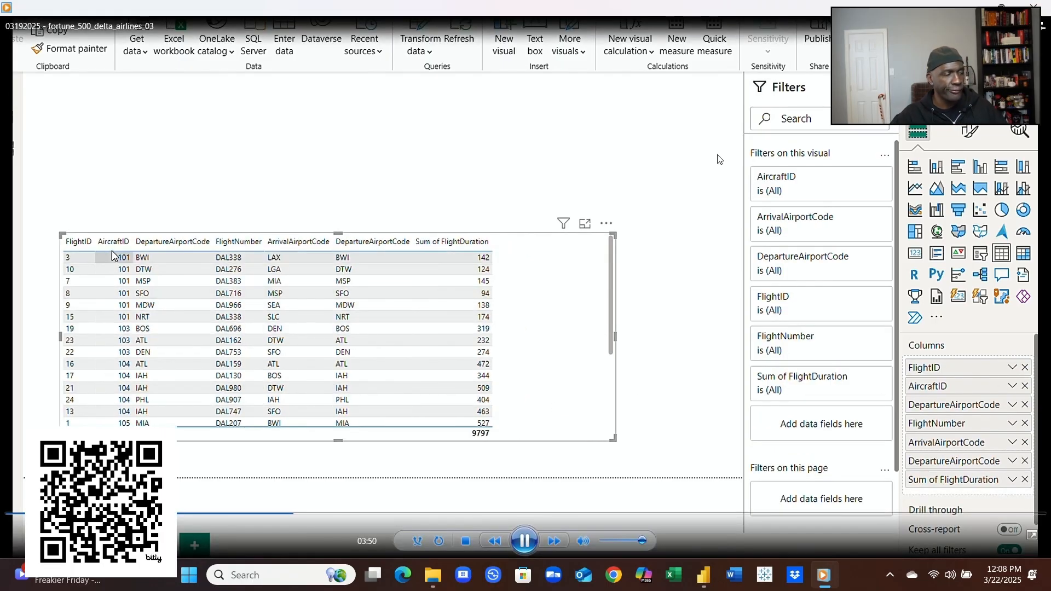
Step: Remove the first of the two DepartureAirportCode columns and move the remaining one ahead of ArrivalAirportCode
{"action": "scroll", "coordinate": [107, 342], "scroll_direction": "down", "scroll_amount": 5}
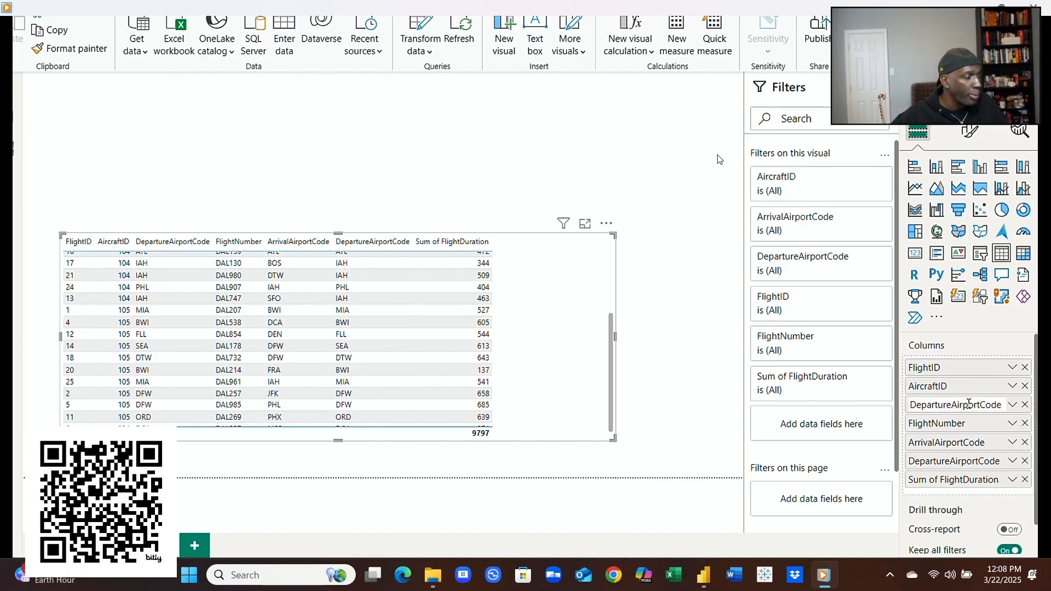
{"action": "double_click", "coordinate": [969, 404]}
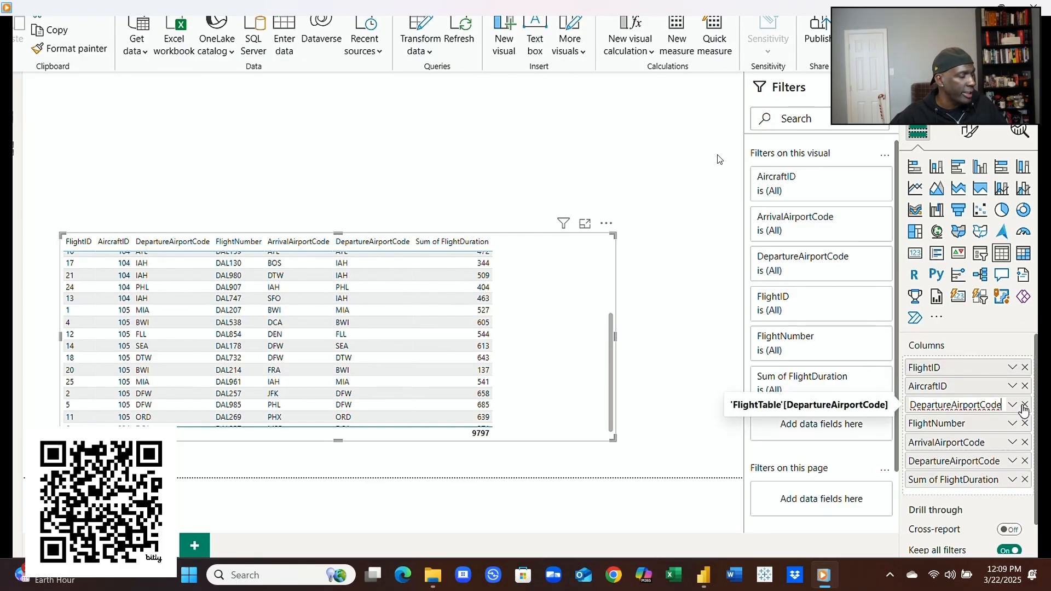
{"action": "left_click", "coordinate": [1023, 405]}
{"action": "left_click", "coordinate": [1023, 406]}
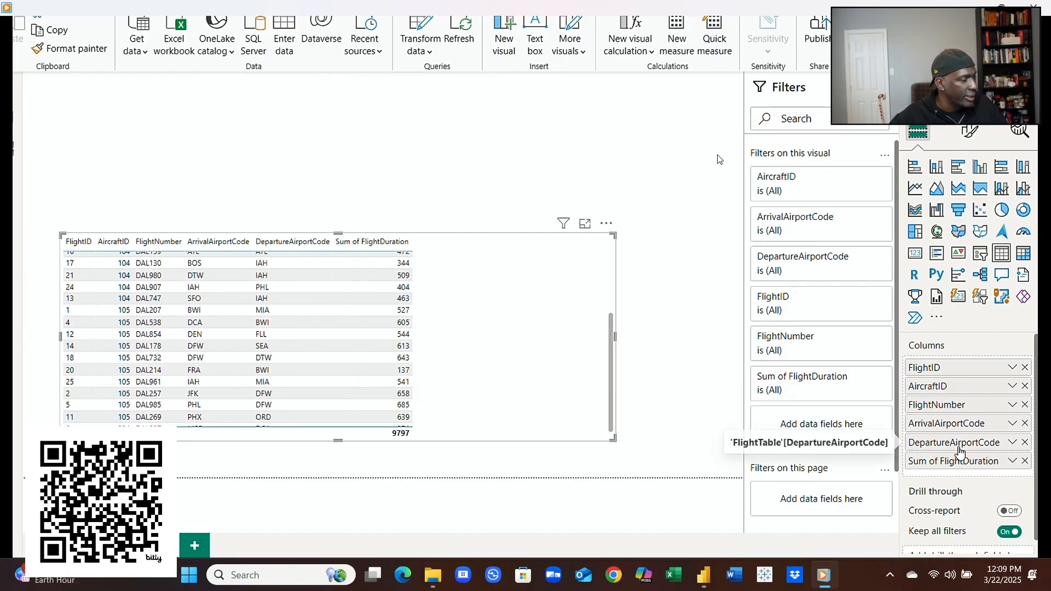
{"action": "left_click_drag", "start_coordinate": [959, 443], "coordinate": [959, 423]}
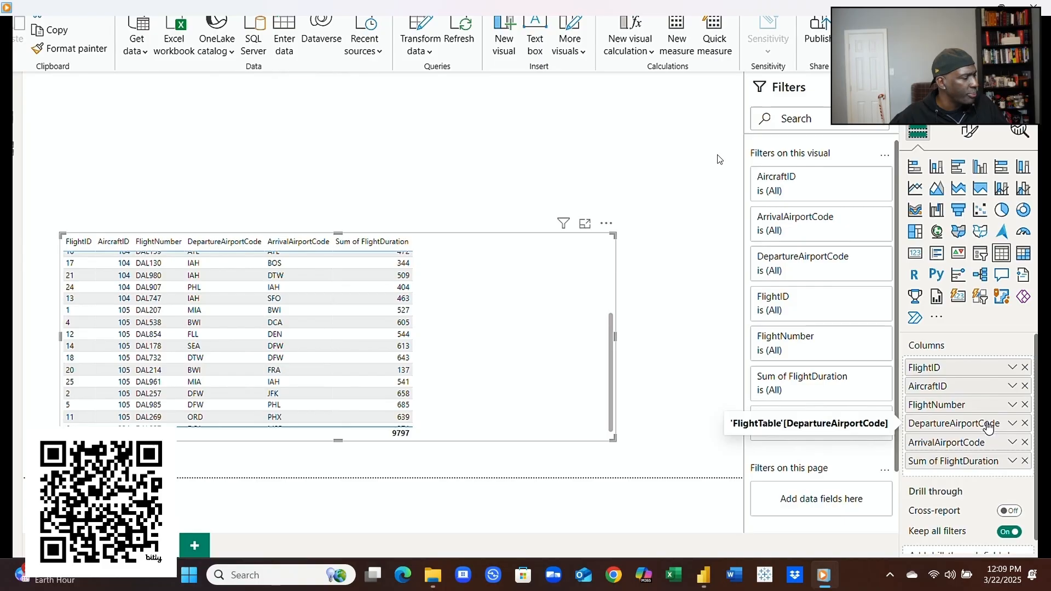
Step: Rename the DepartureAirportCode column in the table visual as DepAirport
{"action": "double_click", "coordinate": [988, 423]}
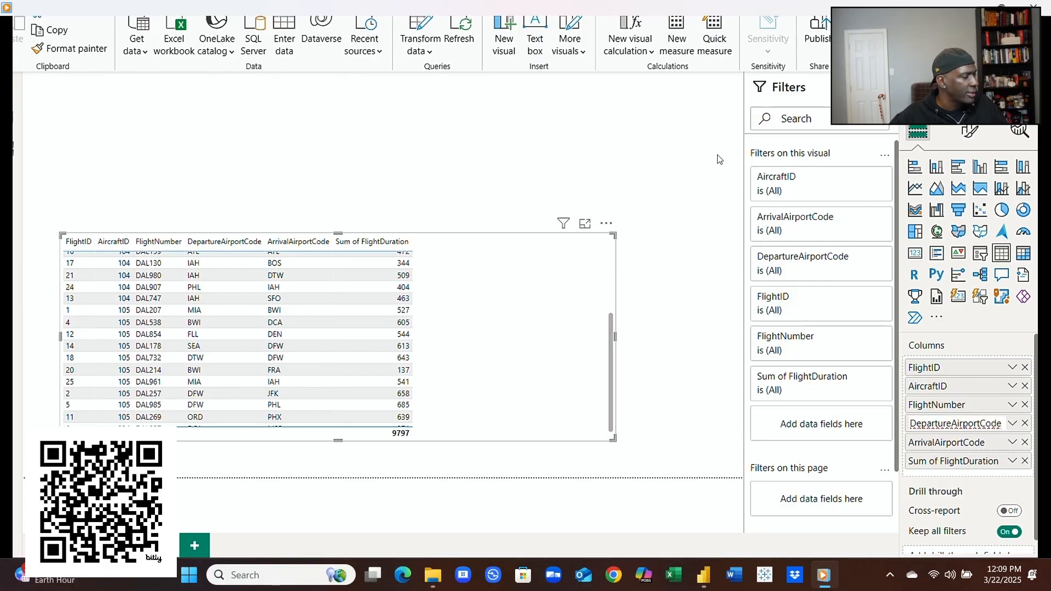
{"action": "key", "text": "BackSpace"}
{"action": "key", "text": "BackSpace"}
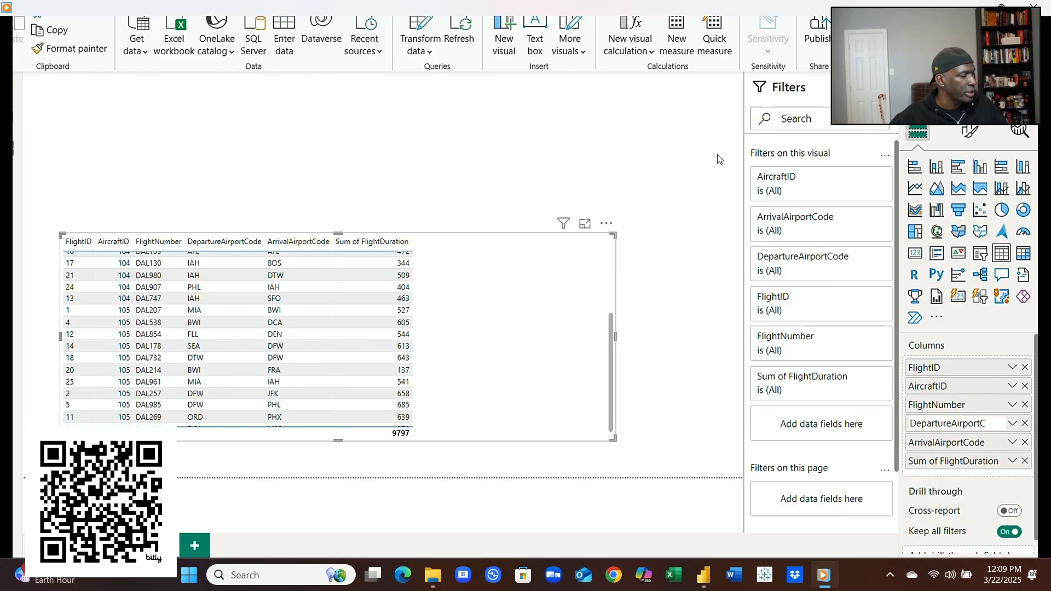
{"action": "key", "text": "BackSpace"}
{"action": "key", "text": "BackSpace"}
{"action": "key", "text": "BackSpace"}
{"action": "key", "text": "BackSpace"}
{"action": "key", "text": "BackSpace"}
{"action": "key", "text": "BackSpace"}
{"action": "key", "text": "BackSpace"}
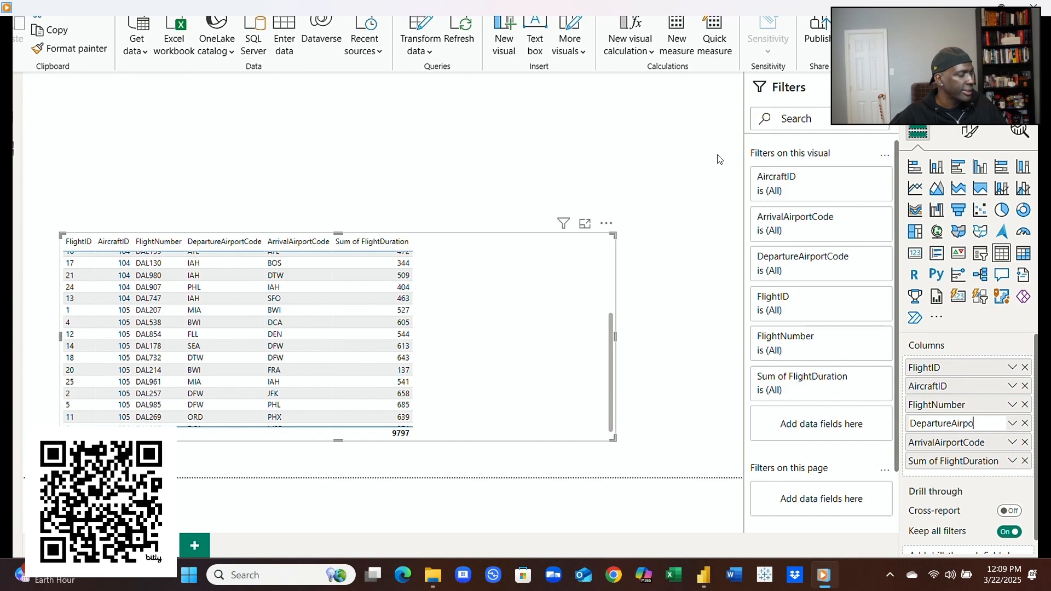
{"action": "key", "text": "BackSpace"}
{"action": "key", "text": "BackSpace"}
{"action": "key", "text": "BackSpace"}
{"action": "key", "text": "BackSpace"}
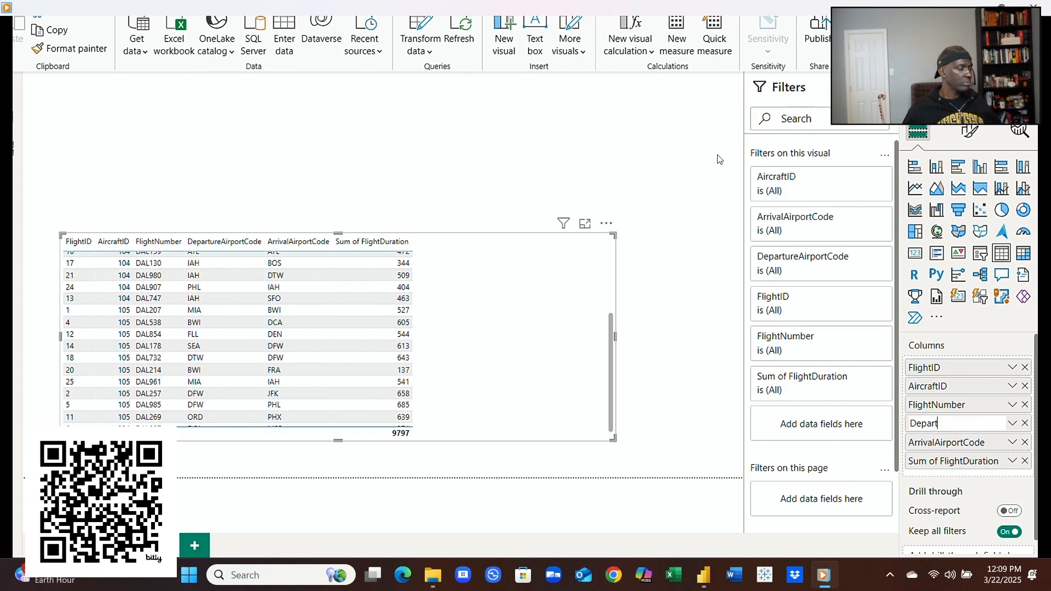
{"action": "key", "text": "BackSpace"}
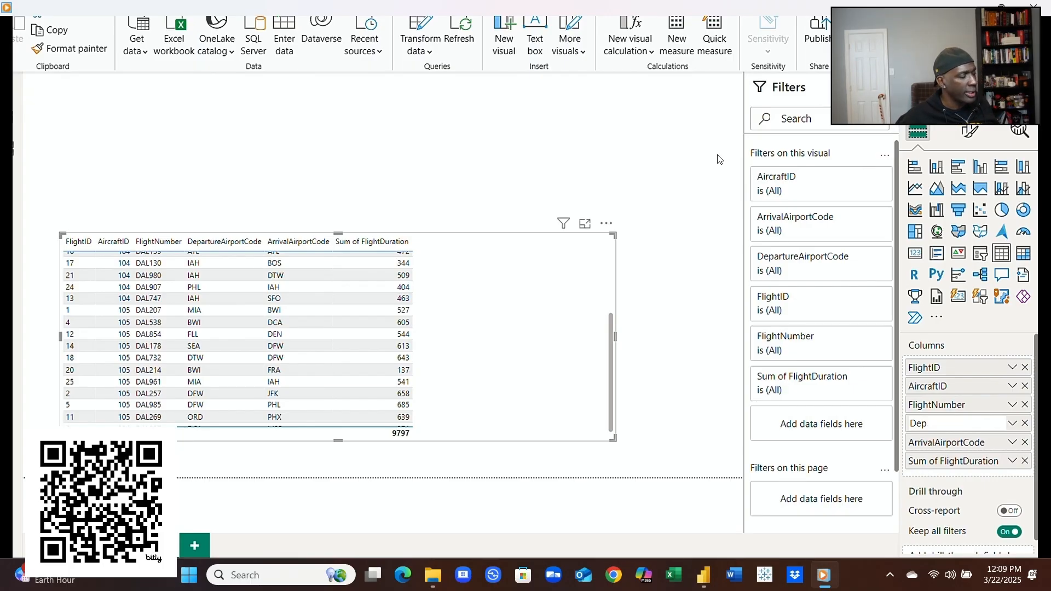
{"action": "type", "text": "A"}
{"action": "type", "text": "ir"}
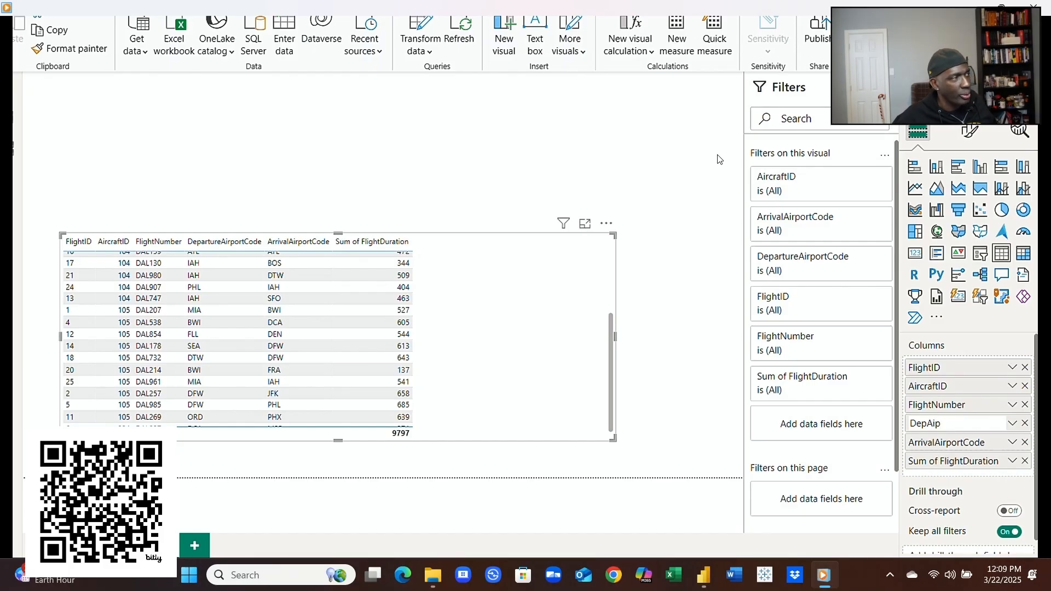
{"action": "key", "text": "BackSpace"}
{"action": "type", "text": "rport"}
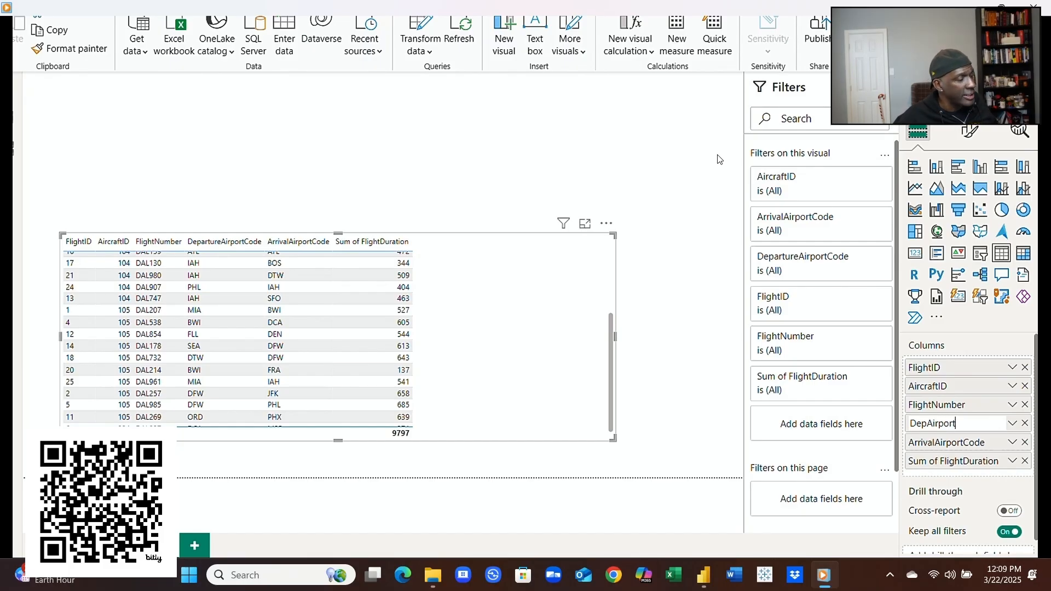
{"action": "key", "text": "Return"}
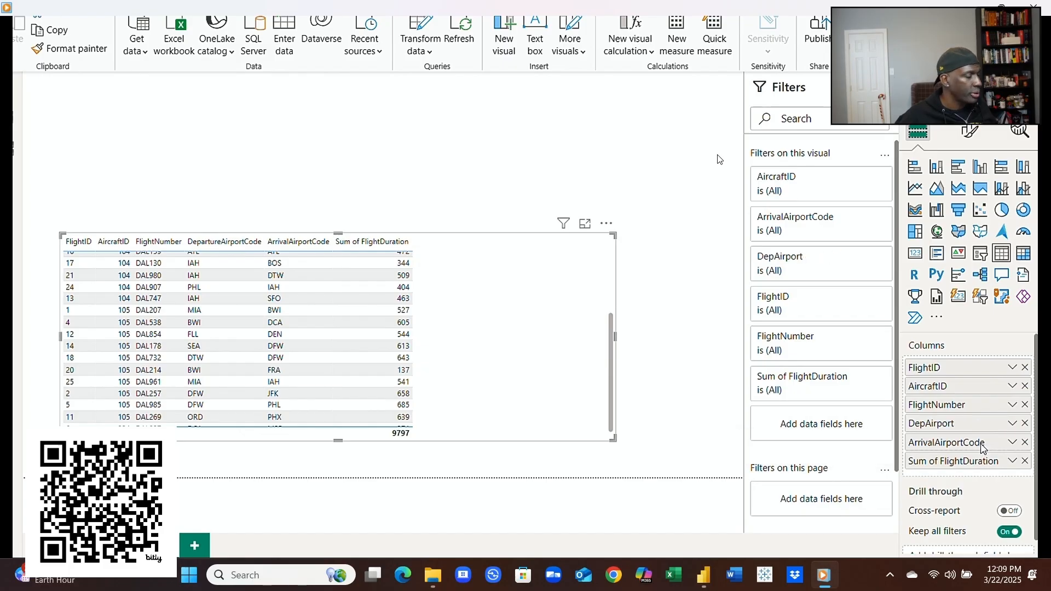
Step: Try to rename the ArrivalAirportCode column in the table visual as ArrAirport
{"action": "double_click", "coordinate": [985, 446]}
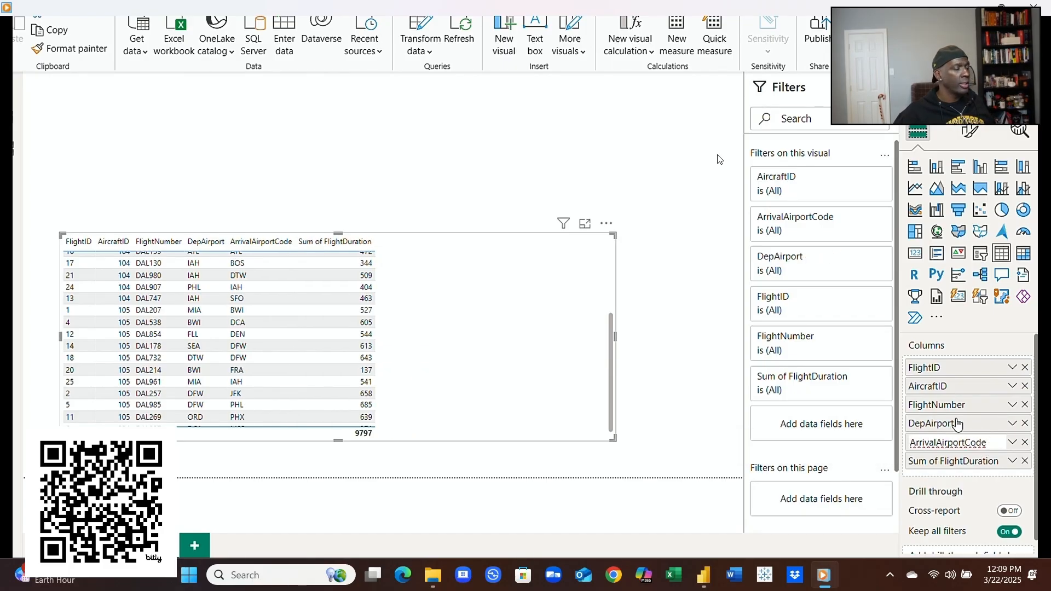
{"action": "key", "text": "BackSpace"}
{"action": "key", "text": "BackSpace"}
{"action": "key", "text": "BackSpace"}
{"action": "key", "text": "BackSpace"}
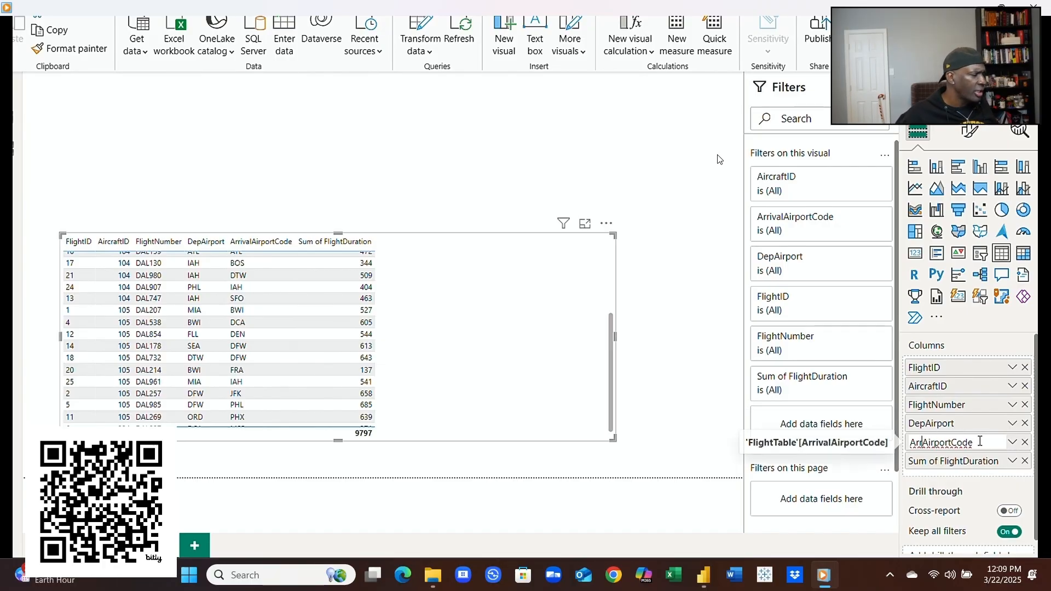
{"action": "key", "text": "BackSpace"}
{"action": "key", "text": "BackSpace"}
{"action": "key", "text": "BackSpace"}
{"action": "key", "text": "BackSpace"}
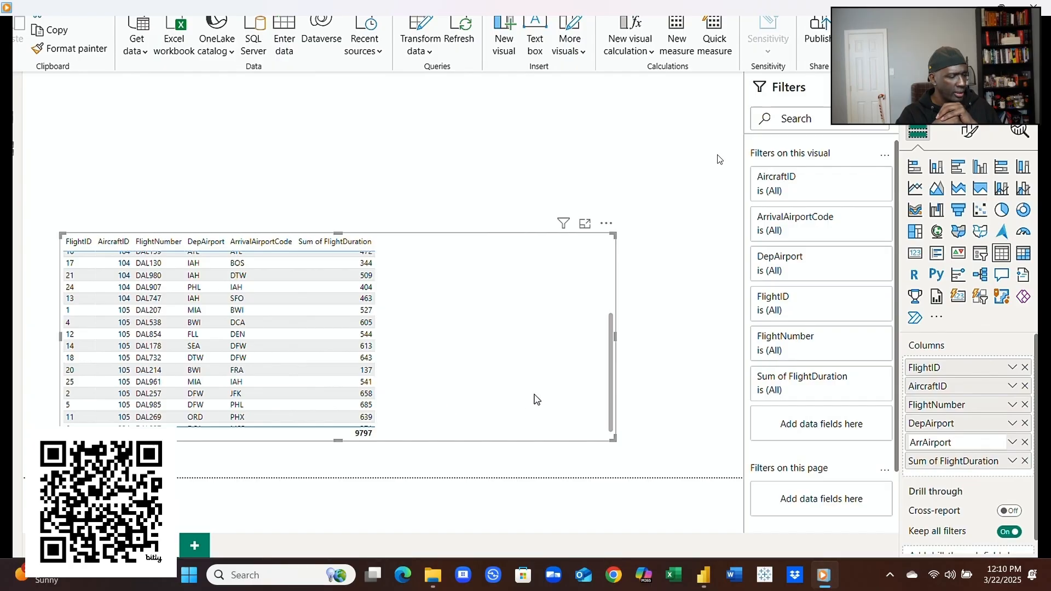
Step: Narrow the table visual to just past its last column and deselect it
{"action": "left_click_drag", "start_coordinate": [614, 340], "coordinate": [401, 367]}
{"action": "left_click", "coordinate": [458, 372]}
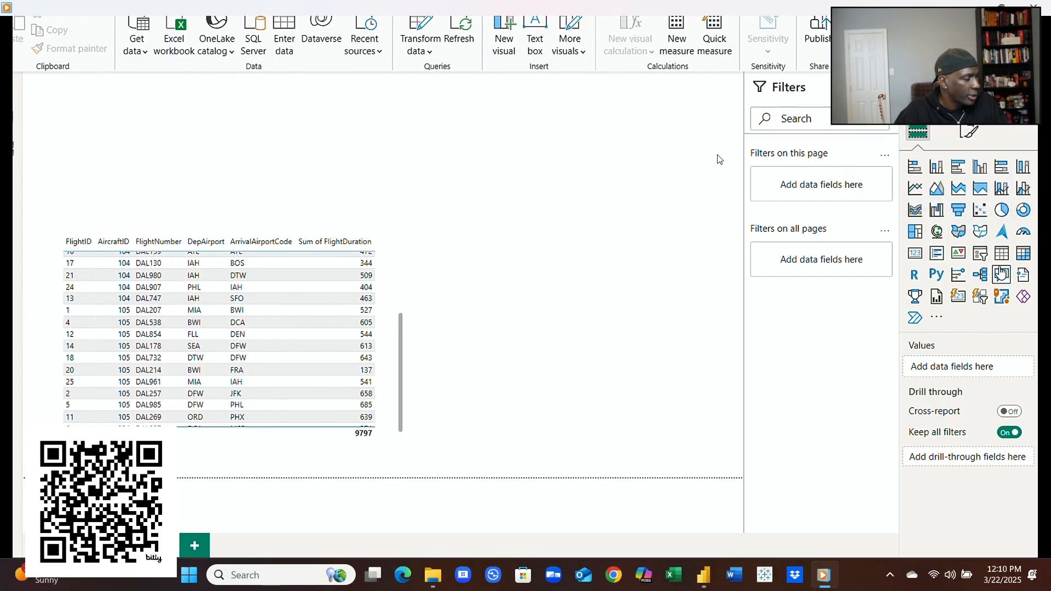
Step: Add an empty card visual, shrink it to a small box and place it above the left part of the table
{"action": "left_click", "coordinate": [981, 255]}
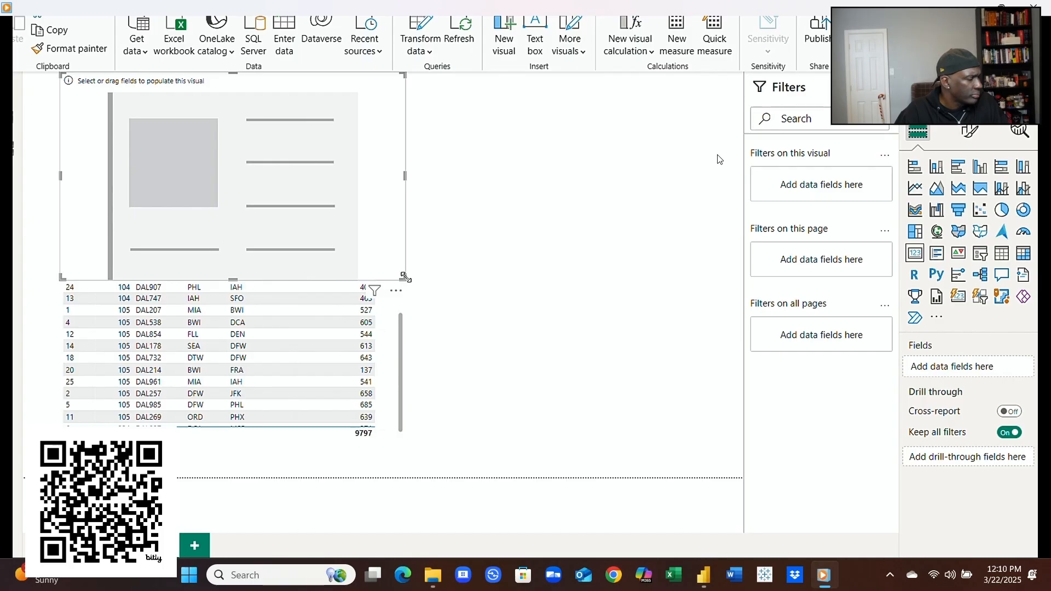
{"action": "left_click_drag", "start_coordinate": [406, 278], "coordinate": [139, 167]}
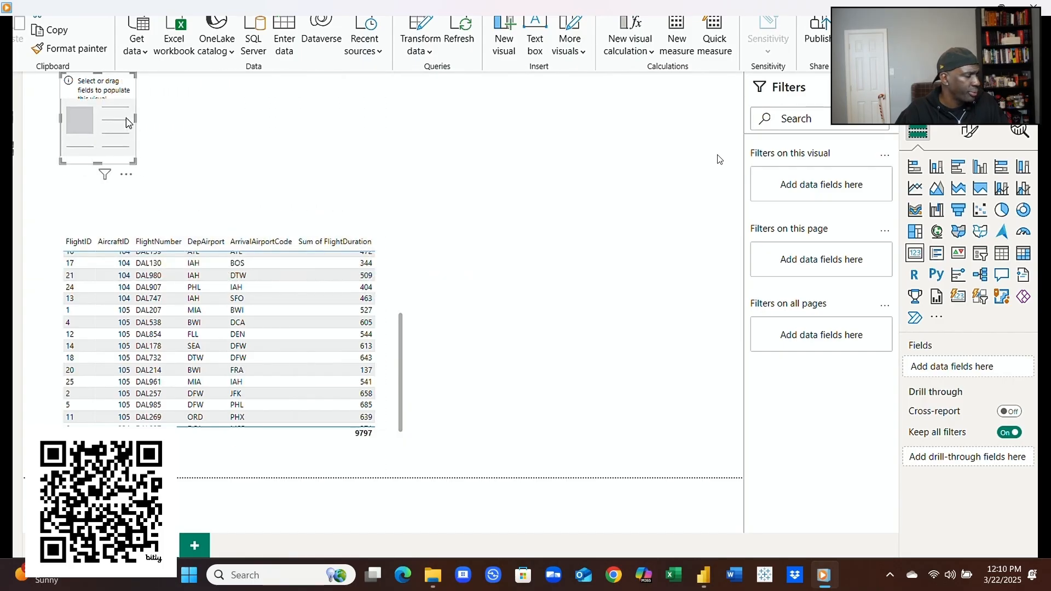
{"action": "left_click_drag", "start_coordinate": [122, 119], "coordinate": [159, 155]}
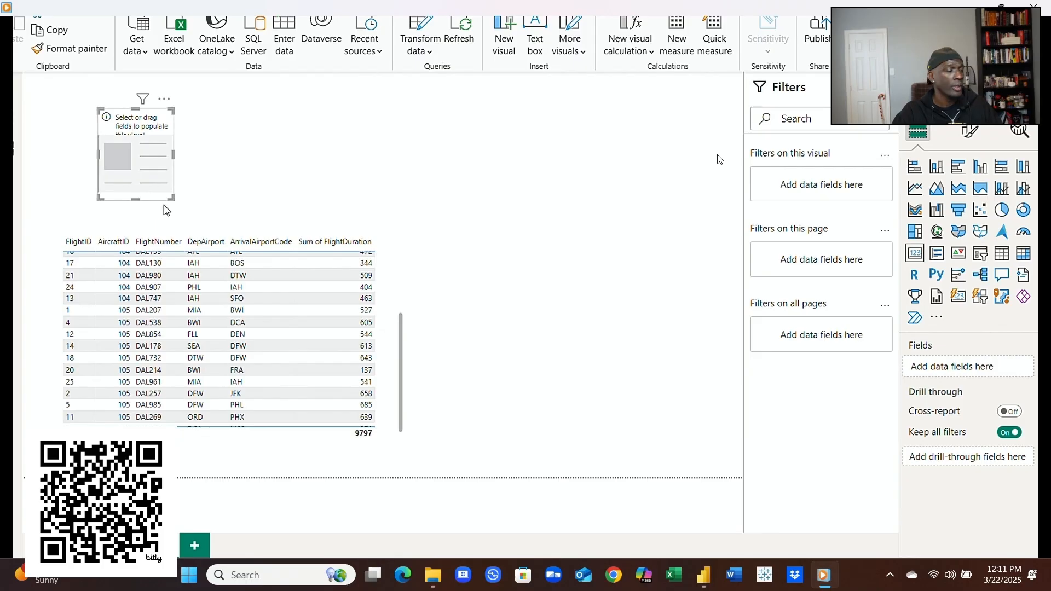
{"action": "left_click_drag", "start_coordinate": [173, 198], "coordinate": [179, 184]}
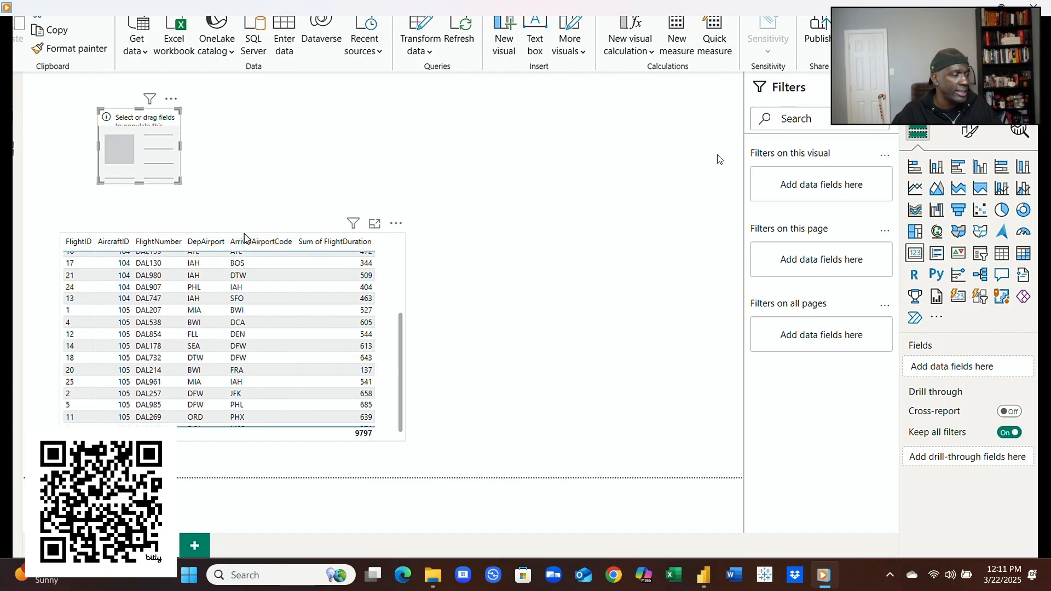
Step: Sort the table by ArrivalAirportCode in ascending order and extend the visual's top edge slightly upward
{"action": "left_click", "coordinate": [260, 242]}
{"action": "left_click", "coordinate": [397, 370]}
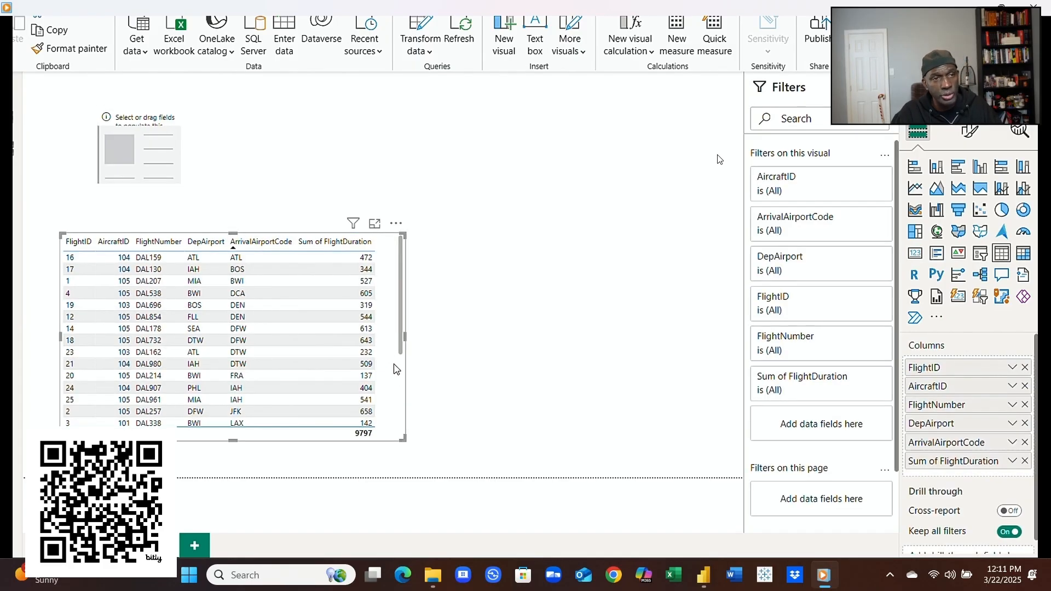
{"action": "left_click_drag", "start_coordinate": [233, 233], "coordinate": [231, 209]}
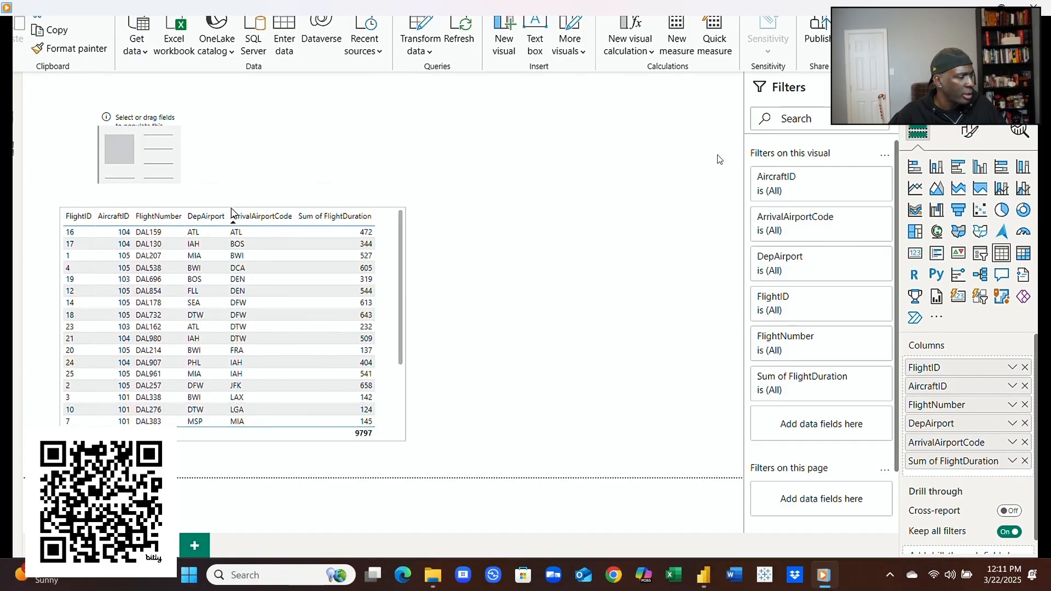
{"action": "left_click_drag", "start_coordinate": [231, 209], "coordinate": [231, 207]}
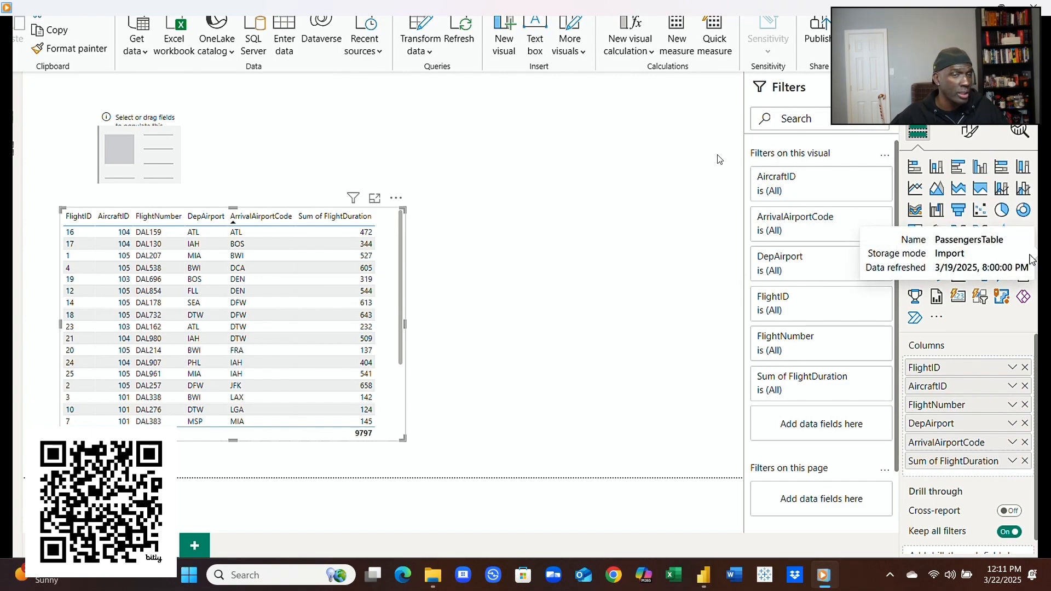
Step: Examine how the tables relate to each other in the model view and return to the report page
{"action": "left_click", "coordinate": [12, 148]}
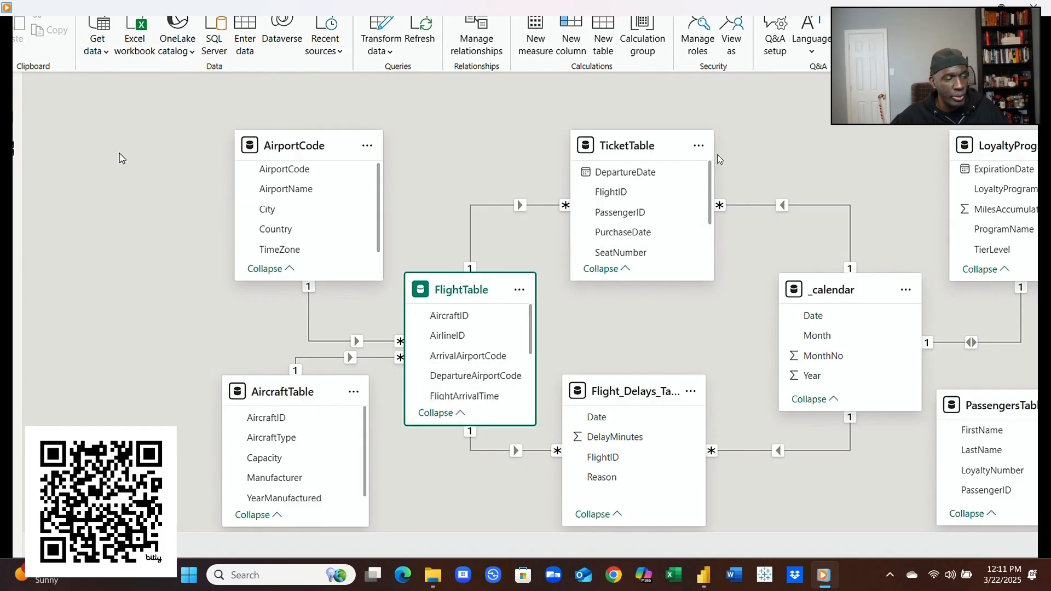
{"action": "left_click", "coordinate": [12, 83]}
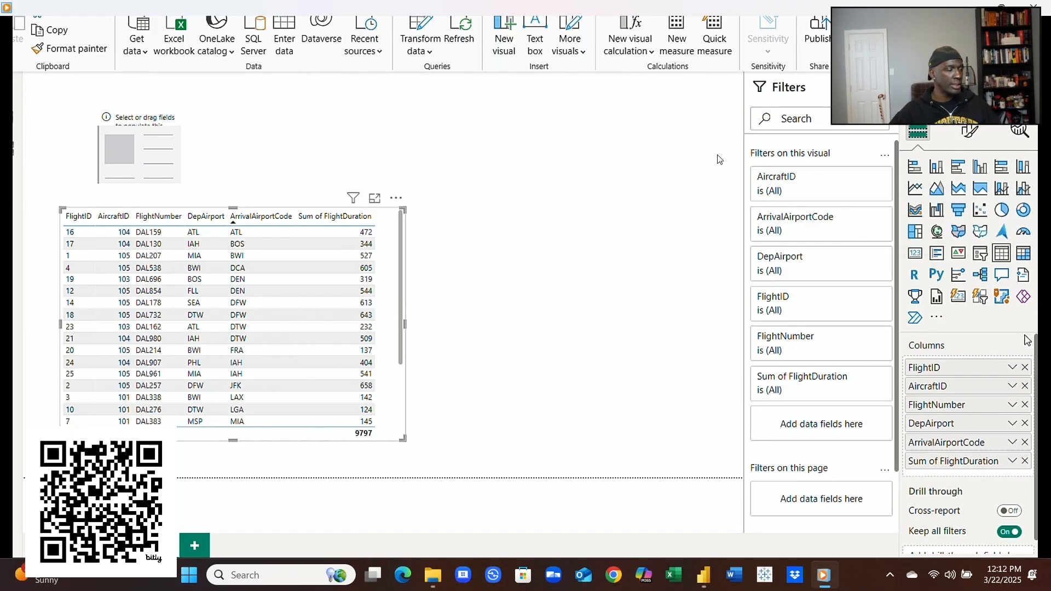
Step: Remove all columns from the table visual: FlightDuration, ArrivalAirportCode, DepAirport, FlightNumber, AircraftID and FlightID
{"action": "left_click", "coordinate": [1024, 461]}
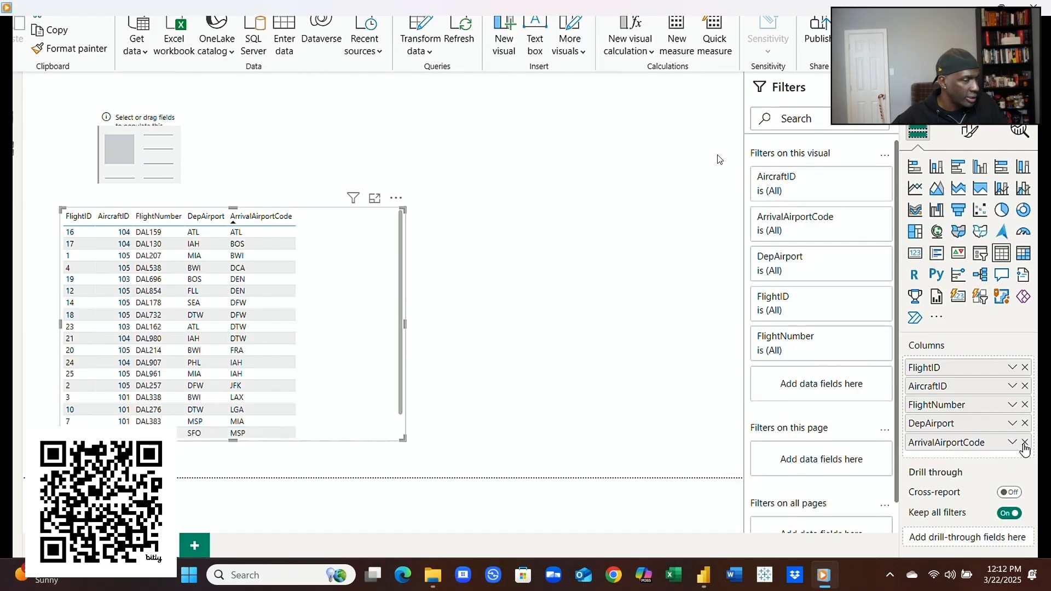
{"action": "left_click", "coordinate": [1025, 442]}
{"action": "left_click", "coordinate": [1024, 423]}
{"action": "left_click", "coordinate": [1025, 405]}
{"action": "left_click", "coordinate": [1025, 386]}
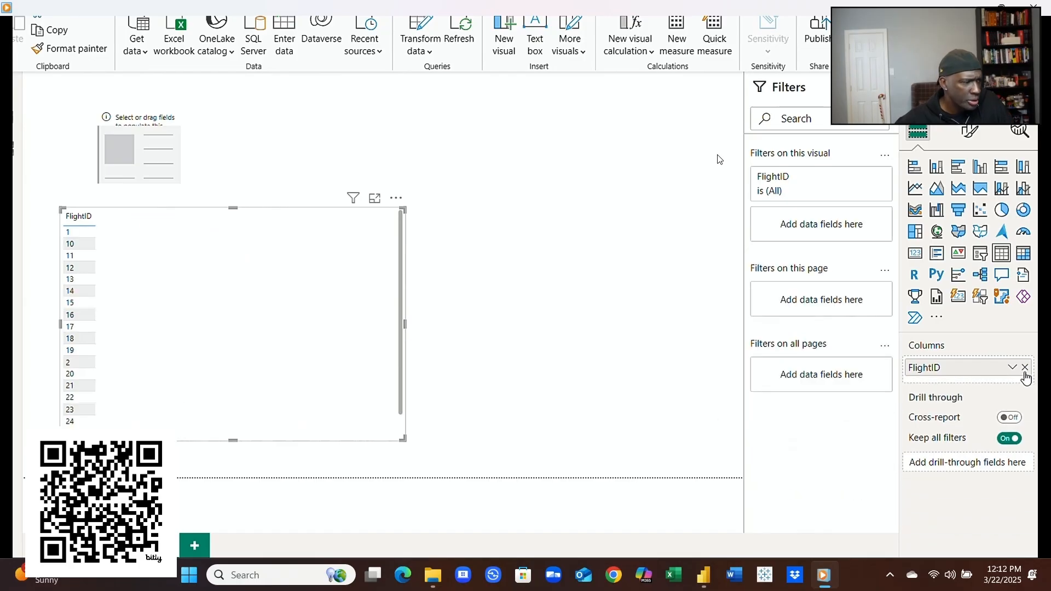
{"action": "left_click", "coordinate": [1025, 367]}
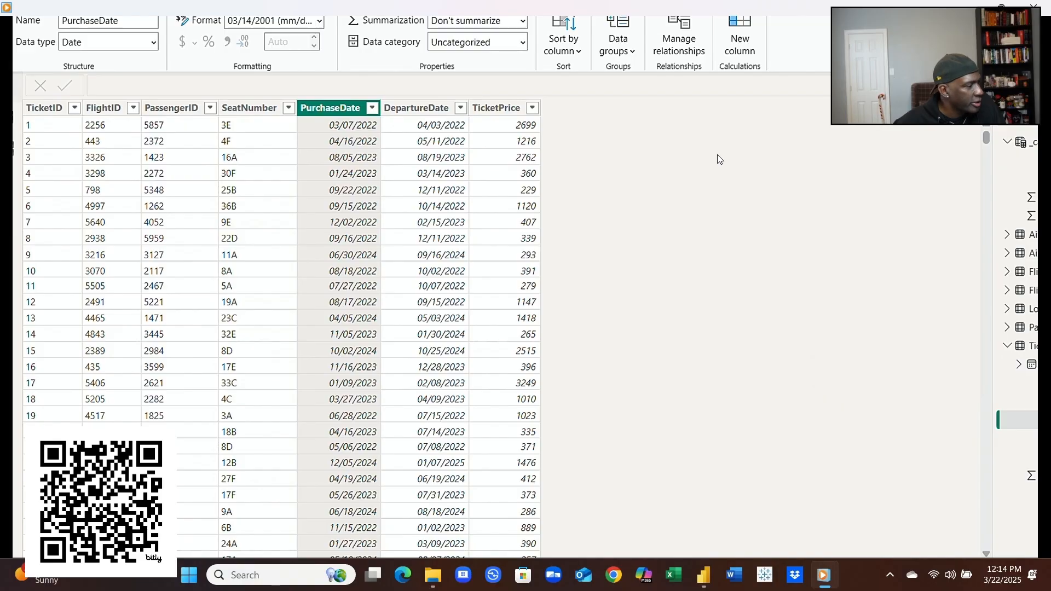
Step: Return to the report page and remove the DepartureDate hierarchy from the table visual
{"action": "left_click", "coordinate": [14, 90]}
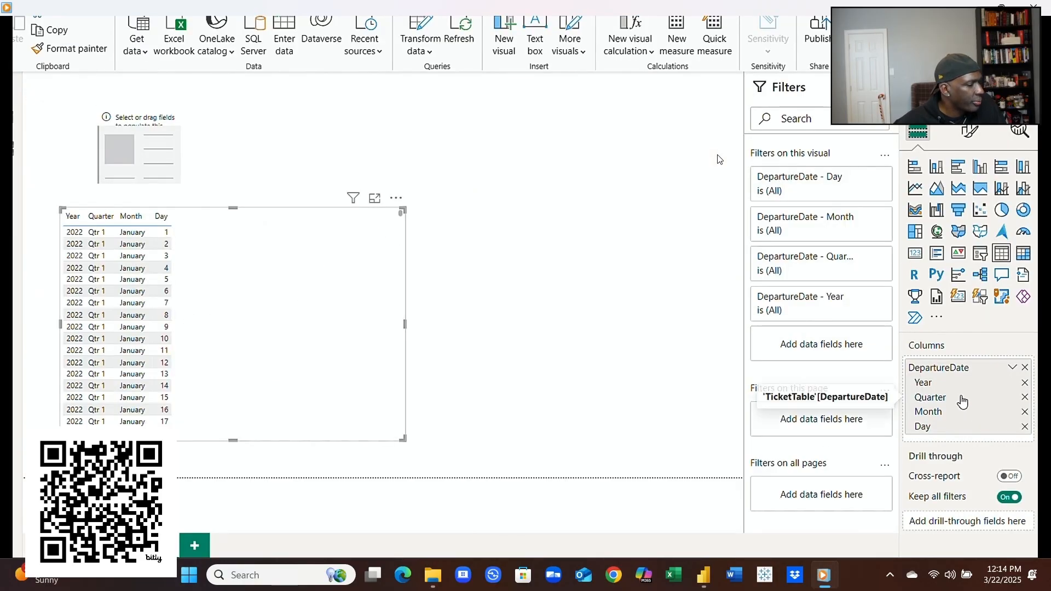
{"action": "left_click", "coordinate": [1026, 368]}
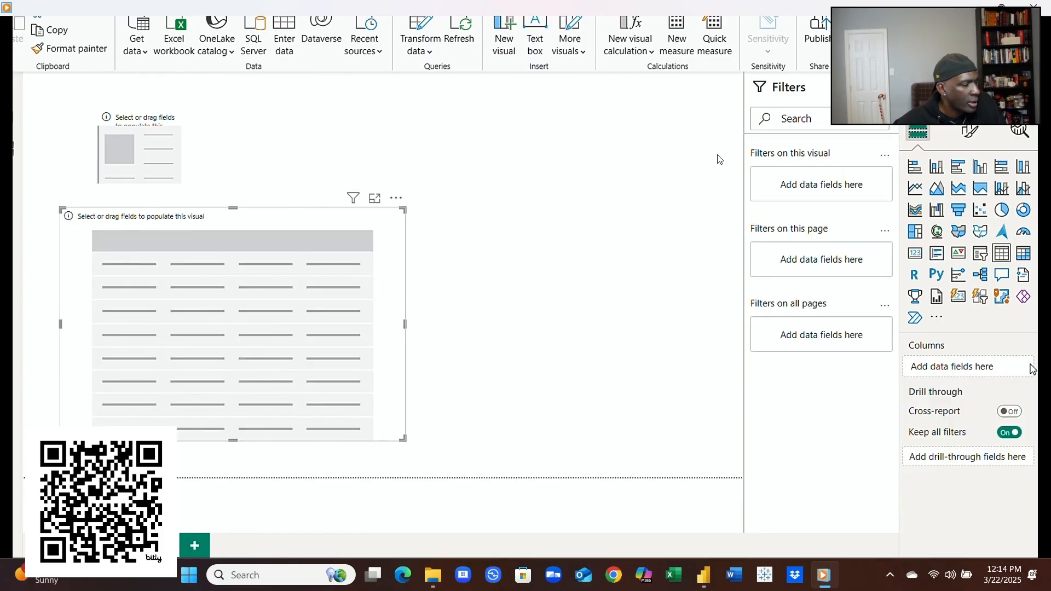
Step: Add DepartureDate to the empty table visual and show it as a plain date instead of a date hierarchy
{"action": "left_click_drag", "start_coordinate": [993, 369], "coordinate": [995, 369]}
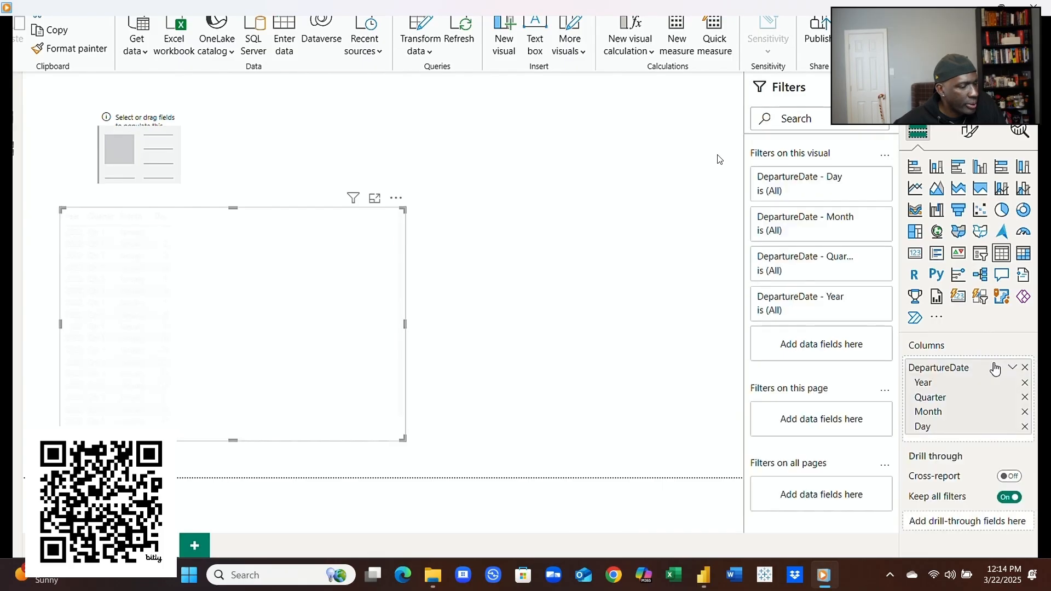
{"action": "left_click", "coordinate": [1012, 368]}
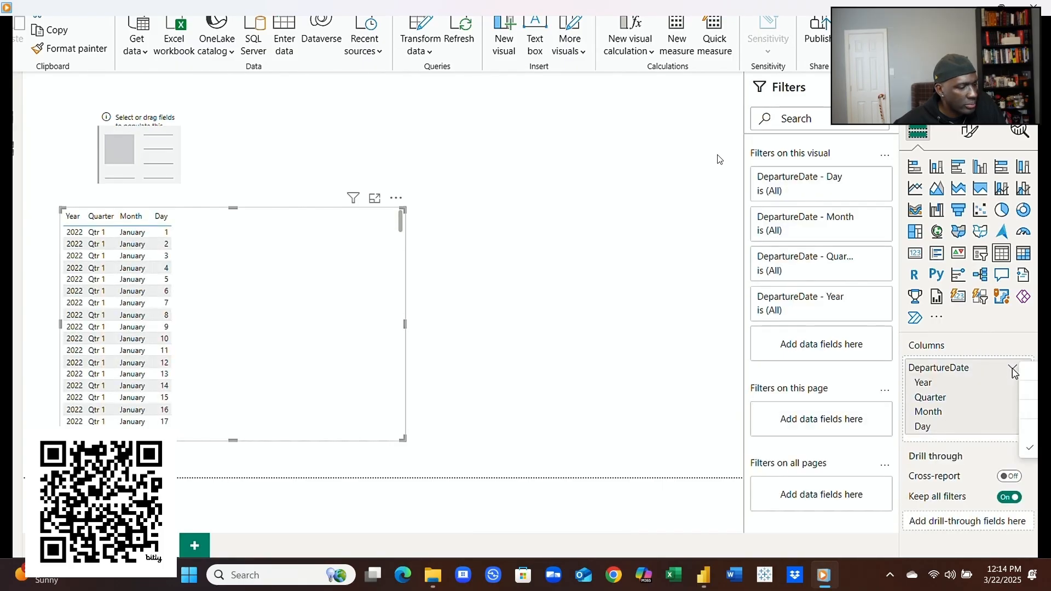
{"action": "left_click", "coordinate": [1029, 429]}
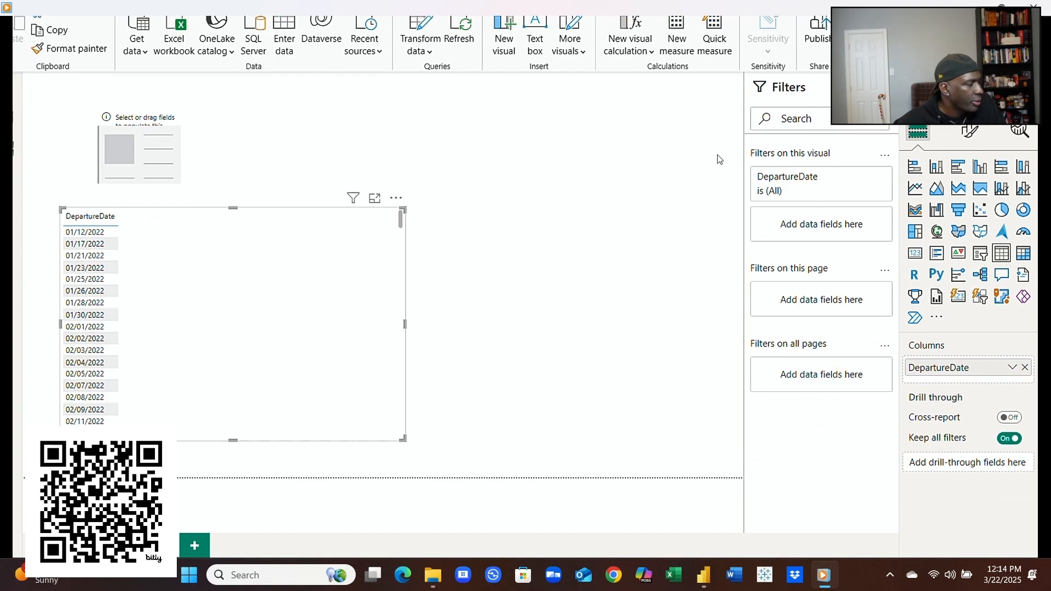
Step: Add PurchaseDate ahead of DepartureDate in the table visual, and PassengerID and FlightID after it
{"action": "left_click_drag", "start_coordinate": [1037, 366], "coordinate": [1031, 365]}
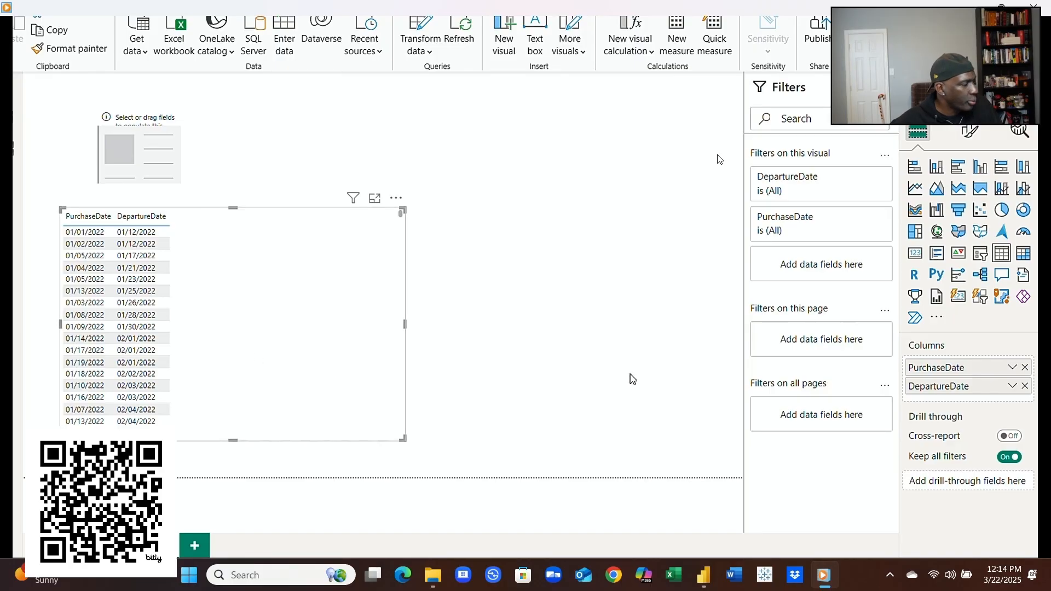
{"action": "left_click_drag", "start_coordinate": [1036, 361], "coordinate": [1026, 397]}
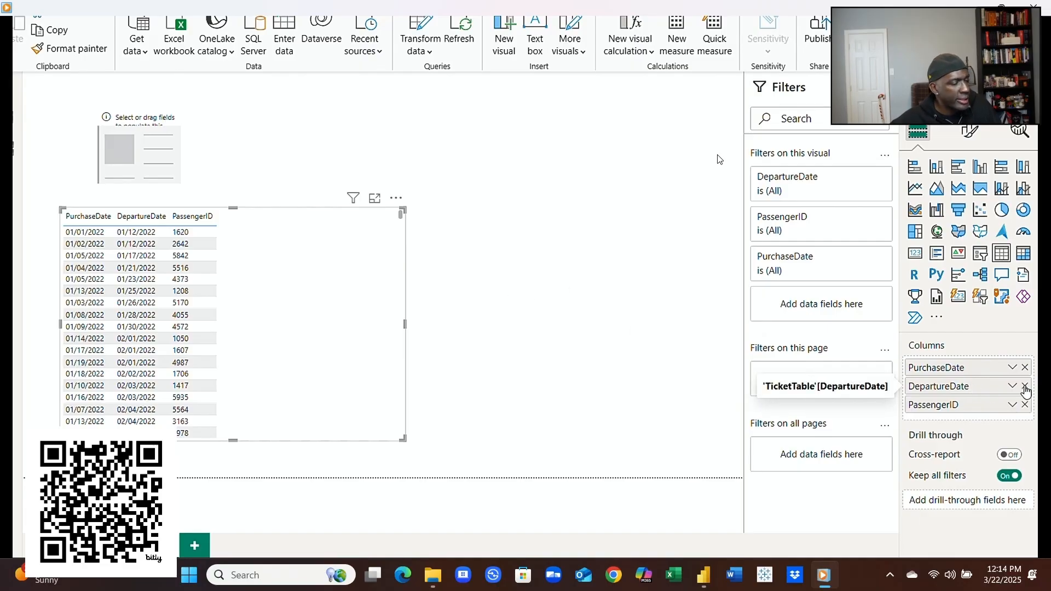
{"action": "left_click_drag", "start_coordinate": [1037, 374], "coordinate": [1016, 416]}
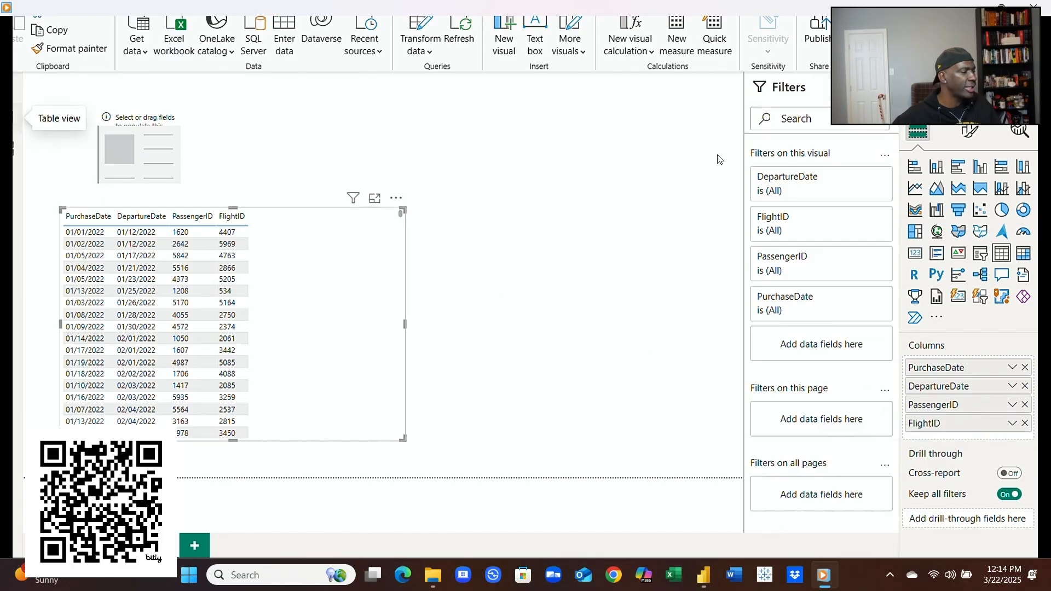
Step: Review the TicketTable data, and show the count of PassengerID on the report's empty card
{"action": "left_click", "coordinate": [11, 118]}
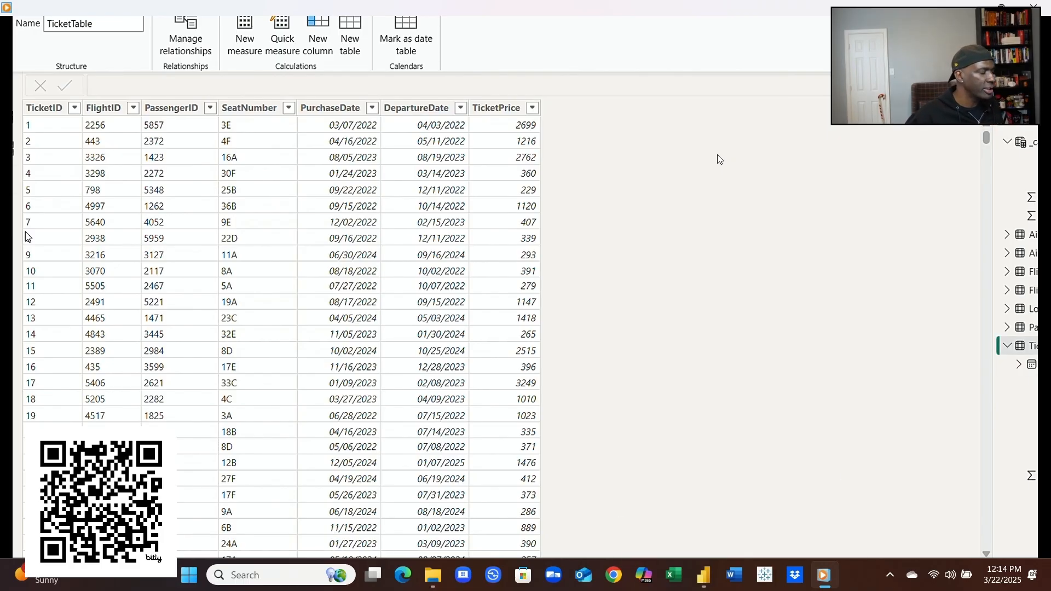
{"action": "left_click", "coordinate": [12, 88]}
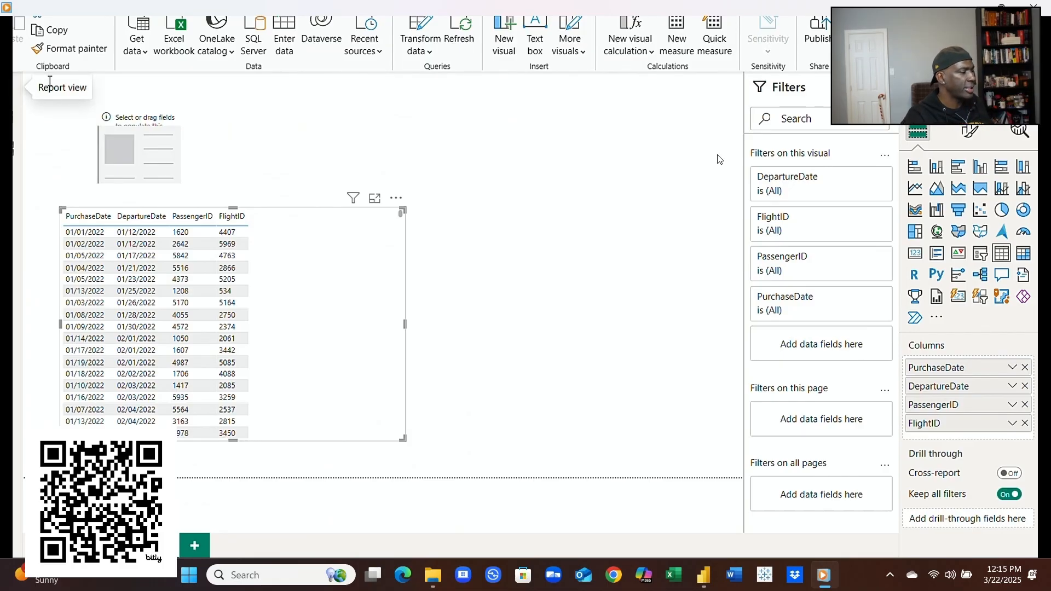
{"action": "left_click", "coordinate": [127, 136]}
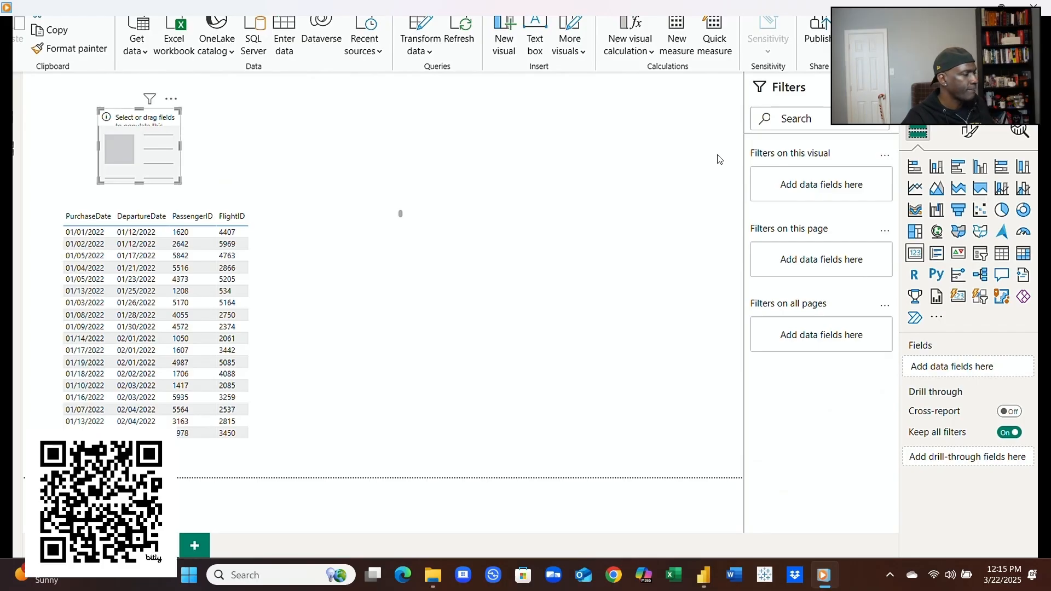
{"action": "left_click_drag", "start_coordinate": [1035, 353], "coordinate": [179, 159]}
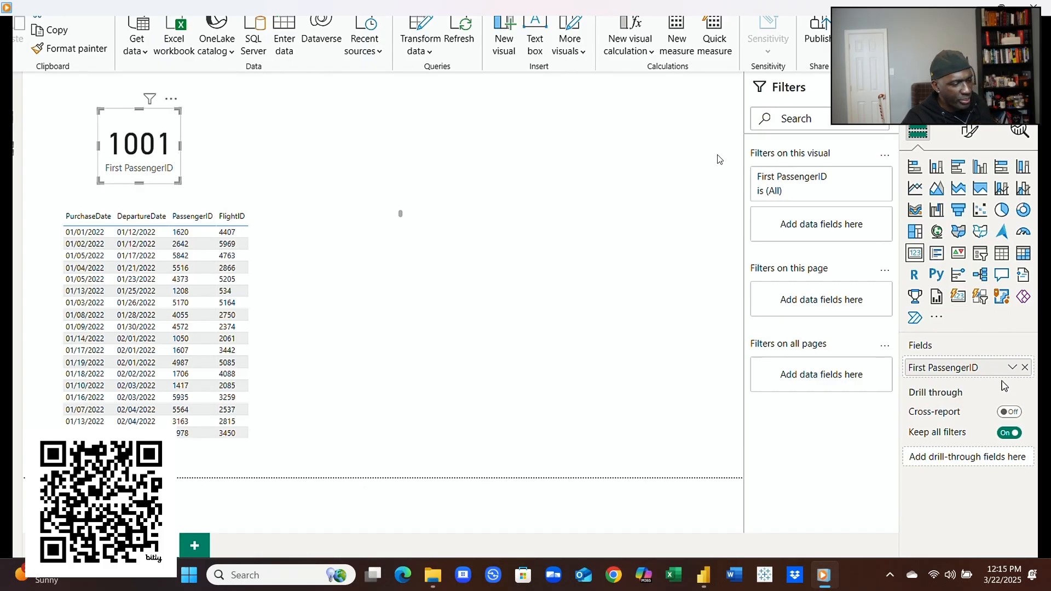
{"action": "left_click_drag", "start_coordinate": [1011, 377], "coordinate": [1012, 372]}
{"action": "left_click", "coordinate": [1013, 370]}
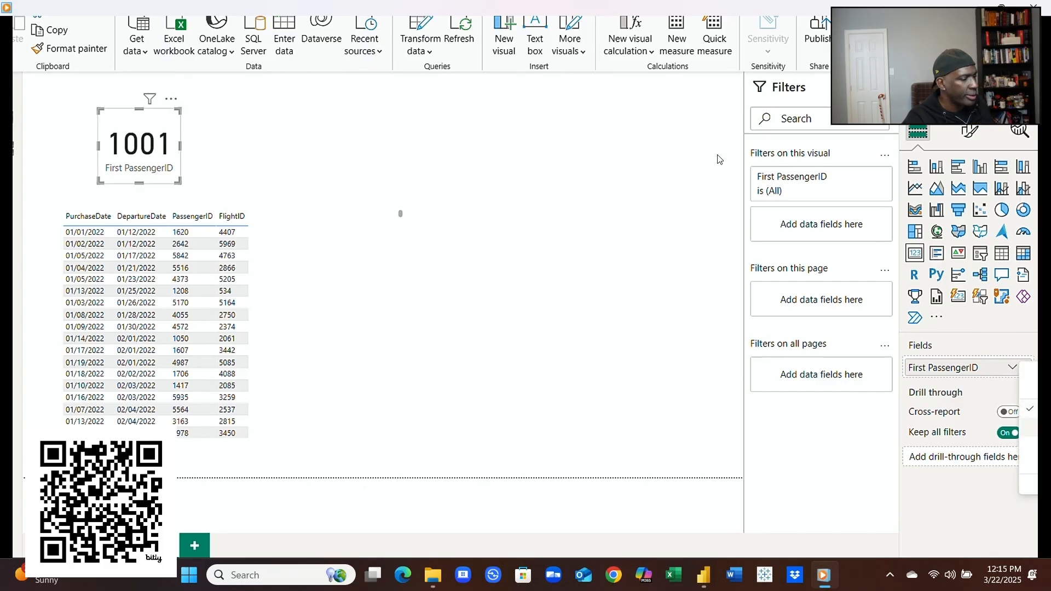
{"action": "mouse_move", "coordinate": [539, 134]}
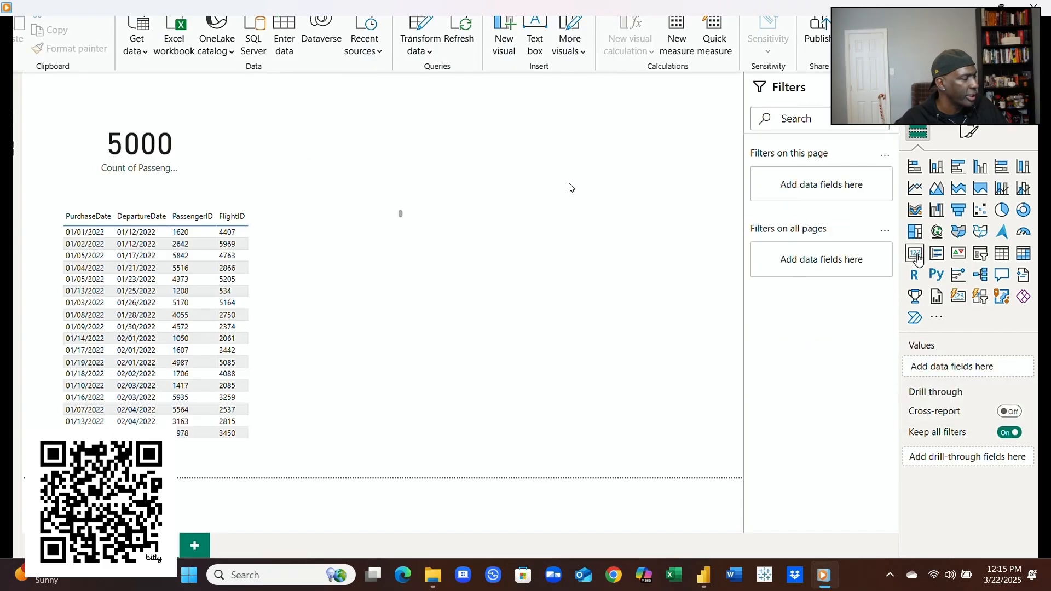
Step: Try to rename the table visual's Sum of TicketPrice column to TicketPrice
{"action": "mouse_move", "coordinate": [453, 169]}
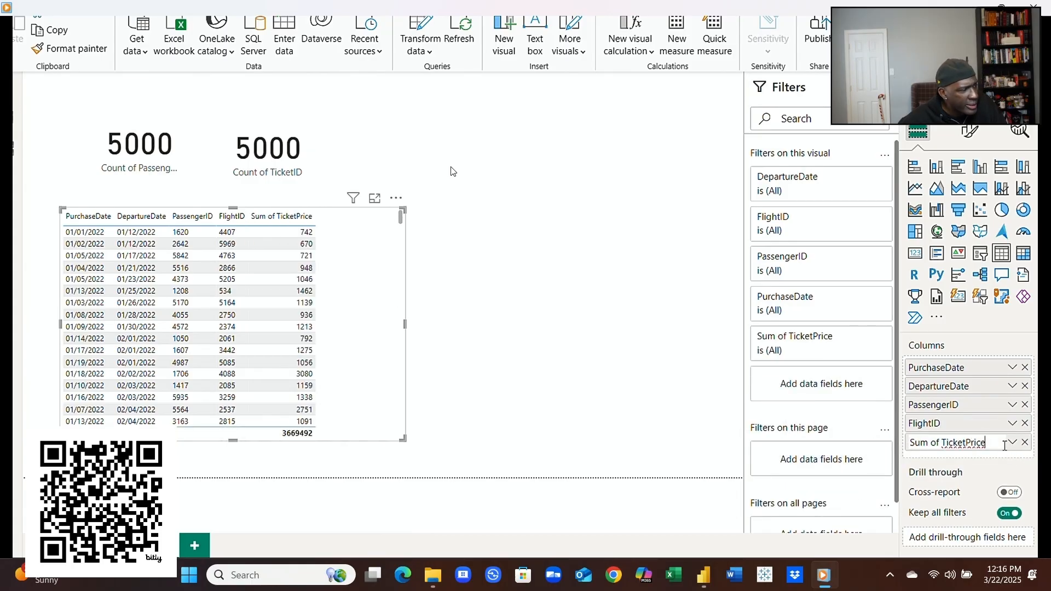
{"action": "left_click_drag", "start_coordinate": [941, 444], "coordinate": [870, 441]}
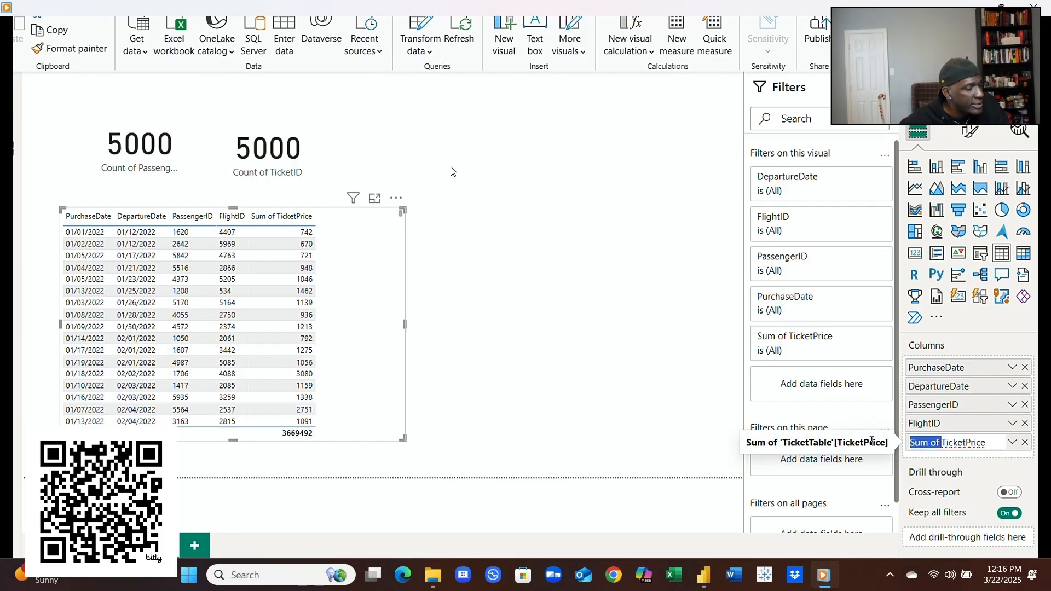
{"action": "key", "text": "BackSpace"}
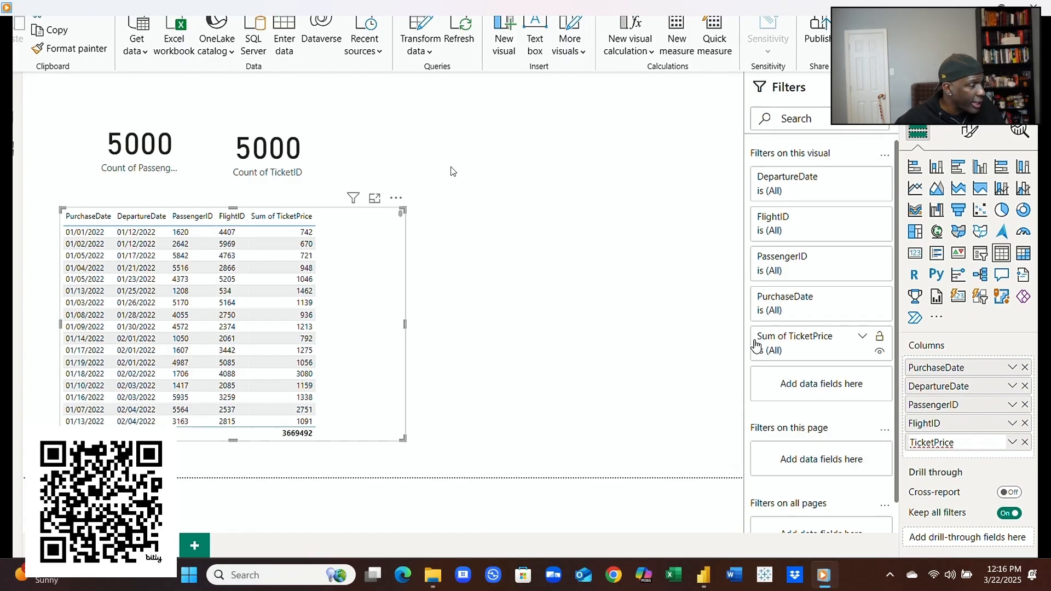
{"action": "left_click", "coordinate": [471, 141]}
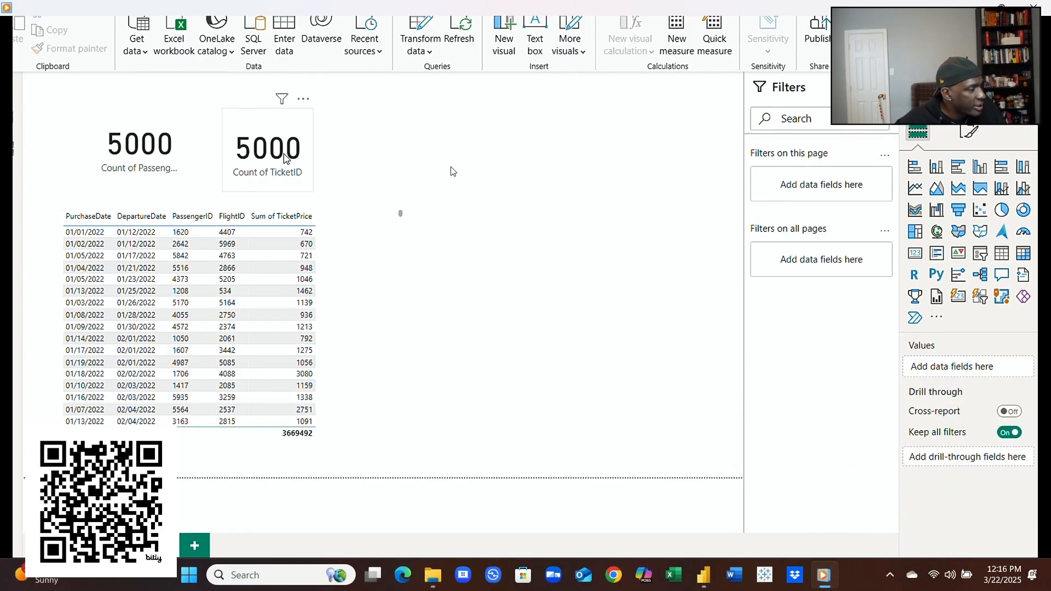
{"action": "mouse_move", "coordinate": [498, 154]}
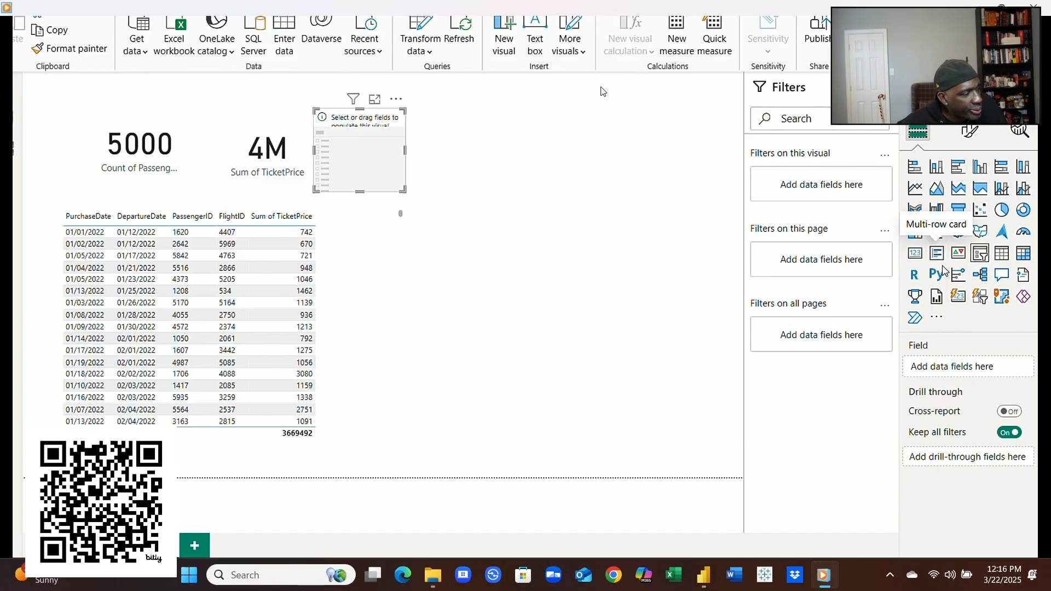
{"action": "mouse_move", "coordinate": [676, 46]}
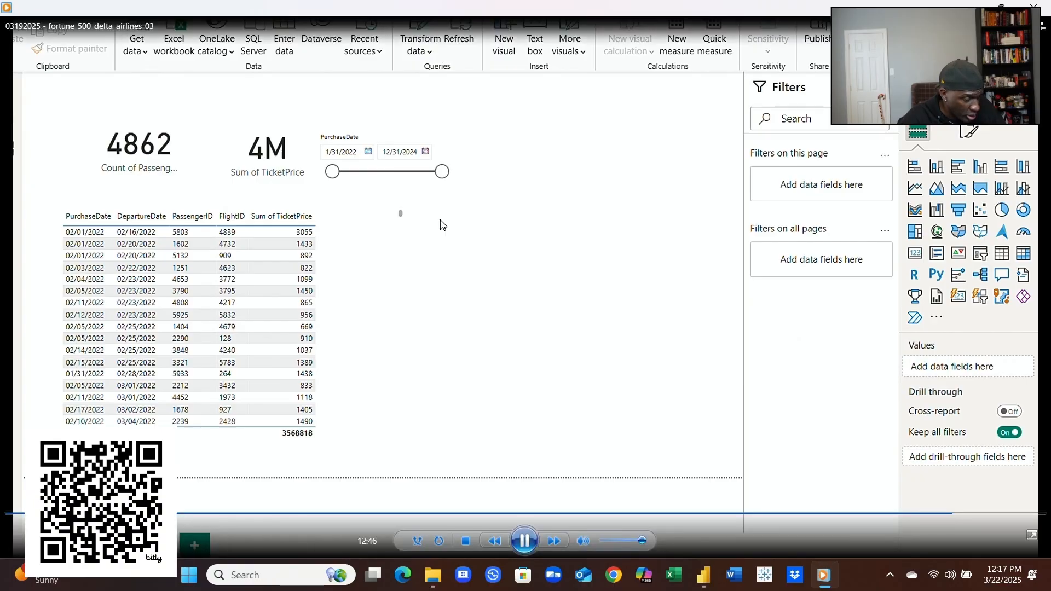
Step: Switch to the media player and play the 03192025 - fortune_500_delta_airlines_04 recording
{"action": "right_click", "coordinate": [868, 125]}
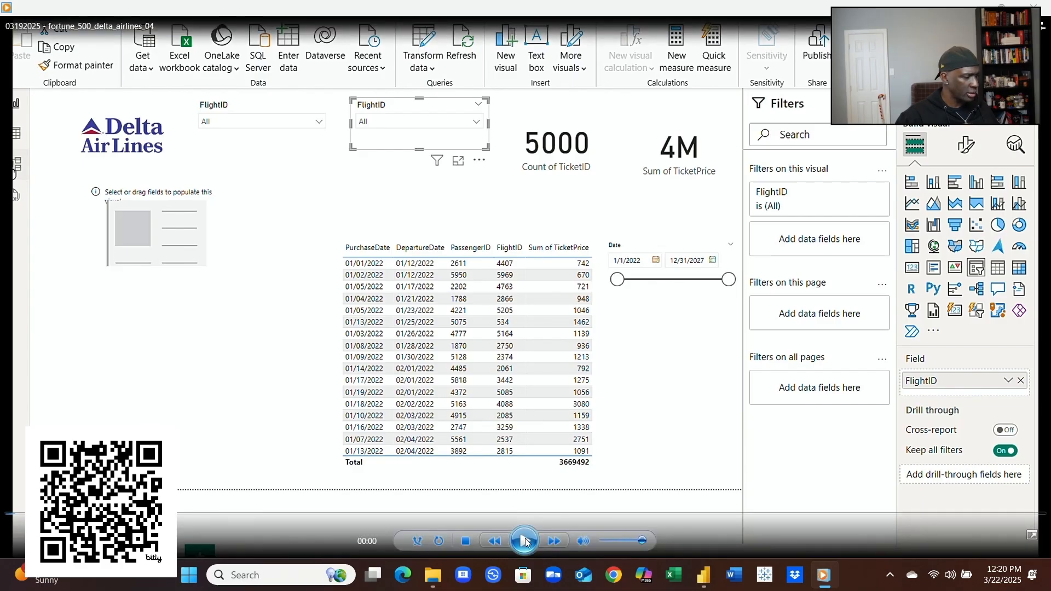
{"action": "left_click", "coordinate": [527, 543]}
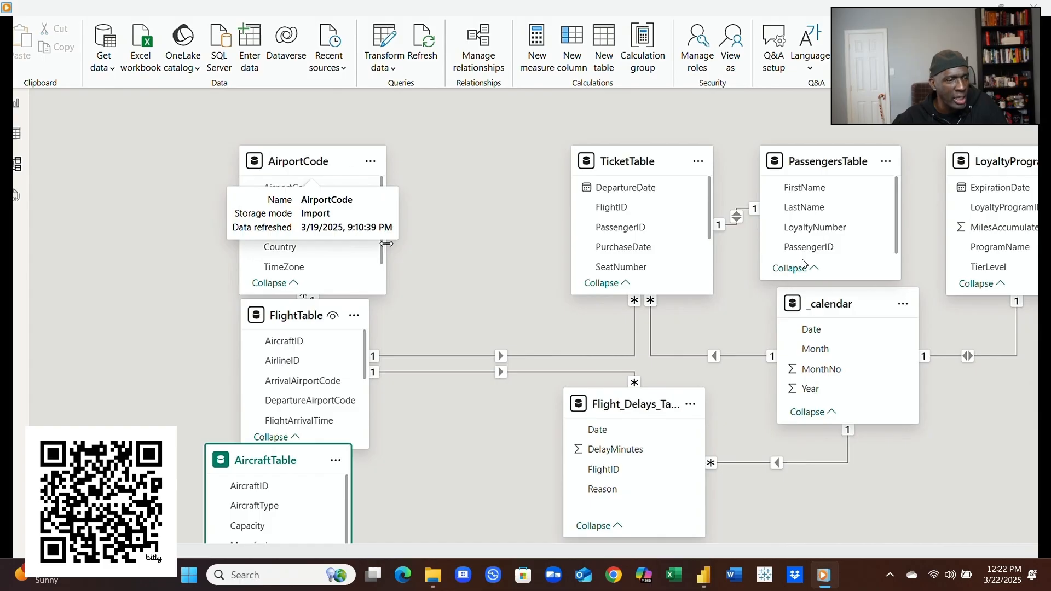
{"action": "mouse_move", "coordinate": [832, 205]}
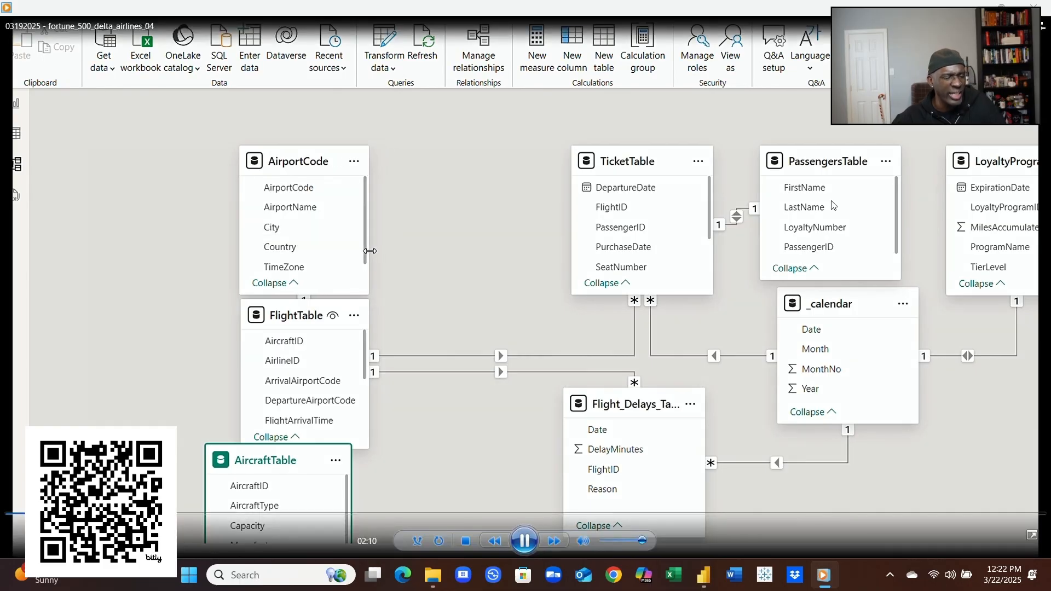
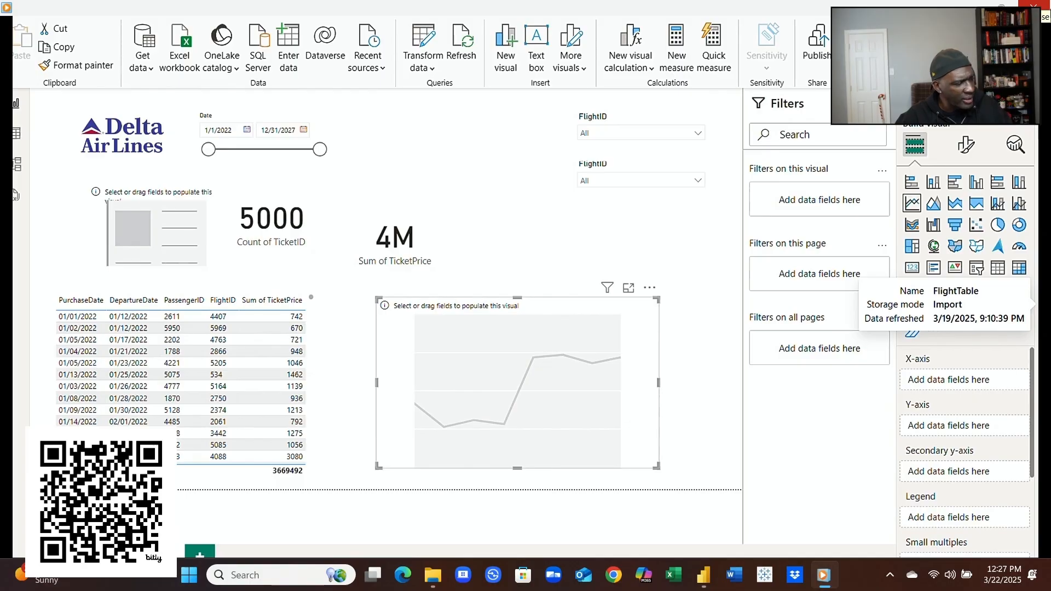
Step: Try DepartureAirportCode on the line chart's x-axis, remove it, and put the sum of FlightDuration on the y-axis
{"action": "mouse_move", "coordinate": [828, 300]}
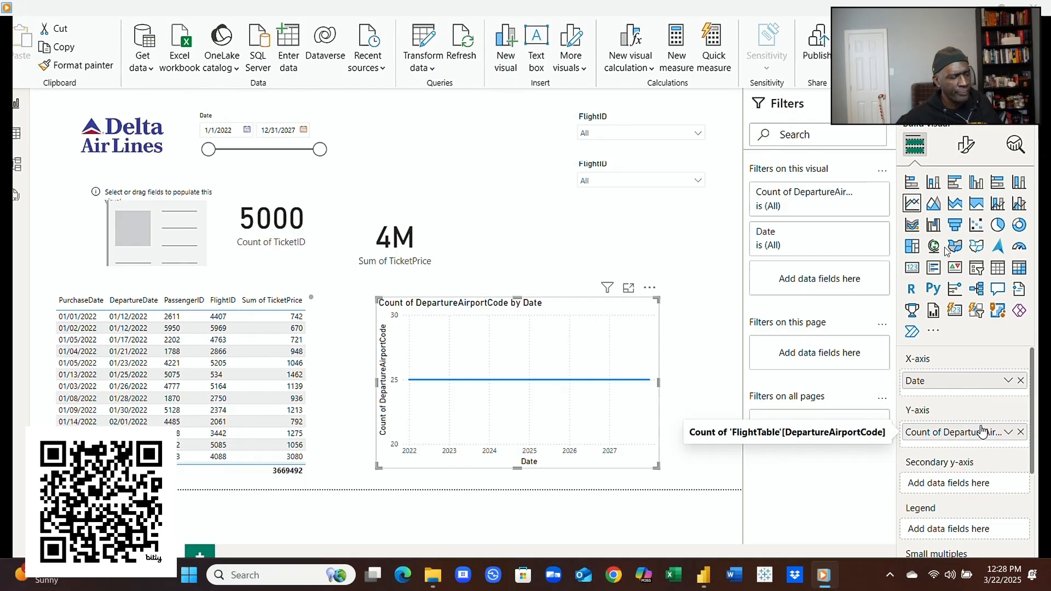
{"action": "left_click_drag", "start_coordinate": [979, 429], "coordinate": [981, 393]}
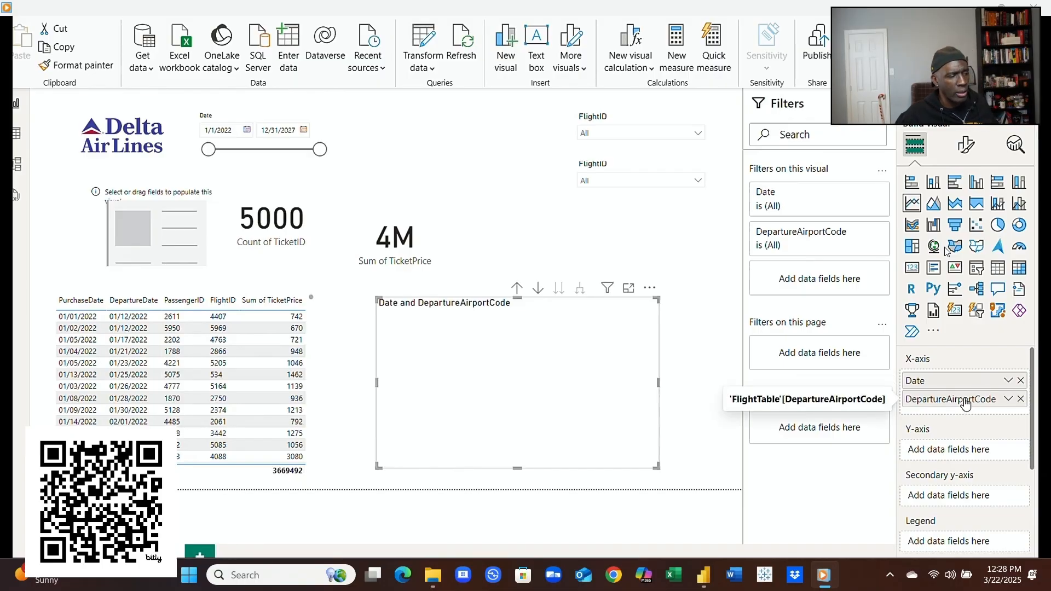
{"action": "left_click", "coordinate": [1020, 400]}
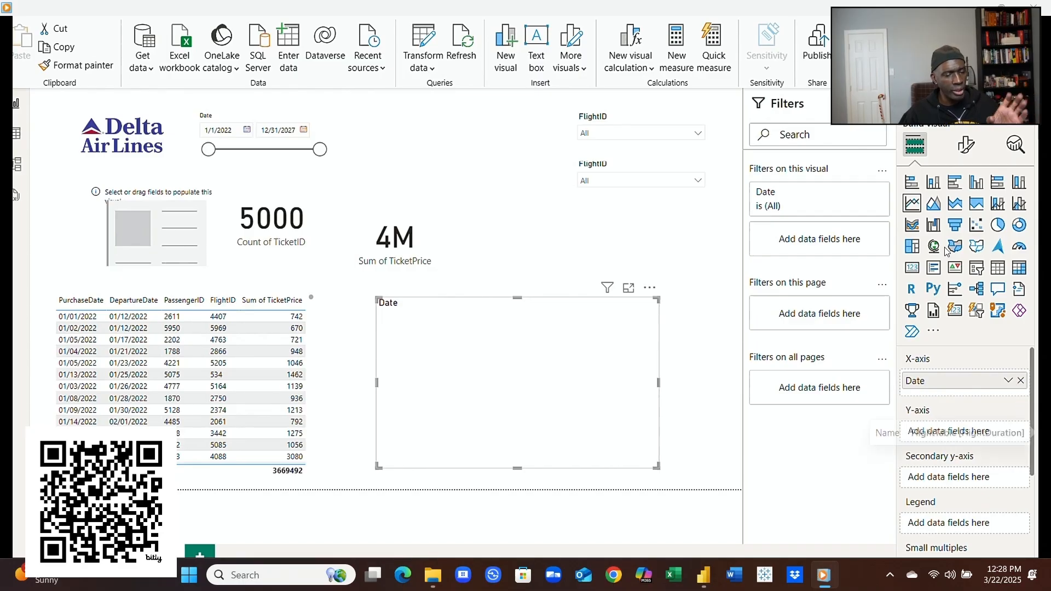
{"action": "left_click_drag", "start_coordinate": [1021, 443], "coordinate": [981, 436]}
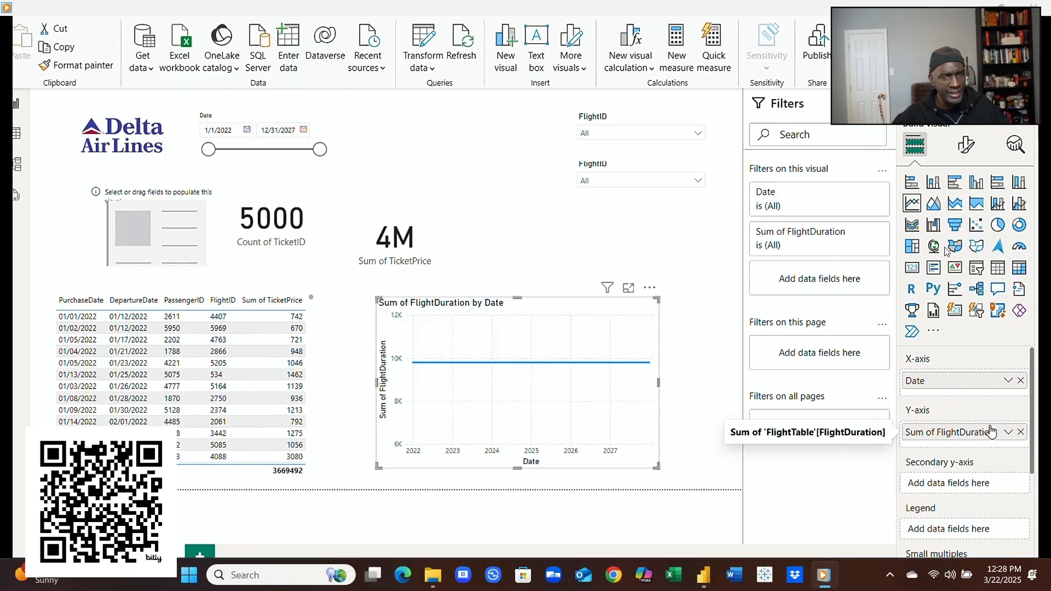
Step: Convert the line chart to a line and stacked column chart with FlightDuration on the line y-axis
{"action": "left_click", "coordinate": [997, 204]}
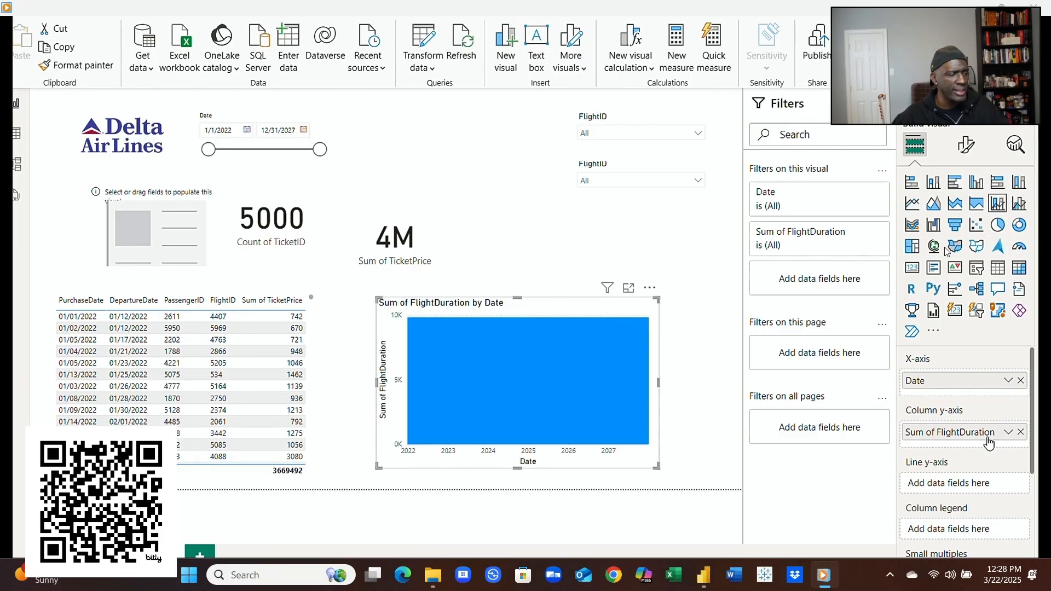
{"action": "left_click_drag", "start_coordinate": [980, 438], "coordinate": [980, 475]}
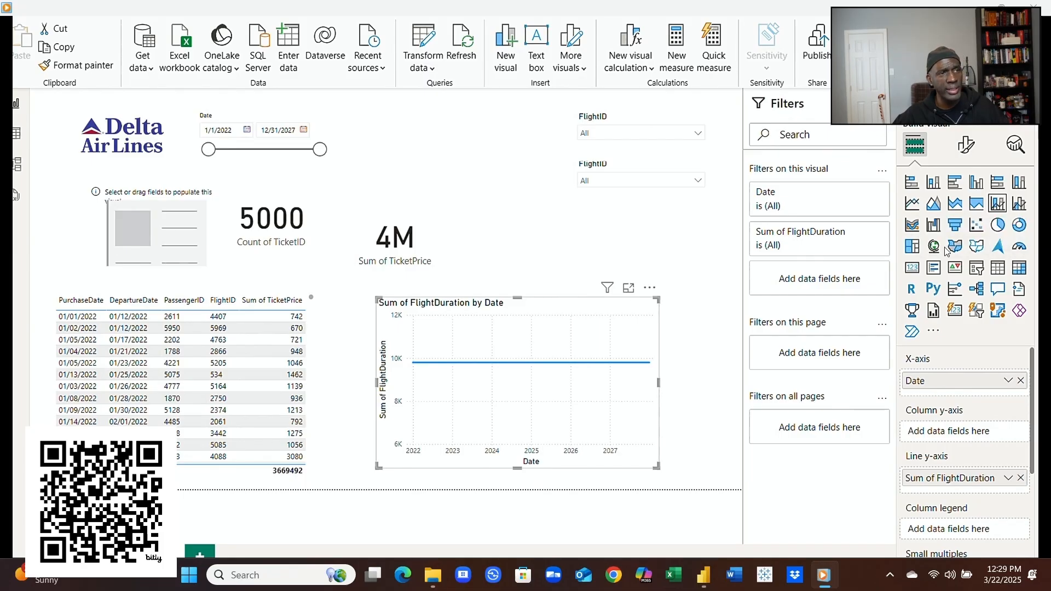
Step: Replace Date with the calendar table's Month field on the combo chart's x-axis
{"action": "left_click", "coordinate": [1009, 382]}
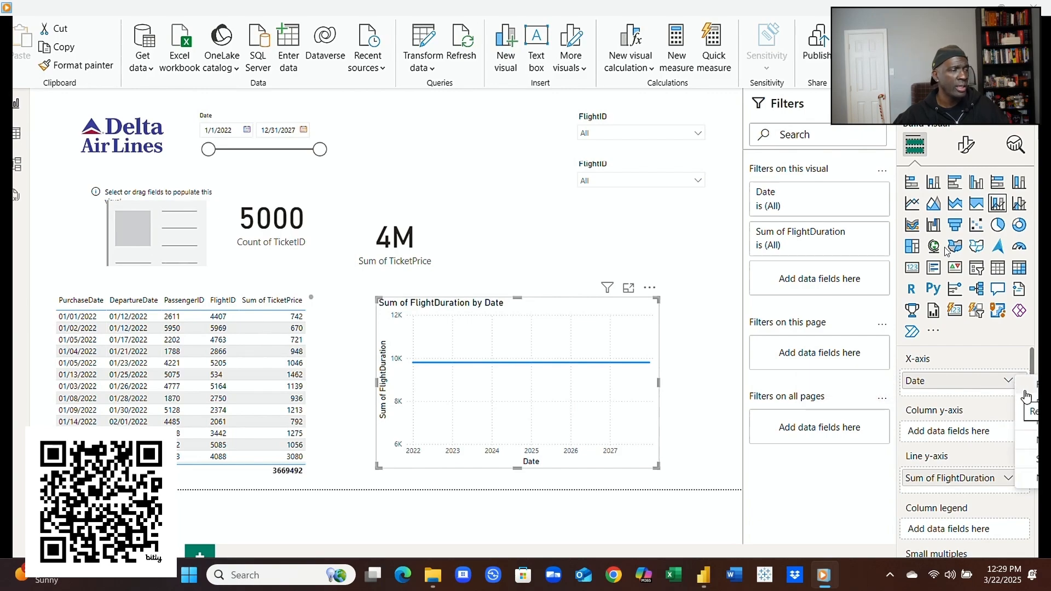
{"action": "left_click", "coordinate": [996, 367]}
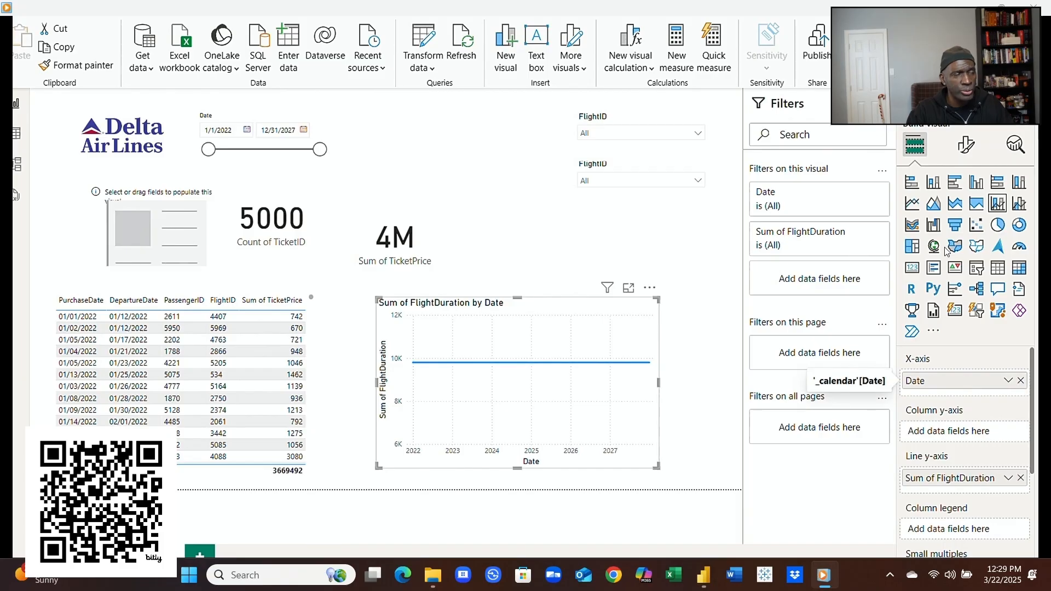
{"action": "left_click", "coordinate": [1021, 380]}
{"action": "left_click_drag", "start_coordinate": [1034, 306], "coordinate": [985, 381]}
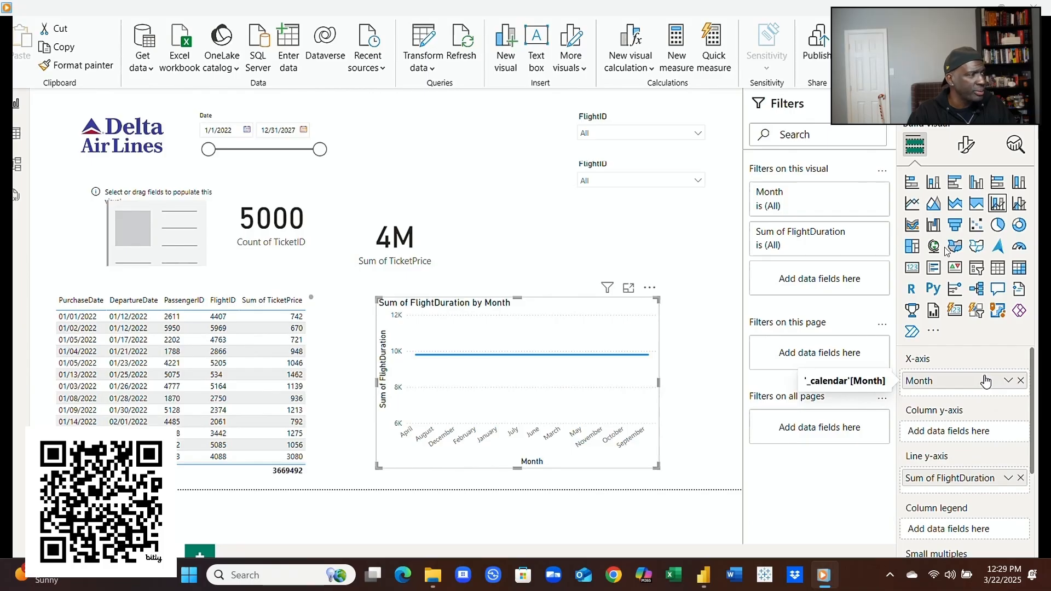
Step: Clear Month from the combo chart's x-axis and FlightDuration from its line y-axis
{"action": "left_click", "coordinate": [1021, 381]}
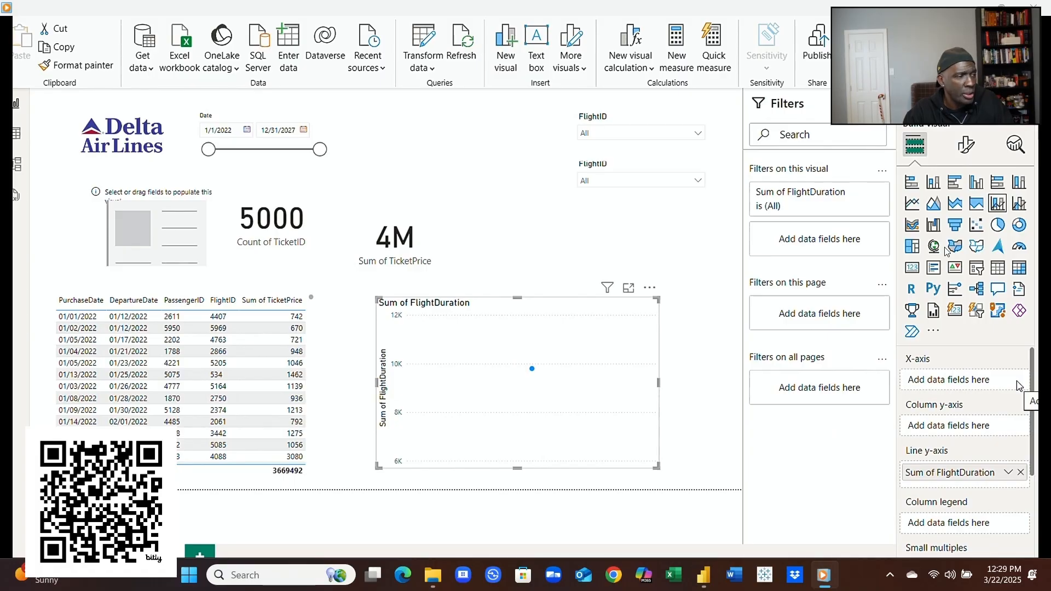
{"action": "left_click", "coordinate": [1019, 473]}
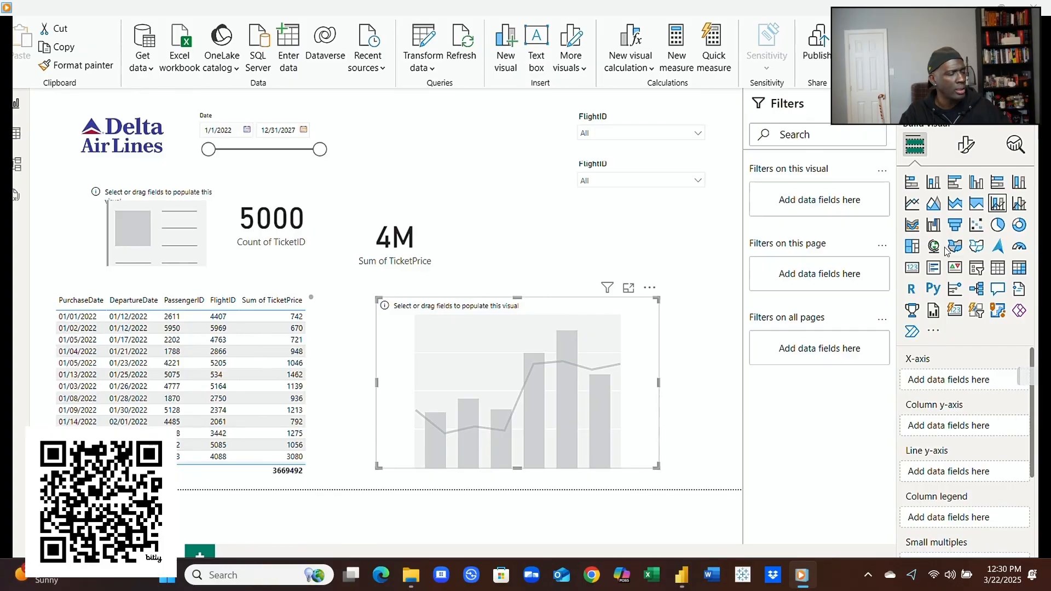
{"action": "left_click_drag", "start_coordinate": [1050, 385], "coordinate": [1007, 382]}
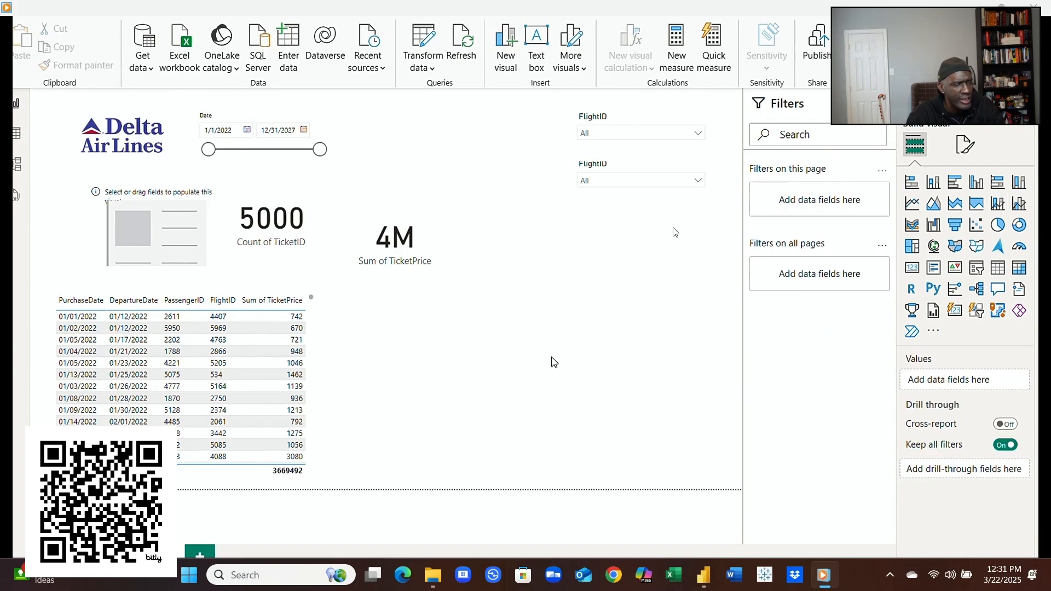
{"action": "mouse_move", "coordinate": [446, 315]}
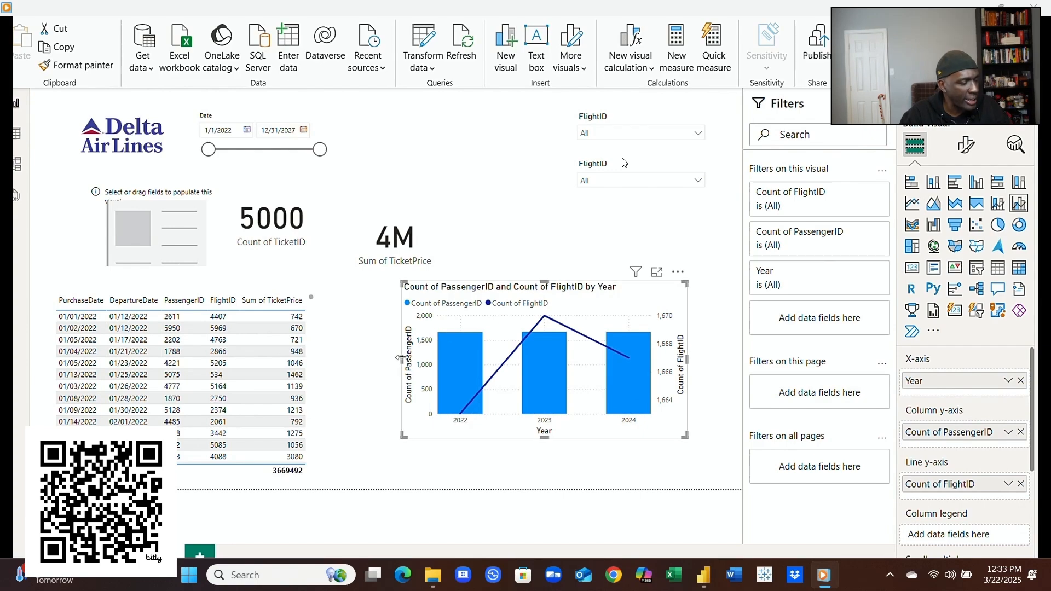
Step: Narrow the combo chart from its left edge and move it up just below the FlightID slicers
{"action": "left_click_drag", "start_coordinate": [403, 360], "coordinate": [427, 359]}
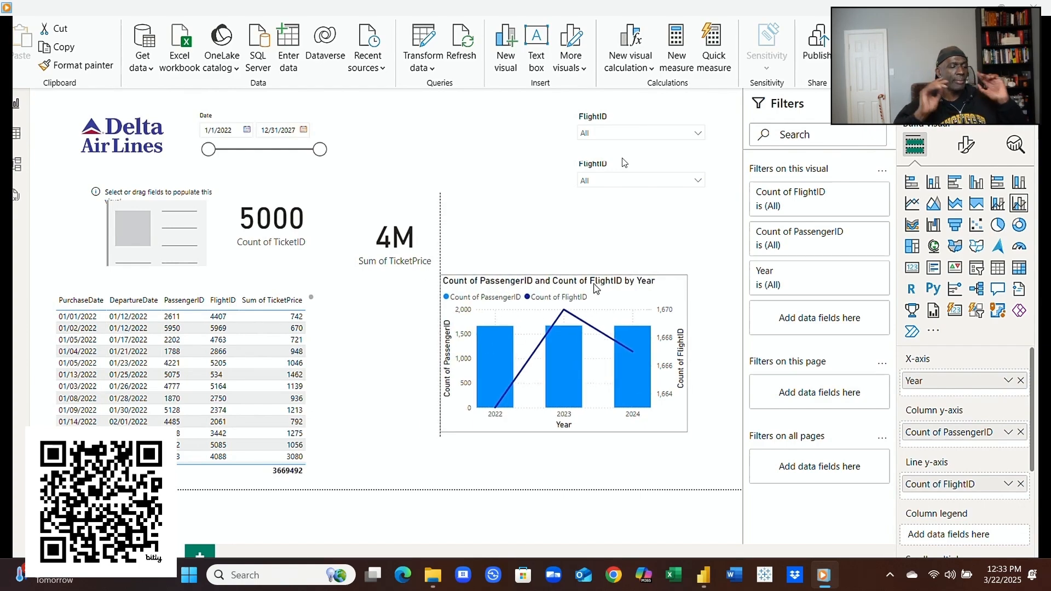
{"action": "left_click_drag", "start_coordinate": [571, 281], "coordinate": [617, 198]}
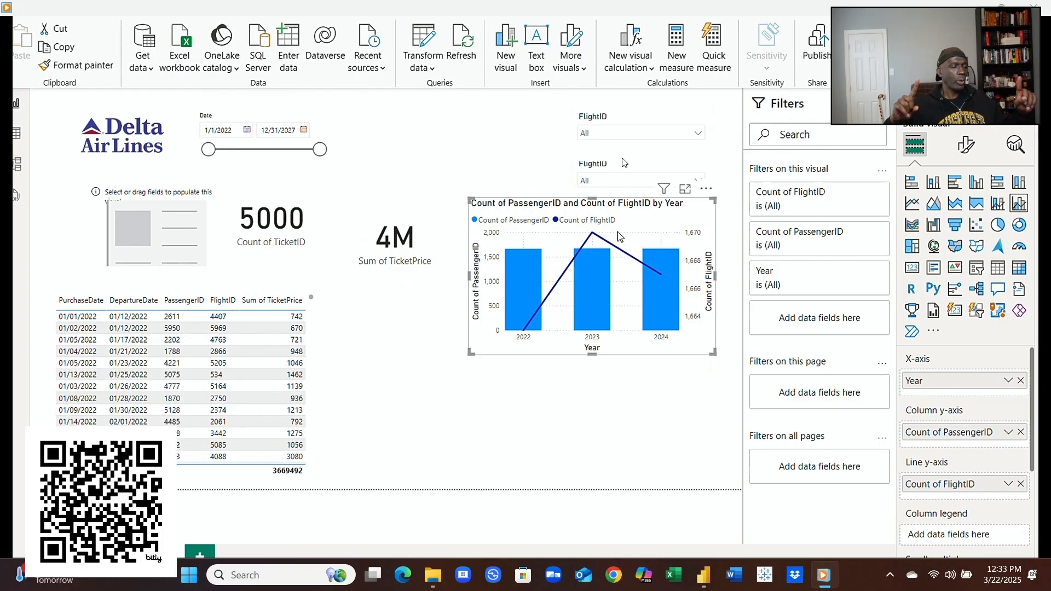
Step: Test the upper FlightID slicer with flights 105, 111 and 108, and clear the selection
{"action": "left_click", "coordinate": [698, 133]}
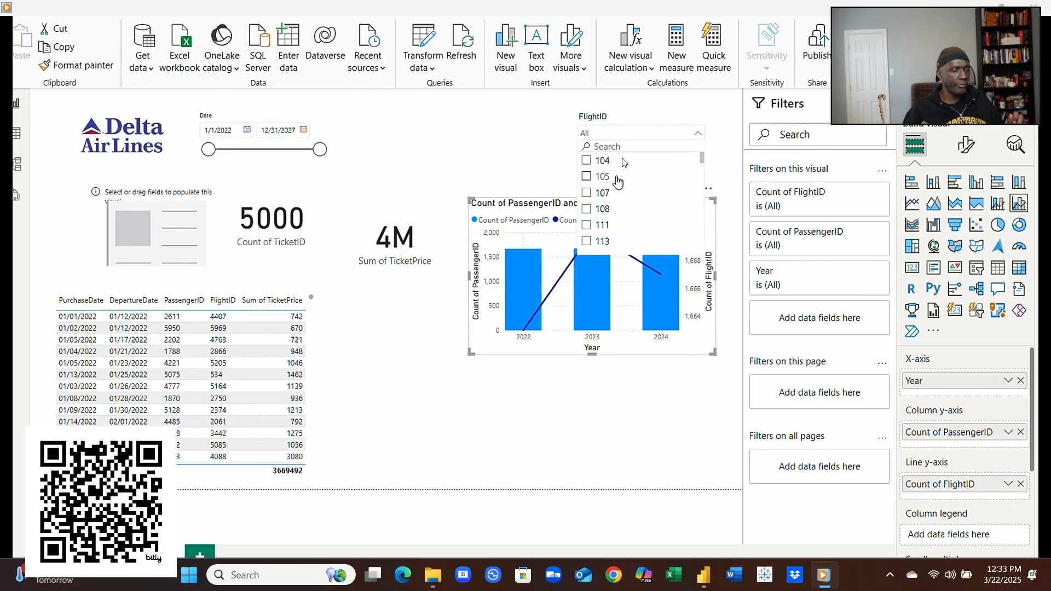
{"action": "left_click", "coordinate": [605, 178]}
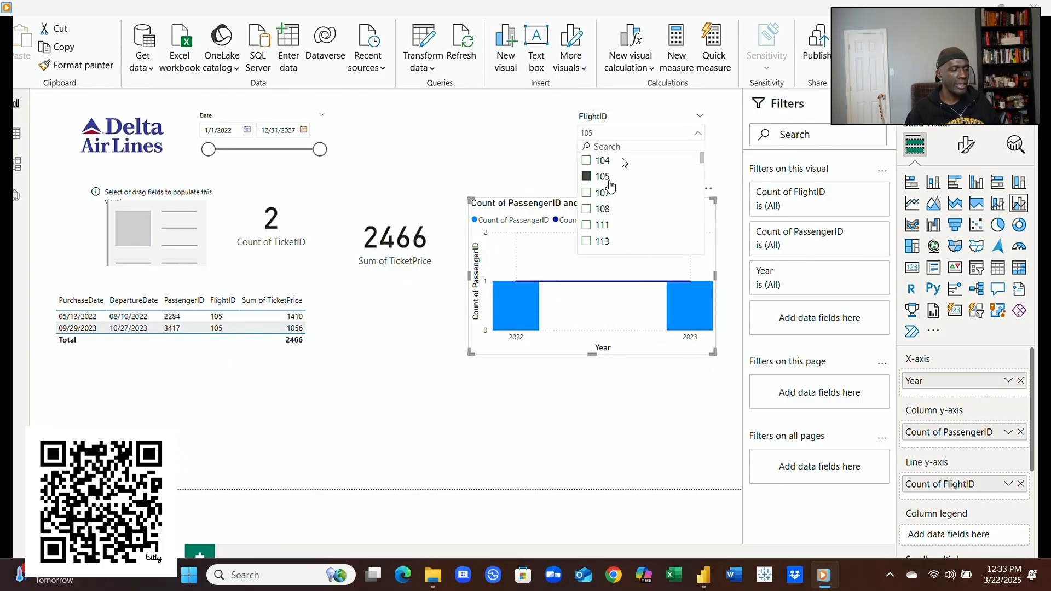
{"action": "left_click", "coordinate": [588, 225]}
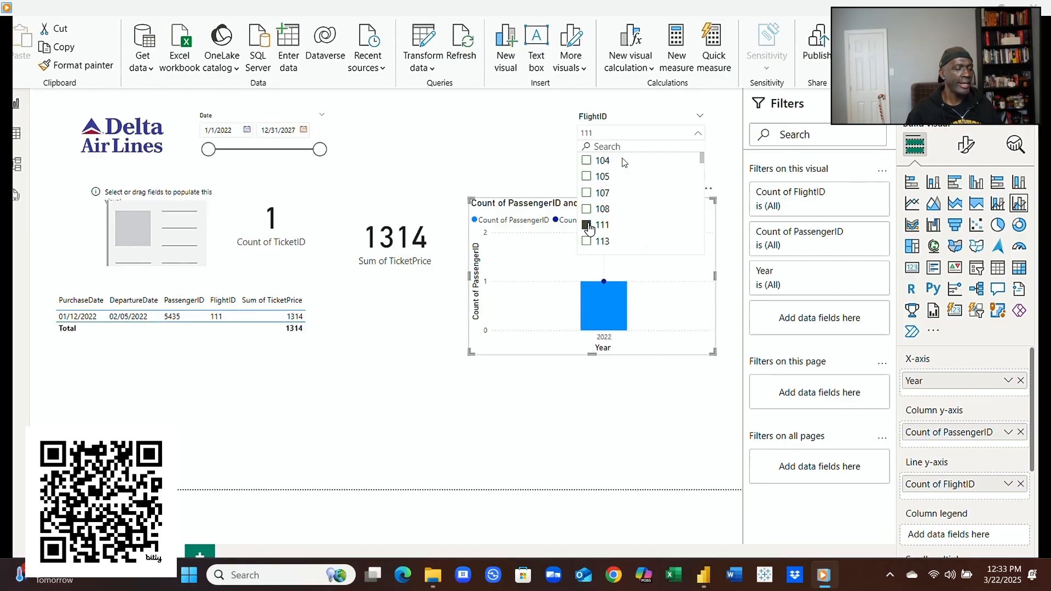
{"action": "left_click", "coordinate": [587, 209]}
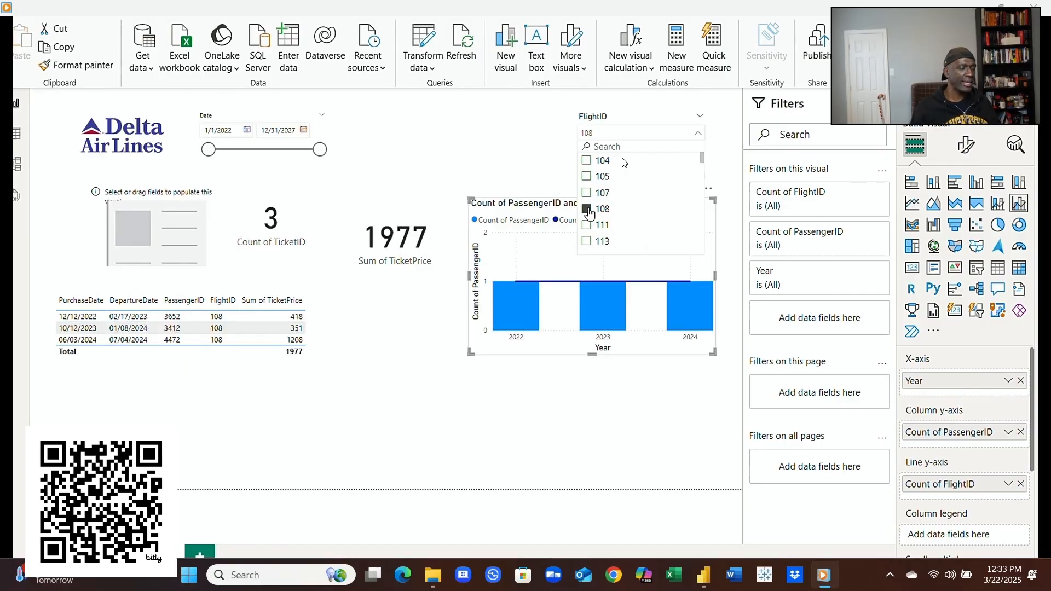
{"action": "left_click", "coordinate": [588, 209]}
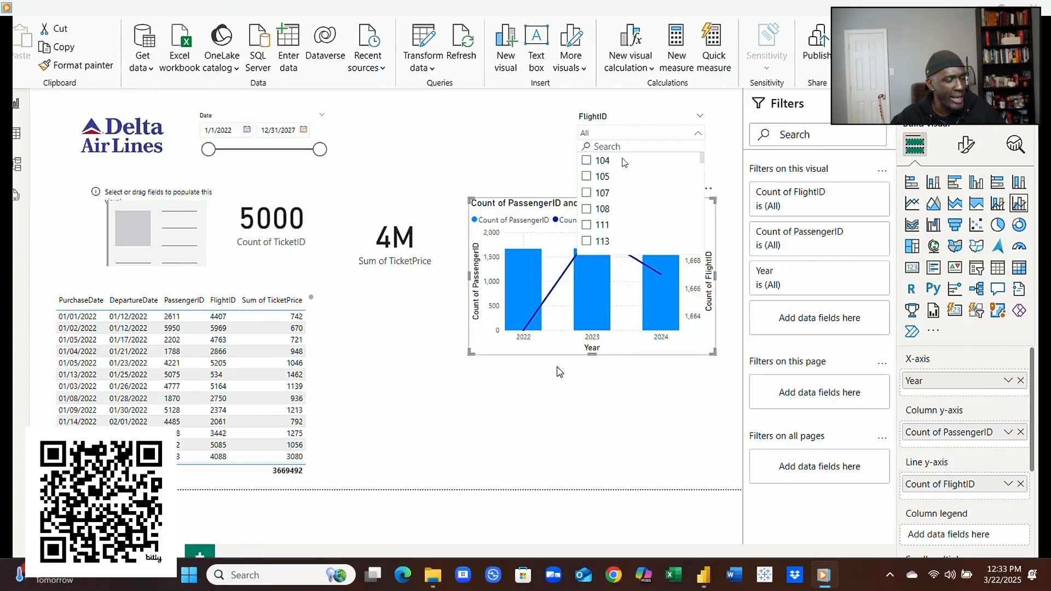
{"action": "left_click", "coordinate": [536, 436]}
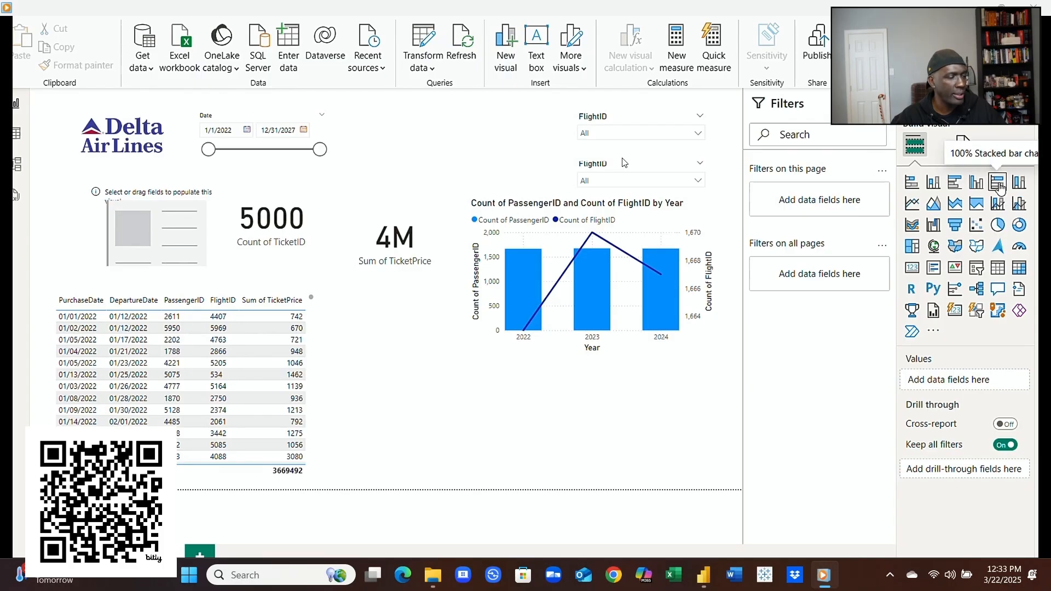
{"action": "right_click", "coordinate": [867, 97]}
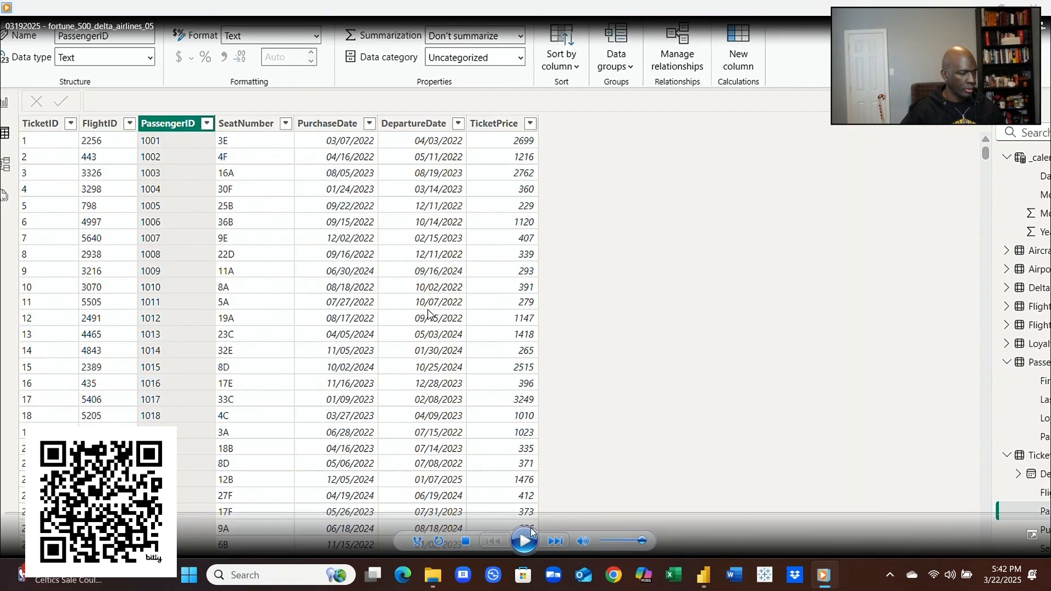
{"action": "left_click", "coordinate": [531, 530]}
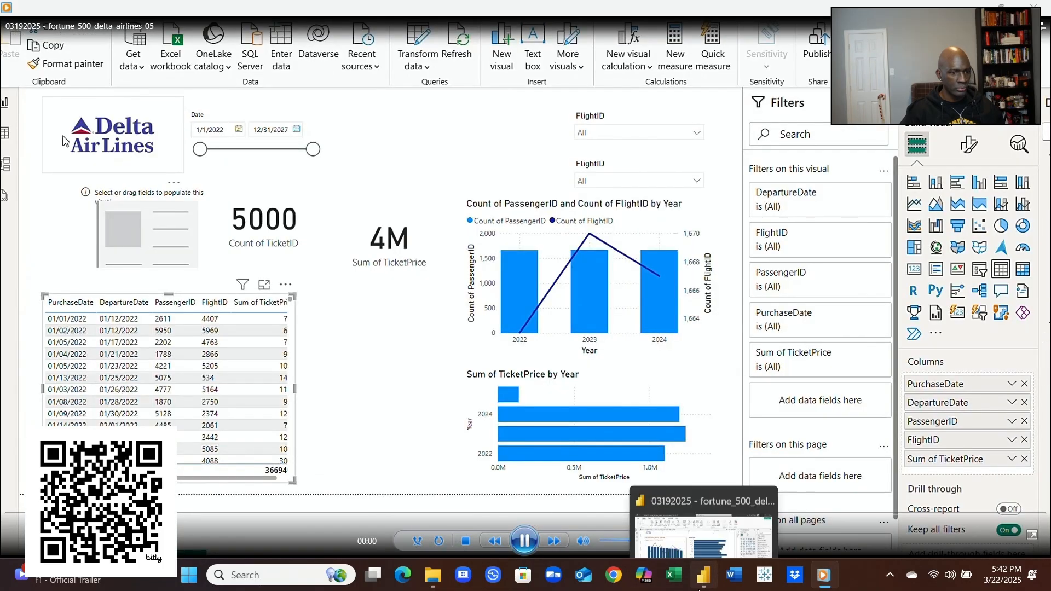
Step: Show the PassengersTable data in table view and collapse the expanded passenger, ticket and loyalty field lists
{"action": "mouse_move", "coordinate": [702, 574]}
{"action": "left_click", "coordinate": [4, 134]}
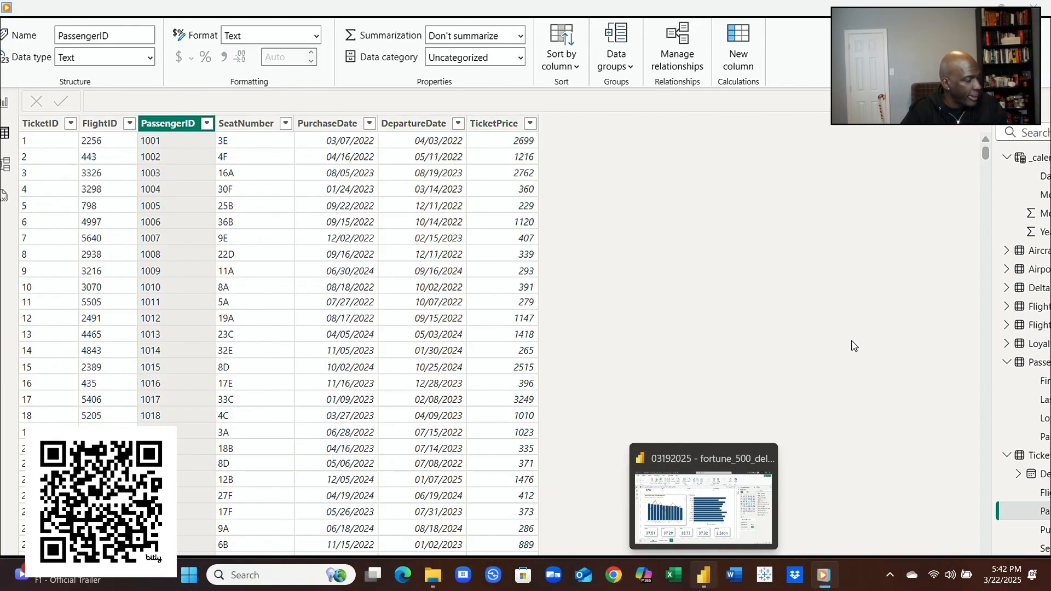
{"action": "left_click", "coordinate": [1007, 363]}
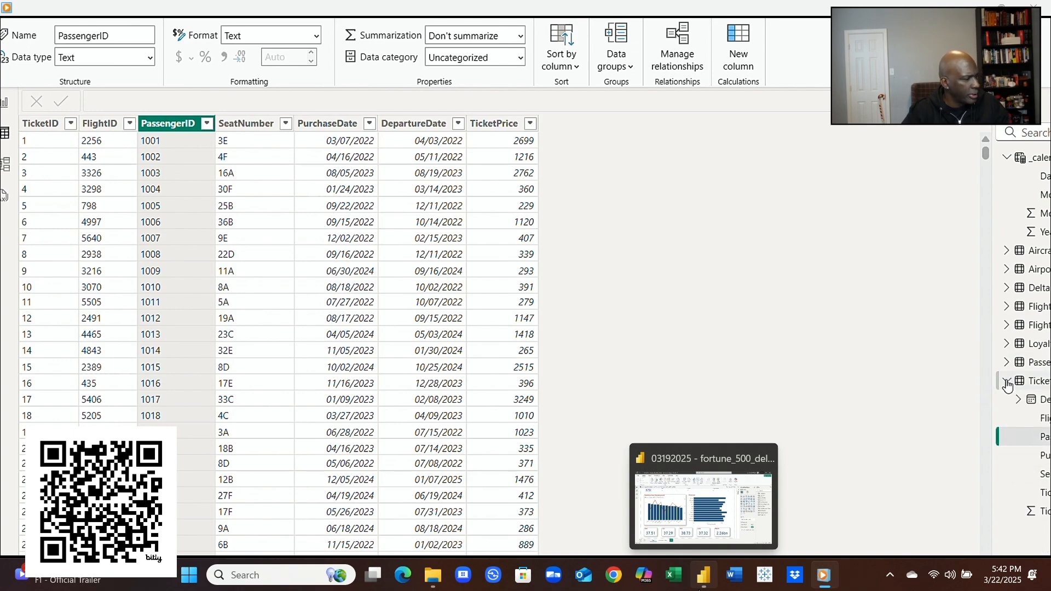
{"action": "left_click", "coordinate": [1007, 382]}
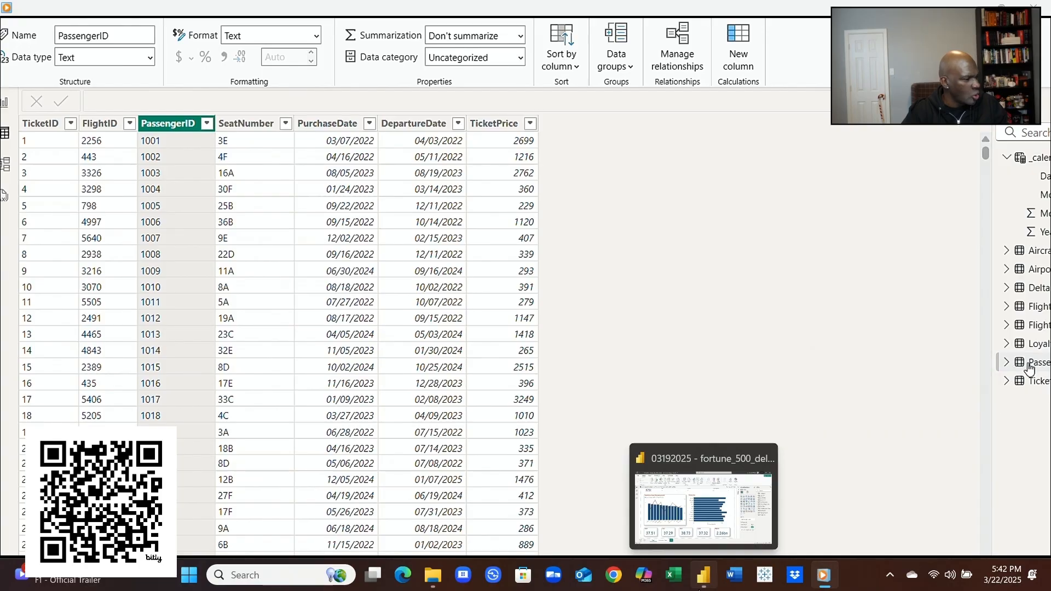
{"action": "left_click", "coordinate": [1030, 364]}
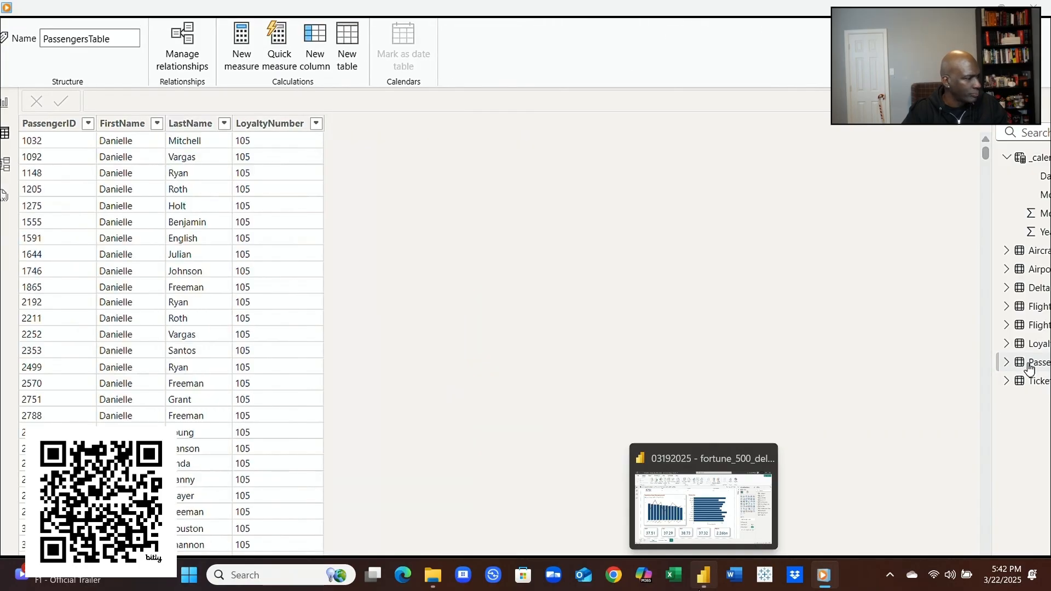
{"action": "left_click", "coordinate": [1006, 345]}
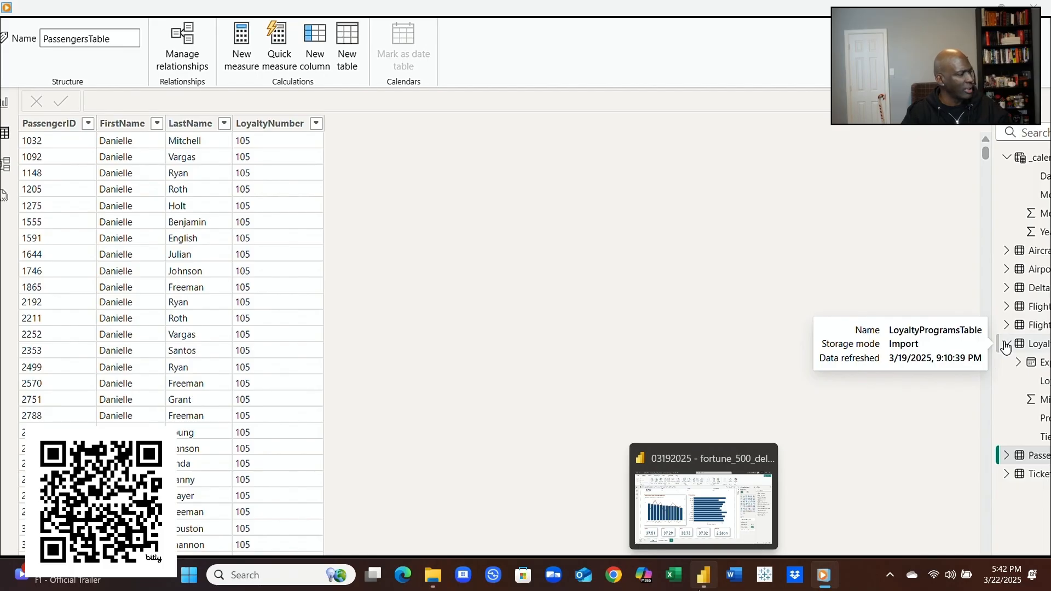
{"action": "left_click", "coordinate": [1006, 346]}
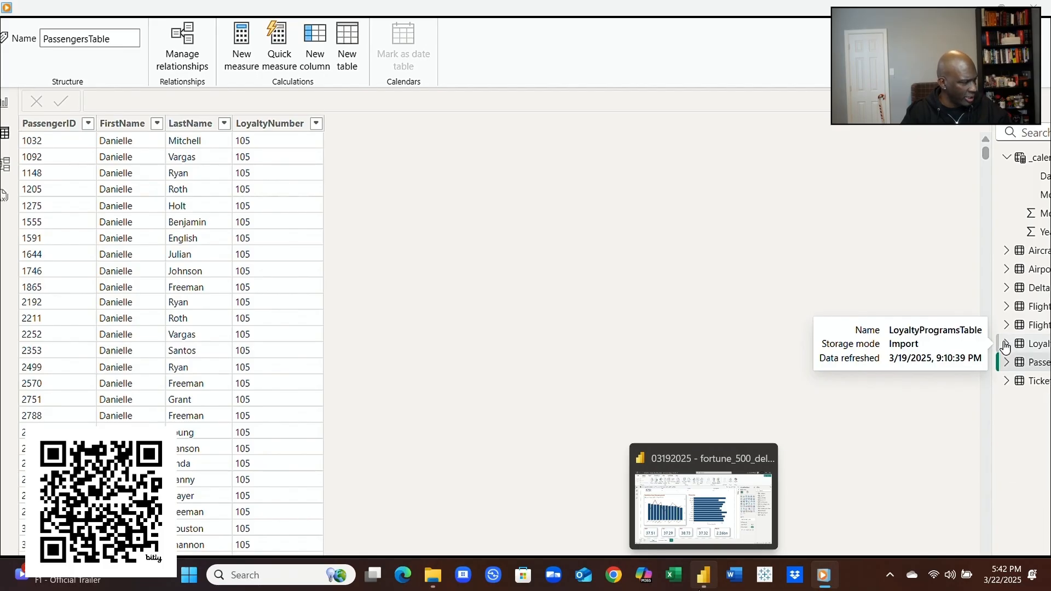
Step: Examine the distinct values and the rows of the LoyaltyNumber column in PassengersTable
{"action": "left_click", "coordinate": [323, 124]}
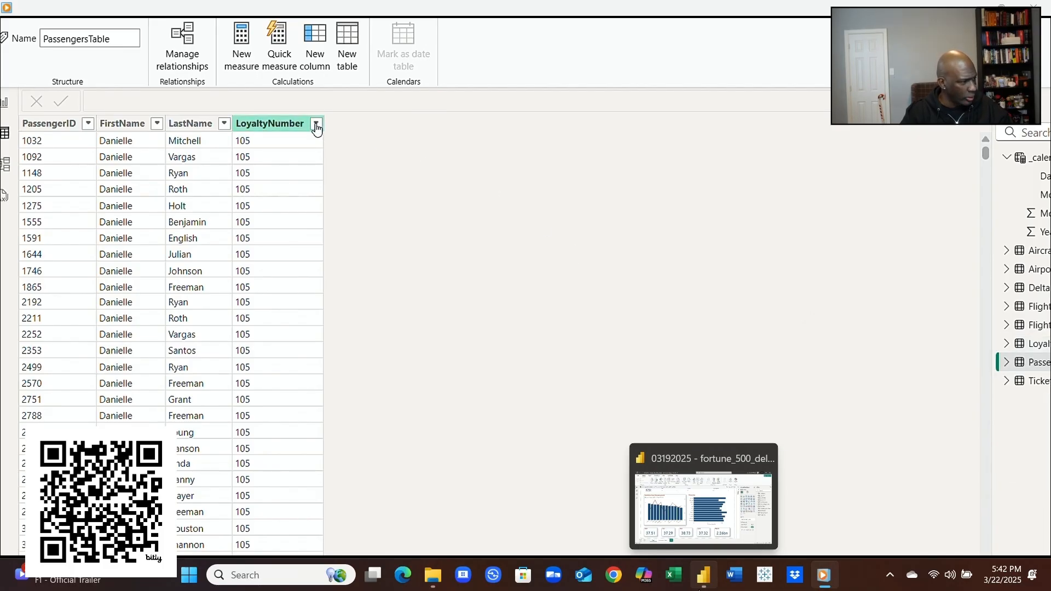
{"action": "left_click", "coordinate": [316, 124]}
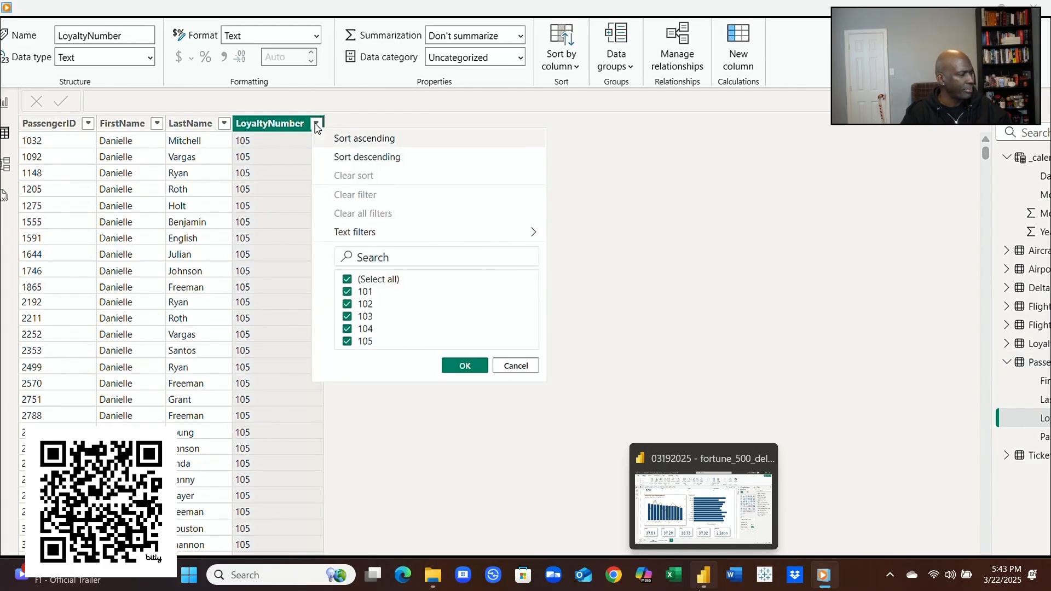
{"action": "left_click", "coordinate": [520, 367]}
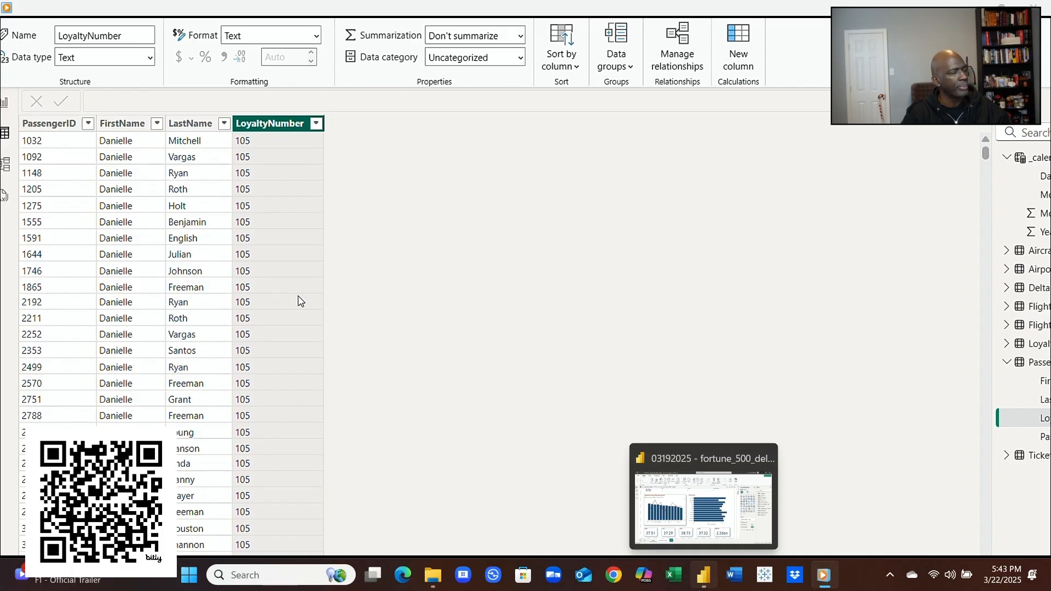
{"action": "scroll", "coordinate": [299, 301], "scroll_direction": "down", "scroll_amount": 20}
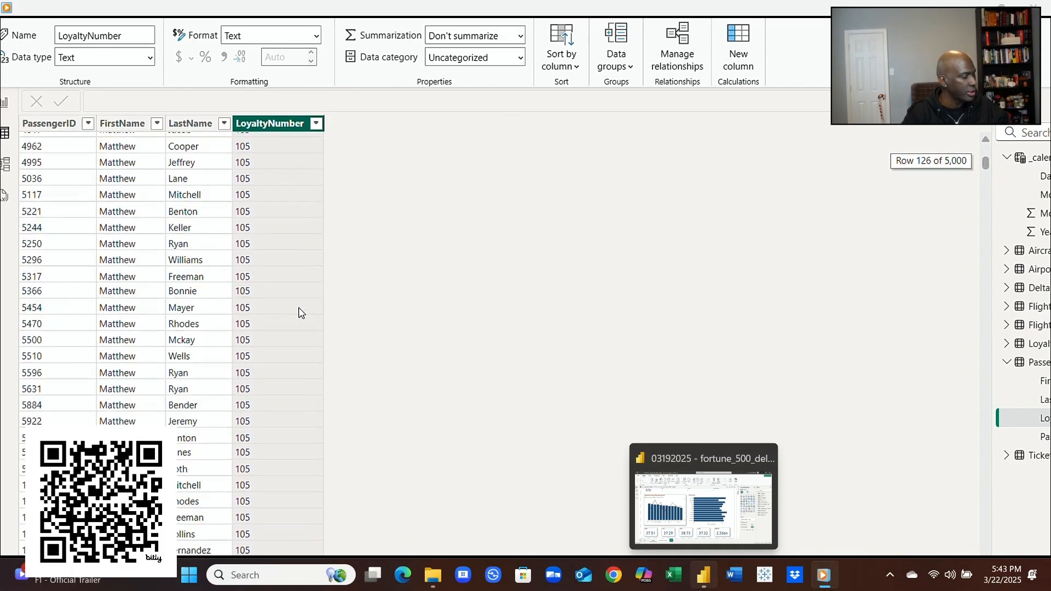
{"action": "scroll", "coordinate": [301, 313], "scroll_direction": "down", "scroll_amount": 20}
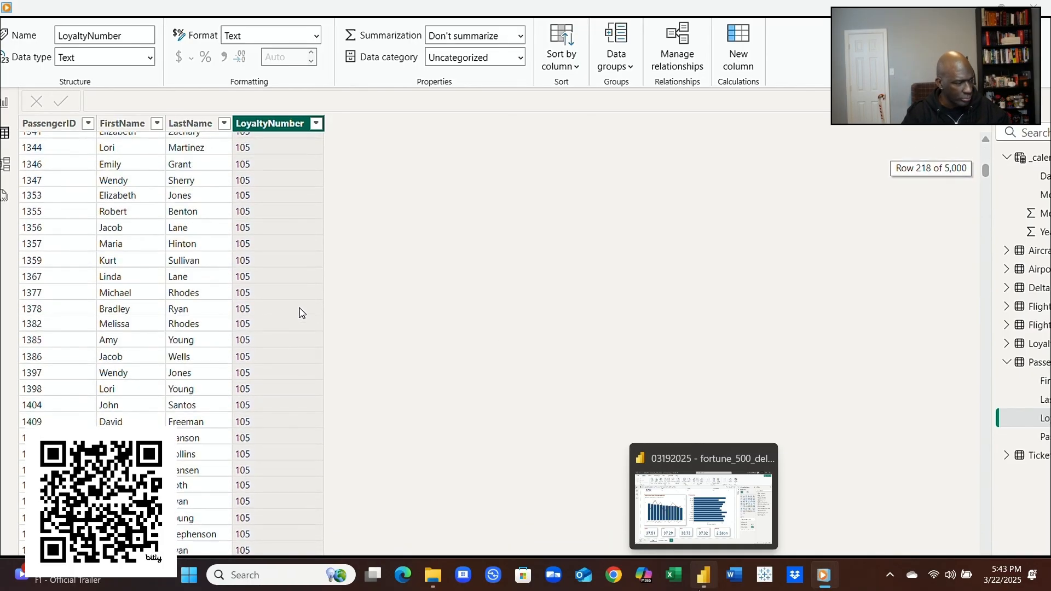
{"action": "scroll", "coordinate": [301, 314], "scroll_direction": "down", "scroll_amount": 20}
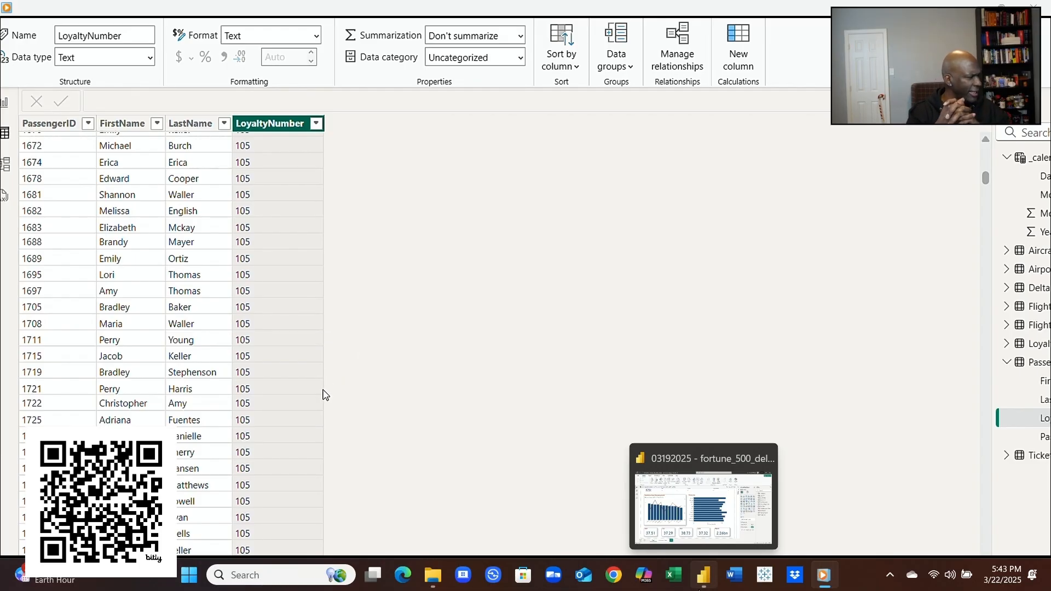
{"action": "scroll", "coordinate": [324, 395], "scroll_direction": "down", "scroll_amount": 15}
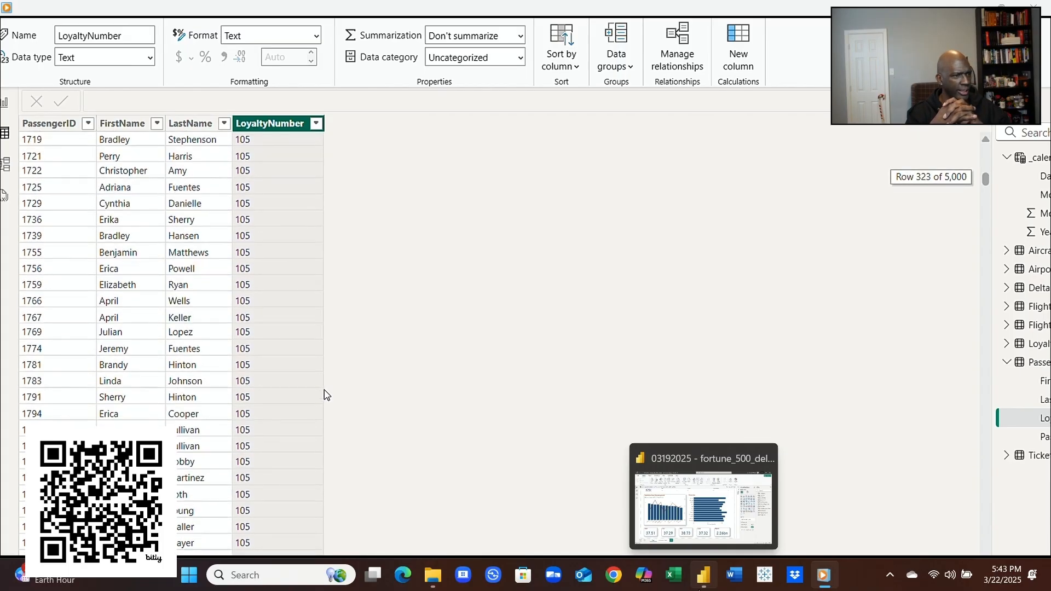
{"action": "scroll", "coordinate": [325, 395], "scroll_direction": "down", "scroll_amount": 20}
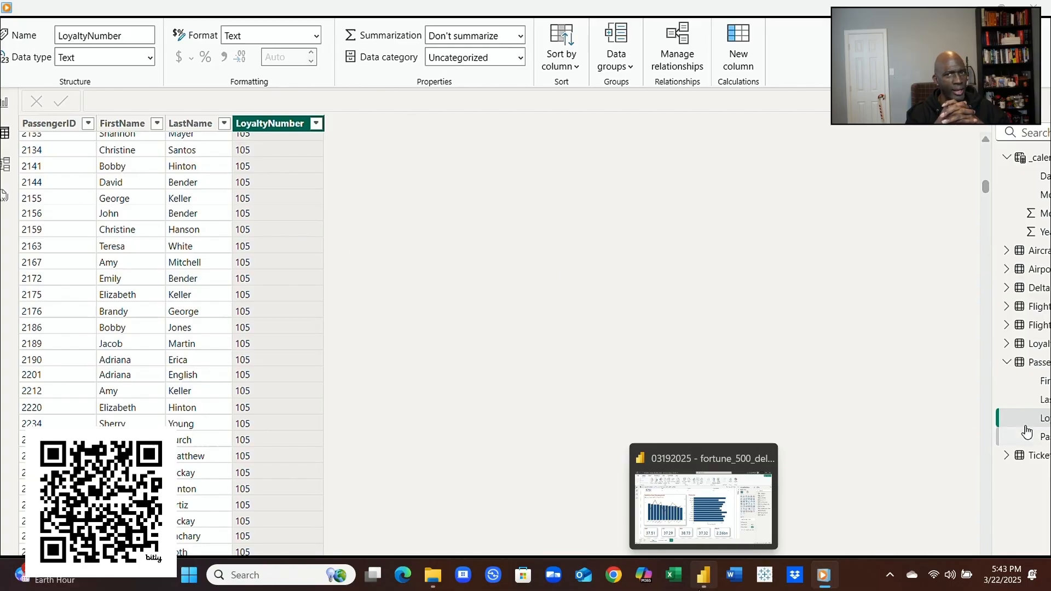
Step: Collapse PassengersTable's fields and display the LoyaltyProgramsTable data to inspect its programs and tiers
{"action": "left_click", "coordinate": [1006, 361]}
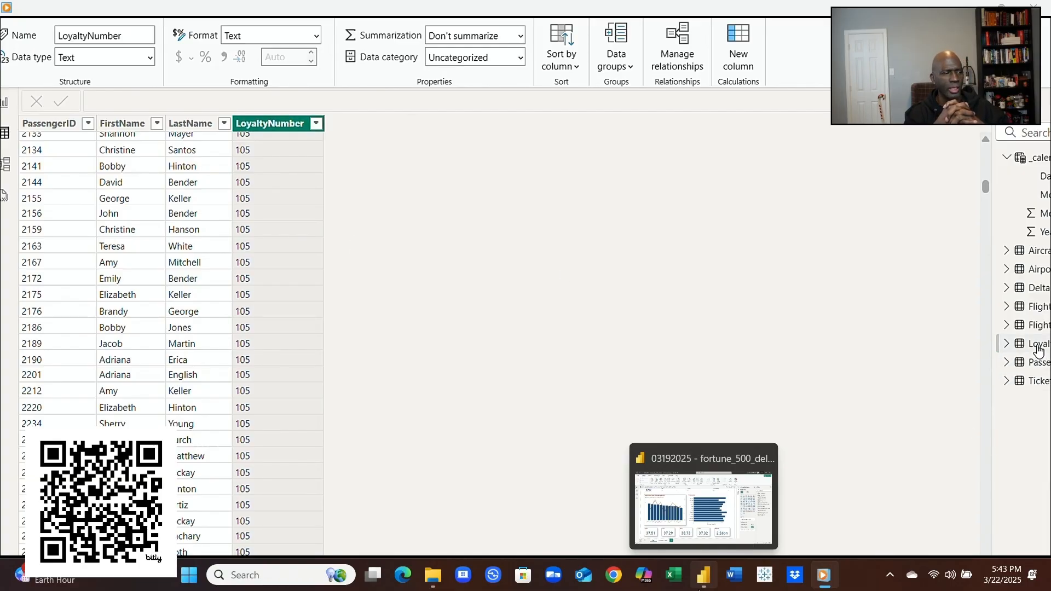
{"action": "left_click", "coordinate": [1038, 346]}
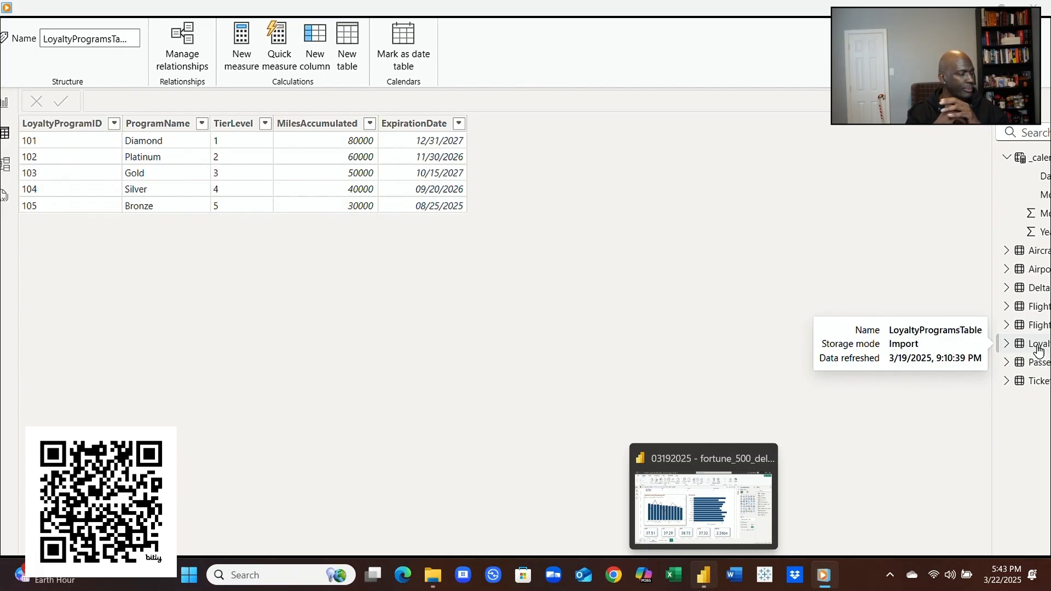
{"action": "left_click", "coordinate": [1037, 348]}
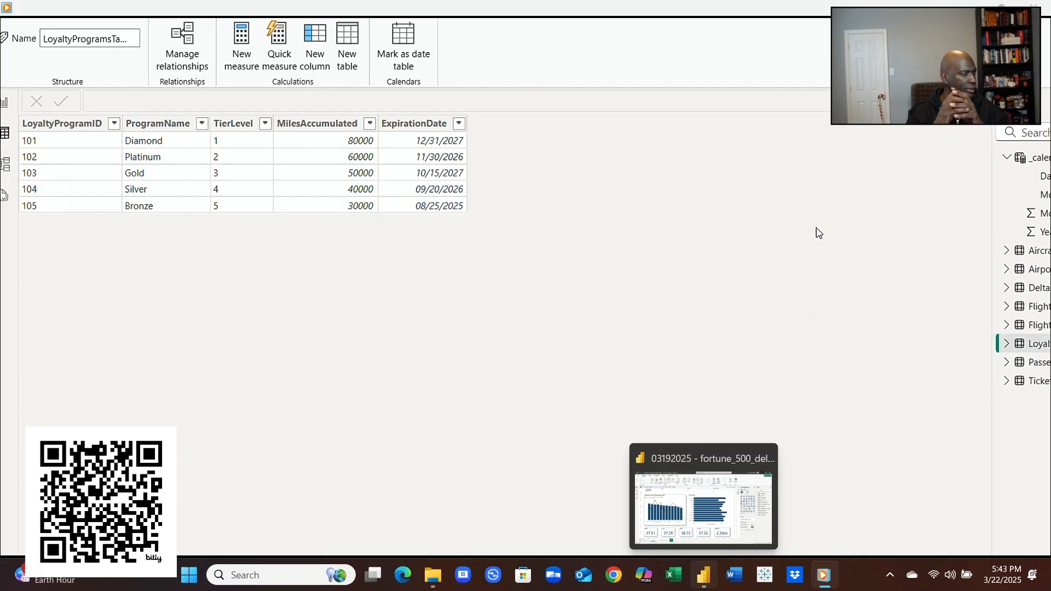
Step: Open the model diagram, shift DeltaStockData up slightly and move LoyaltyProgramsTable down, to the lower right of _calendar
{"action": "left_click", "coordinate": [5, 164]}
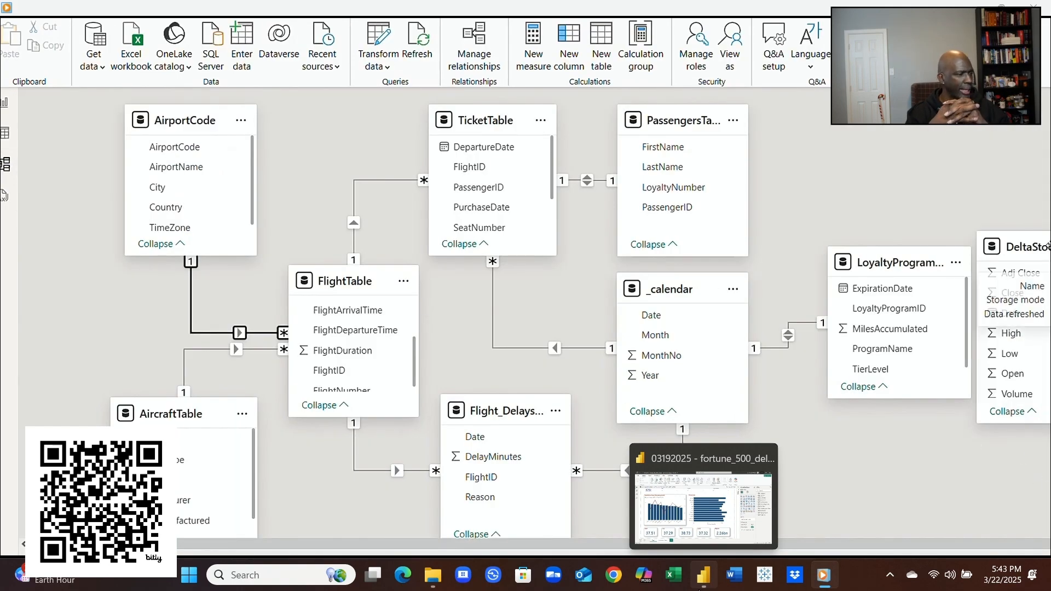
{"action": "left_click_drag", "start_coordinate": [1041, 251], "coordinate": [751, 443]}
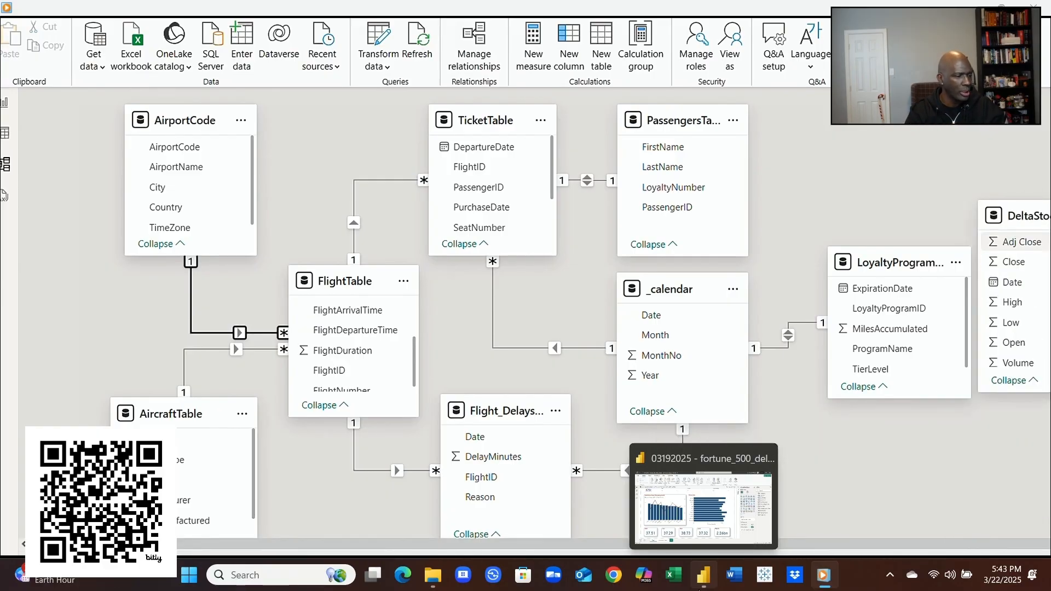
{"action": "left_click_drag", "start_coordinate": [911, 263], "coordinate": [670, 458]}
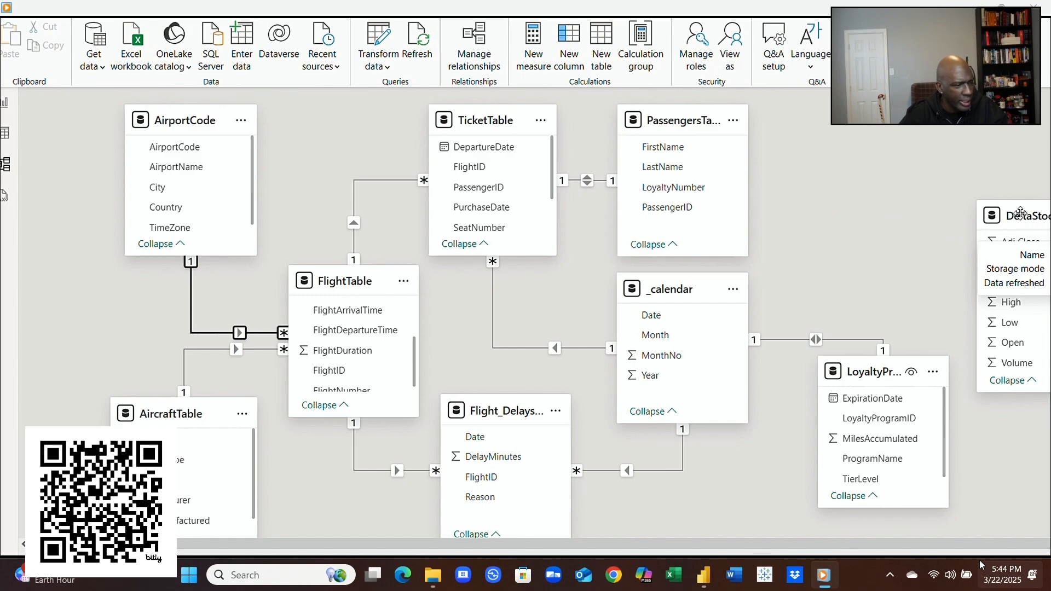
Step: Place DeltaStockData above LoyaltyProgramsTable and shrink its box to match the height and width of the PassengersTable box
{"action": "left_click_drag", "start_coordinate": [1024, 215], "coordinate": [812, 117]}
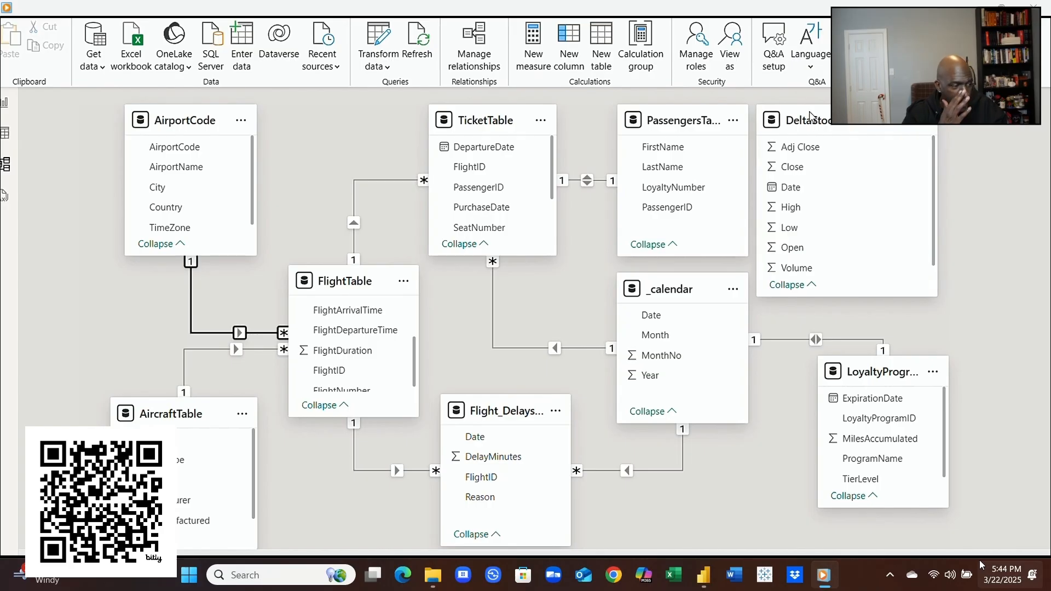
{"action": "left_click_drag", "start_coordinate": [848, 293], "coordinate": [843, 255]}
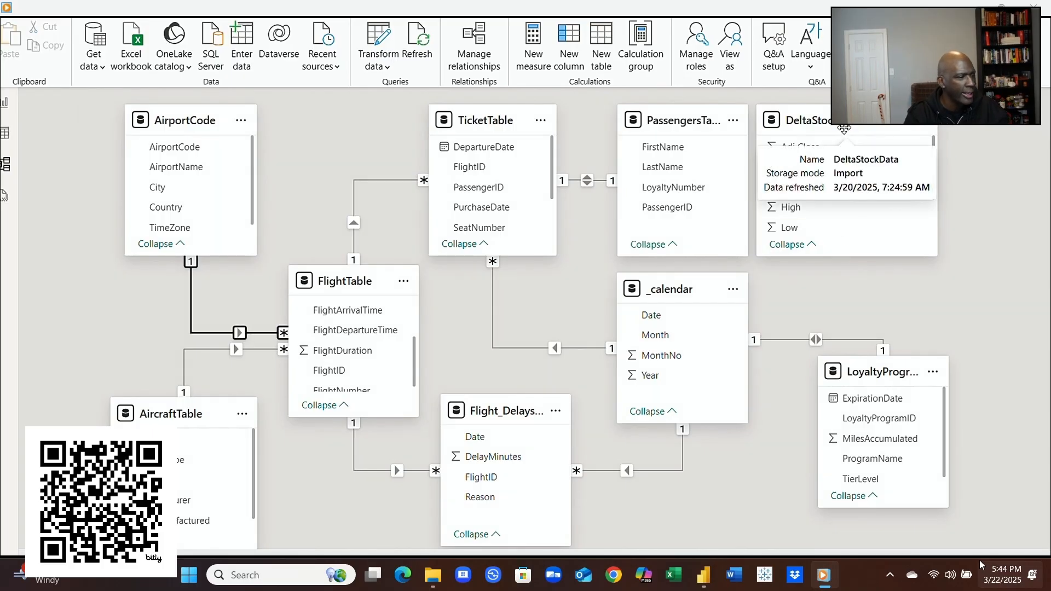
{"action": "left_click_drag", "start_coordinate": [837, 132], "coordinate": [704, 460]}
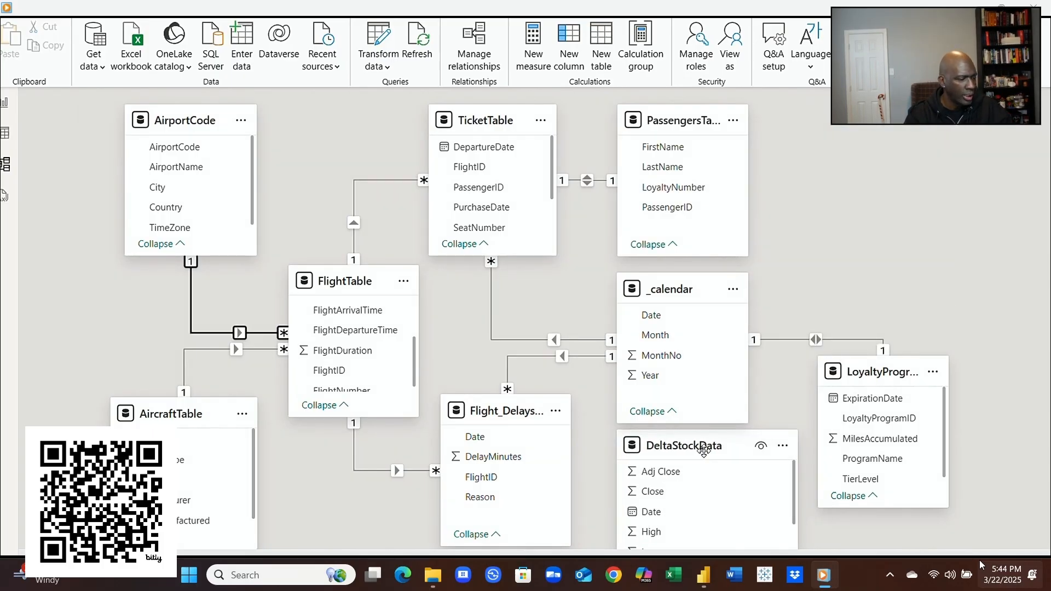
{"action": "left_click_drag", "start_coordinate": [798, 509], "coordinate": [747, 506]}
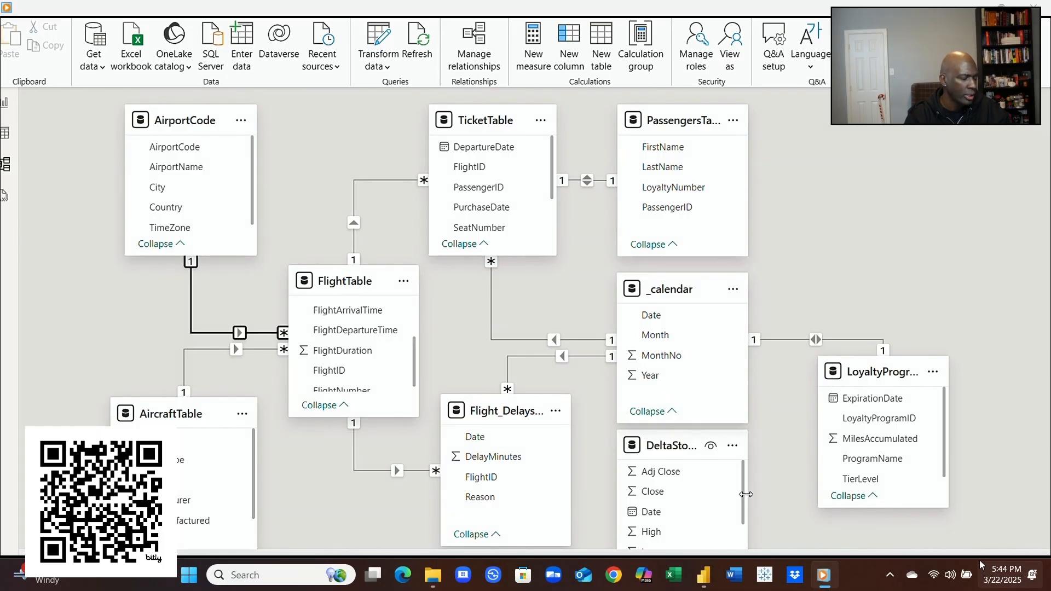
{"action": "left_click_drag", "start_coordinate": [687, 435], "coordinate": [886, 130]}
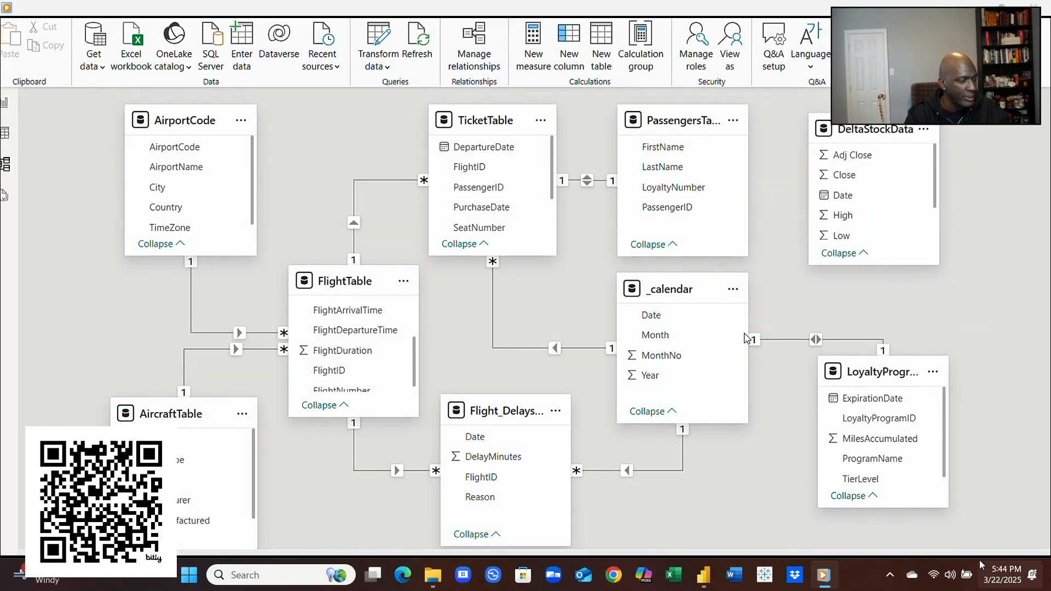
Step: Relate _calendar's Date to DeltaStockData's Date as an active one-to-one relationship with cross-filtering in both directions
{"action": "left_click_drag", "start_coordinate": [684, 315], "coordinate": [857, 206]}
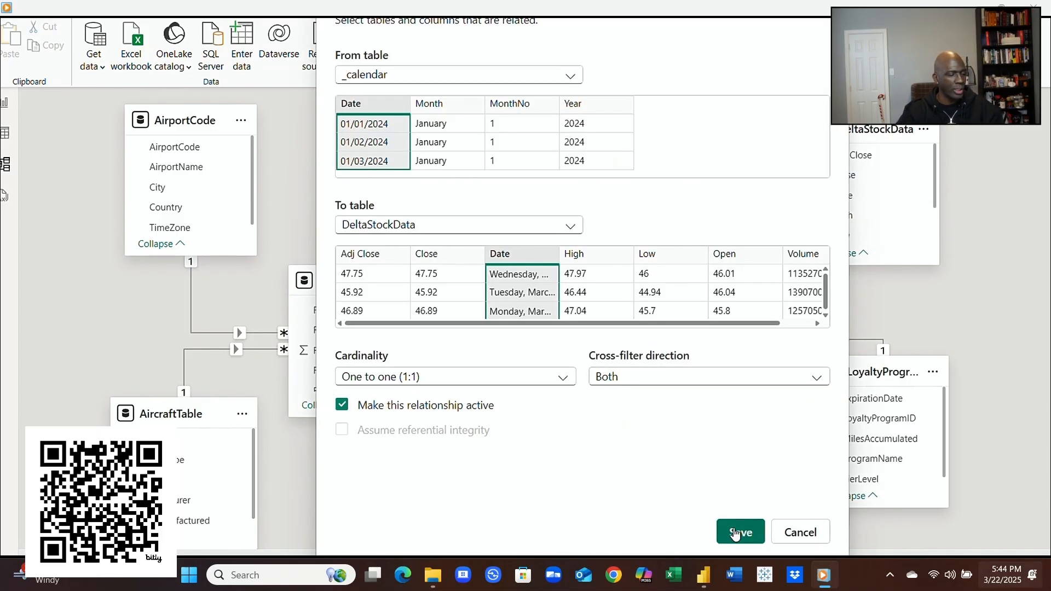
{"action": "left_click", "coordinate": [736, 531]}
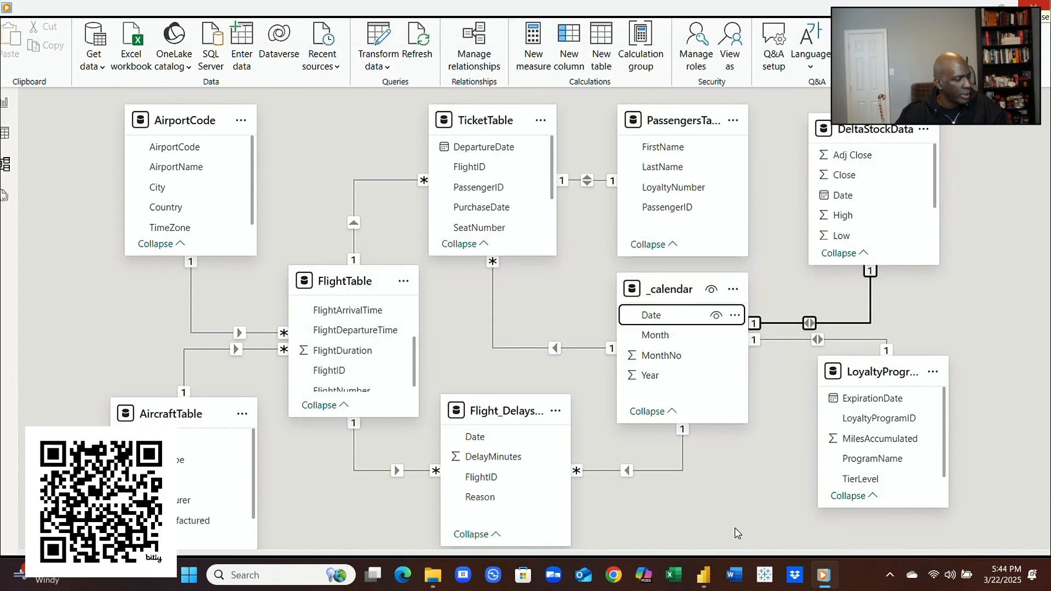
{"action": "left_click", "coordinate": [1017, 393]}
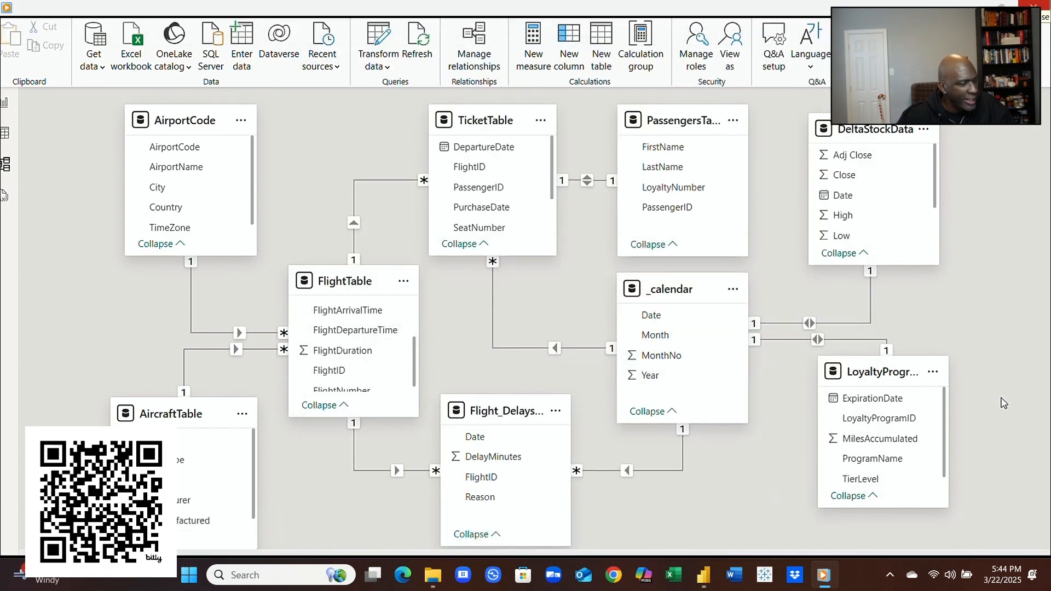
Step: Reposition the DeltaStockData table closer to LoyaltyProgramsTable, directly above it and aligned with its sides
{"action": "left_click_drag", "start_coordinate": [876, 129], "coordinate": [879, 128]}
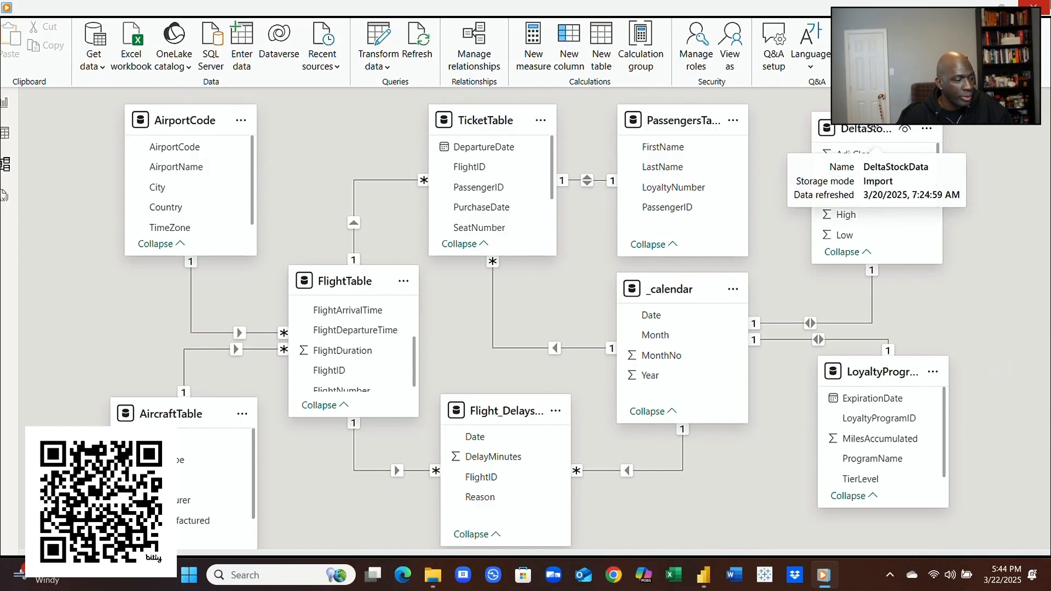
{"action": "left_click_drag", "start_coordinate": [876, 129], "coordinate": [875, 182]}
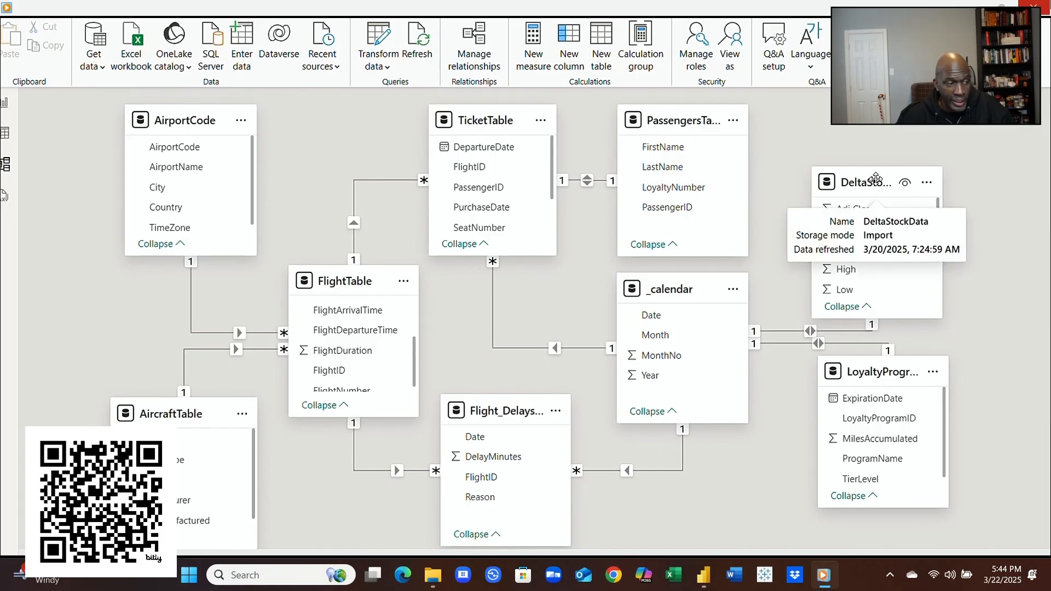
{"action": "left_click_drag", "start_coordinate": [877, 178], "coordinate": [884, 164]}
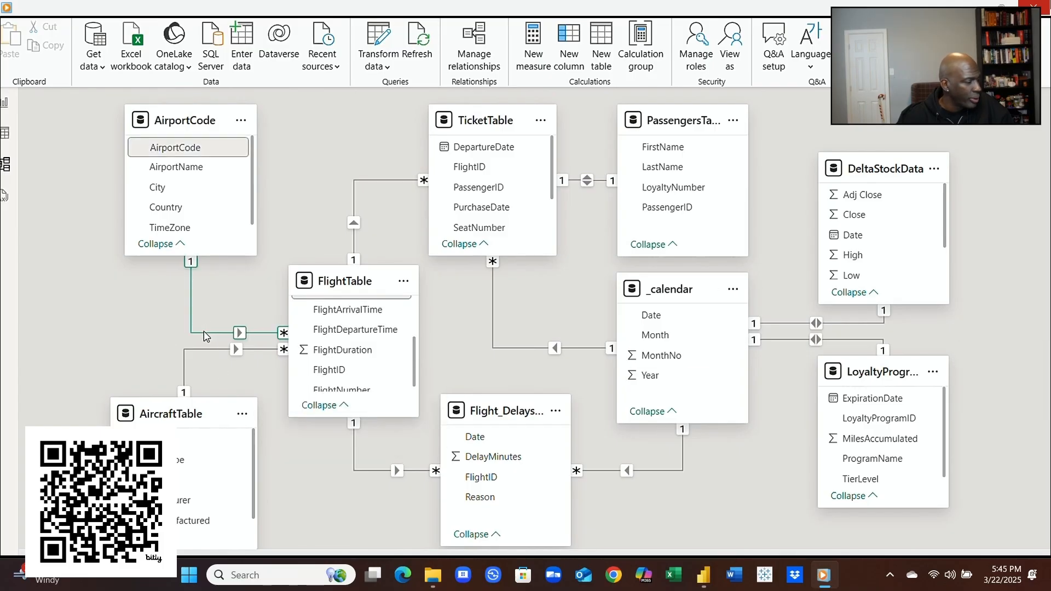
Step: Inspect FlightTable's field list from AircraftID to FlightNumber in the model diagram
{"action": "scroll", "coordinate": [367, 359], "scroll_direction": "up", "scroll_amount": 3}
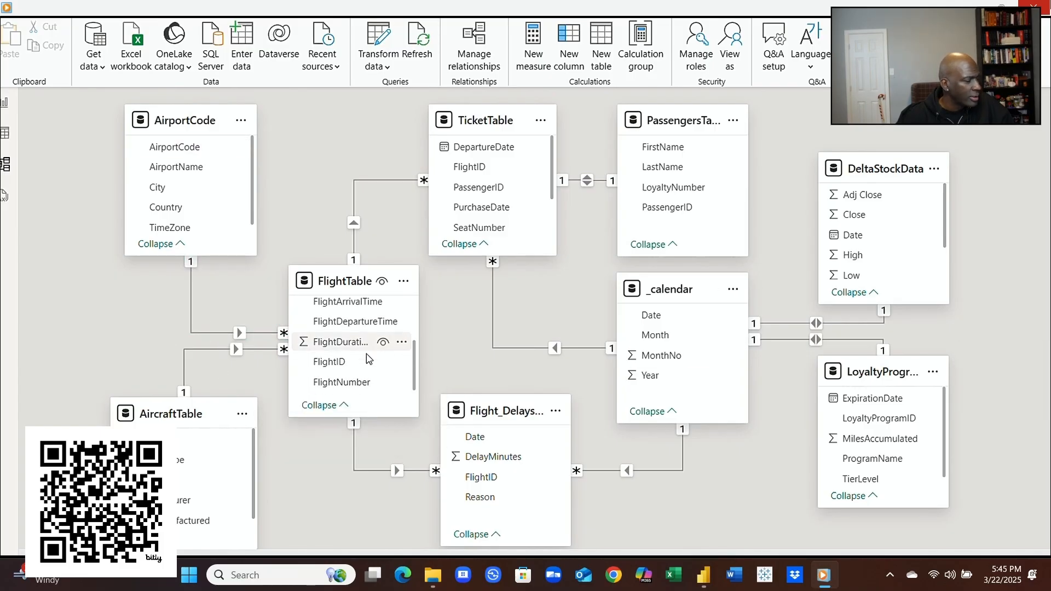
{"action": "scroll", "coordinate": [367, 357], "scroll_direction": "up", "scroll_amount": 1}
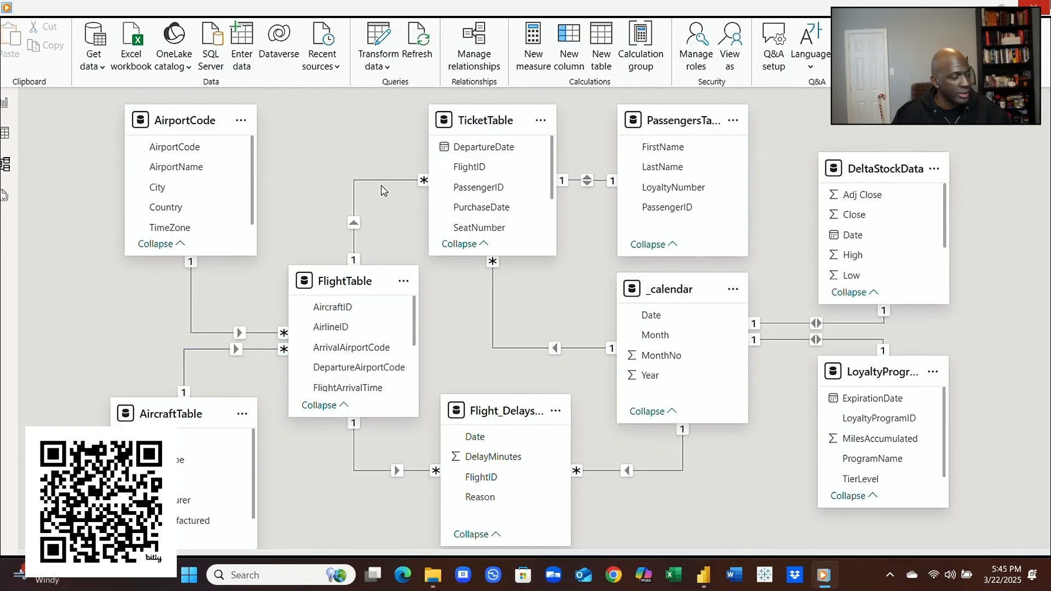
{"action": "scroll", "coordinate": [350, 328], "scroll_direction": "down", "scroll_amount": 4}
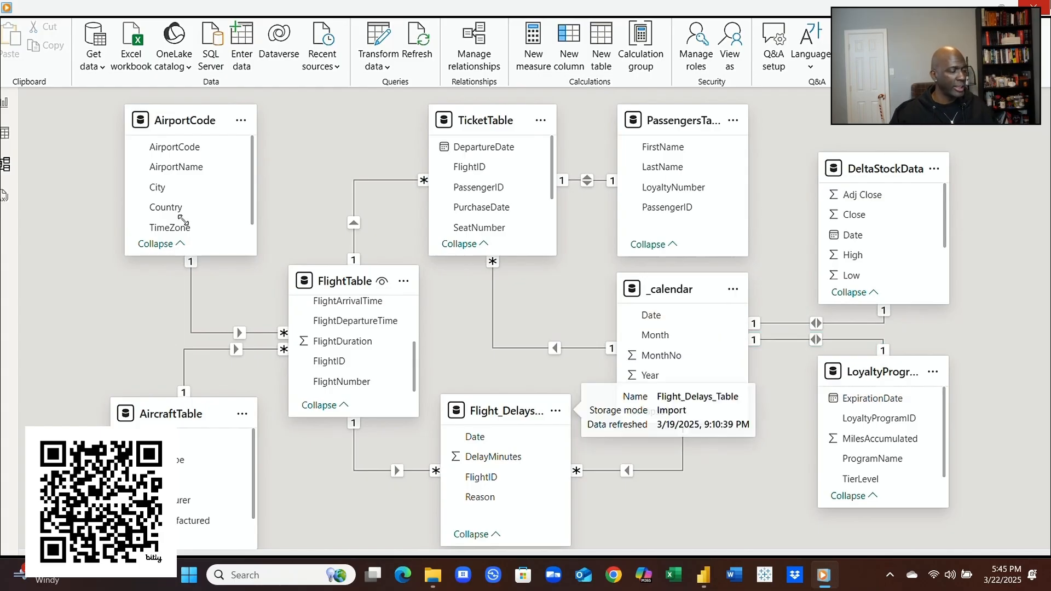
Step: Return to the report page and line up both FlightID slicers in one row beside the Date slicer
{"action": "left_click", "coordinate": [4, 103]}
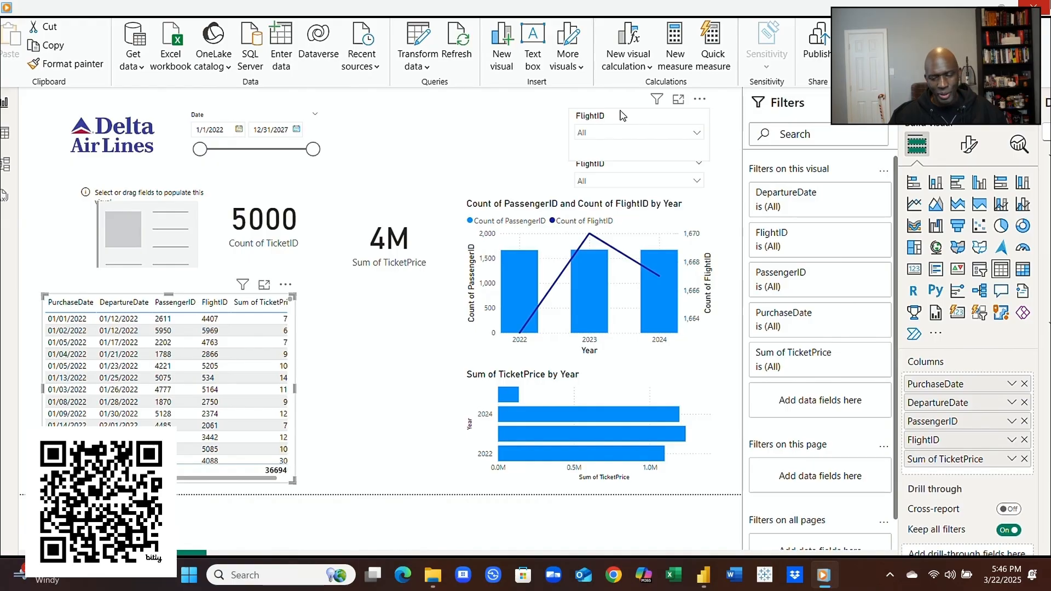
{"action": "left_click_drag", "start_coordinate": [622, 115], "coordinate": [399, 117]}
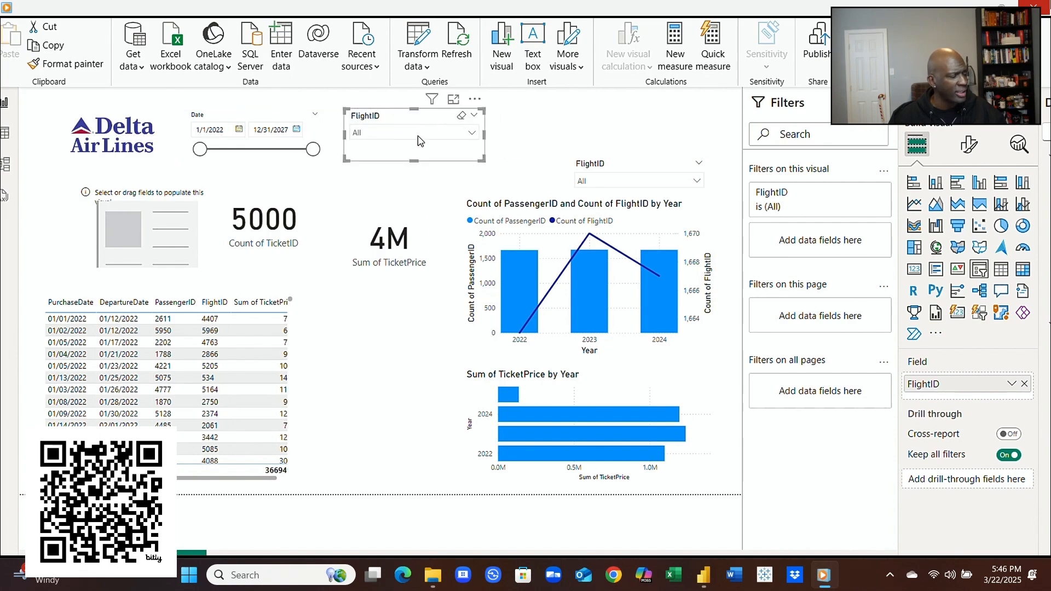
{"action": "left_click_drag", "start_coordinate": [623, 166], "coordinate": [583, 111]}
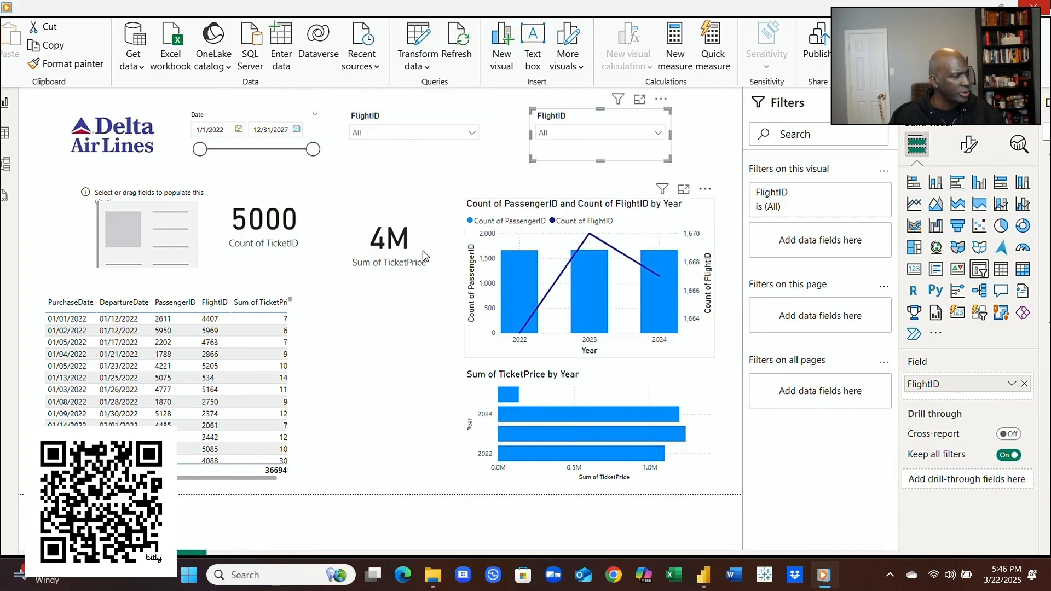
Step: Sort the ticket table by FlightID ascending and lower its upper edge to make it shorter
{"action": "left_click", "coordinate": [215, 301]}
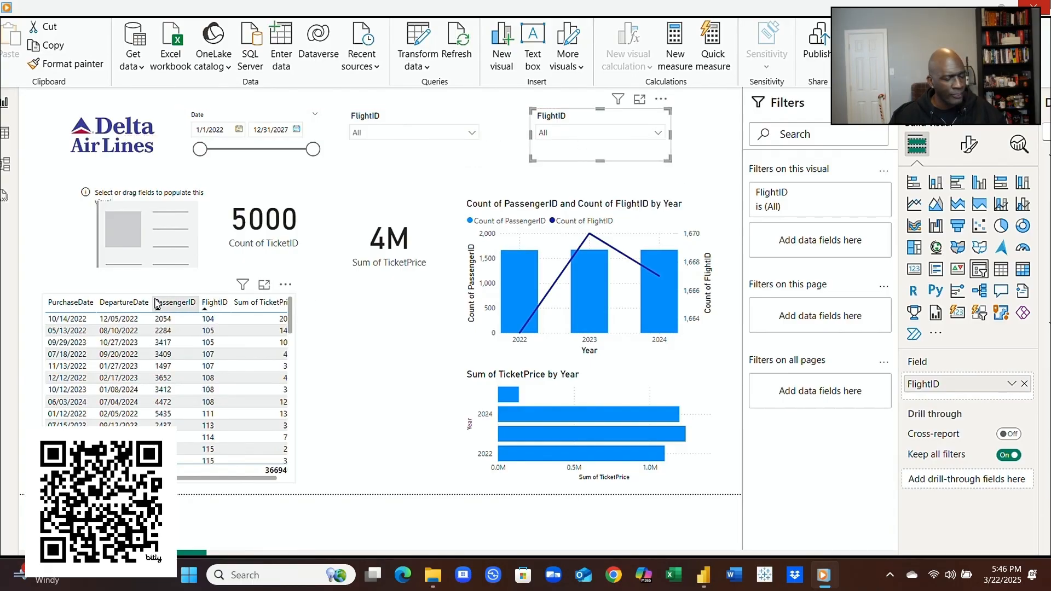
{"action": "left_click", "coordinate": [274, 479]}
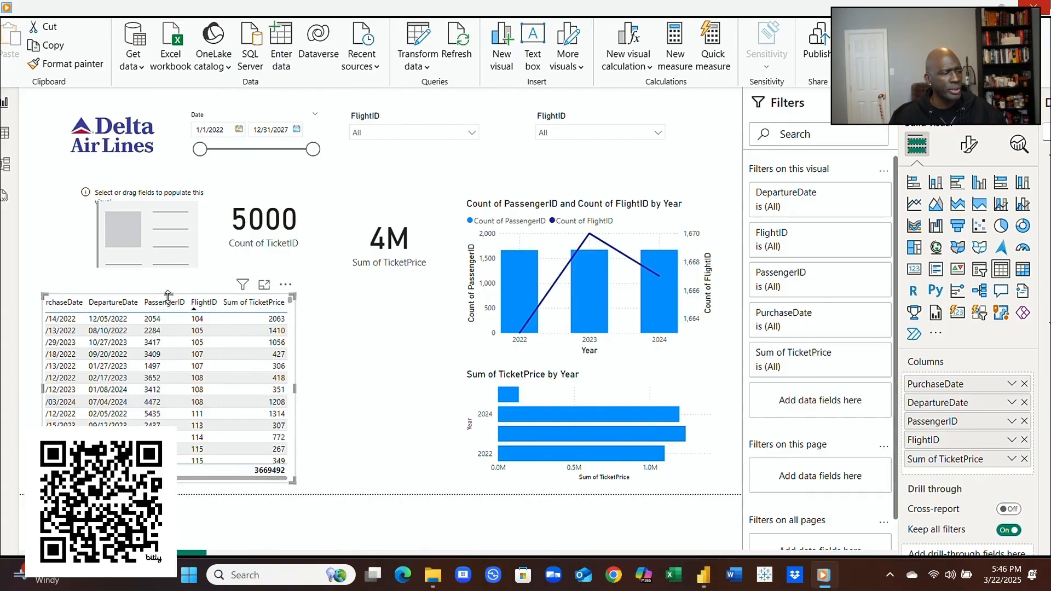
{"action": "left_click_drag", "start_coordinate": [167, 295], "coordinate": [169, 371]}
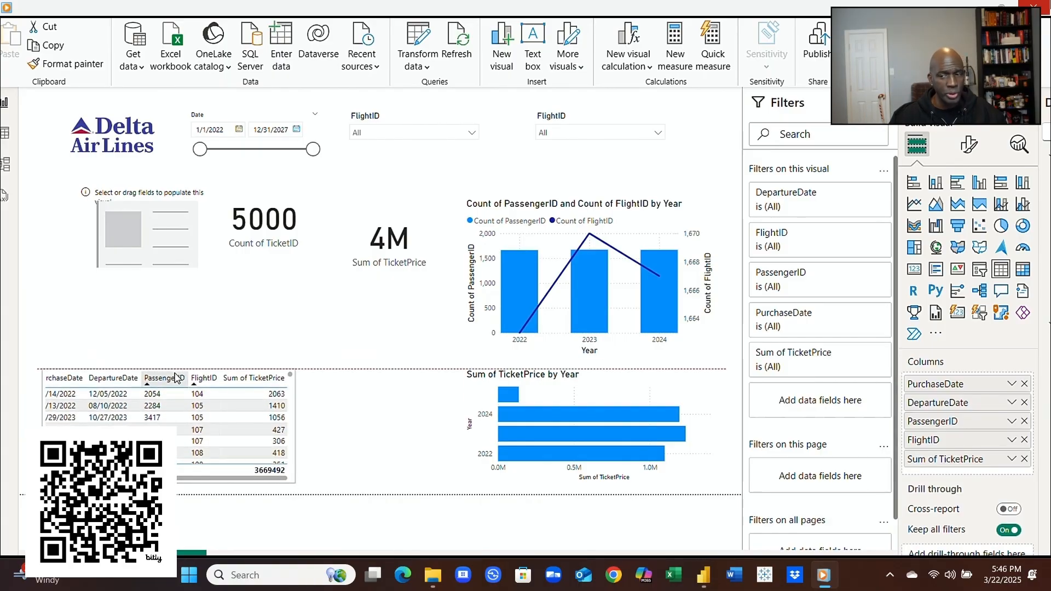
Step: Remove the empty card visual beneath the Delta logo
{"action": "left_click", "coordinate": [194, 263]}
{"action": "left_click", "coordinate": [207, 174]}
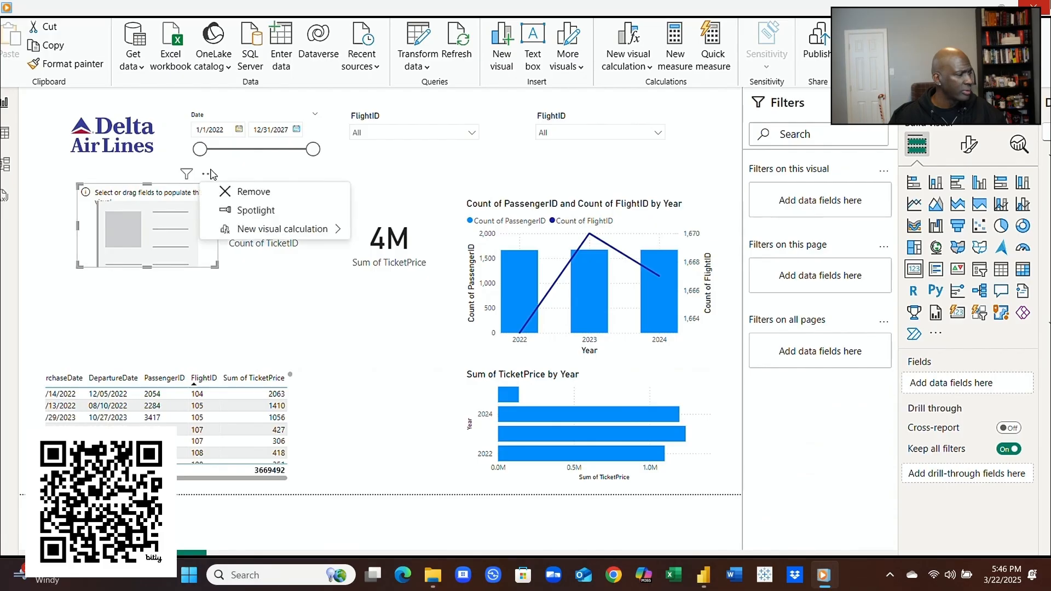
{"action": "left_click", "coordinate": [246, 194]}
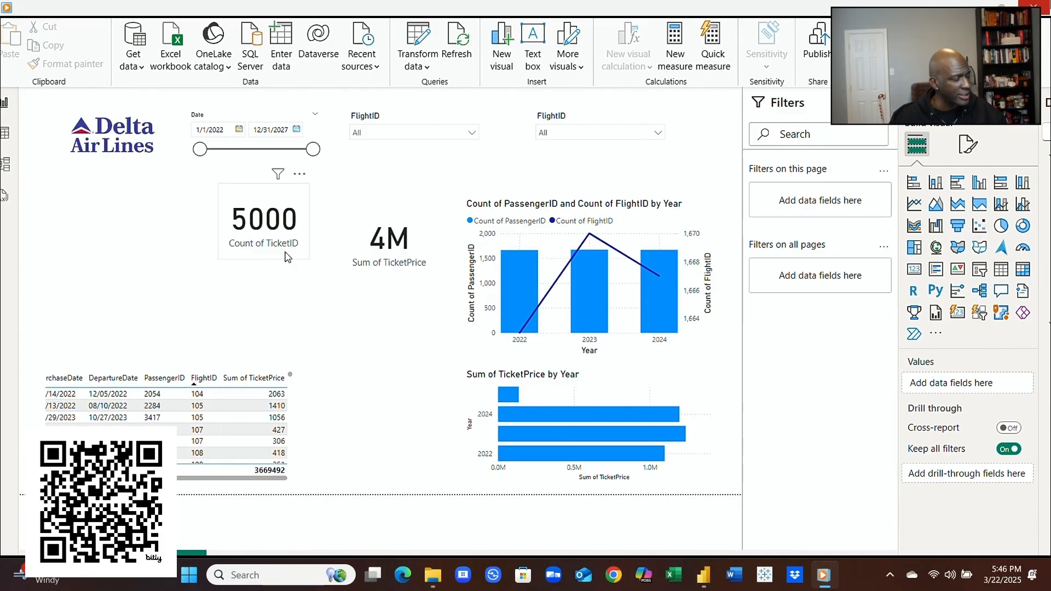
Step: Move the Count of TicketID and Sum of TicketPrice cards side by side just above the ticket table
{"action": "left_click", "coordinate": [259, 263]}
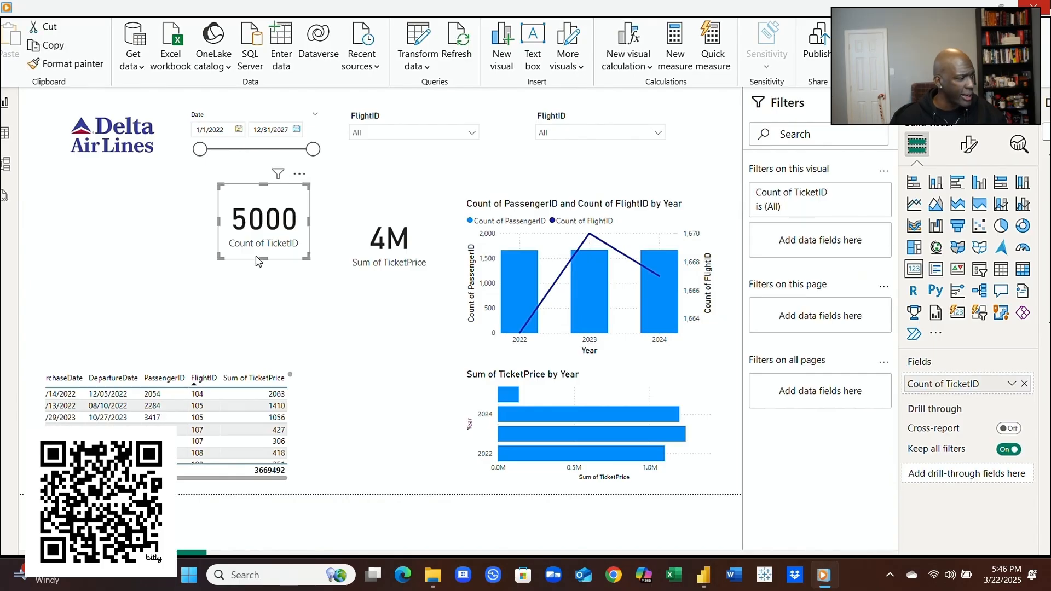
{"action": "left_click_drag", "start_coordinate": [254, 268], "coordinate": [106, 349]}
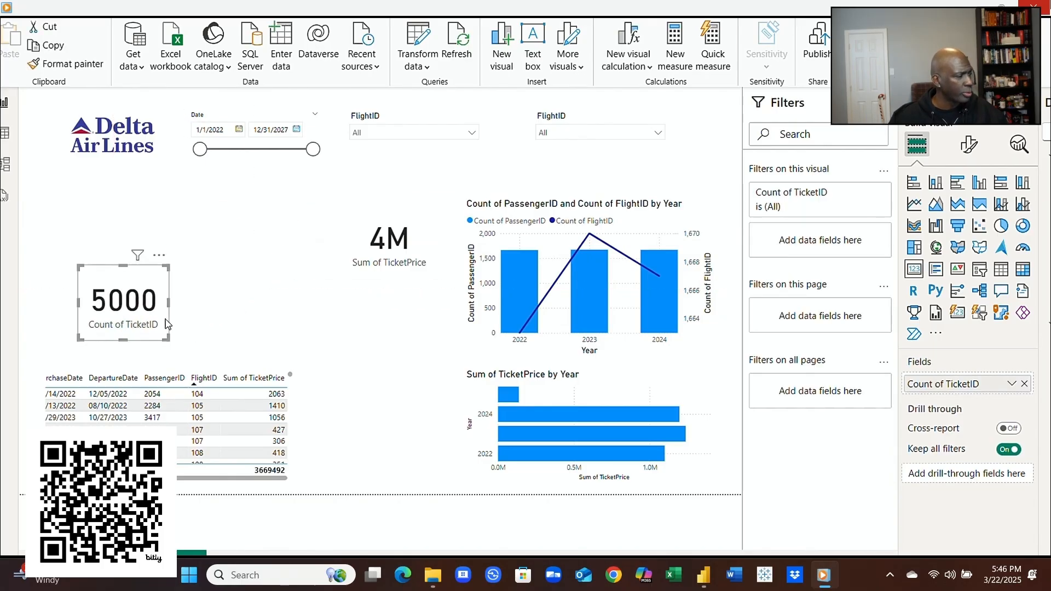
{"action": "left_click", "coordinate": [371, 282]}
{"action": "left_click_drag", "start_coordinate": [369, 284], "coordinate": [247, 348]}
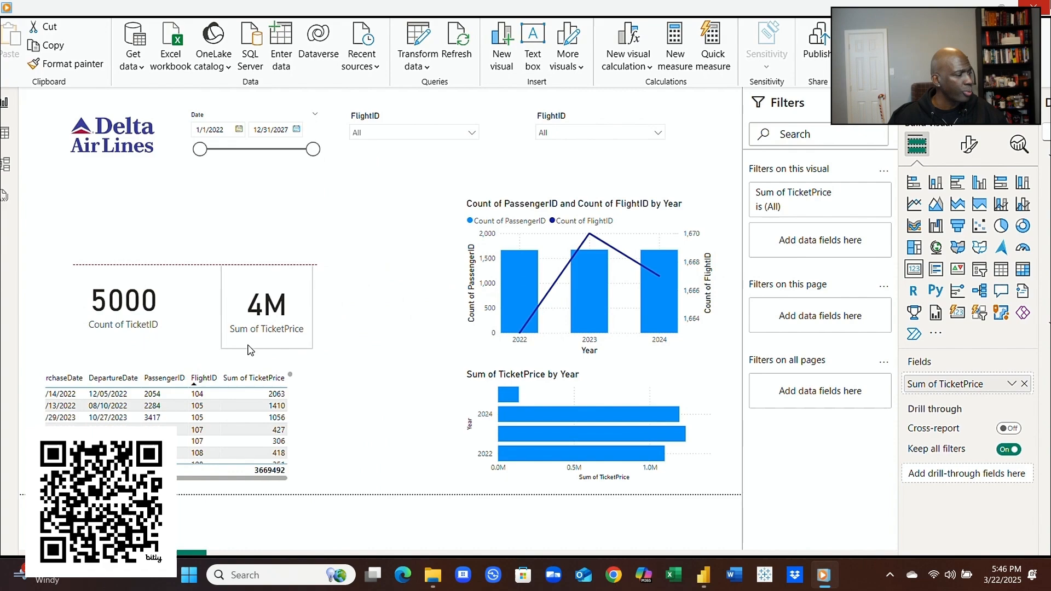
Step: Move the Sum of TicketPrice by Year chart next to the table and shorten the passenger and flight combo chart from above
{"action": "left_click", "coordinate": [474, 410]}
{"action": "left_click_drag", "start_coordinate": [474, 409], "coordinate": [317, 407]}
{"action": "left_click", "coordinate": [633, 207]}
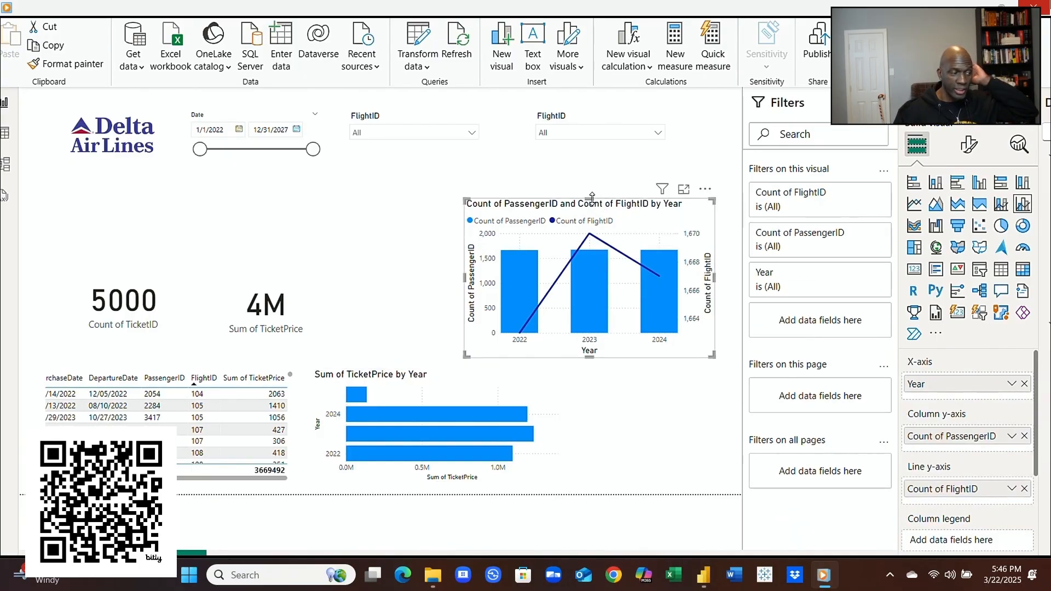
{"action": "left_click_drag", "start_coordinate": [591, 198], "coordinate": [592, 247]}
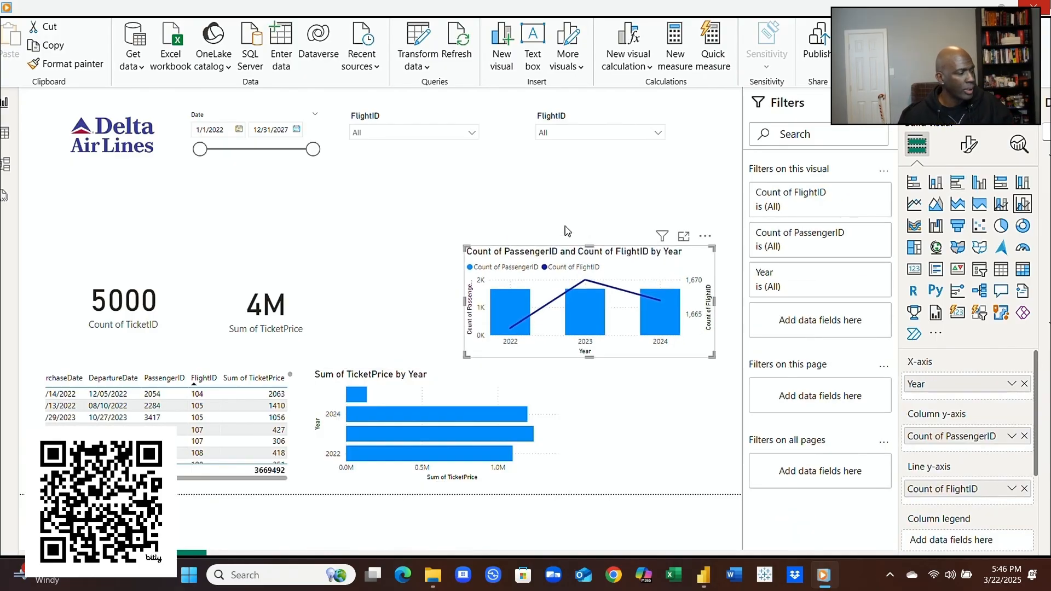
Step: Add three empty card visuals to the report page in a row beneath the slicers
{"action": "left_click", "coordinate": [371, 197]}
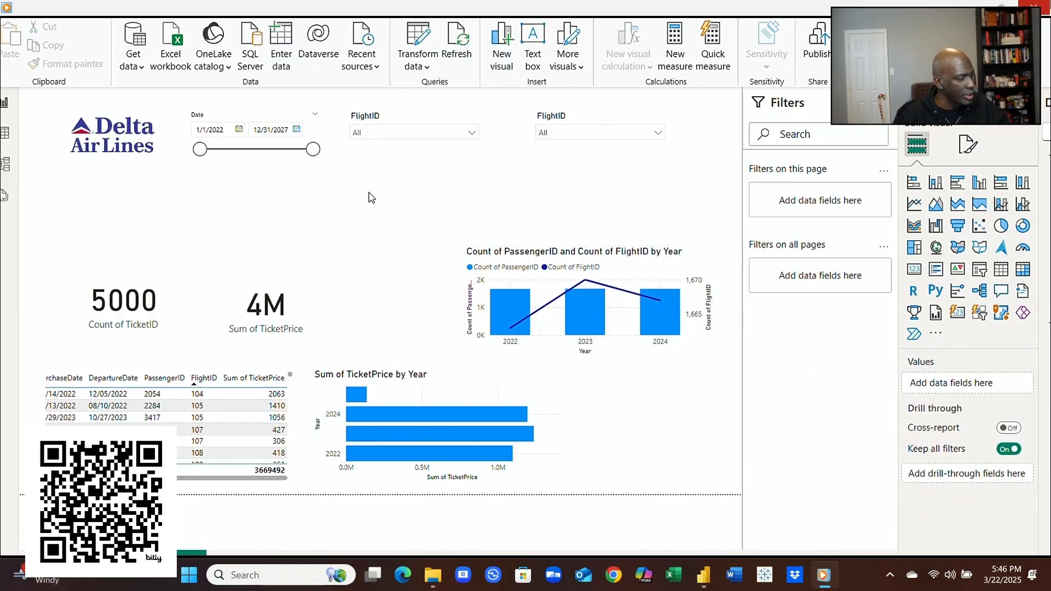
{"action": "left_click", "coordinate": [914, 270]}
{"action": "left_click", "coordinate": [610, 199]}
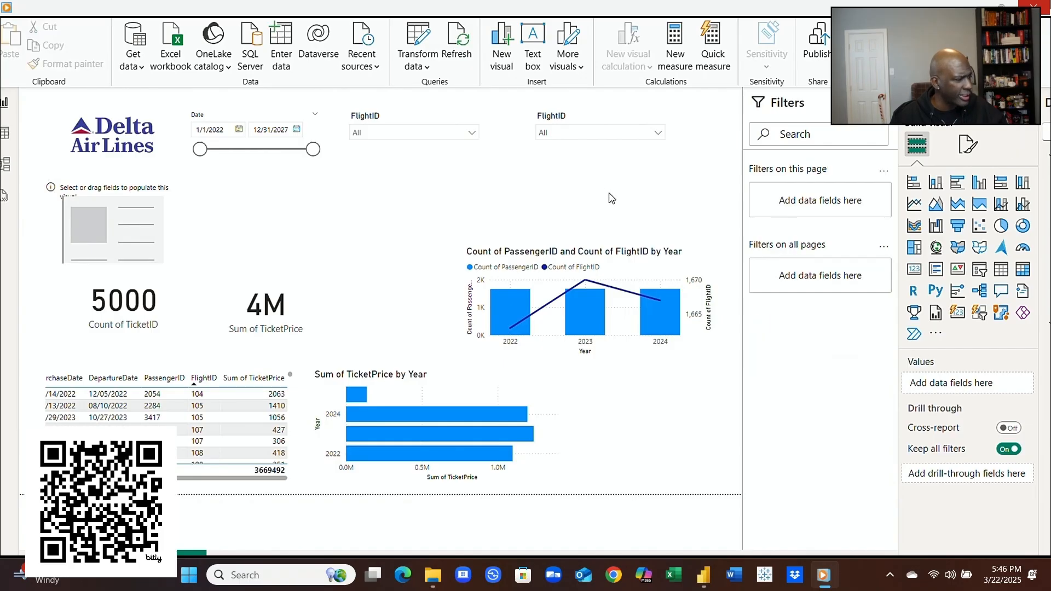
{"action": "left_click", "coordinate": [913, 270]}
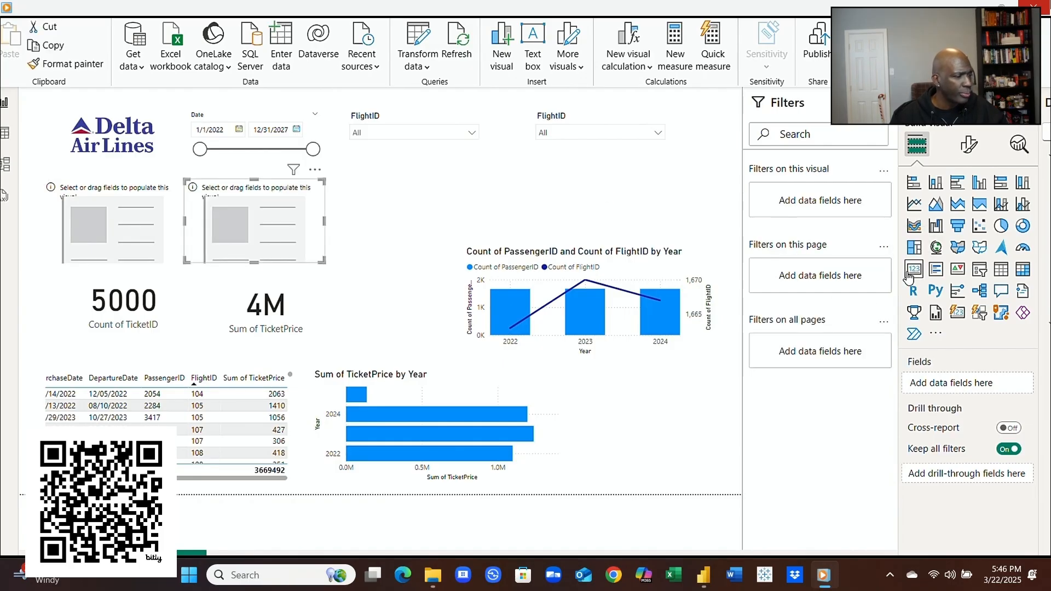
{"action": "left_click", "coordinate": [600, 205]}
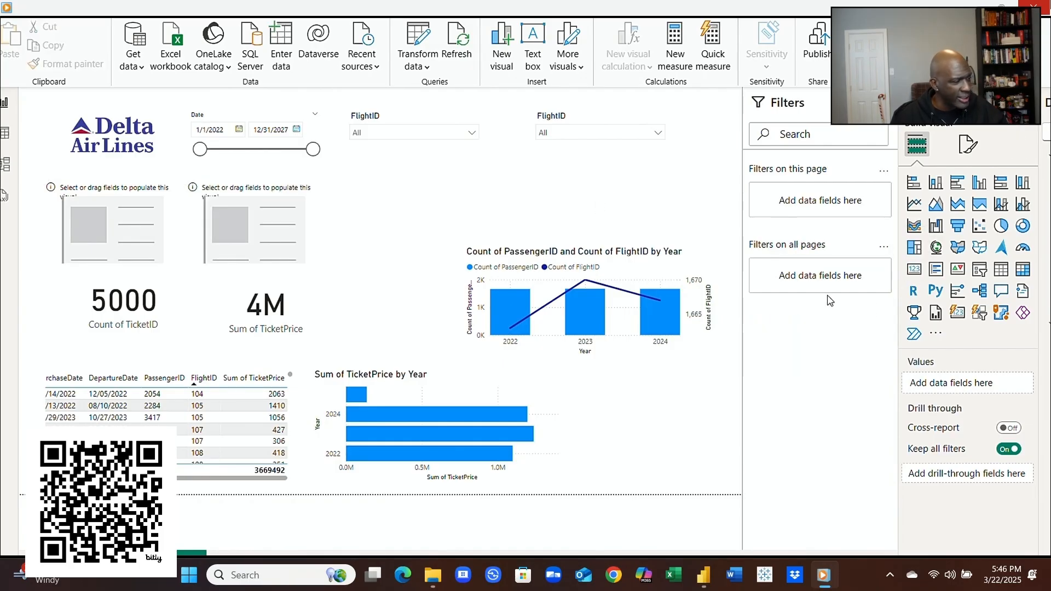
{"action": "left_click", "coordinate": [914, 270]}
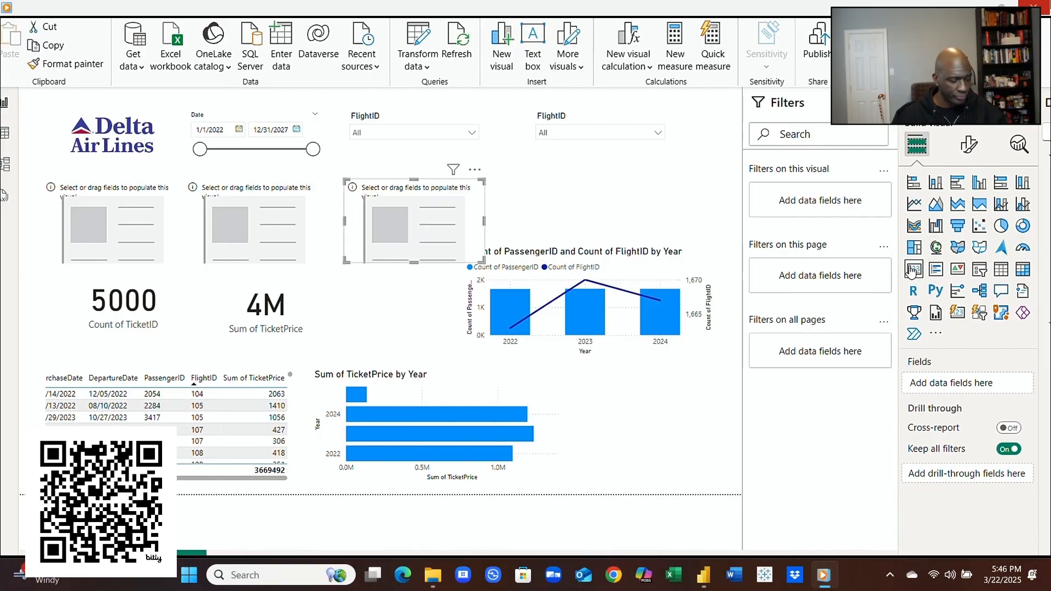
Step: Move the passenger and flight combo chart up beneath the second FlightID slicer and place the Sum of TicketPrice by Year chart below it
{"action": "left_click", "coordinate": [635, 221]}
{"action": "left_click_drag", "start_coordinate": [627, 257], "coordinate": [633, 300]}
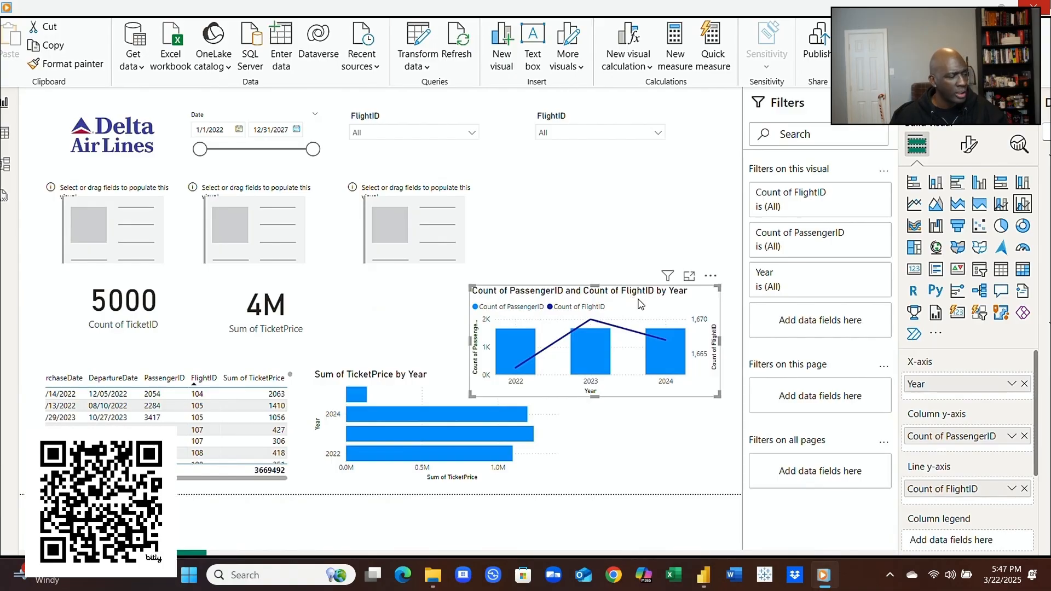
{"action": "left_click_drag", "start_coordinate": [635, 295], "coordinate": [657, 164]}
{"action": "left_click_drag", "start_coordinate": [509, 380], "coordinate": [669, 293]}
Step: Place the Sum of TicketPrice card left of the bar chart and the Count of TicketID card beneath that chart
{"action": "left_click_drag", "start_coordinate": [300, 304], "coordinate": [402, 310]}
{"action": "left_click", "coordinate": [156, 306]}
{"action": "left_click_drag", "start_coordinate": [156, 306], "coordinate": [608, 438]}
Step: Move the ticket table up and line up the three empty card visuals in a row beneath it
{"action": "left_click_drag", "start_coordinate": [237, 372], "coordinate": [229, 282]}
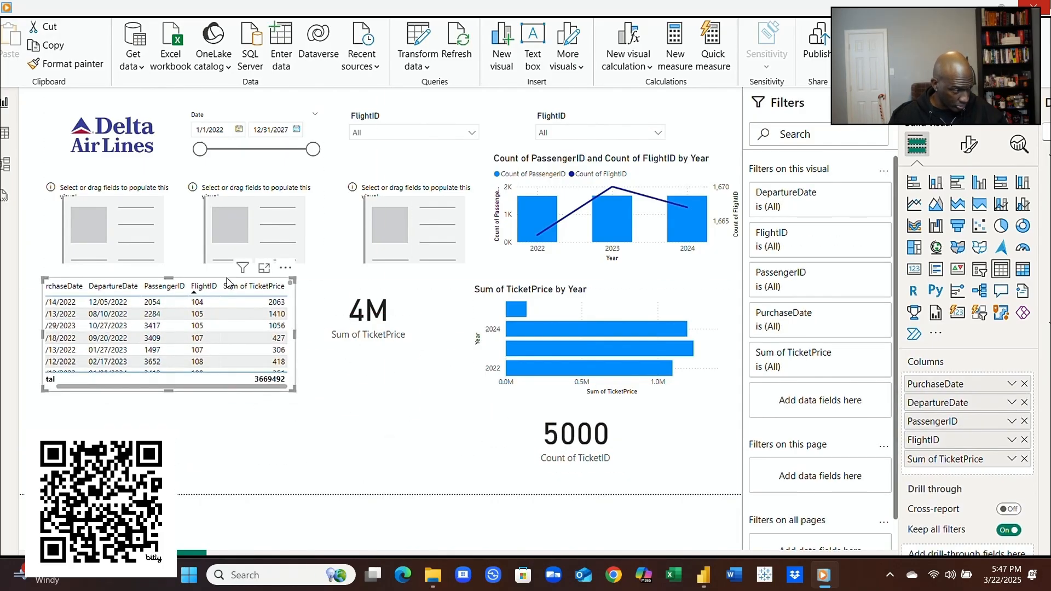
{"action": "left_click", "coordinate": [138, 188]}
{"action": "left_click_drag", "start_coordinate": [138, 189], "coordinate": [131, 412]}
{"action": "left_click", "coordinate": [249, 188]}
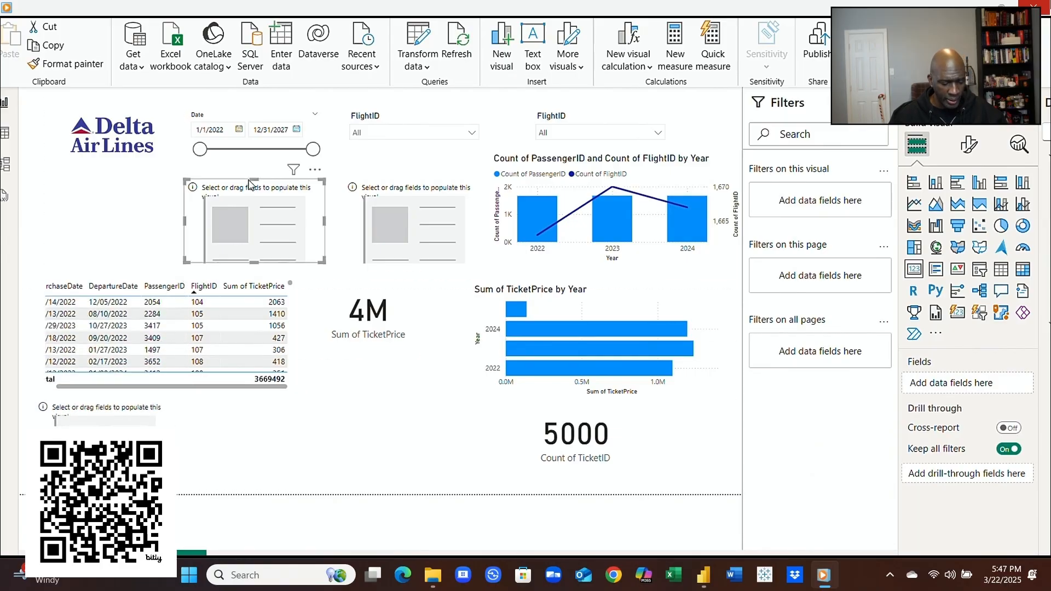
{"action": "left_click_drag", "start_coordinate": [249, 185], "coordinate": [266, 370]}
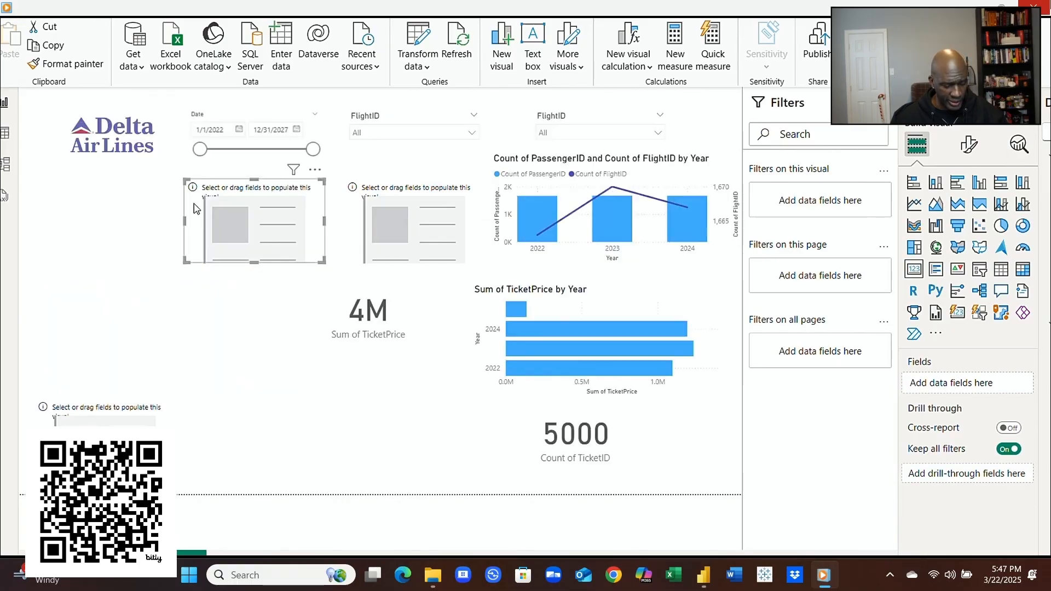
{"action": "left_click_drag", "start_coordinate": [228, 193], "coordinate": [220, 416]}
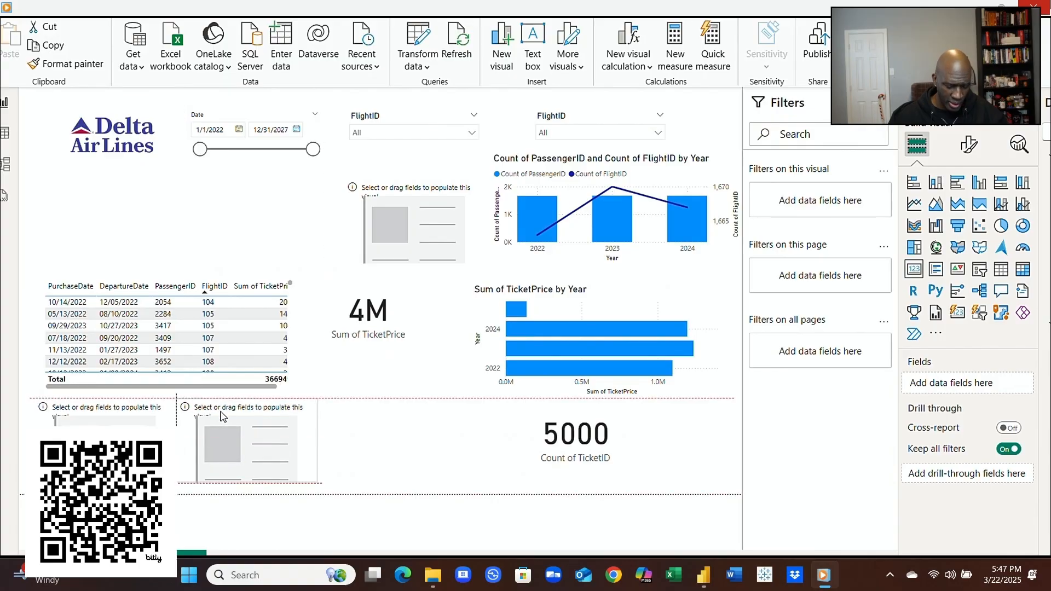
{"action": "left_click", "coordinate": [406, 191]}
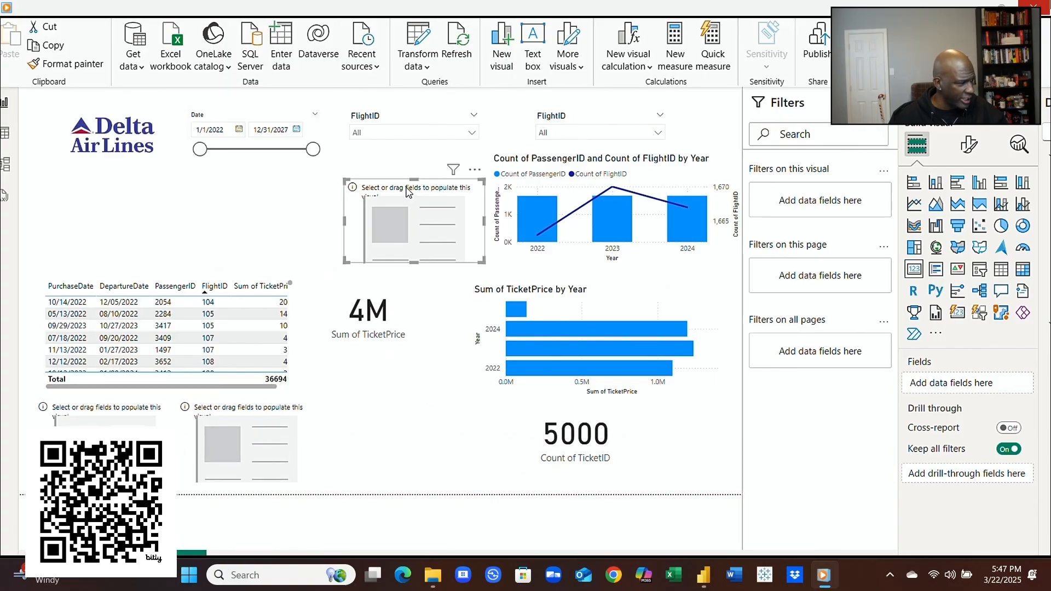
{"action": "left_click_drag", "start_coordinate": [406, 199], "coordinate": [389, 413]}
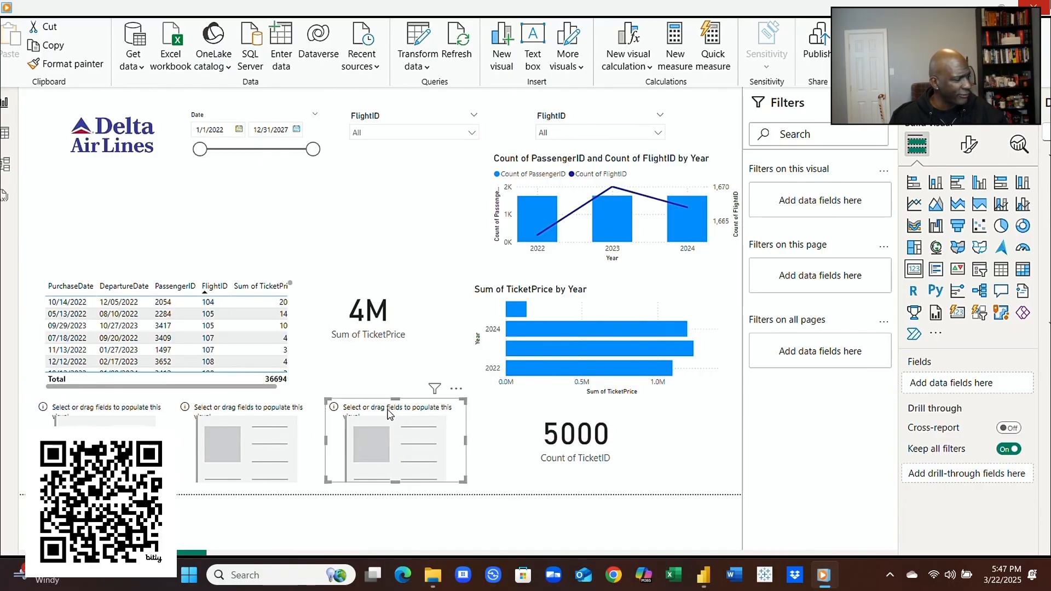
{"action": "scroll", "coordinate": [284, 340], "scroll_direction": "down", "scroll_amount": 2}
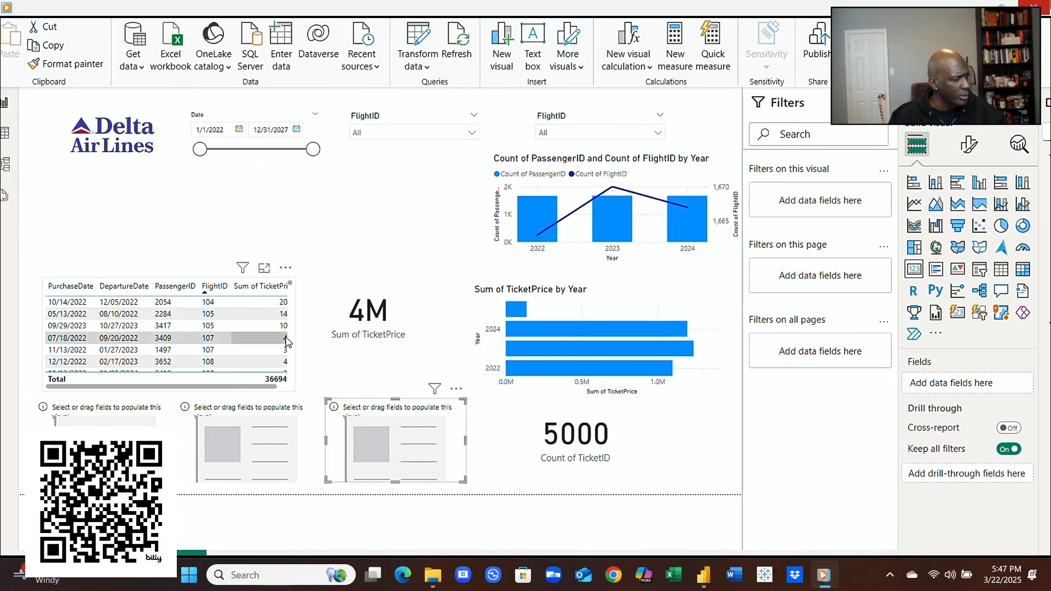
Step: Scroll through the ticket table's rows and move the table up beneath the Delta logo and date slicer
{"action": "left_click", "coordinate": [294, 344]}
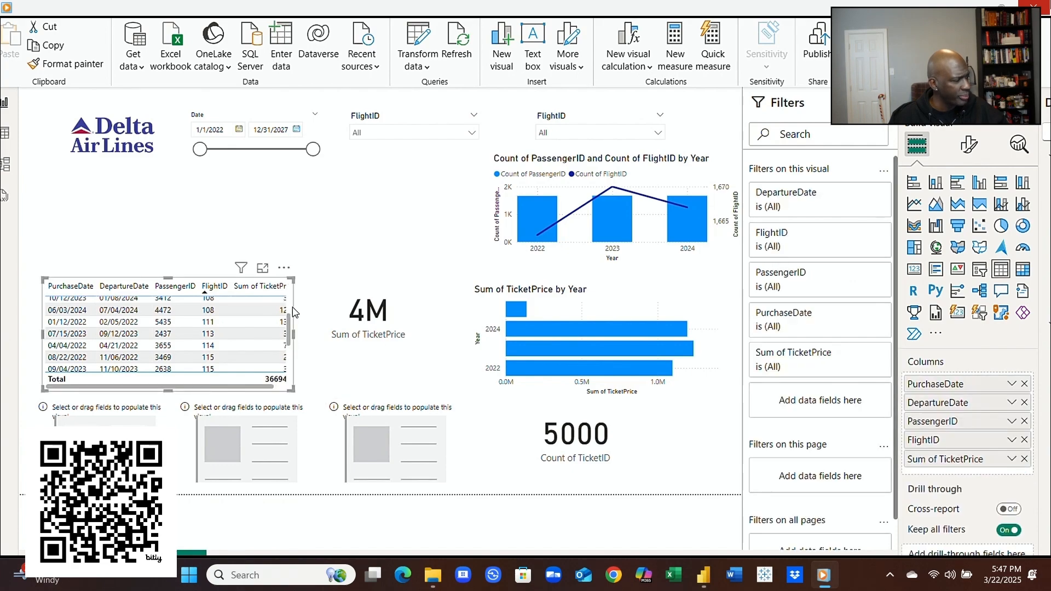
{"action": "left_click", "coordinate": [289, 355]}
{"action": "left_click_drag", "start_coordinate": [289, 298], "coordinate": [289, 327]}
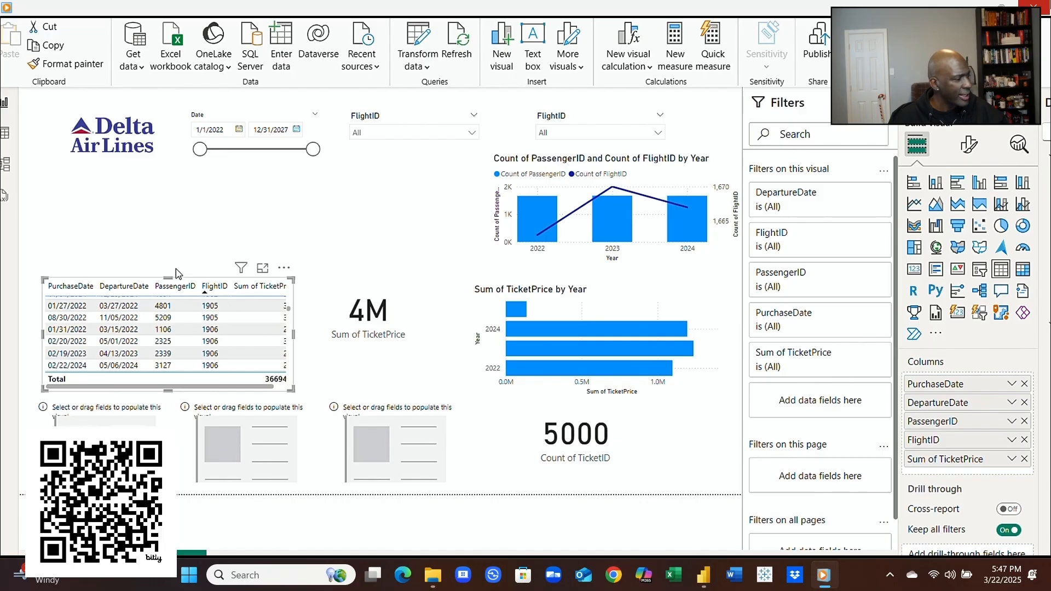
{"action": "left_click_drag", "start_coordinate": [156, 282], "coordinate": [158, 186]}
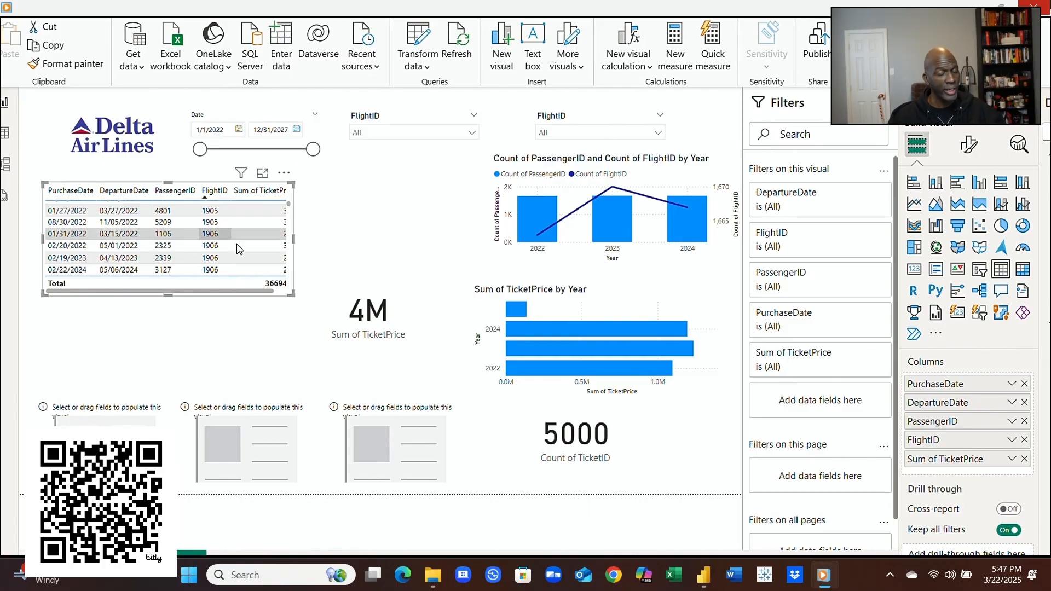
Step: Move the Count of TicketID card beneath the first FlightID slicer and add an empty card below the Sum of TicketPrice by Year chart
{"action": "left_click_drag", "start_coordinate": [608, 419], "coordinate": [401, 169]}
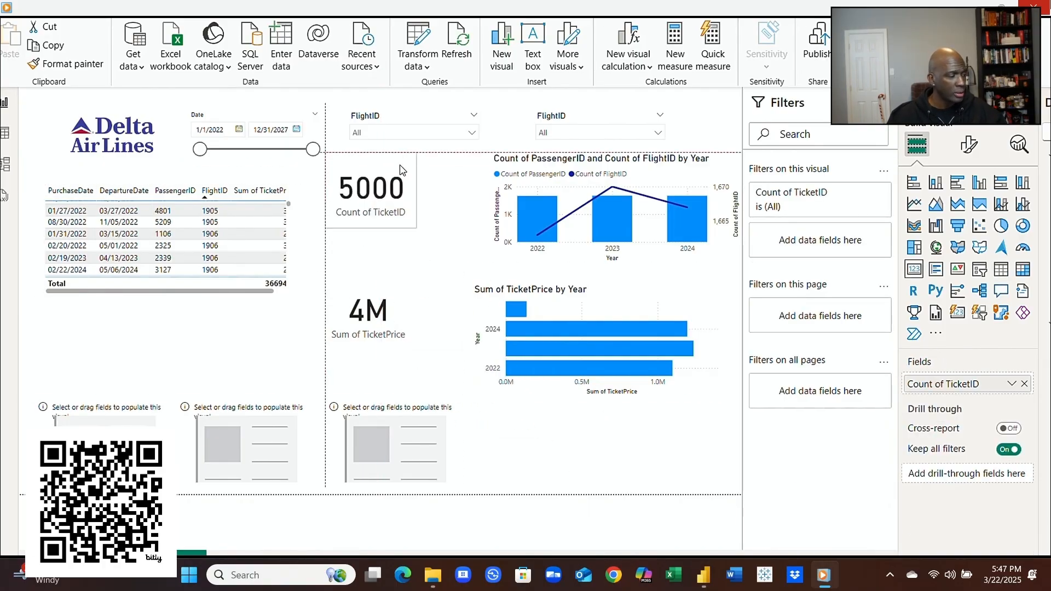
{"action": "left_click", "coordinate": [537, 419]}
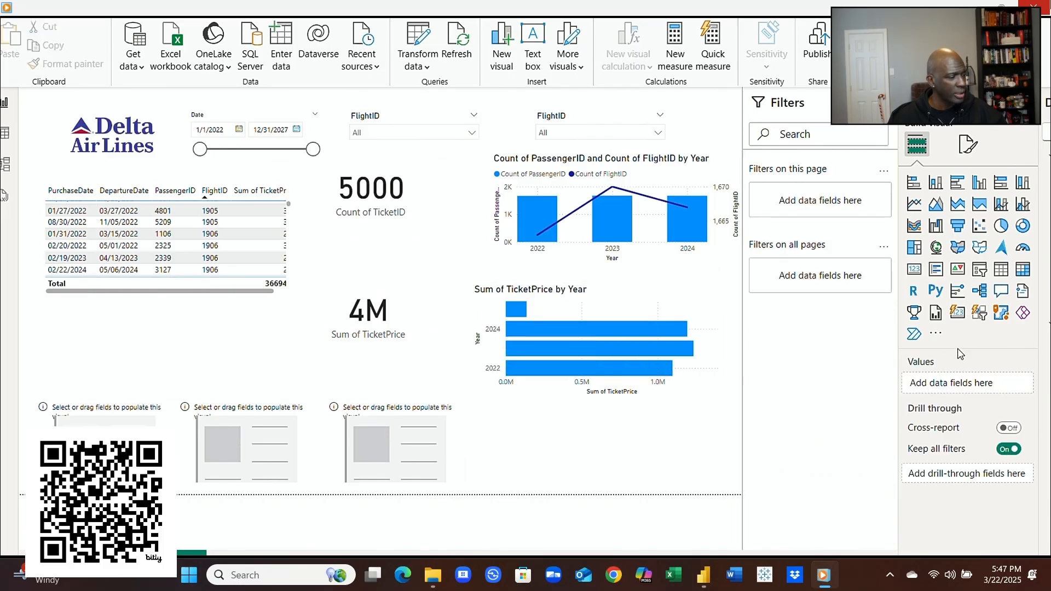
{"action": "left_click", "coordinate": [915, 271]}
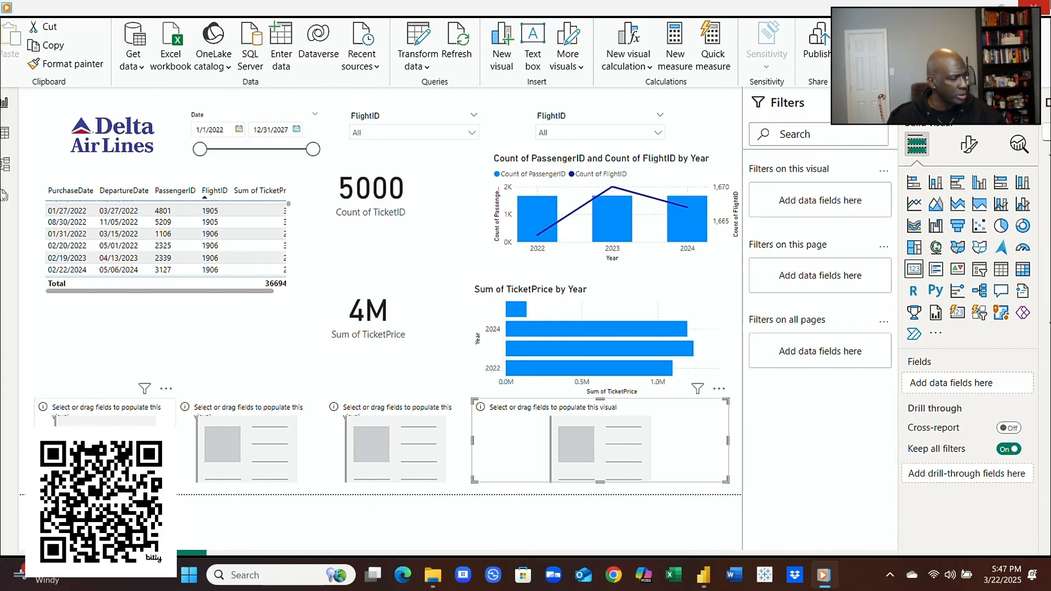
Step: Fill the four empty cards, in row order, with the Open, Low, High and Close fields from DeltaStockData
{"action": "left_click", "coordinate": [106, 449]}
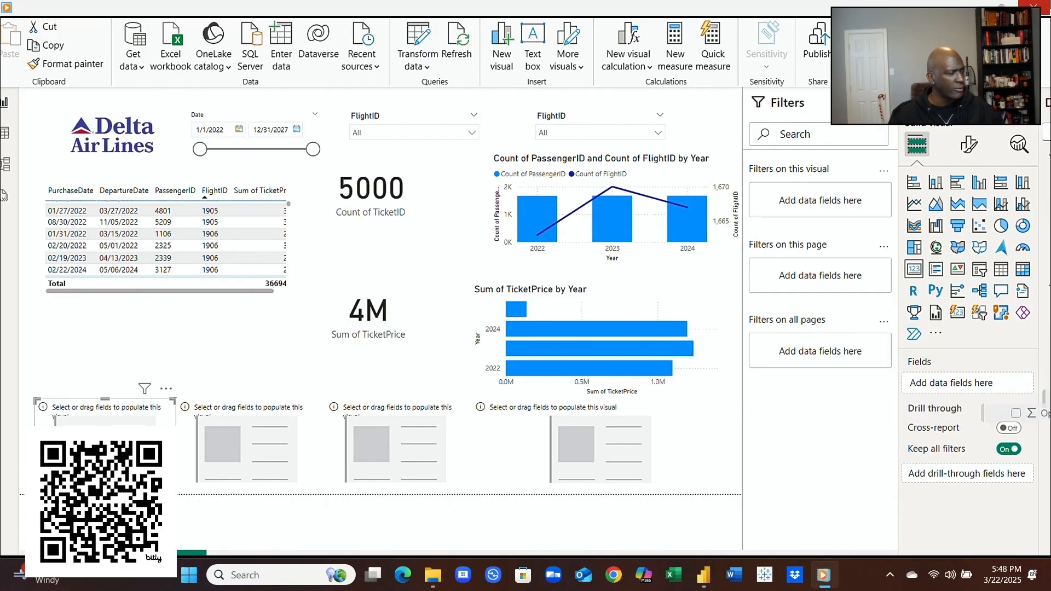
{"action": "left_click_drag", "start_coordinate": [1010, 414], "coordinate": [164, 438]}
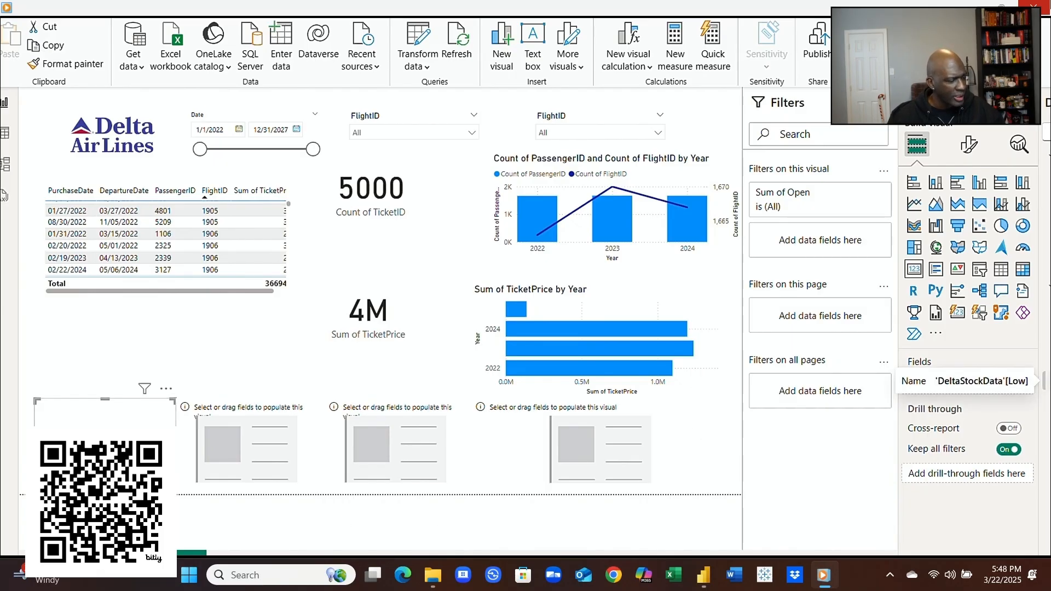
{"action": "left_click_drag", "start_coordinate": [930, 381], "coordinate": [267, 450]}
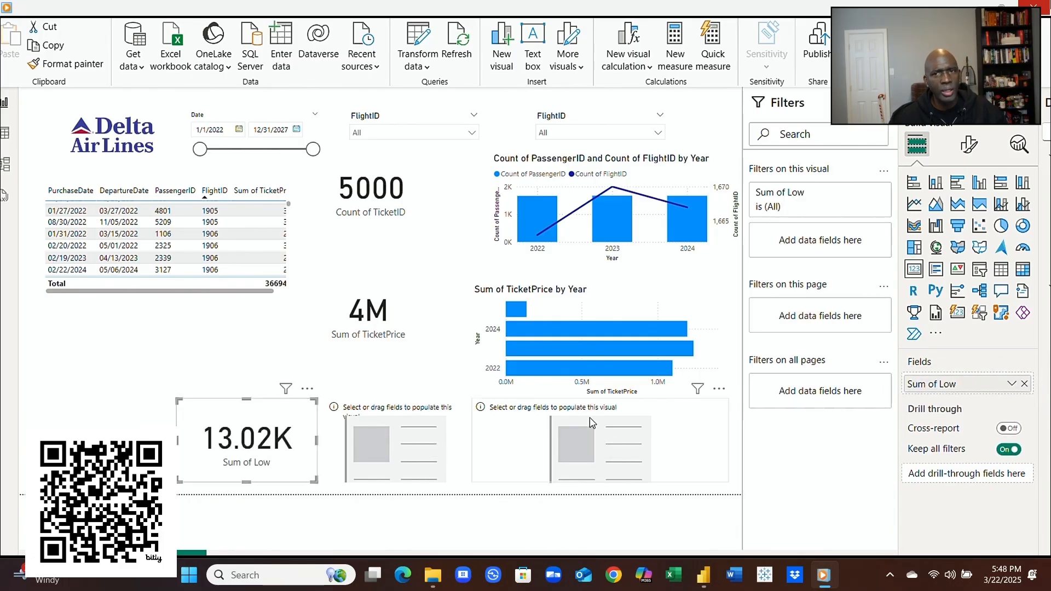
{"action": "left_click", "coordinate": [379, 437]}
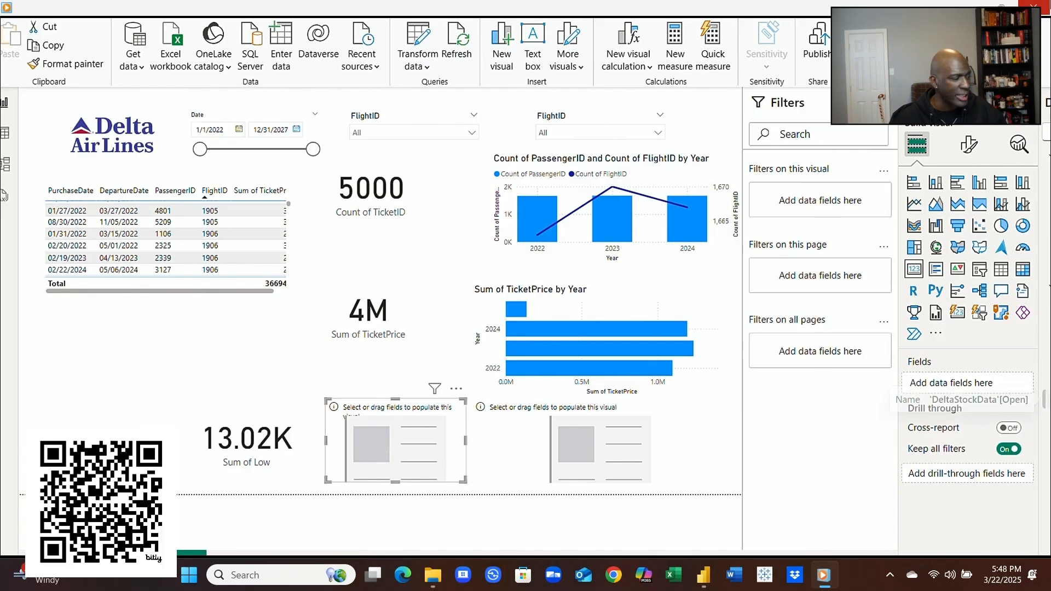
{"action": "left_click_drag", "start_coordinate": [1045, 375], "coordinate": [392, 448]}
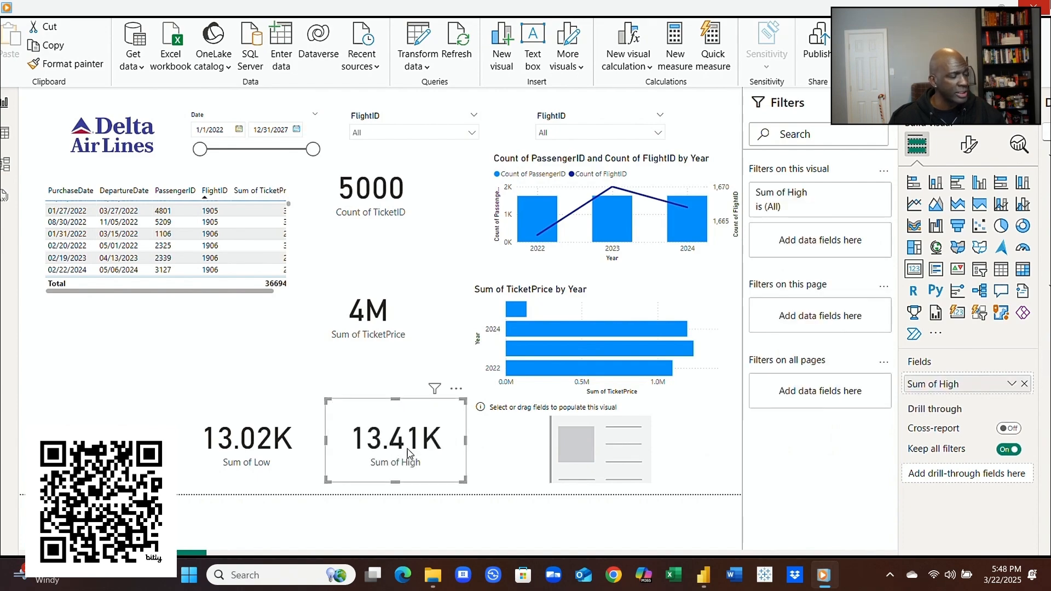
{"action": "left_click", "coordinate": [611, 460]}
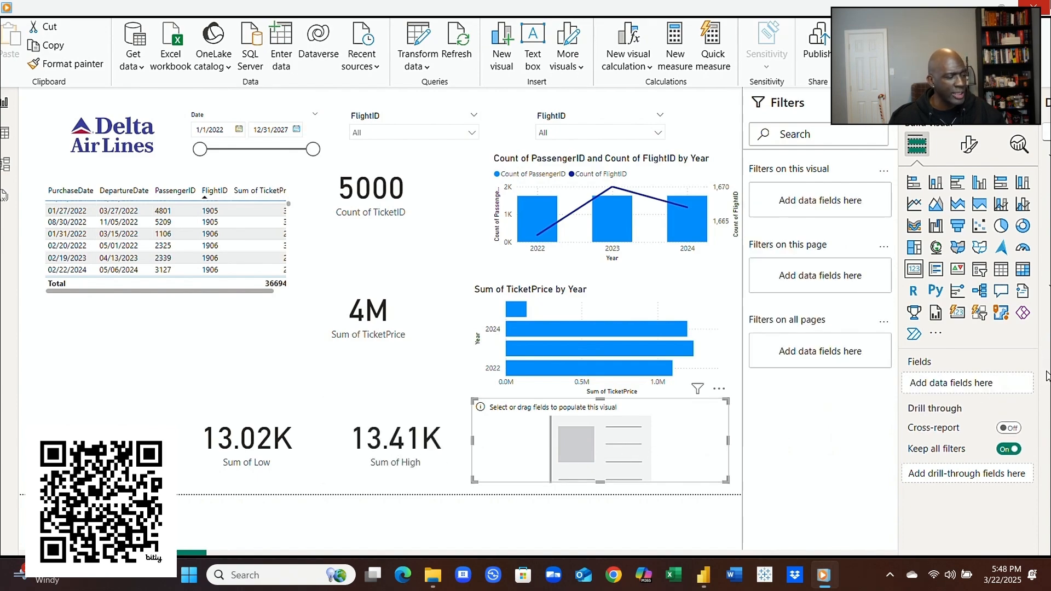
{"action": "left_click_drag", "start_coordinate": [1045, 328], "coordinate": [610, 442]}
Step: Change the aggregation of the Open and Low cards to Average
{"action": "left_click", "coordinate": [105, 450]}
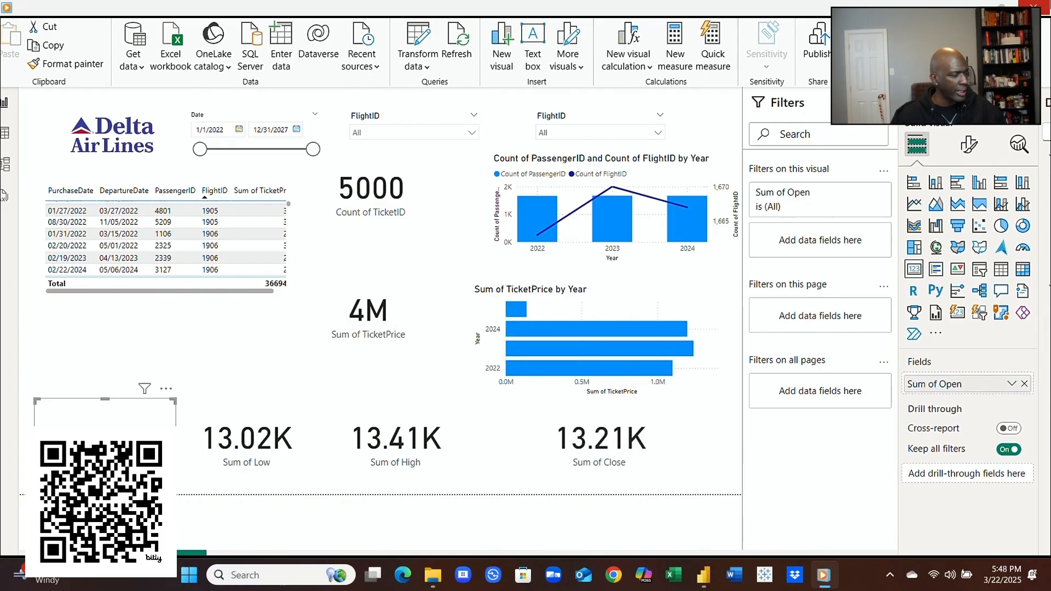
{"action": "left_click", "coordinate": [1012, 384]}
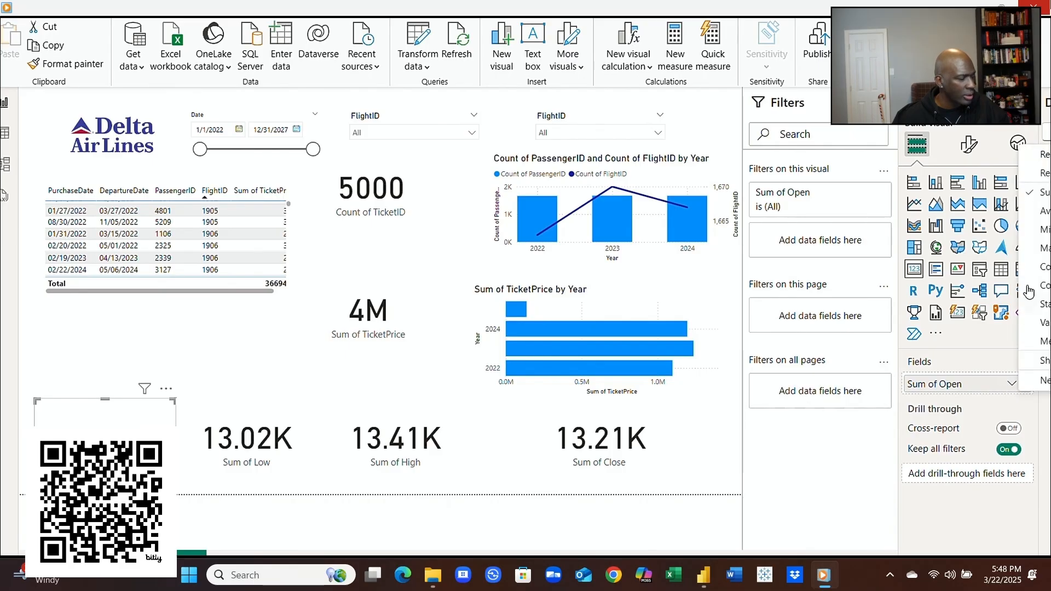
{"action": "left_click", "coordinate": [1040, 212]}
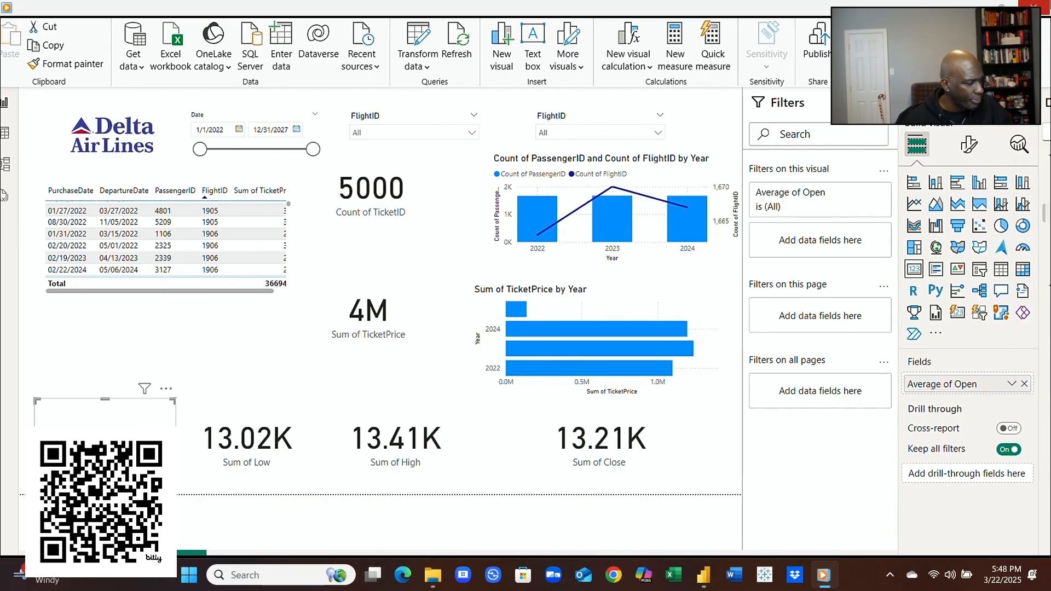
{"action": "left_click", "coordinate": [271, 469]}
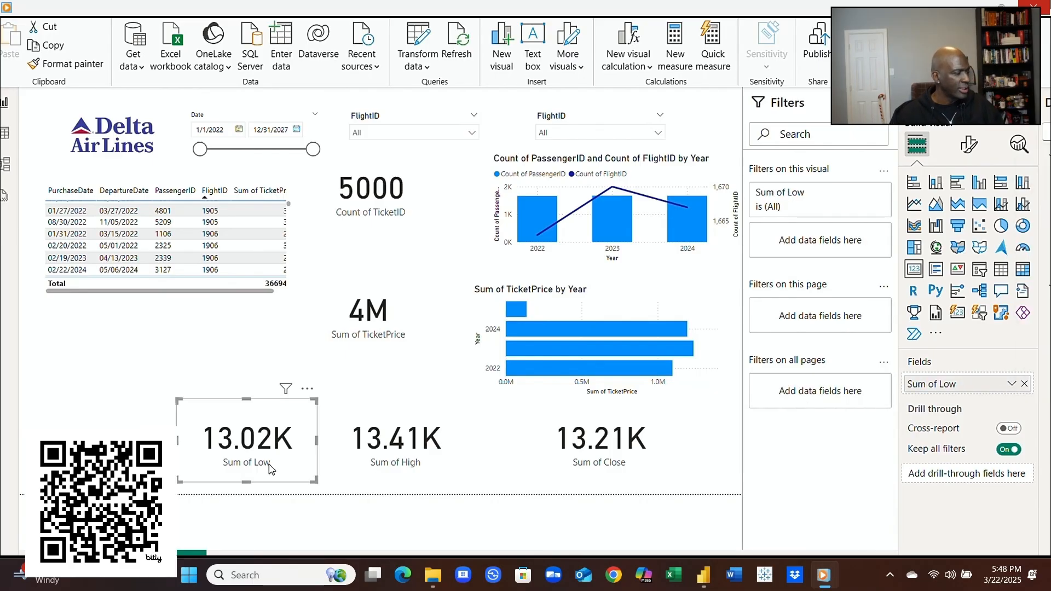
{"action": "left_click", "coordinate": [1012, 384]}
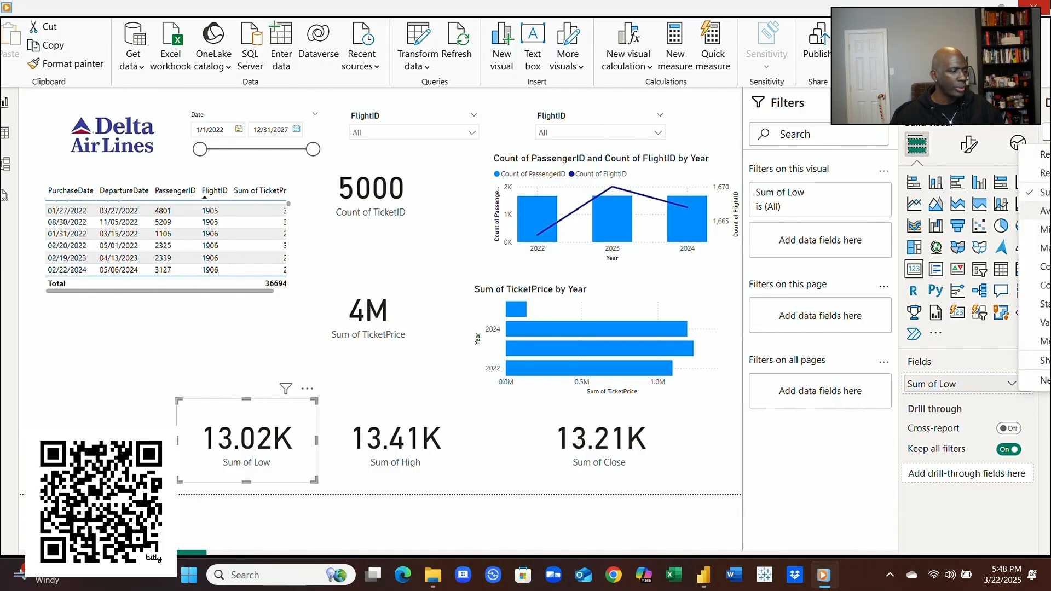
{"action": "left_click", "coordinate": [1043, 211]}
Step: Change the aggregation of the High and Close cards to Average
{"action": "left_click", "coordinate": [434, 443]}
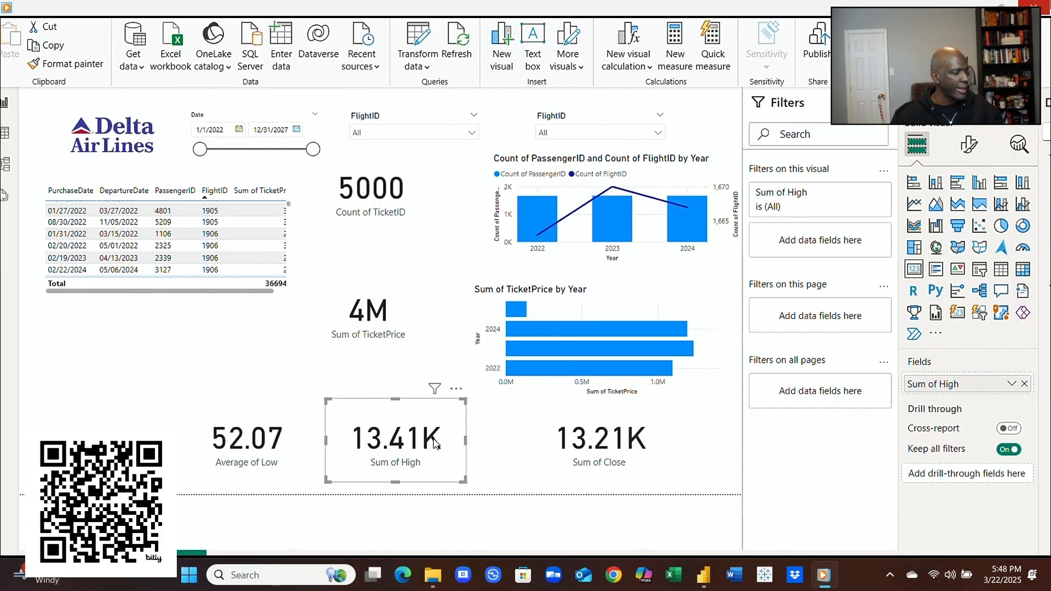
{"action": "left_click", "coordinate": [1012, 384]}
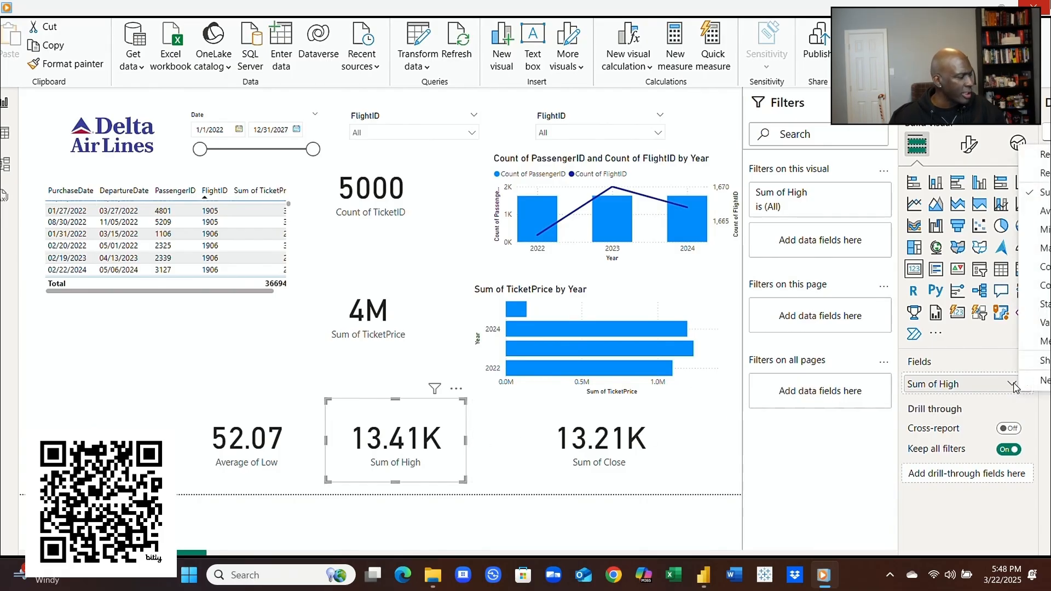
{"action": "left_click", "coordinate": [1046, 213]}
{"action": "left_click", "coordinate": [606, 458]}
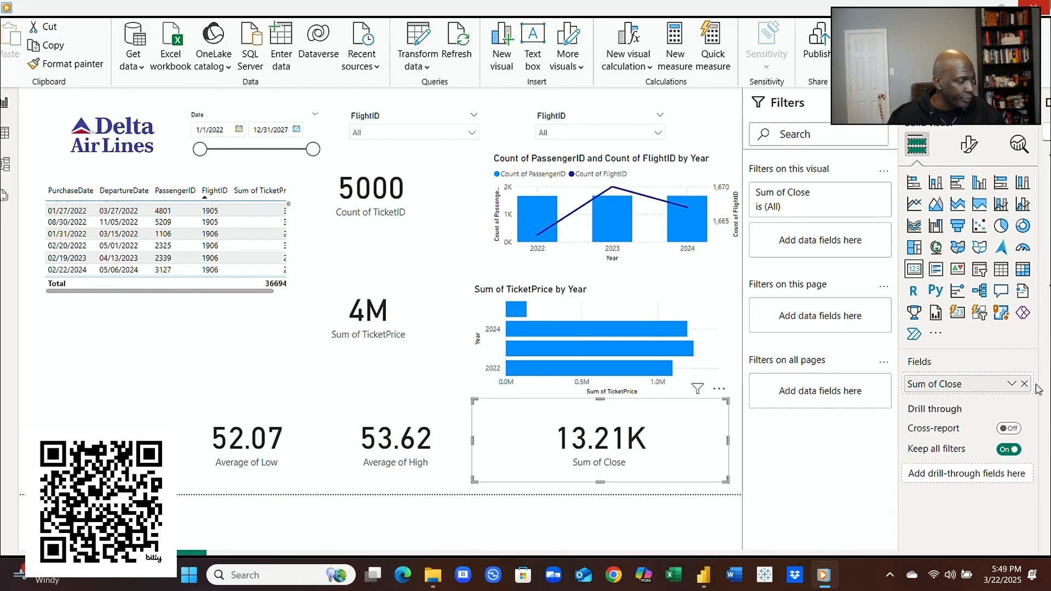
{"action": "left_click", "coordinate": [1011, 383]}
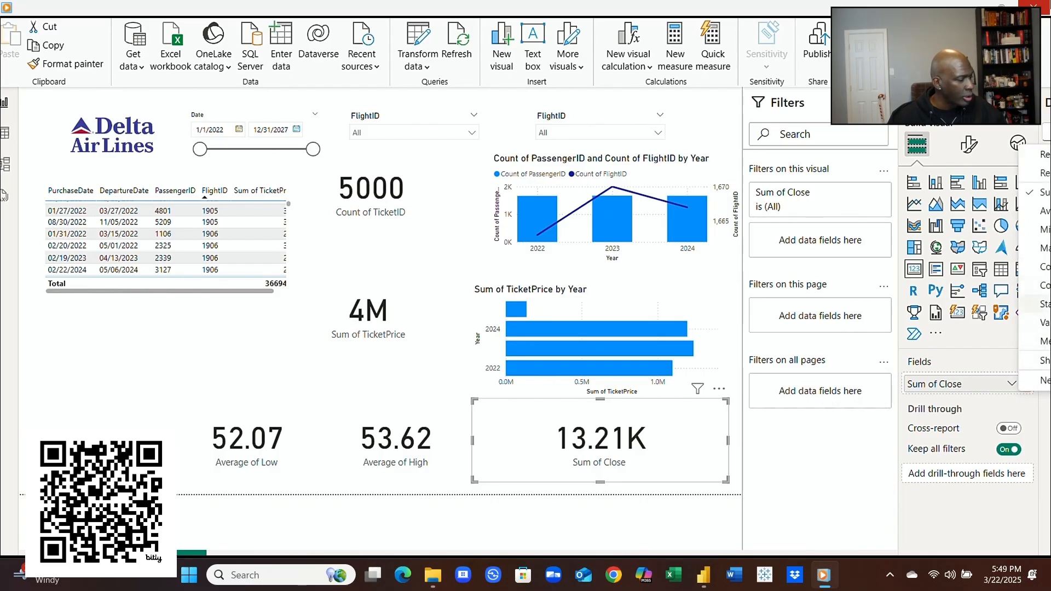
{"action": "left_click", "coordinate": [1042, 211]}
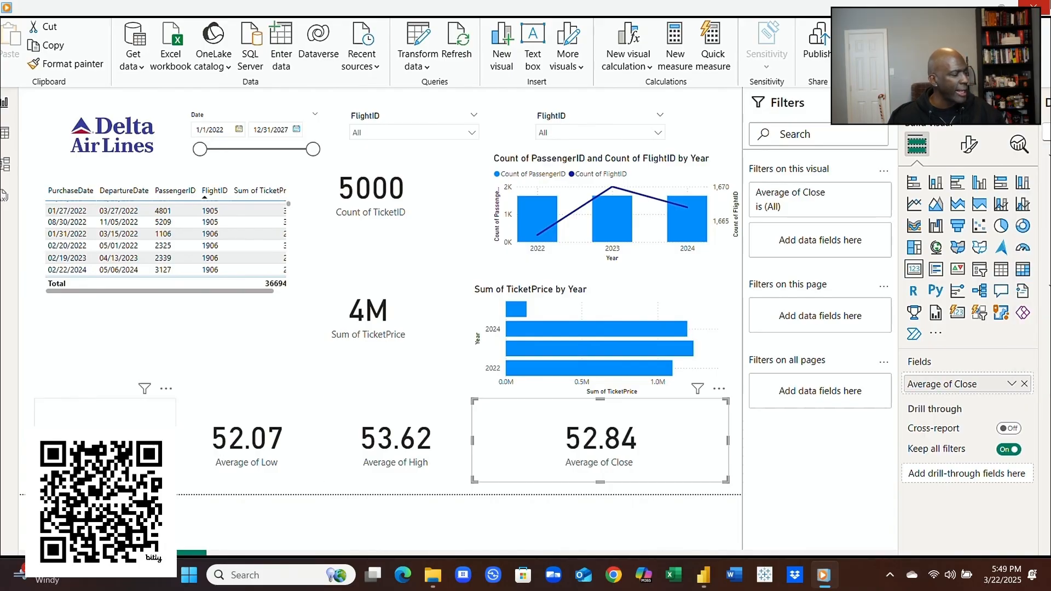
Step: Rename the averaged fields of the first two stock cards as Open and Low
{"action": "left_click", "coordinate": [164, 416]}
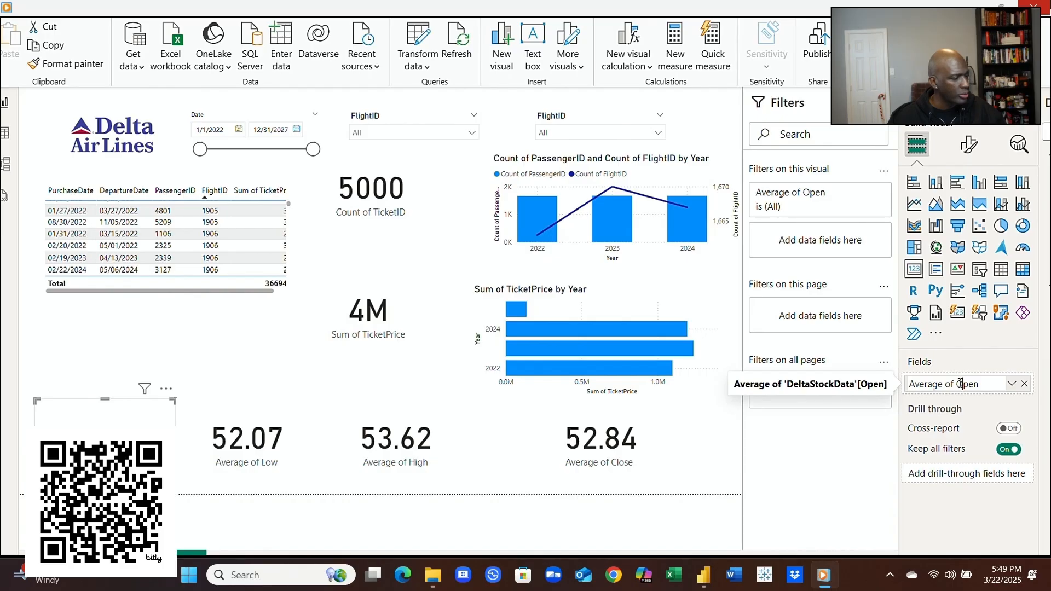
{"action": "left_click_drag", "start_coordinate": [957, 383], "coordinate": [818, 393]}
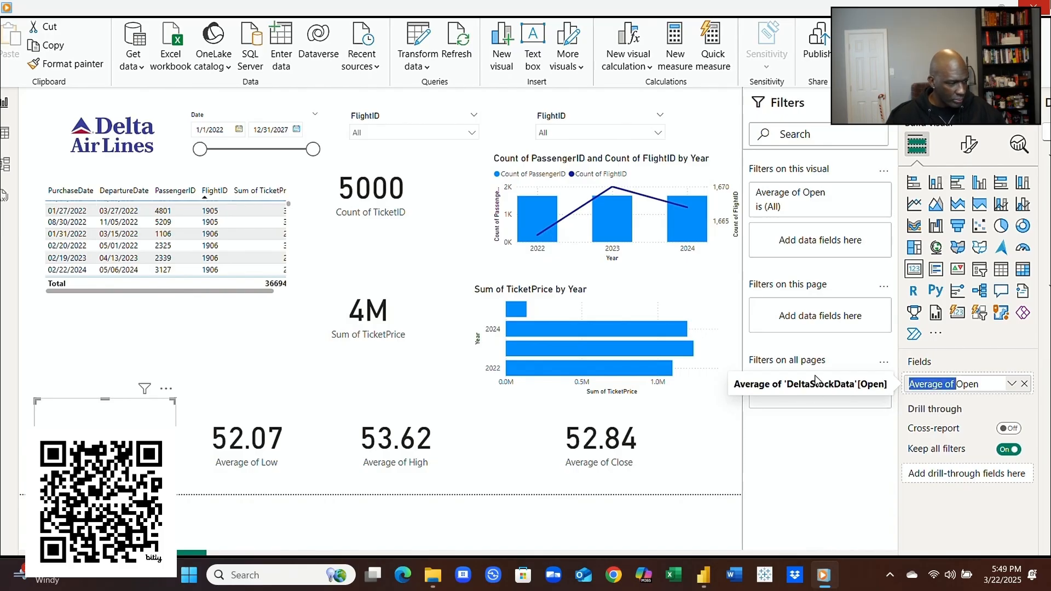
{"action": "key", "text": "BackSpace"}
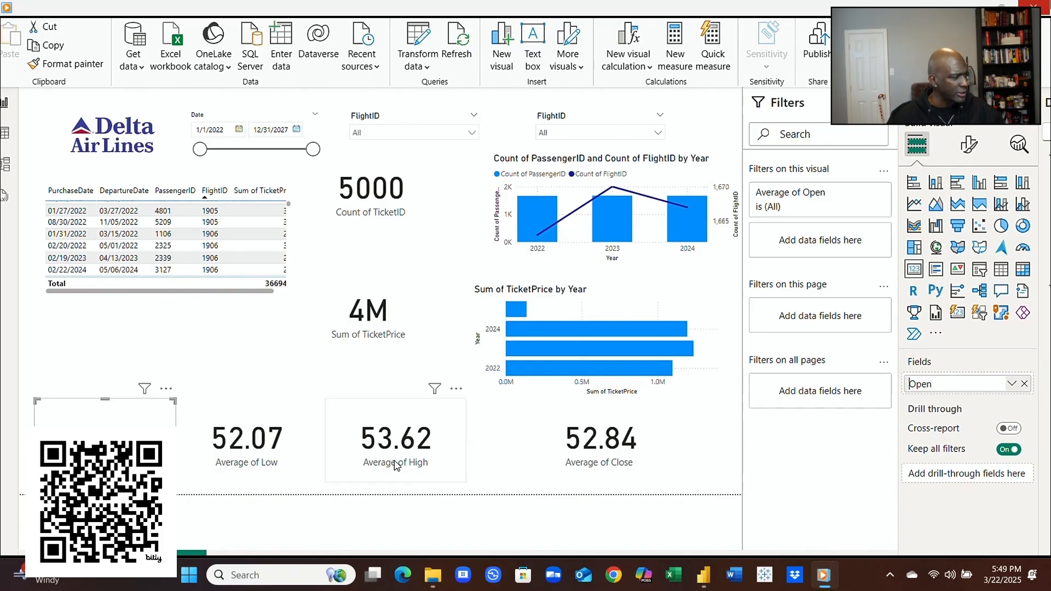
{"action": "left_click", "coordinate": [247, 442]}
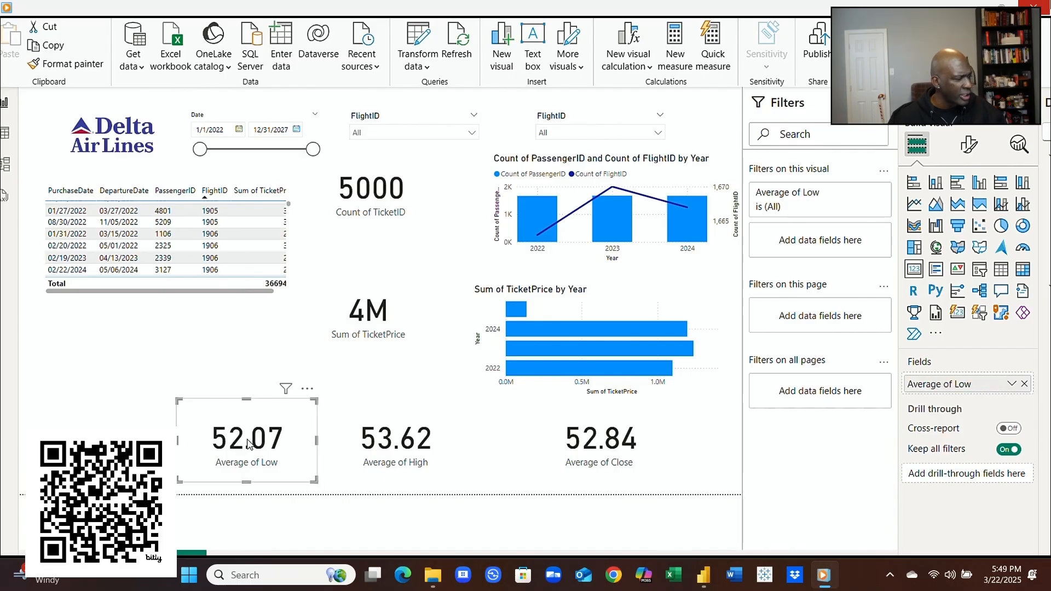
{"action": "double_click", "coordinate": [956, 386]}
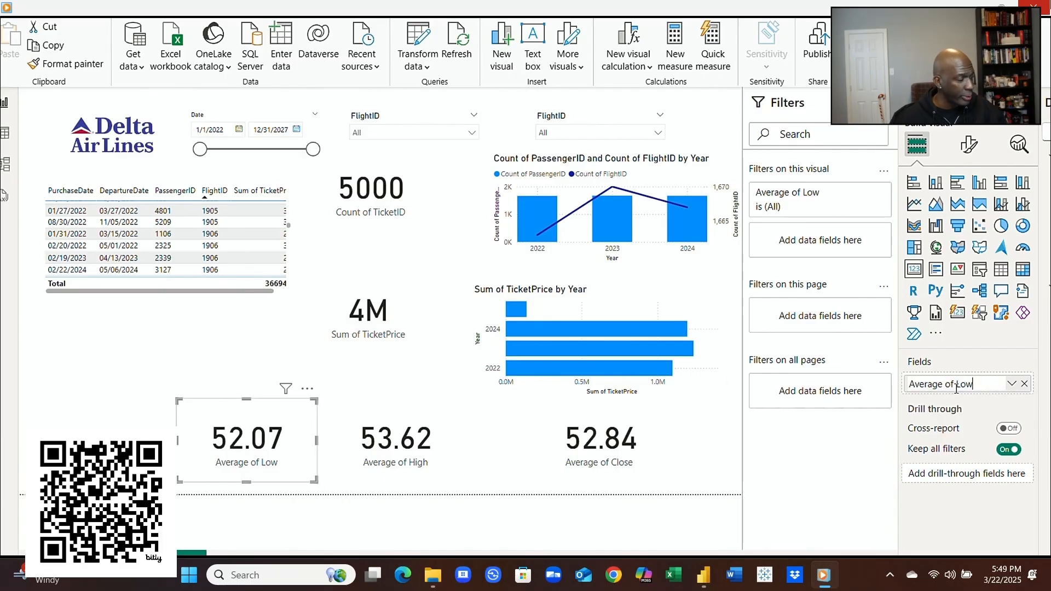
{"action": "key", "text": "shift+Home"}
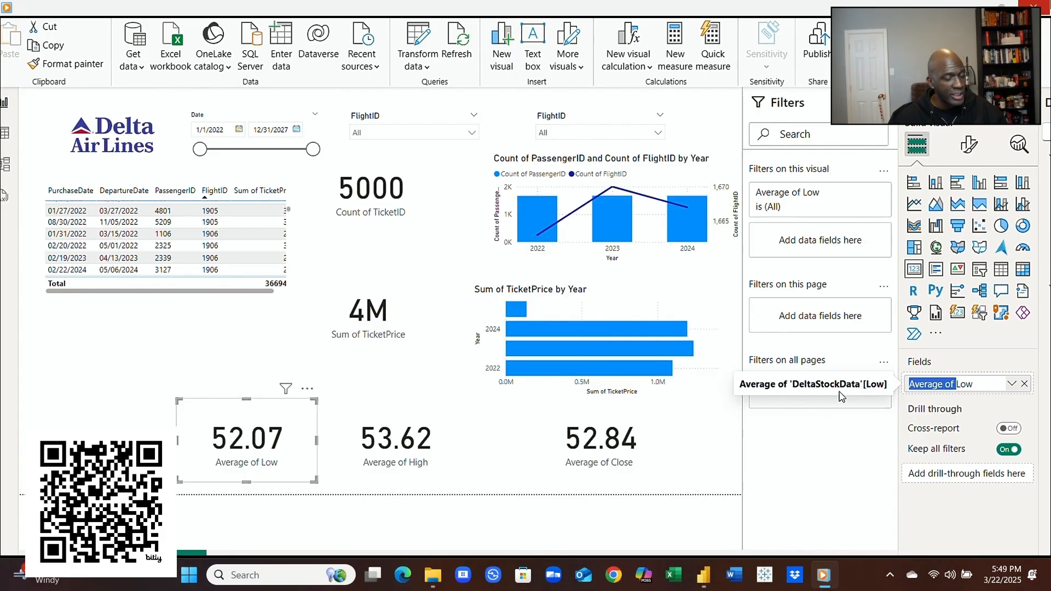
{"action": "key", "text": "BackSpace"}
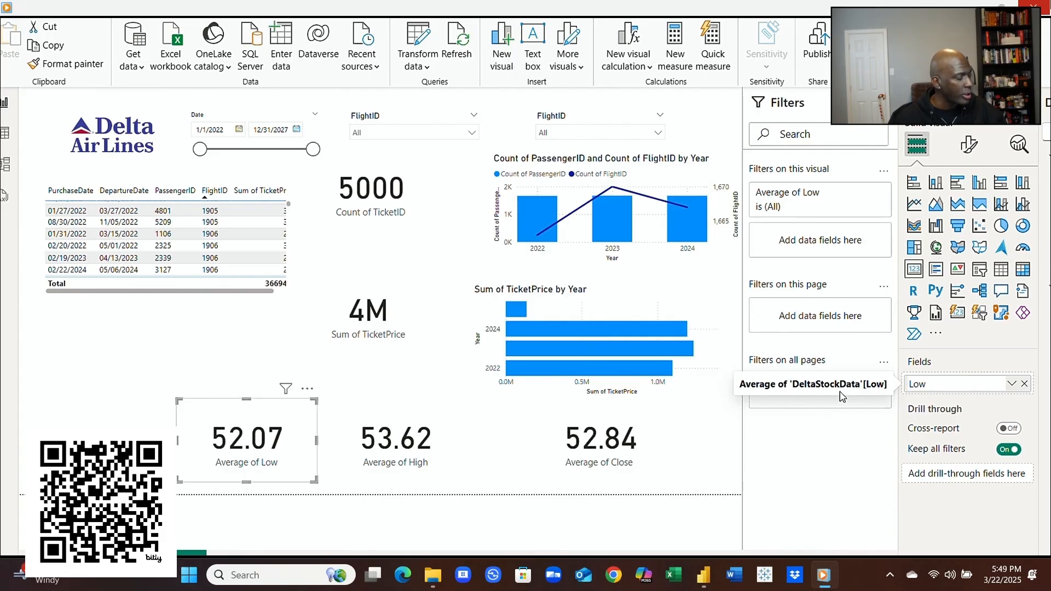
Step: Rename the averaged fields of the remaining two stock cards as High and Close
{"action": "left_click", "coordinate": [392, 443]}
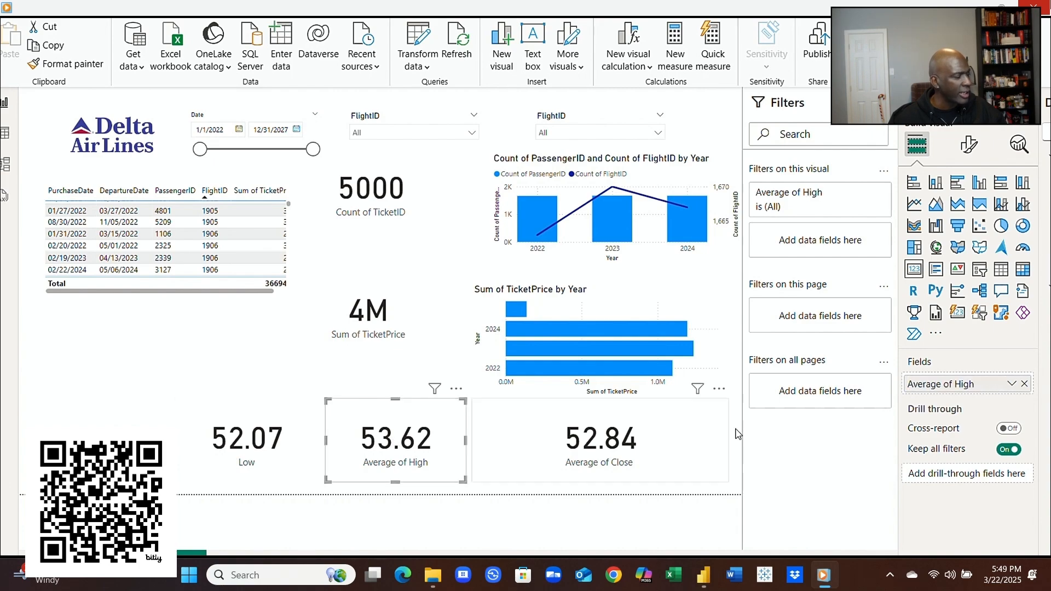
{"action": "double_click", "coordinate": [958, 389]}
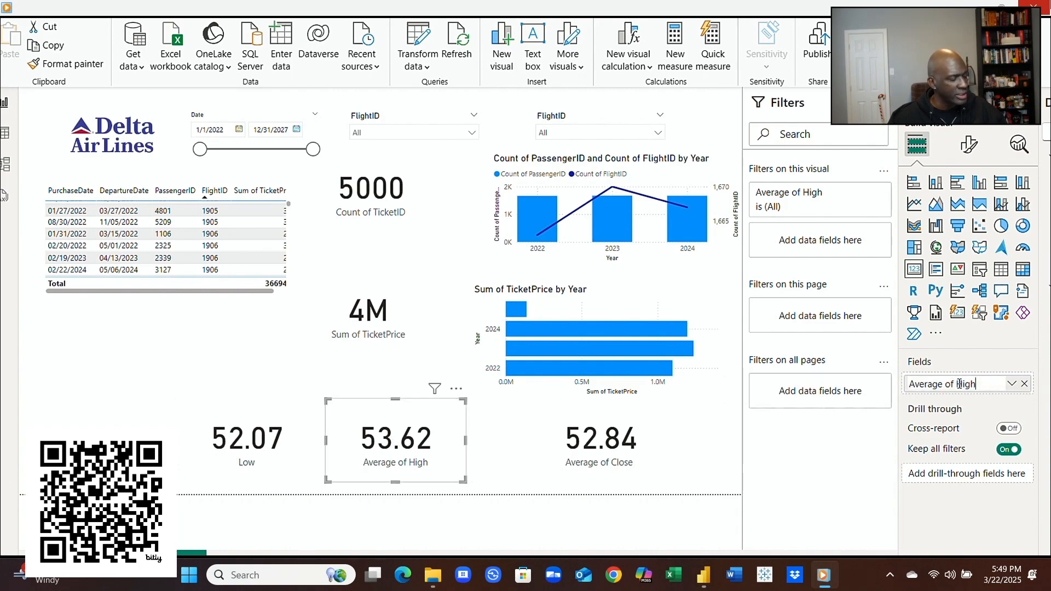
{"action": "left_click_drag", "start_coordinate": [956, 385], "coordinate": [823, 388]}
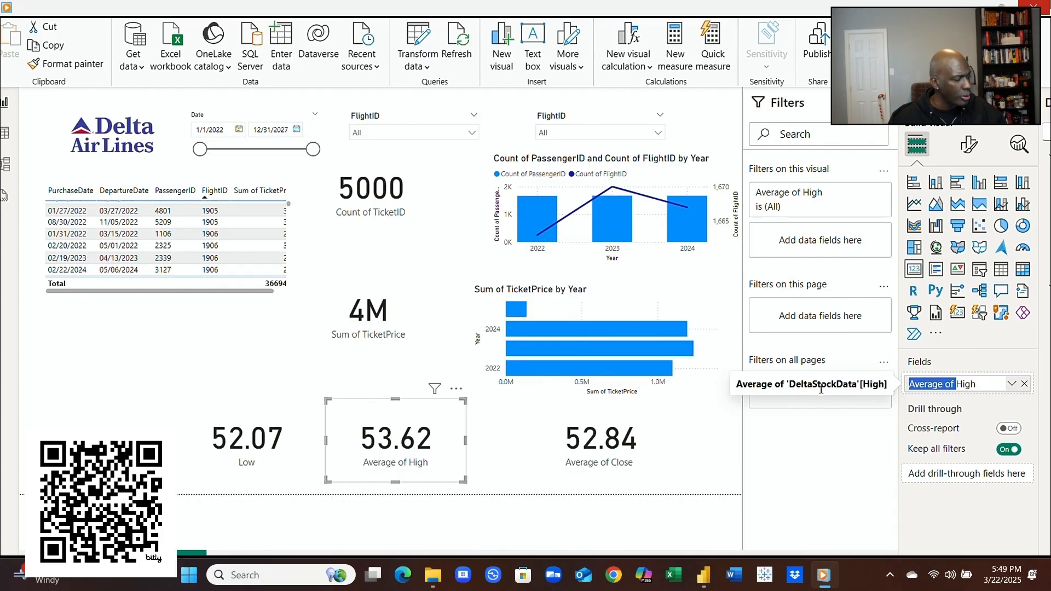
{"action": "key", "text": "BackSpace"}
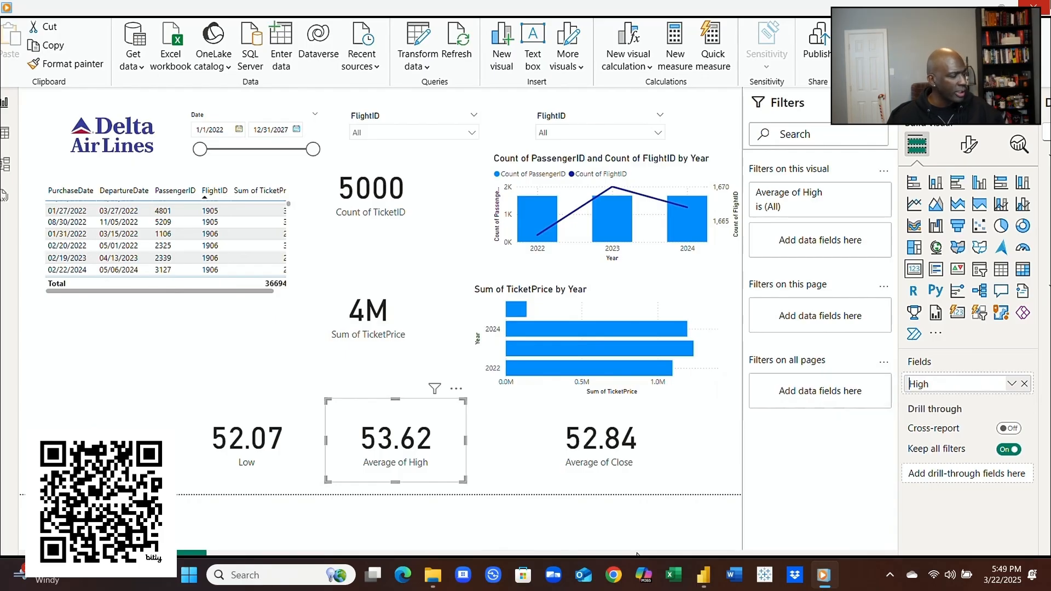
{"action": "left_click", "coordinate": [672, 416]}
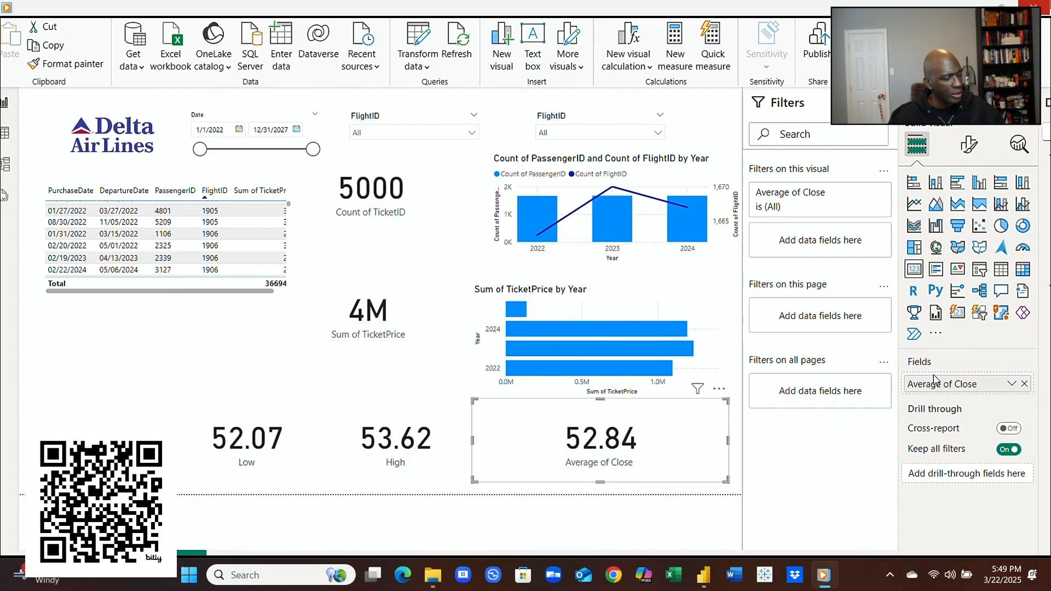
{"action": "double_click", "coordinate": [957, 383]}
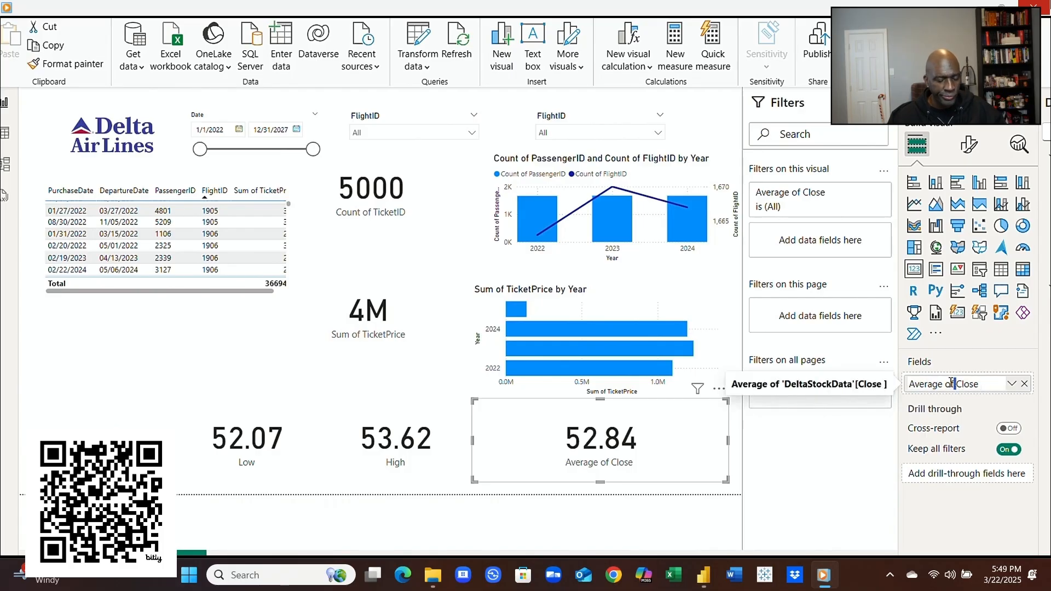
{"action": "left_click_drag", "start_coordinate": [957, 383], "coordinate": [824, 383]}
{"action": "key", "text": "BackSpace"}
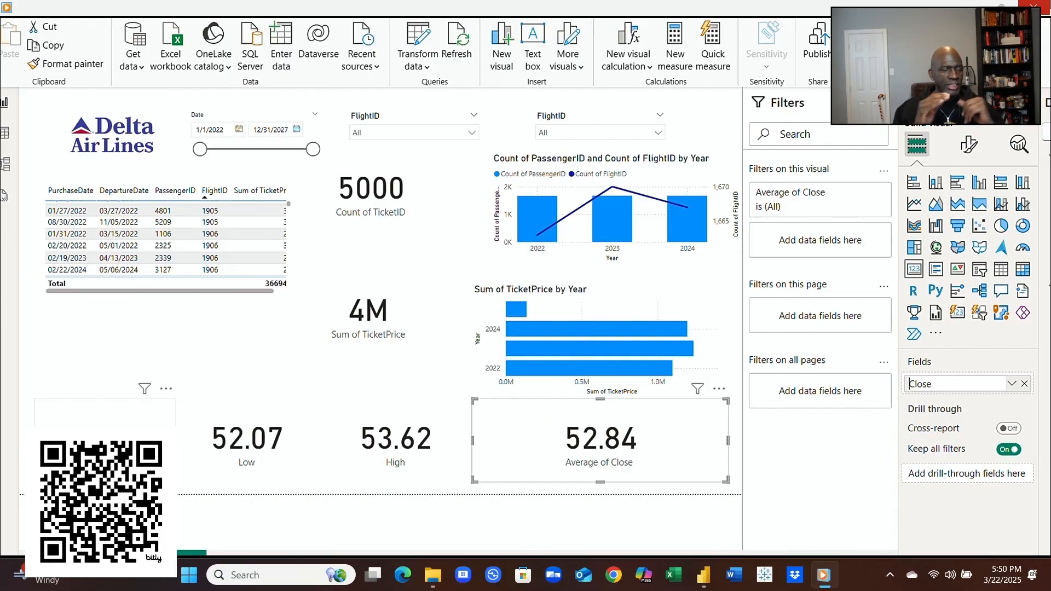
Step: Narrow the Open, Low, High and Close cards to free up space at the end of their row
{"action": "left_click", "coordinate": [109, 454]}
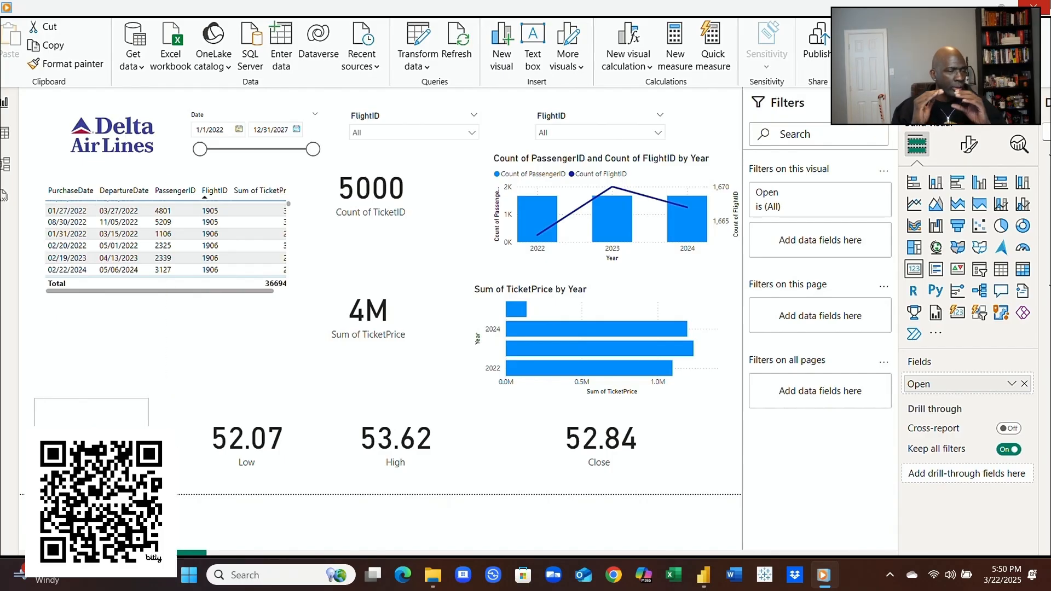
{"action": "left_click", "coordinate": [252, 438]}
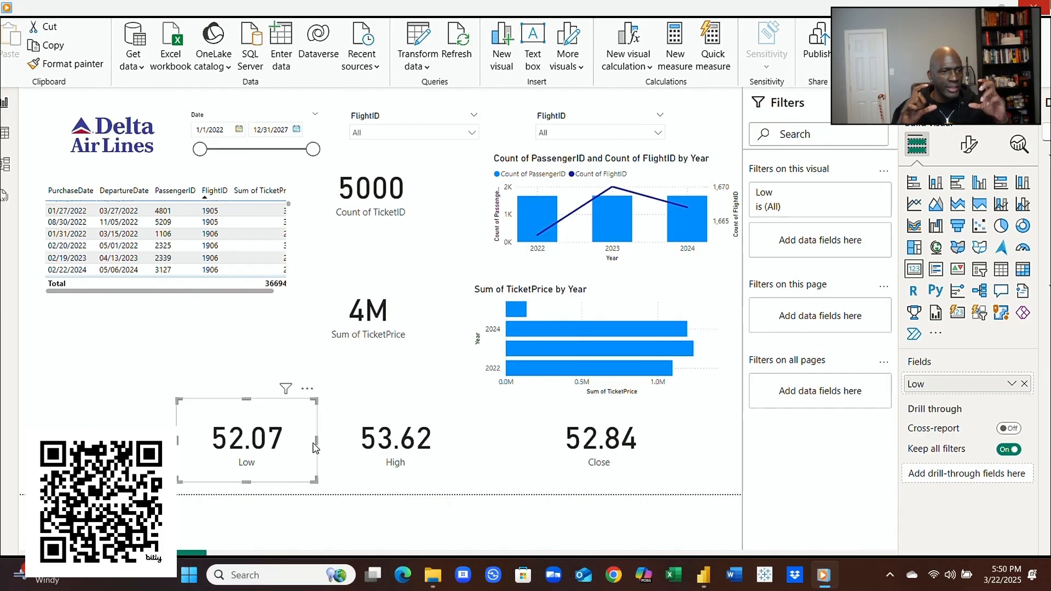
{"action": "left_click_drag", "start_coordinate": [315, 448], "coordinate": [269, 446]}
{"action": "left_click", "coordinate": [416, 441]}
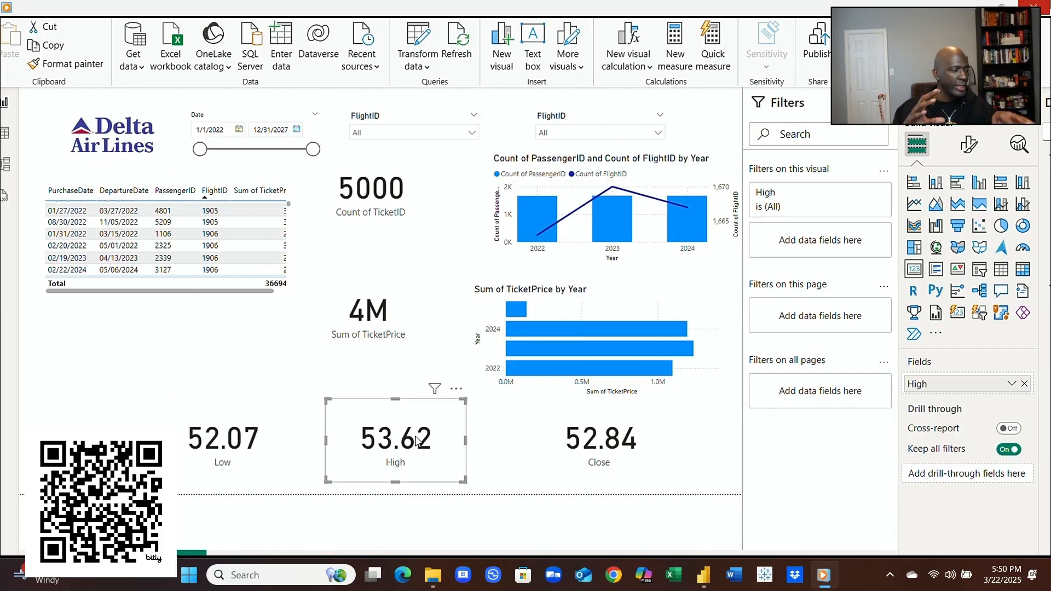
{"action": "left_click_drag", "start_coordinate": [466, 441], "coordinate": [411, 444]}
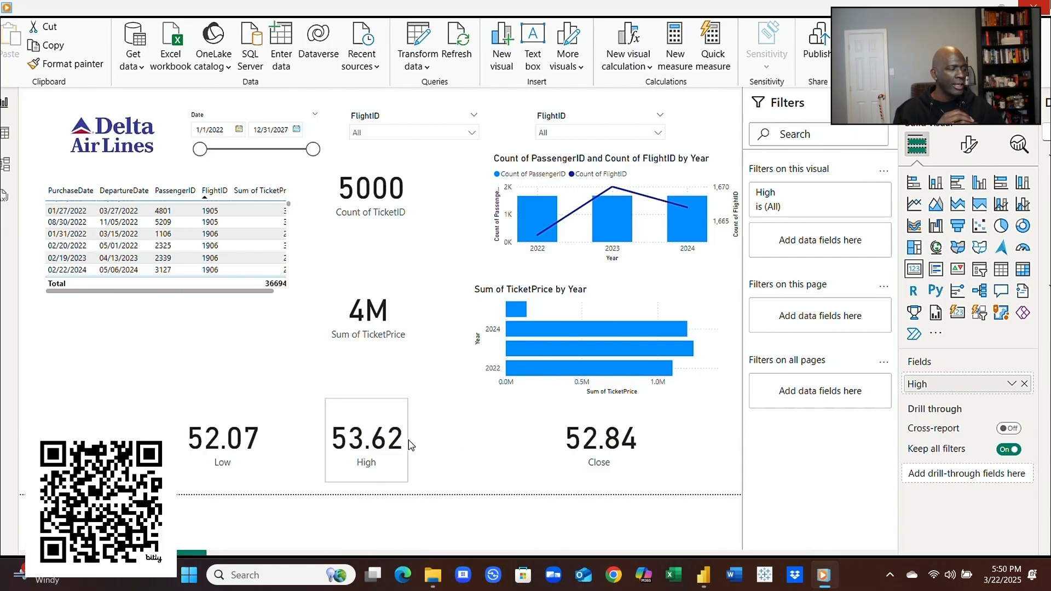
{"action": "left_click", "coordinate": [596, 430]}
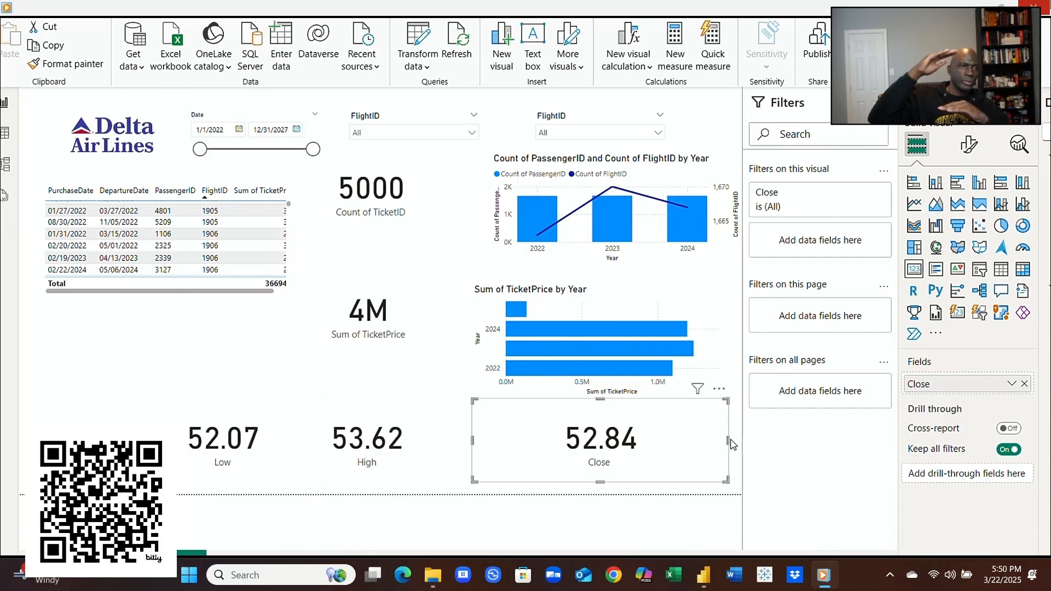
{"action": "left_click_drag", "start_coordinate": [727, 441], "coordinate": [541, 428]}
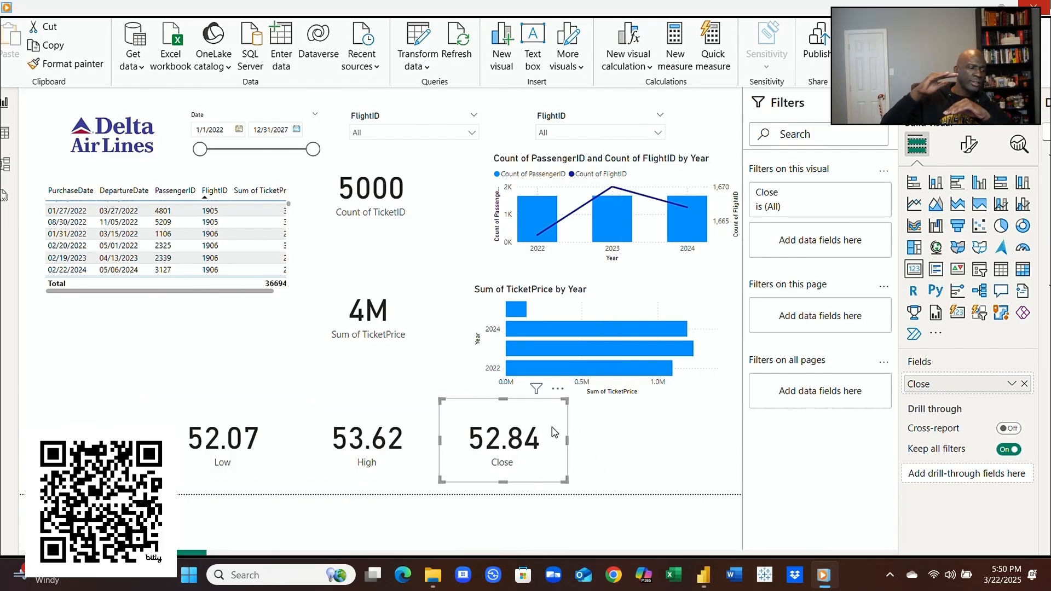
Step: Place a copy of the High card after the Close card and replace its field with Volume
{"action": "left_click", "coordinate": [393, 425]}
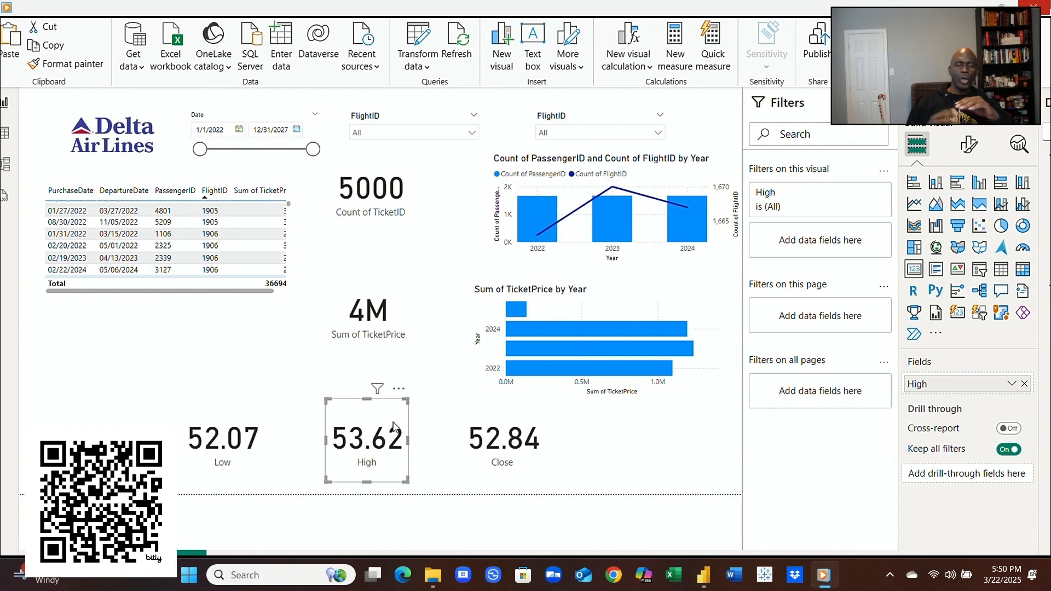
{"action": "left_click", "coordinate": [606, 445]}
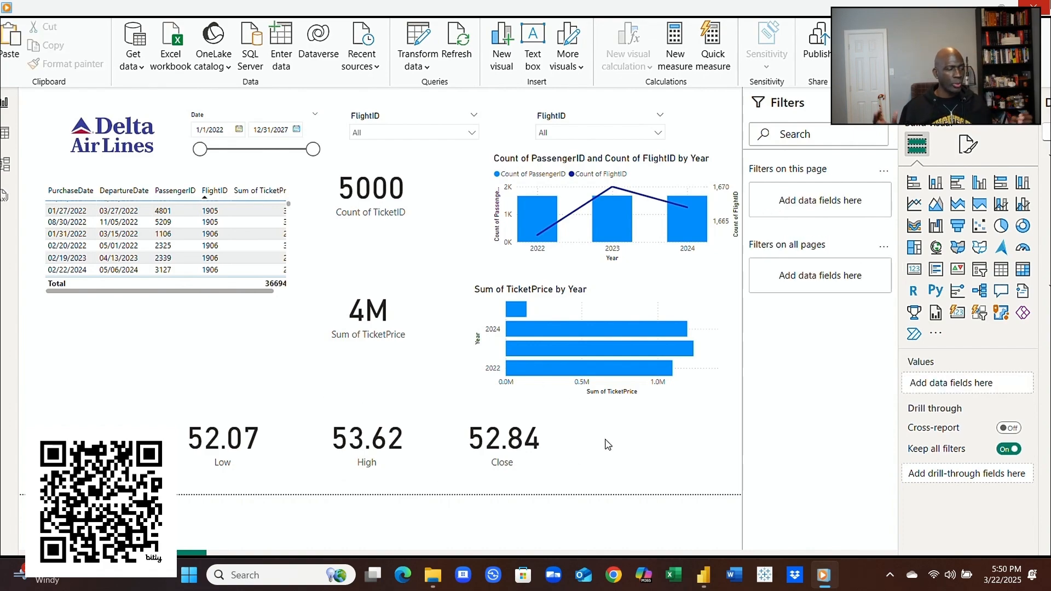
{"action": "key", "text": "ctrl+v"}
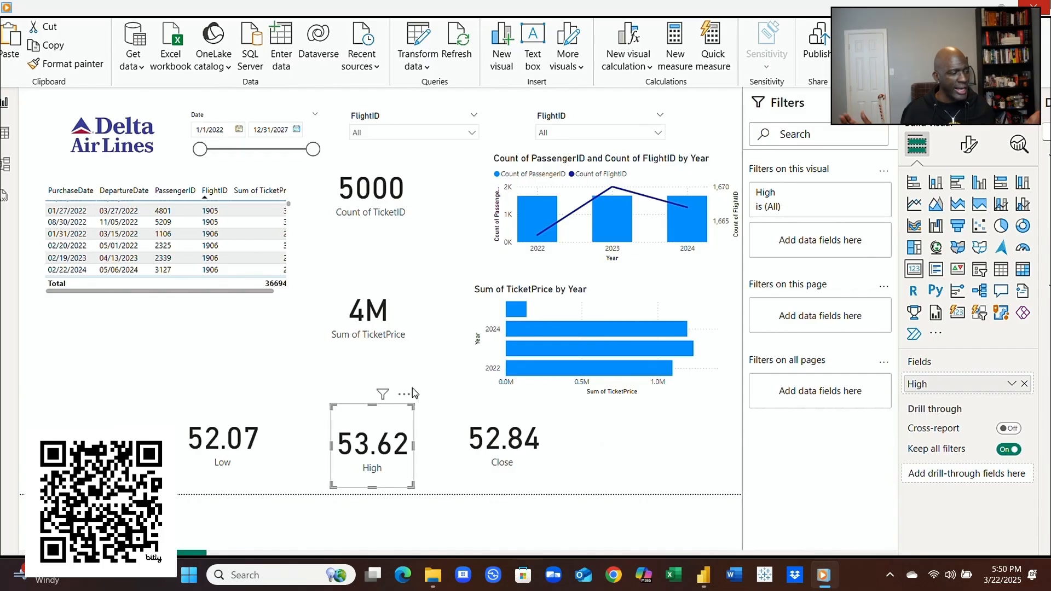
{"action": "left_click_drag", "start_coordinate": [376, 449], "coordinate": [635, 449]}
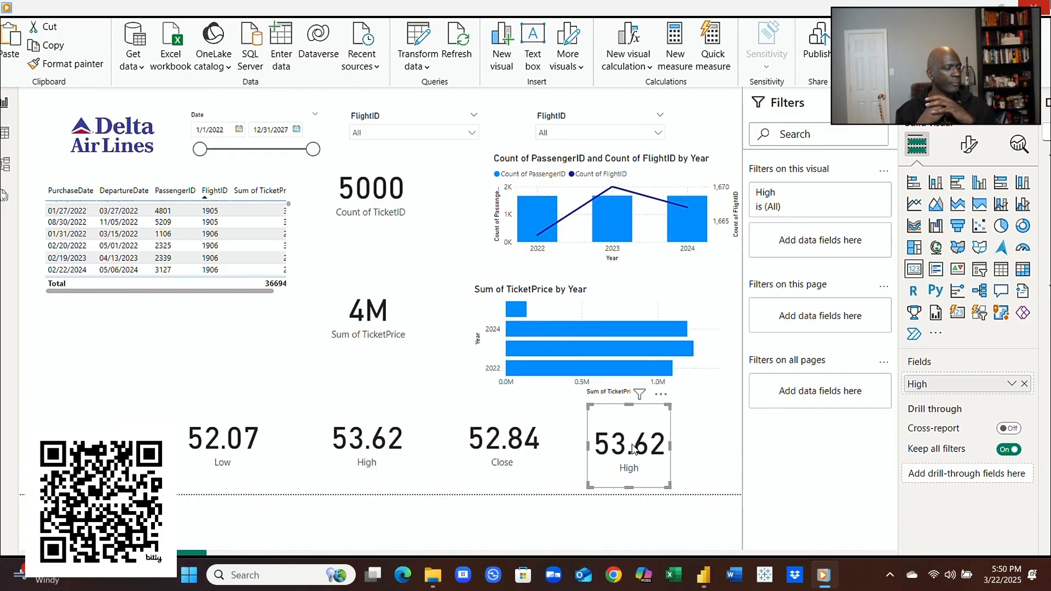
{"action": "left_click", "coordinate": [1026, 384]}
{"action": "left_click_drag", "start_coordinate": [1040, 409], "coordinate": [977, 383]}
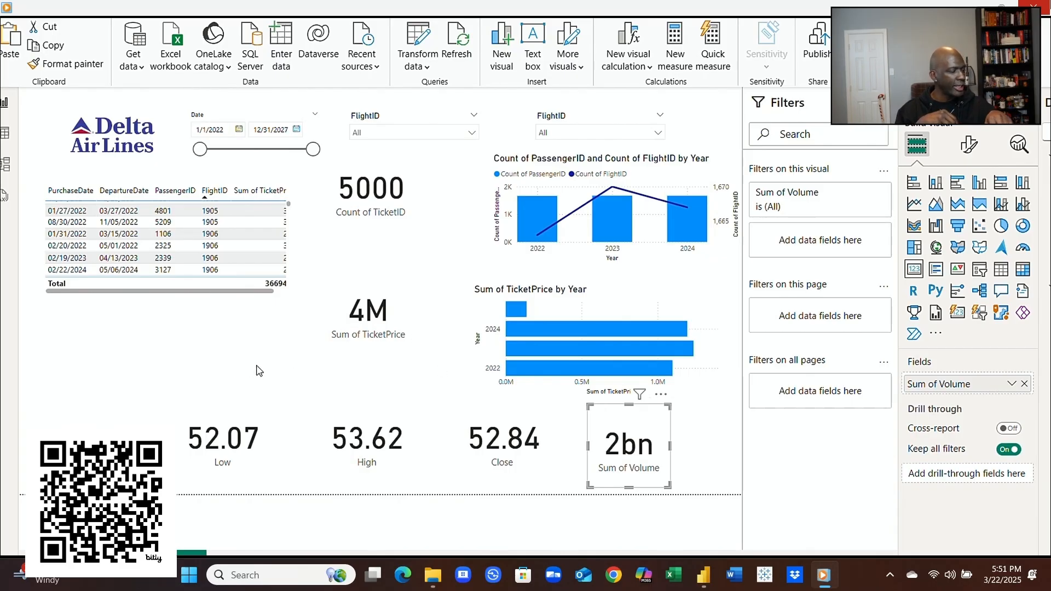
Step: Rearrange the page so the ticket table sits above the High and Close cards and the two charts stack beneath the Delta logo
{"action": "left_click", "coordinate": [241, 294]}
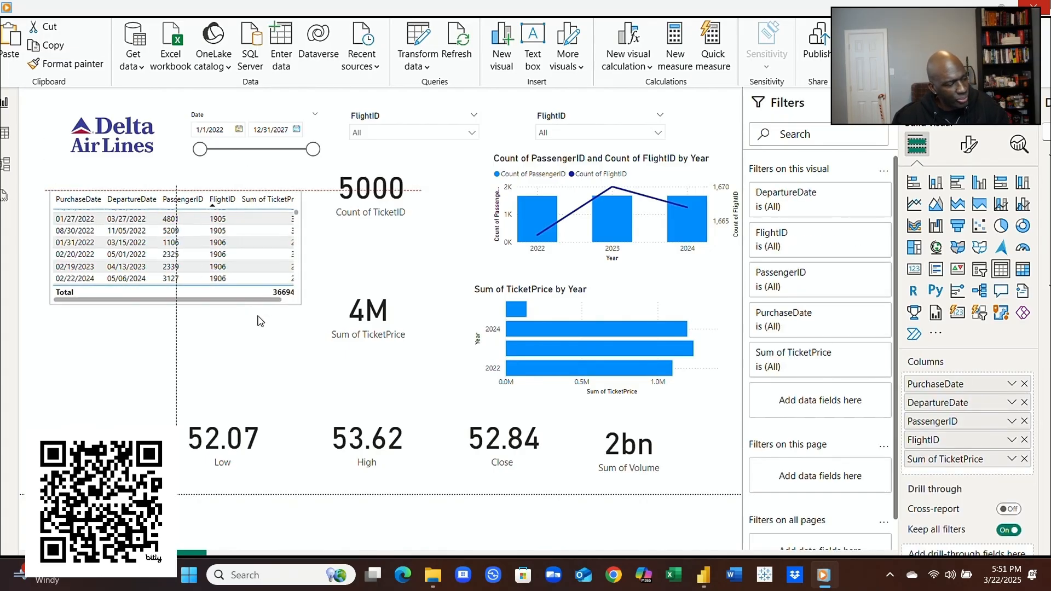
{"action": "left_click_drag", "start_coordinate": [241, 294], "coordinate": [534, 416]}
{"action": "left_click", "coordinate": [688, 173]}
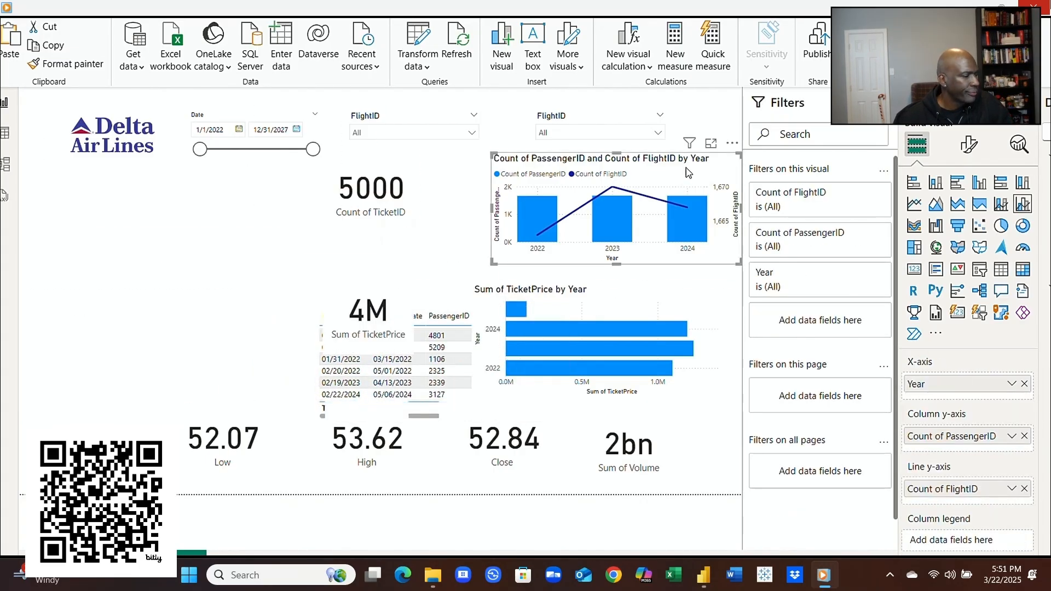
{"action": "left_click_drag", "start_coordinate": [688, 173], "coordinate": [248, 196]}
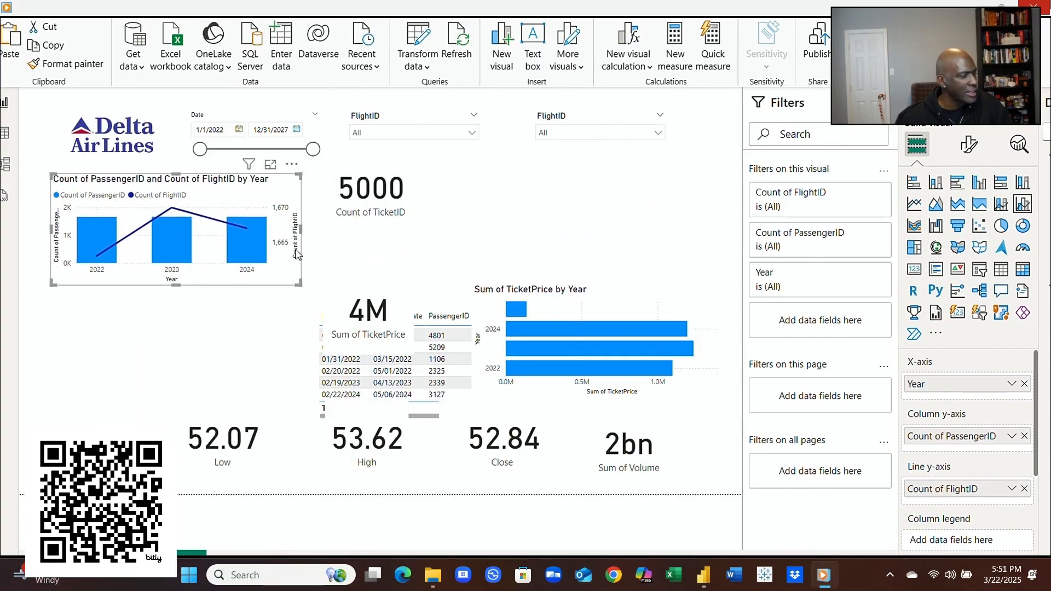
{"action": "left_click", "coordinate": [606, 299]}
{"action": "left_click_drag", "start_coordinate": [607, 299], "coordinate": [181, 309]}
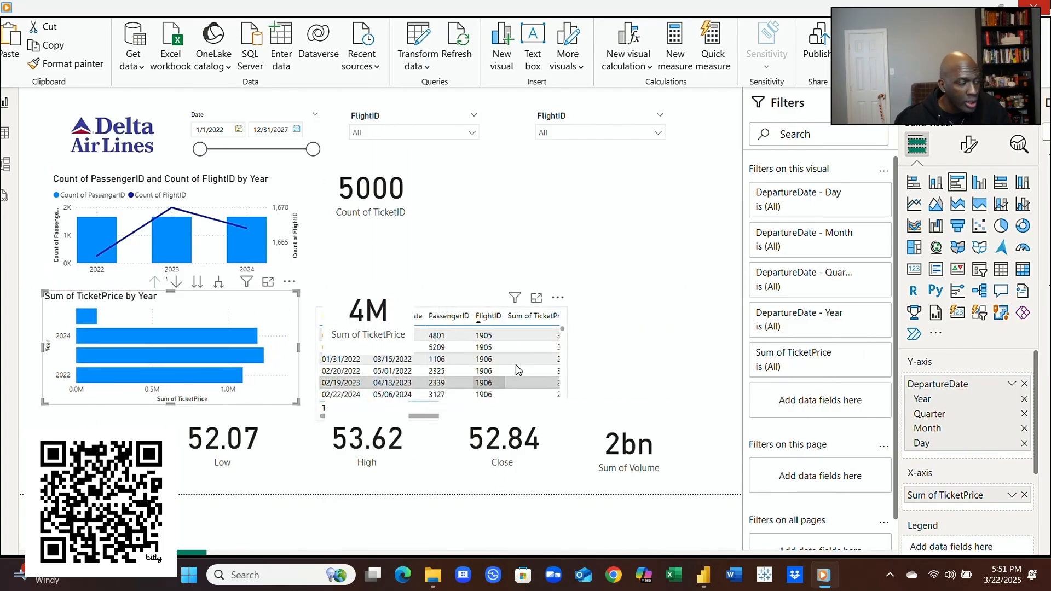
Step: Move the Sum of TicketPrice card beside the Count of TicketID card, below the second FlightID slicer
{"action": "left_click", "coordinate": [596, 256]}
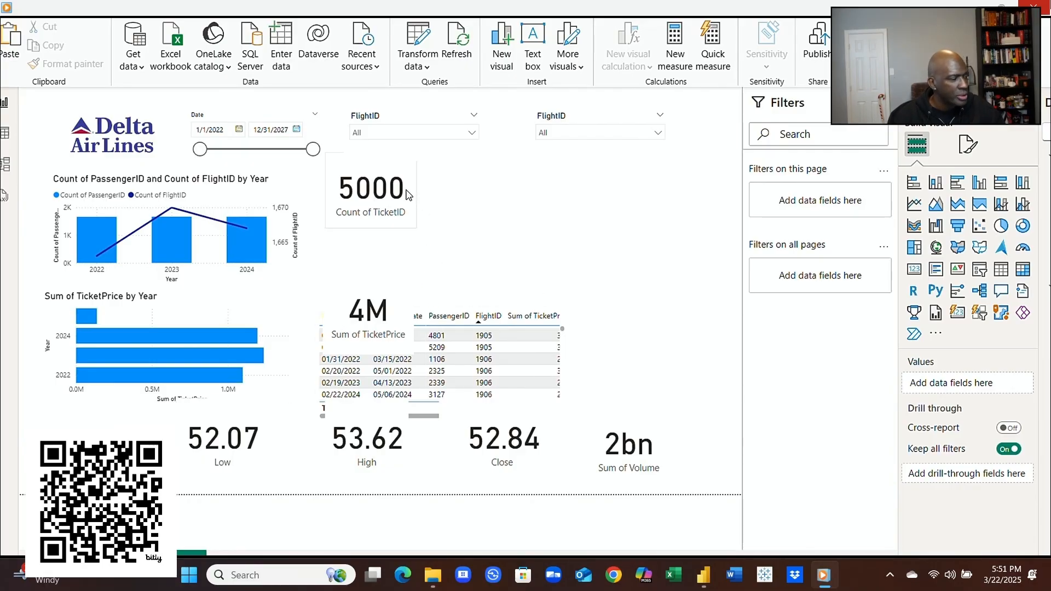
{"action": "left_click", "coordinate": [391, 298]}
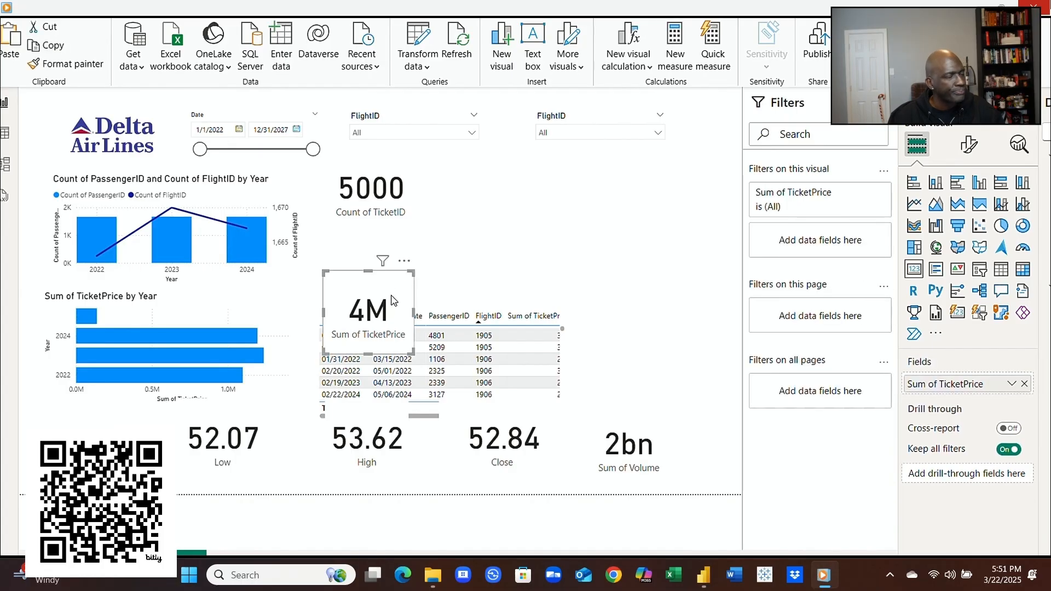
{"action": "left_click_drag", "start_coordinate": [399, 298], "coordinate": [535, 175]}
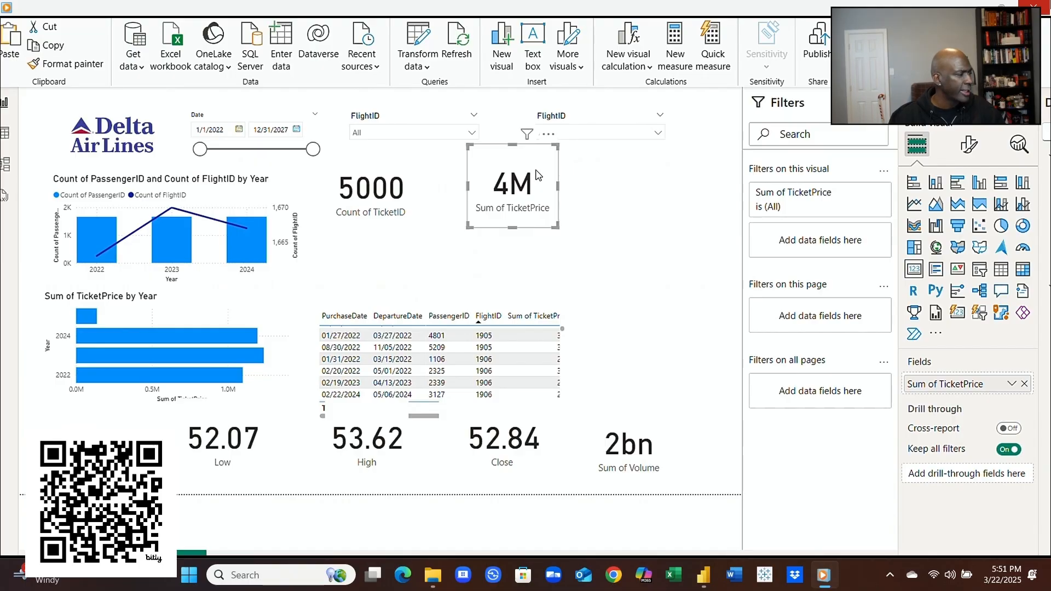
Step: Filter the report to flight 107 with the second FlightID slicer
{"action": "left_click", "coordinate": [659, 136]}
{"action": "left_click", "coordinate": [545, 194]}
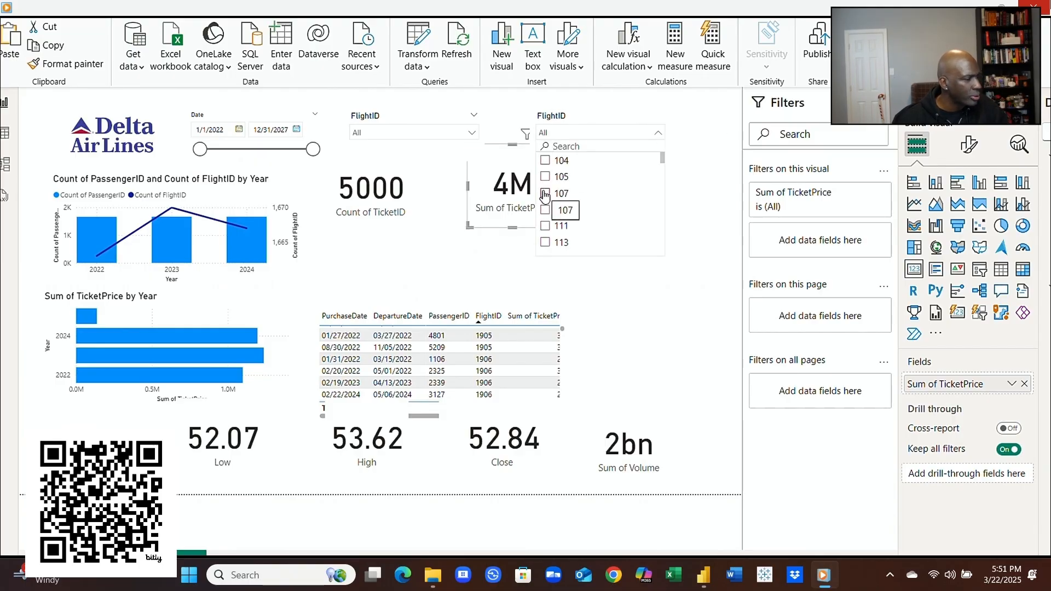
{"action": "left_click", "coordinate": [545, 193]}
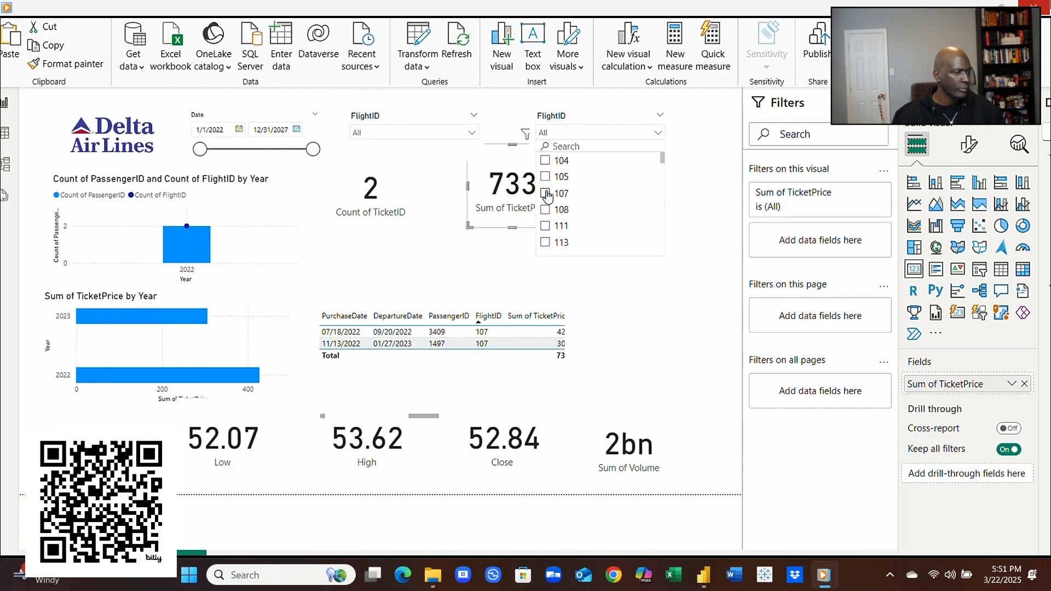
{"action": "left_click", "coordinate": [315, 157]}
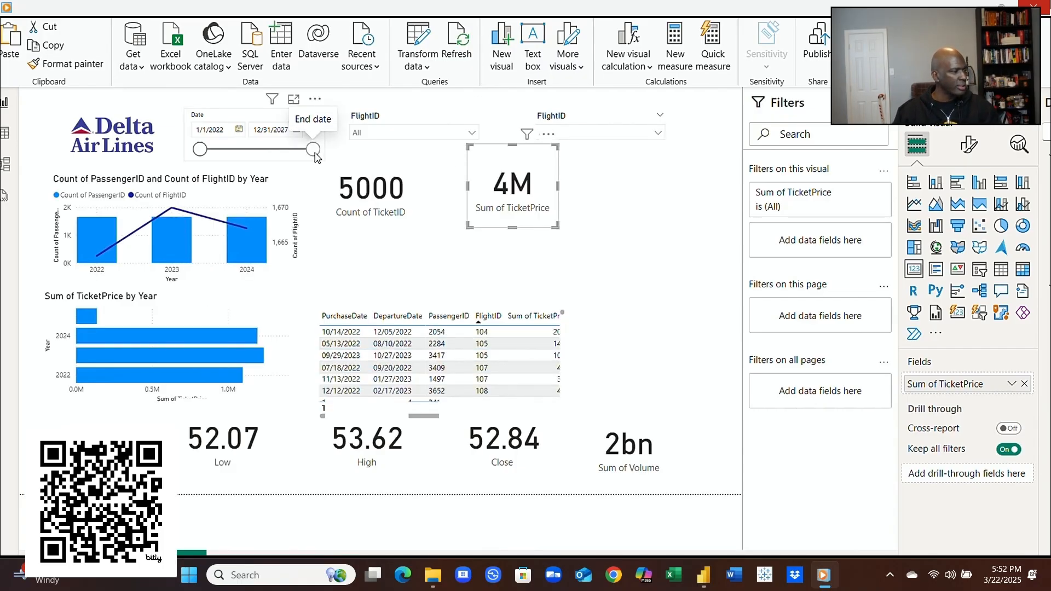
{"action": "left_click", "coordinate": [315, 157]}
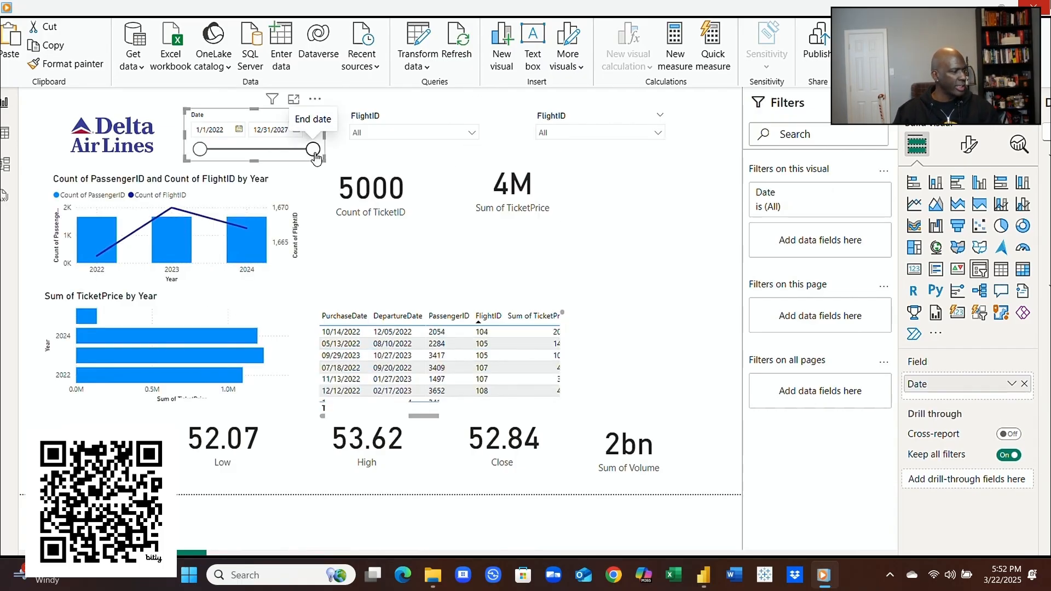
{"action": "left_click", "coordinate": [659, 135]}
{"action": "left_click", "coordinate": [545, 193]}
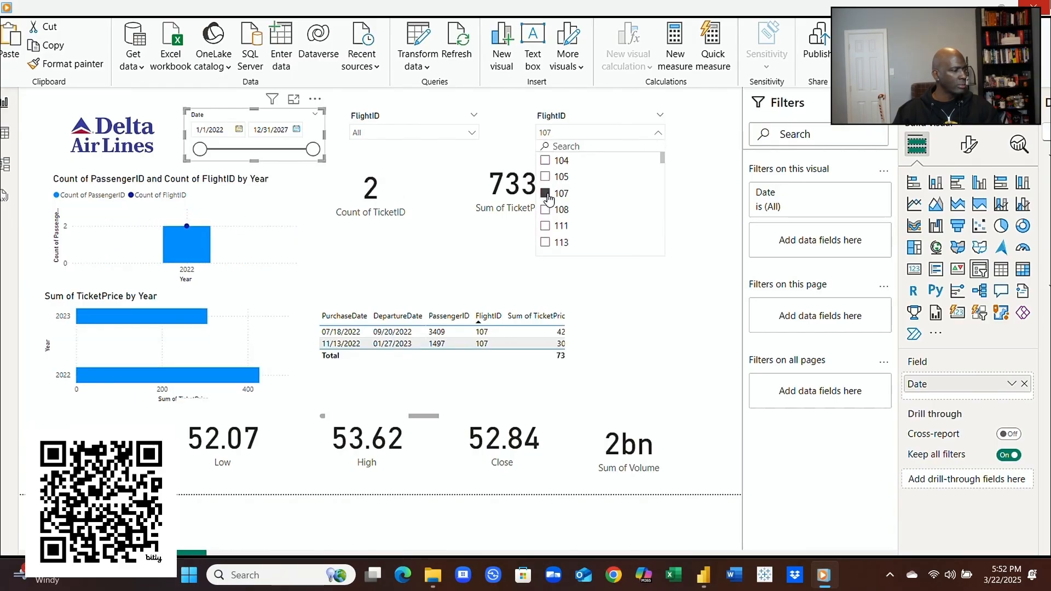
Step: Test the Date slicer on the stock cards by pulling its end date back to 2024 and restoring it to 12/31/2027
{"action": "left_click_drag", "start_coordinate": [313, 150], "coordinate": [252, 154]}
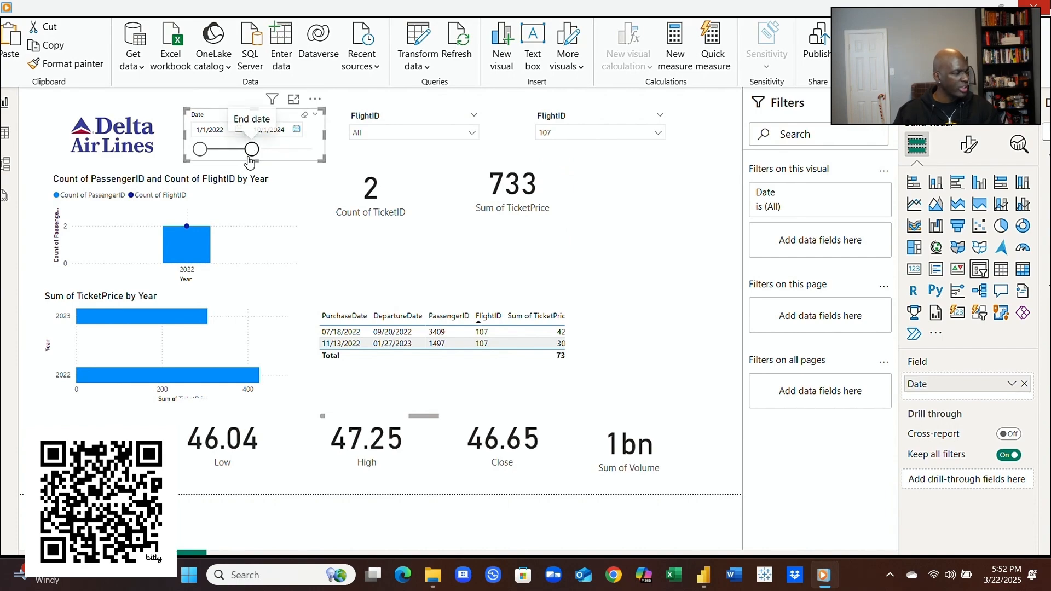
{"action": "left_click_drag", "start_coordinate": [251, 156], "coordinate": [236, 155]}
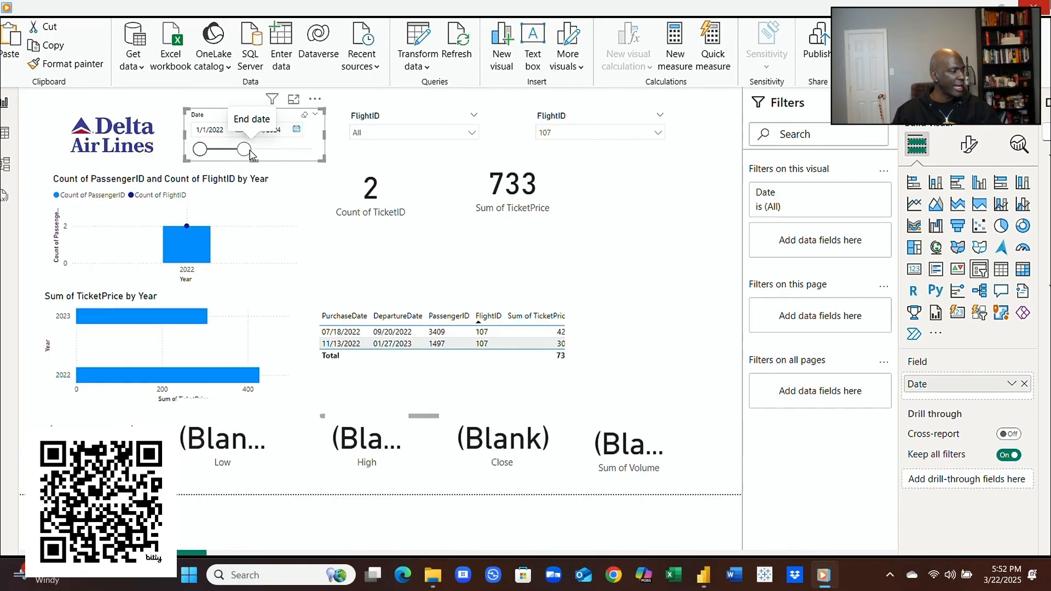
{"action": "left_click_drag", "start_coordinate": [236, 154], "coordinate": [323, 157]}
{"action": "left_click", "coordinate": [123, 415]}
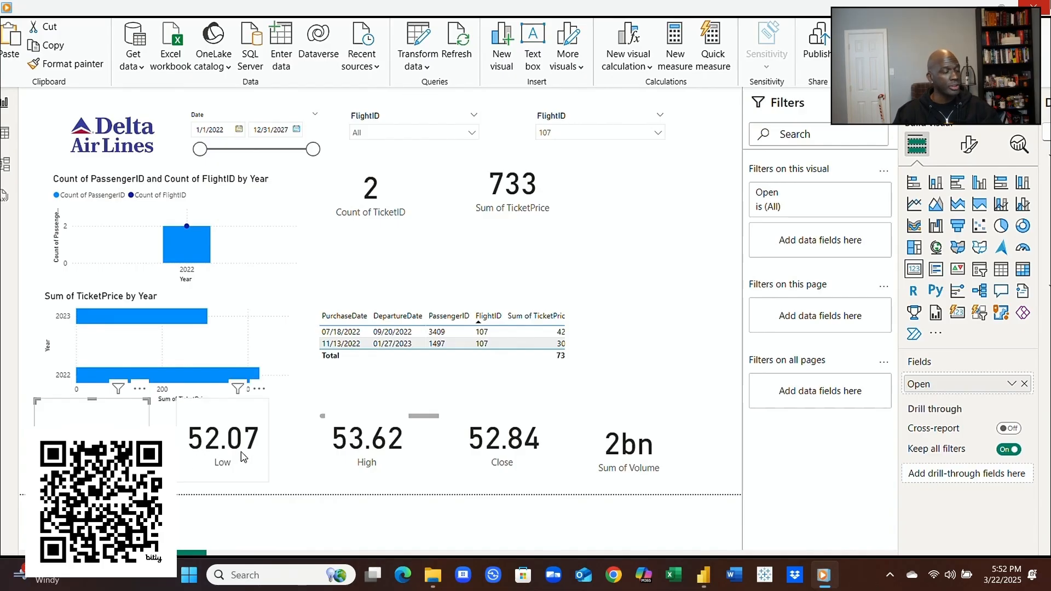
{"action": "left_click_drag", "start_coordinate": [311, 157], "coordinate": [236, 158]}
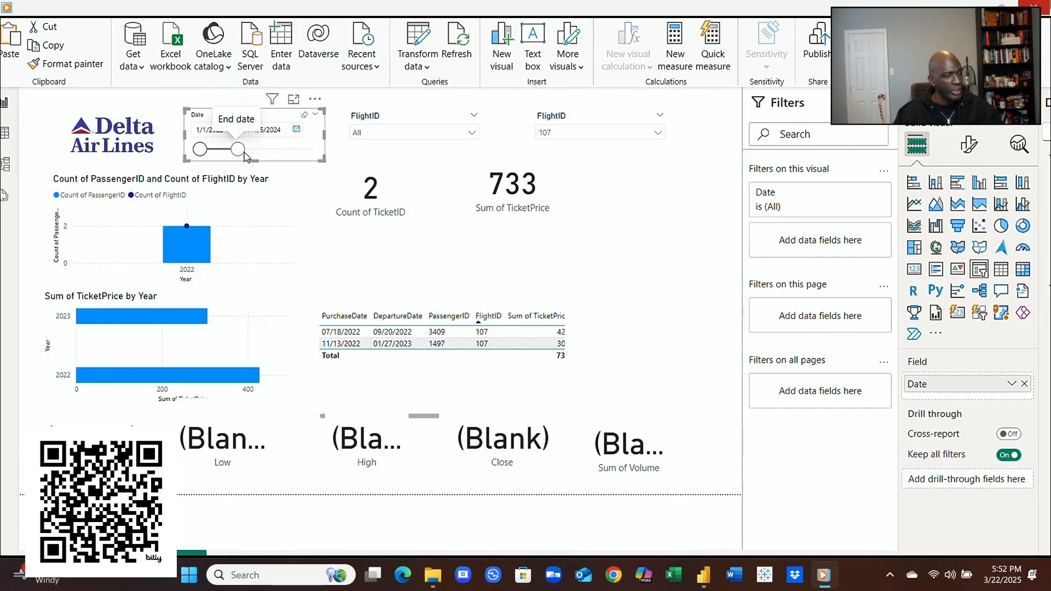
{"action": "left_click_drag", "start_coordinate": [237, 149], "coordinate": [335, 158]}
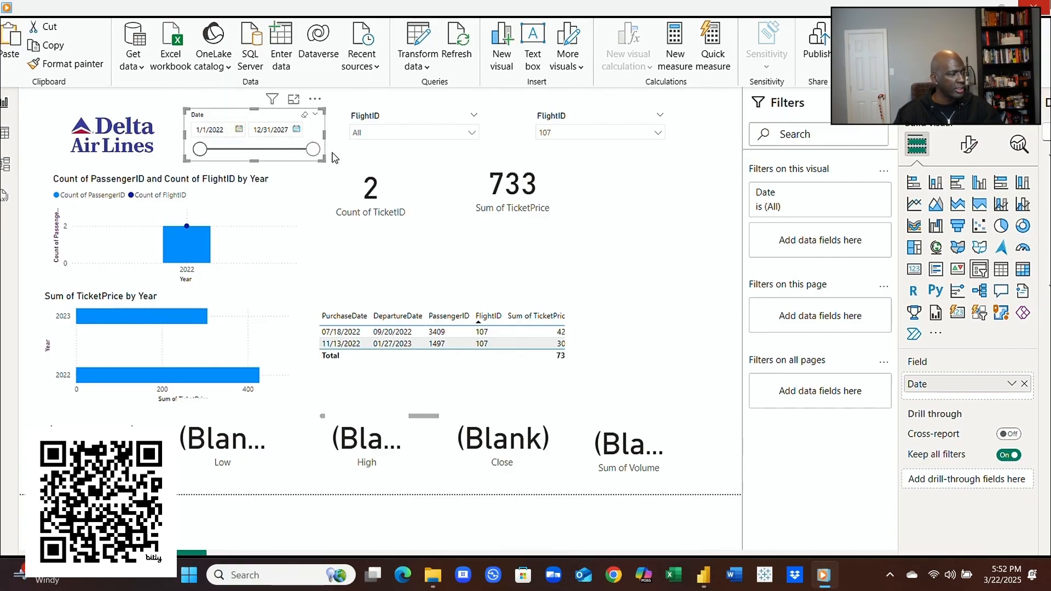
Step: Add an empty table named _measures to the model from the Table view
{"action": "left_click", "coordinate": [5, 134]}
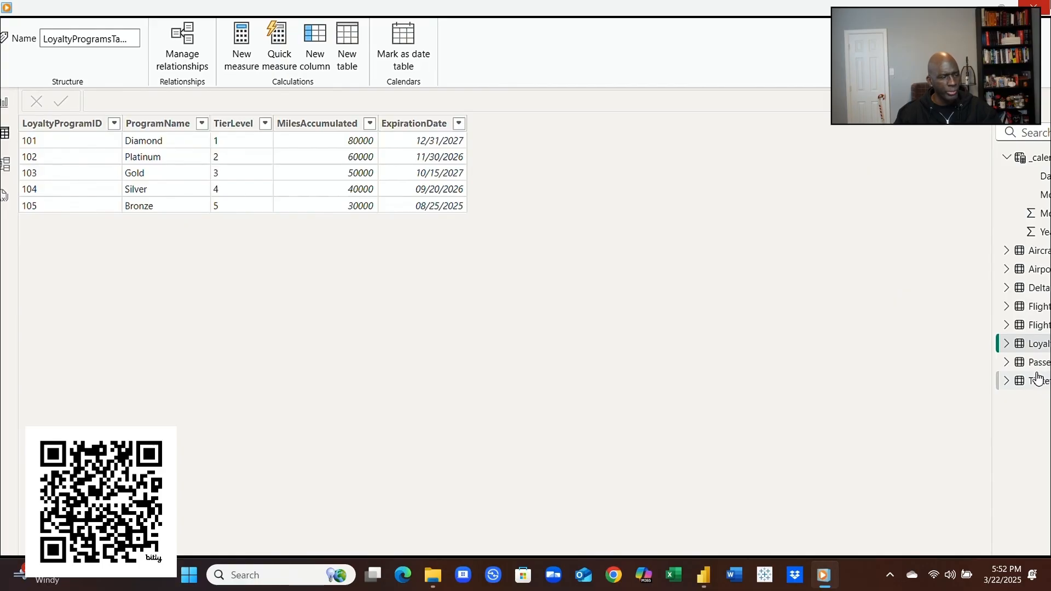
{"action": "left_click", "coordinate": [1006, 157]}
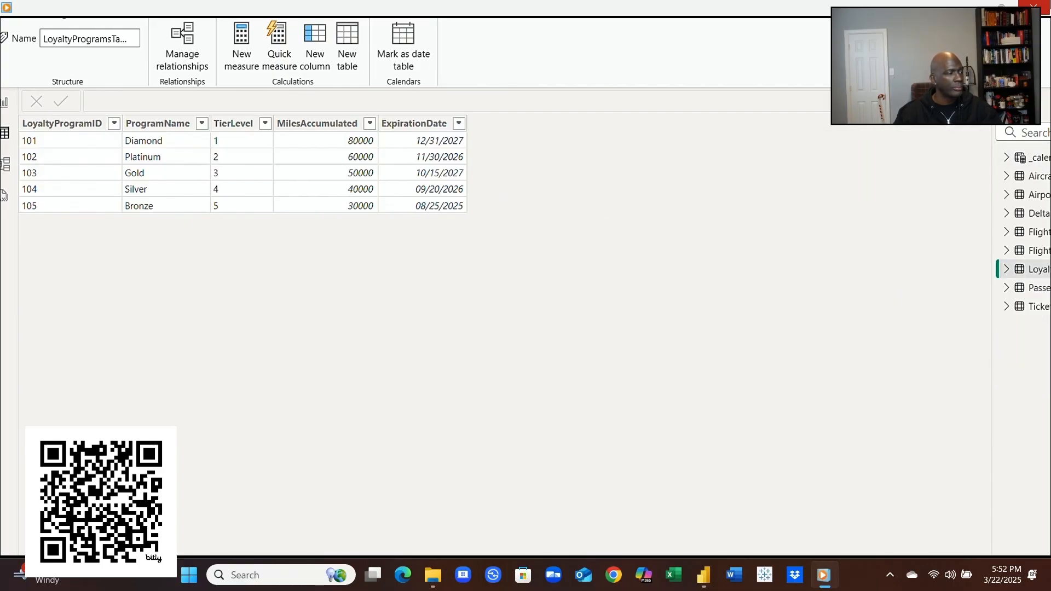
{"action": "left_click", "coordinate": [63, 8]}
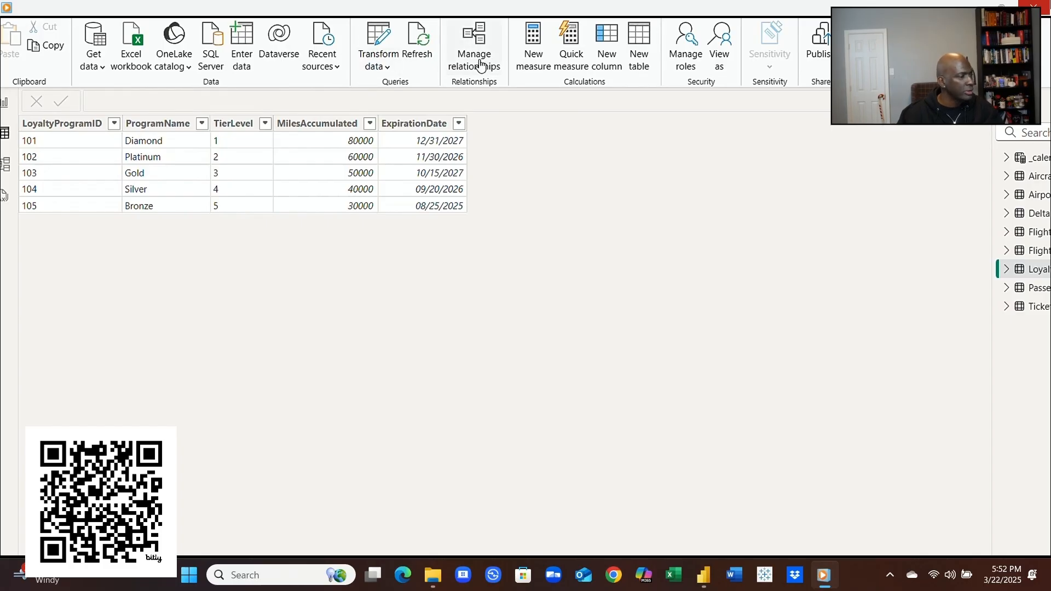
{"action": "mouse_move", "coordinate": [877, 221]}
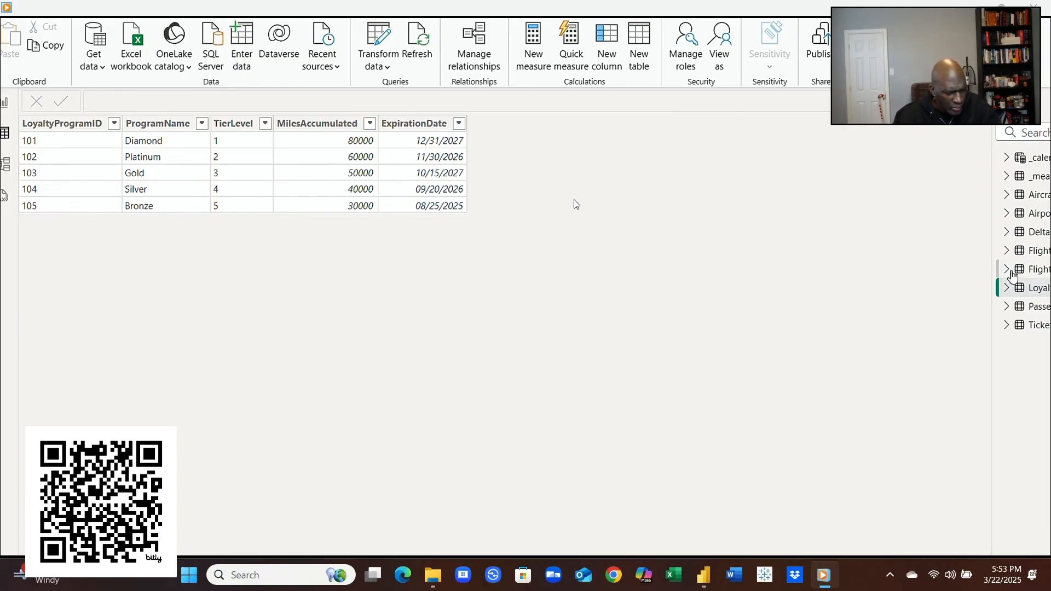
Step: Rename the _measures table to __measures so it sorts above the _calendar table
{"action": "left_click", "coordinate": [1044, 179]}
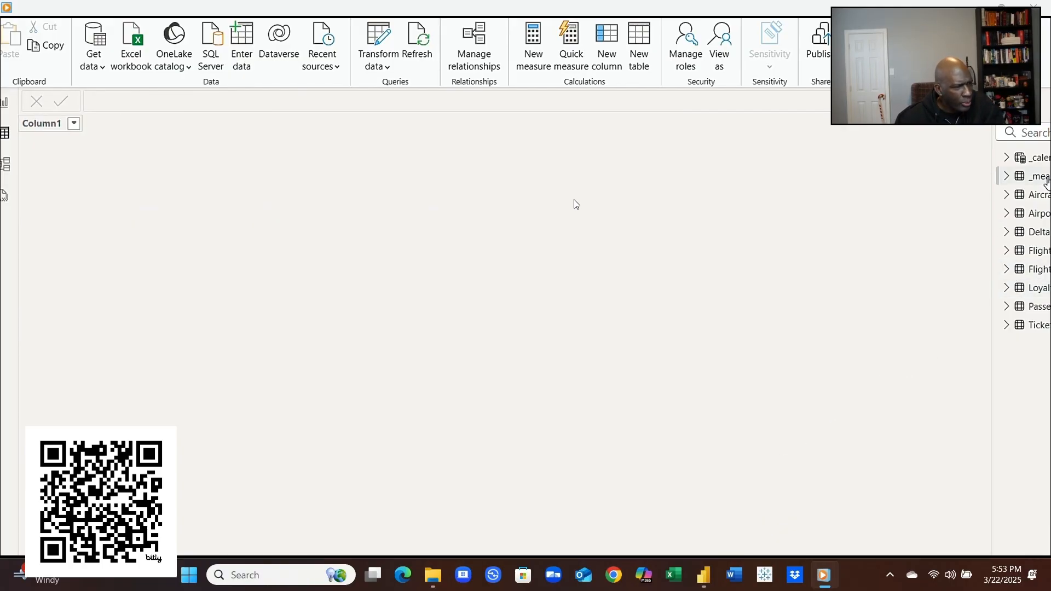
{"action": "right_click", "coordinate": [1044, 179]}
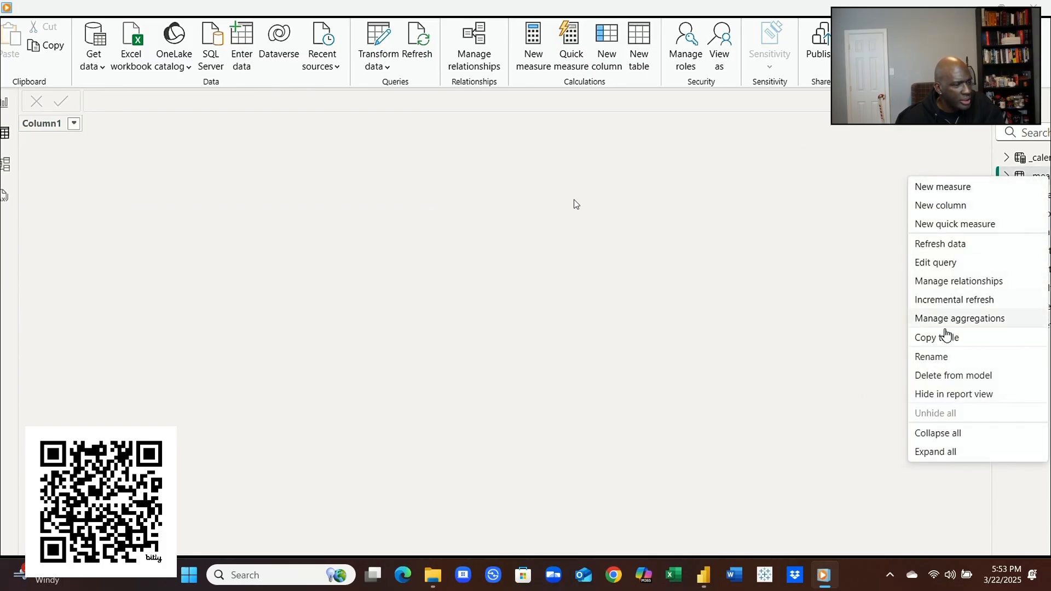
{"action": "left_click", "coordinate": [939, 357]}
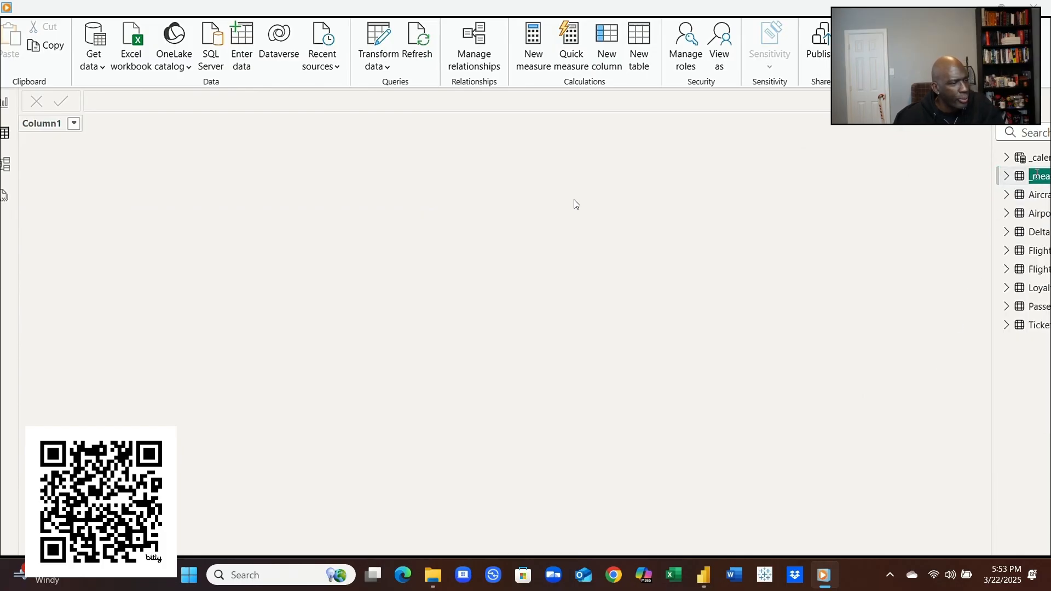
{"action": "left_click", "coordinate": [1037, 175]}
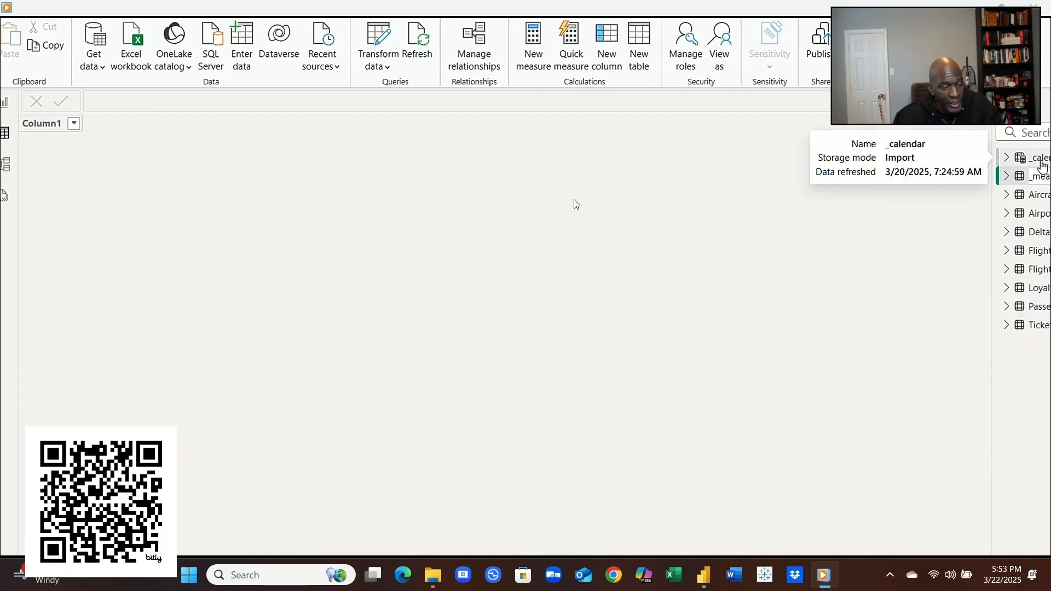
{"action": "type", "text": "_"}
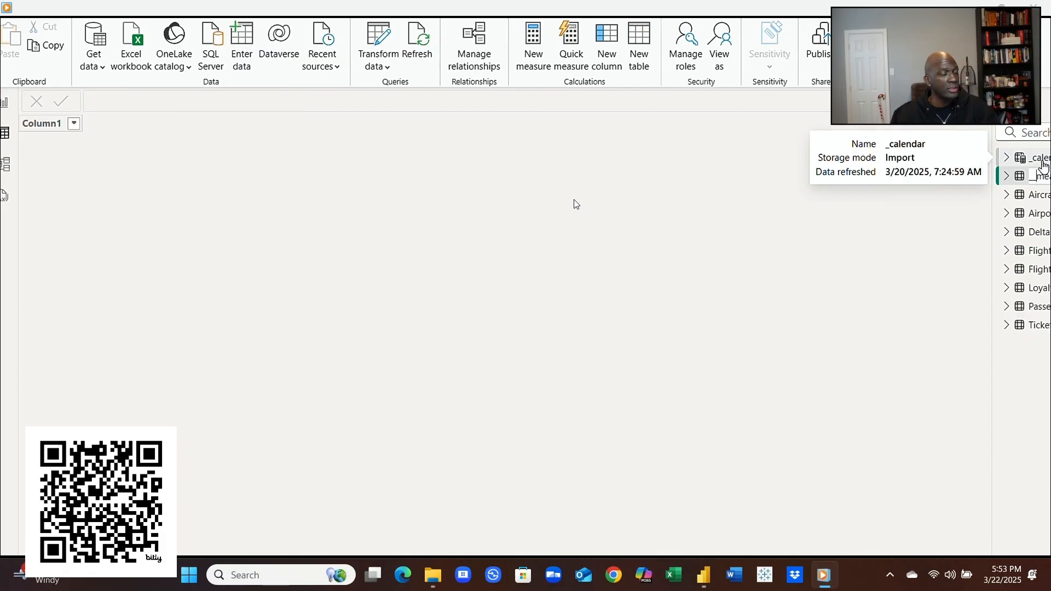
{"action": "key", "text": "Return"}
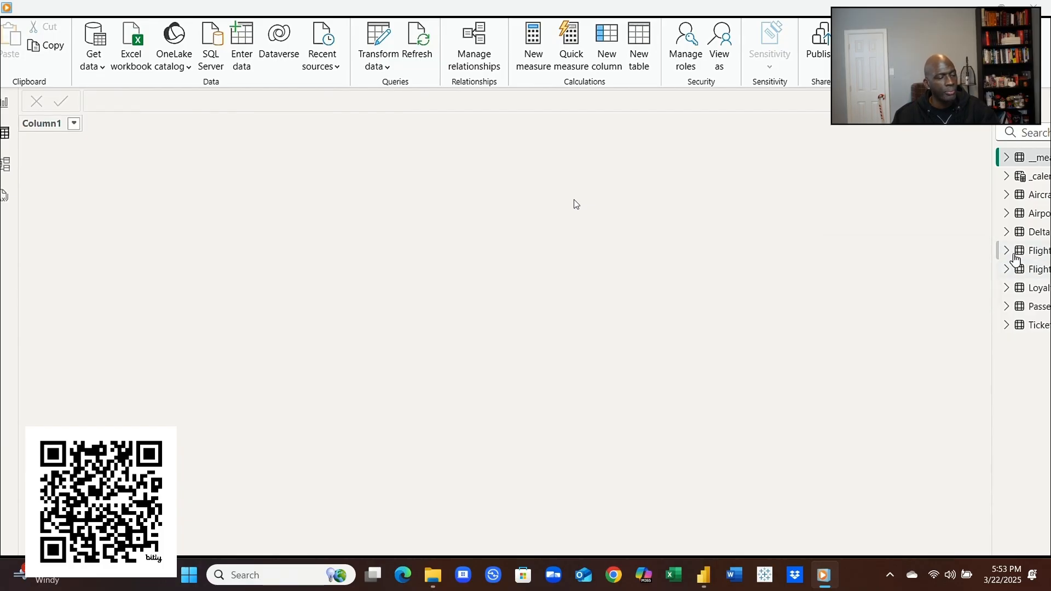
Step: Create the measure open = SUM(DeltaStockData[Open]) + 0 in the __measures table
{"action": "left_click", "coordinate": [1009, 233]}
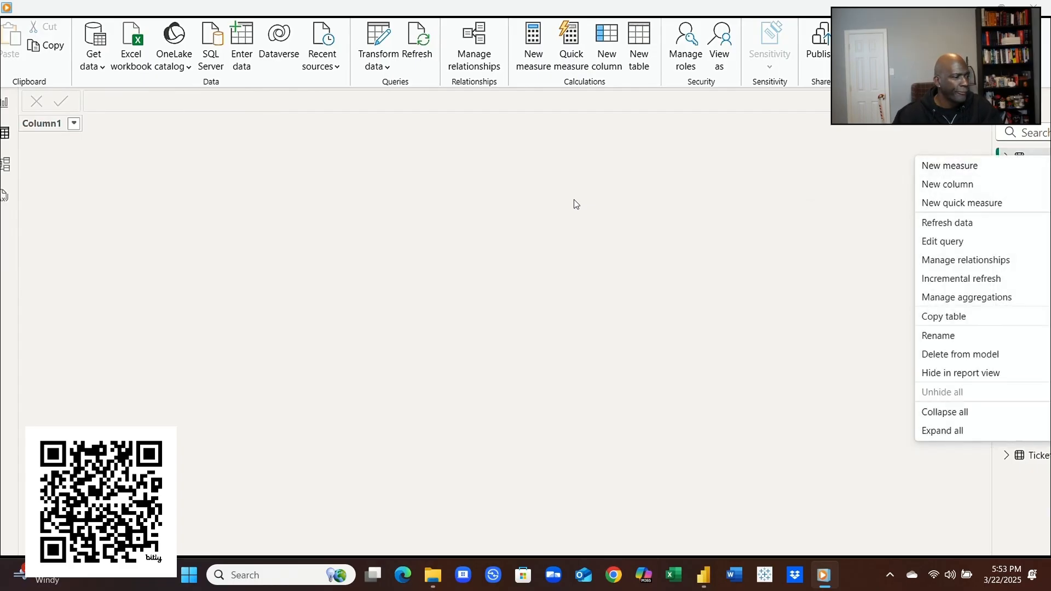
{"action": "right_click", "coordinate": [1024, 159]}
{"action": "left_click", "coordinate": [956, 167]}
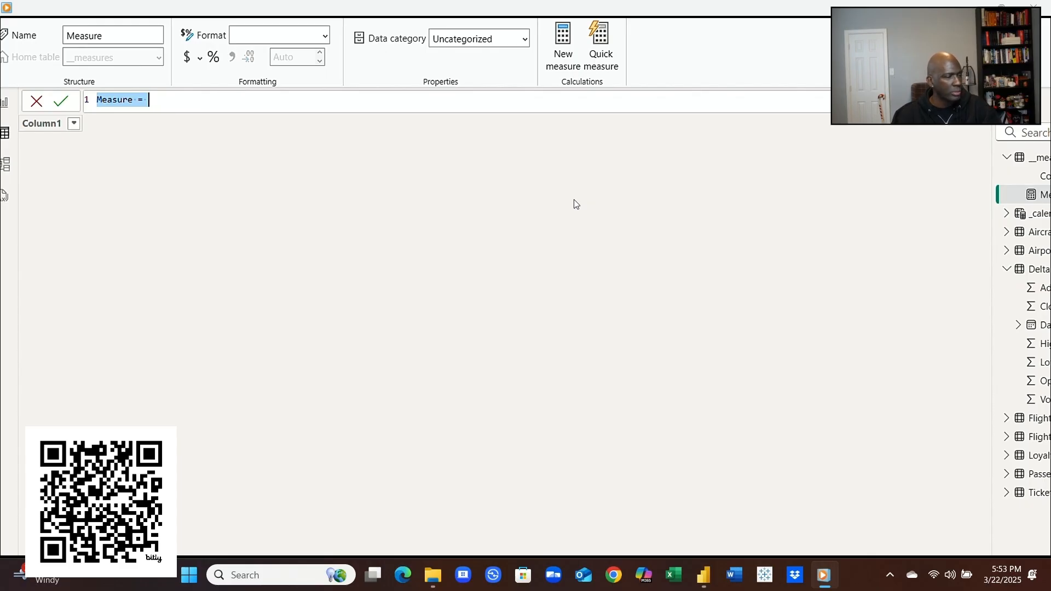
{"action": "type", "text": "open "}
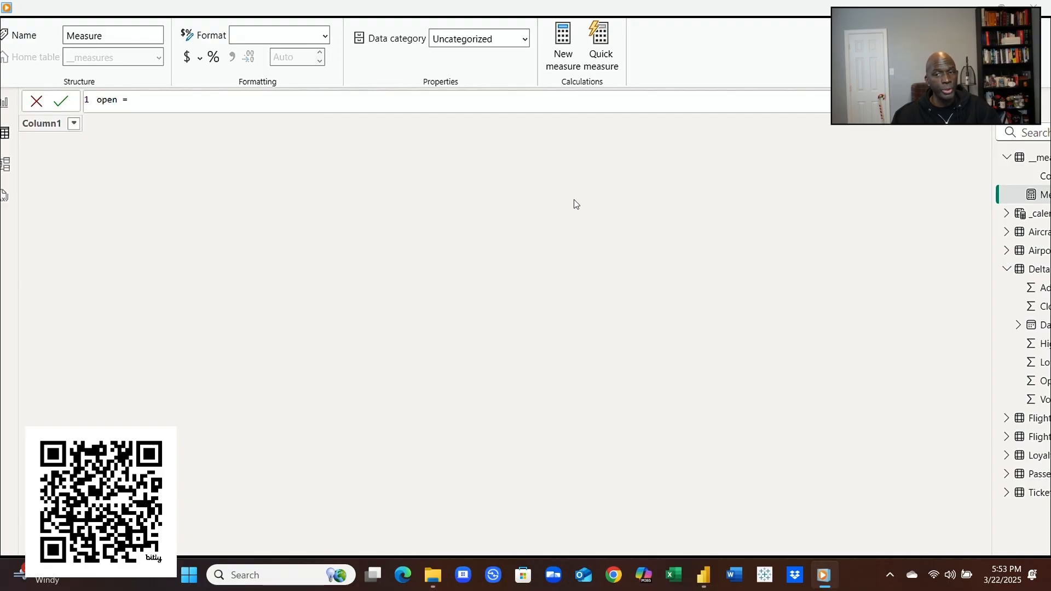
{"action": "type", "text": "= "}
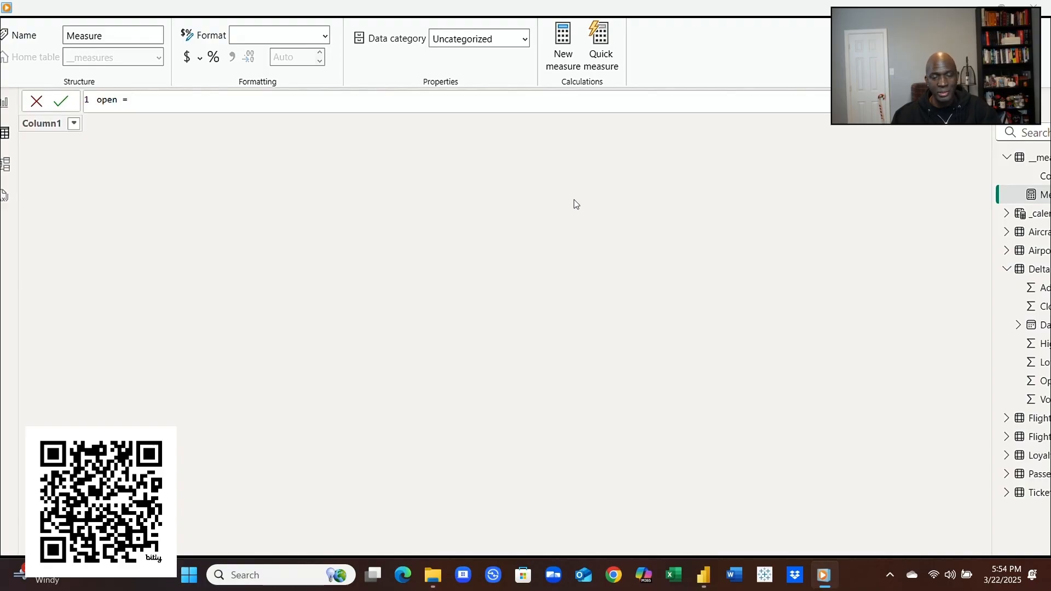
{"action": "type", "text": "sum"}
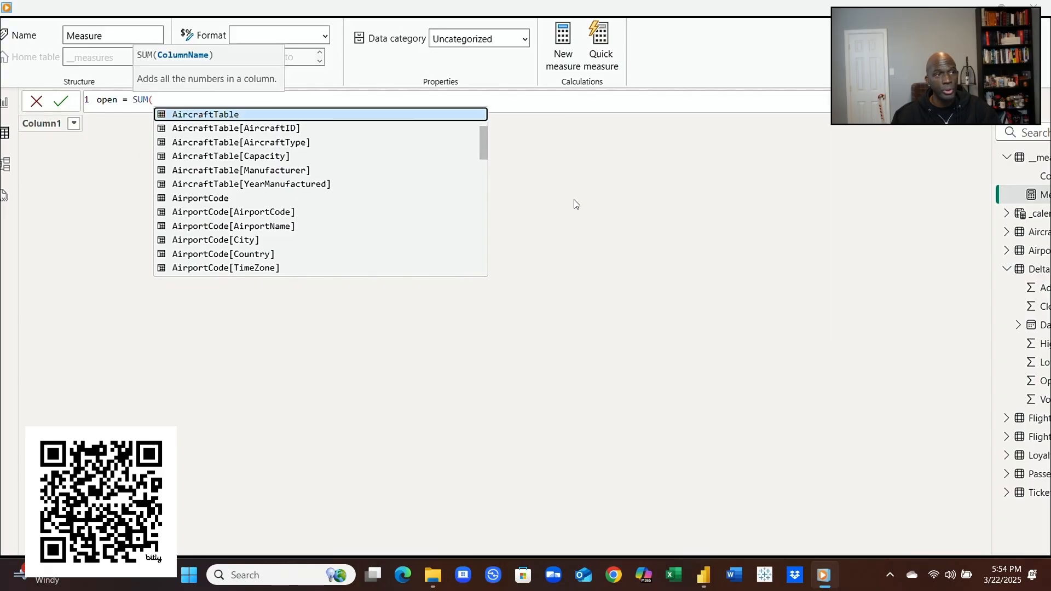
{"action": "type", "text": "del"}
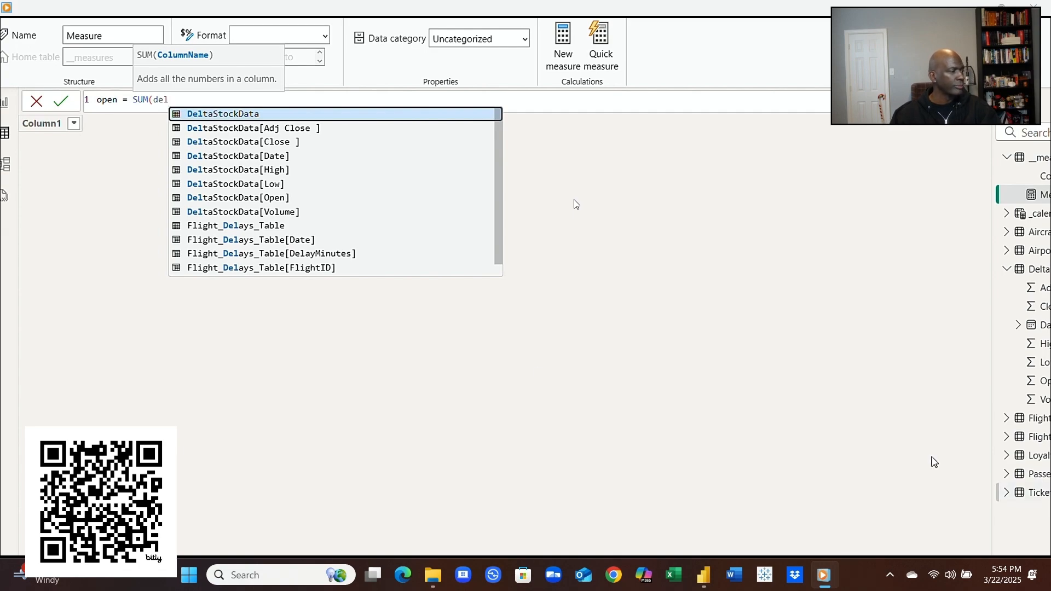
{"action": "left_click", "coordinate": [256, 198]}
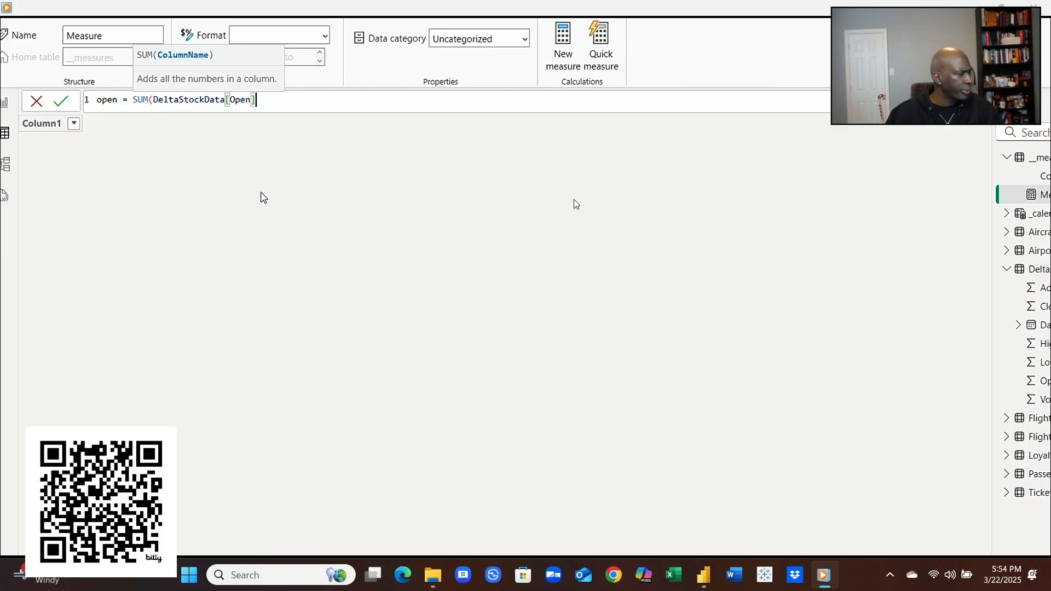
{"action": "type", "text": ")"}
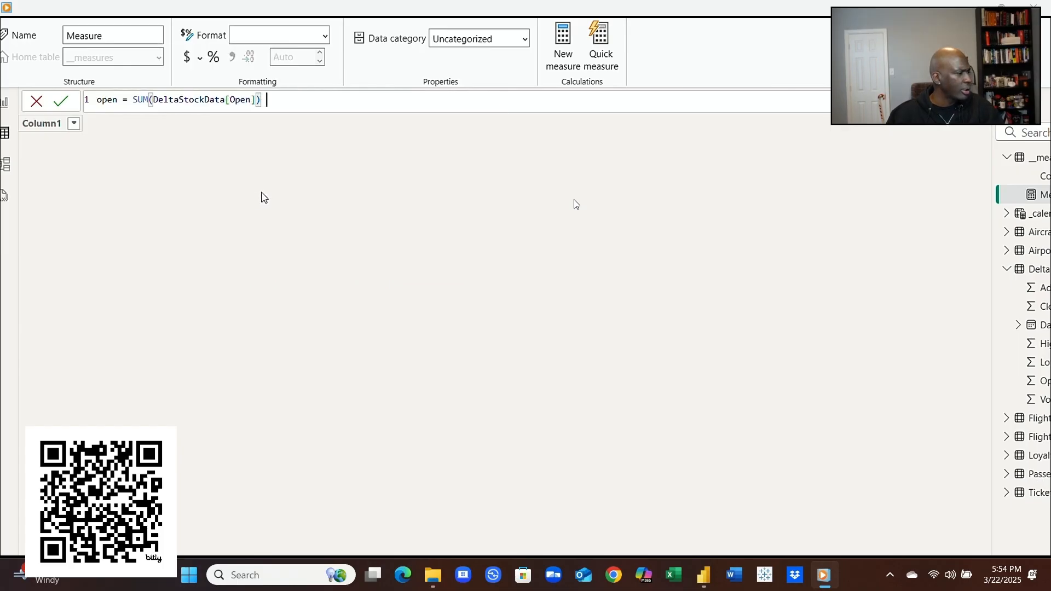
{"action": "type", "text": " +"}
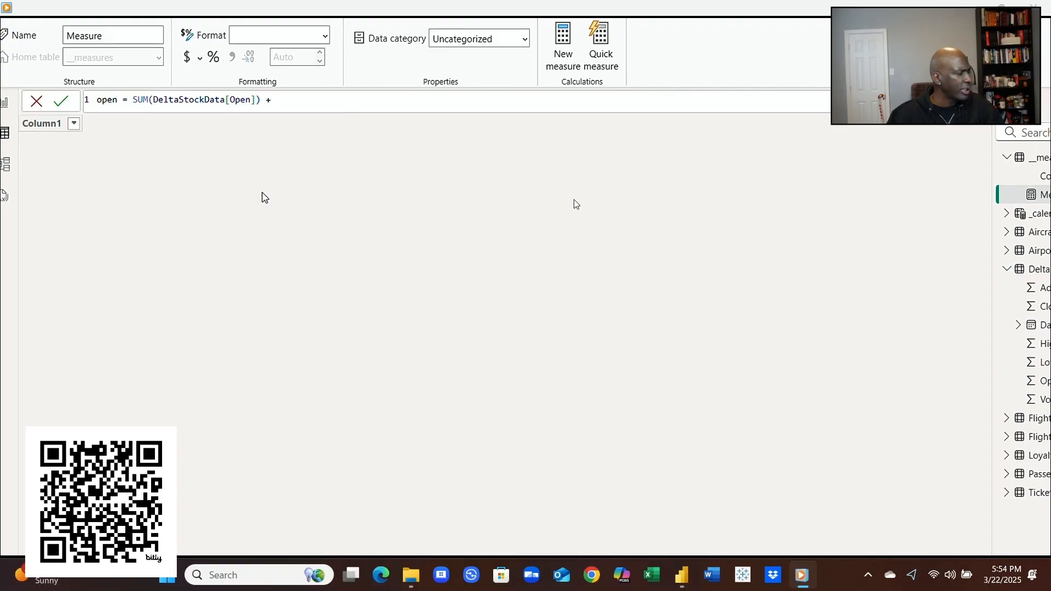
{"action": "type", "text": " 0"}
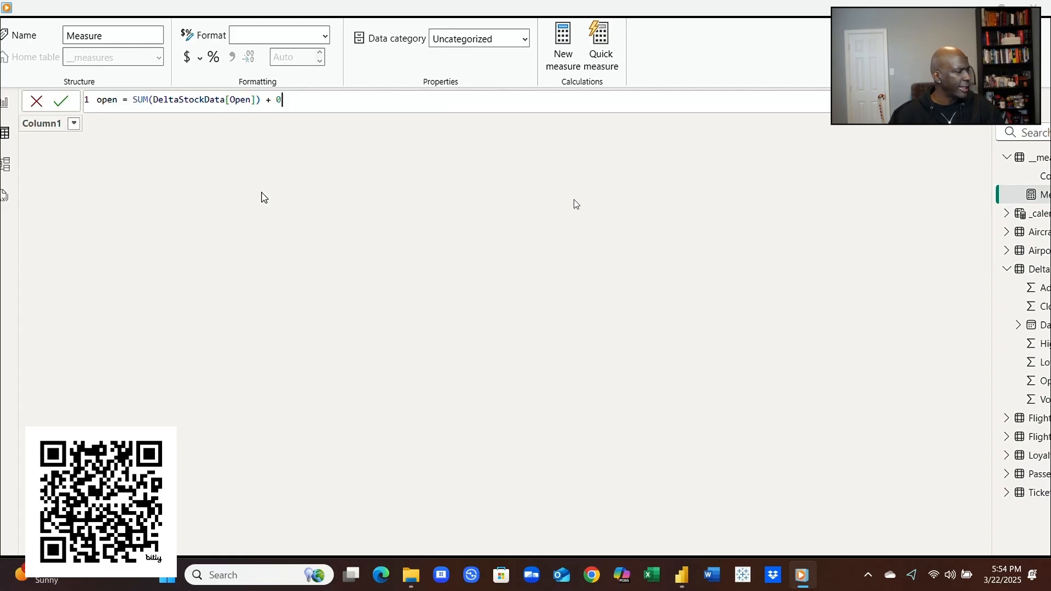
{"action": "key", "text": "Return"}
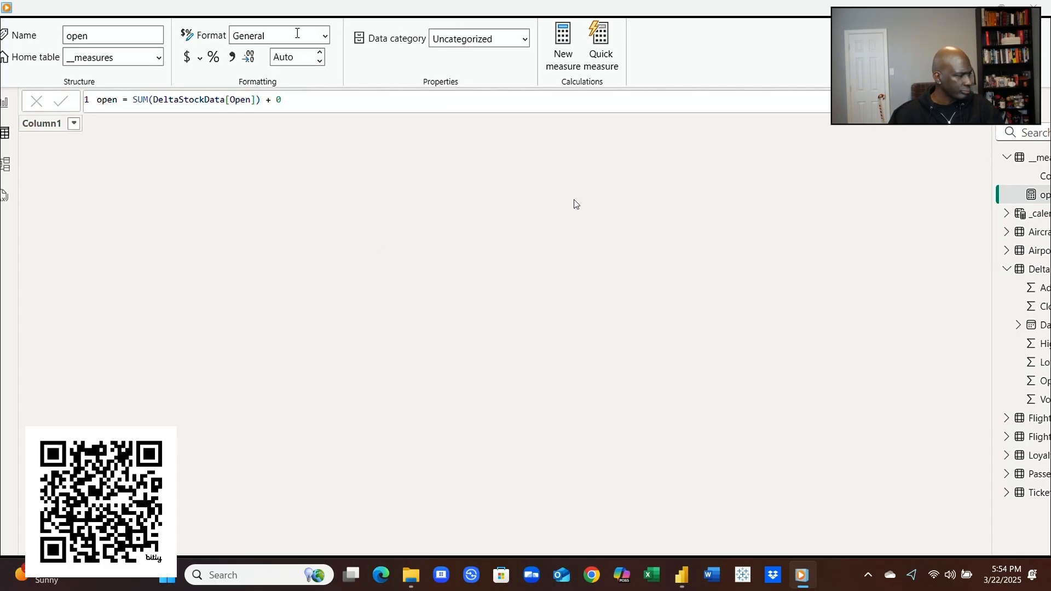
Step: Copy the whole formula of the open measure and start another new measure in the __measures table
{"action": "left_click_drag", "start_coordinate": [294, 99], "coordinate": [96, 100]}
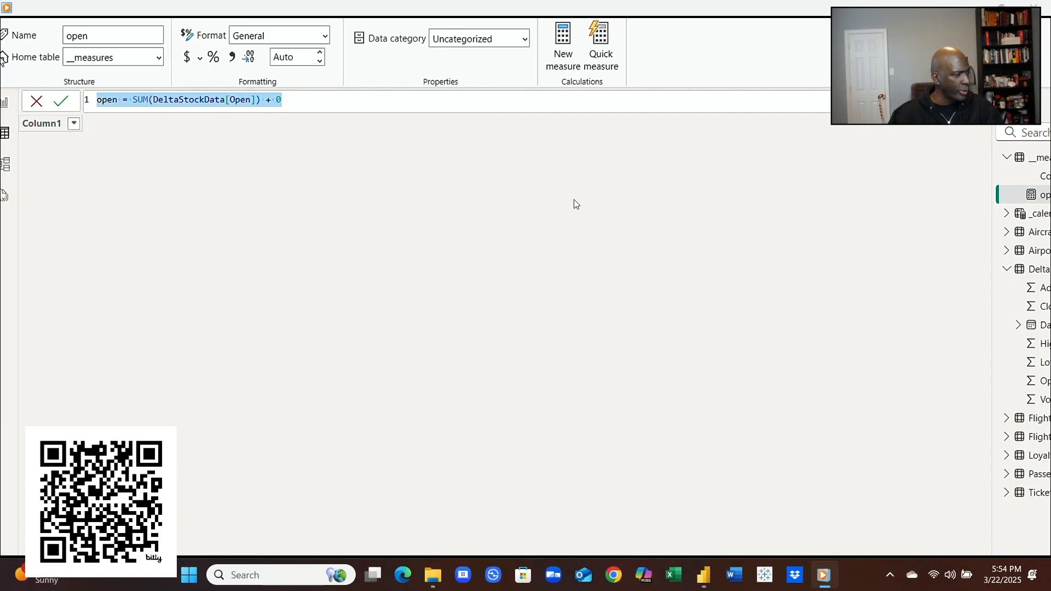
{"action": "left_click", "coordinate": [1038, 157]}
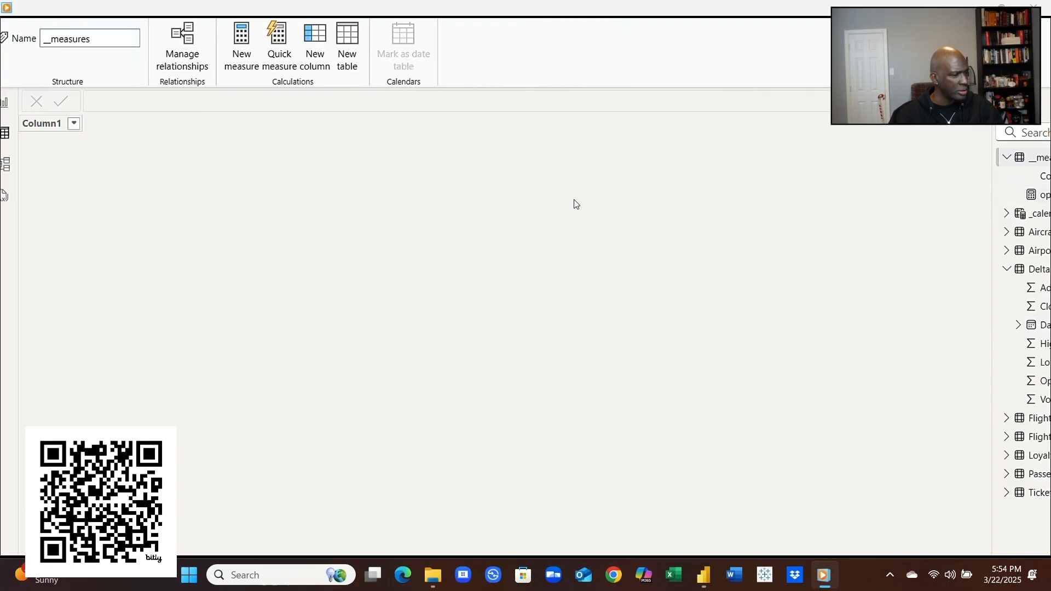
{"action": "right_click", "coordinate": [1039, 157]}
{"action": "left_click", "coordinate": [953, 166]}
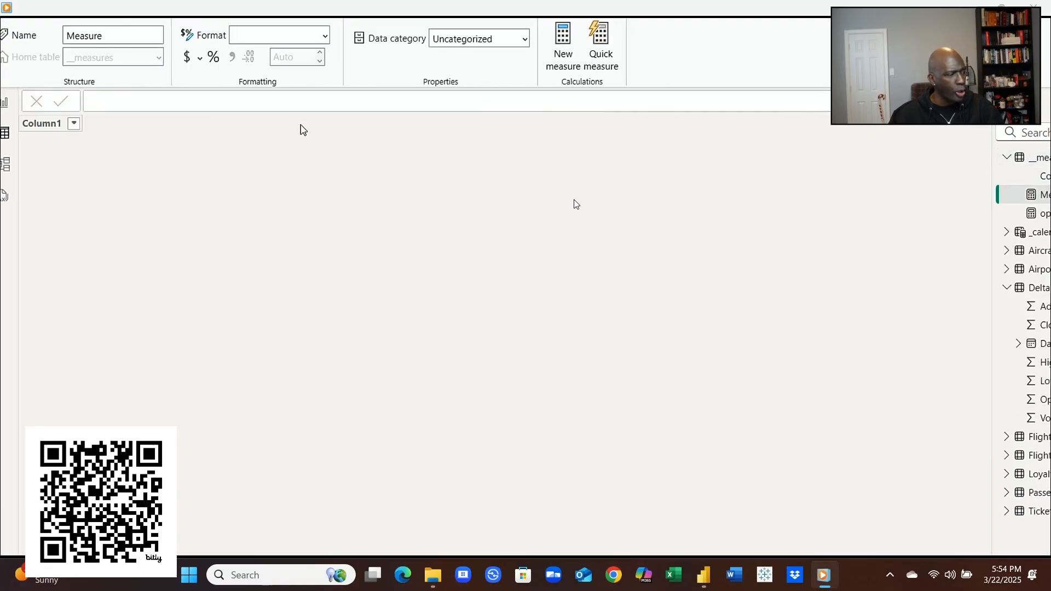
Step: Define the new measure in the __measures table as low = SUM(DeltaStockData[Low]) + 0
{"action": "type", "text": "Open = SUM(DeltaStockData[Open]) + 0"}
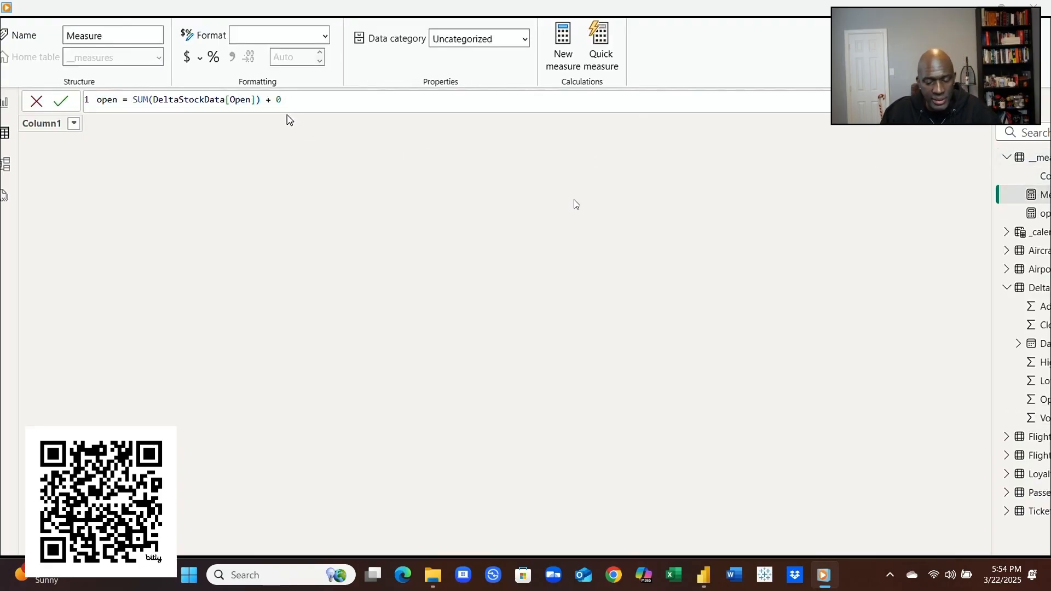
{"action": "double_click", "coordinate": [99, 99]}
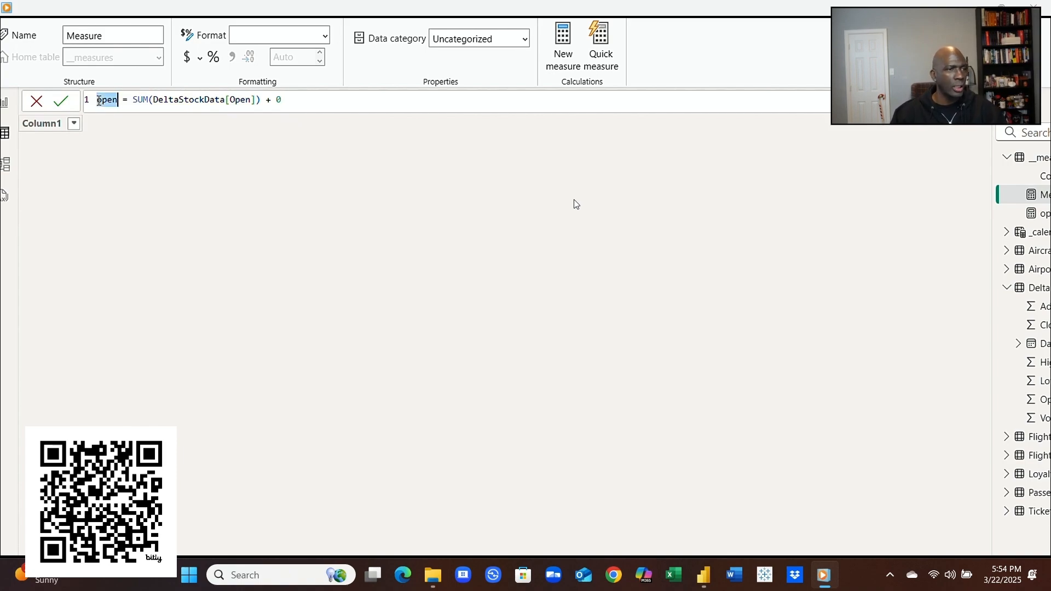
{"action": "type", "text": "1"}
{"action": "type", "text": "ow"}
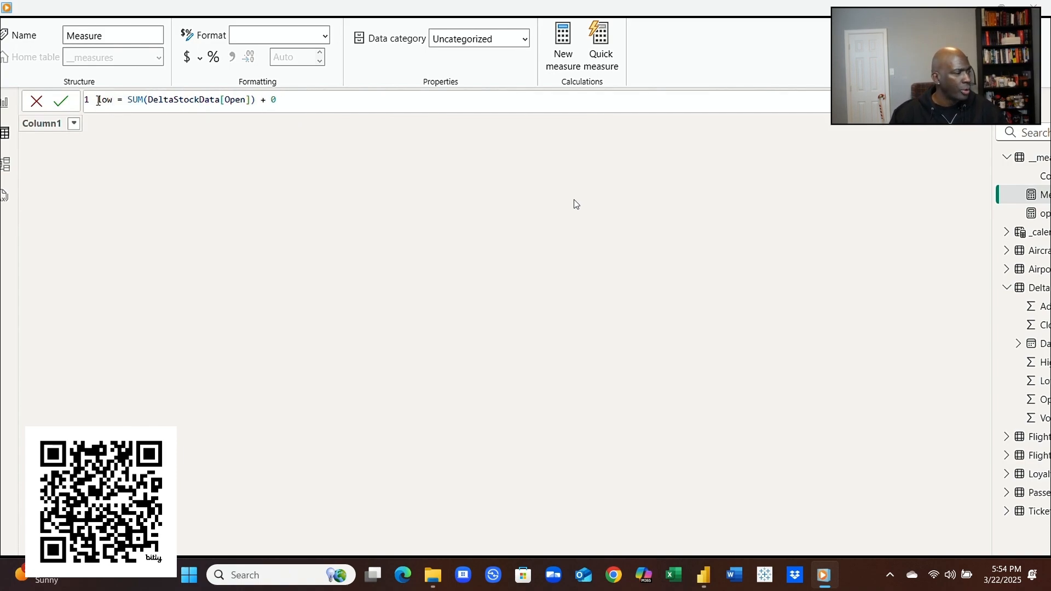
{"action": "double_click", "coordinate": [244, 102]}
{"action": "key", "text": "BackSpace"}
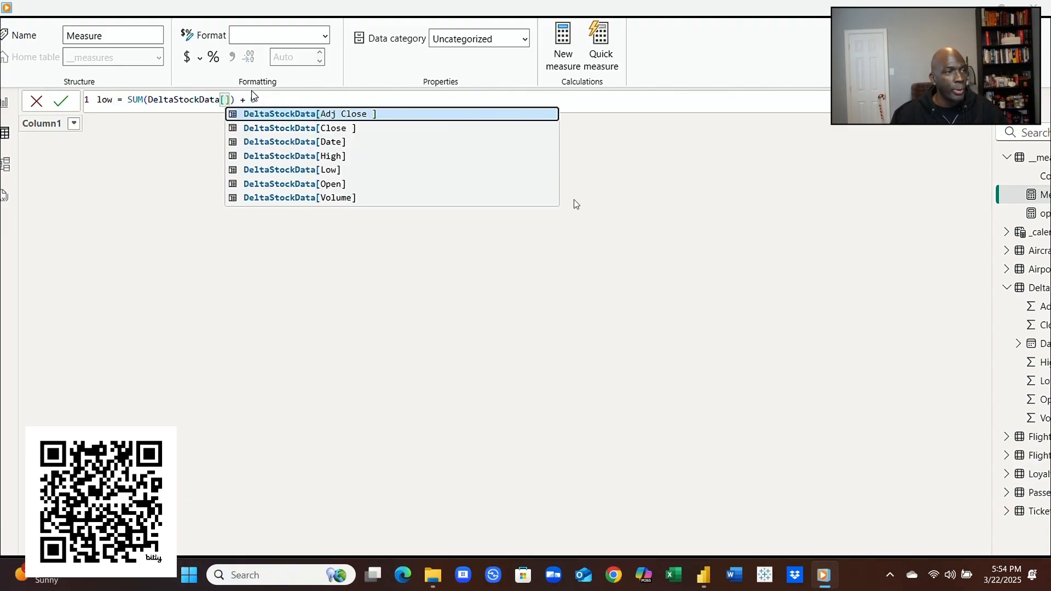
{"action": "type", "text": "lo"}
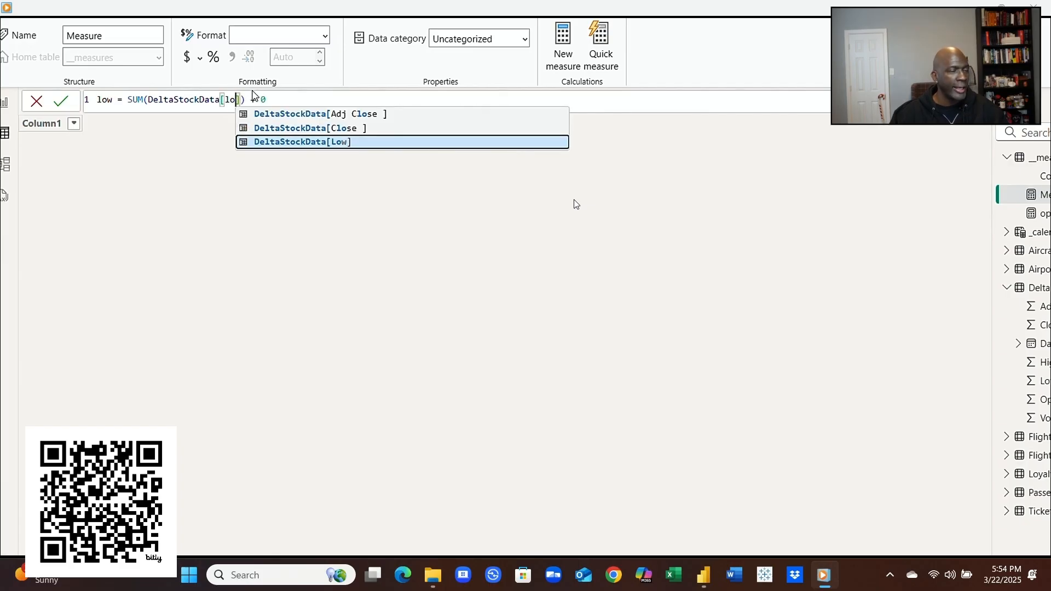
{"action": "left_click", "coordinate": [279, 144]}
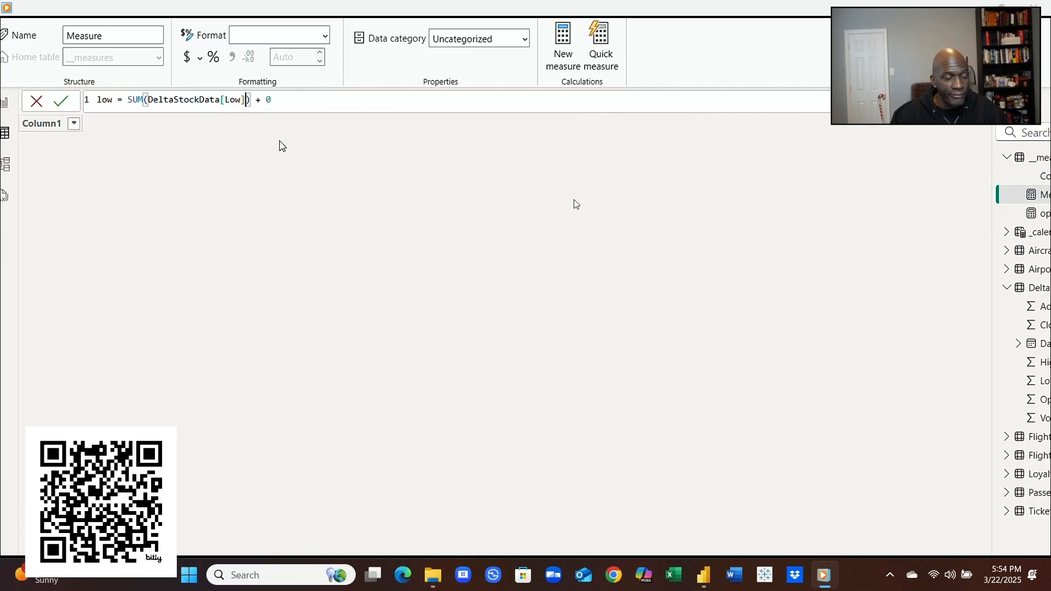
{"action": "left_click", "coordinate": [295, 99]}
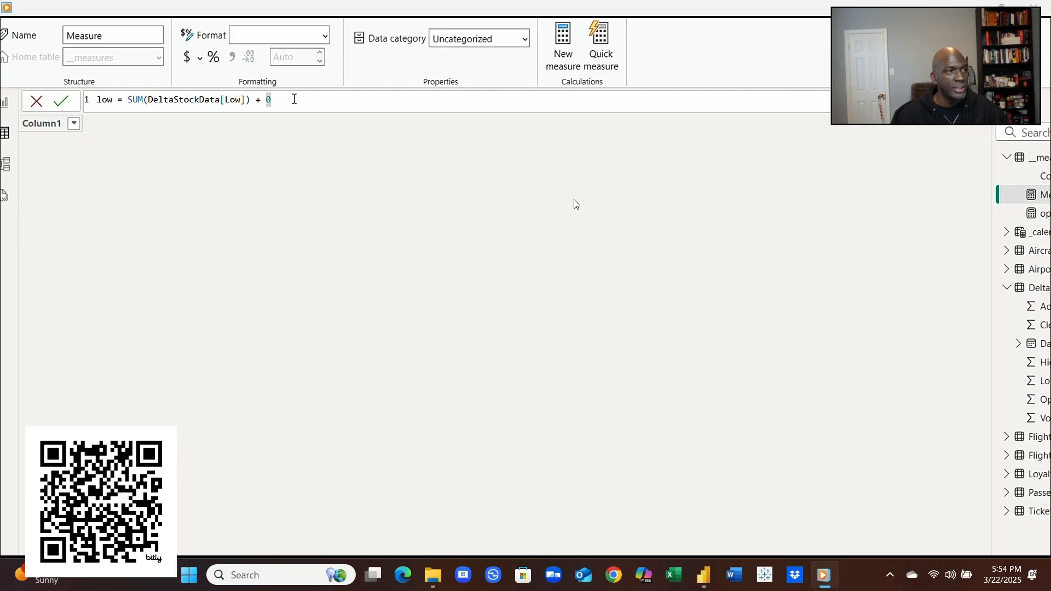
{"action": "key", "text": "Return"}
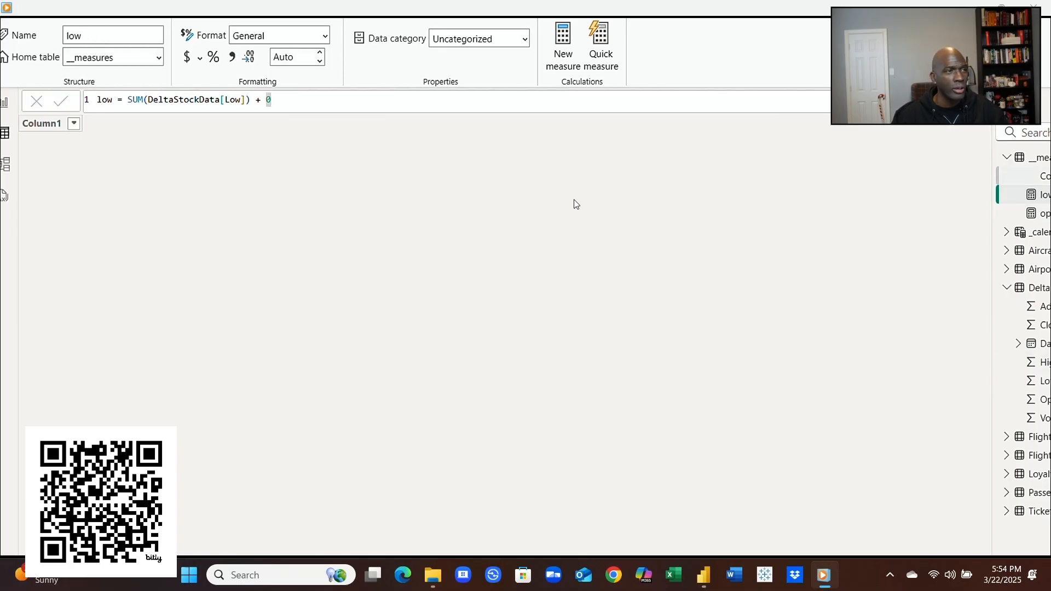
Step: Add a measure to the __measures table defined as high = SUM(DeltaStockData[High]) + 0
{"action": "right_click", "coordinate": [1040, 159]}
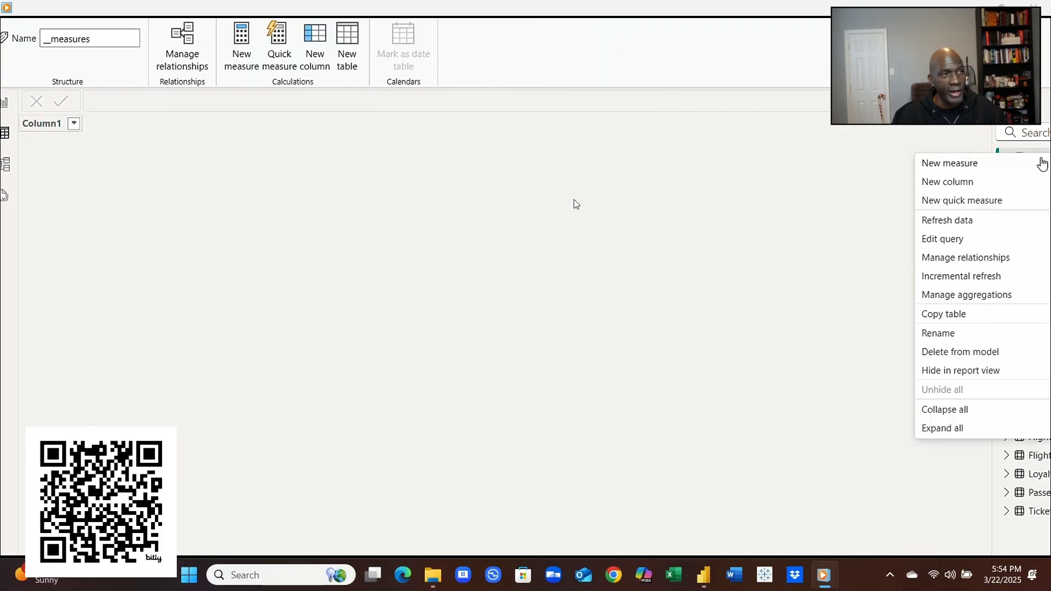
{"action": "left_click", "coordinate": [972, 166]}
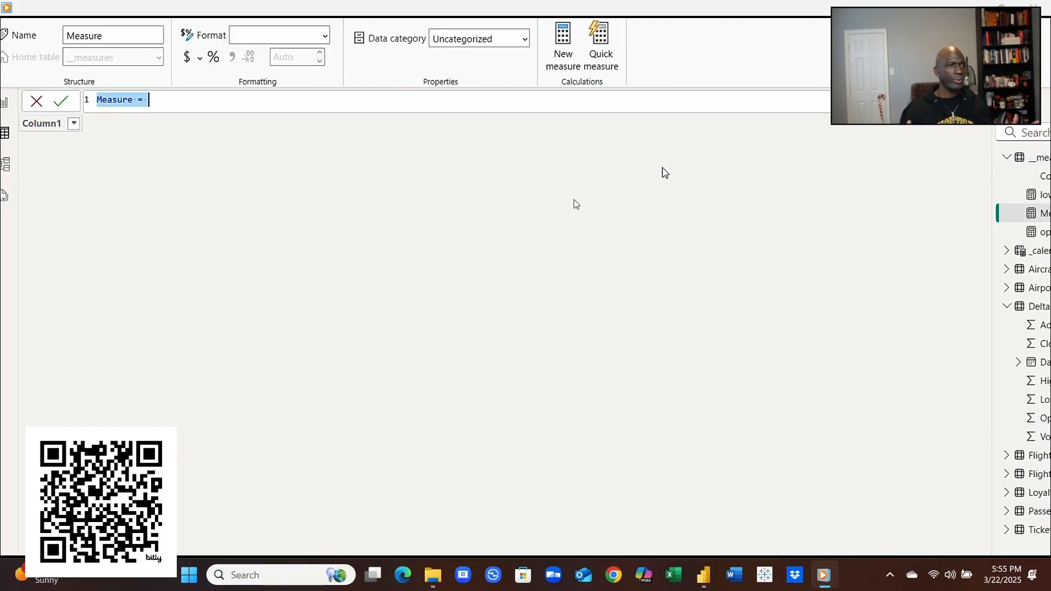
{"action": "type", "text": "open = SUM(DeltaStockData[Open]) + 0"}
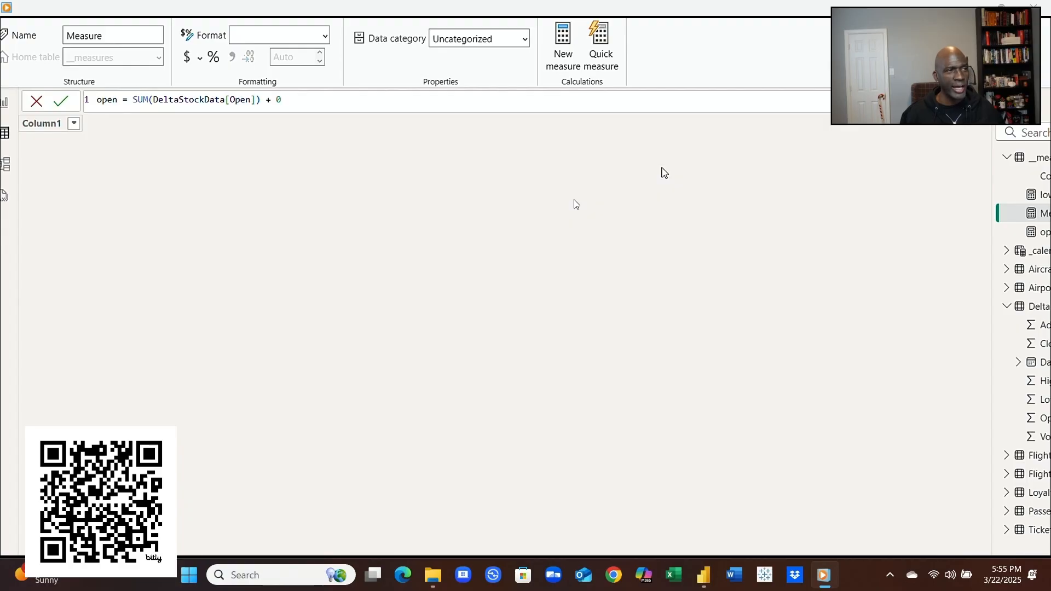
{"action": "double_click", "coordinate": [107, 100]}
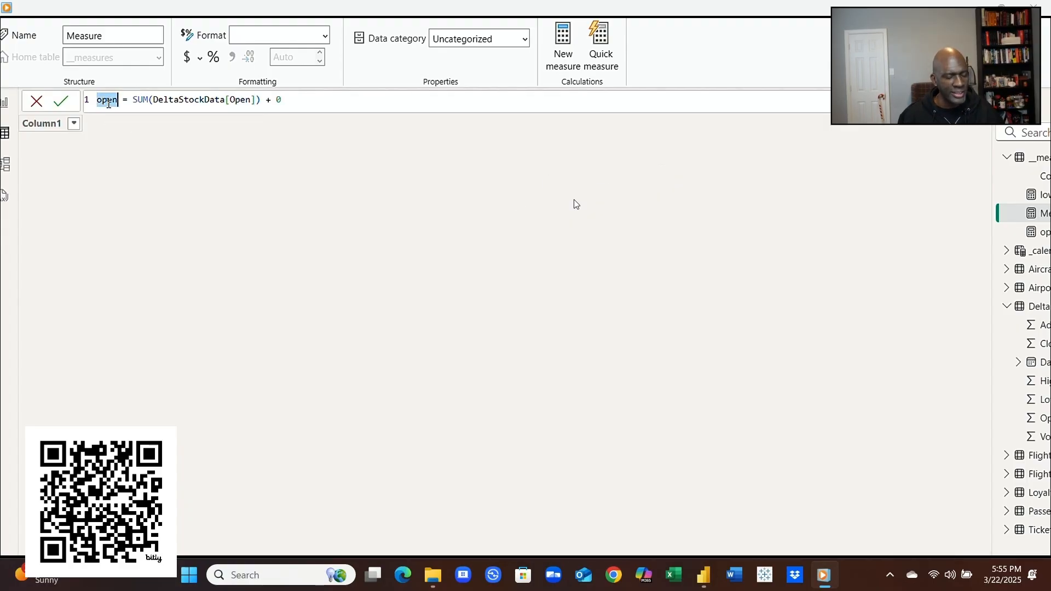
{"action": "type", "text": "high"}
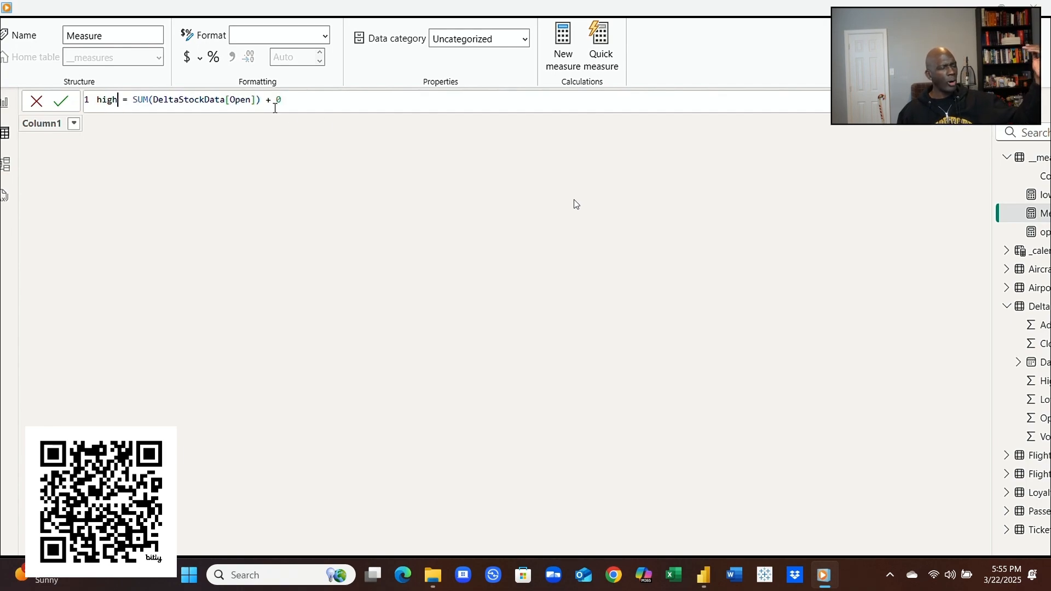
{"action": "double_click", "coordinate": [242, 100]}
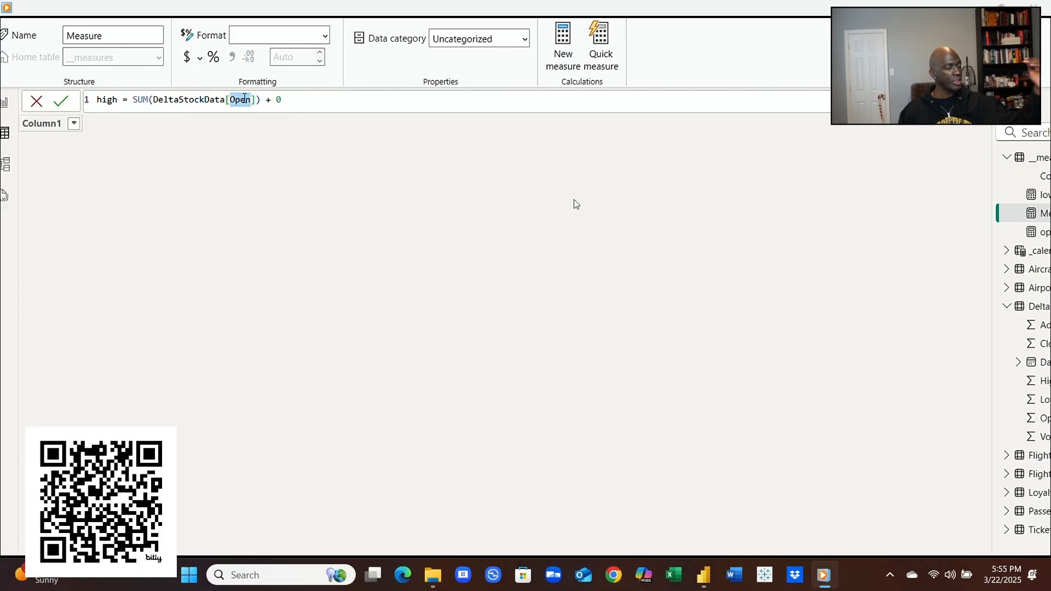
{"action": "key", "text": "BackSpace"}
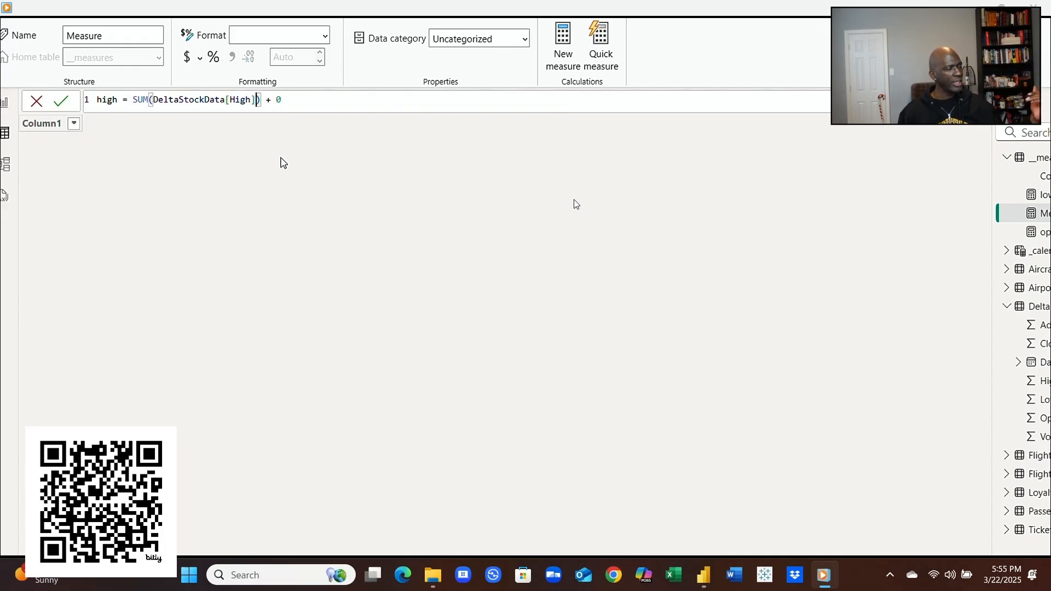
{"action": "left_click", "coordinate": [280, 158]}
{"action": "left_click", "coordinate": [289, 100]}
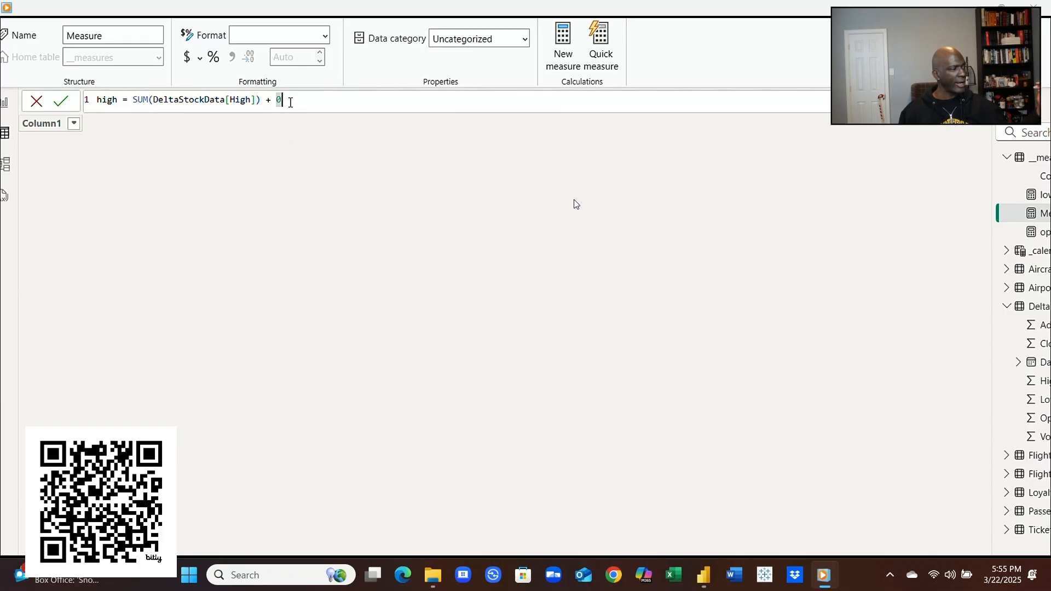
{"action": "key", "text": "Return"}
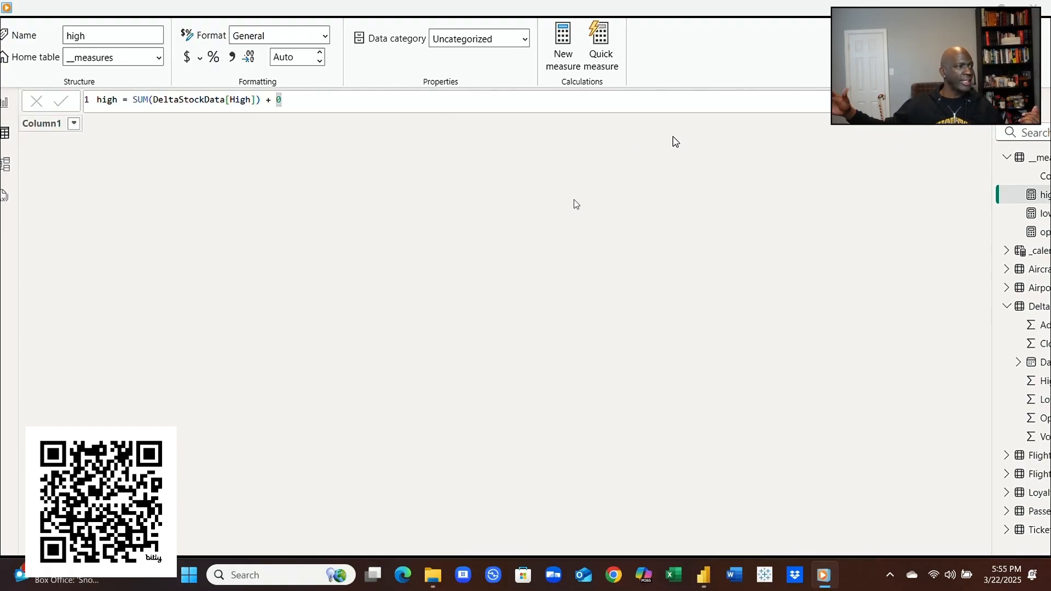
Step: Add a measure to the __measures table defined as close = SUM(DeltaStockData[Close ]) + 0
{"action": "left_click", "coordinate": [1044, 160]}
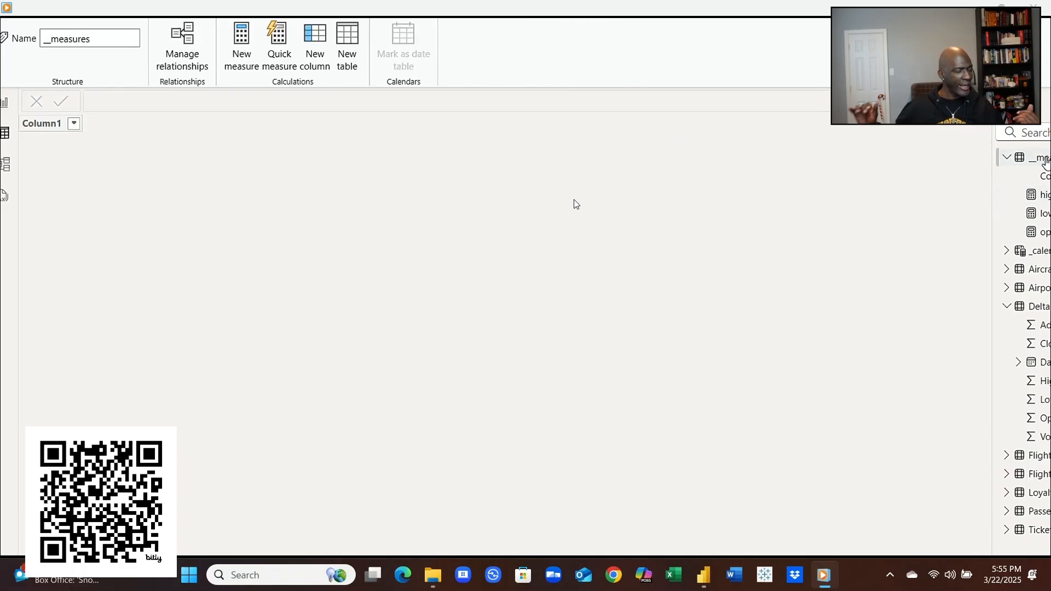
{"action": "right_click", "coordinate": [1043, 160]}
{"action": "left_click", "coordinate": [964, 166]}
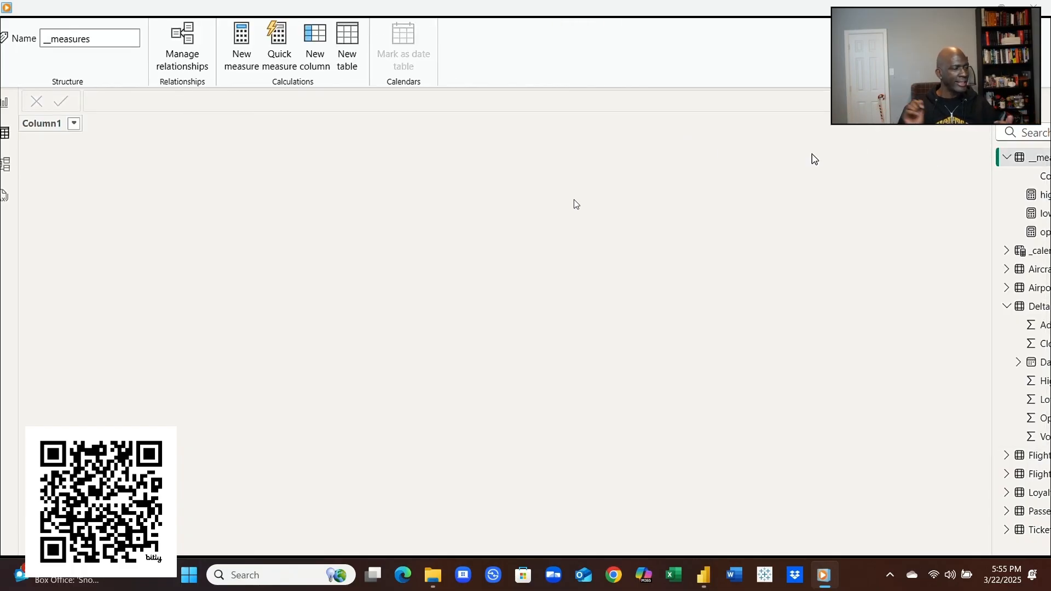
{"action": "type", "text": "open = SUM(DeltaStockData[Open]) + 0"}
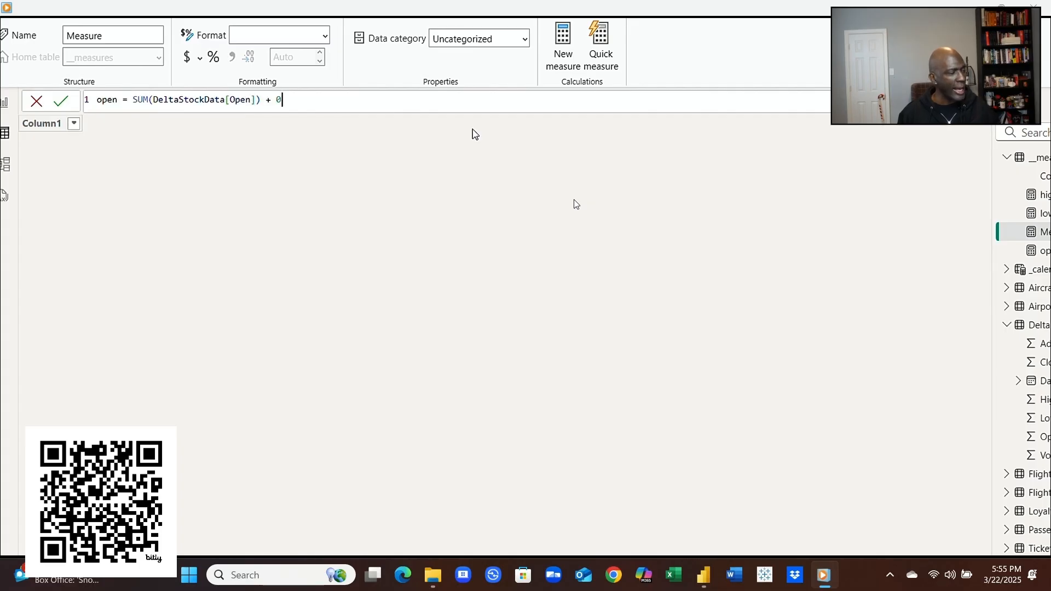
{"action": "double_click", "coordinate": [111, 99]}
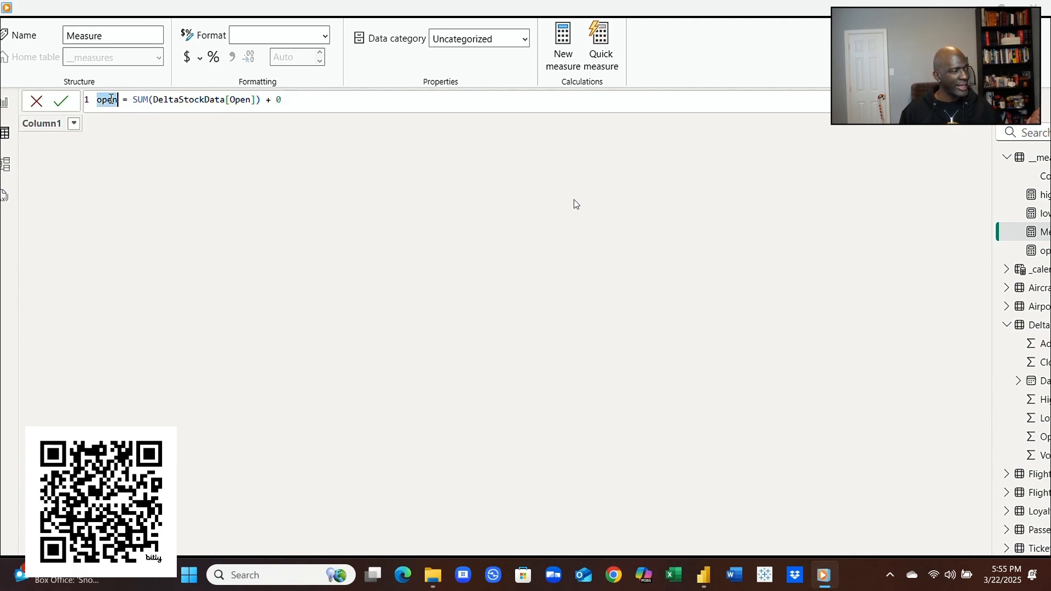
{"action": "type", "text": "close"}
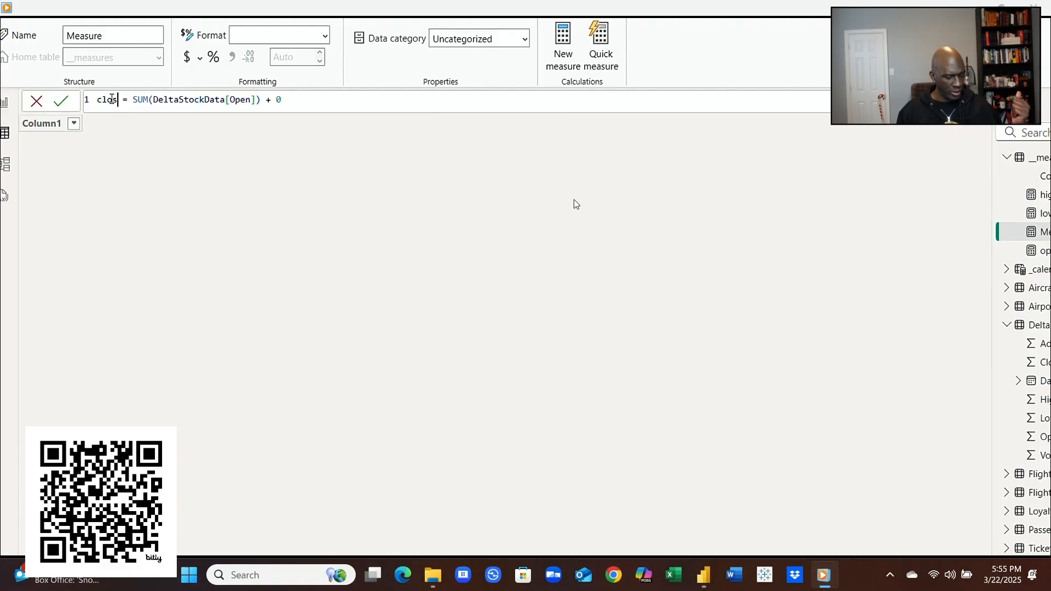
{"action": "double_click", "coordinate": [244, 100]}
{"action": "key", "text": "BackSpace"}
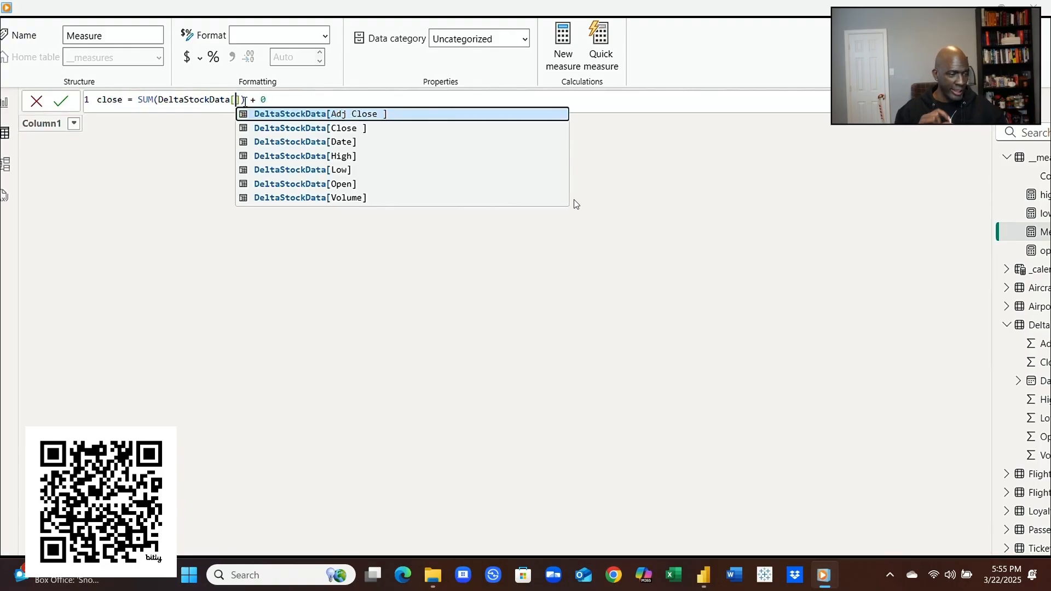
{"action": "left_click", "coordinate": [346, 129]}
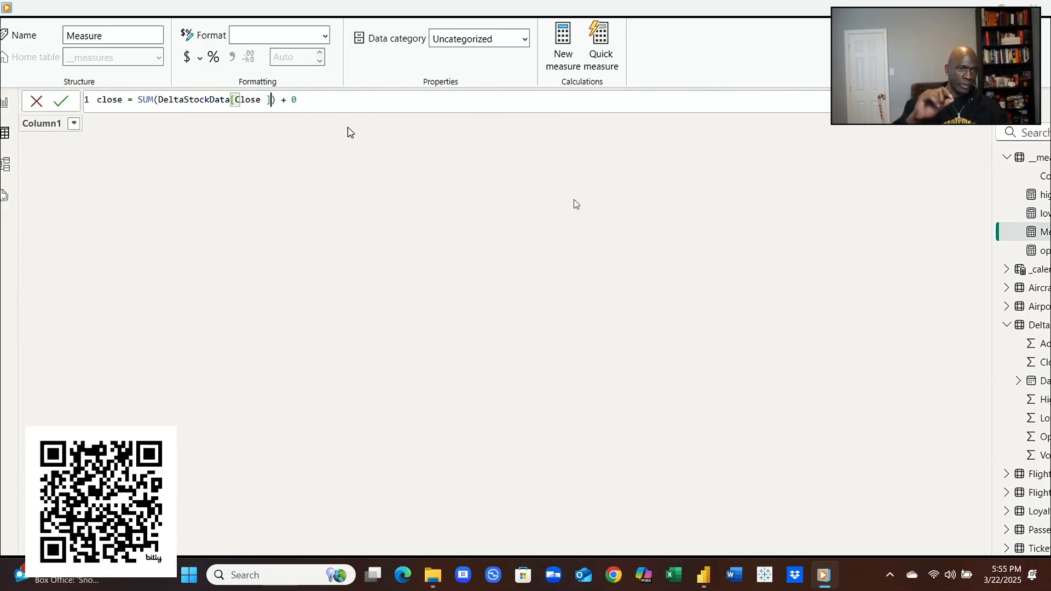
{"action": "key", "text": "Return"}
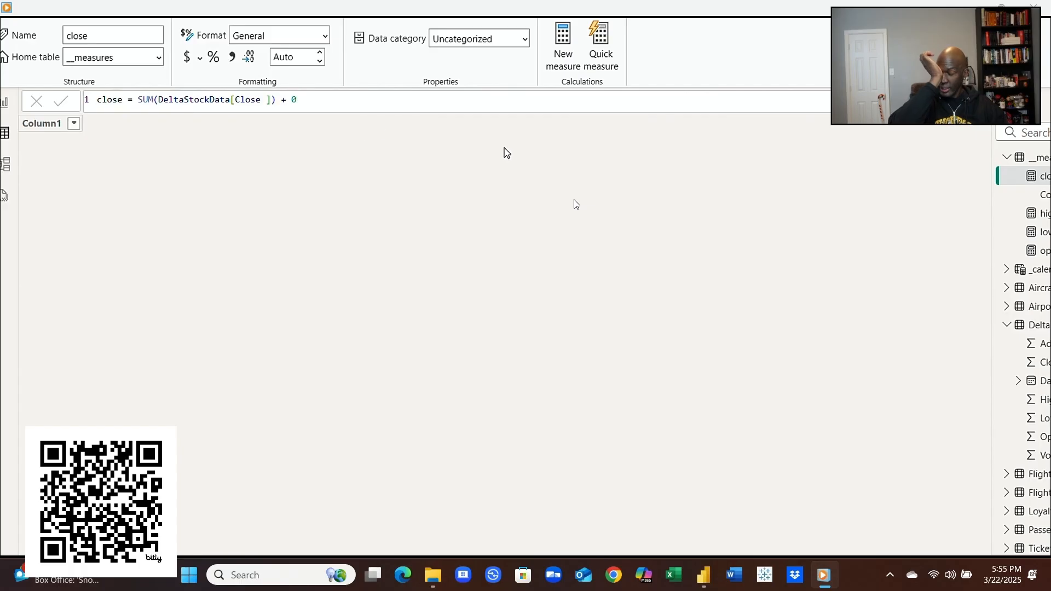
Step: Add a measure to the __measures table defined as volume = SUM(DeltaStockData[Volume]) + 0
{"action": "left_click", "coordinate": [1041, 163]}
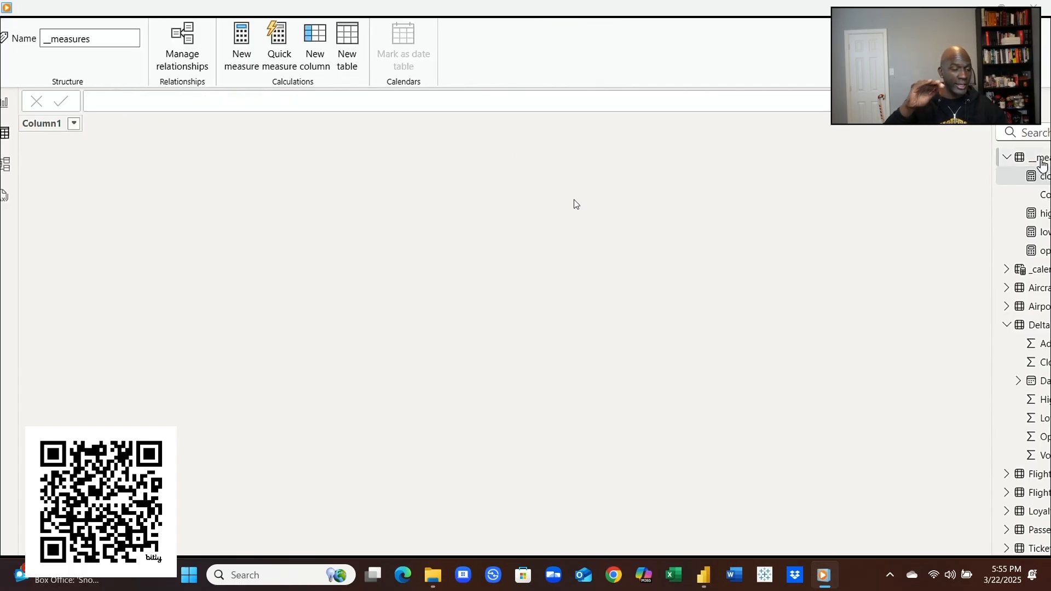
{"action": "right_click", "coordinate": [1042, 163]}
{"action": "left_click", "coordinate": [945, 168]}
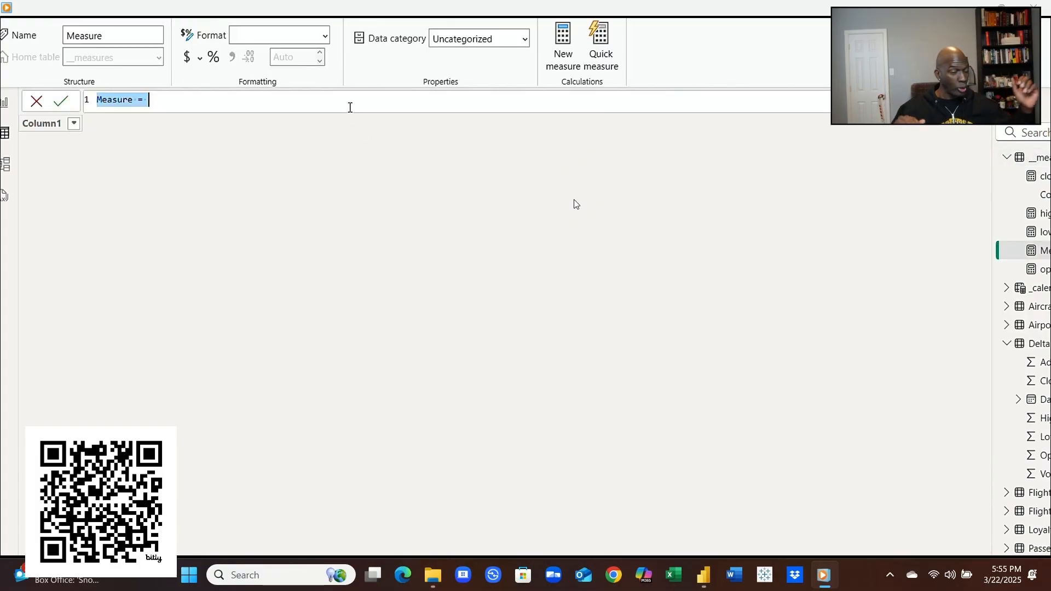
{"action": "type", "text": "open = SUM(DeltaStockData[Open]) + 0"}
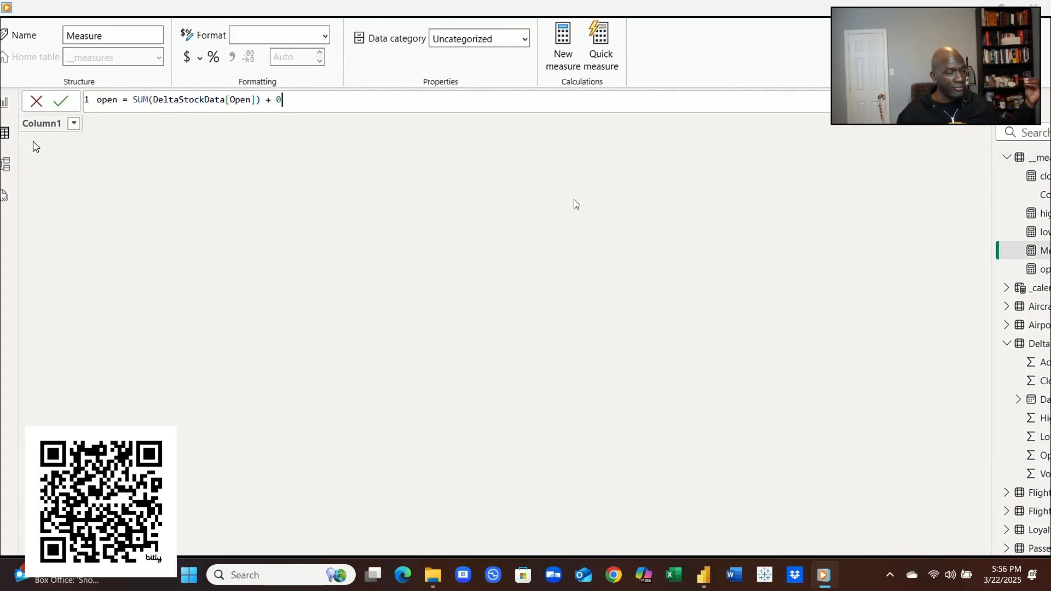
{"action": "double_click", "coordinate": [101, 99]}
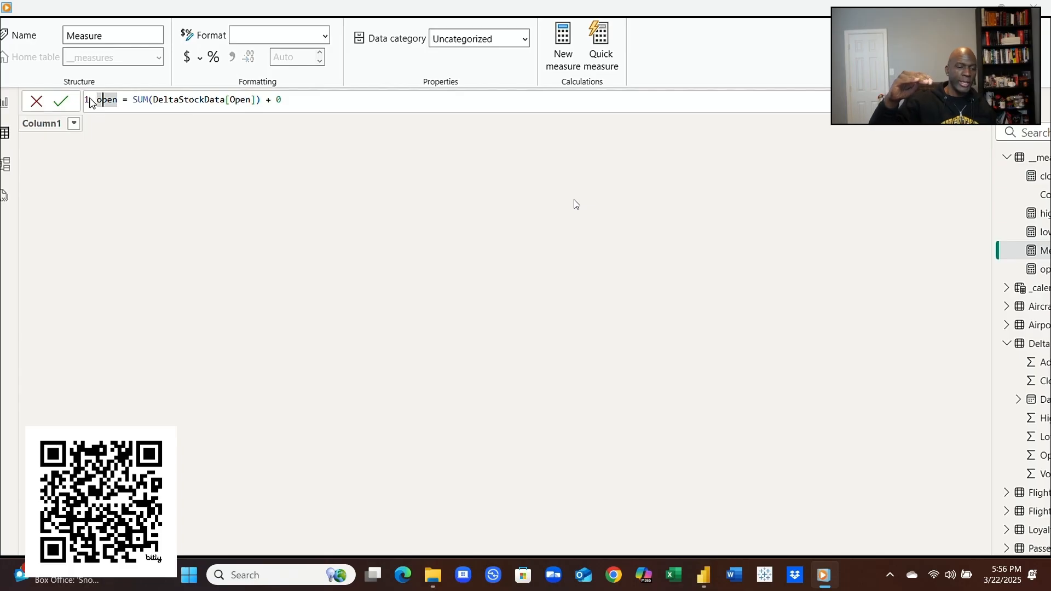
{"action": "type", "text": "vol"}
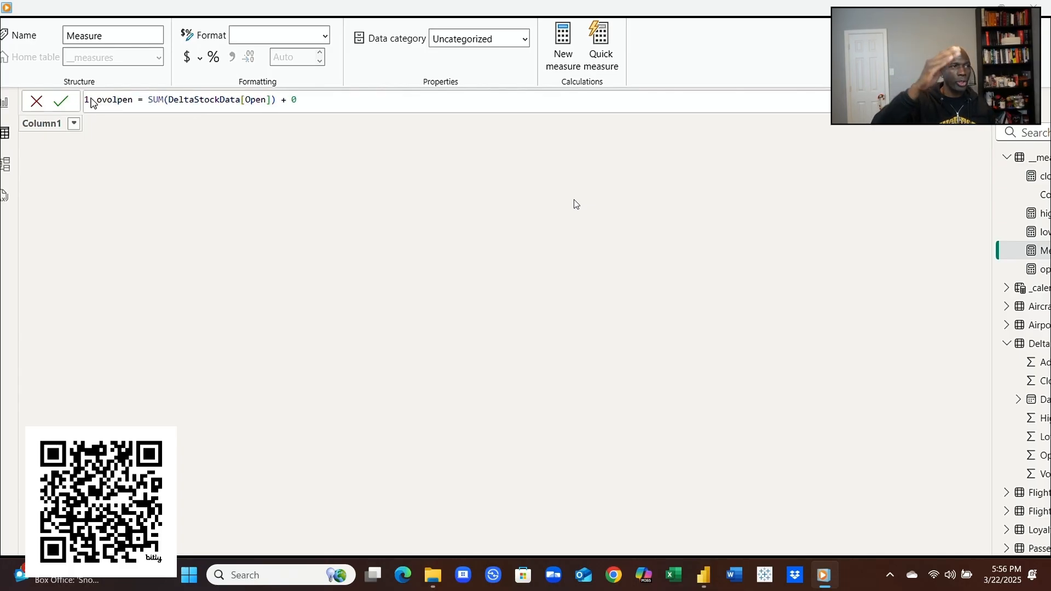
{"action": "double_click", "coordinate": [106, 99]}
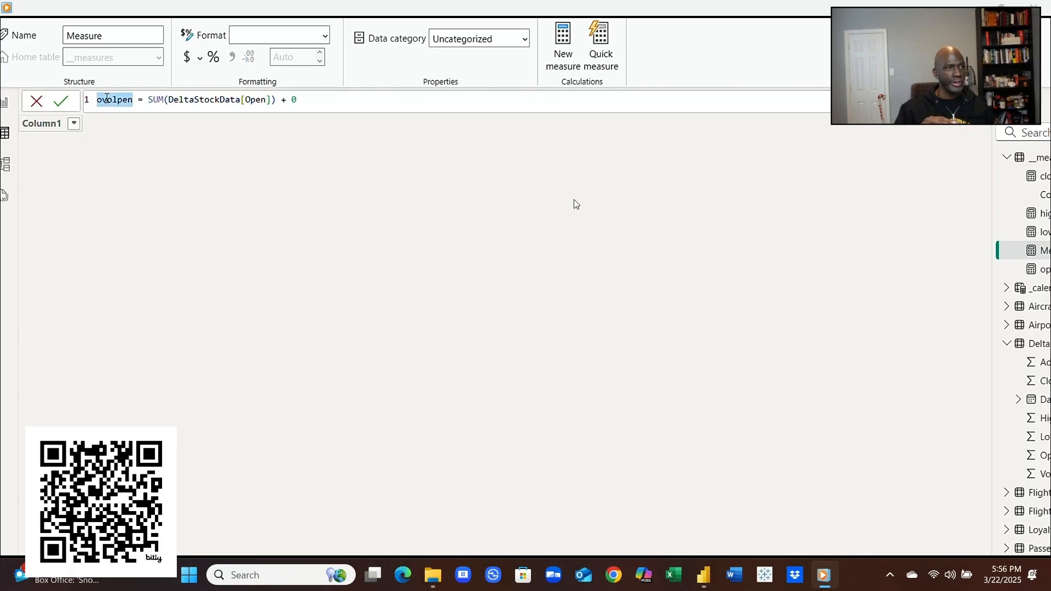
{"action": "type", "text": "volume"}
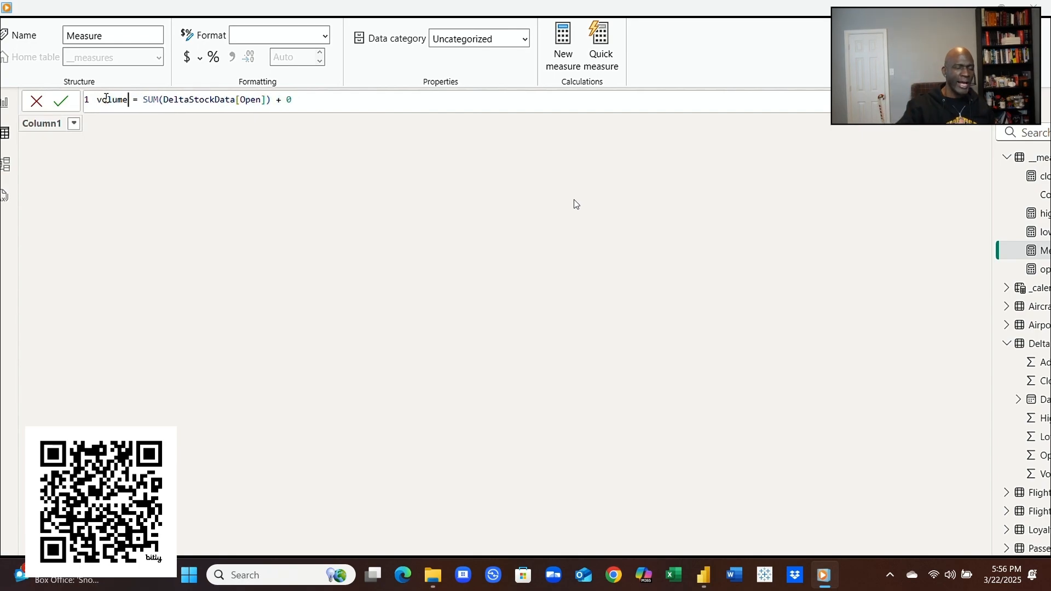
{"action": "double_click", "coordinate": [252, 100]}
{"action": "type", "text": "vol"}
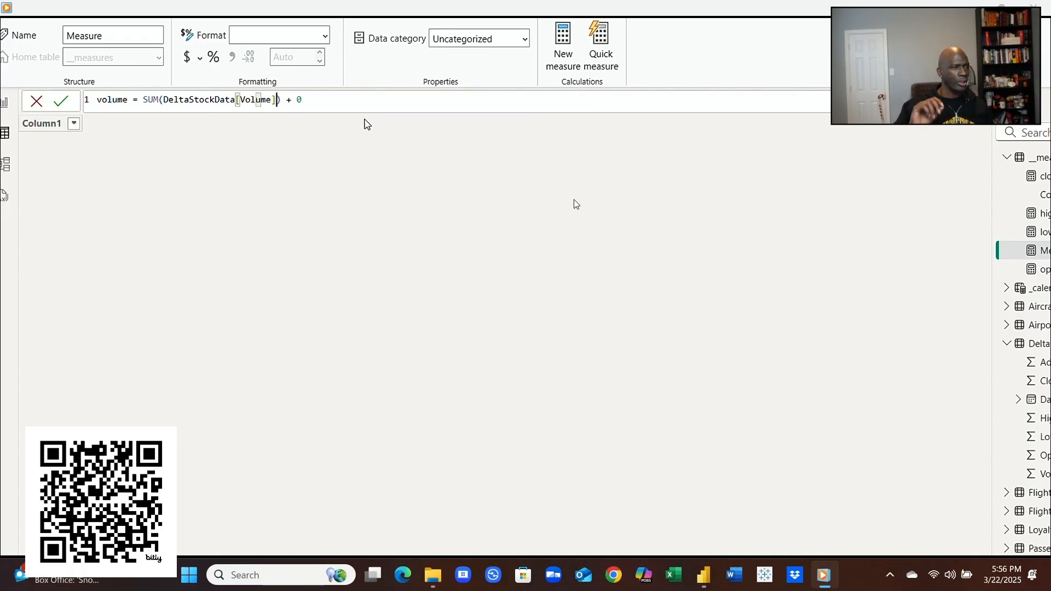
{"action": "key", "text": "Tab"}
{"action": "key", "text": "End"}
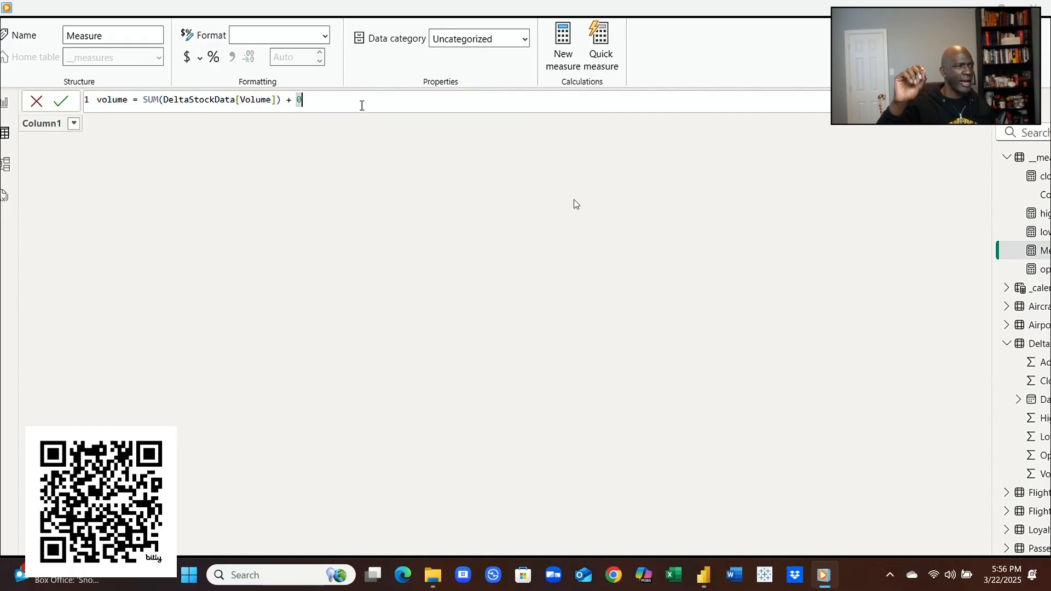
{"action": "key", "text": "Return"}
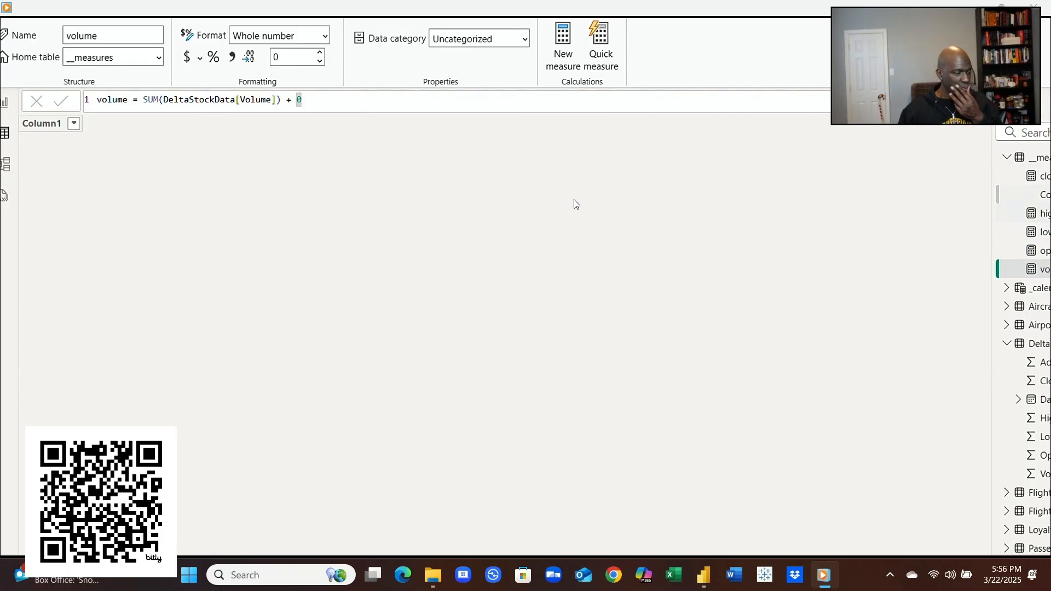
Step: Delete Column1 from the __measures table
{"action": "left_click", "coordinate": [1044, 195]}
{"action": "right_click", "coordinate": [1042, 196]}
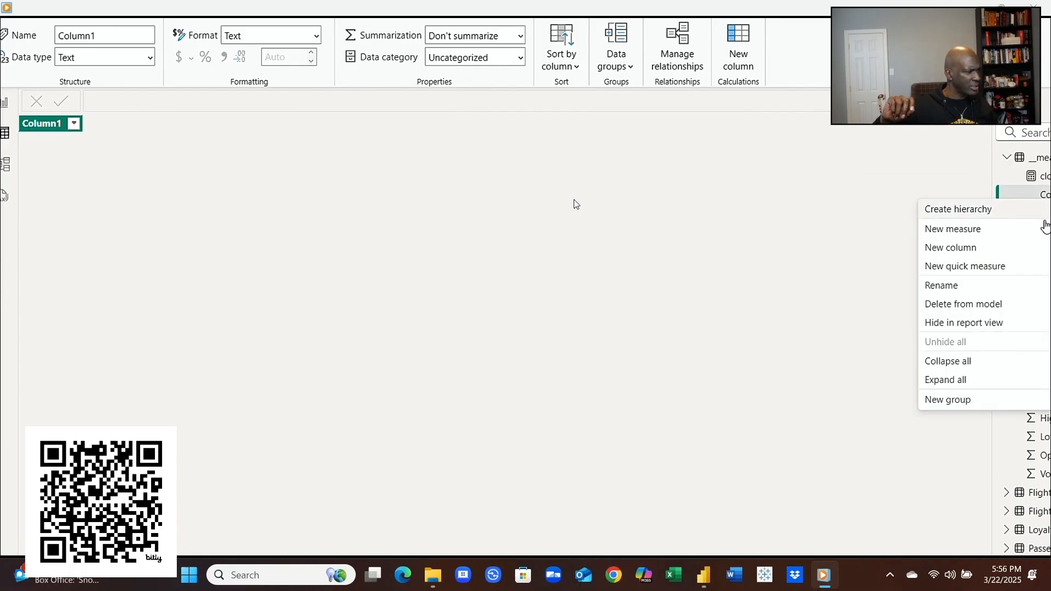
{"action": "left_click", "coordinate": [975, 304]}
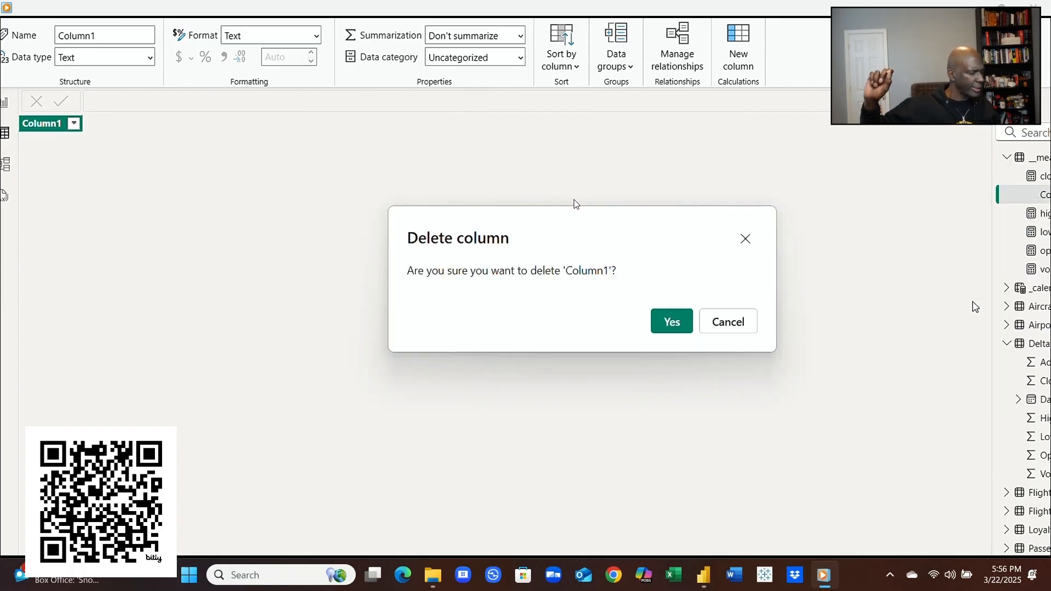
{"action": "left_click", "coordinate": [679, 332]}
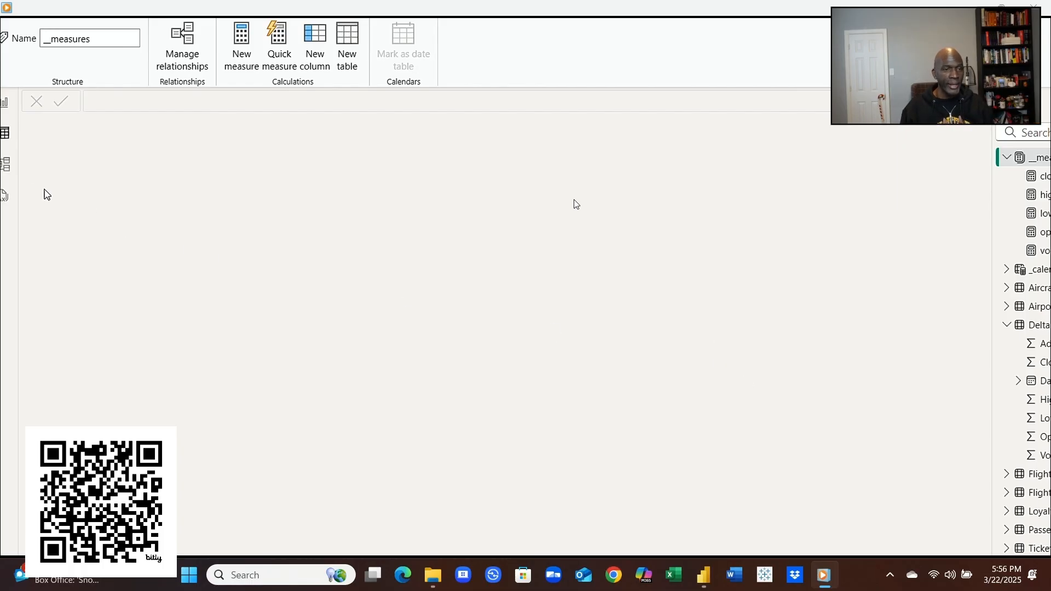
Step: In the model view, assign the volume measure to a display folder named StockData
{"action": "left_click", "coordinate": [5, 173]}
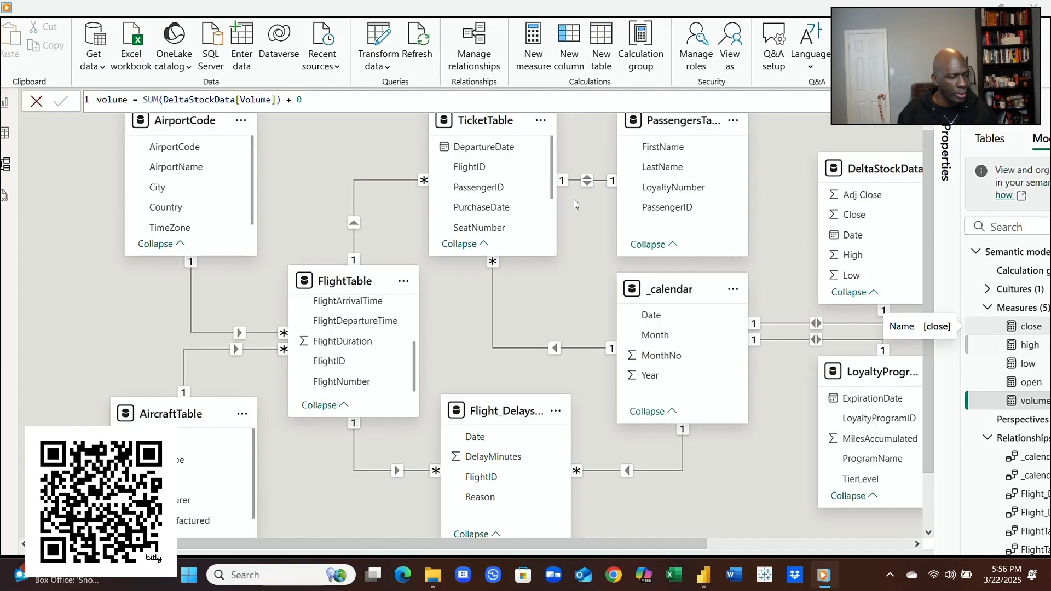
{"action": "left_click", "coordinate": [989, 439]}
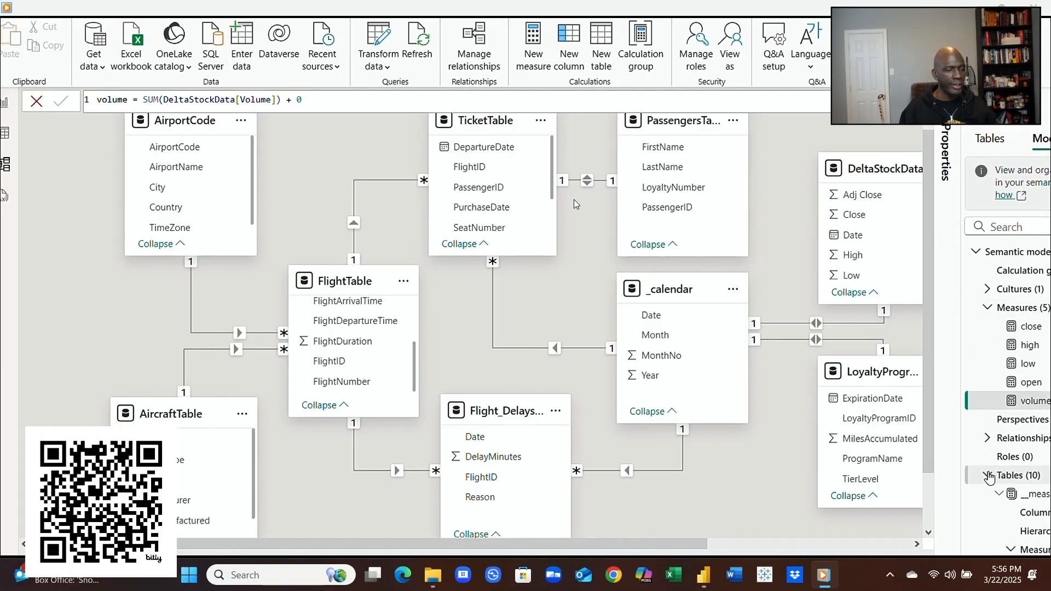
{"action": "left_click", "coordinate": [990, 478]}
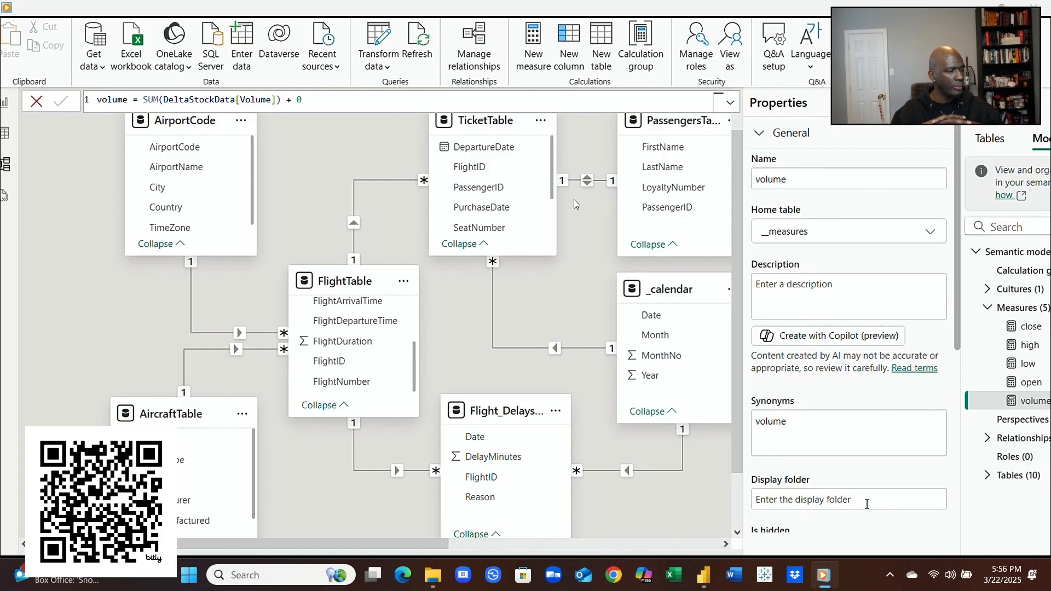
{"action": "left_click", "coordinate": [867, 501]}
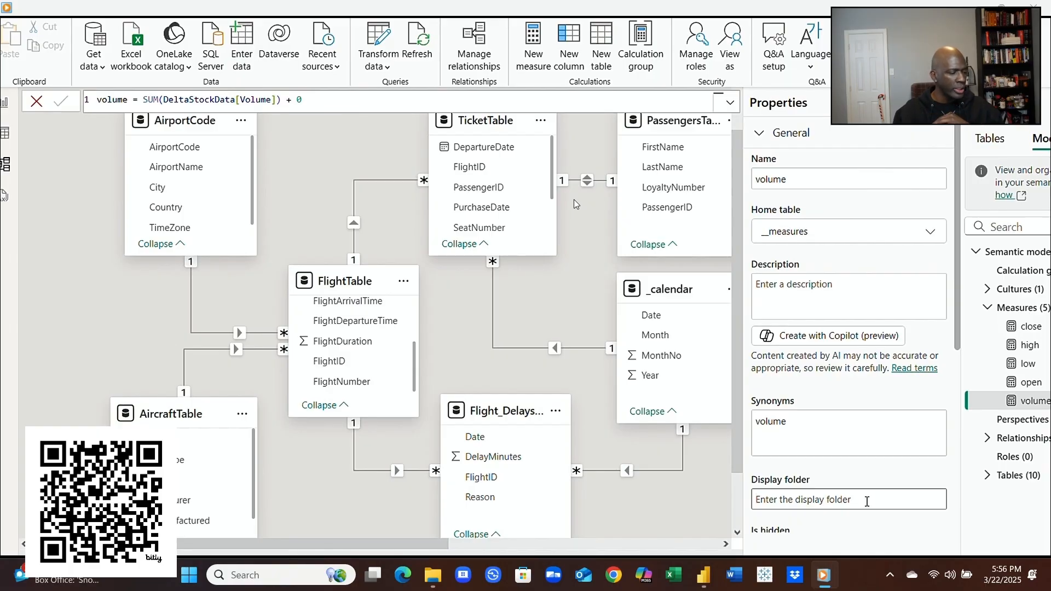
{"action": "type", "text": "stoc"}
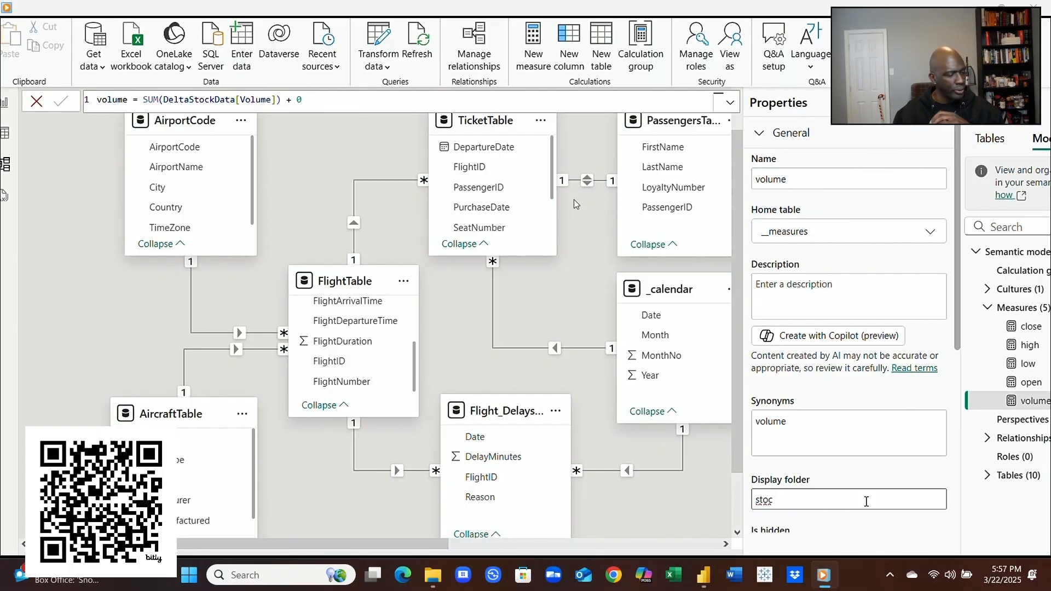
{"action": "key", "text": "BackSpace"}
{"action": "key", "text": "BackSpace"}
{"action": "key", "text": "BackSpace"}
{"action": "key", "text": "BackSpace"}
{"action": "type", "text": "Sto"}
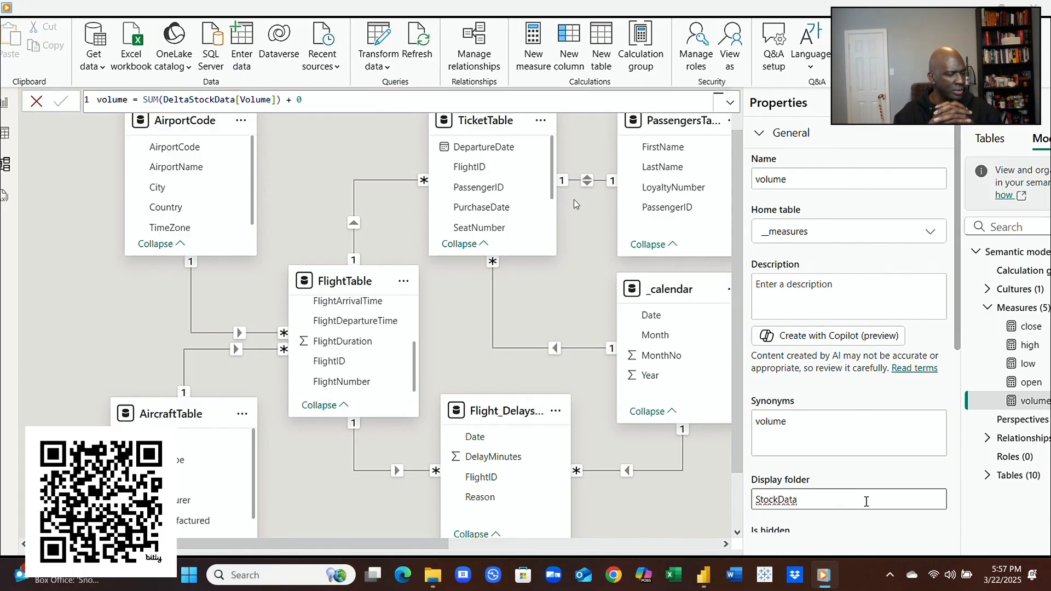
{"action": "key", "text": "Return"}
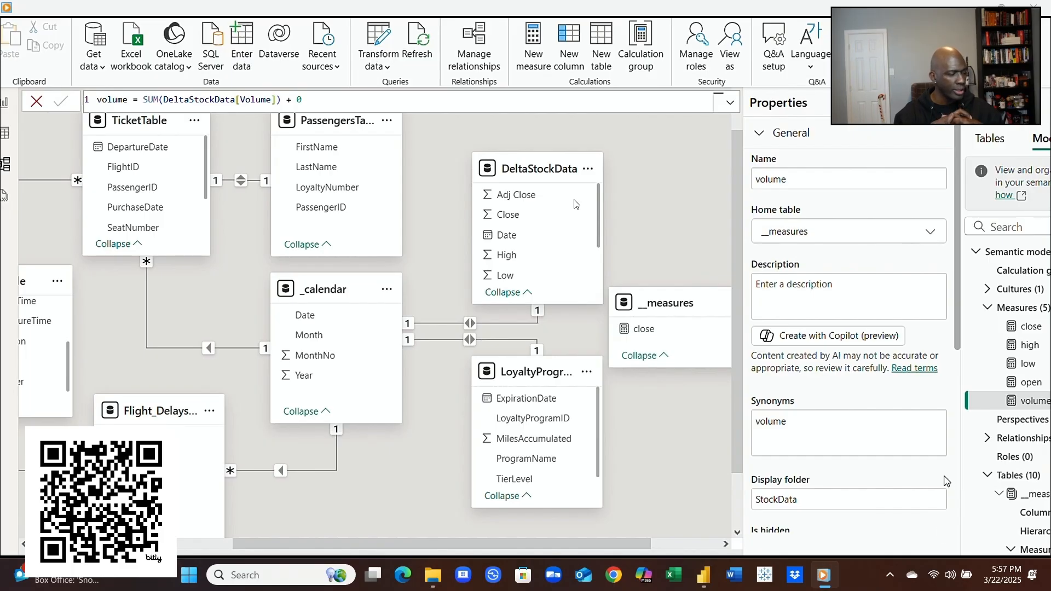
Step: Move the open, low, high and close measures into the StockData display folder of the __measures table
{"action": "scroll", "coordinate": [884, 496], "scroll_direction": "down", "scroll_amount": 1}
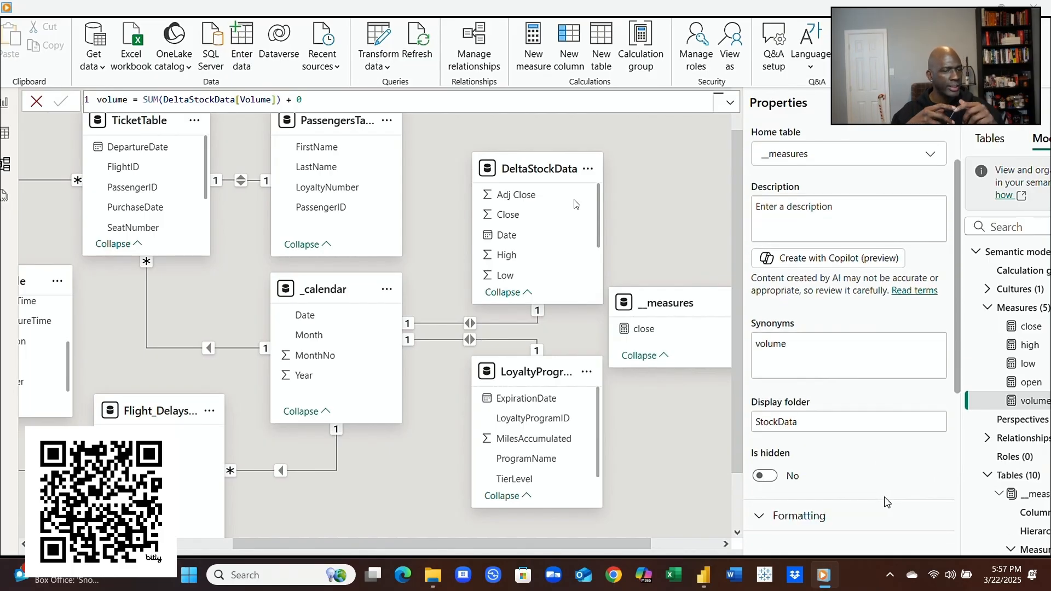
{"action": "left_click", "coordinate": [1025, 383]}
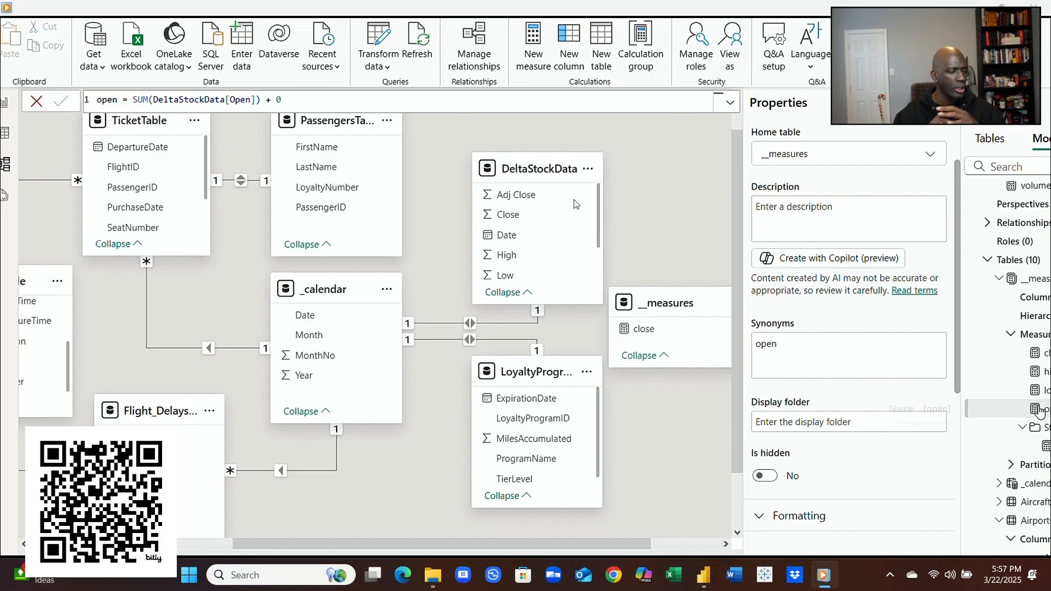
{"action": "left_click_drag", "start_coordinate": [1038, 408], "coordinate": [1046, 430]}
{"action": "mouse_move", "coordinate": [1037, 393]}
{"action": "left_mouse_down"}
{"action": "mouse_move", "coordinate": [1040, 417]}
{"action": "mouse_move", "coordinate": [1040, 377]}
{"action": "left_mouse_up"}
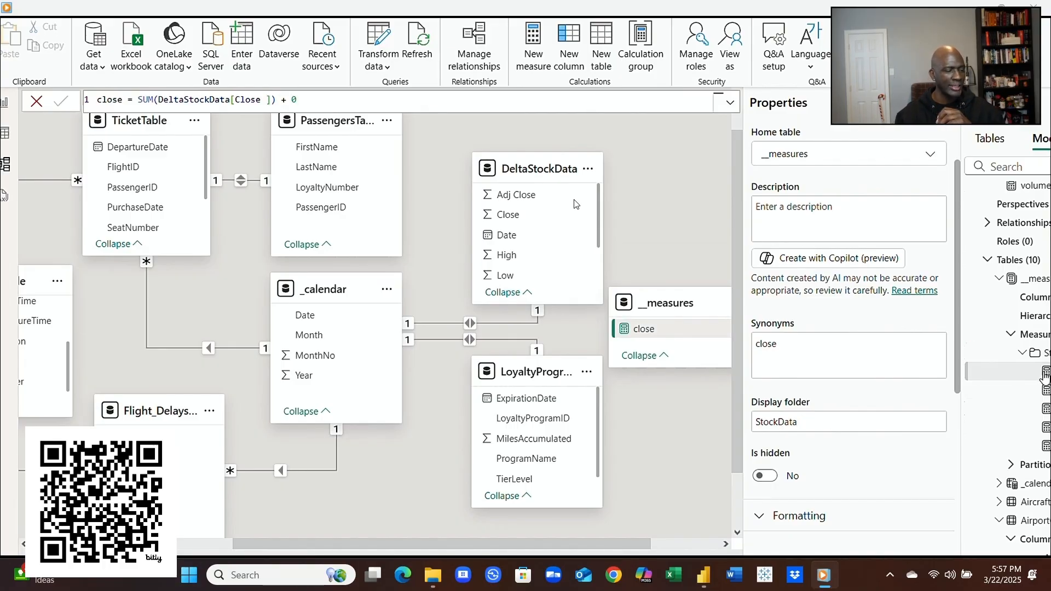
Step: Collapse the Measures and Tables groups in the semantic model tree
{"action": "scroll", "coordinate": [1013, 376], "scroll_direction": "up", "scroll_amount": 3}
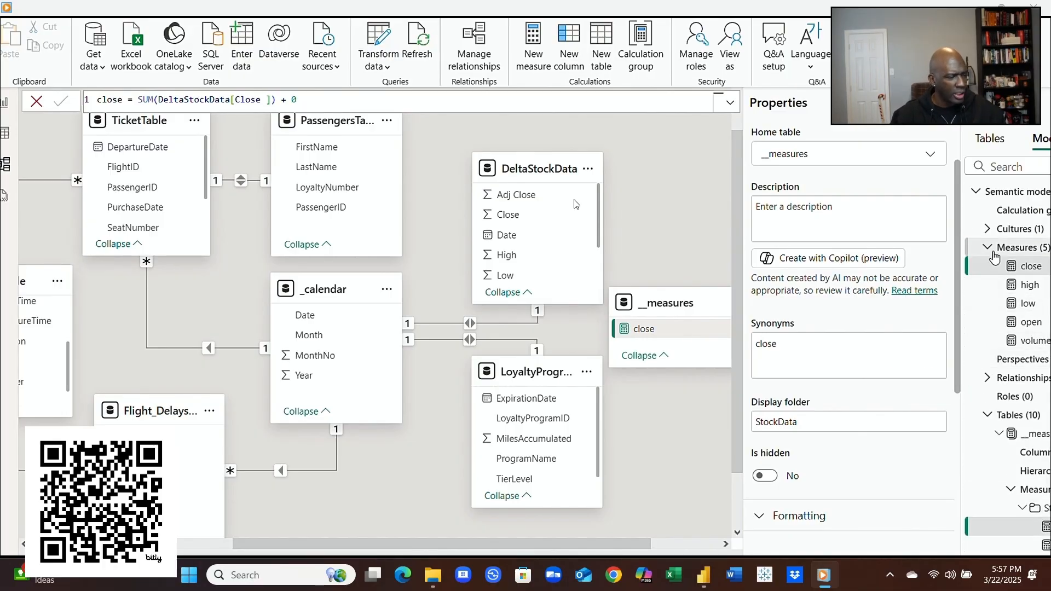
{"action": "left_click", "coordinate": [990, 249]}
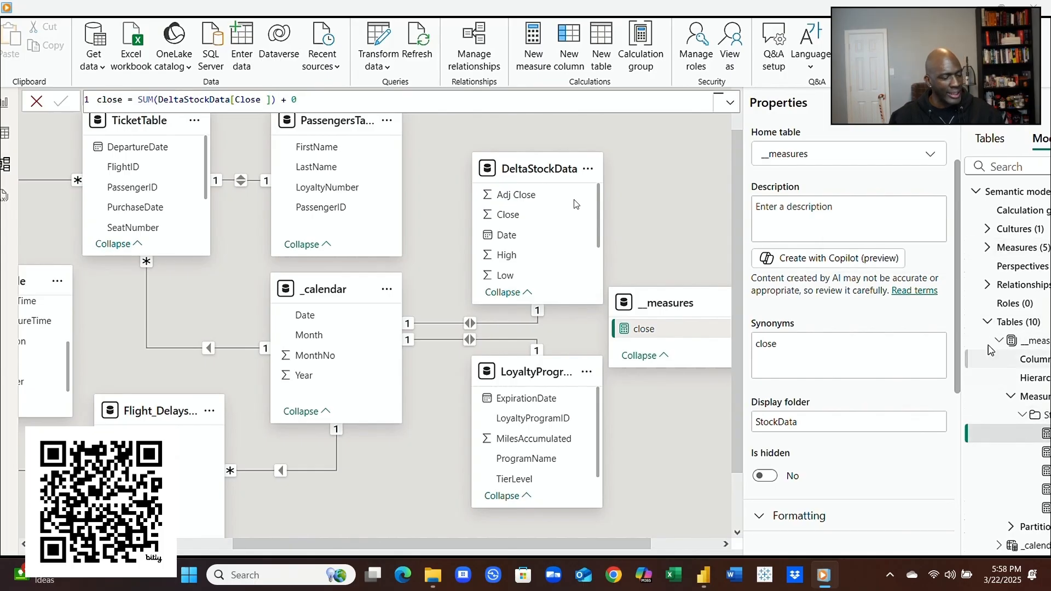
{"action": "left_click", "coordinate": [986, 322]}
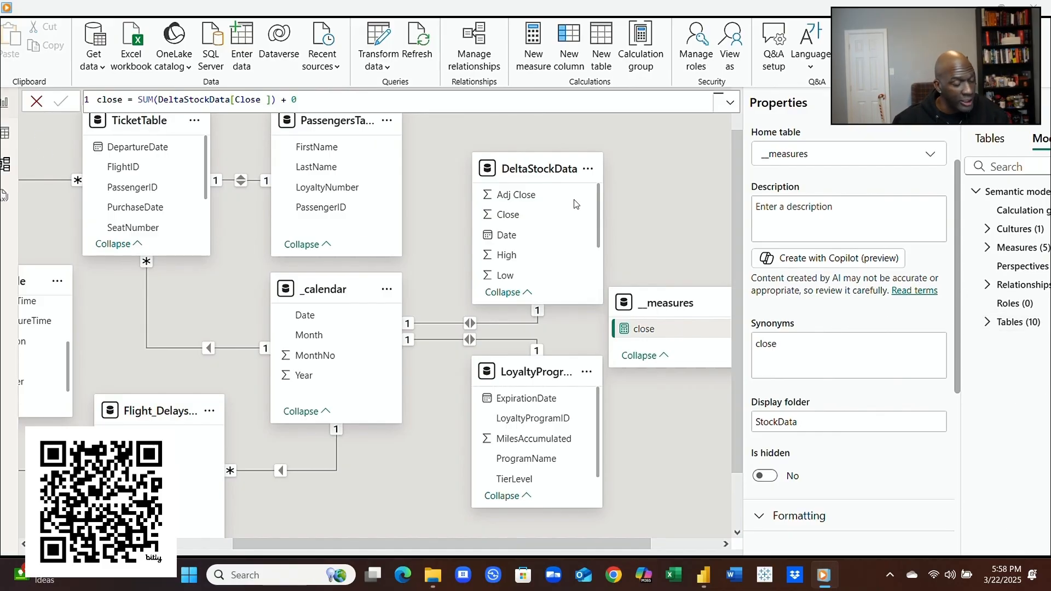
Step: Review the formula of each measure in the StockData folder of the __measures table in the table view
{"action": "left_click", "coordinate": [5, 134]}
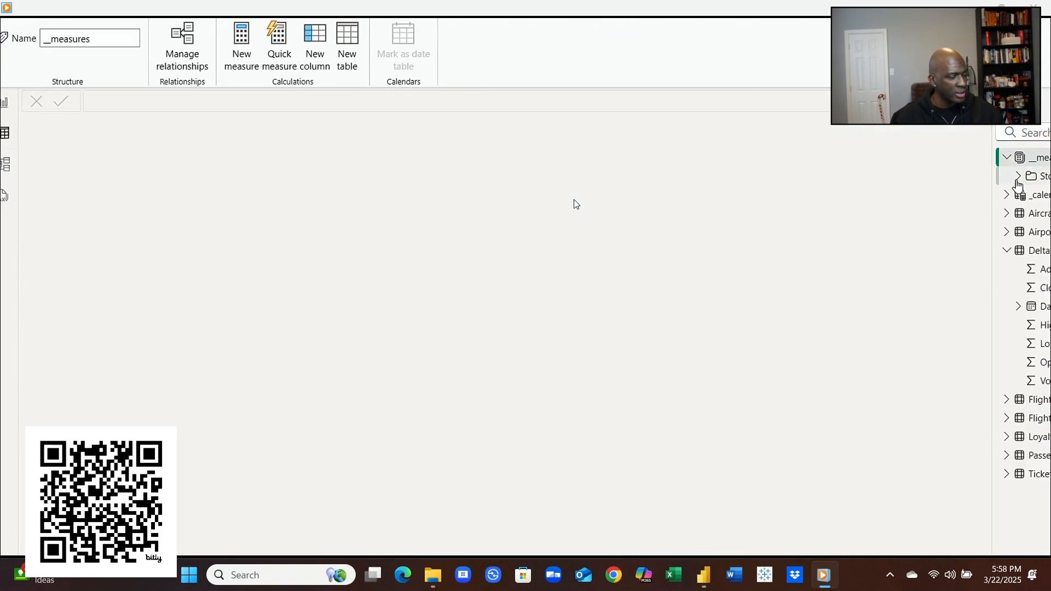
{"action": "left_click", "coordinate": [1007, 253]}
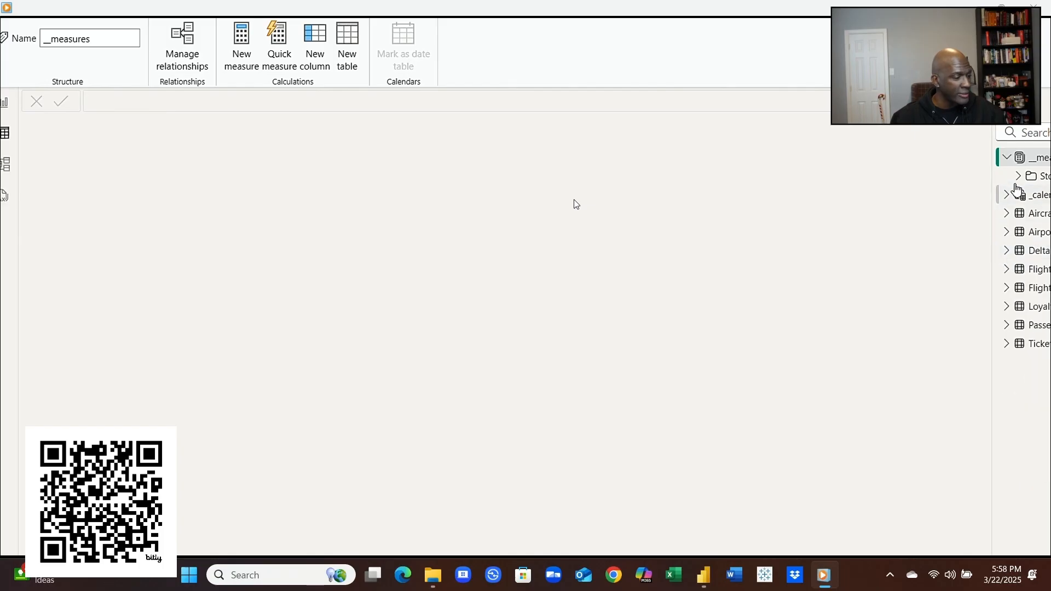
{"action": "left_click", "coordinate": [1019, 179]}
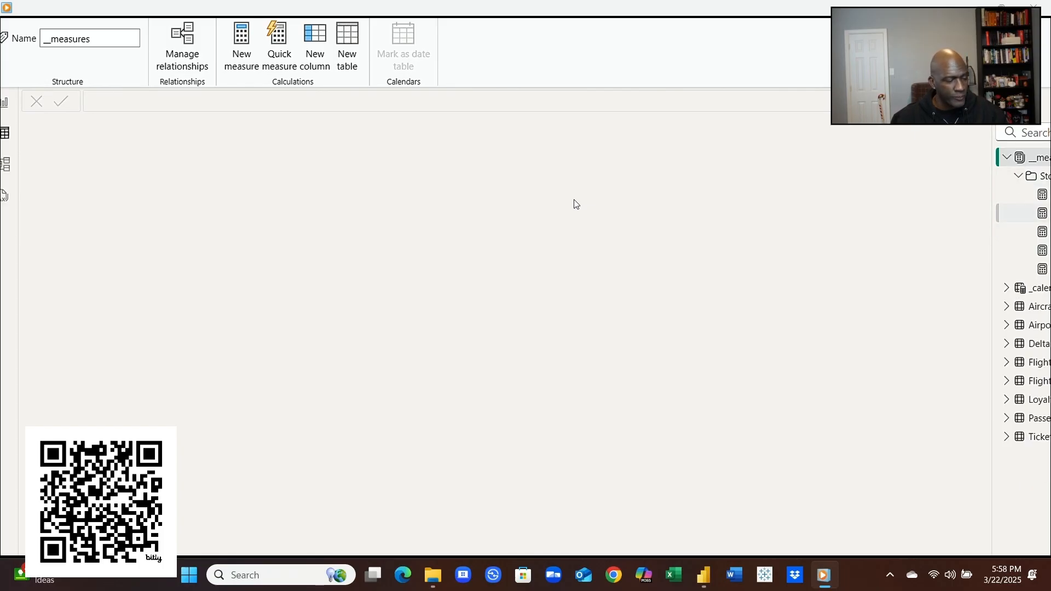
{"action": "left_click", "coordinate": [1043, 194]}
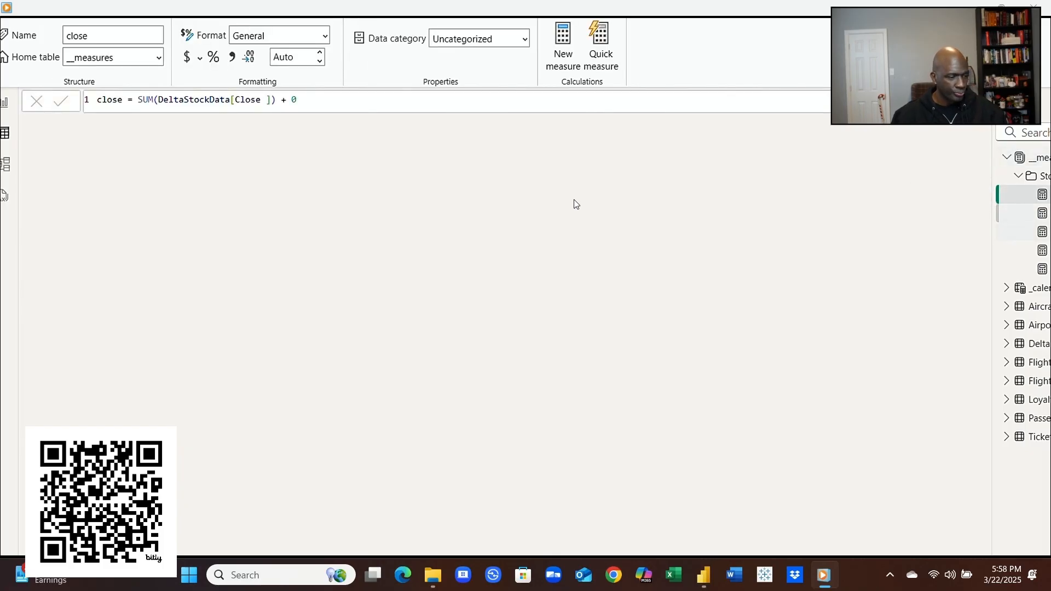
{"action": "key", "text": "Down"}
{"action": "key", "text": "Down"}
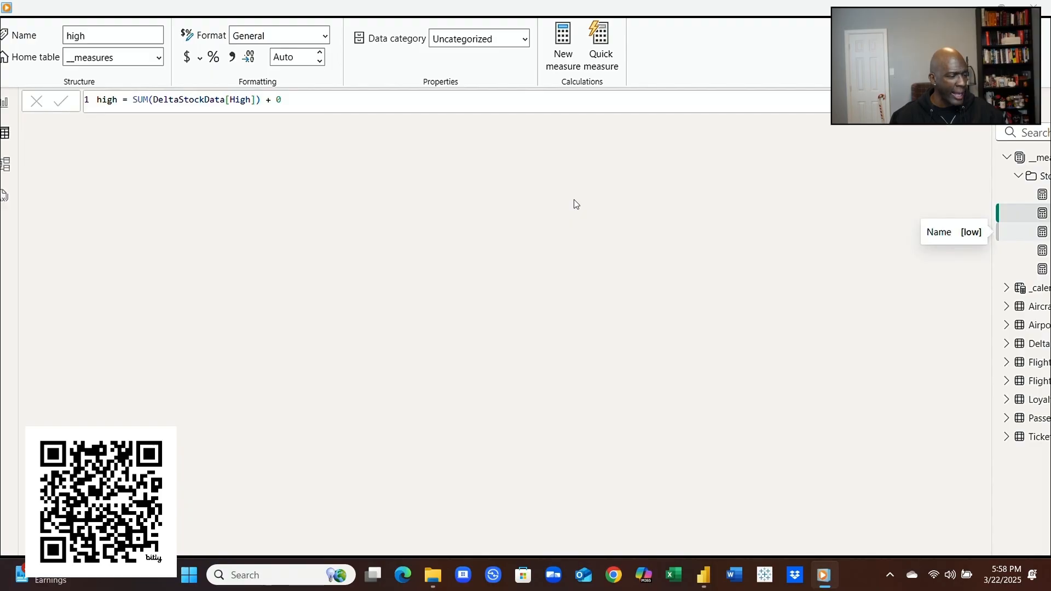
{"action": "key", "text": "Down"}
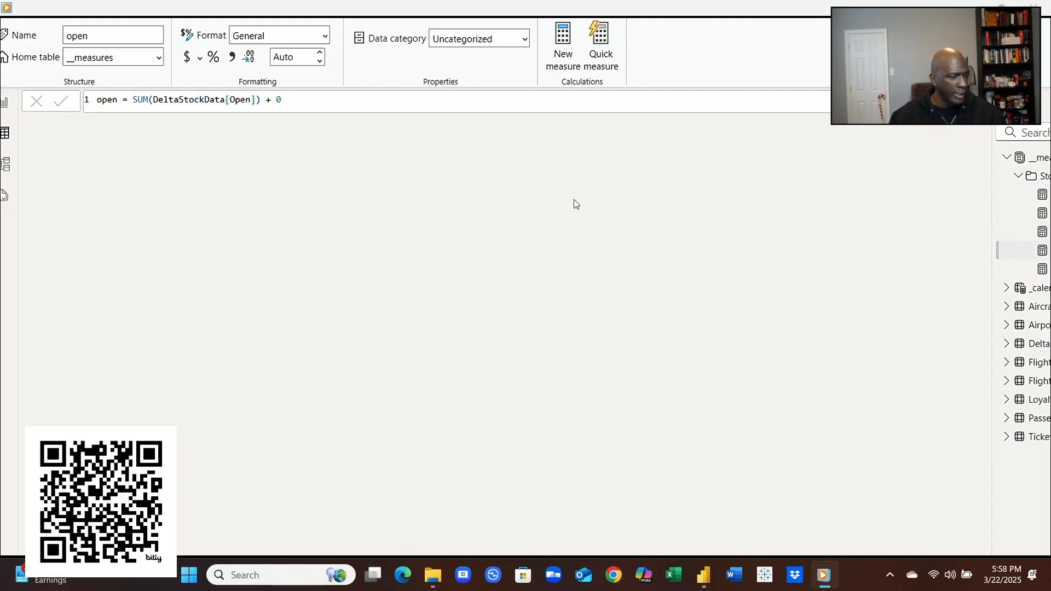
{"action": "key", "text": "Down"}
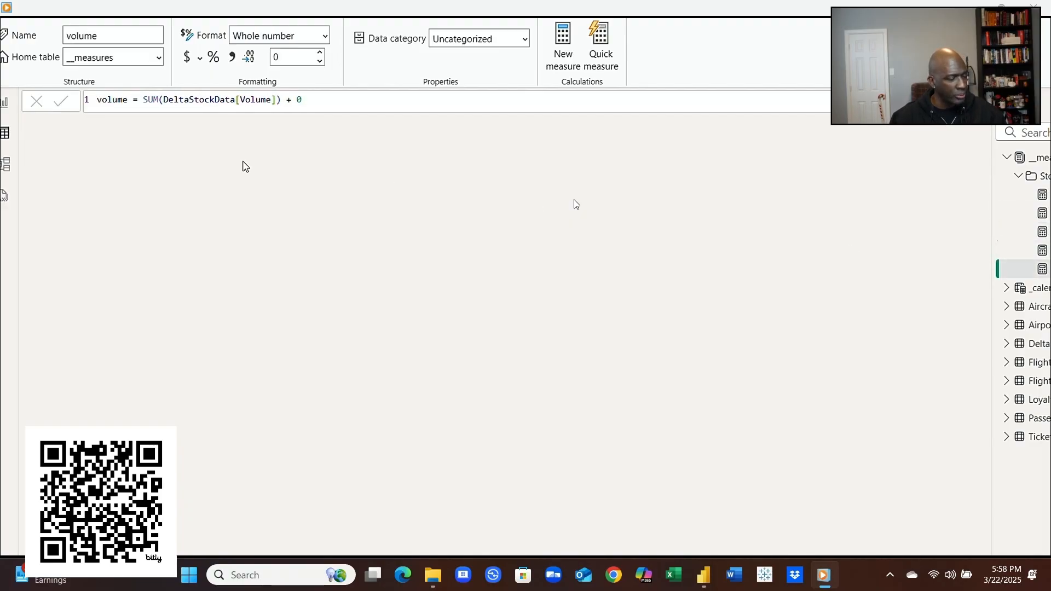
Step: On the report page, move the Sum of TicketPrice by Year chart and the ticket table upward to free space, and insert an empty card
{"action": "left_click", "coordinate": [7, 103]}
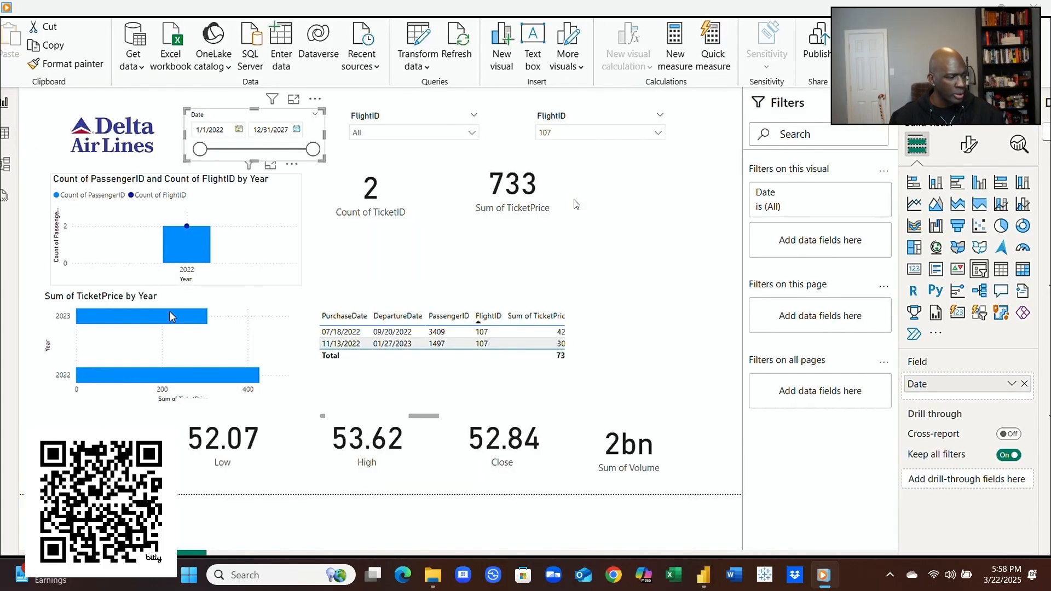
{"action": "left_click", "coordinate": [225, 338]}
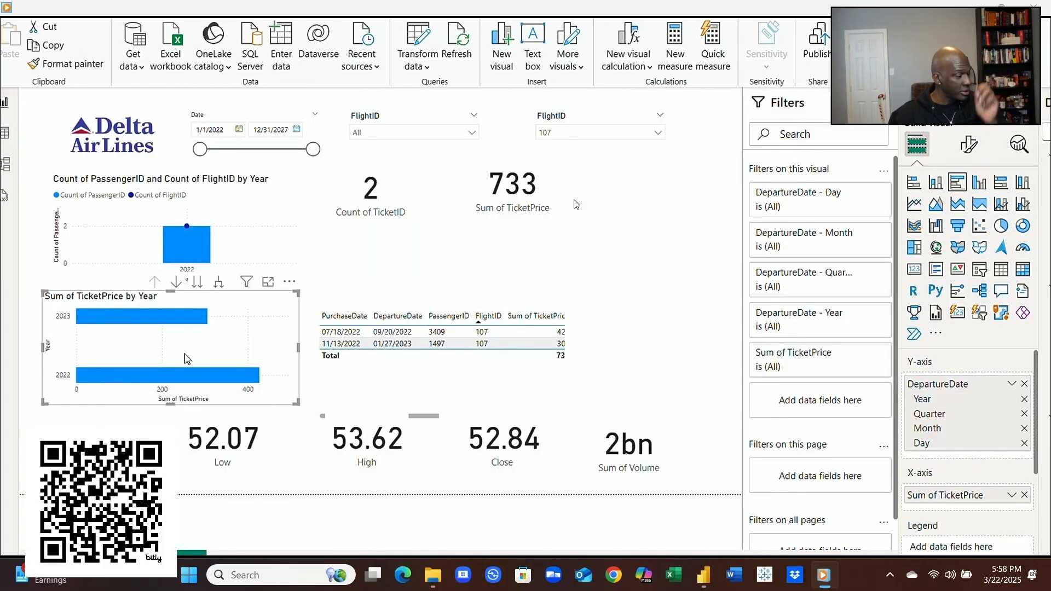
{"action": "left_click_drag", "start_coordinate": [246, 304], "coordinate": [761, 214]}
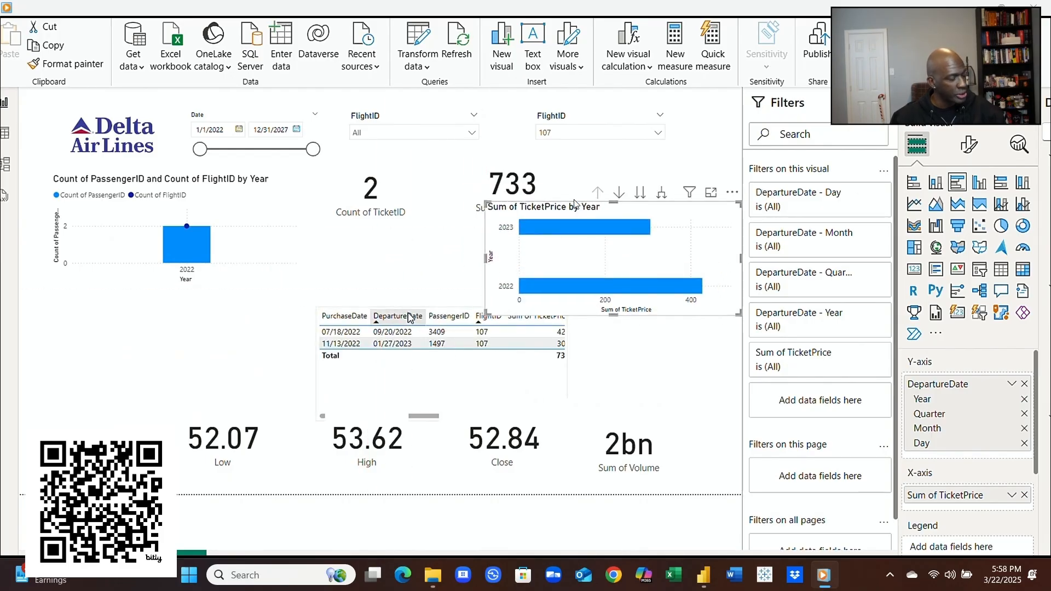
{"action": "left_click_drag", "start_coordinate": [436, 386], "coordinate": [374, 301]}
{"action": "left_click", "coordinate": [91, 384]}
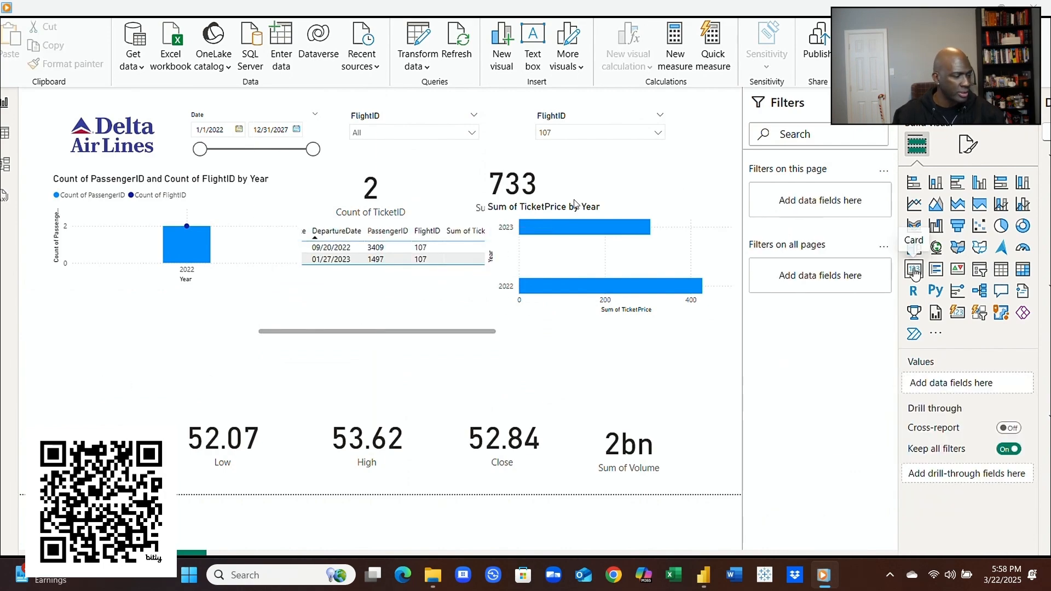
{"action": "left_click", "coordinate": [913, 270]}
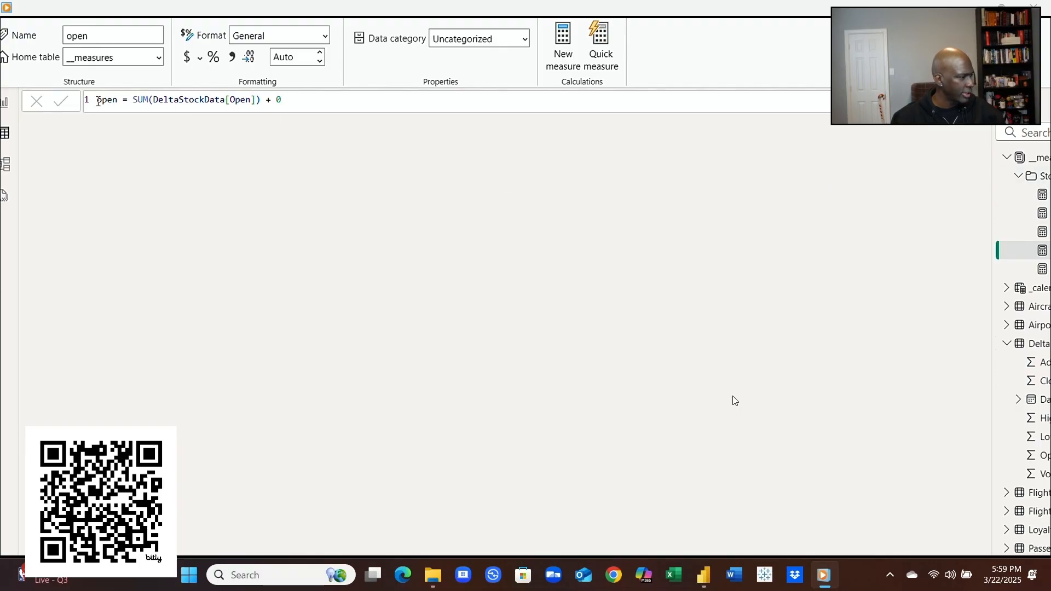
Step: Redefine the open measure as Open = IF(ISBLANK(SELECTEDVALUE(DeltaStockData[OPEN])), 0, SELECTEDVALUE(DeltaStockData[OPEN]))
{"action": "left_click_drag", "start_coordinate": [340, 100], "coordinate": [5, 78]}
{"action": "type", "text": "Open Price = IF(ISBLANK(SELECTEDVALUE(DeltaStockData[OPEN])), 0, SELECTEDVALUE(DeltaStockData[OPEN]))"}
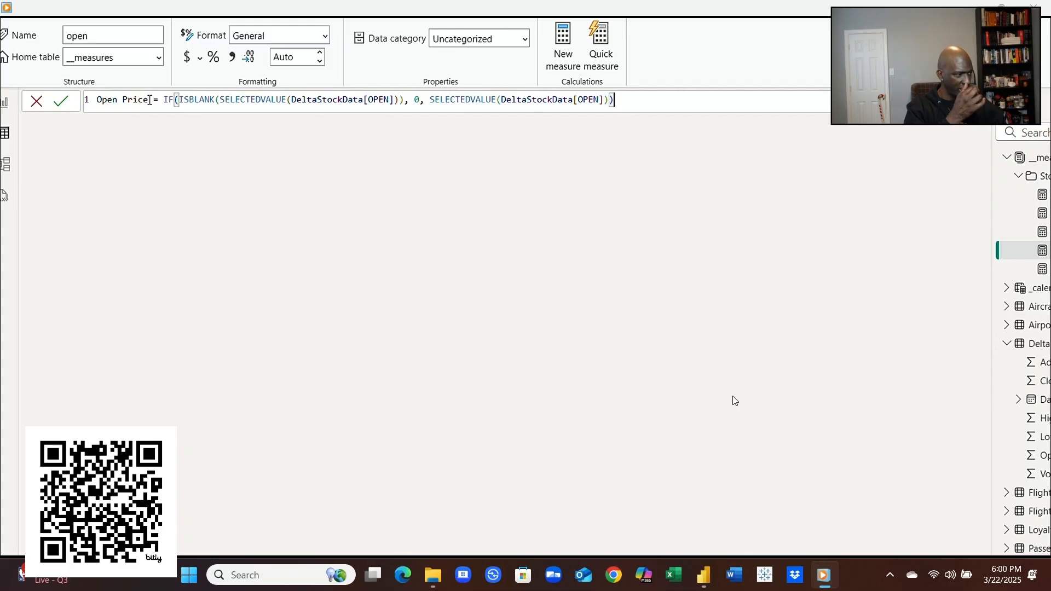
{"action": "double_click", "coordinate": [147, 99]}
{"action": "key", "text": "BackSpace"}
{"action": "key", "text": "BackSpace"}
{"action": "key", "text": "BackSpace"}
{"action": "key", "text": "BackSpace"}
{"action": "key", "text": "BackSpace"}
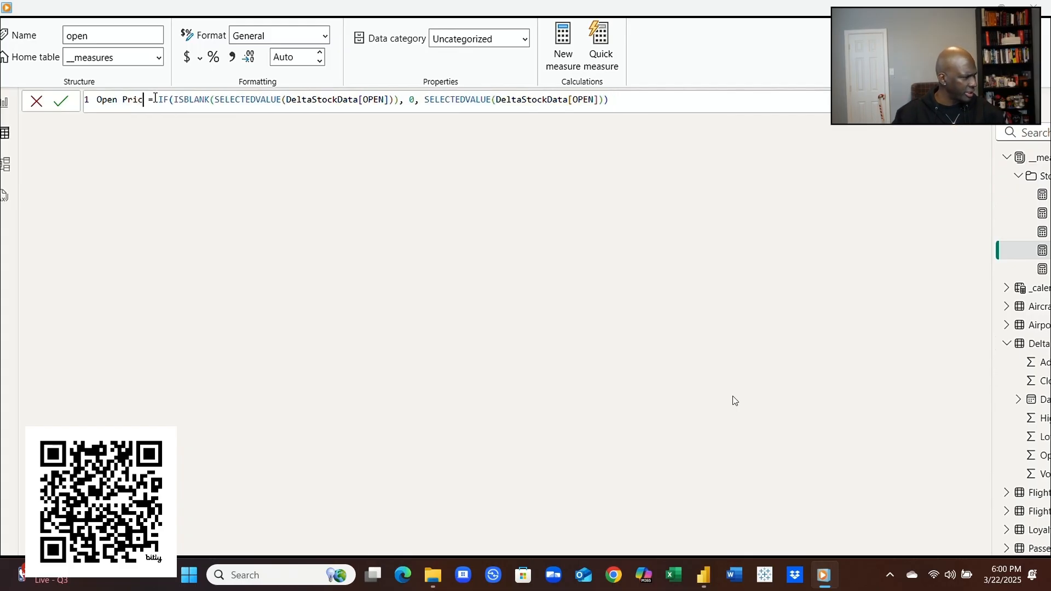
{"action": "key", "text": "BackSpace"}
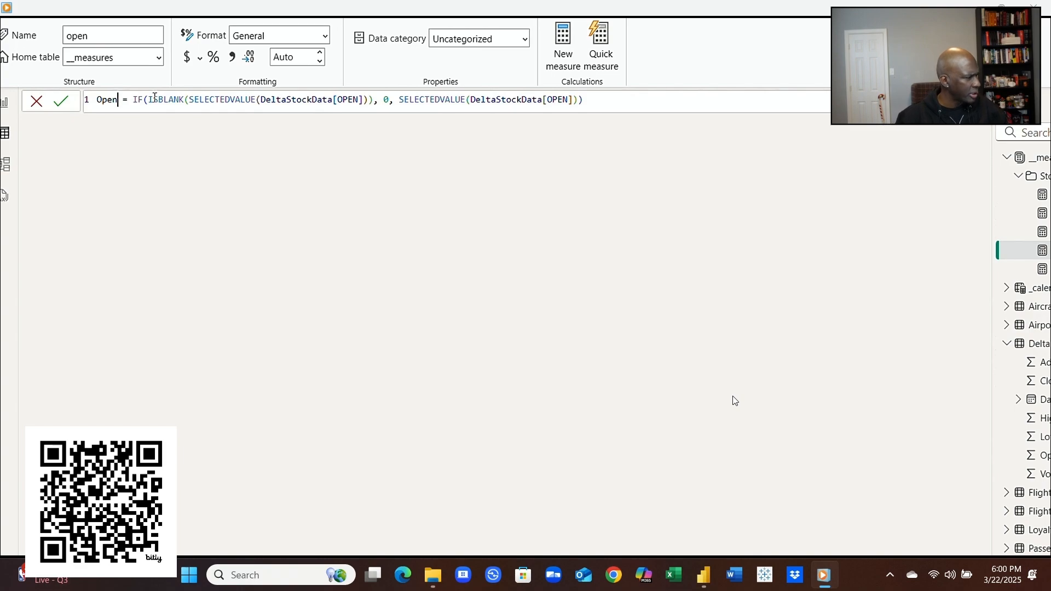
{"action": "key", "text": "Return"}
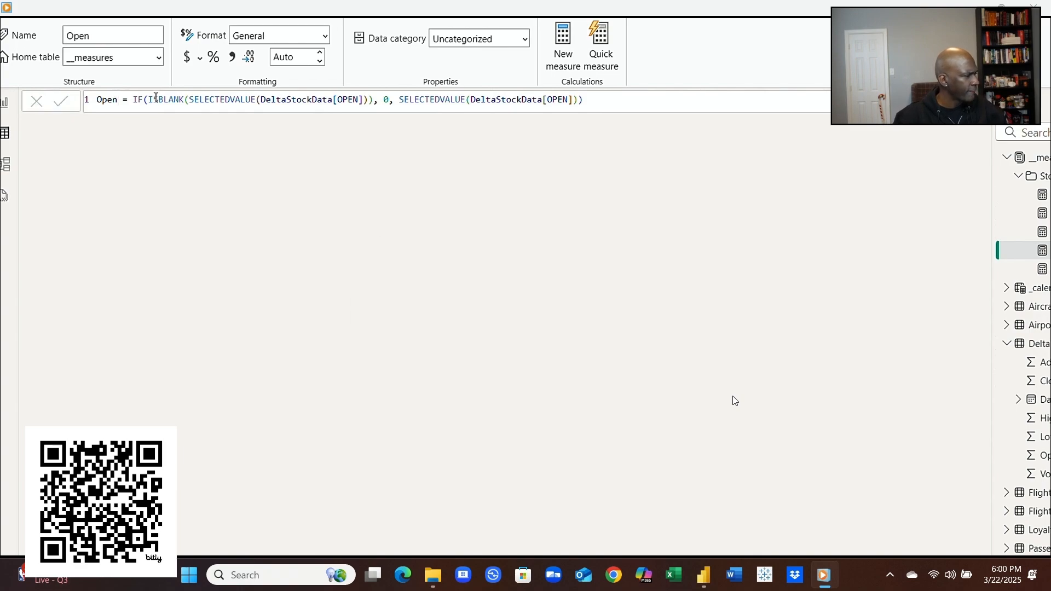
Step: Show the Open measure in the empty card on the report page and shorten the date slicer's range from its end
{"action": "left_click", "coordinate": [4, 102]}
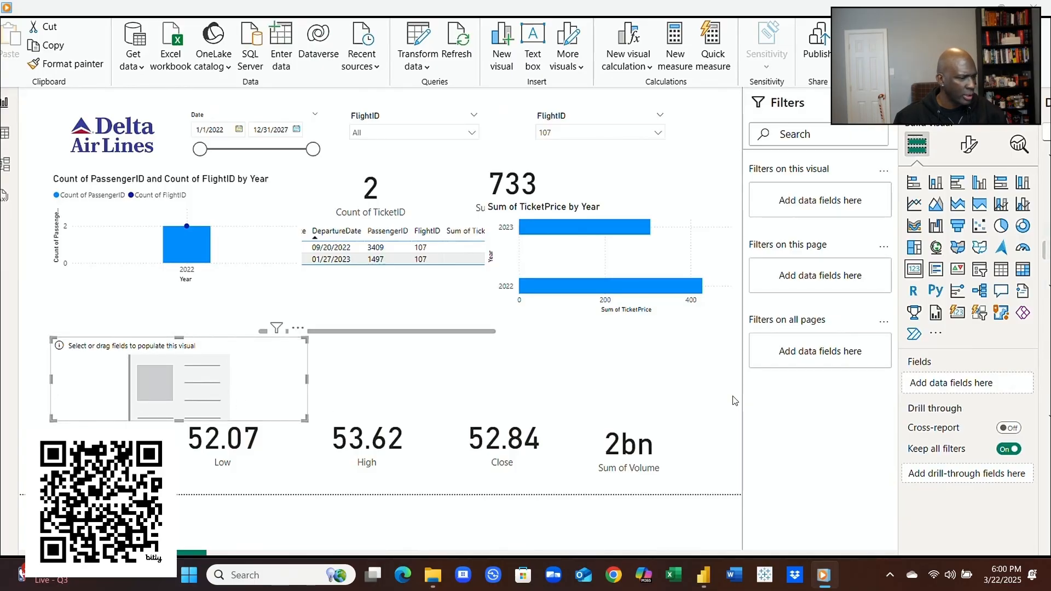
{"action": "left_click_drag", "start_coordinate": [1024, 269], "coordinate": [264, 379]}
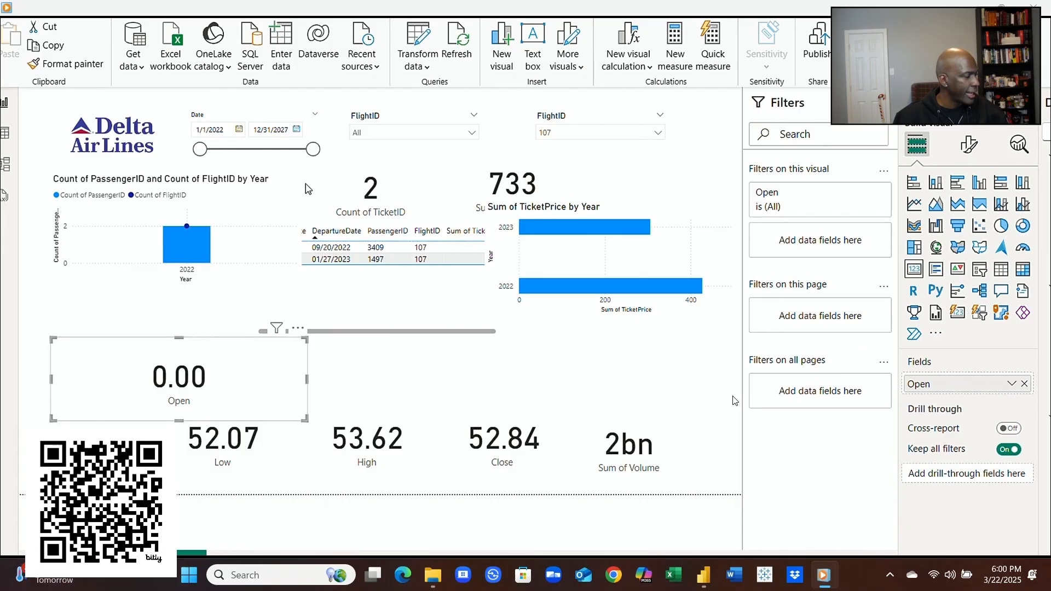
{"action": "left_click_drag", "start_coordinate": [313, 149], "coordinate": [255, 149]}
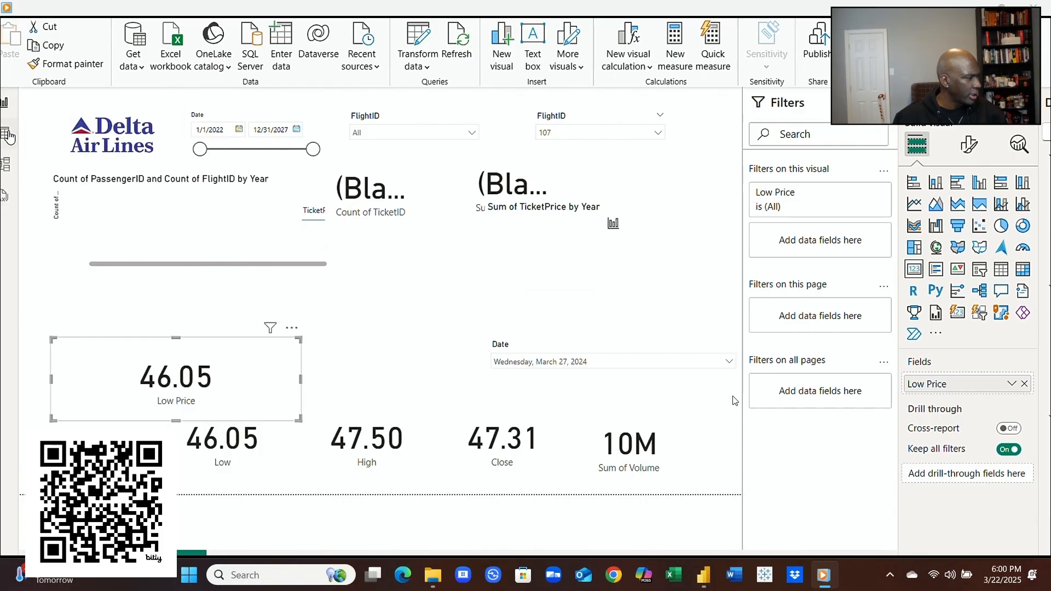
Step: In the table view, check which years the _calendar table's Year column contains and look through its date rows
{"action": "left_click", "coordinate": [6, 133]}
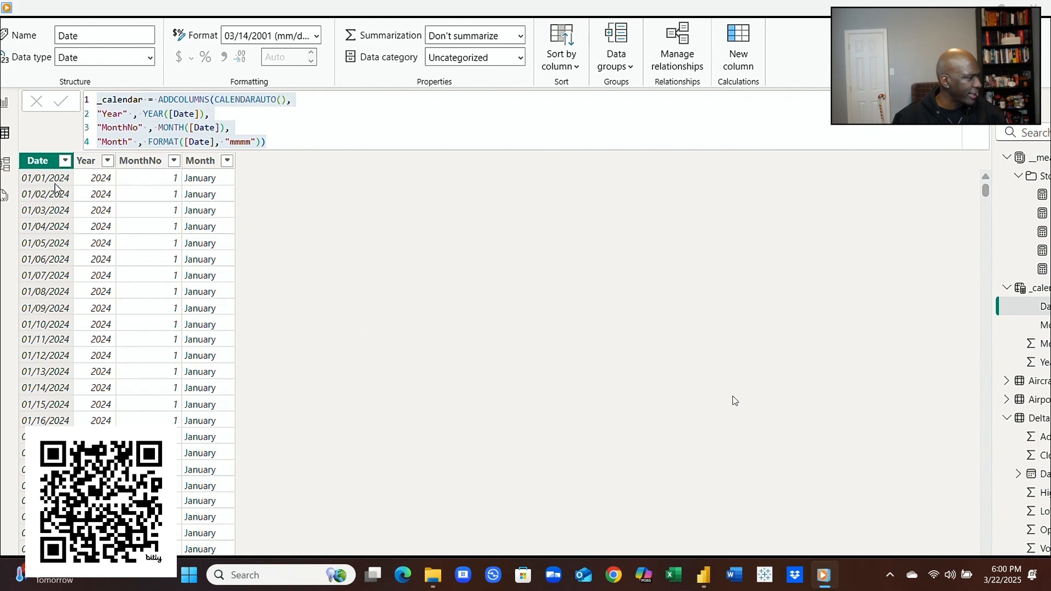
{"action": "left_click", "coordinate": [108, 162]}
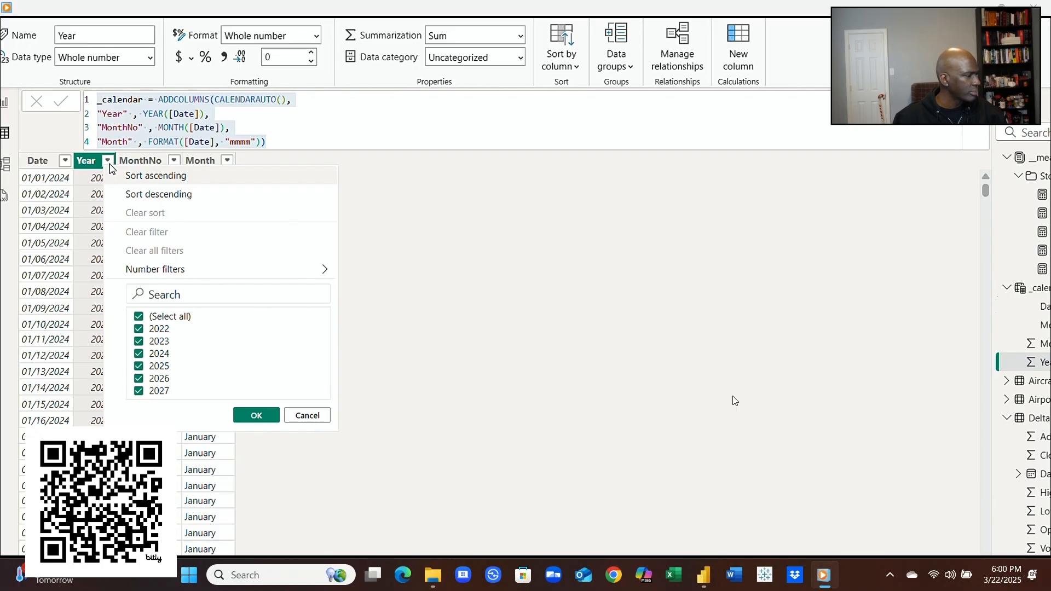
{"action": "left_click", "coordinate": [257, 416]}
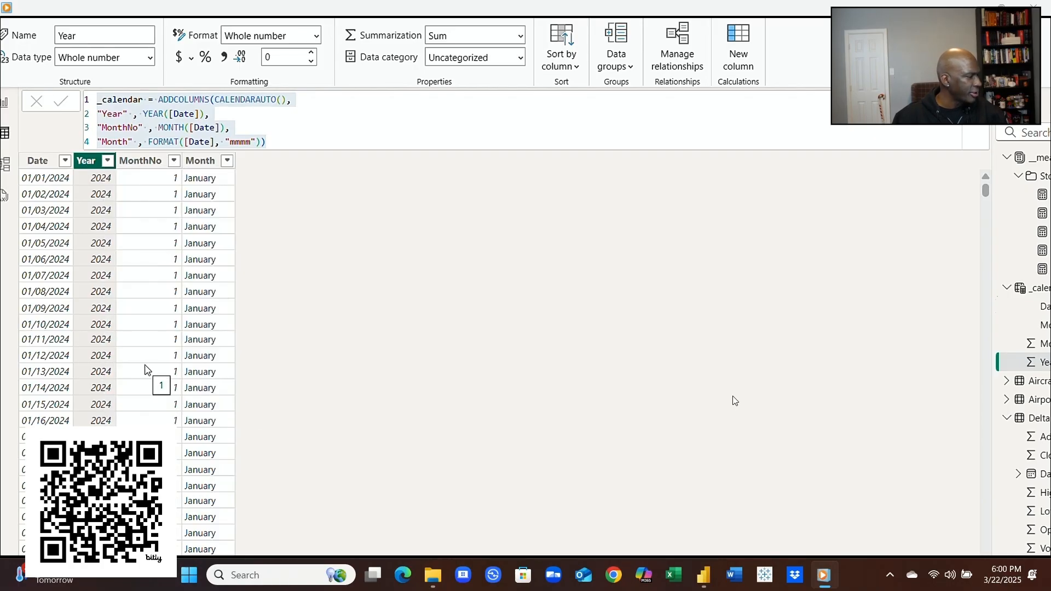
{"action": "scroll", "coordinate": [145, 372], "scroll_direction": "down", "scroll_amount": 20}
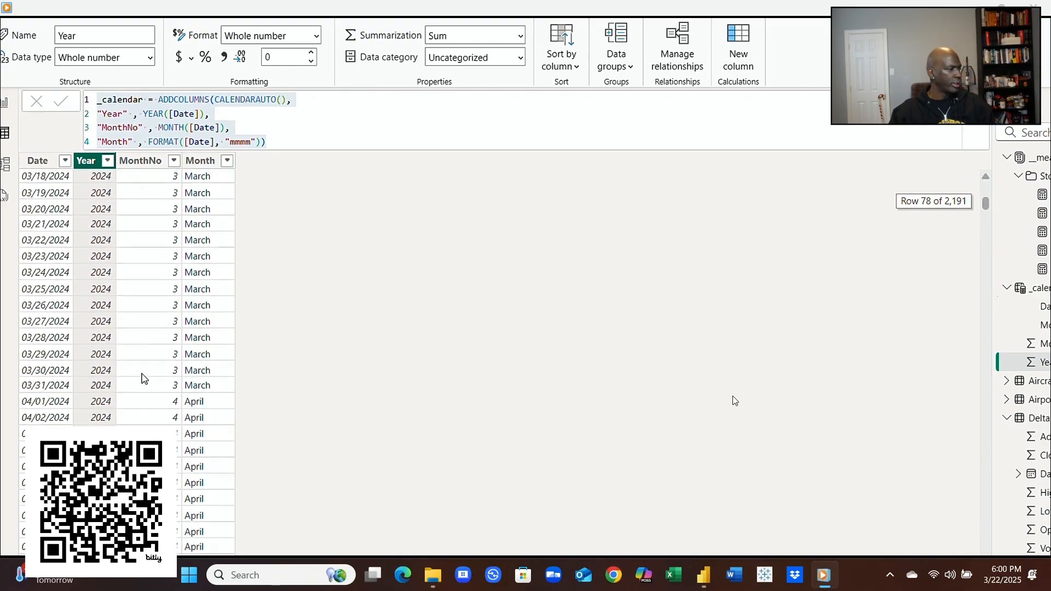
{"action": "scroll", "coordinate": [143, 378], "scroll_direction": "down", "scroll_amount": 20}
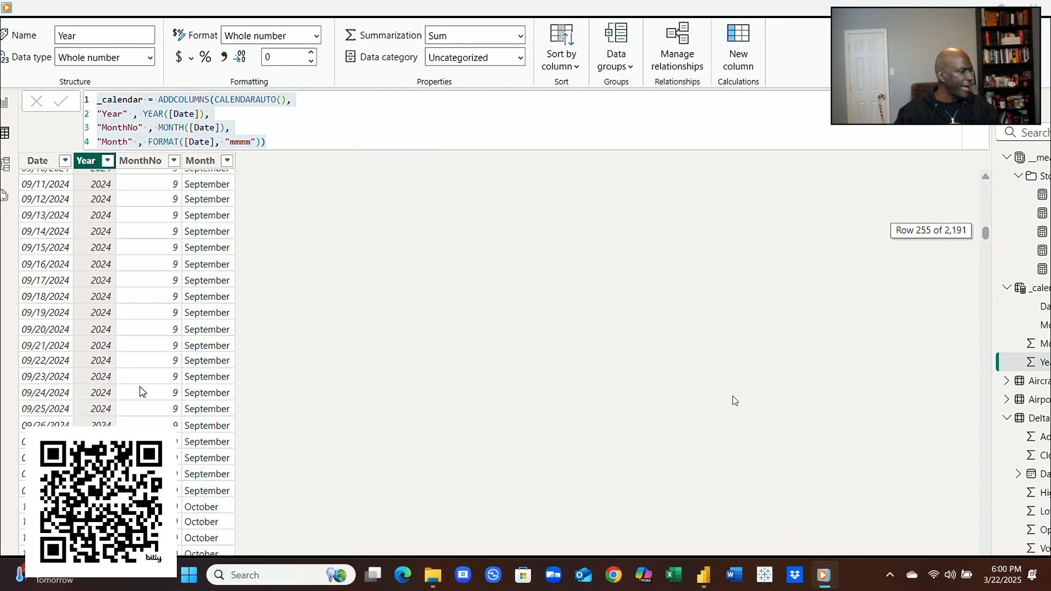
{"action": "scroll", "coordinate": [145, 390], "scroll_direction": "down", "scroll_amount": 20}
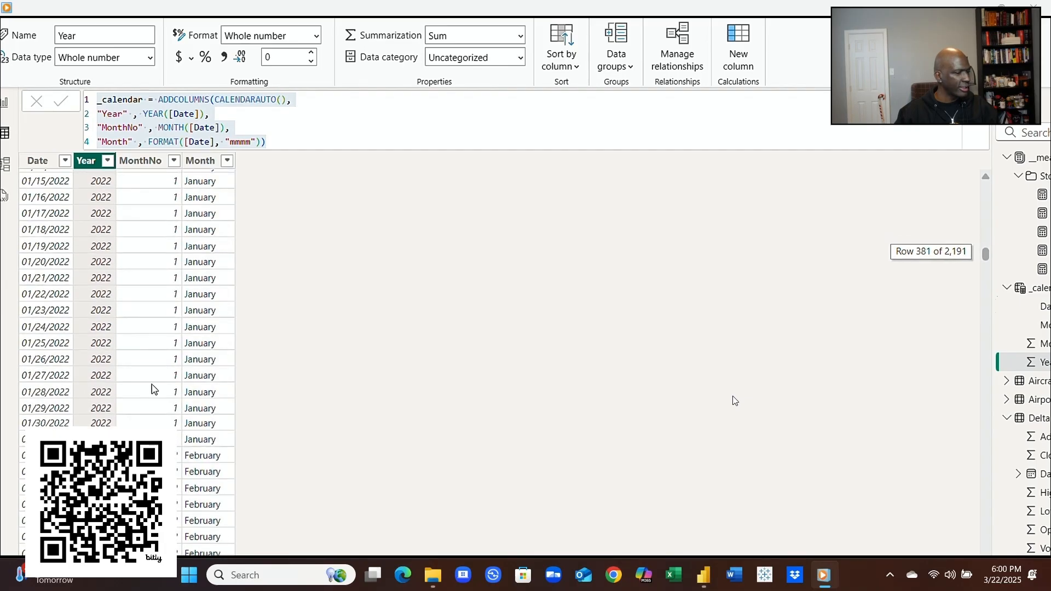
{"action": "left_click_drag", "start_coordinate": [989, 261], "coordinate": [1003, 480]}
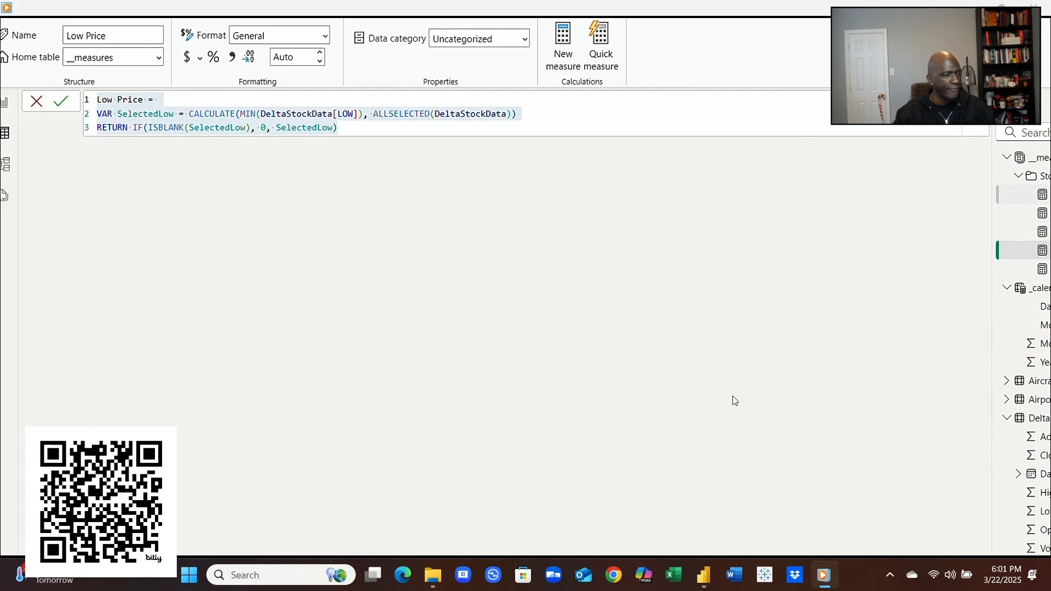
Step: Replace the close measure's definition with a copy of the Low Price formula and name it Close Price
{"action": "left_click", "coordinate": [1030, 195]}
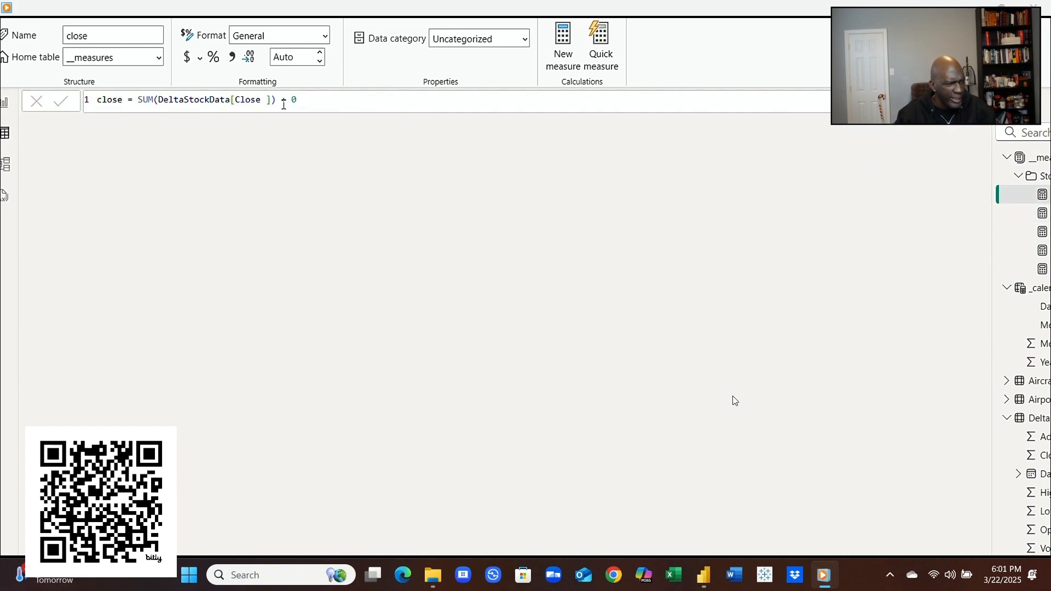
{"action": "left_click", "coordinate": [326, 104]}
{"action": "key", "text": "ctrl+a"}
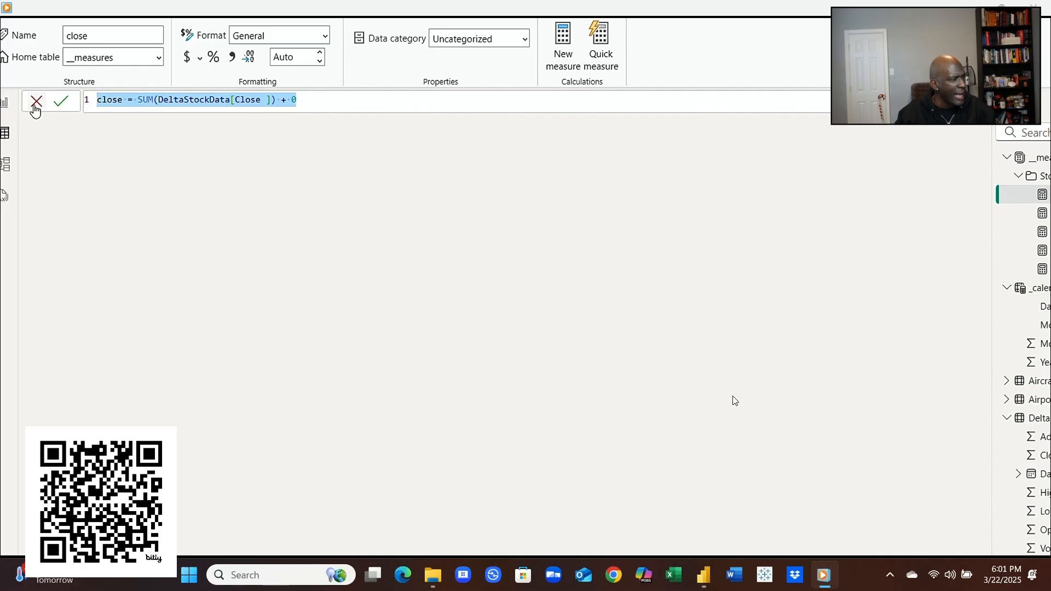
{"action": "type", "text": "Low Price = VAR SelectedLow = CALCULATE(MIN(DeltaStockData[LOW]), ALLSELECTED(DeltaStockData)) RETURN IF(ISBLANK(SelectedLow), 0, SelectedLow)"}
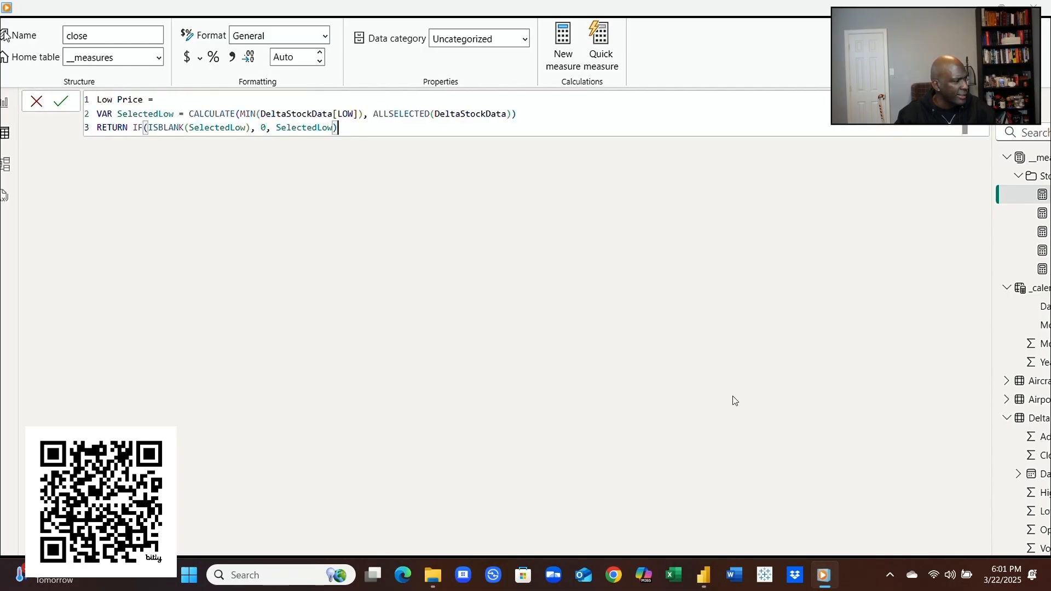
{"action": "left_click_drag", "start_coordinate": [113, 101], "coordinate": [97, 100]}
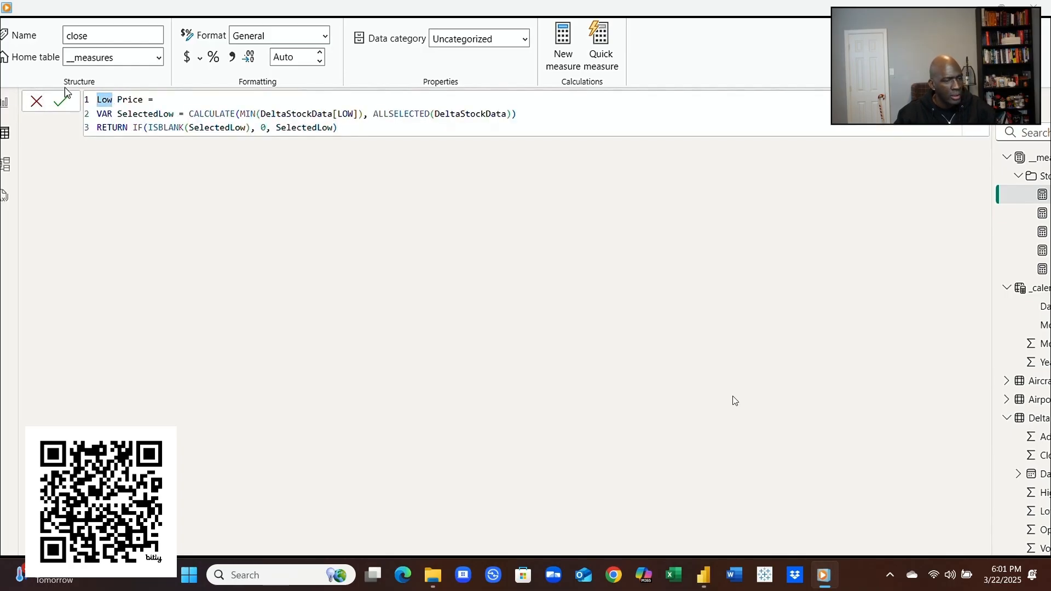
{"action": "type", "text": "Close"}
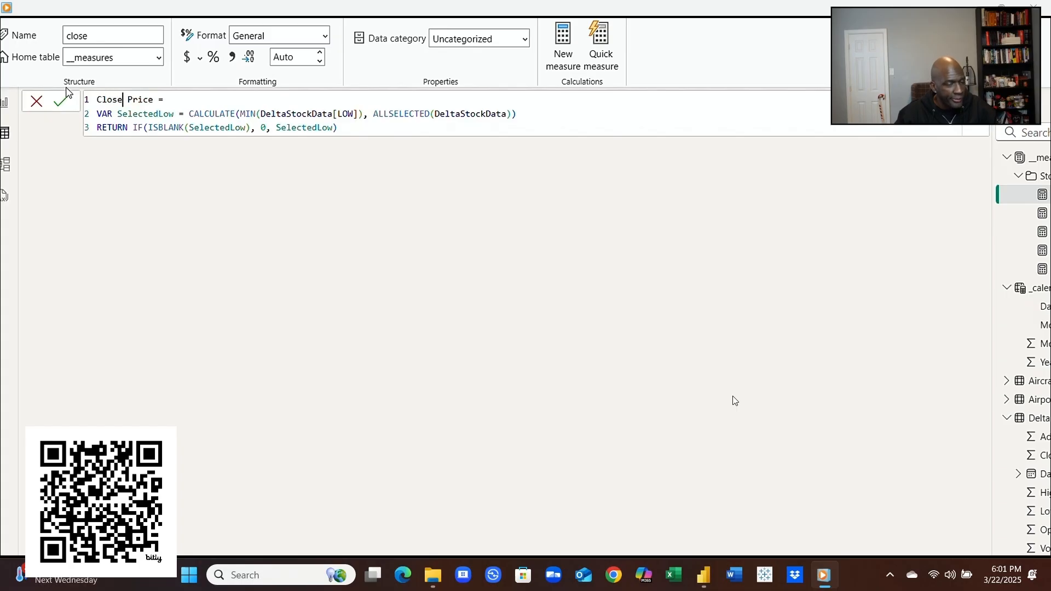
Step: Adapt the Close Price formula to take the minimum of DeltaStockData[Close ] and rename its variable to Selectedclose throughout, then commit it
{"action": "double_click", "coordinate": [347, 113]}
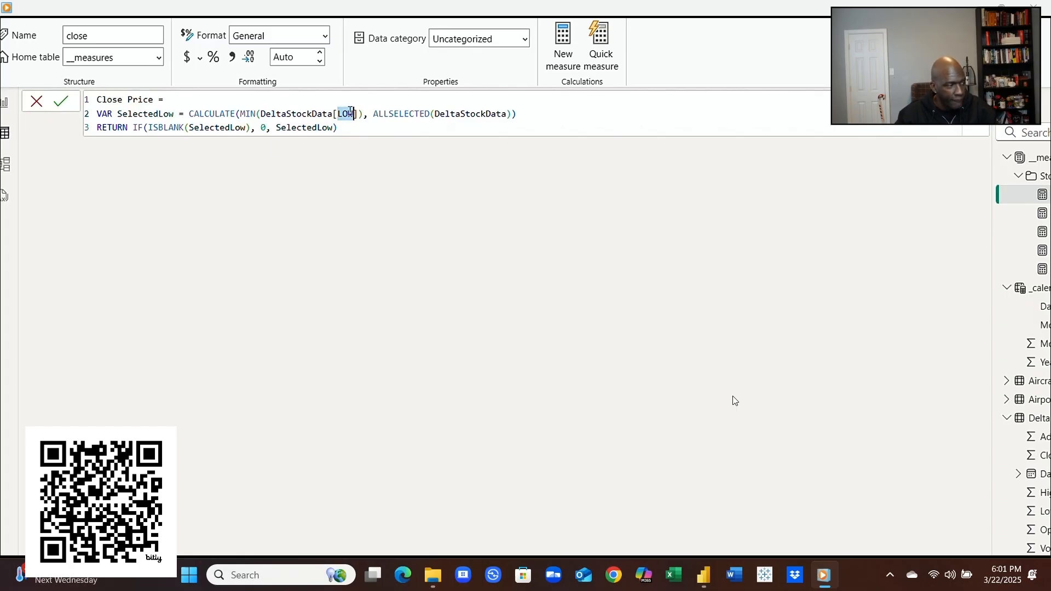
{"action": "type", "text": "C"}
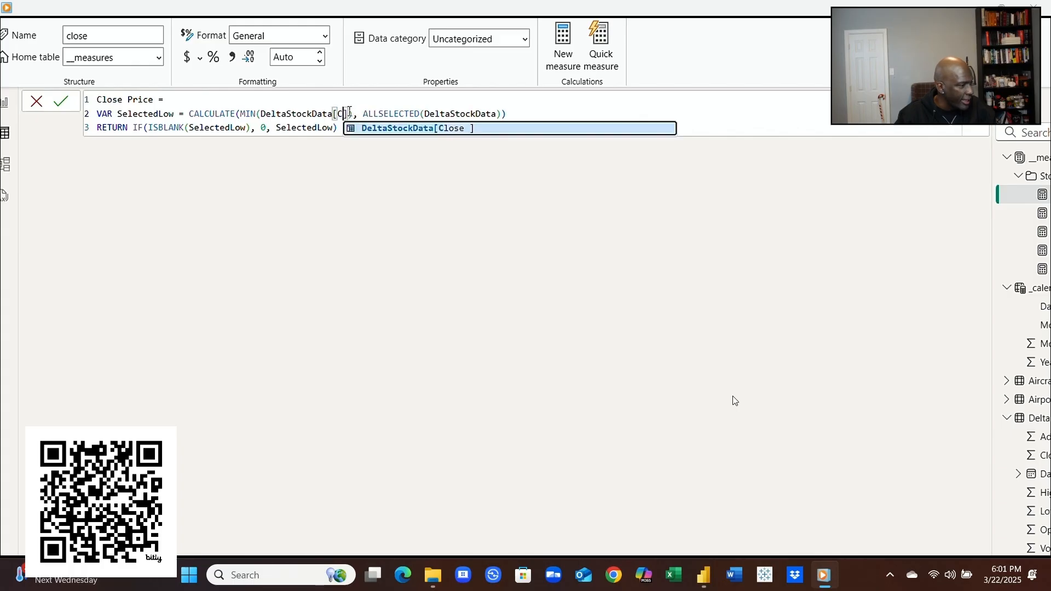
{"action": "left_click", "coordinate": [455, 129]}
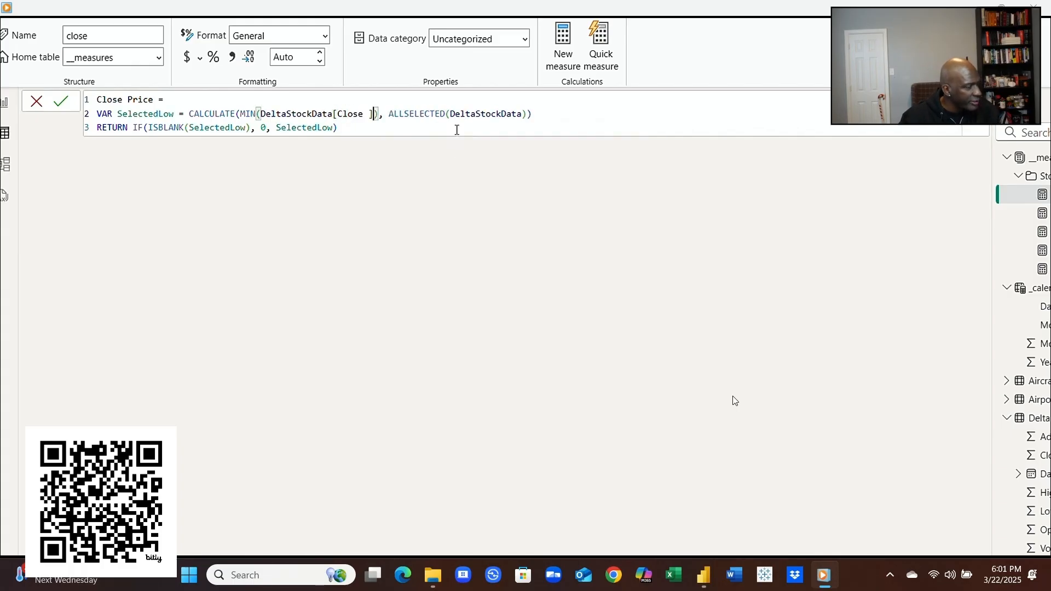
{"action": "left_click", "coordinate": [248, 128]}
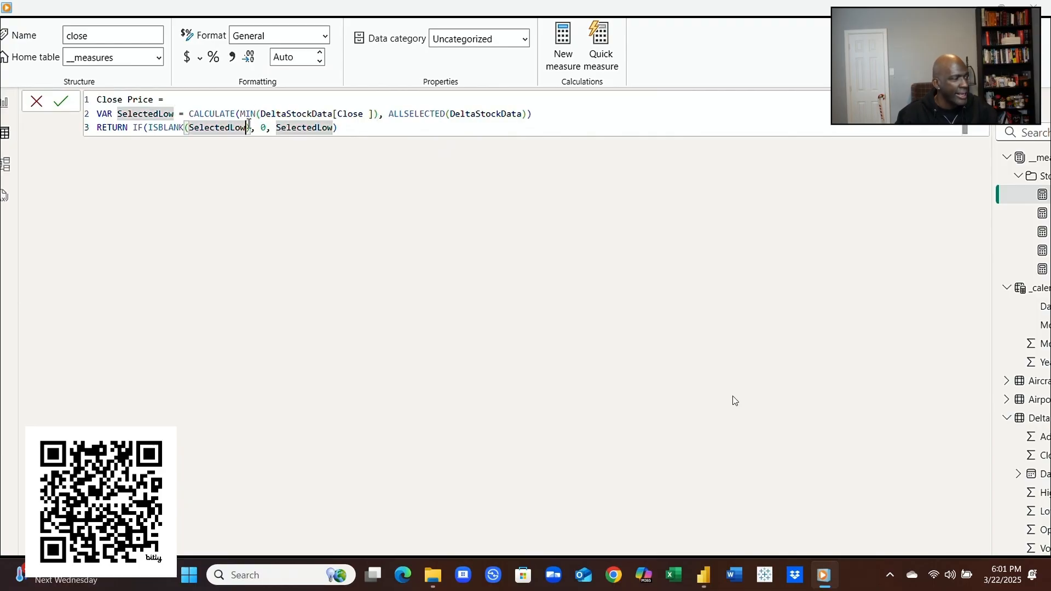
{"action": "key", "text": "BackSpace"}
{"action": "key", "text": "BackSpace"}
{"action": "key", "text": "BackSpace"}
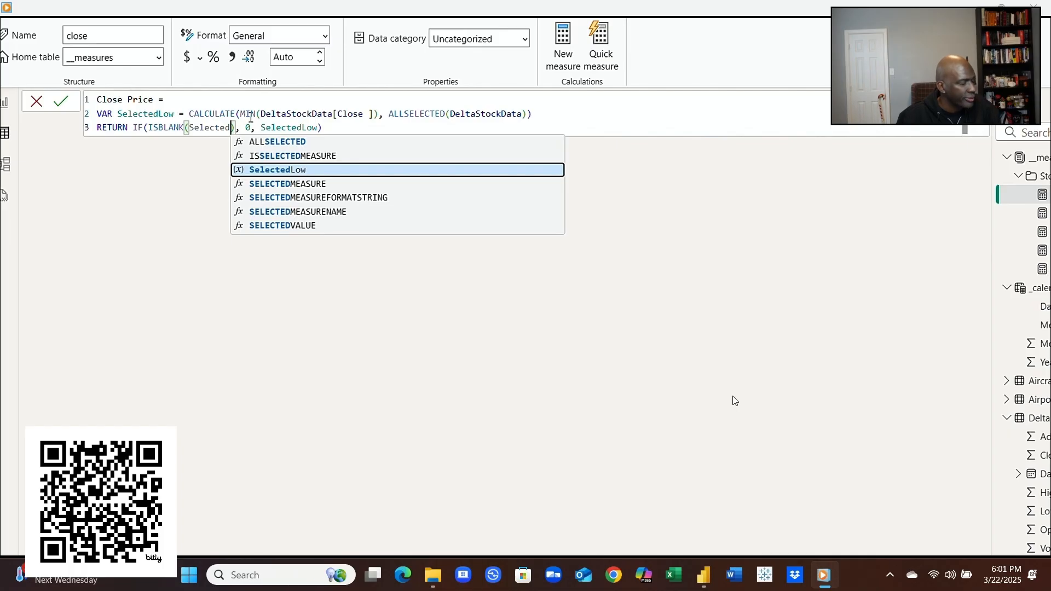
{"action": "type", "text": "close"}
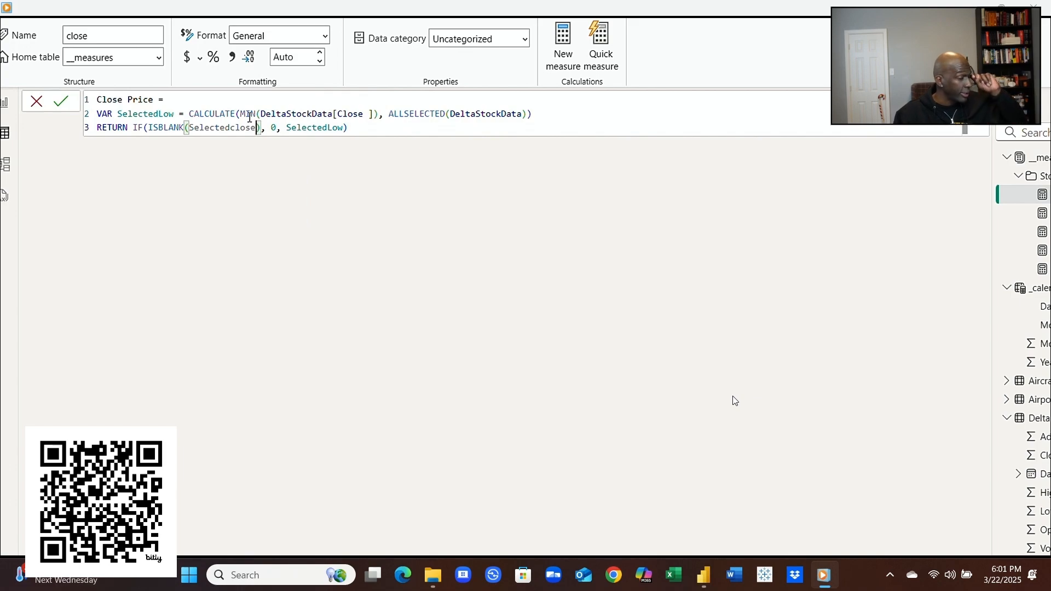
{"action": "left_click", "coordinate": [376, 133]}
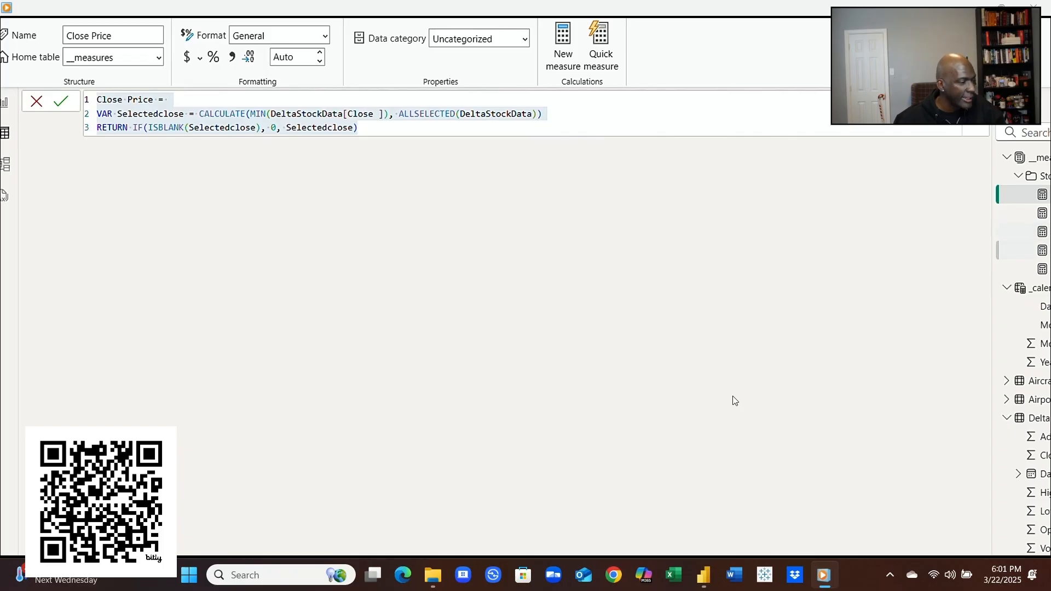
Step: Replace the high measure's definition with a copy of the Close Price formula and name it High Price
{"action": "left_click", "coordinate": [1040, 213]}
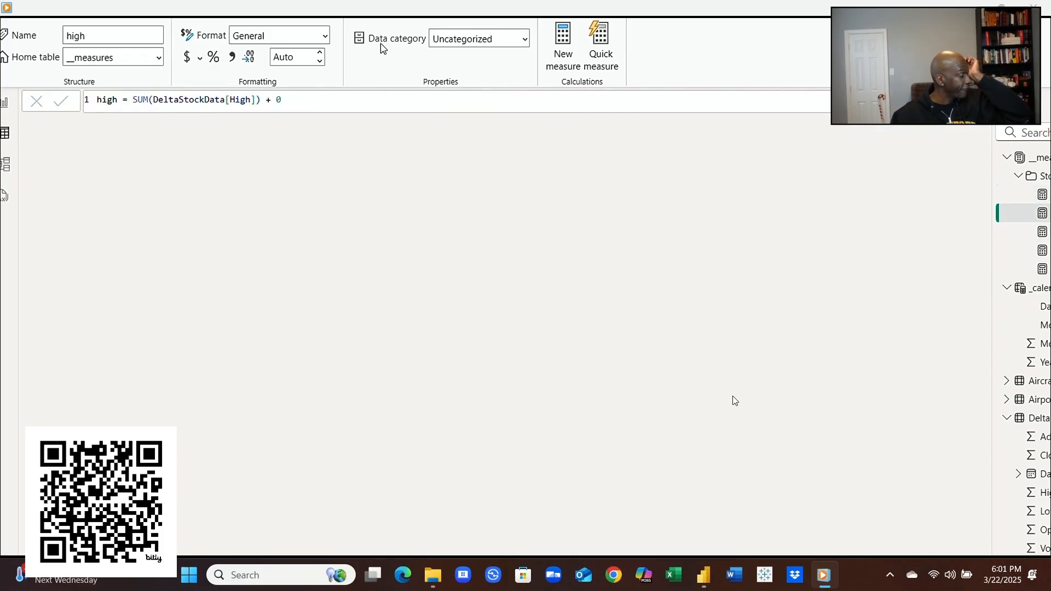
{"action": "left_click", "coordinate": [298, 99]}
{"action": "key", "text": "ctrl+a"}
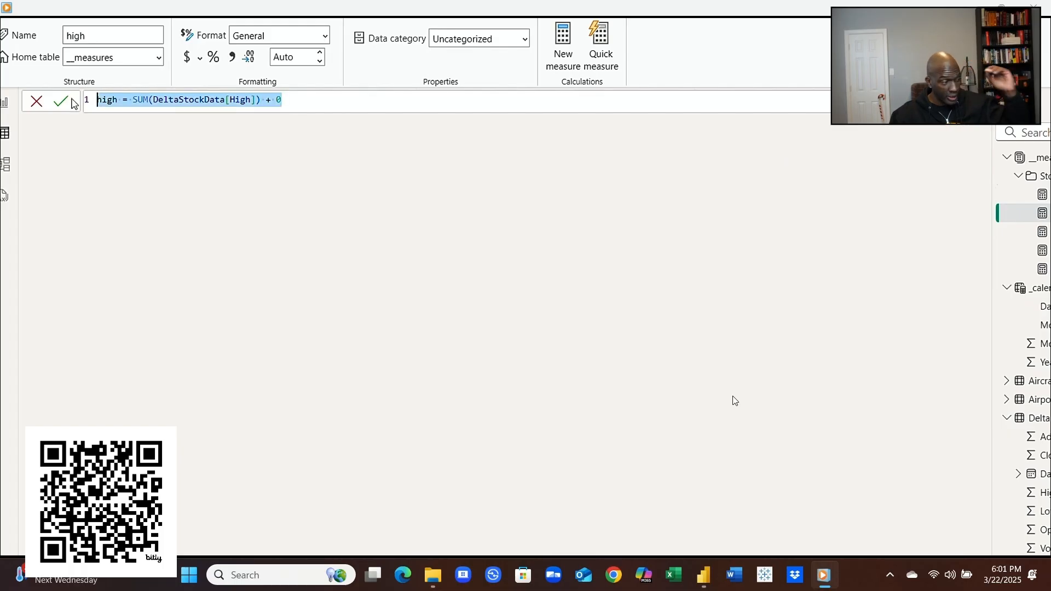
{"action": "type", "text": "Close Price = VAR Selectedclose = CALCULATE(MIN(DeltaStockData[Close ]), ALLSELECTED(DeltaStockData)) RETURN IF(ISBLANK(Selectedclose), 0, Selectedclose)"}
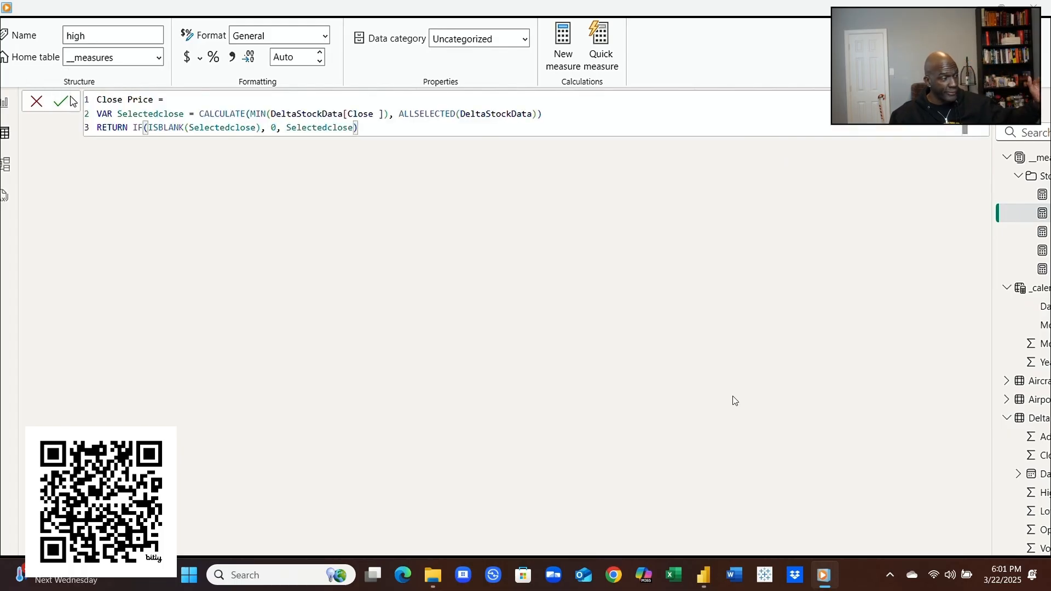
{"action": "left_click_drag", "start_coordinate": [123, 100], "coordinate": [82, 101]}
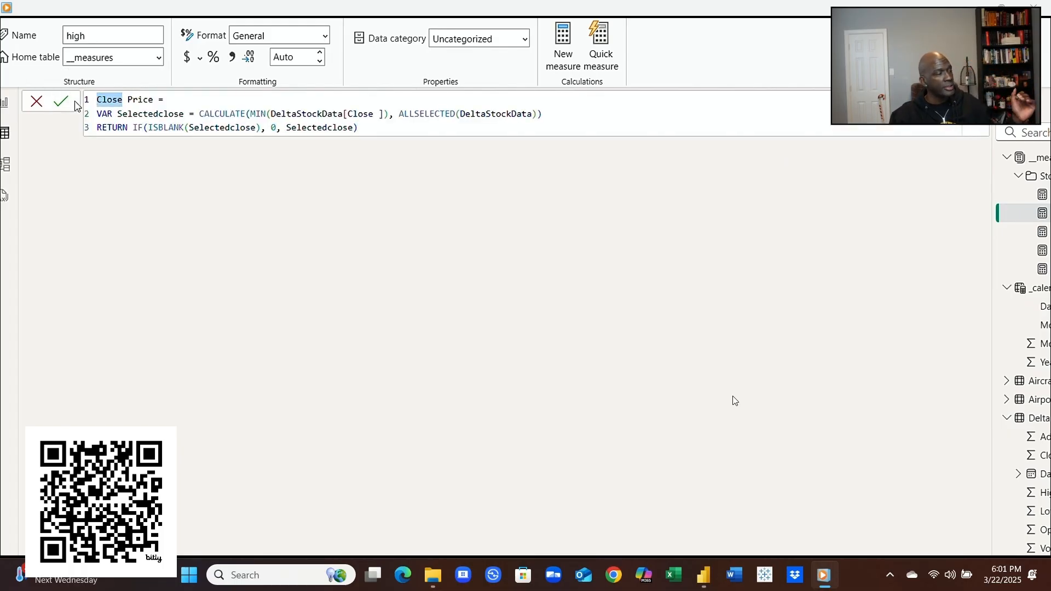
{"action": "type", "text": "High"}
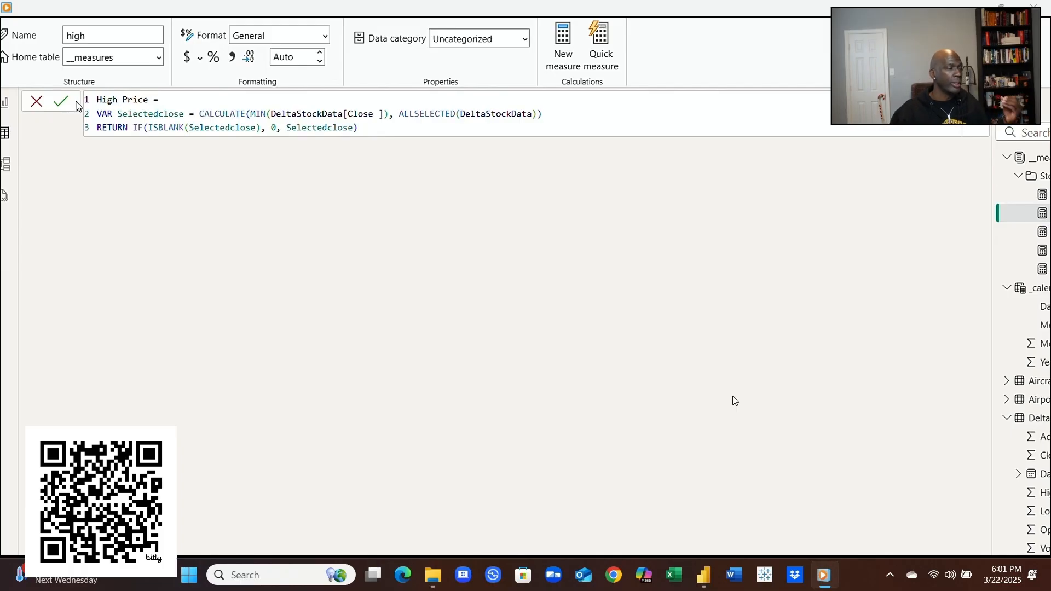
Step: Rename the variable declared in the VAR line of the High Price formula to SelectedHigh
{"action": "left_click", "coordinate": [185, 114]}
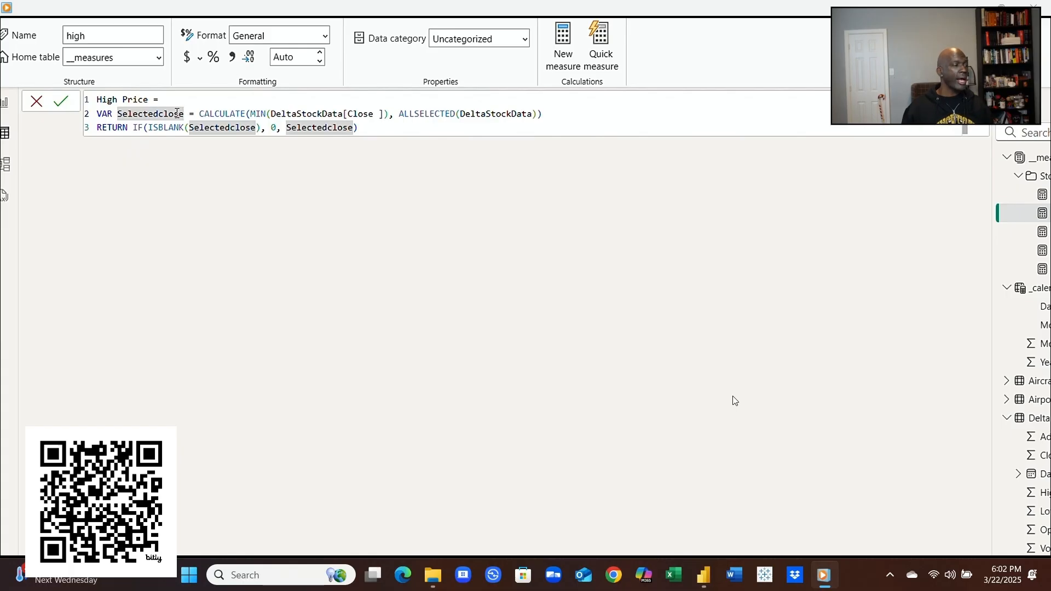
{"action": "key", "text": "BackSpace"}
{"action": "key", "text": "BackSpace"}
{"action": "key", "text": "BackSpace"}
{"action": "key", "text": "BackSpace"}
{"action": "key", "text": "BackSpace"}
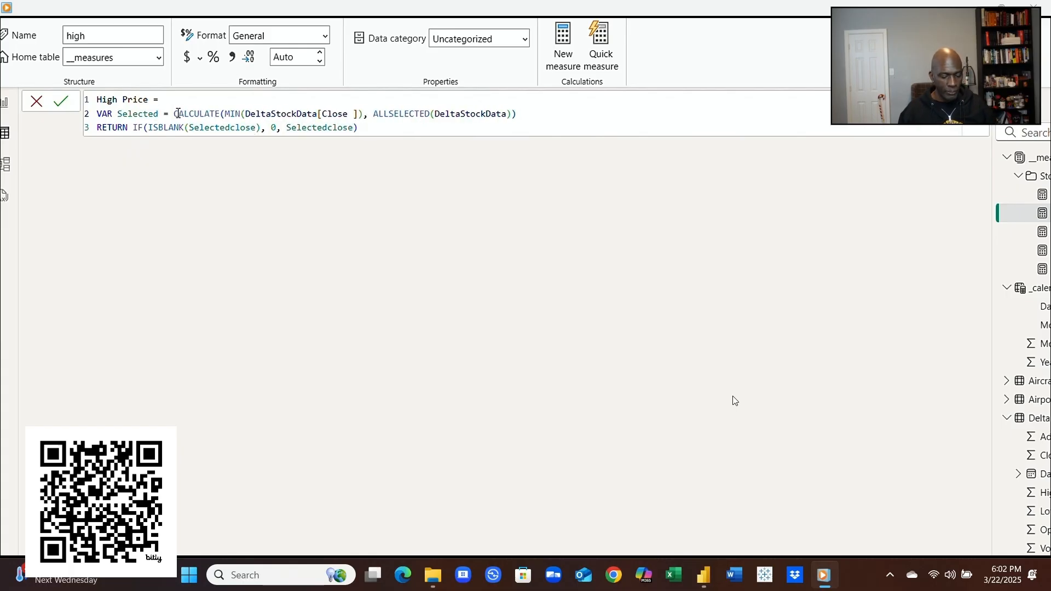
{"action": "type", "text": "High"}
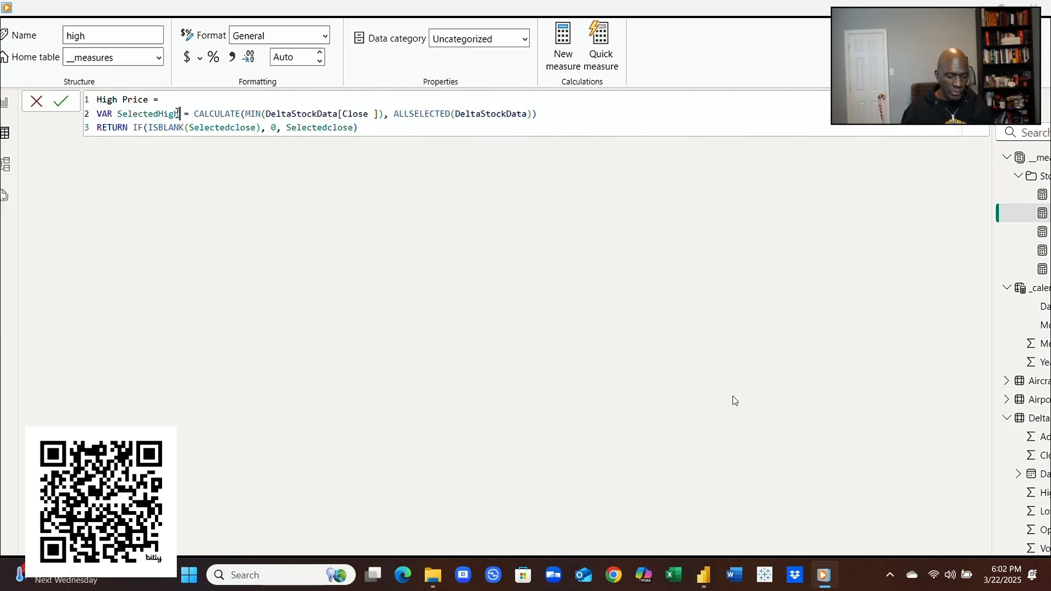
Step: Replace both Selectedclose references in the RETURN line of the High Price formula with SelectedHigh and commit the measure
{"action": "left_click", "coordinate": [257, 127]}
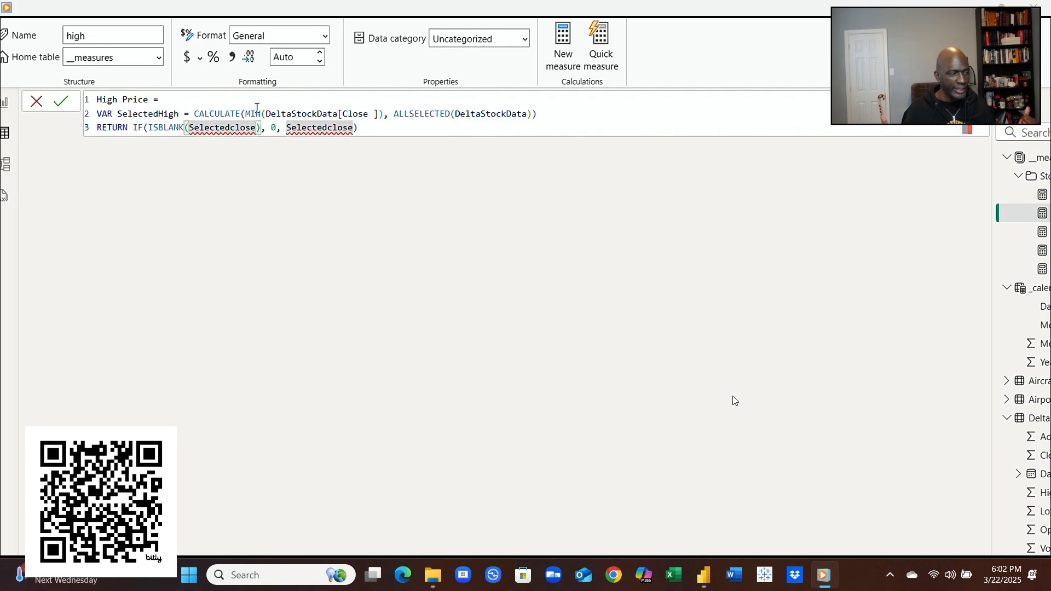
{"action": "key", "text": "BackSpace"}
{"action": "key", "text": "BackSpace"}
{"action": "key", "text": "BackSpace"}
{"action": "key", "text": "BackSpace"}
{"action": "key", "text": "BackSpace"}
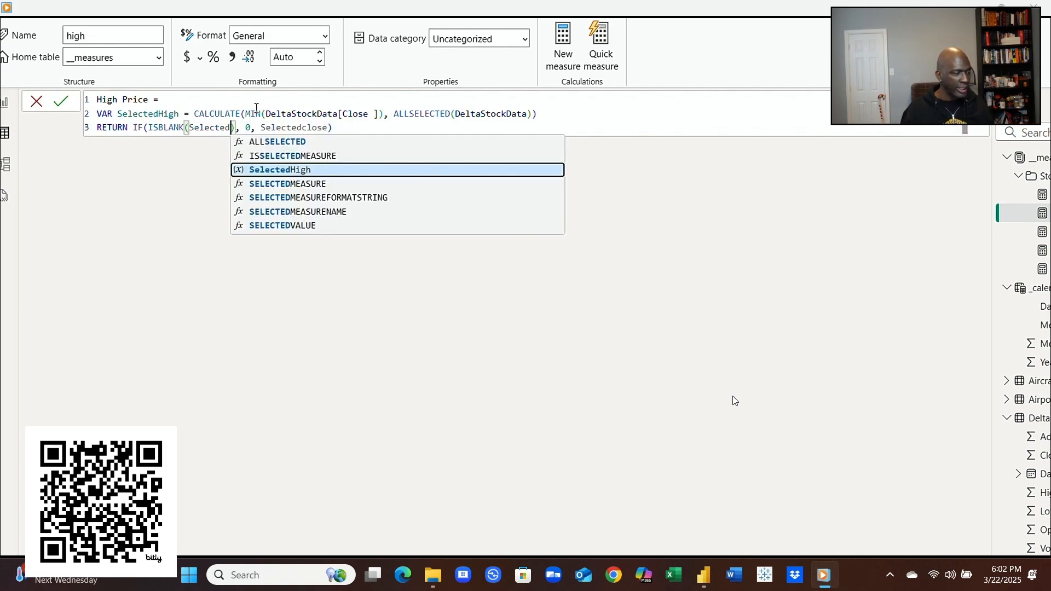
{"action": "type", "text": "High"}
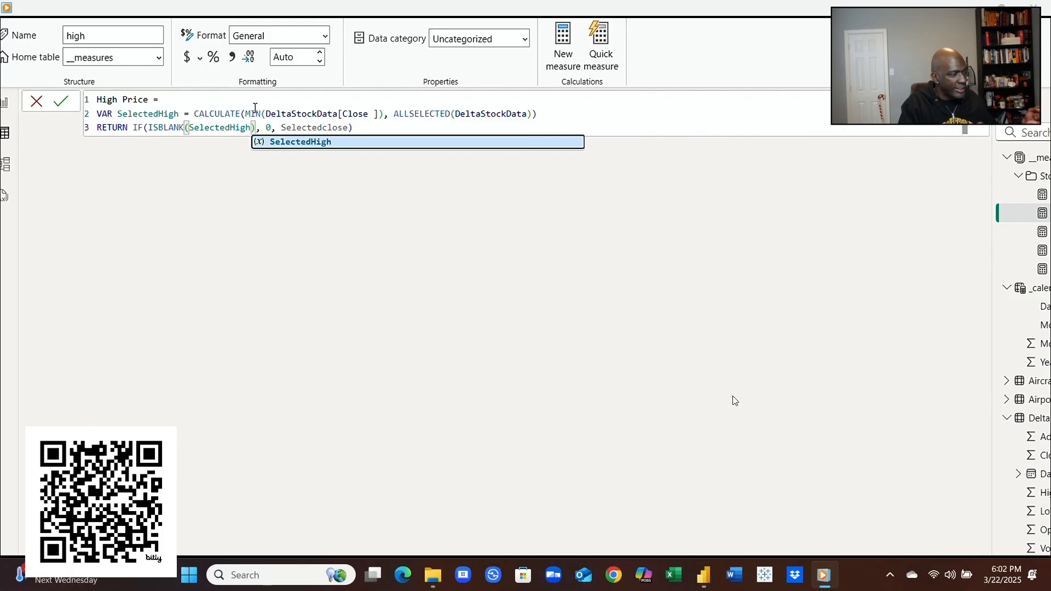
{"action": "left_click", "coordinate": [345, 127]}
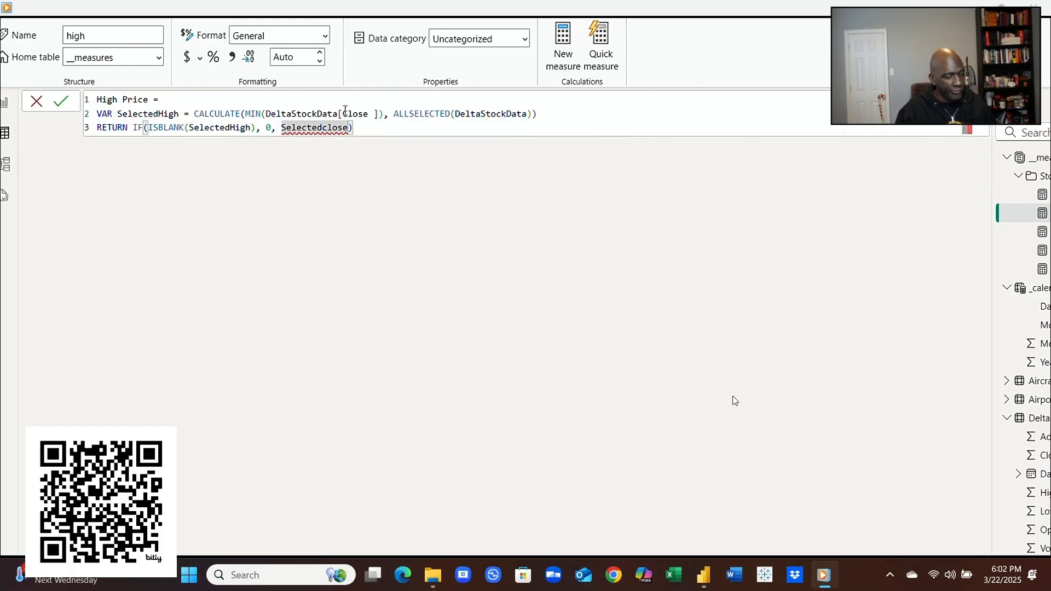
{"action": "key", "text": "BackSpace"}
{"action": "key", "text": "BackSpace"}
{"action": "key", "text": "BackSpace"}
{"action": "key", "text": "BackSpace"}
{"action": "key", "text": "BackSpace"}
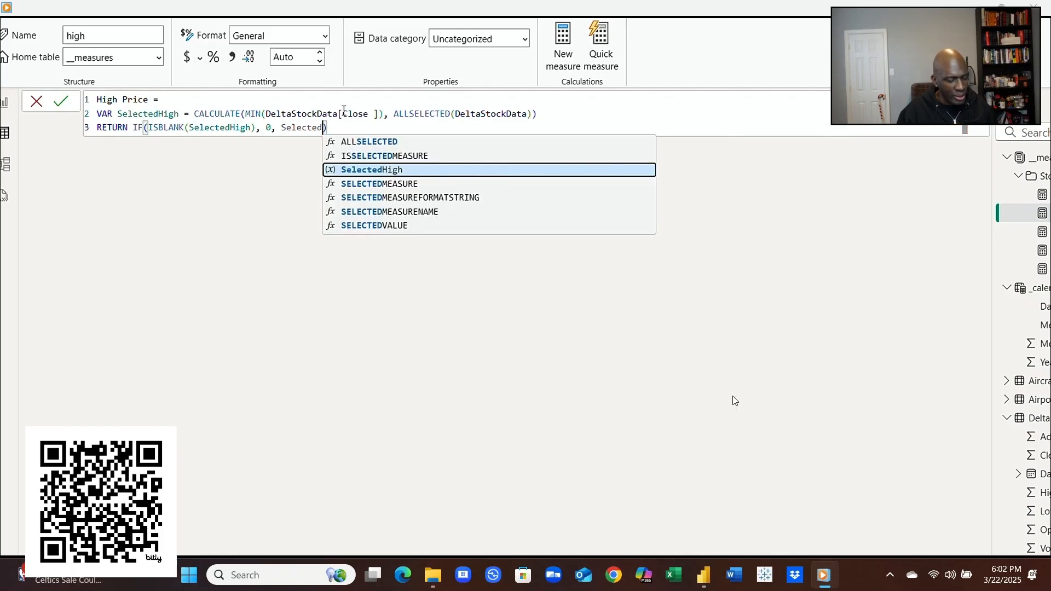
{"action": "type", "text": "High"}
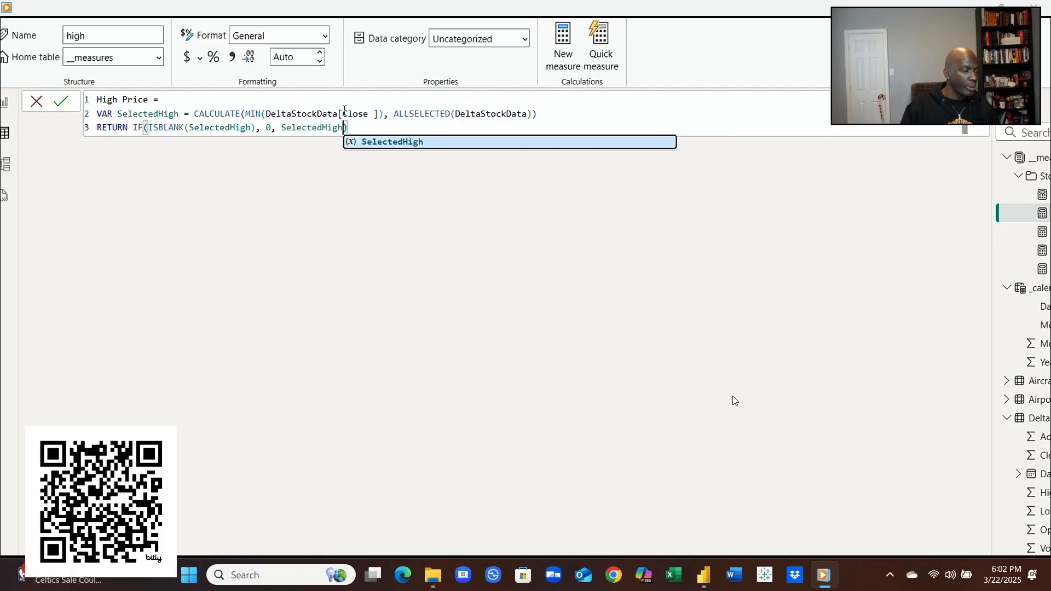
{"action": "key", "text": "Escape"}
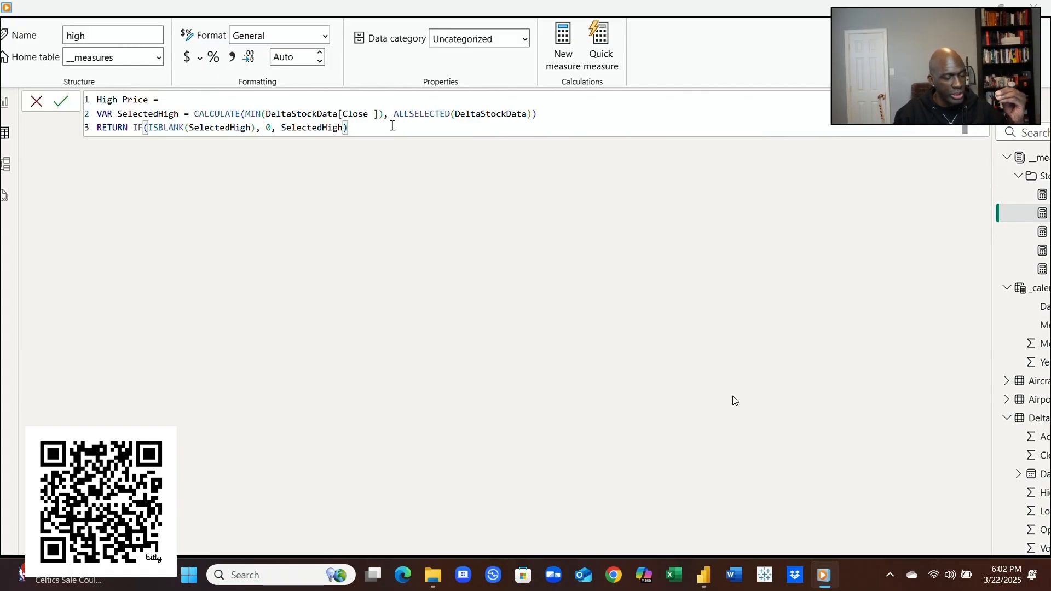
{"action": "key", "text": "Return"}
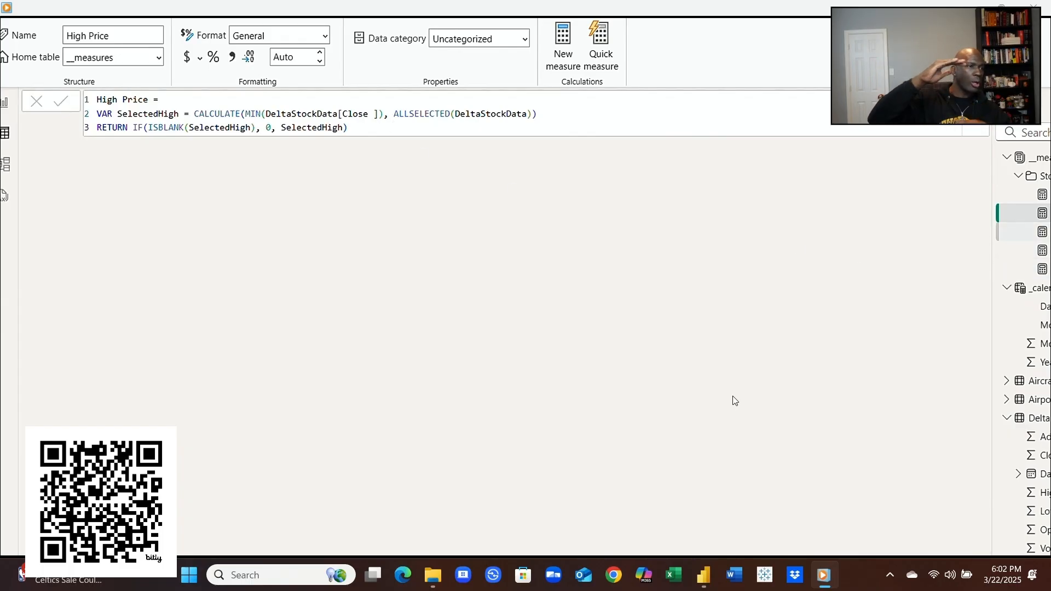
Step: Delete the low measure from the model and confirm the deletion
{"action": "left_click", "coordinate": [1042, 232]}
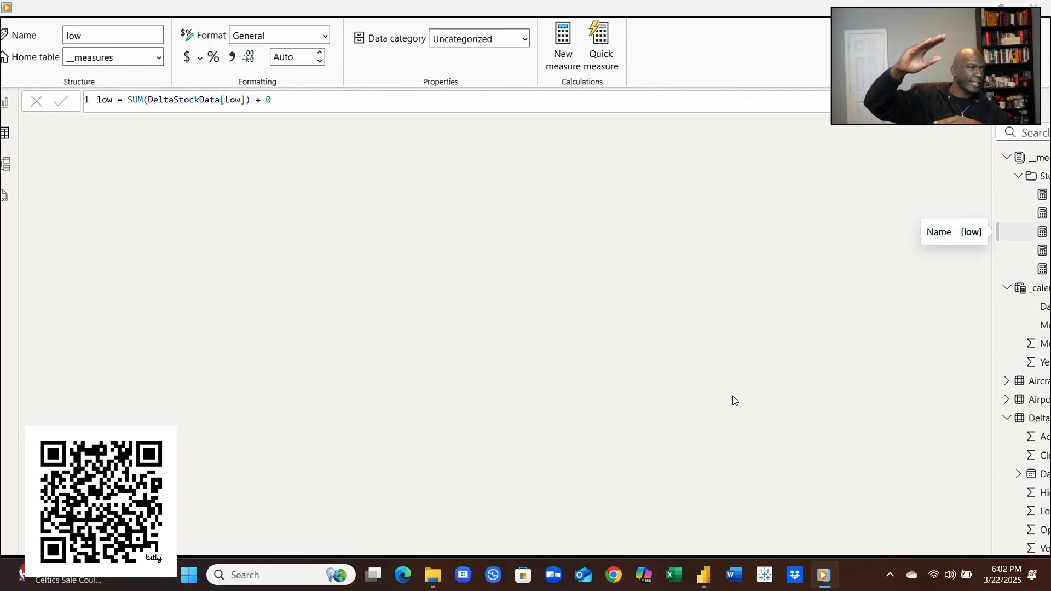
{"action": "right_click", "coordinate": [1043, 232]}
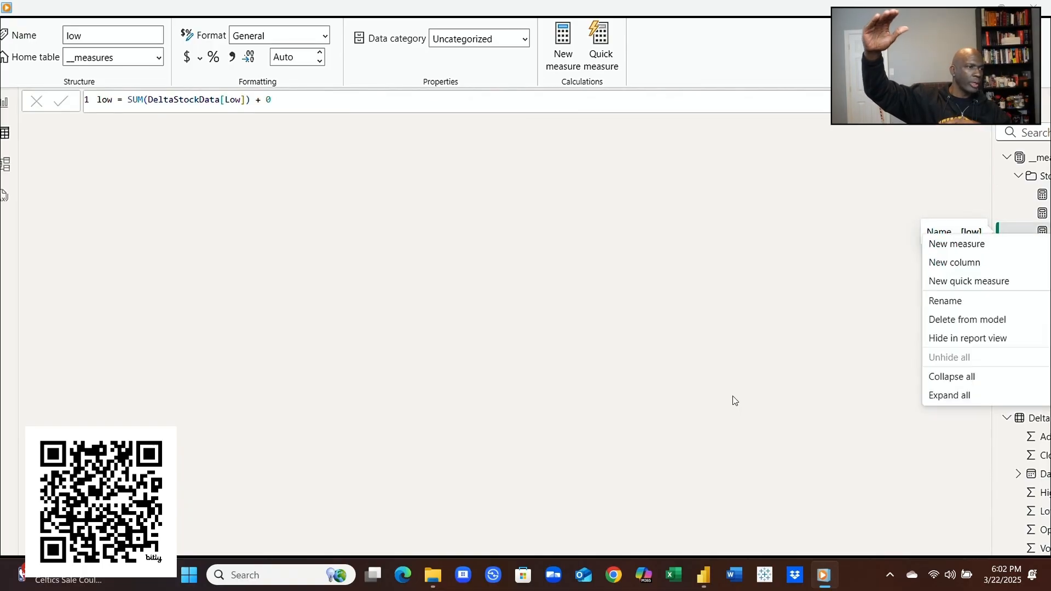
{"action": "left_click", "coordinate": [976, 320]}
{"action": "left_click", "coordinate": [669, 332]}
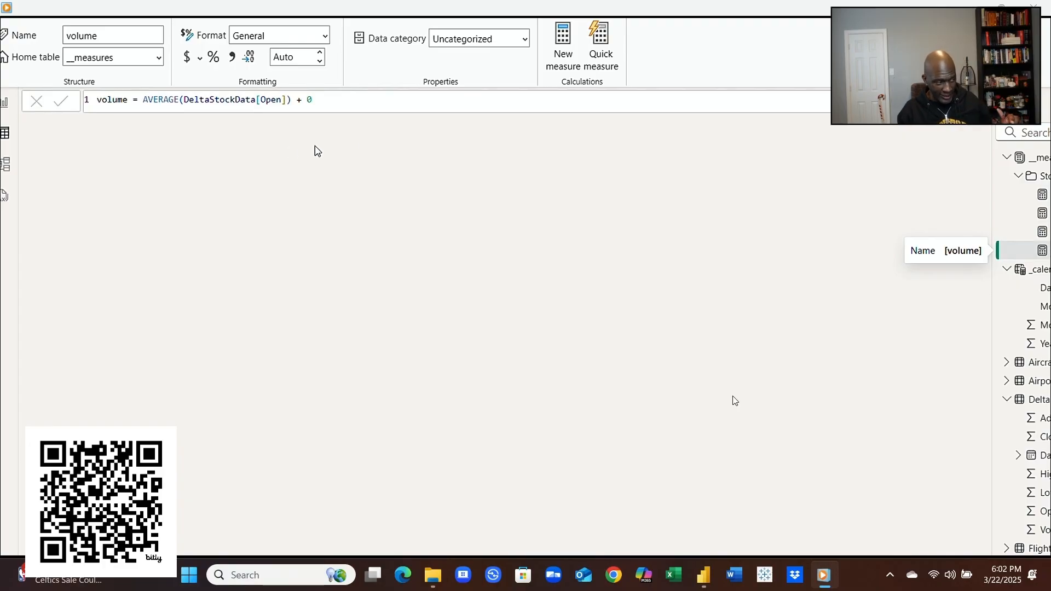
Step: Replace the volume measure's definition with a copy of the Close Price formula and rename the variable in its VAR line to SelectedVolume
{"action": "left_click_drag", "start_coordinate": [338, 101], "coordinate": [57, 112]}
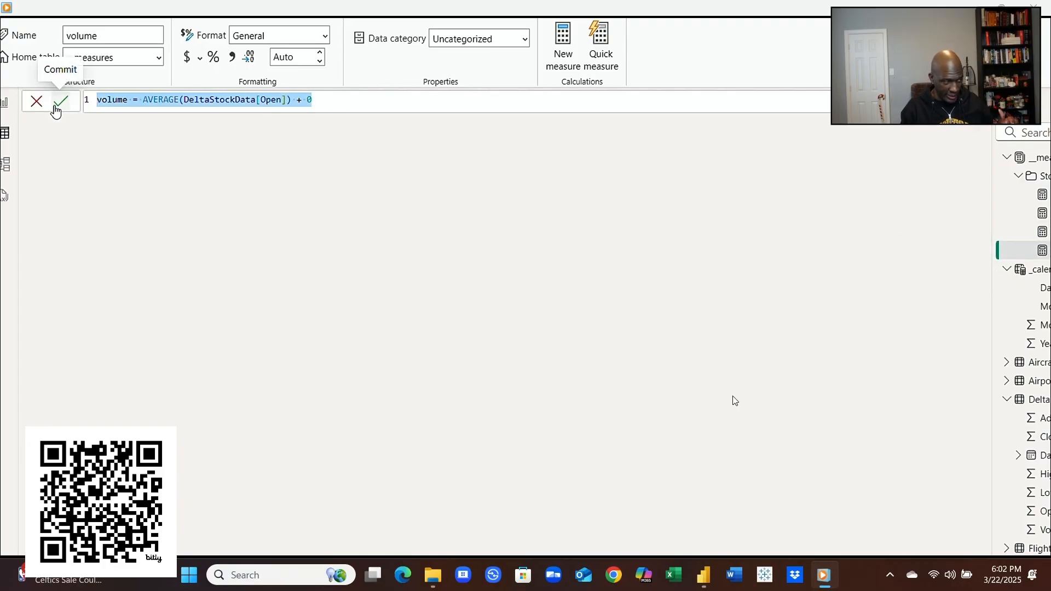
{"action": "type", "text": "Close Price = VAR Selectedclose = CALCULATE(MIN(DeltaStockData[Close ]), ALLSELECTED(DeltaStockData)) RETURN IF(ISBLANK(Selectedclose), 0, Selectedclose)"}
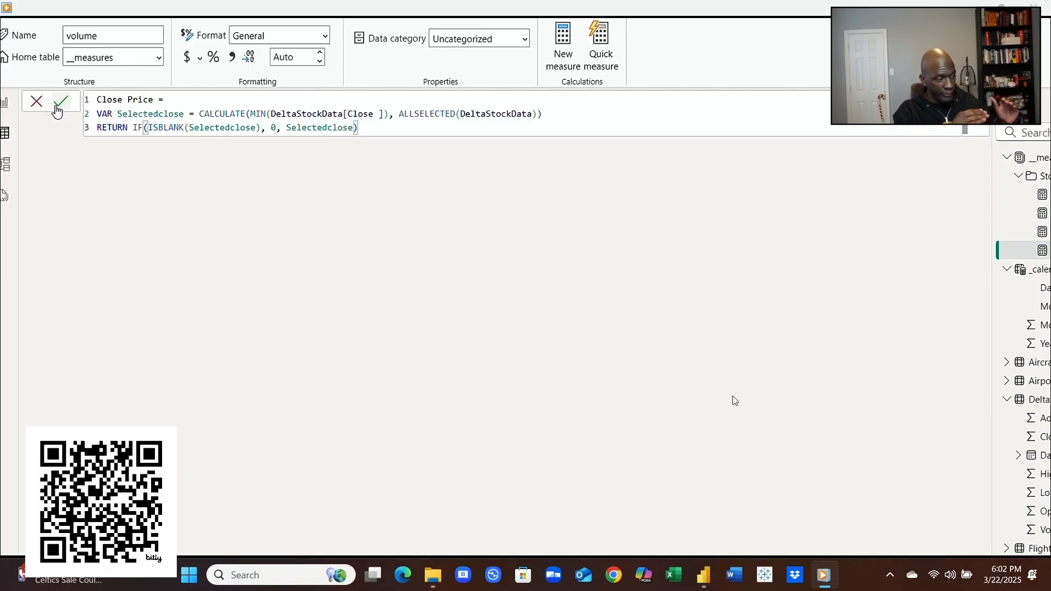
{"action": "left_click", "coordinate": [185, 113]}
{"action": "key", "text": "BackSpace"}
{"action": "key", "text": "BackSpace"}
{"action": "key", "text": "BackSpace"}
{"action": "key", "text": "BackSpace"}
{"action": "key", "text": "BackSpace"}
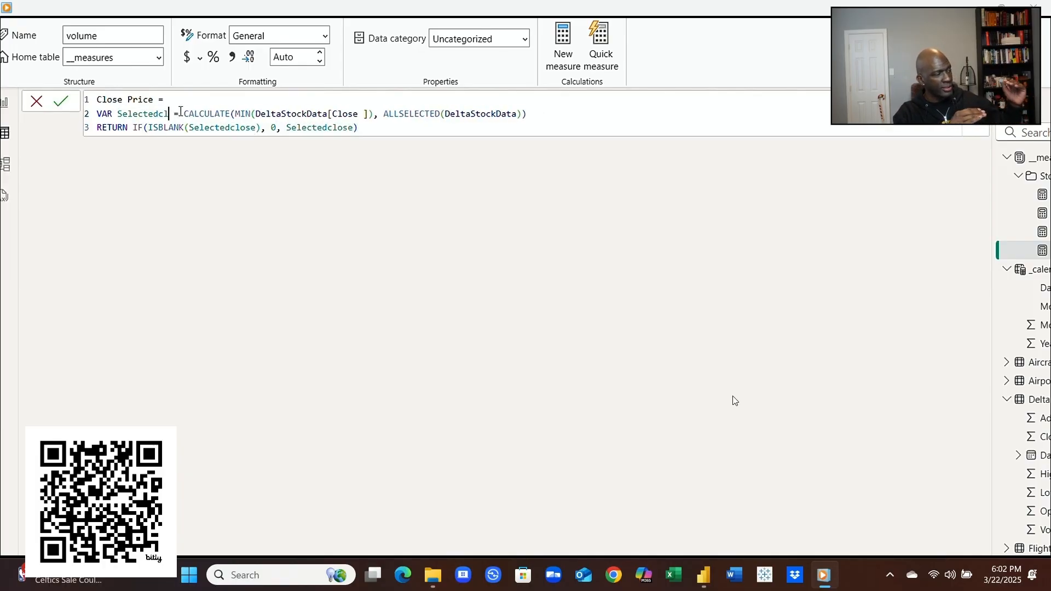
{"action": "type", "text": "Volume"}
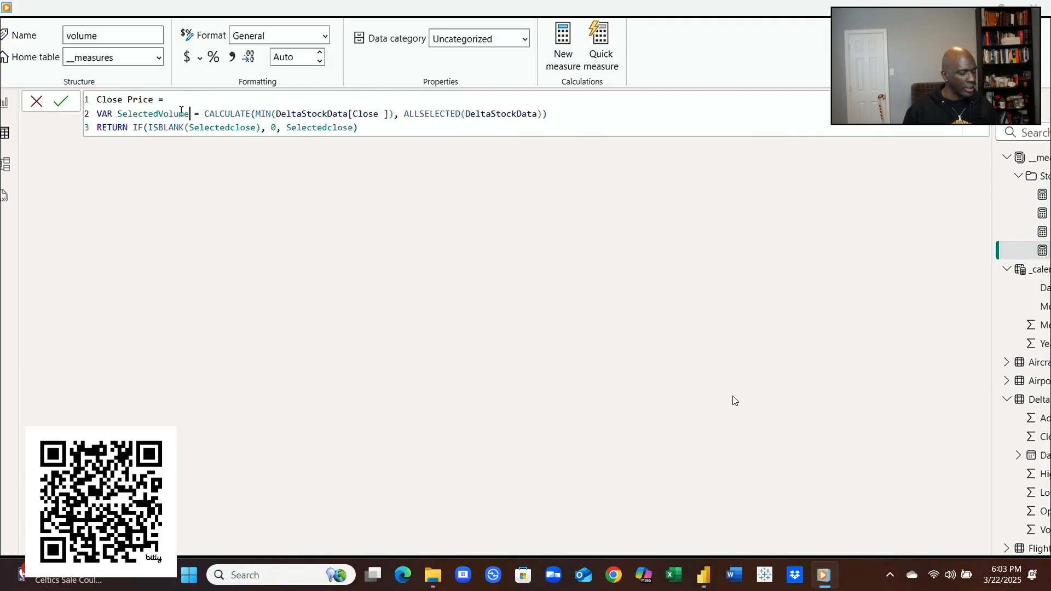
Step: Replace both Selectedclose references in the formula's RETURN line with SelectedVolume
{"action": "left_click", "coordinate": [257, 127]}
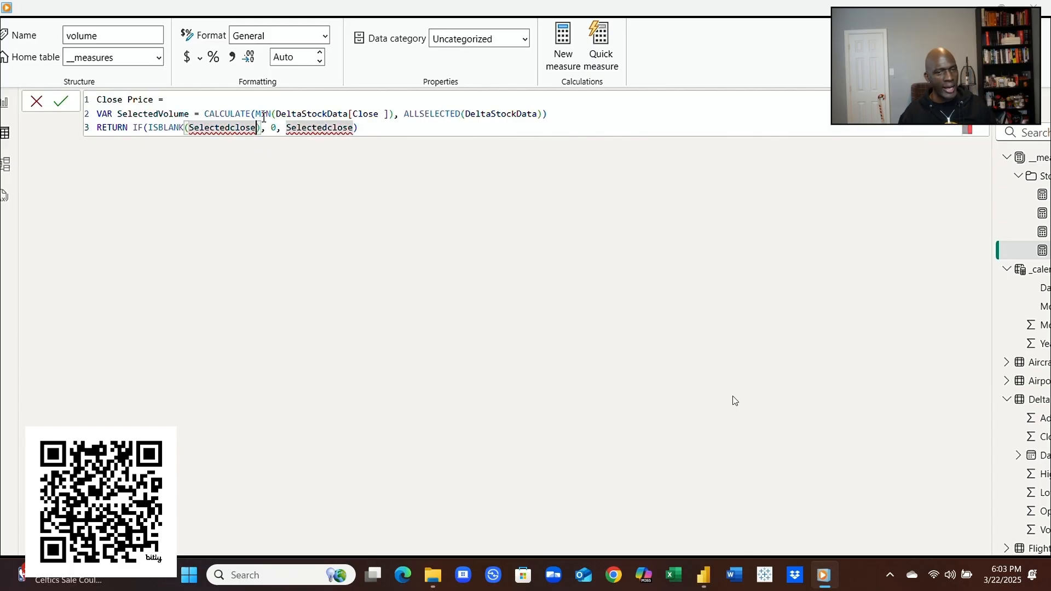
{"action": "key", "text": "BackSpace"}
{"action": "key", "text": "BackSpace"}
{"action": "key", "text": "BackSpace"}
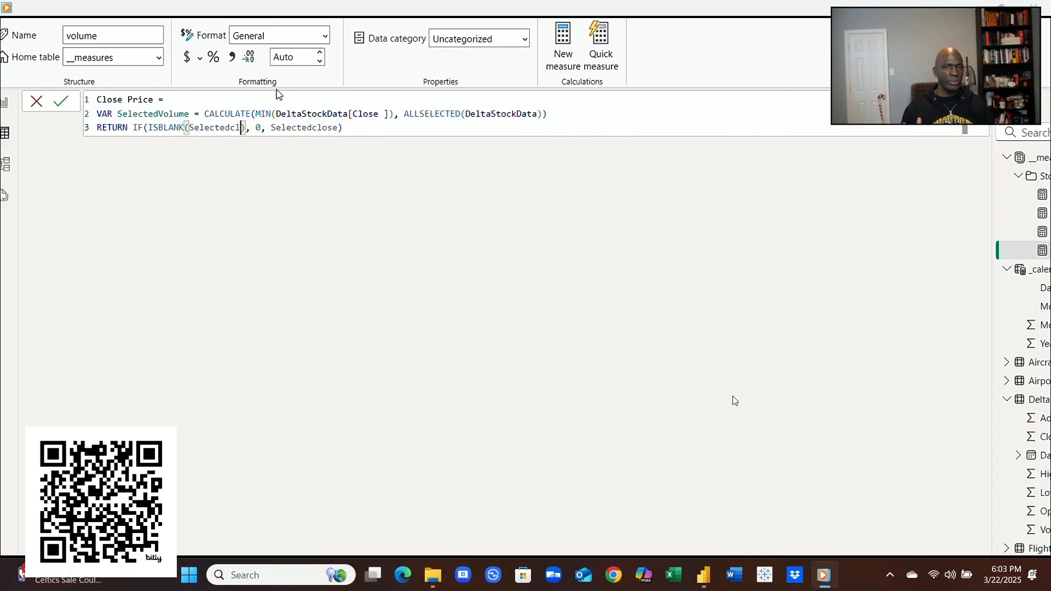
{"action": "key", "text": "BackSpace"}
{"action": "key", "text": "BackSpace"}
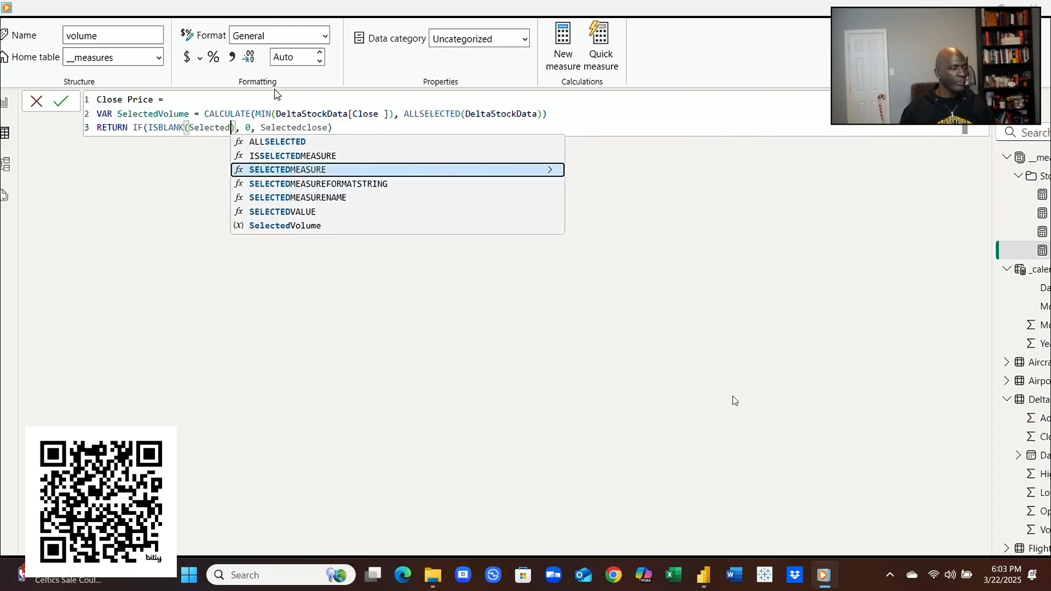
{"action": "type", "text": "v"}
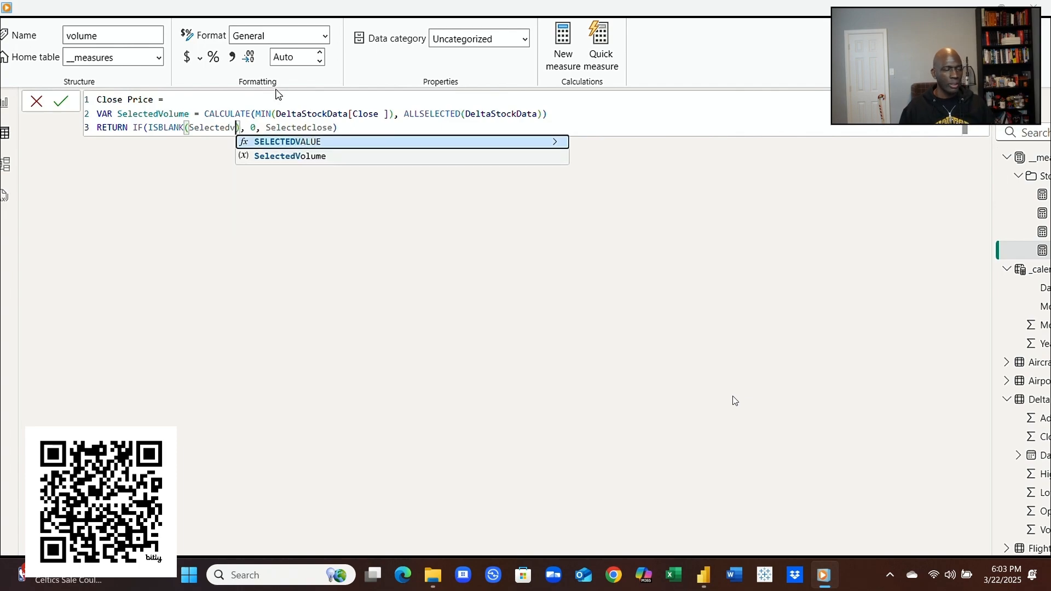
{"action": "left_click", "coordinate": [291, 157]}
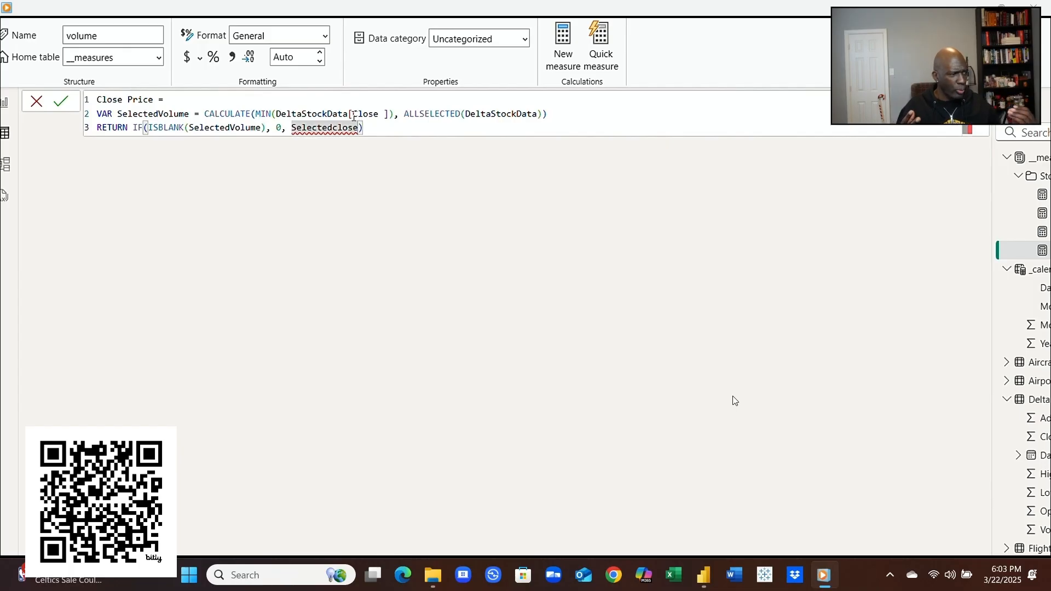
{"action": "key", "text": "BackSpace"}
{"action": "key", "text": "BackSpace"}
{"action": "key", "text": "BackSpace"}
{"action": "key", "text": "BackSpace"}
{"action": "key", "text": "BackSpace"}
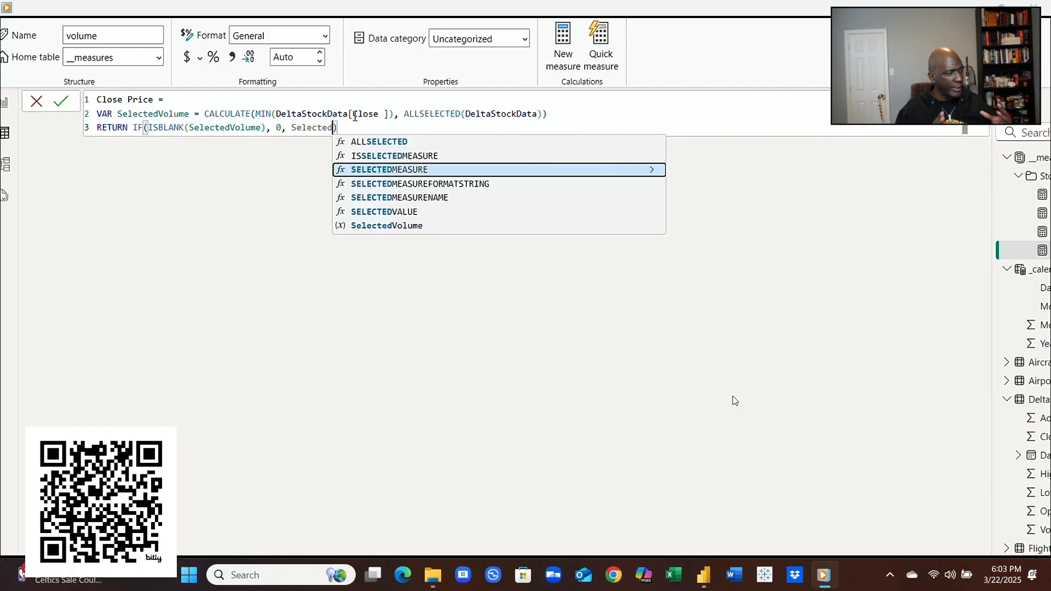
{"action": "left_click", "coordinate": [408, 226]}
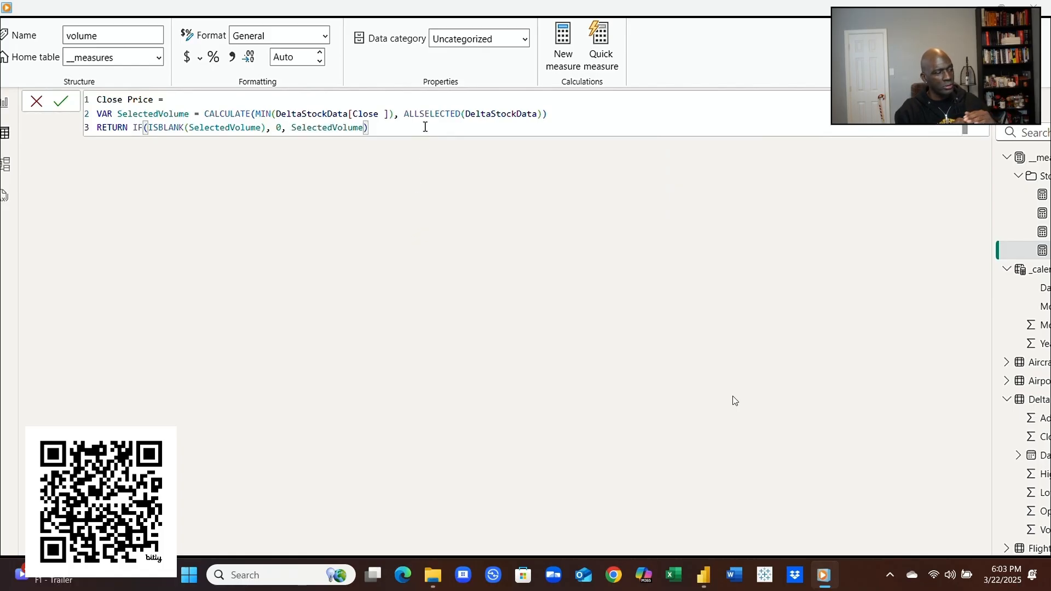
Step: Change the column inside MIN in the SelectedVolume line to DeltaStockData[Volume]
{"action": "left_click", "coordinate": [377, 114]}
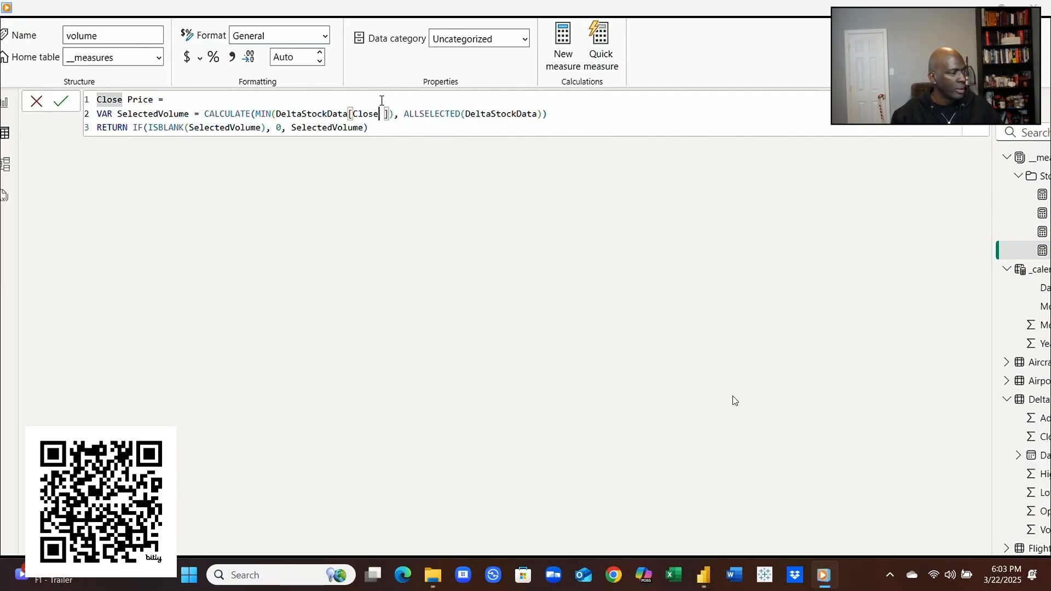
{"action": "key", "text": "BackSpace"}
{"action": "key", "text": "BackSpace"}
{"action": "key", "text": "BackSpace"}
{"action": "key", "text": "BackSpace"}
{"action": "key", "text": "BackSpace"}
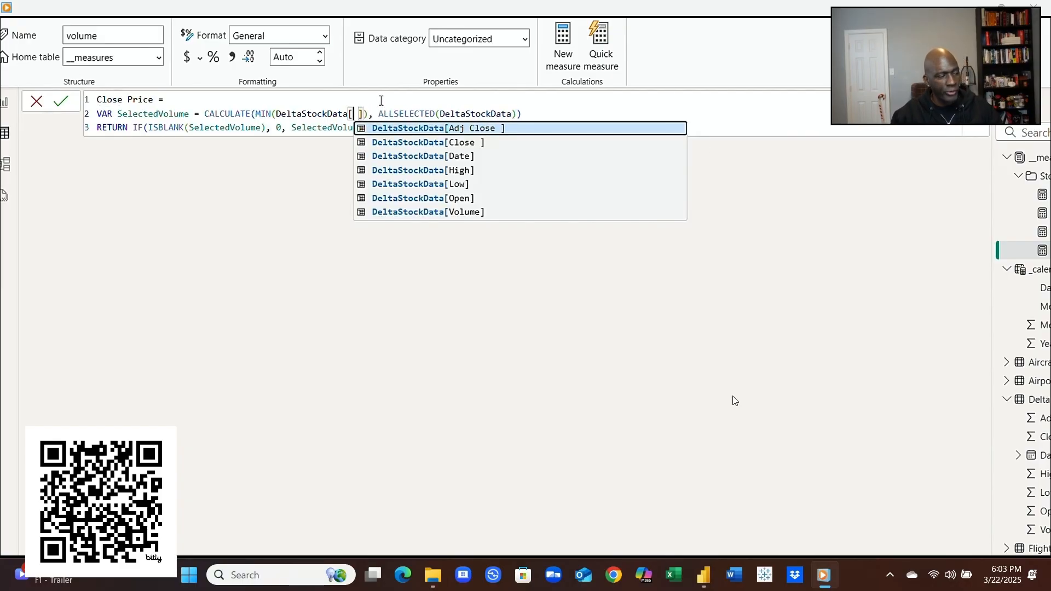
{"action": "left_click", "coordinate": [453, 213]}
{"action": "left_click", "coordinate": [383, 128]}
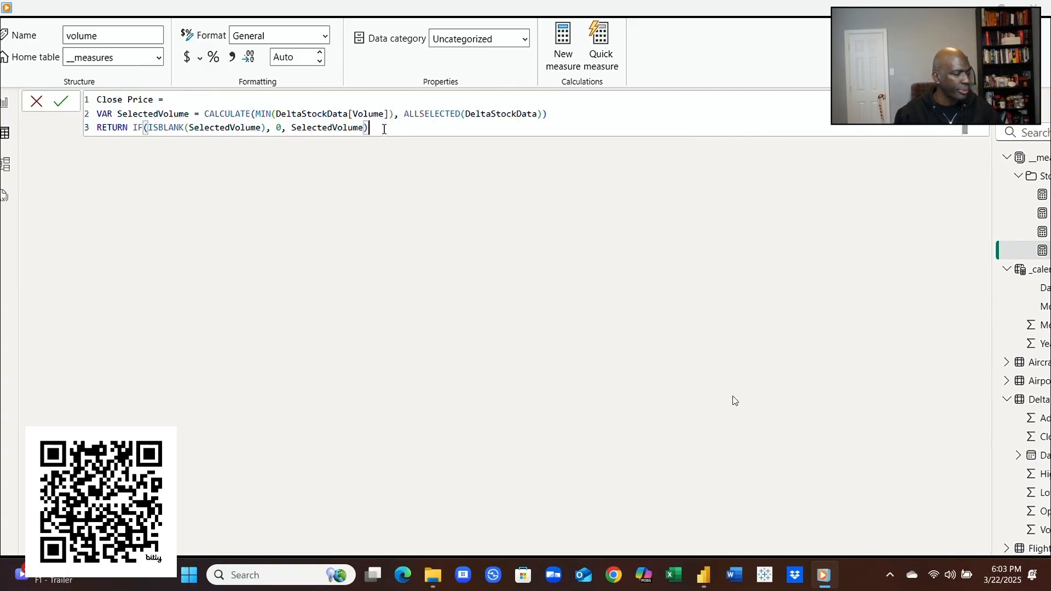
{"action": "mouse_move", "coordinate": [845, 527]}
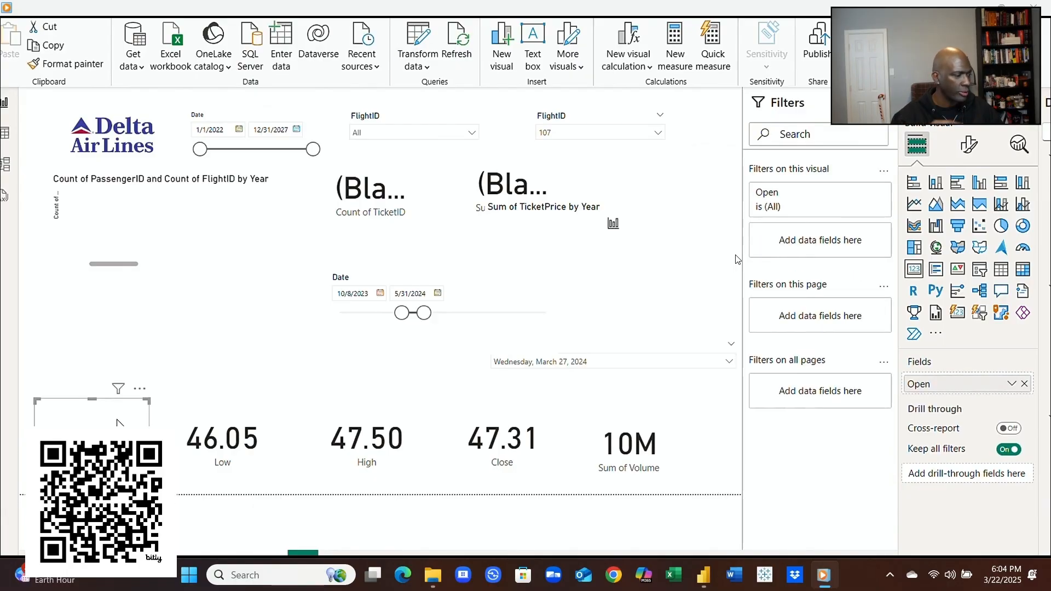
{"action": "mouse_move", "coordinate": [885, 543]}
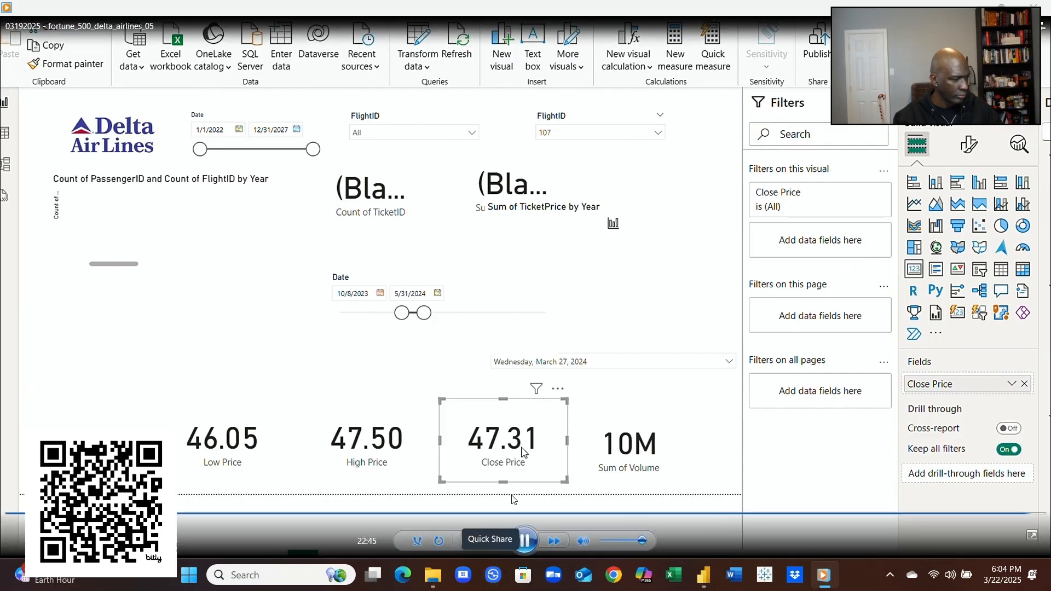
{"action": "left_click", "coordinate": [525, 539]}
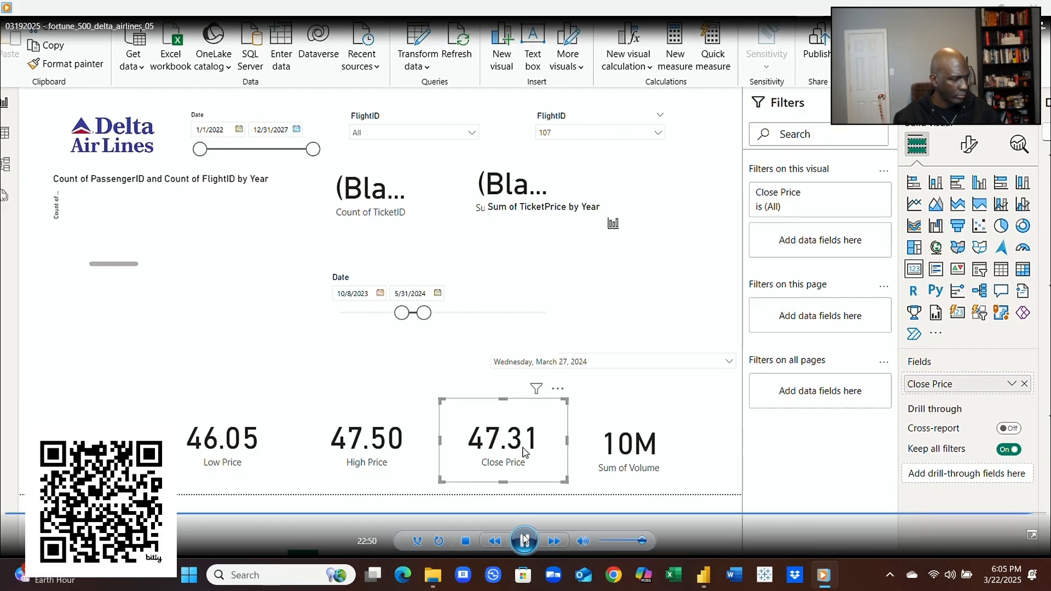
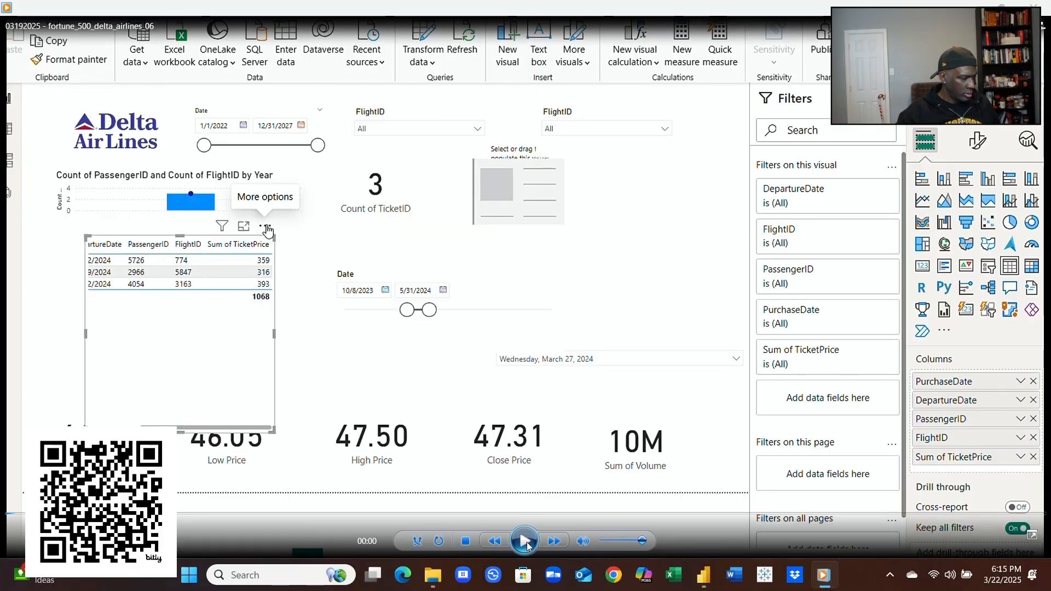
{"action": "left_click", "coordinate": [526, 542]}
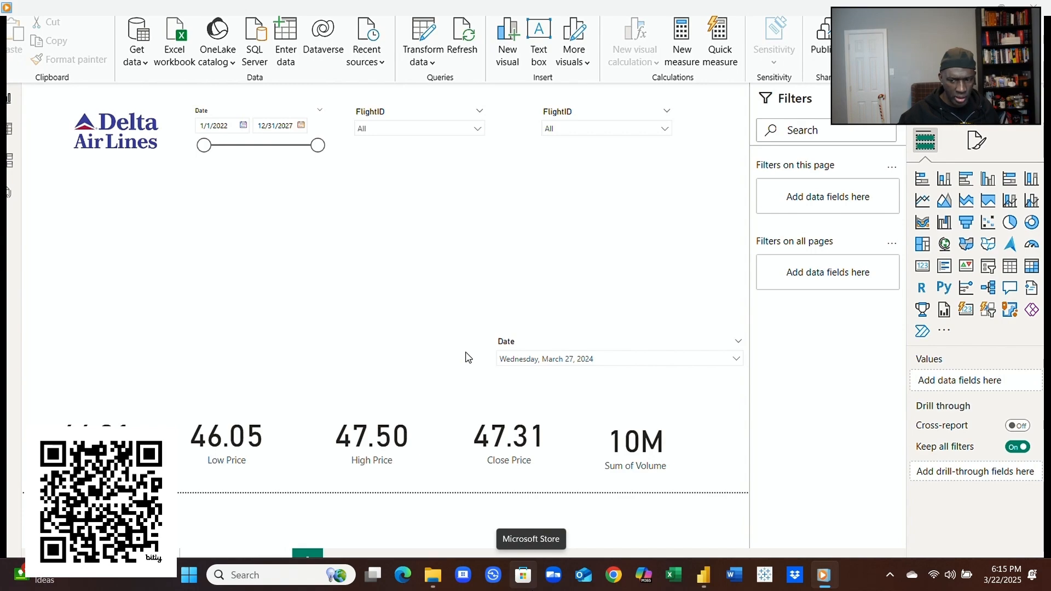
Step: Remove the Date dropdown slicer set to Wednesday, March 27, 2024 from the report page
{"action": "left_click", "coordinate": [575, 342]}
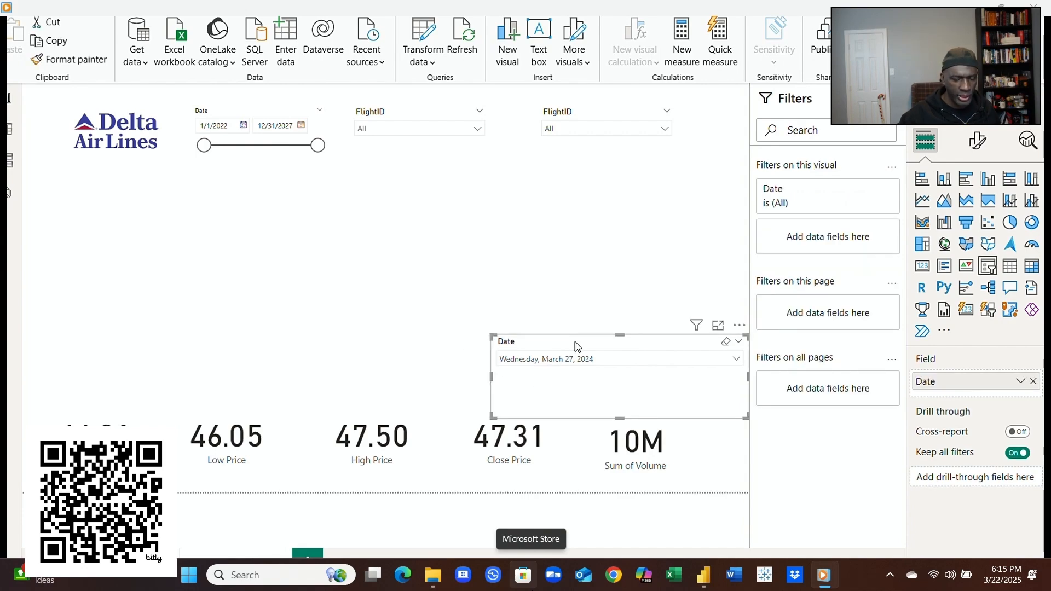
{"action": "left_click", "coordinate": [739, 325]}
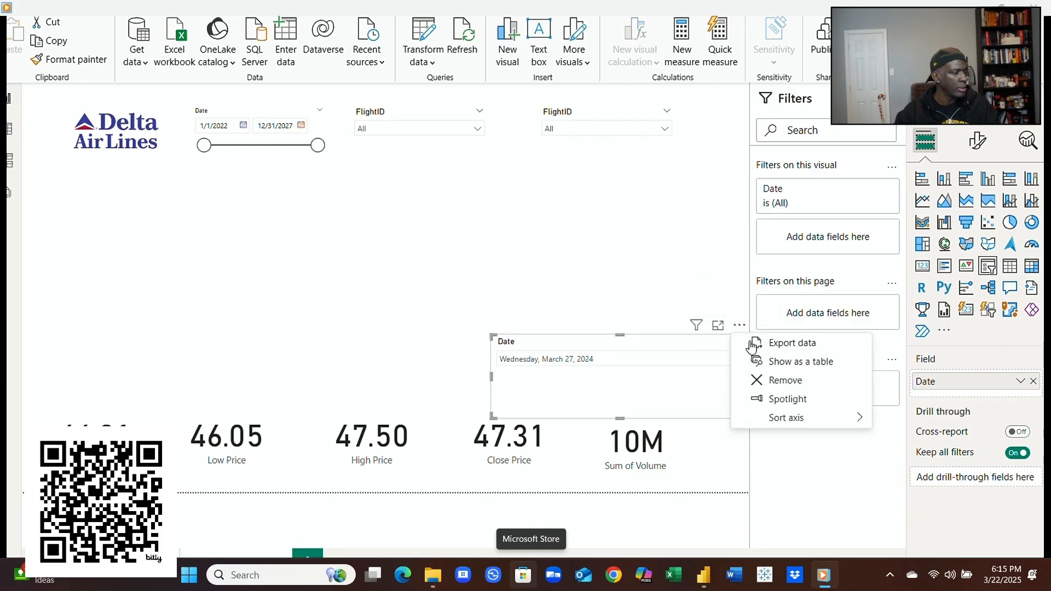
{"action": "left_click", "coordinate": [785, 382]}
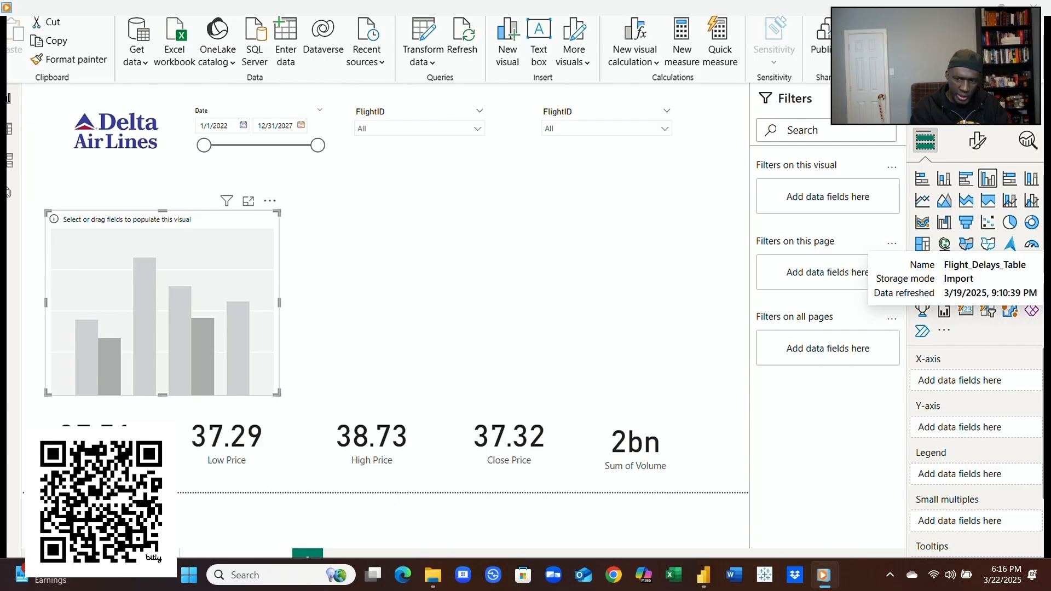
Step: Plot DelayMinutes against Date from Flight_Delays_Table in the empty clustered column chart, and open the options of the x-axis Date field
{"action": "left_click_drag", "start_coordinate": [1040, 290], "coordinate": [1000, 383]}
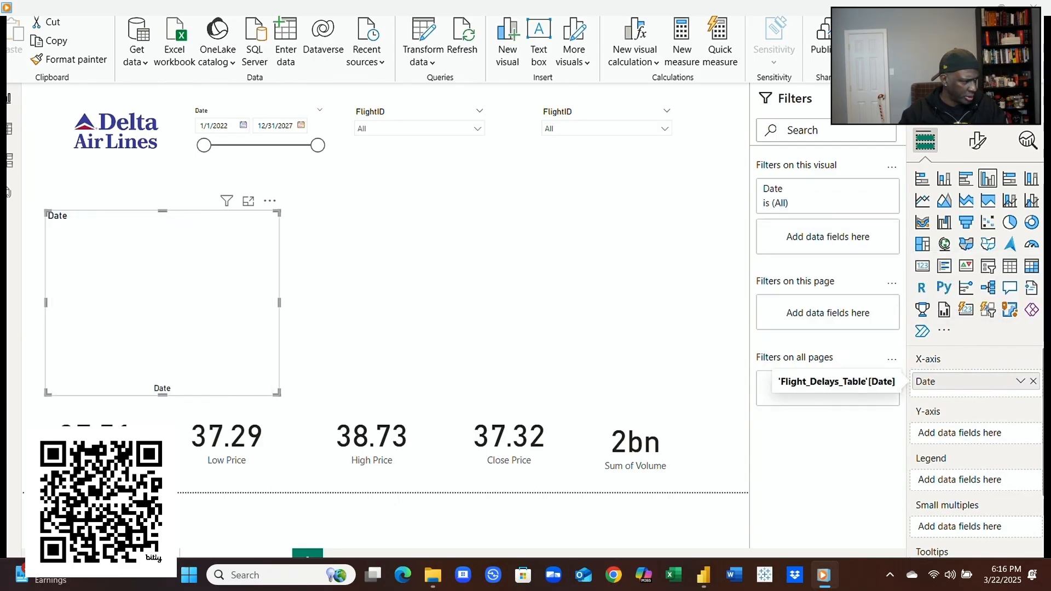
{"action": "left_click_drag", "start_coordinate": [1043, 328], "coordinate": [1001, 438]}
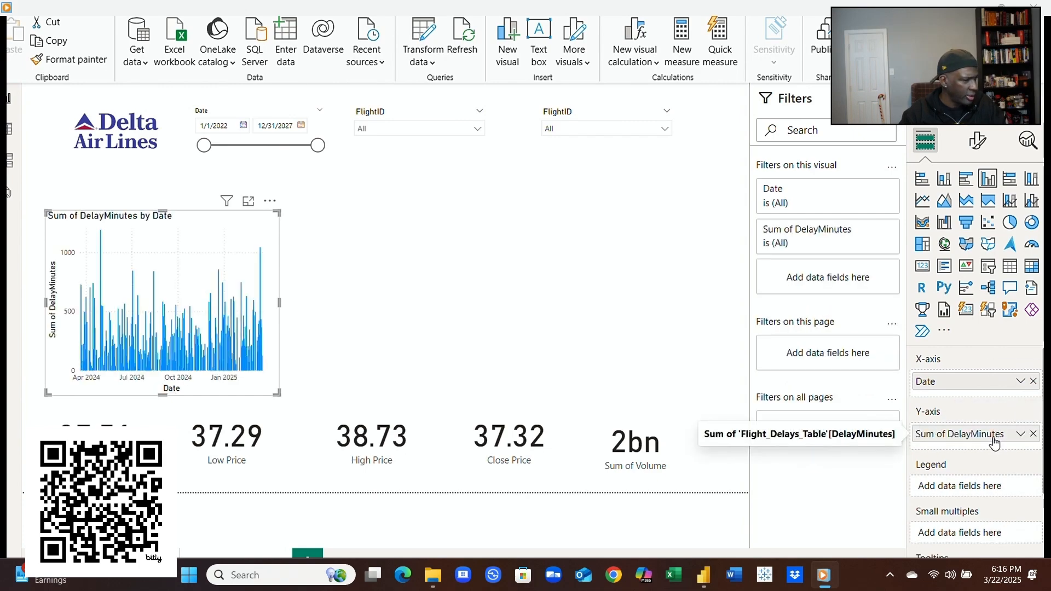
{"action": "left_click", "coordinate": [1021, 382]}
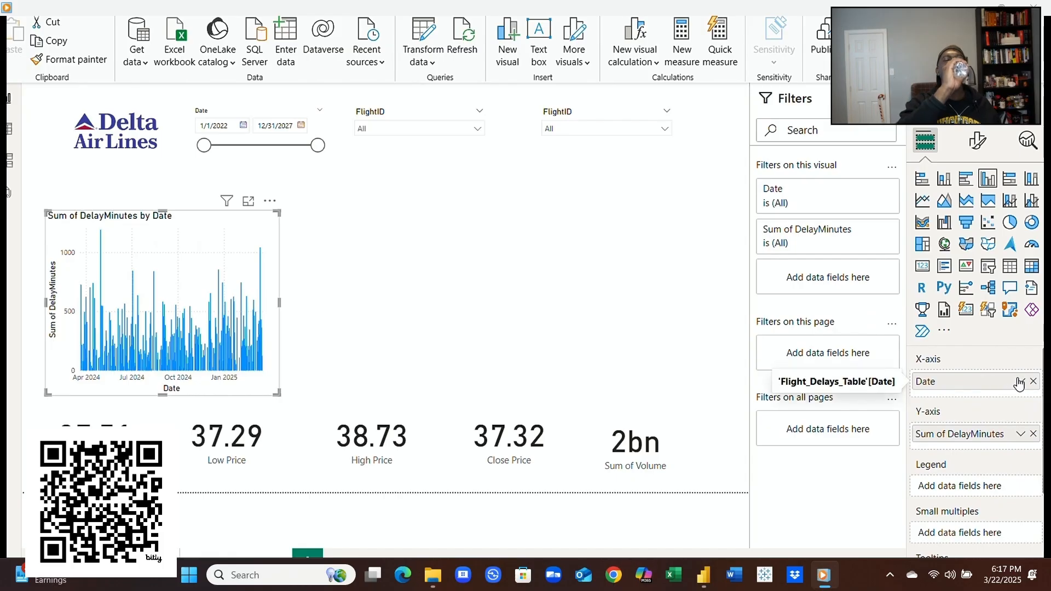
{"action": "left_click", "coordinate": [1020, 382]}
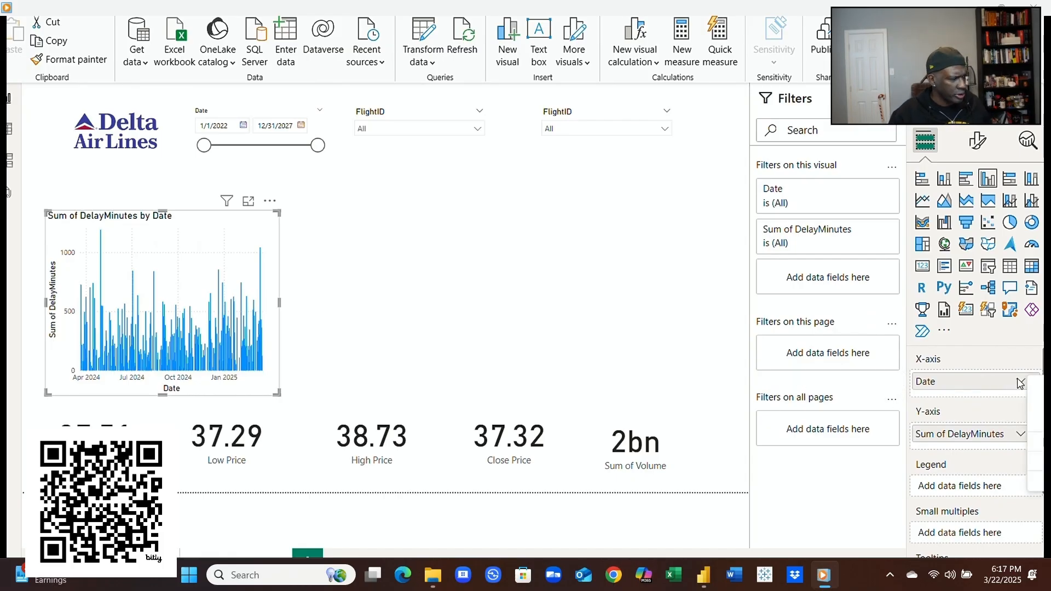
Step: Switch to the table data and examine the Date column's data type and format in Flight_Delays_Table
{"action": "left_click", "coordinate": [9, 129]}
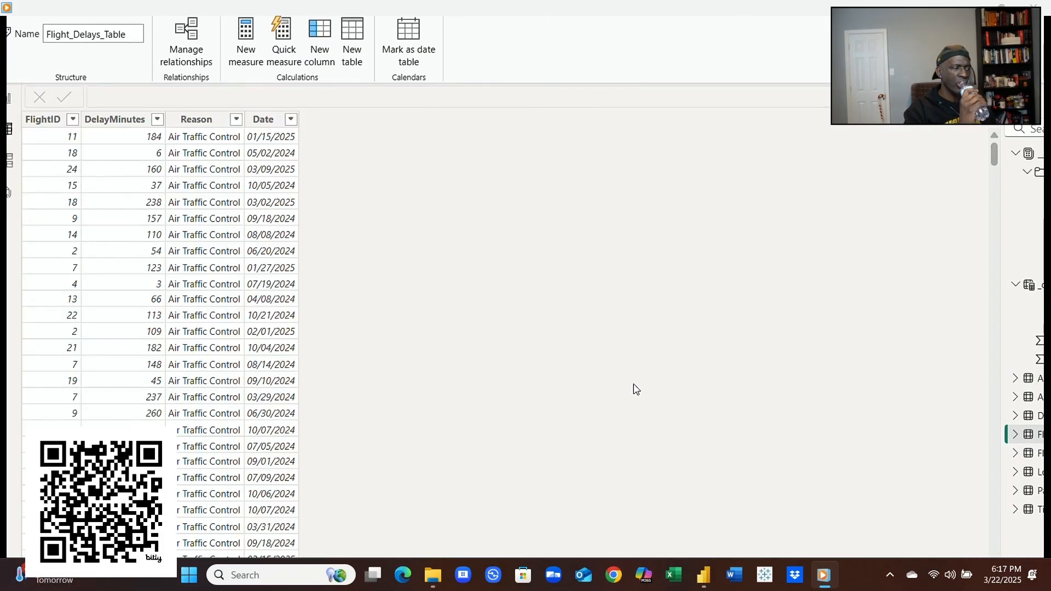
{"action": "left_click", "coordinate": [1017, 434]}
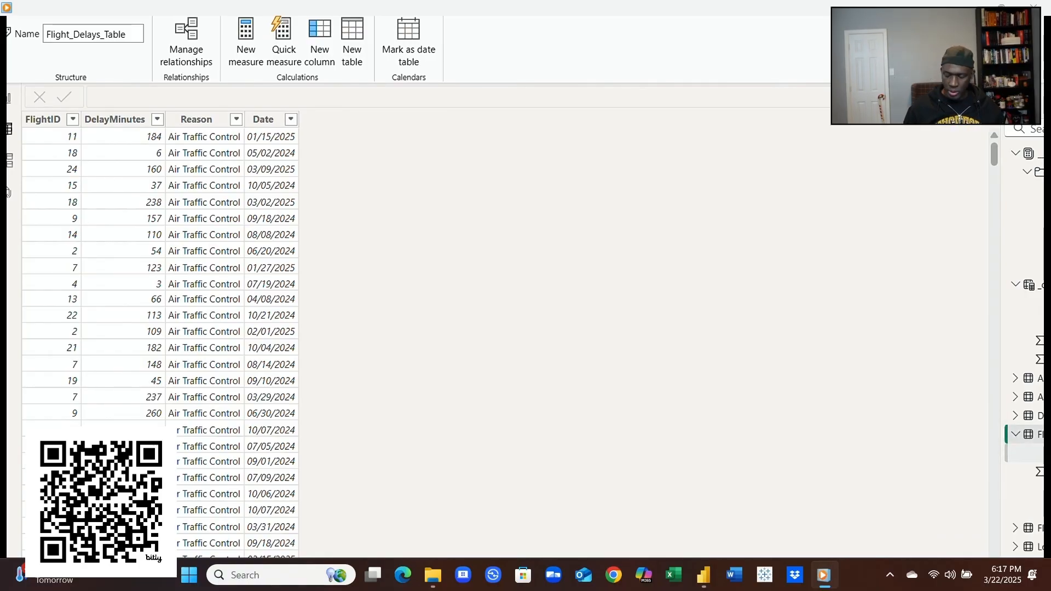
{"action": "left_click", "coordinate": [1027, 453]}
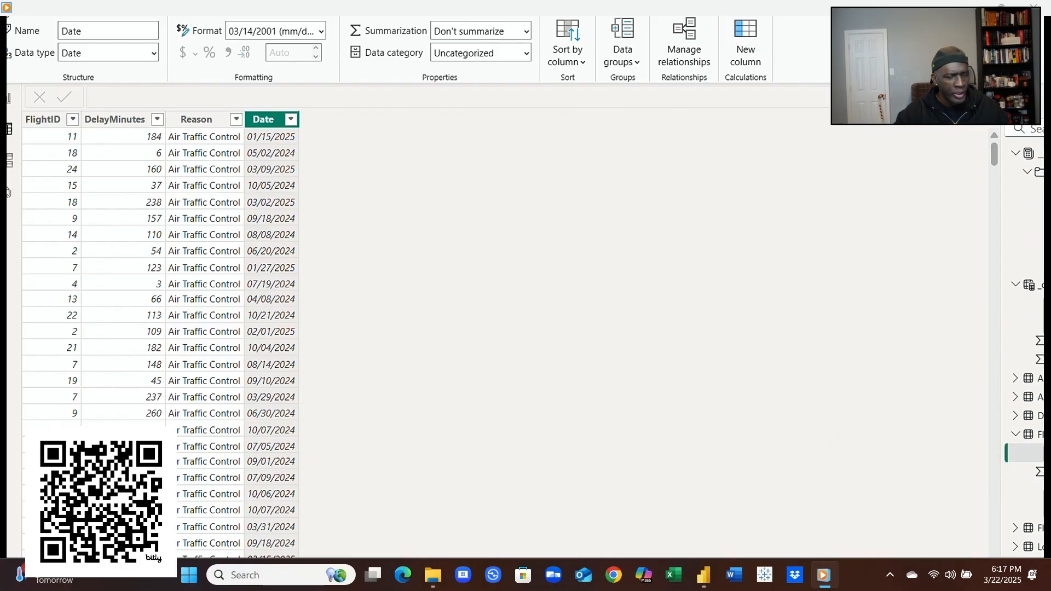
Step: Open the Power Query Editor and display the Flight_Delays_Table query
{"action": "left_click", "coordinate": [46, 8]}
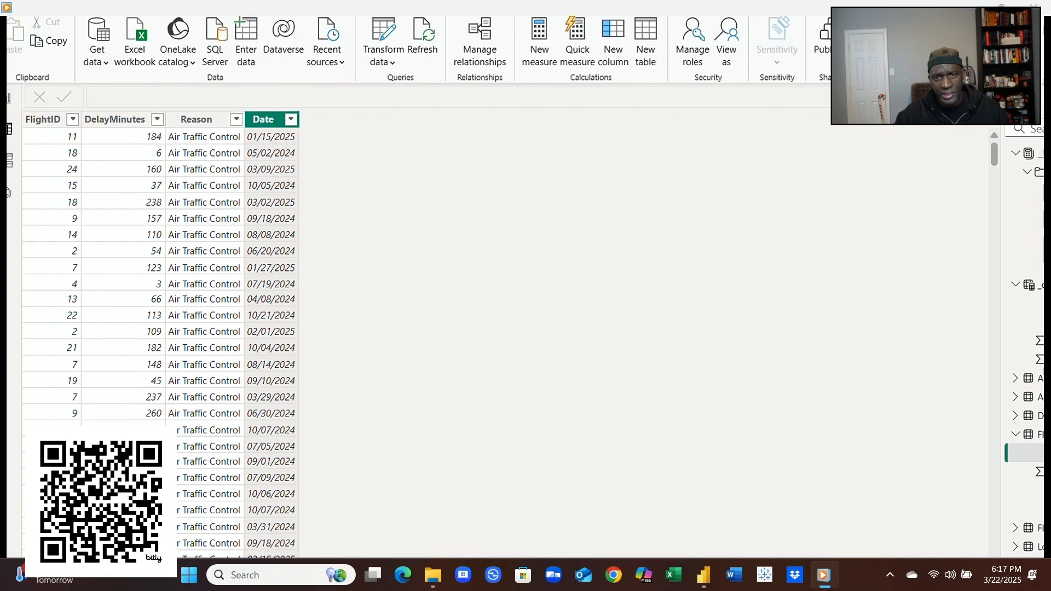
{"action": "left_click", "coordinate": [383, 65]}
{"action": "left_click", "coordinate": [411, 85]}
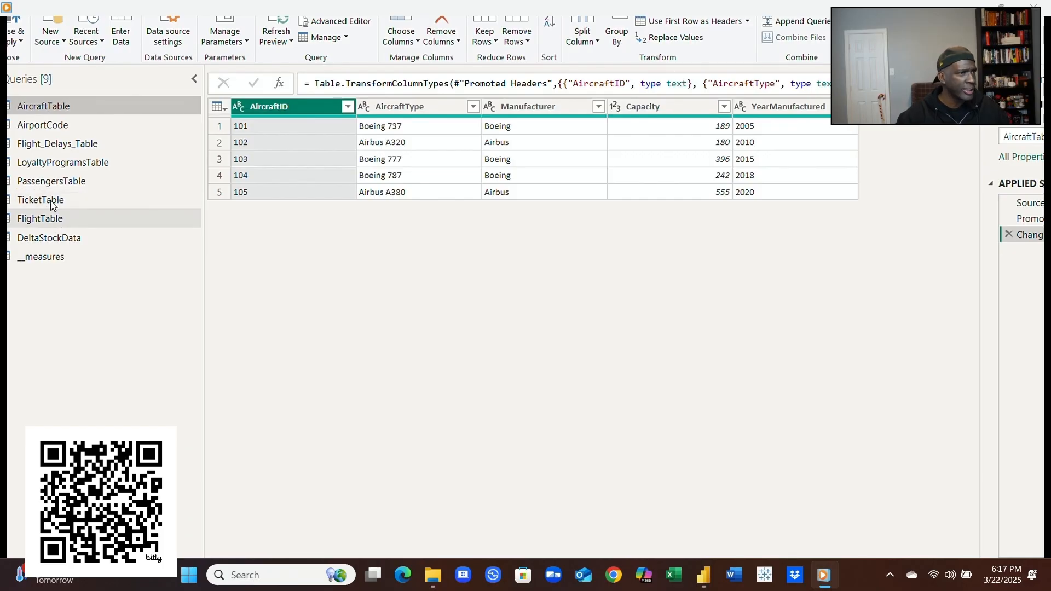
{"action": "left_click", "coordinate": [82, 145]}
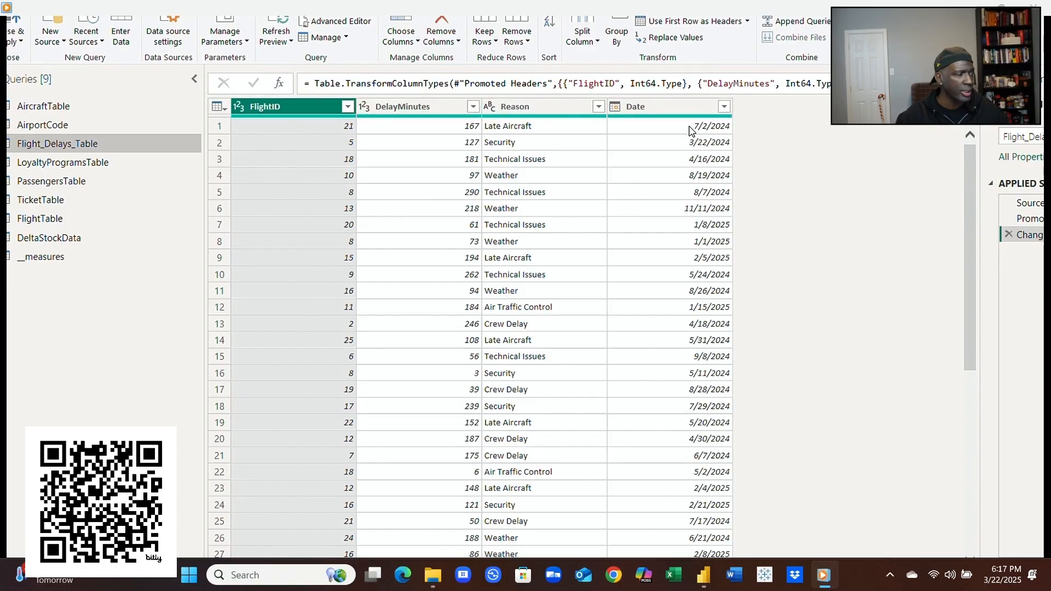
Step: Set the Date column's data type to Date in Flight_Delays_Table, and close the query editor with the changes applied
{"action": "left_click", "coordinate": [615, 108]}
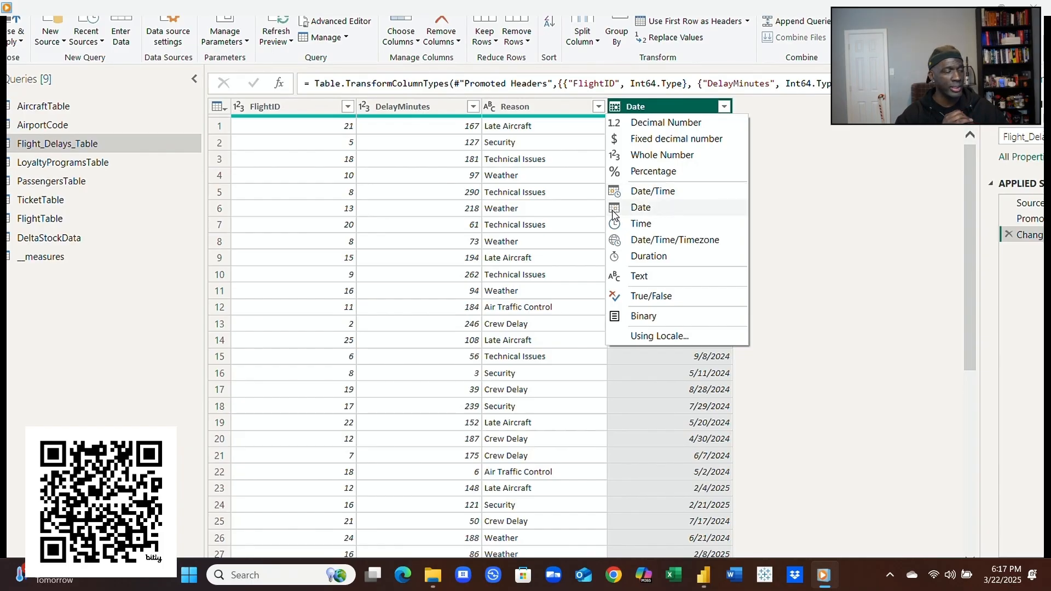
{"action": "left_click", "coordinate": [673, 208]}
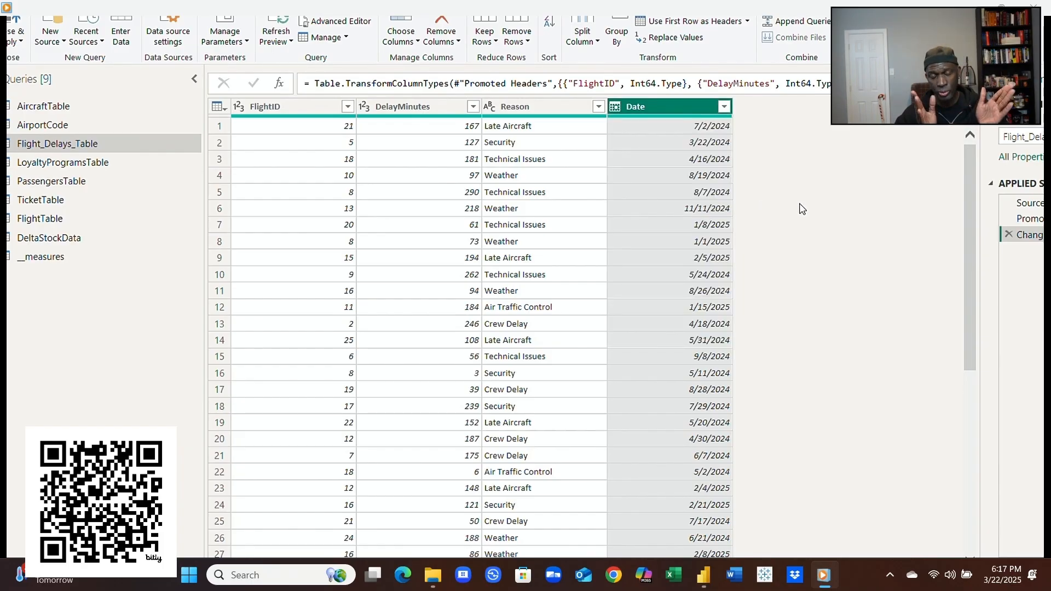
{"action": "left_click", "coordinate": [23, 43]}
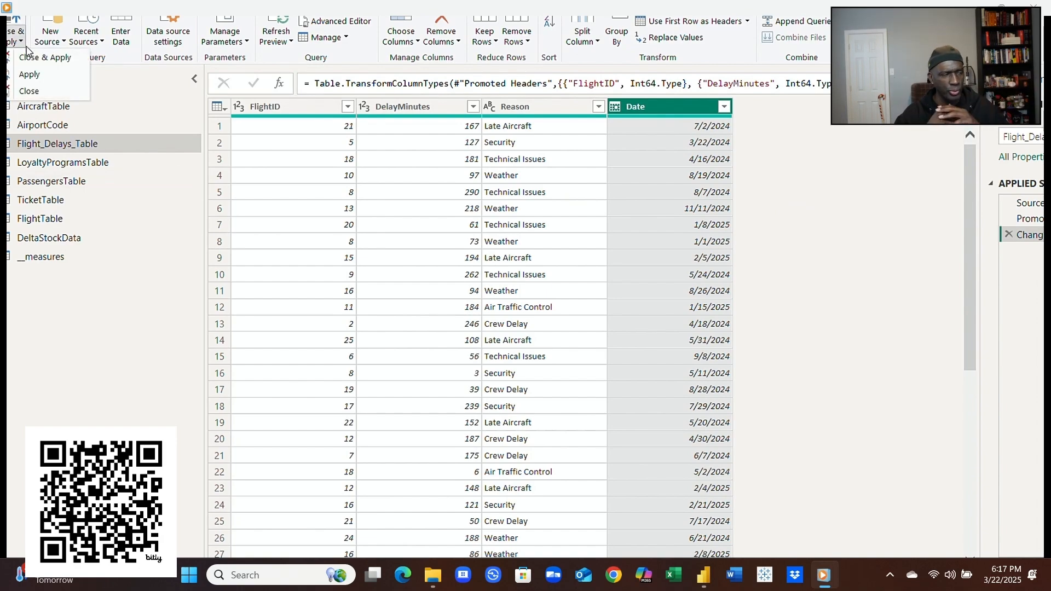
{"action": "left_click", "coordinate": [41, 57]}
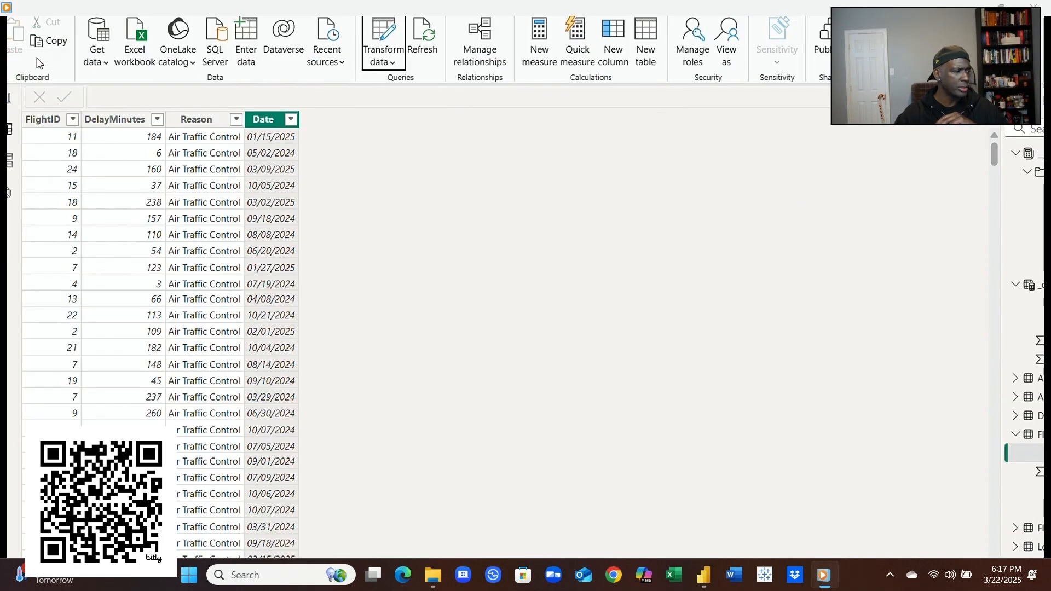
Step: Return to the report page and enlarge the DelayMinutes by Date chart to span the page width and reach up near the slicers
{"action": "left_click", "coordinate": [11, 95]}
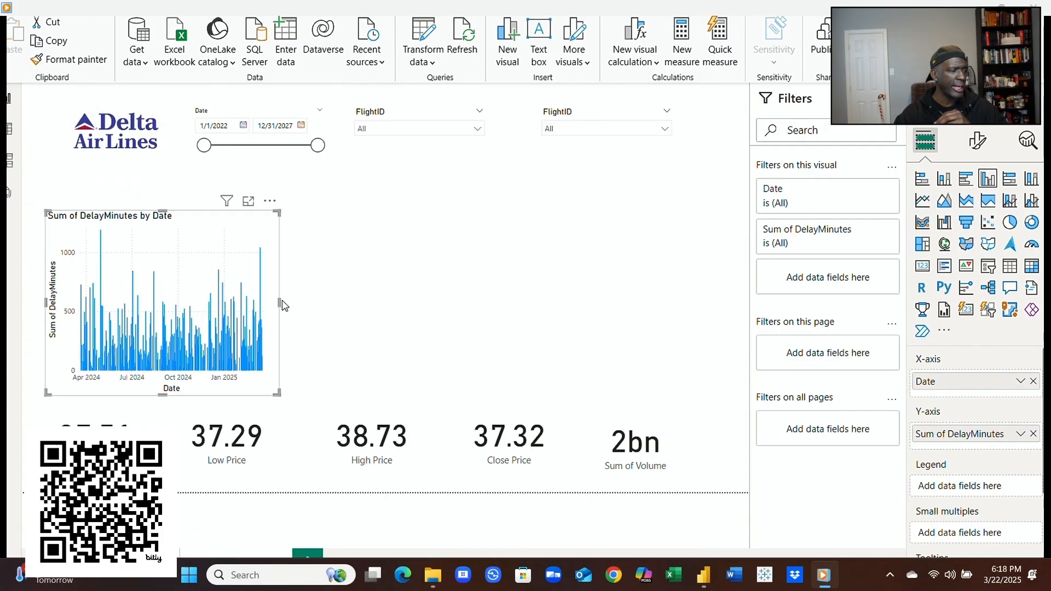
{"action": "left_click_drag", "start_coordinate": [281, 301], "coordinate": [652, 330]}
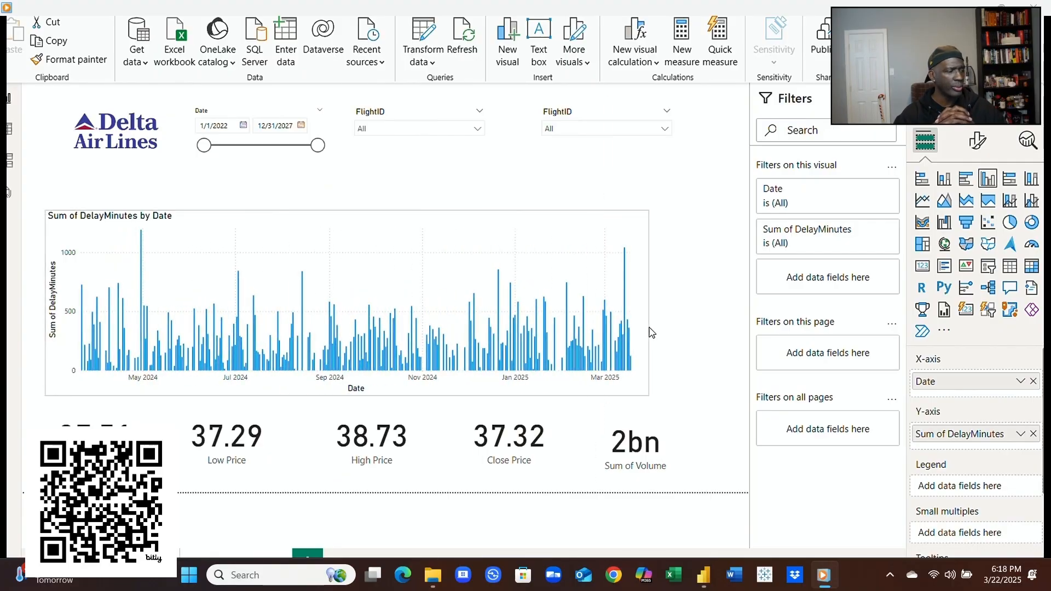
{"action": "left_click_drag", "start_coordinate": [350, 206], "coordinate": [349, 171]}
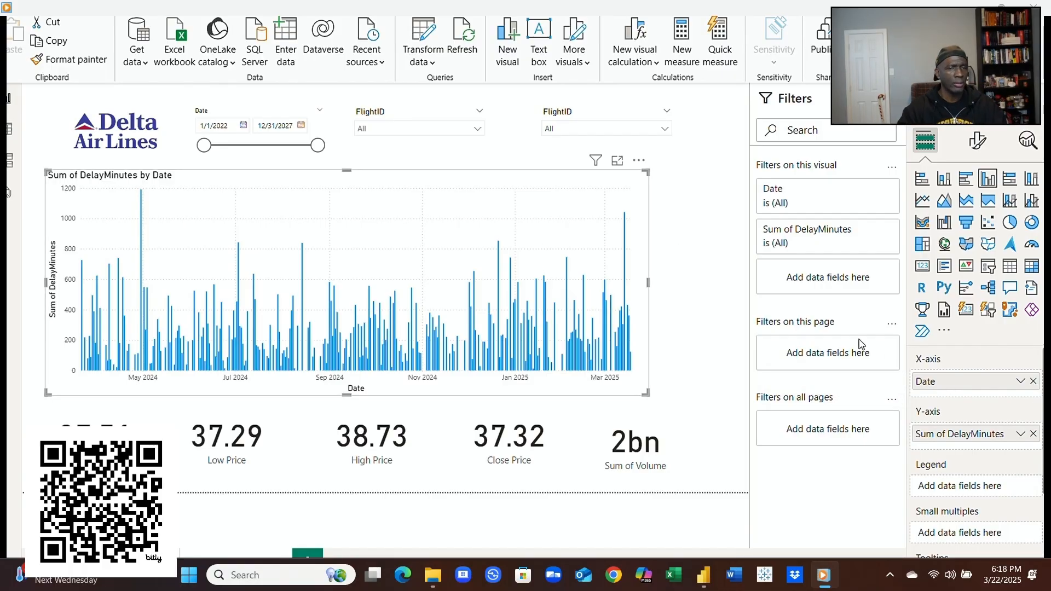
Step: Test the Date slicer by narrowing its end to about 5/14/2025 and its start to about 8/4/2024, and restore the full range
{"action": "left_click_drag", "start_coordinate": [317, 147], "coordinate": [267, 147]}
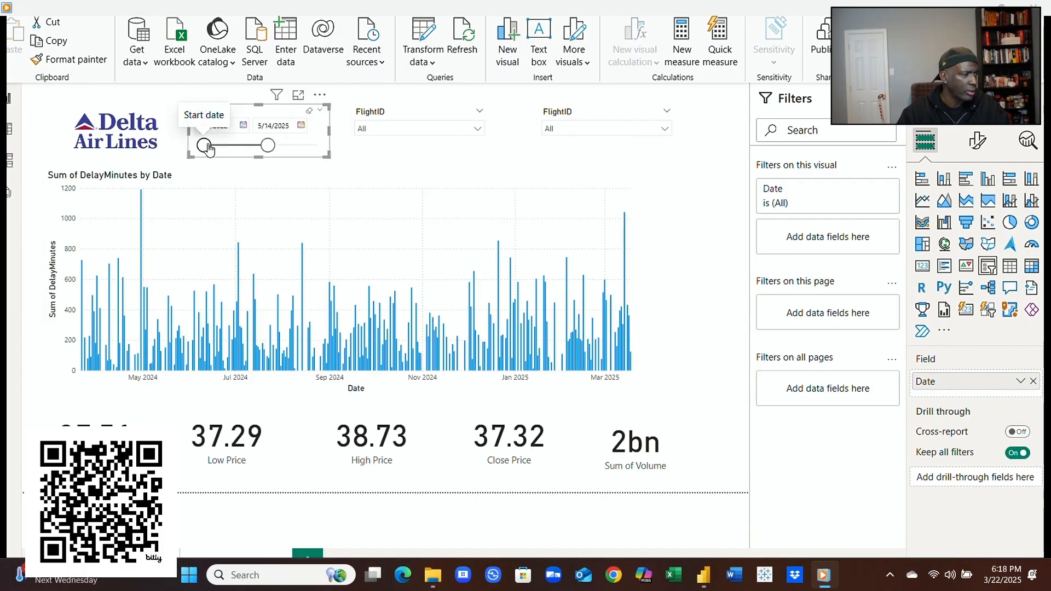
{"action": "left_click_drag", "start_coordinate": [204, 146], "coordinate": [317, 145]}
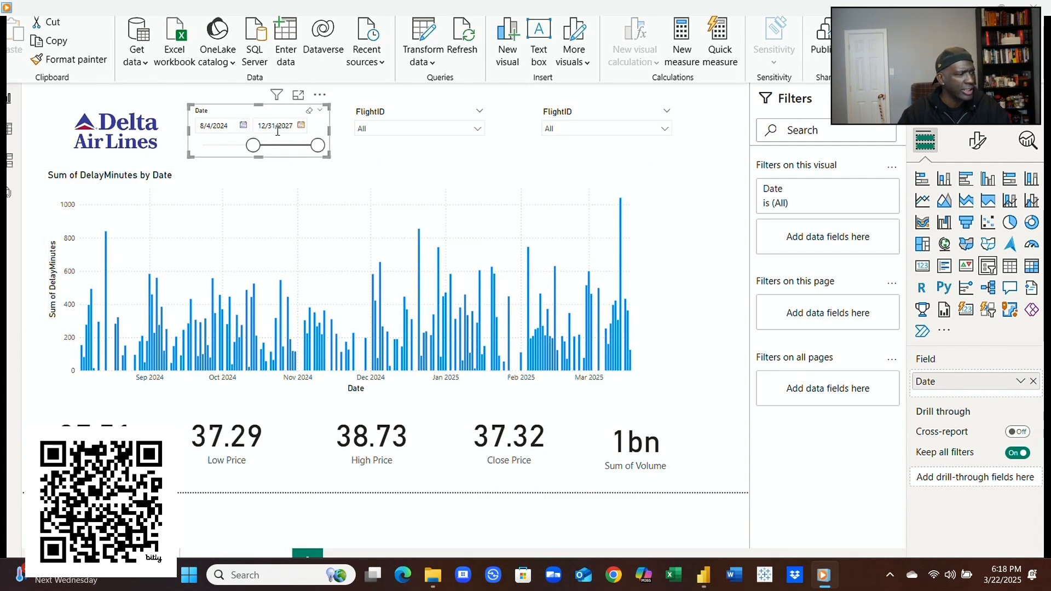
{"action": "left_click_drag", "start_coordinate": [253, 146], "coordinate": [204, 145]}
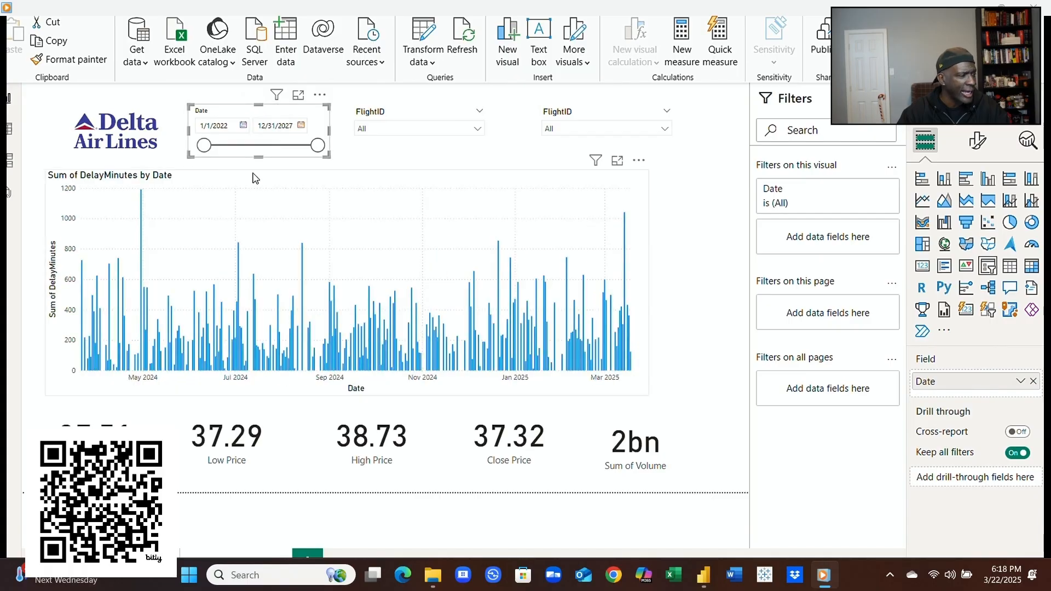
Step: Replace the Date slicer's field with Date from Flight_Delays_Table and open that field's options
{"action": "left_click", "coordinate": [1021, 383]}
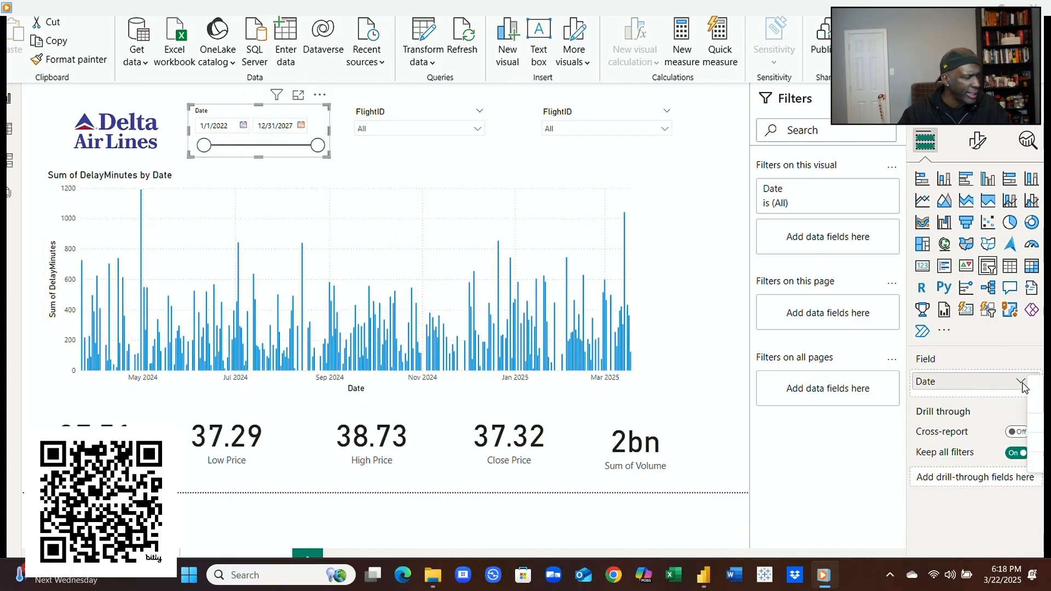
{"action": "left_click", "coordinate": [954, 386]}
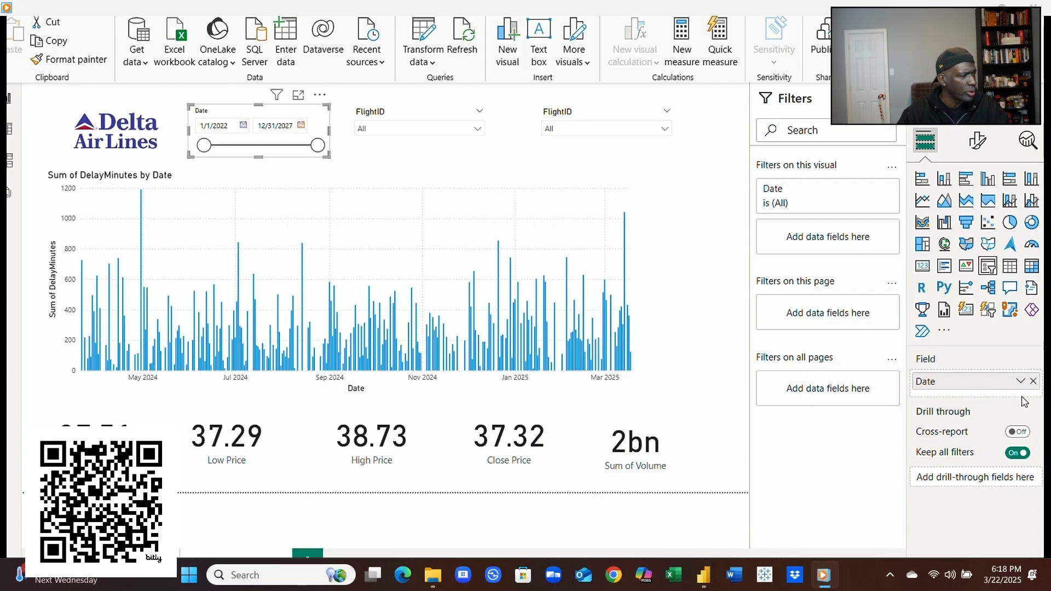
{"action": "left_click", "coordinate": [1033, 381]}
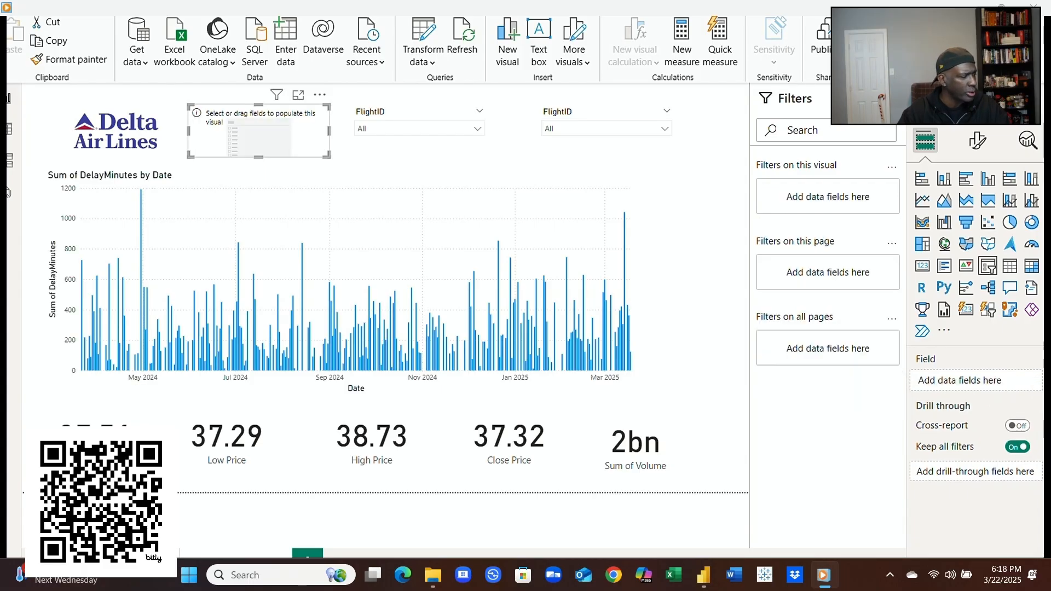
{"action": "left_click_drag", "start_coordinate": [1050, 378], "coordinate": [1002, 386]}
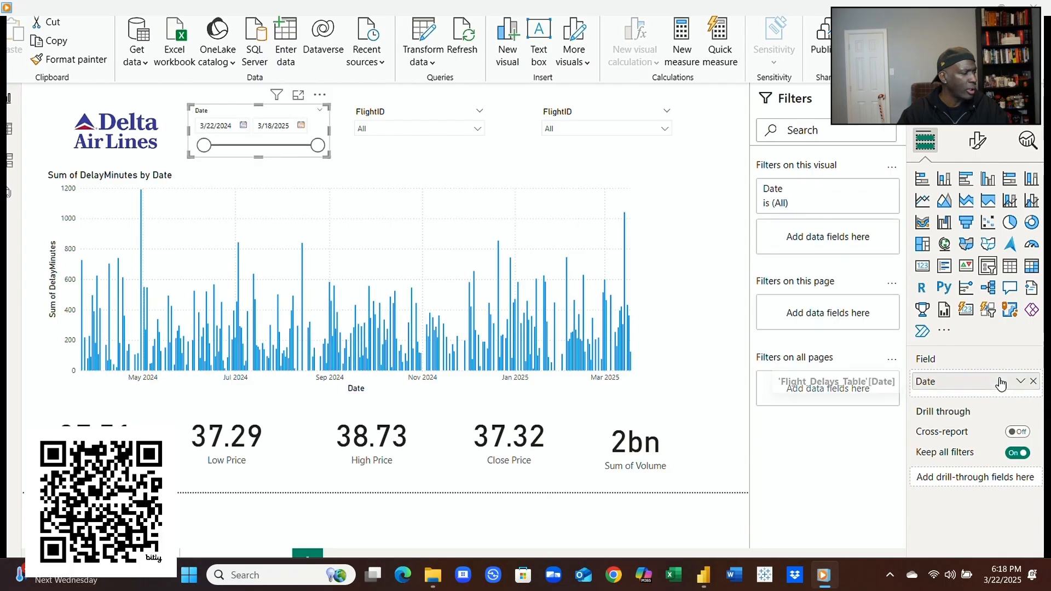
{"action": "left_click", "coordinate": [1022, 383]}
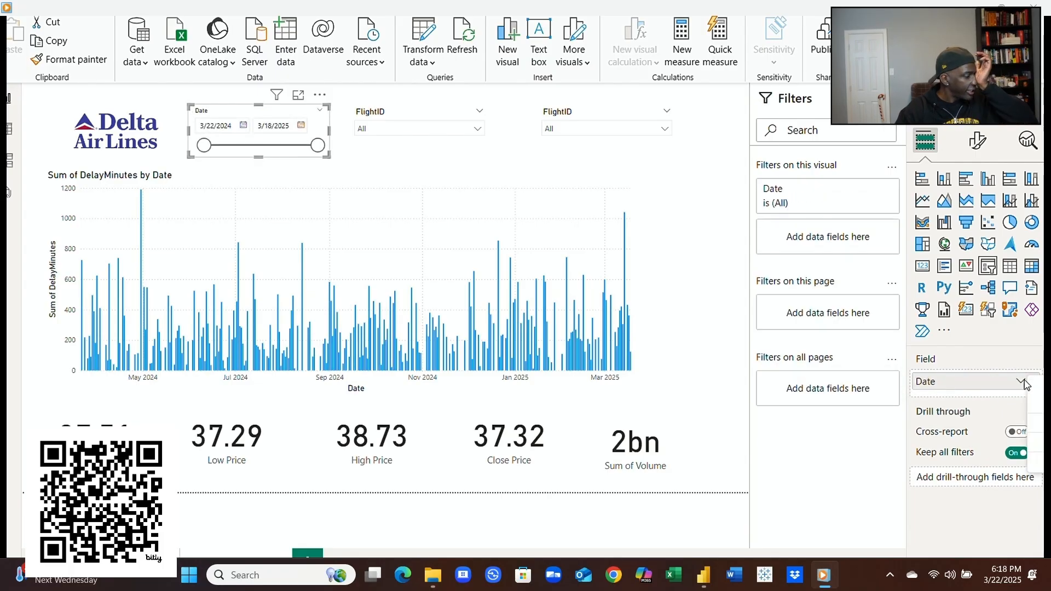
Step: Replace Date with Month on the x-axis of the DelayMinutes column chart
{"action": "left_click", "coordinate": [630, 274]}
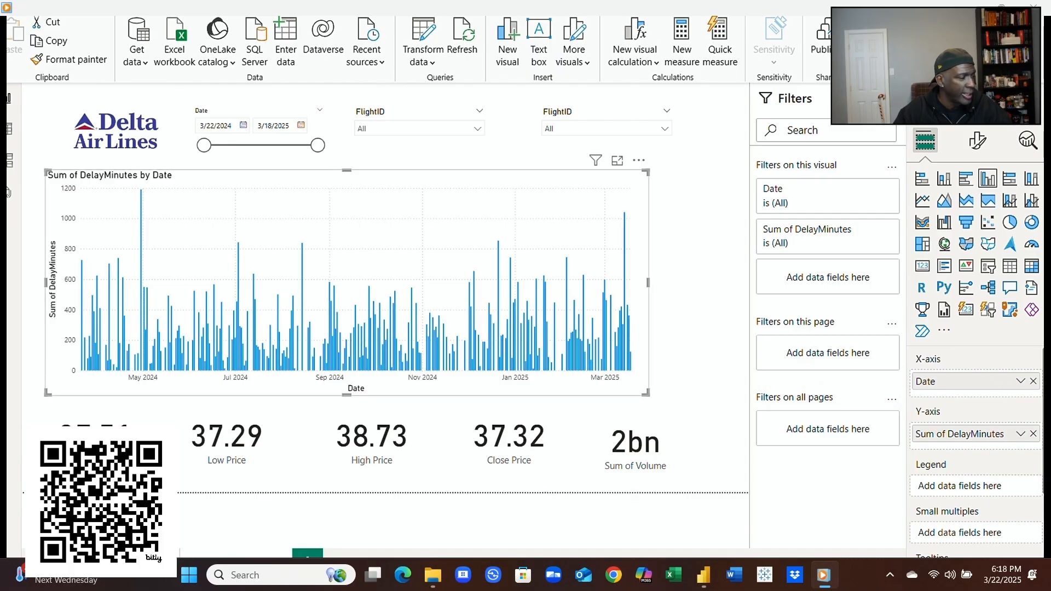
{"action": "left_click", "coordinate": [1033, 381]}
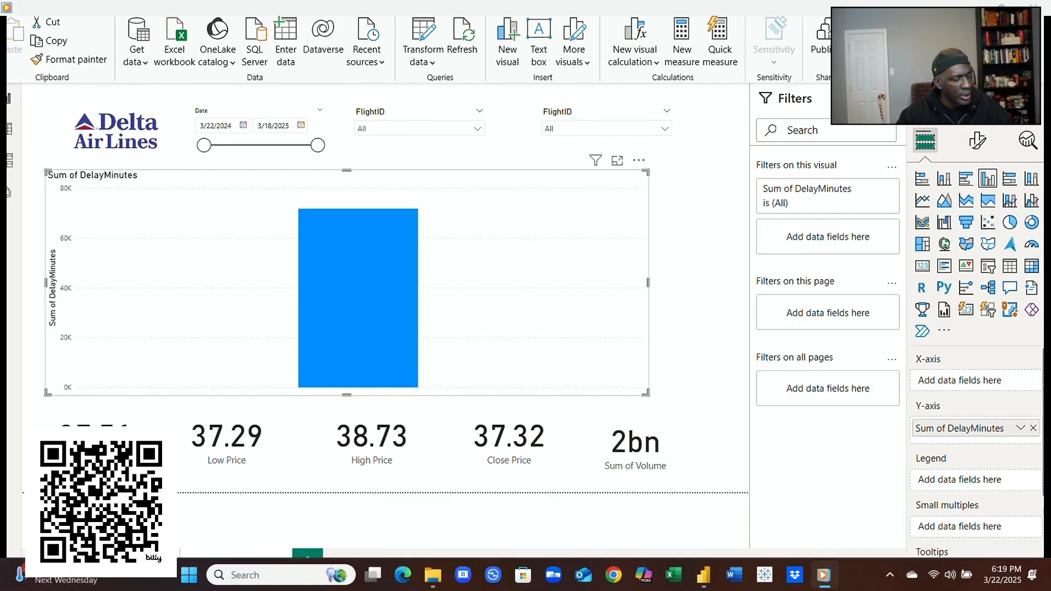
{"action": "left_click_drag", "start_coordinate": [1050, 310], "coordinate": [992, 388]}
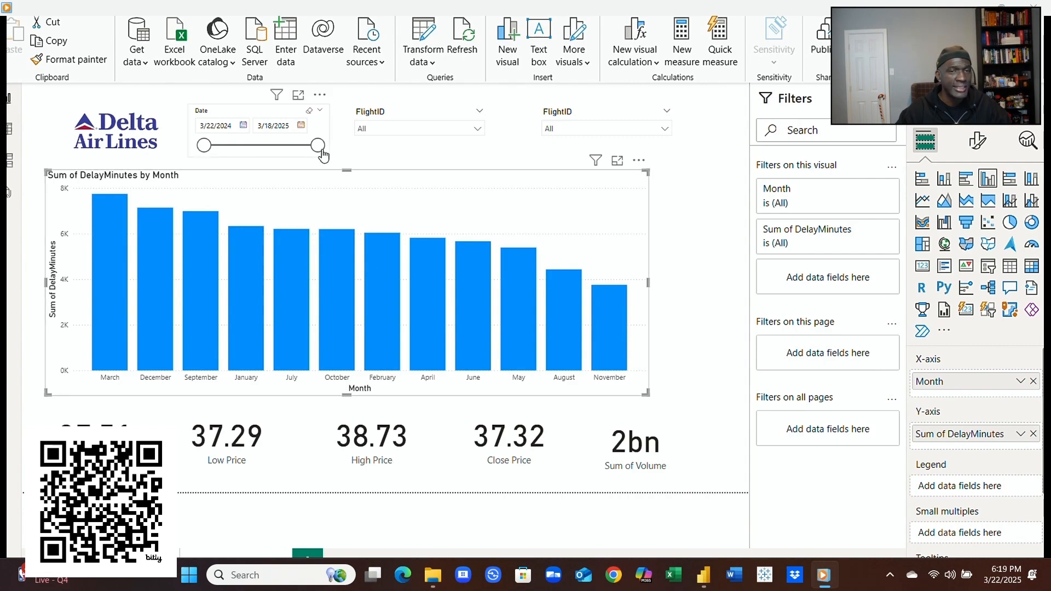
Step: Replace the Date field in the date range slicer with Year
{"action": "left_click", "coordinate": [321, 112]}
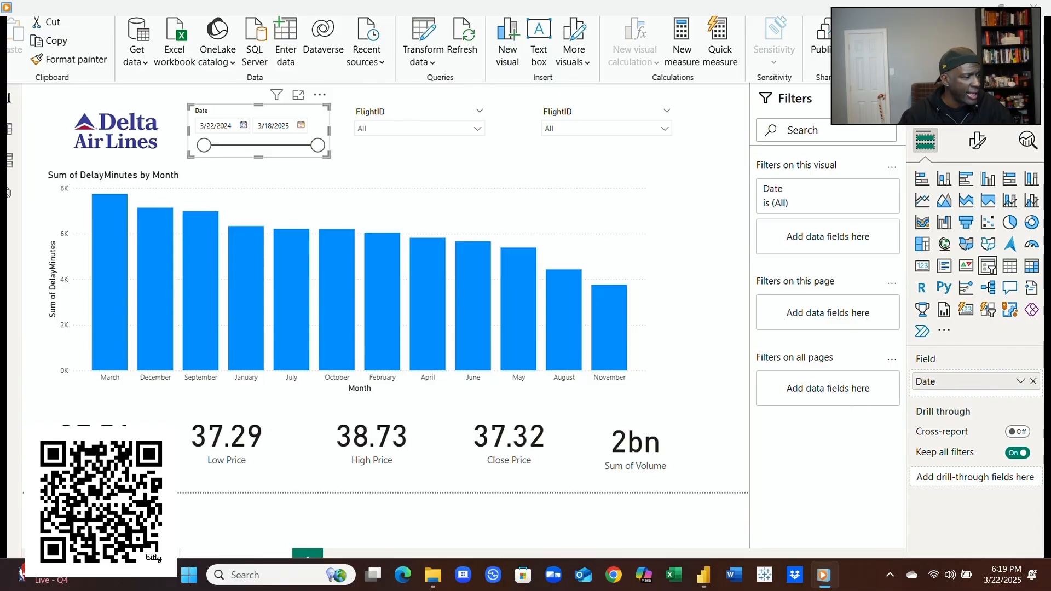
{"action": "left_click", "coordinate": [1034, 381]}
{"action": "left_click_drag", "start_coordinate": [1032, 309], "coordinate": [987, 382]}
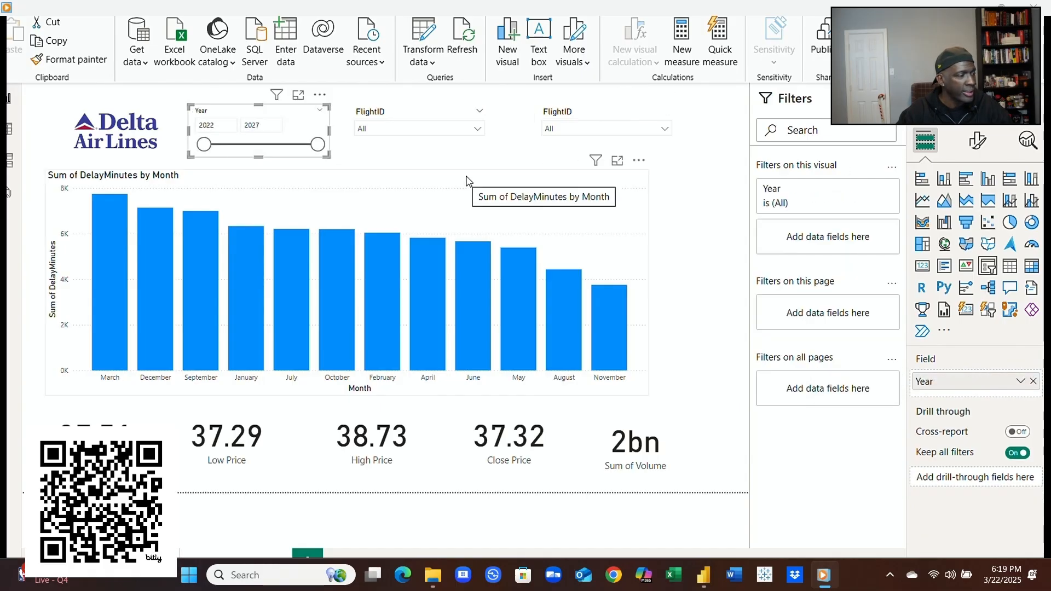
Step: Change the Year slicer's style to Dropdown in its slicer settings
{"action": "left_click", "coordinate": [977, 141]}
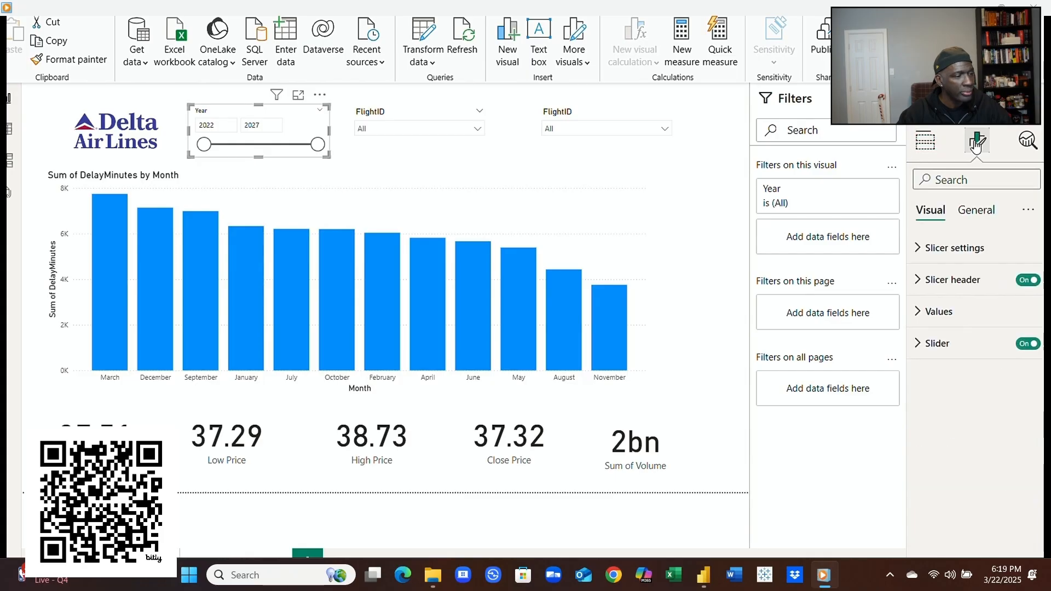
{"action": "left_click", "coordinate": [977, 212]}
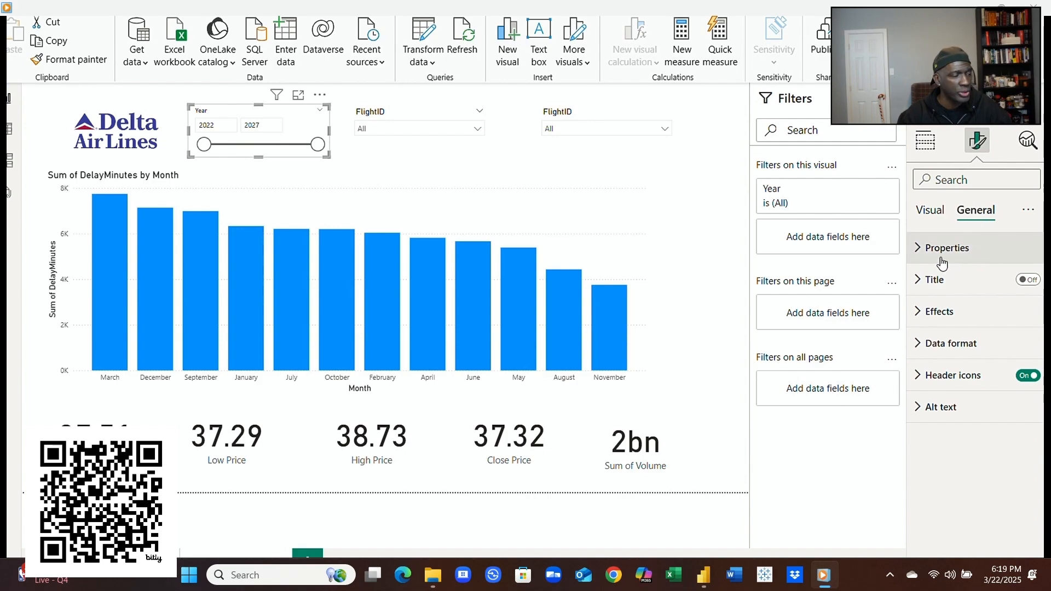
{"action": "left_click", "coordinate": [928, 249]}
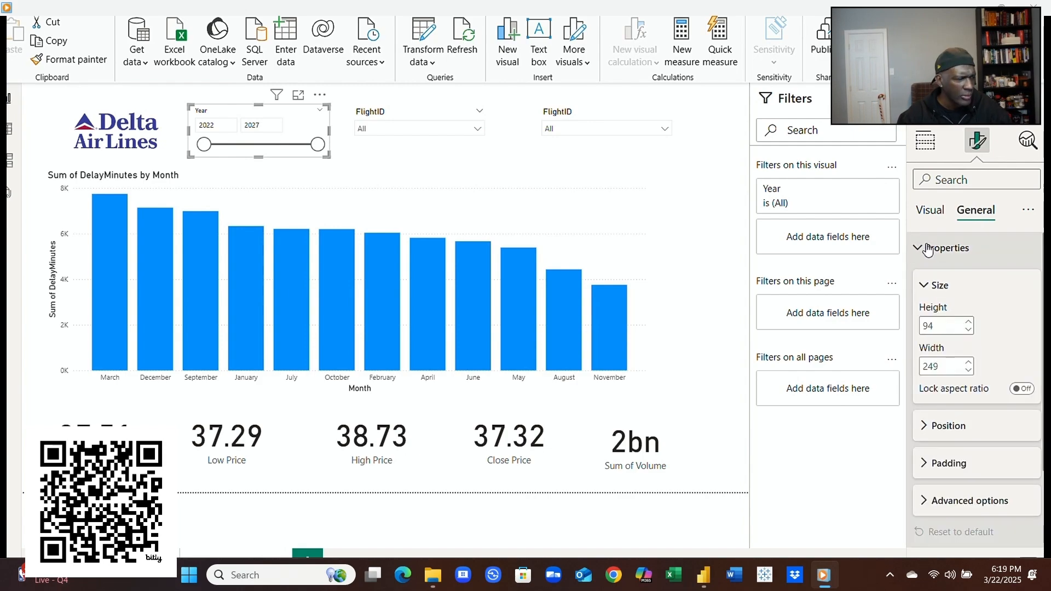
{"action": "left_click", "coordinate": [927, 249]}
{"action": "left_click", "coordinate": [423, 183]}
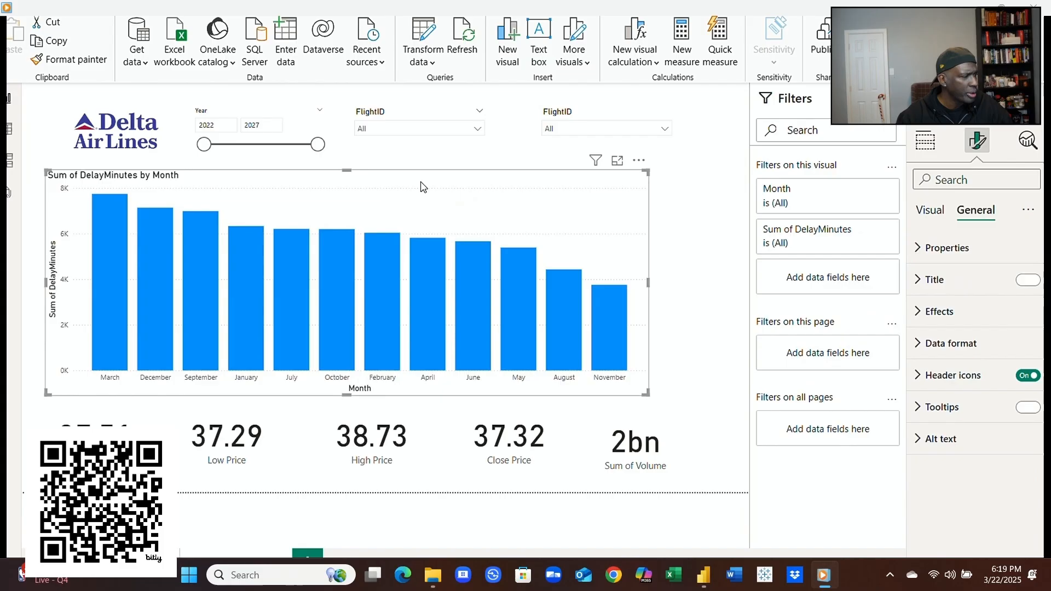
{"action": "left_click", "coordinate": [322, 155]}
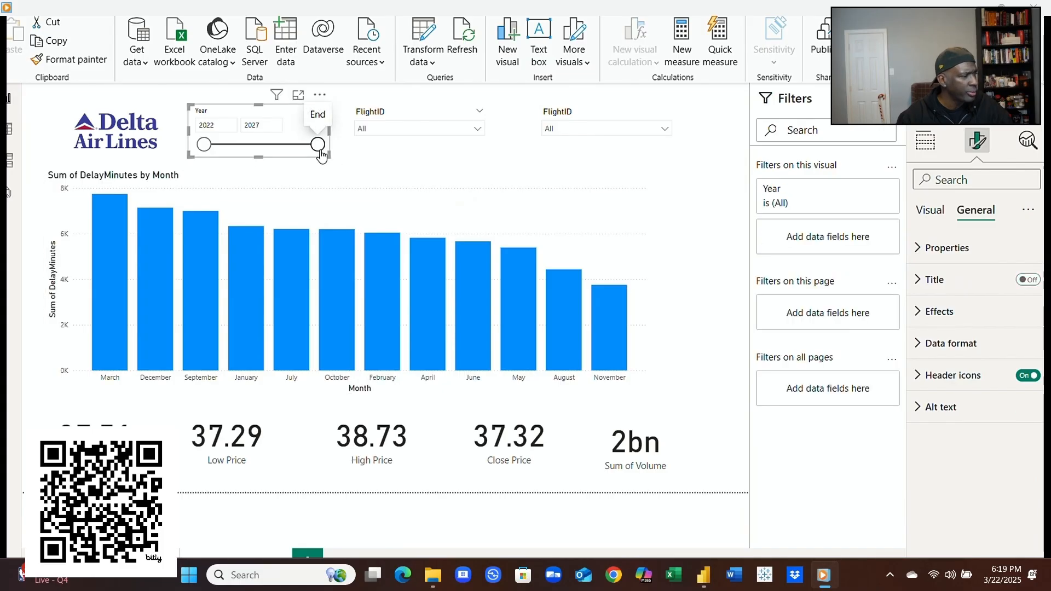
{"action": "left_click", "coordinate": [928, 213]}
{"action": "left_click", "coordinate": [922, 279]}
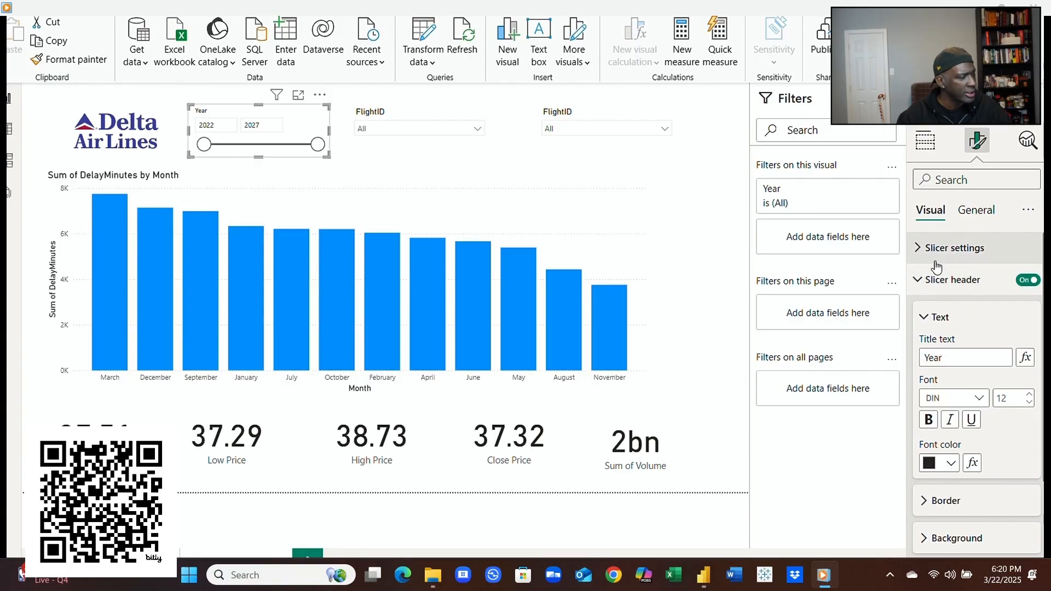
{"action": "left_click", "coordinate": [935, 262]}
{"action": "left_click", "coordinate": [1024, 326]}
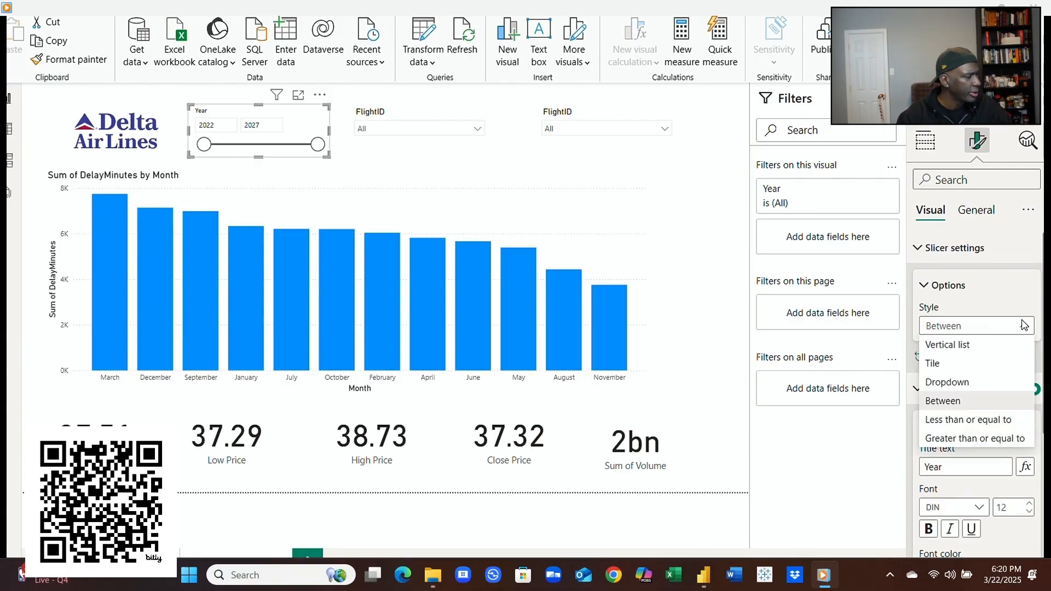
{"action": "left_click", "coordinate": [985, 382]}
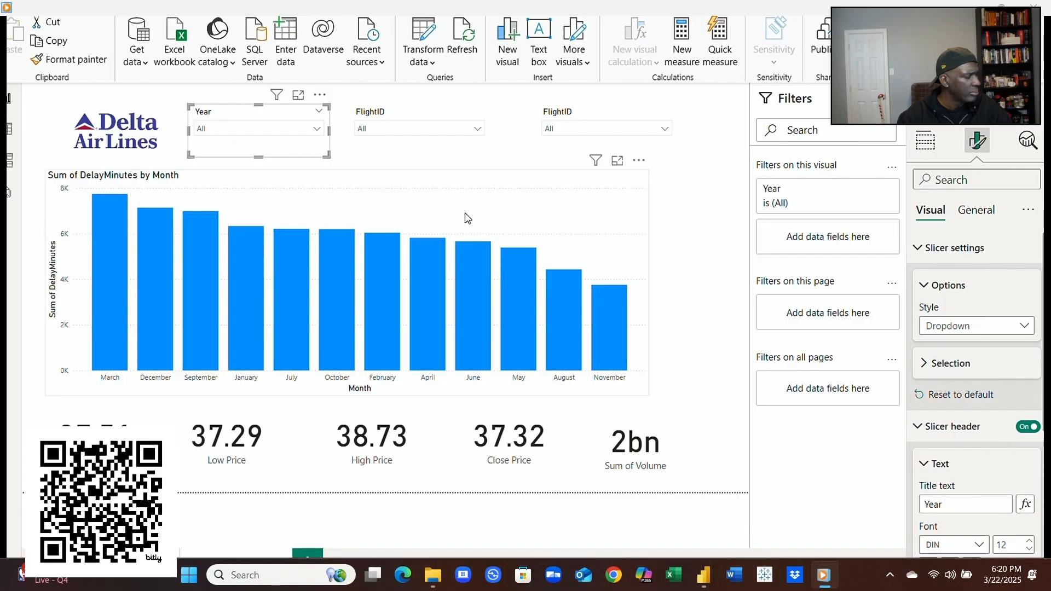
Step: Test the Year slicer on the chart and cards with 2024, 2026 and 2027, and clear the selection back to All
{"action": "left_click", "coordinate": [318, 132]}
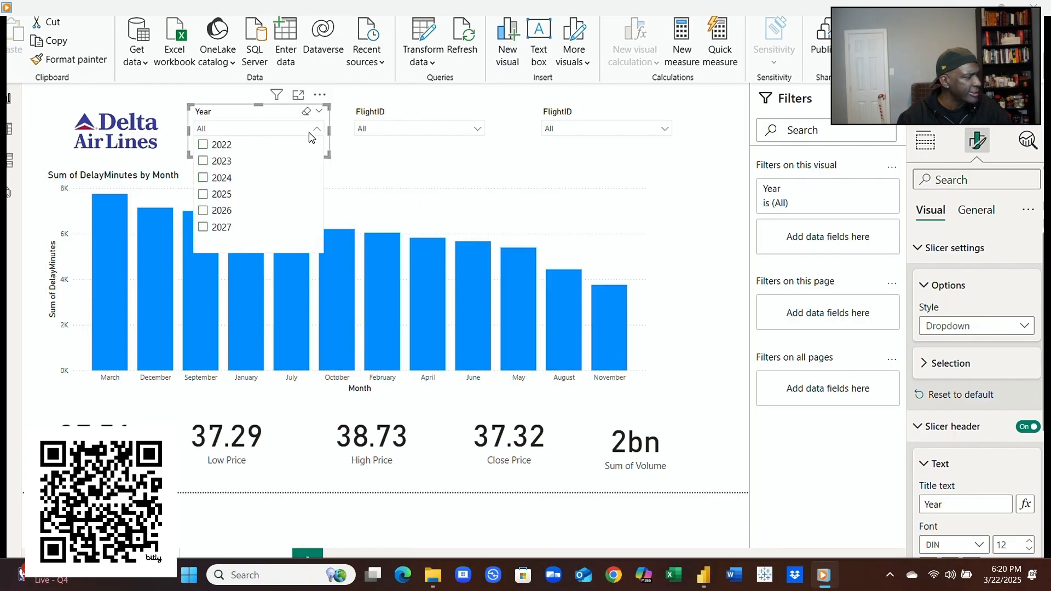
{"action": "left_click", "coordinate": [227, 178]}
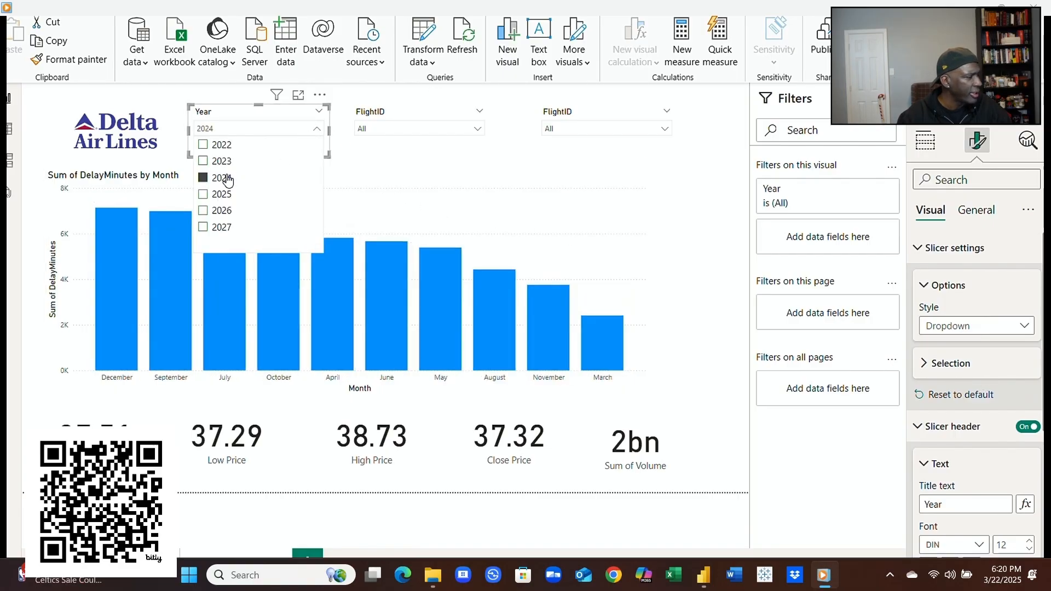
{"action": "left_click", "coordinate": [214, 214]}
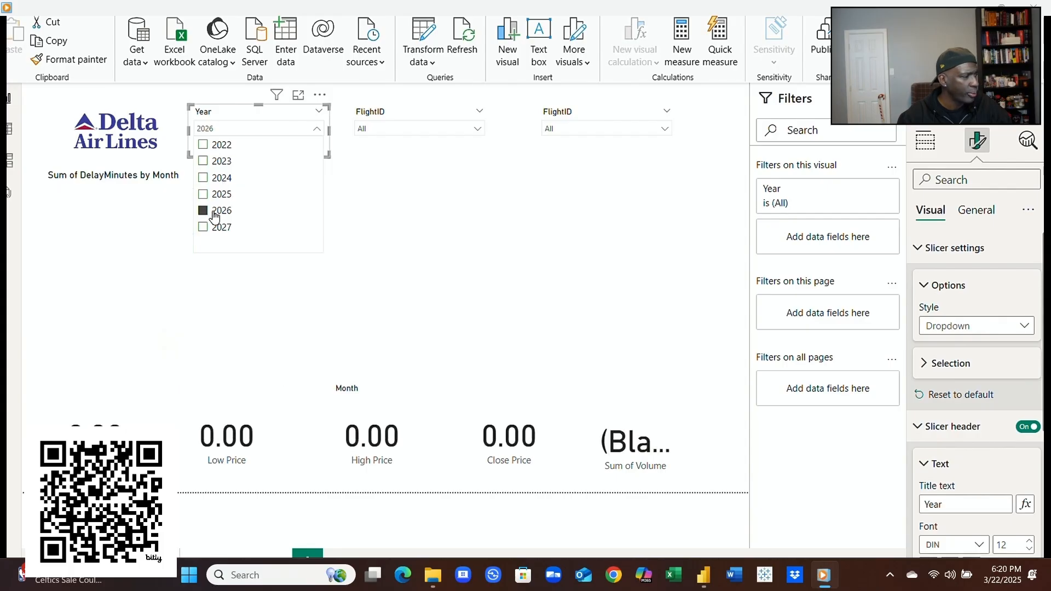
{"action": "left_click", "coordinate": [208, 228]}
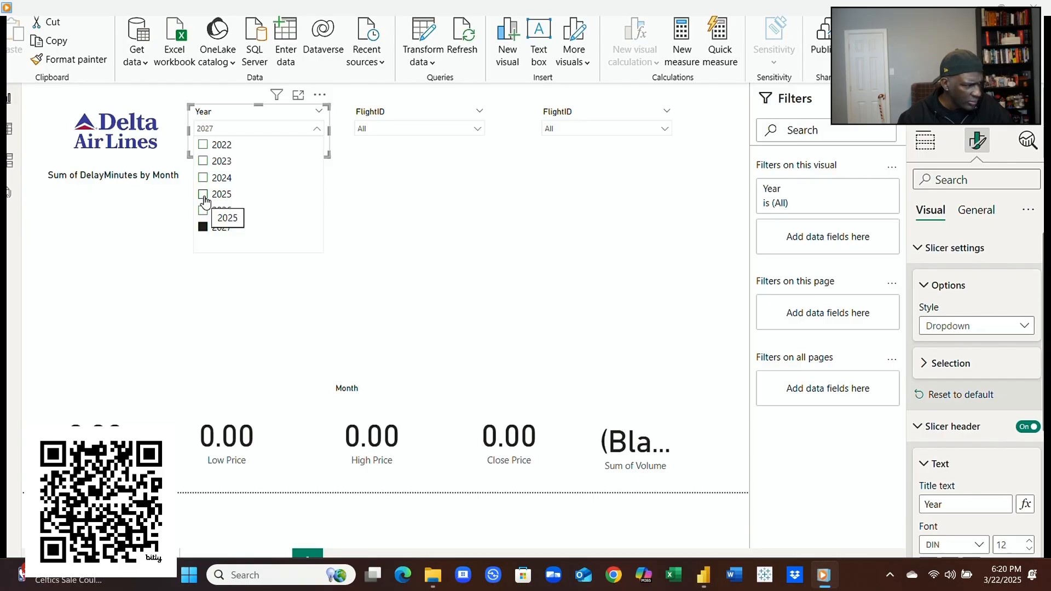
{"action": "left_click", "coordinate": [294, 178]}
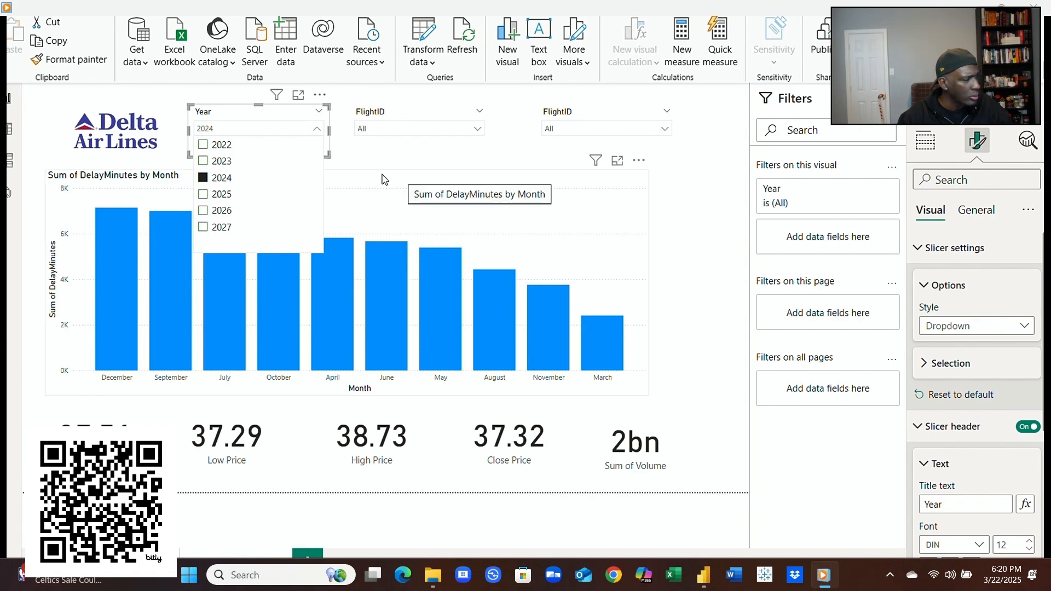
{"action": "left_click", "coordinate": [203, 179]}
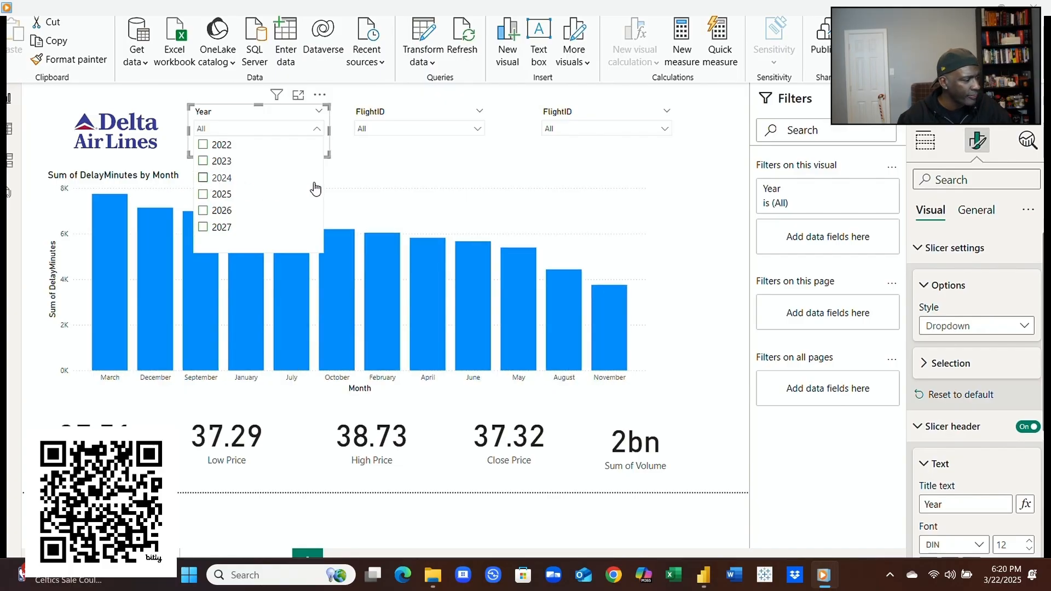
{"action": "left_click", "coordinate": [374, 172]}
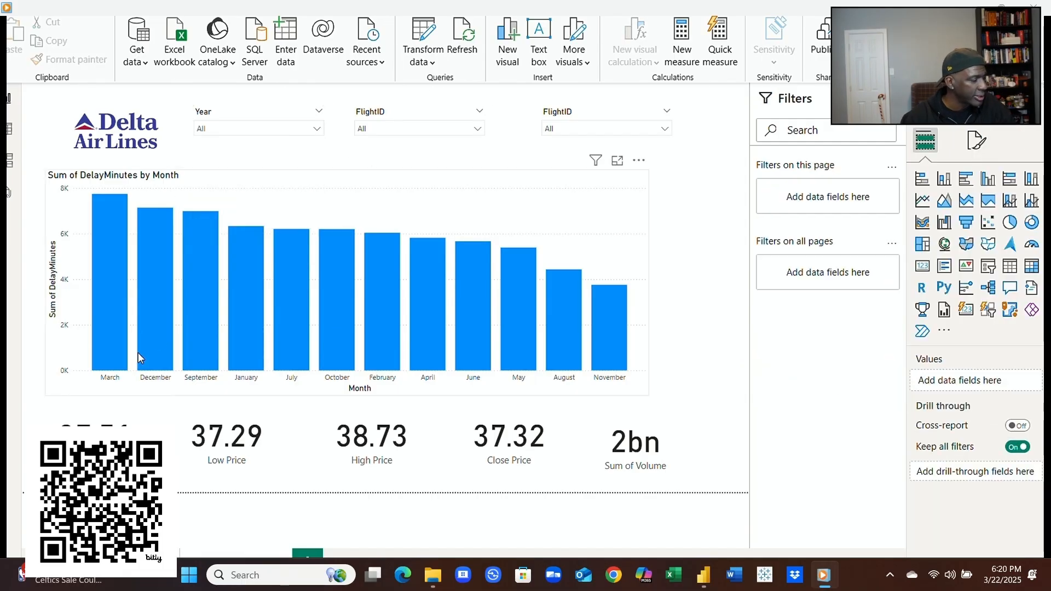
Step: Switch to the model diagram, place the MonthOrder table beside DeltaStockData and shift the loyalty program table lower
{"action": "left_click", "coordinate": [11, 131]}
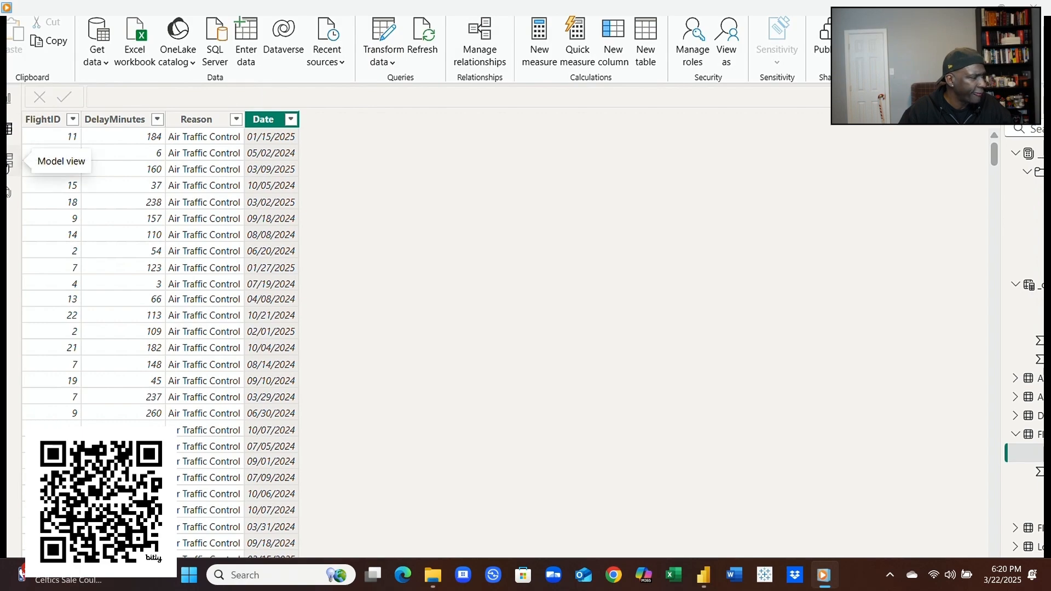
{"action": "left_click", "coordinate": [8, 99]}
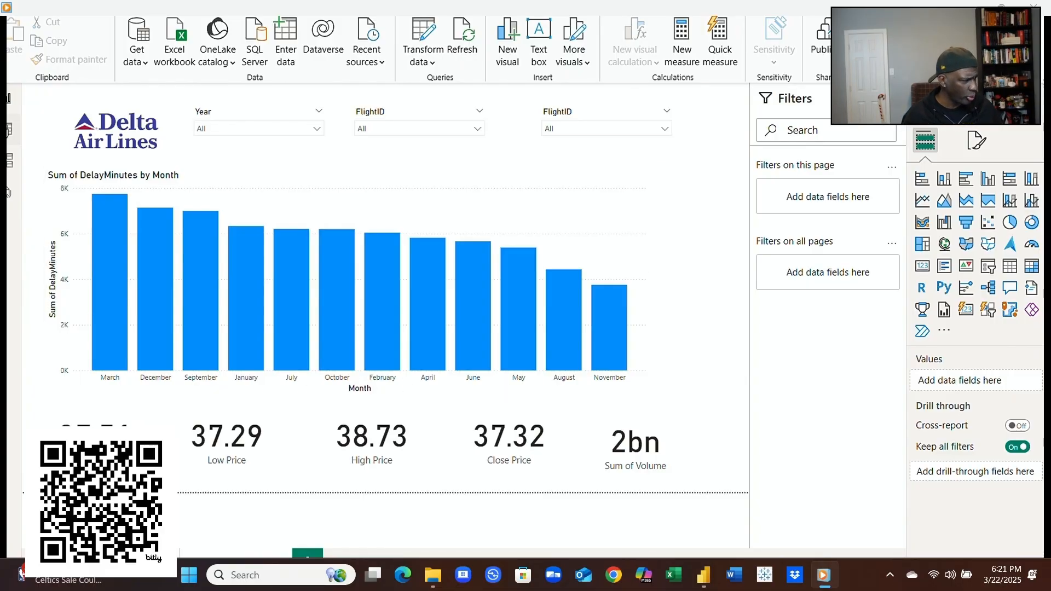
{"action": "left_click", "coordinate": [8, 129]}
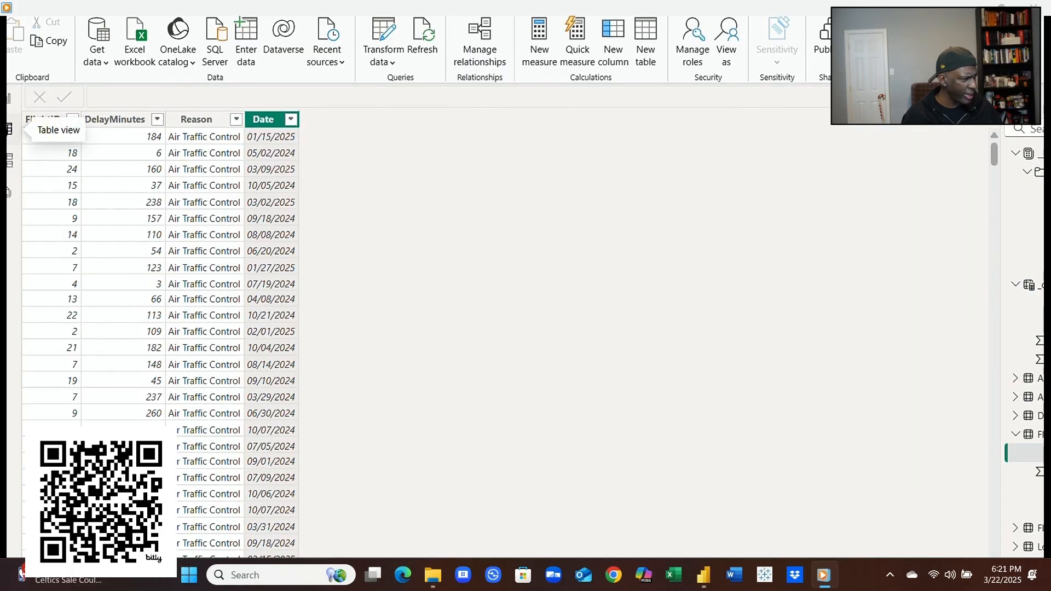
{"action": "left_click", "coordinate": [9, 161]}
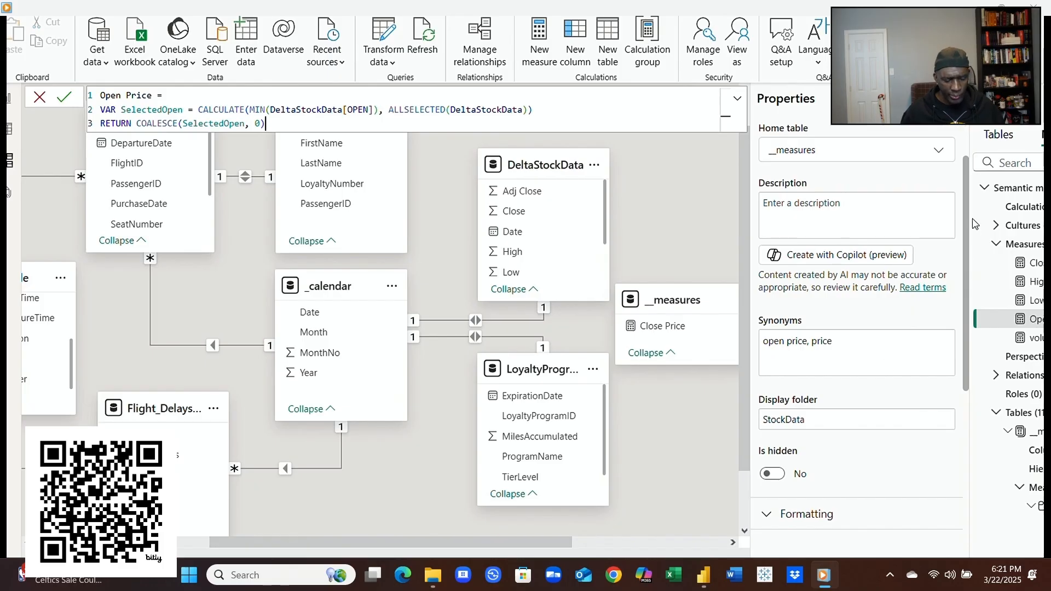
{"action": "left_click", "coordinate": [954, 99]}
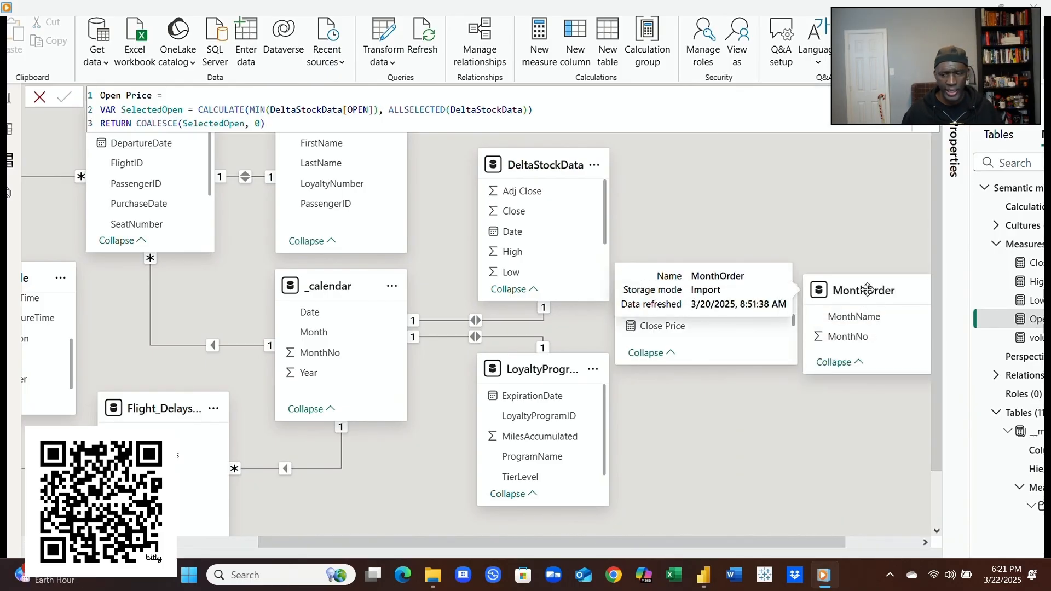
{"action": "left_click_drag", "start_coordinate": [866, 289], "coordinate": [772, 164]}
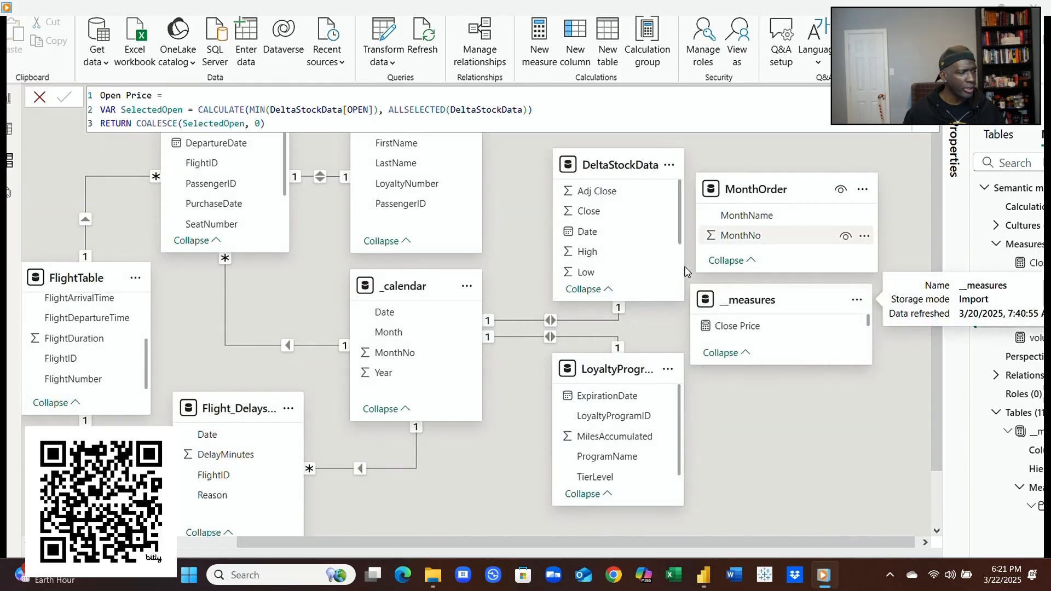
{"action": "left_click_drag", "start_coordinate": [598, 391], "coordinate": [591, 428]}
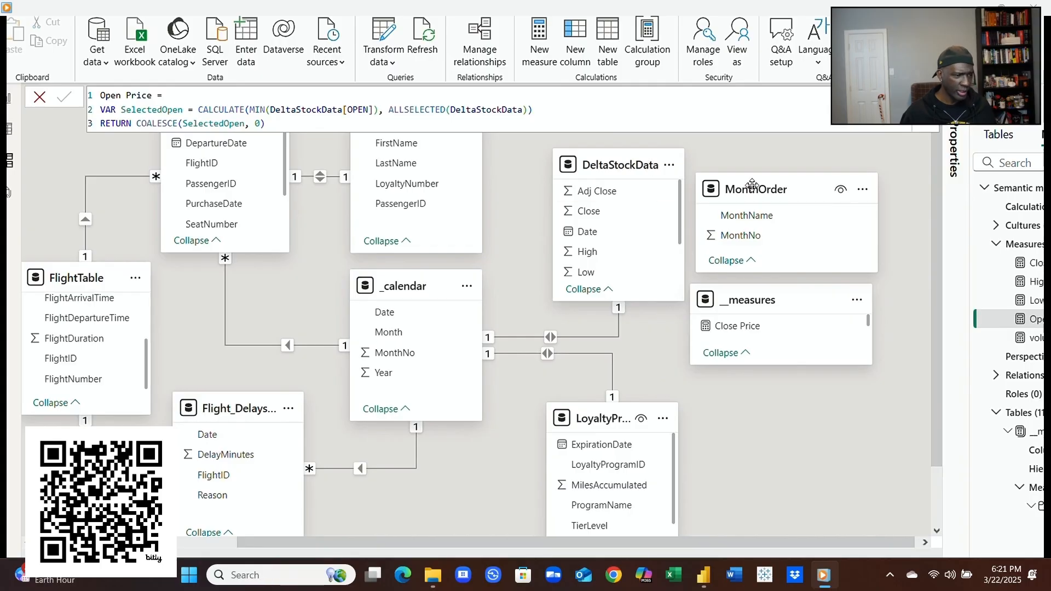
Step: Narrow and lengthen the MonthOrder table card beside DeltaStockData, and move __measures down beside the loyalty program table
{"action": "left_click_drag", "start_coordinate": [746, 193], "coordinate": [618, 324]}
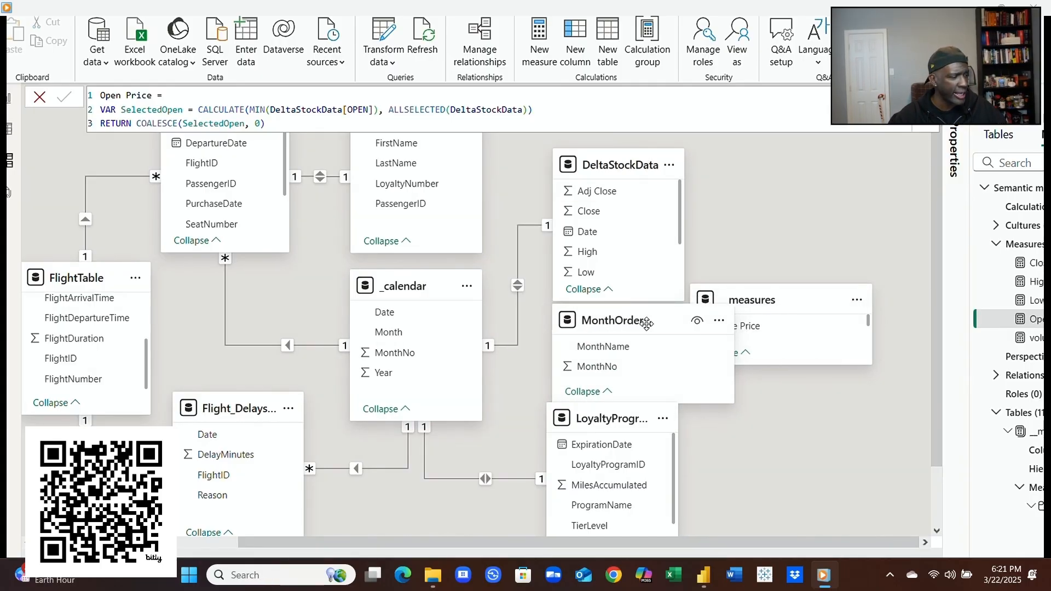
{"action": "left_click_drag", "start_coordinate": [734, 357], "coordinate": [684, 352]}
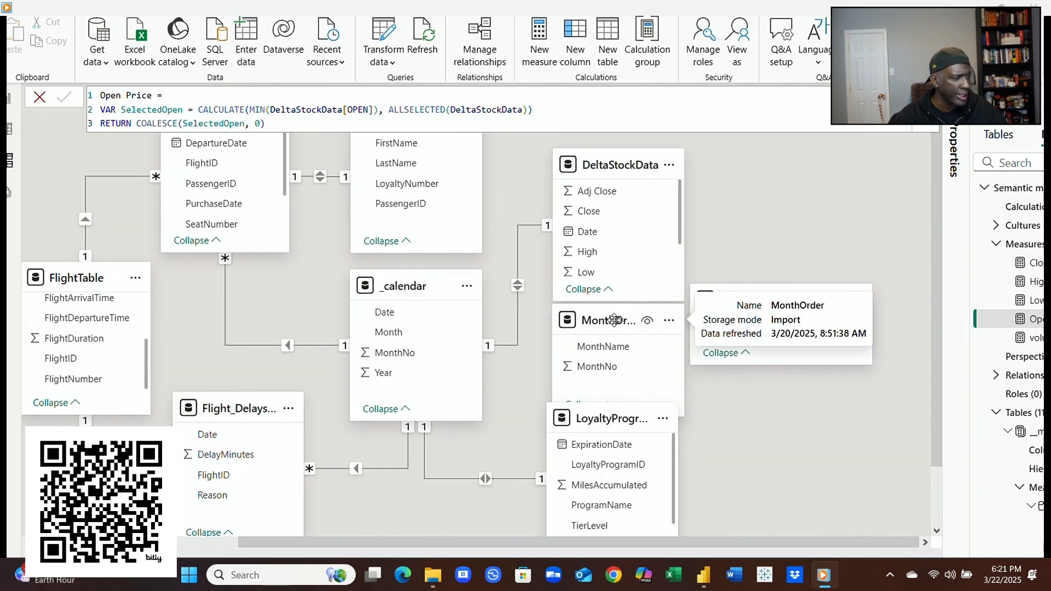
{"action": "left_click_drag", "start_coordinate": [624, 323], "coordinate": [754, 170]}
{"action": "left_click_drag", "start_coordinate": [751, 265], "coordinate": [743, 308]}
{"action": "left_click", "coordinate": [803, 300]}
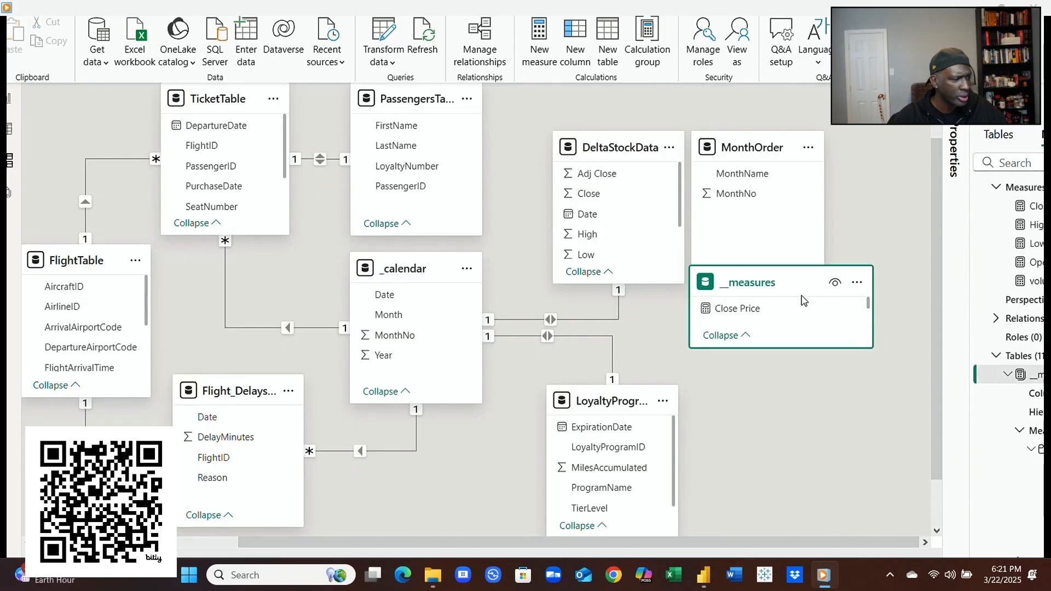
{"action": "left_click_drag", "start_coordinate": [804, 300], "coordinate": [827, 400]}
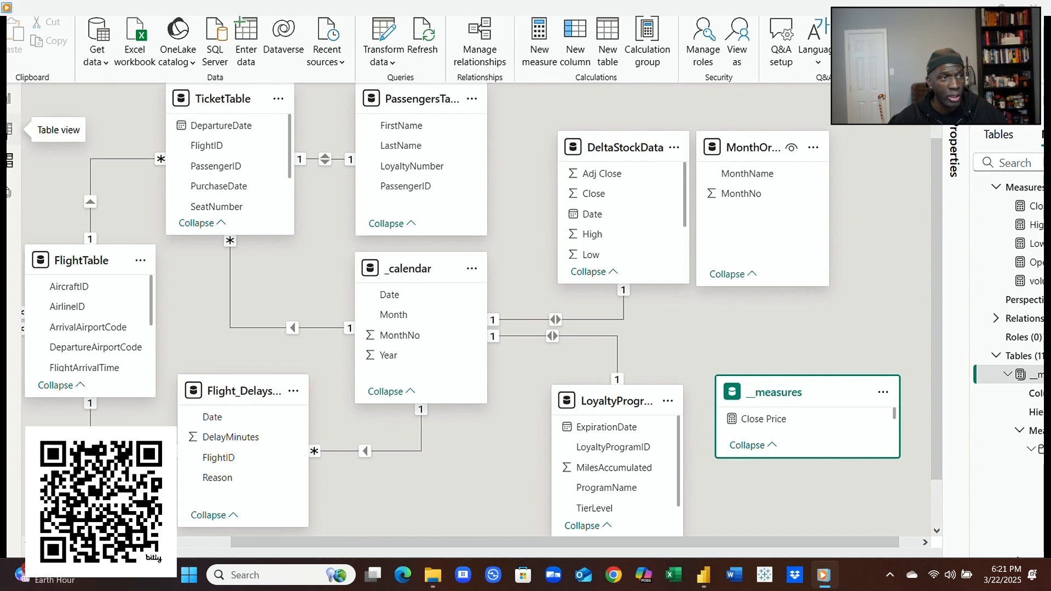
Step: Create an active one-to-many relationship from MonthOrder's MonthNo to _calendar's MonthNo with single cross-filter direction
{"action": "left_click_drag", "start_coordinate": [735, 194], "coordinate": [405, 335]}
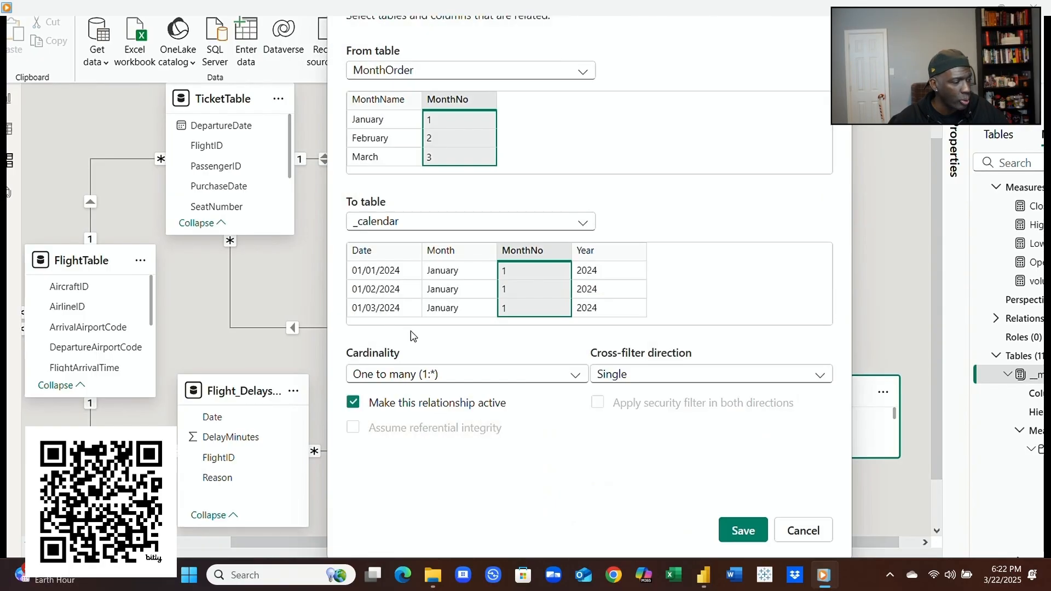
{"action": "left_click", "coordinate": [743, 530]}
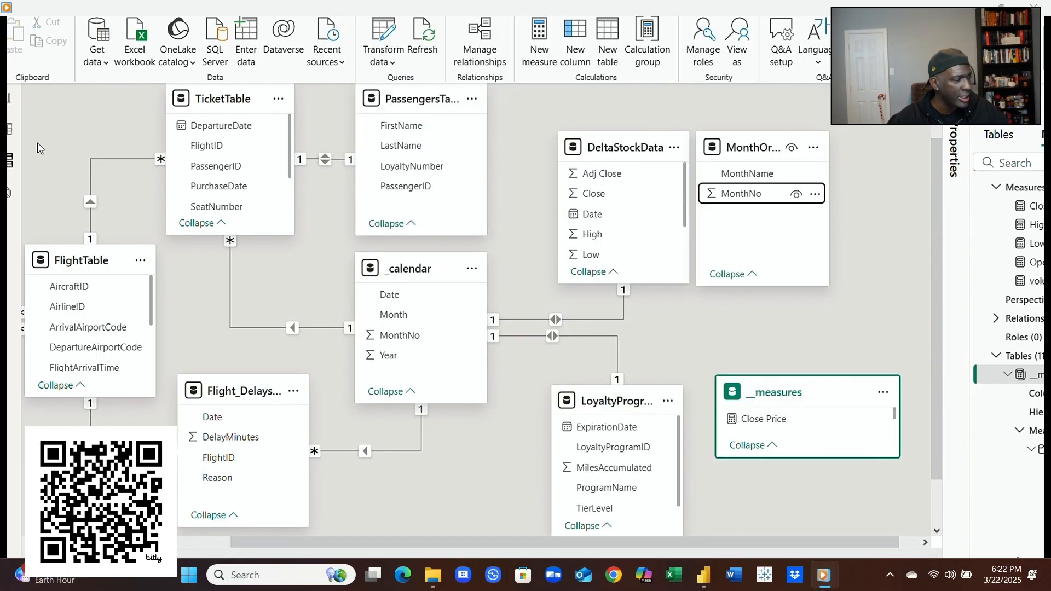
Step: Review the _calendar and MonthOrder data, and choose a sort-by column for MonthNo in the MonthOrder table
{"action": "left_click", "coordinate": [10, 129]}
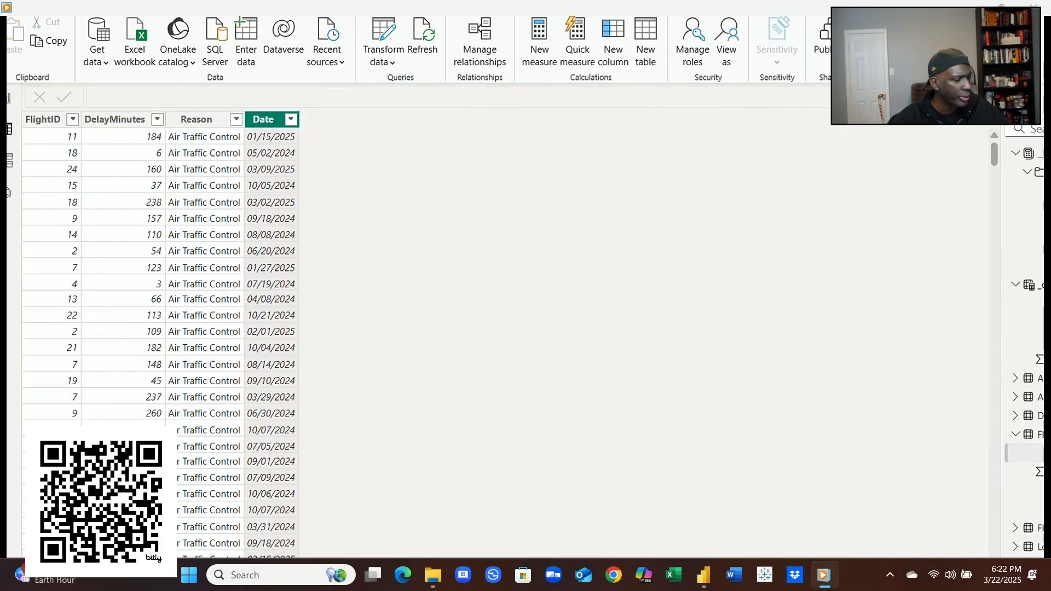
{"action": "left_click", "coordinate": [1017, 435]}
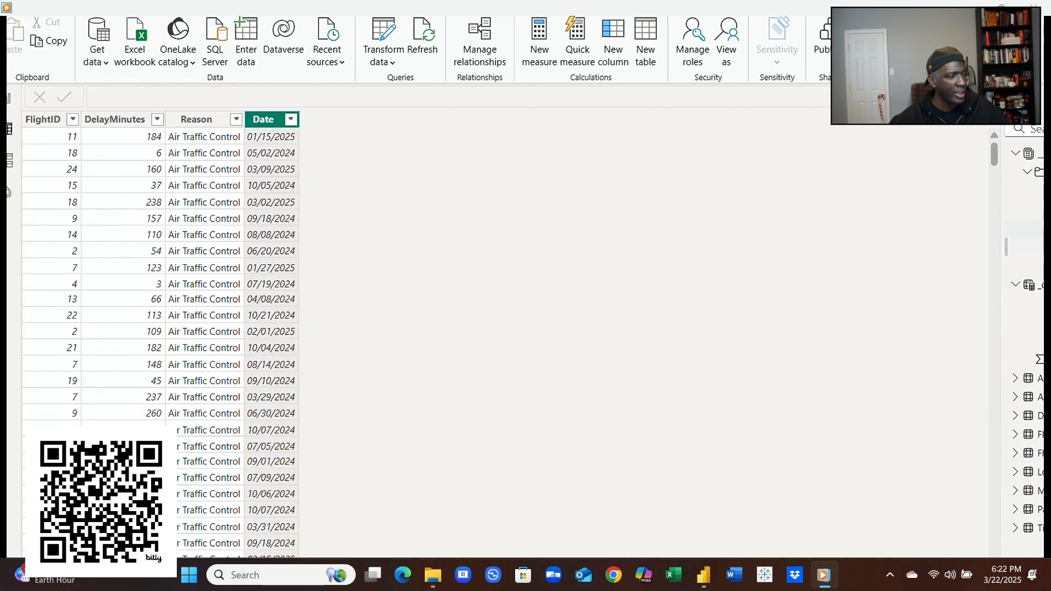
{"action": "left_click", "coordinate": [1009, 340]}
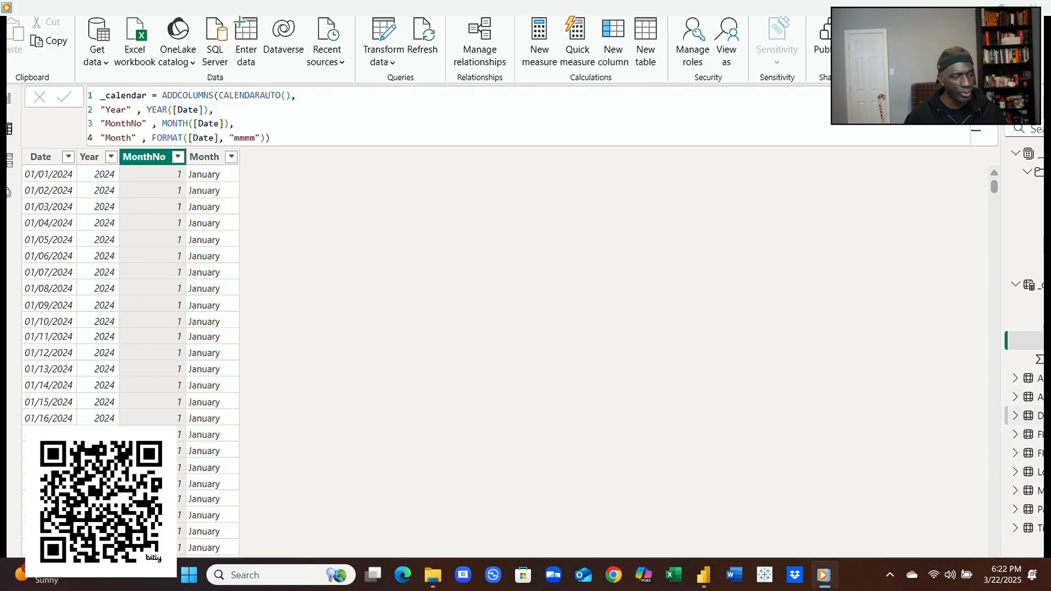
{"action": "left_click", "coordinate": [1038, 491]}
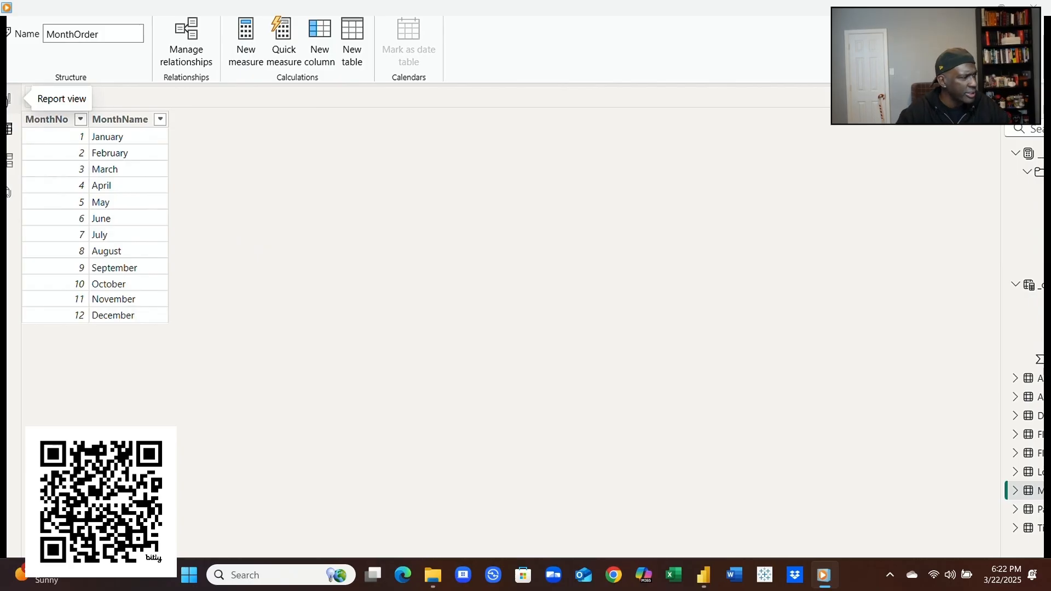
{"action": "left_click", "coordinate": [47, 125]}
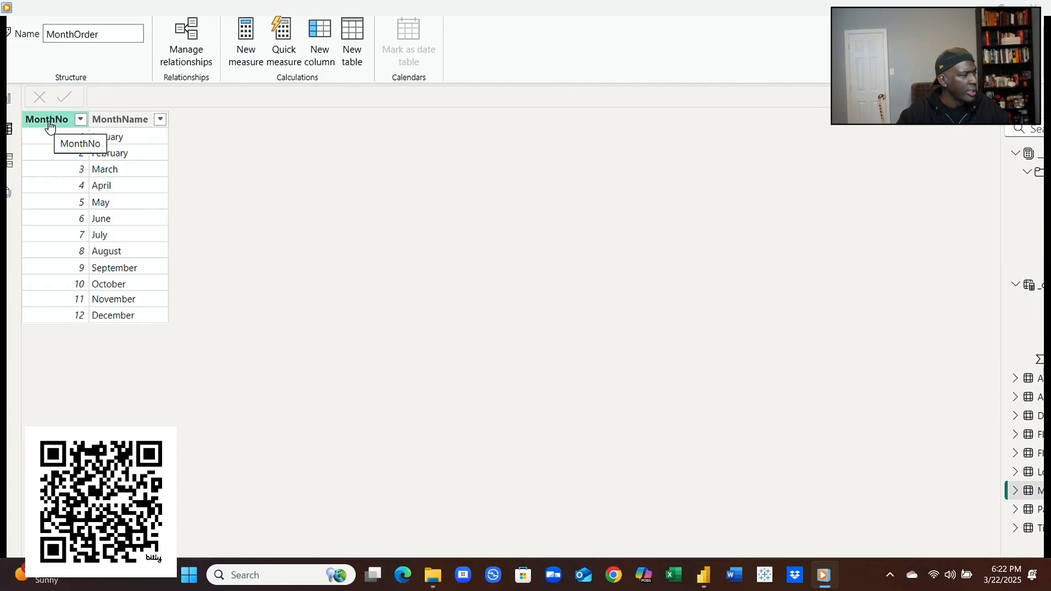
{"action": "left_click", "coordinate": [48, 120]}
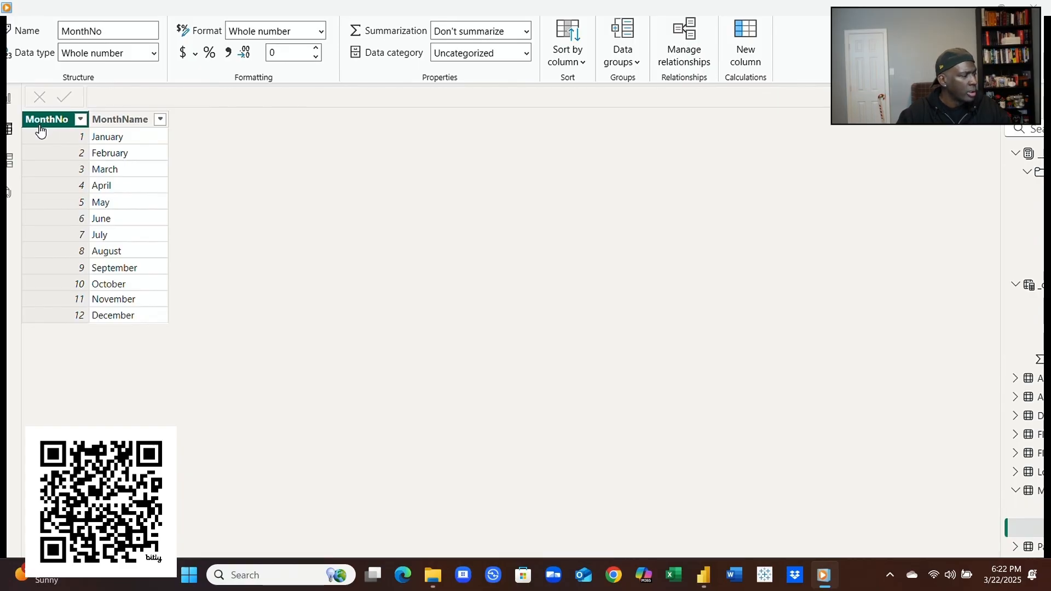
{"action": "left_click", "coordinate": [586, 66]}
{"action": "left_click", "coordinate": [586, 91]}
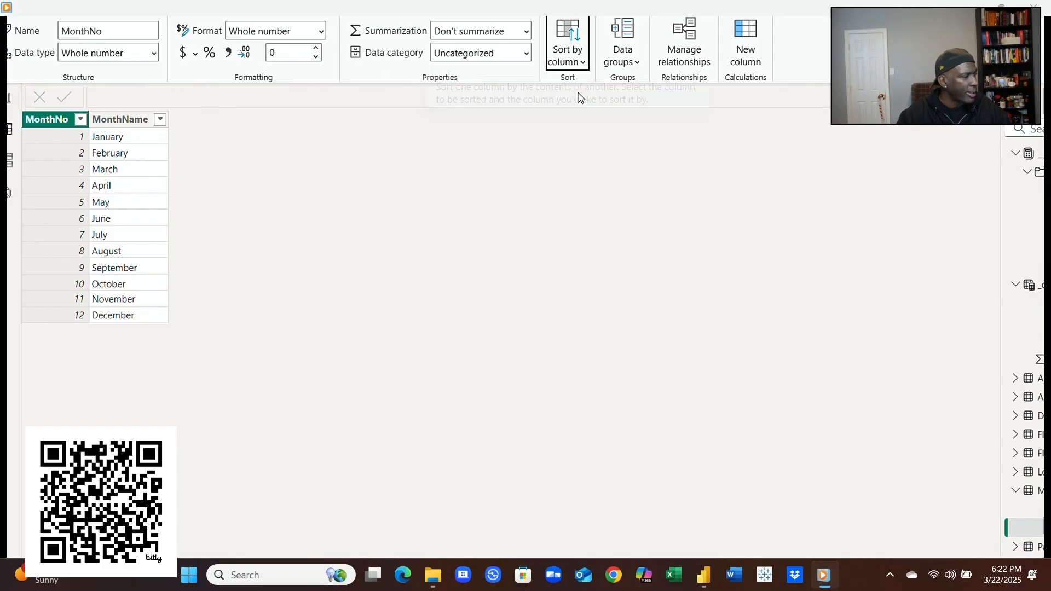
Step: Replace Month with MonthName from the MonthOrder table on the x-axis of the DelayMinutes column chart
{"action": "left_click", "coordinate": [8, 100]}
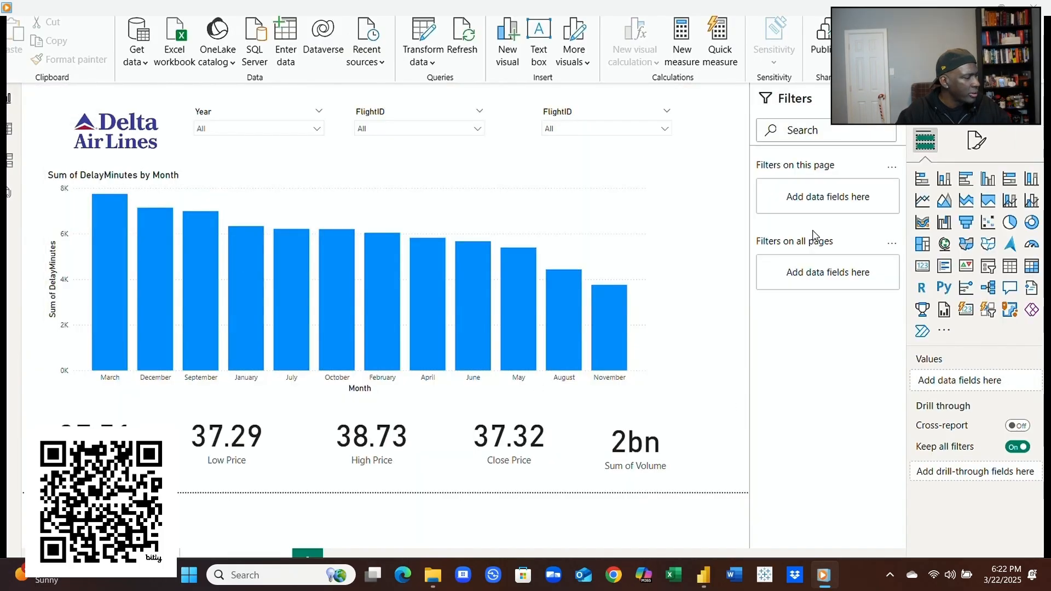
{"action": "left_click", "coordinate": [484, 203]}
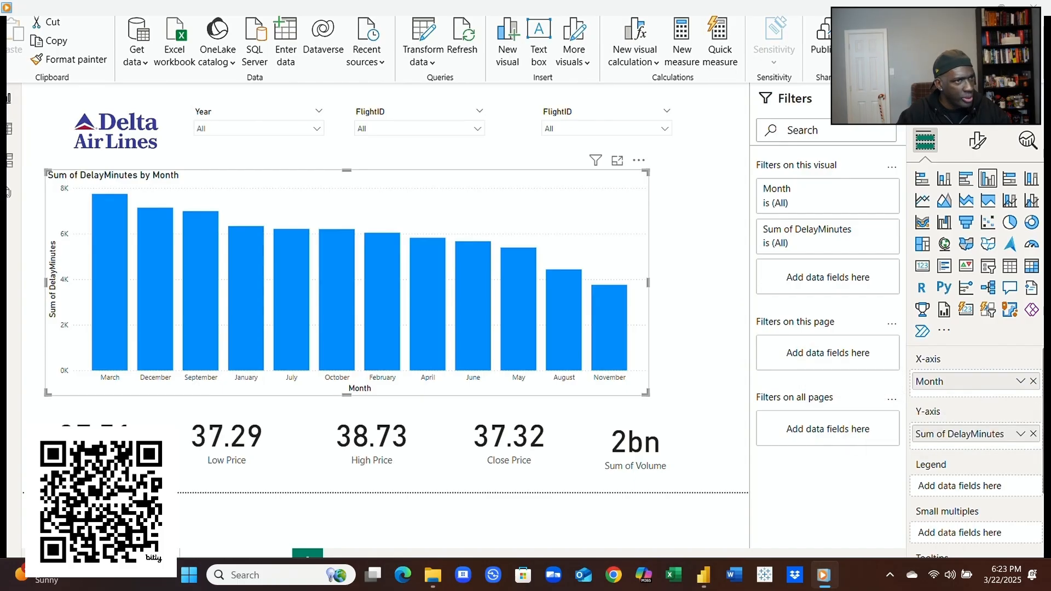
{"action": "left_click", "coordinate": [1033, 381]}
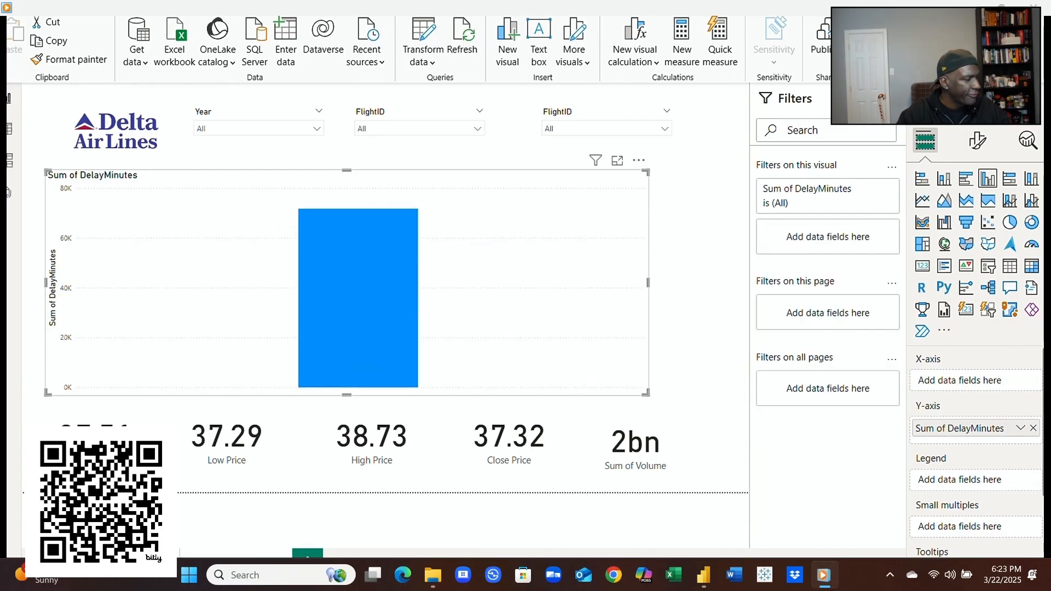
{"action": "left_click_drag", "start_coordinate": [1040, 542], "coordinate": [964, 386]}
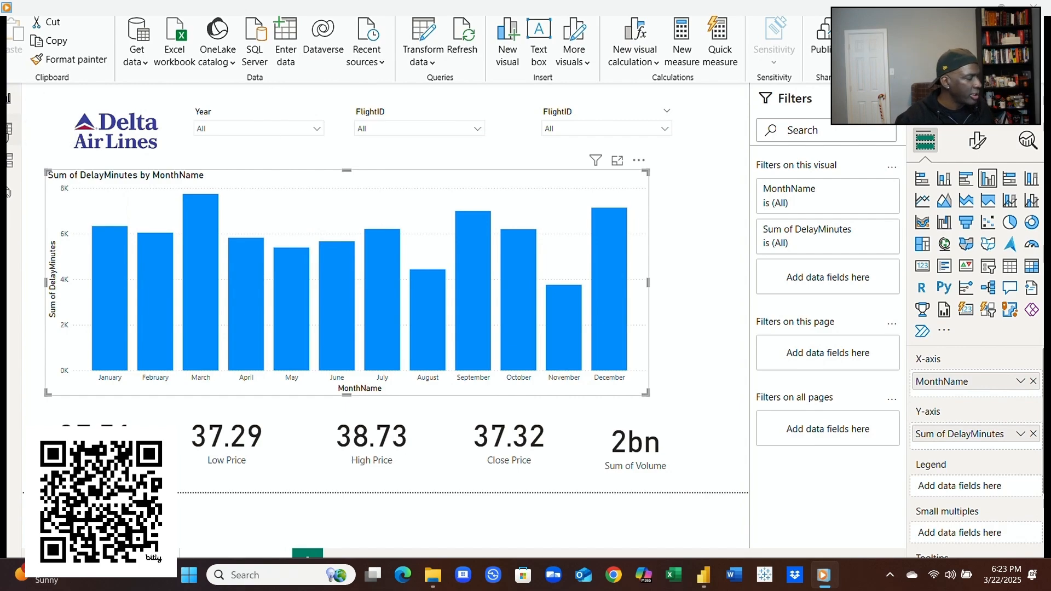
Step: Set MonthOrder's MonthName column to sort by MonthNo and return to the report page
{"action": "left_click", "coordinate": [8, 129]}
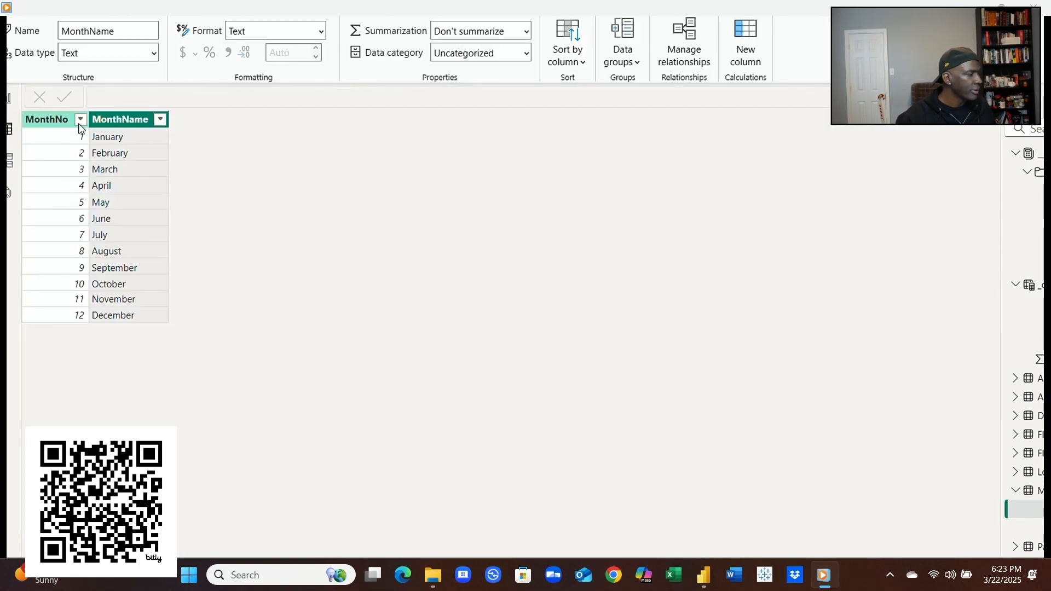
{"action": "left_click", "coordinate": [582, 63]}
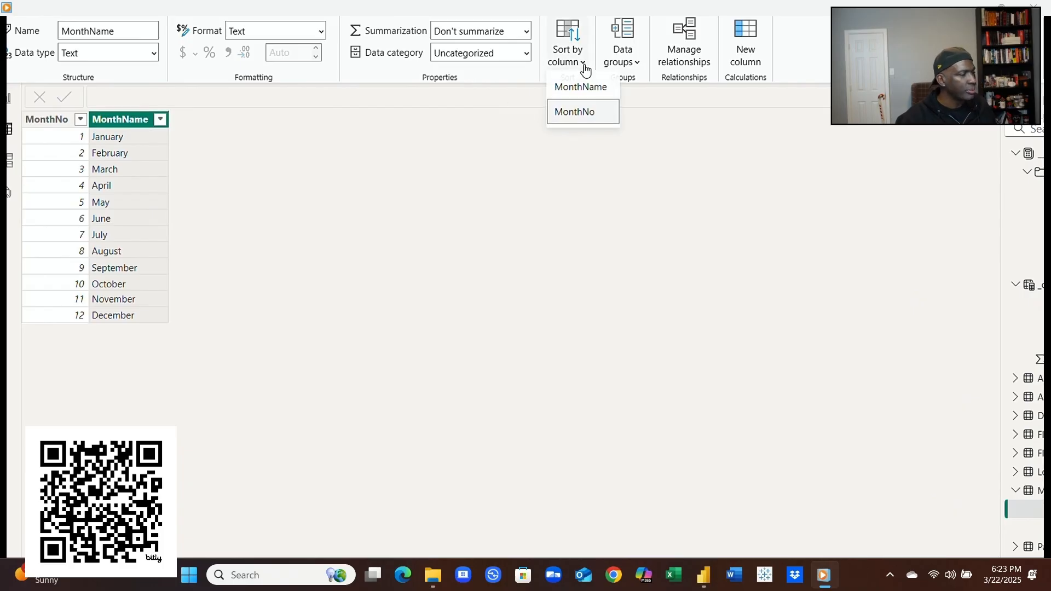
{"action": "left_click", "coordinate": [575, 113]}
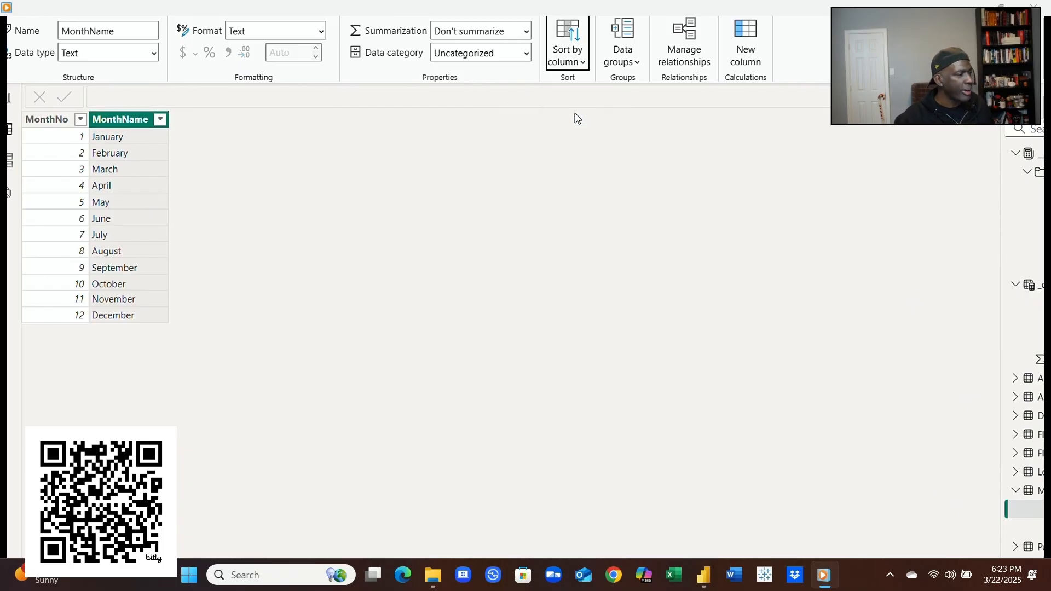
{"action": "left_click", "coordinate": [8, 100]}
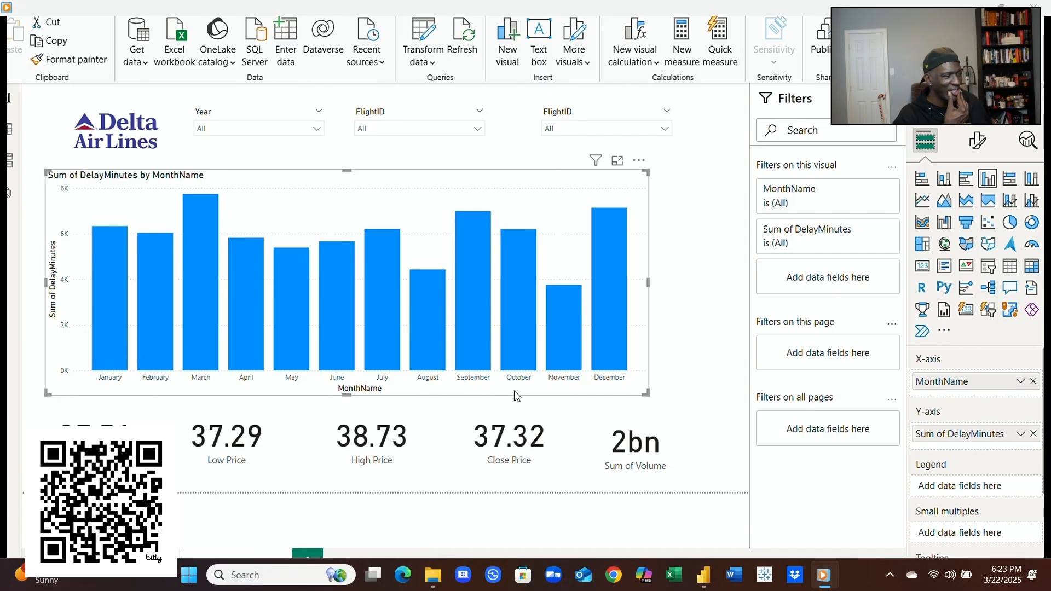
Step: Test the Year slicer on the month-ordered chart and the cards with each year from 2022 through 2027
{"action": "left_click", "coordinate": [320, 132]}
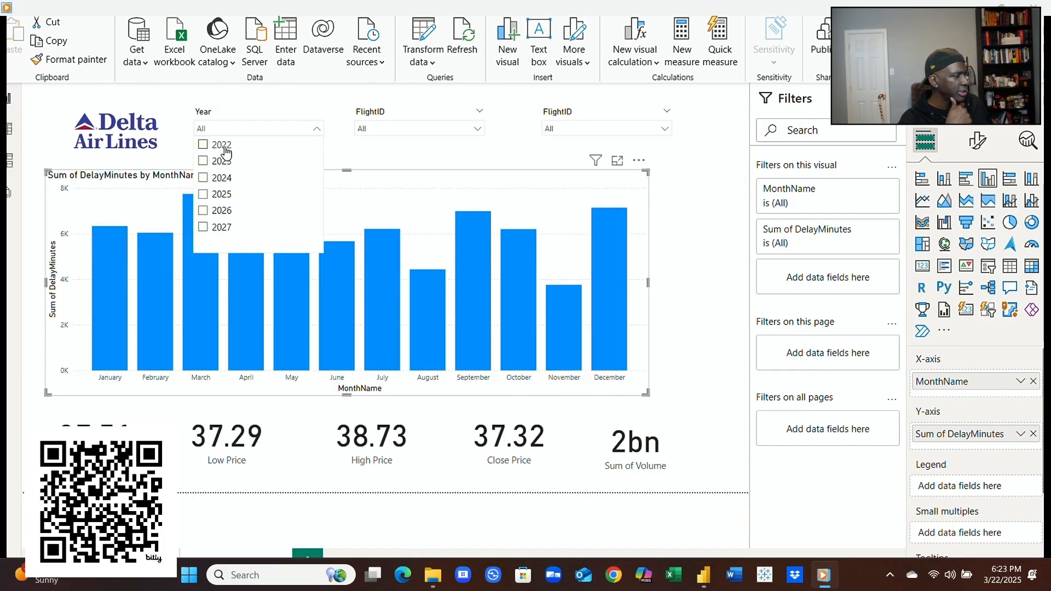
{"action": "left_click", "coordinate": [203, 144]}
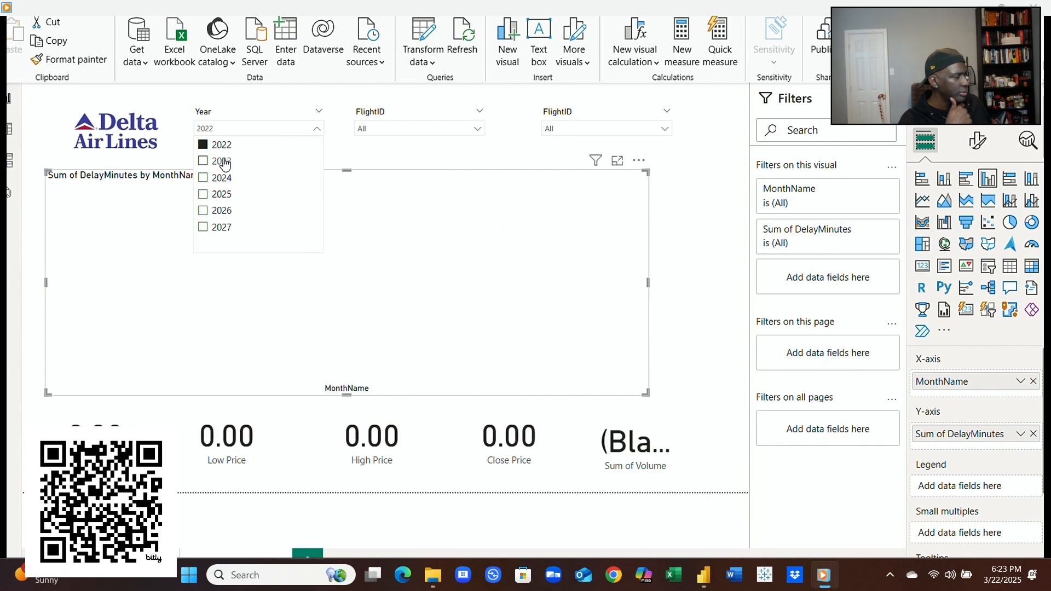
{"action": "left_click", "coordinate": [223, 162]}
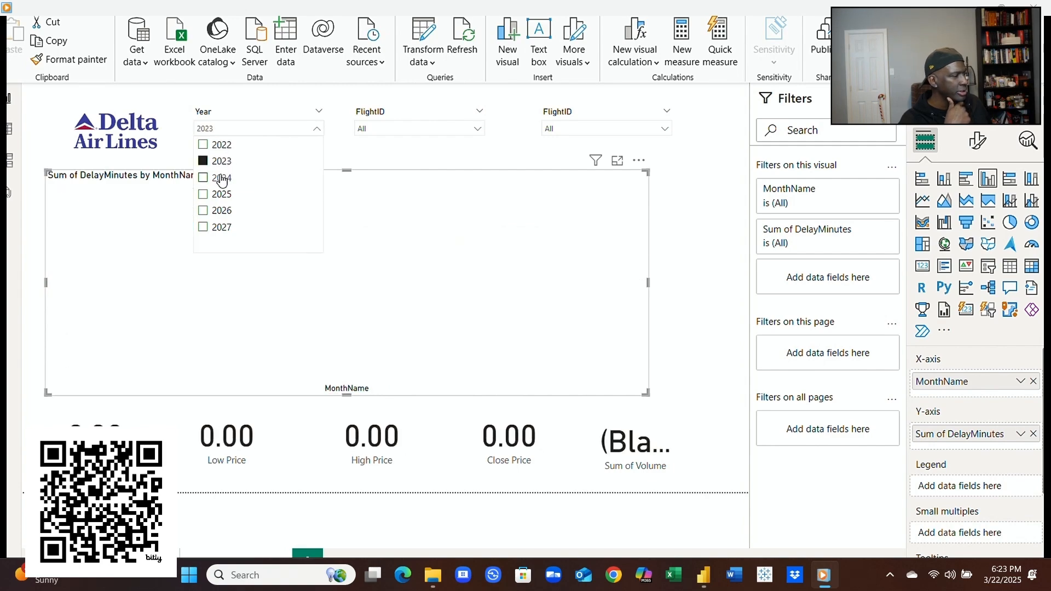
{"action": "left_click", "coordinate": [221, 179]}
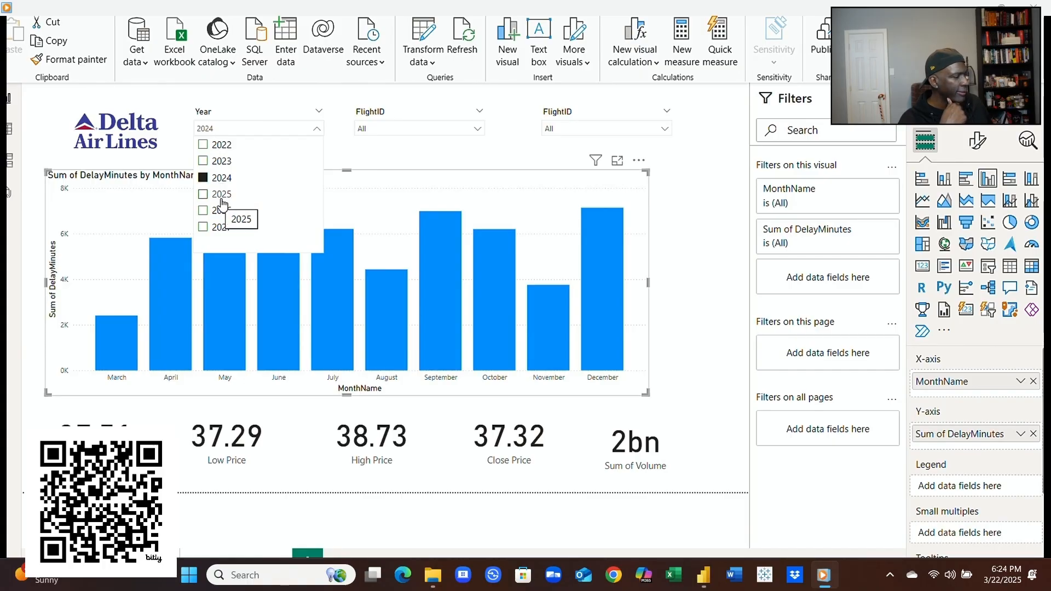
{"action": "left_click", "coordinate": [222, 195]}
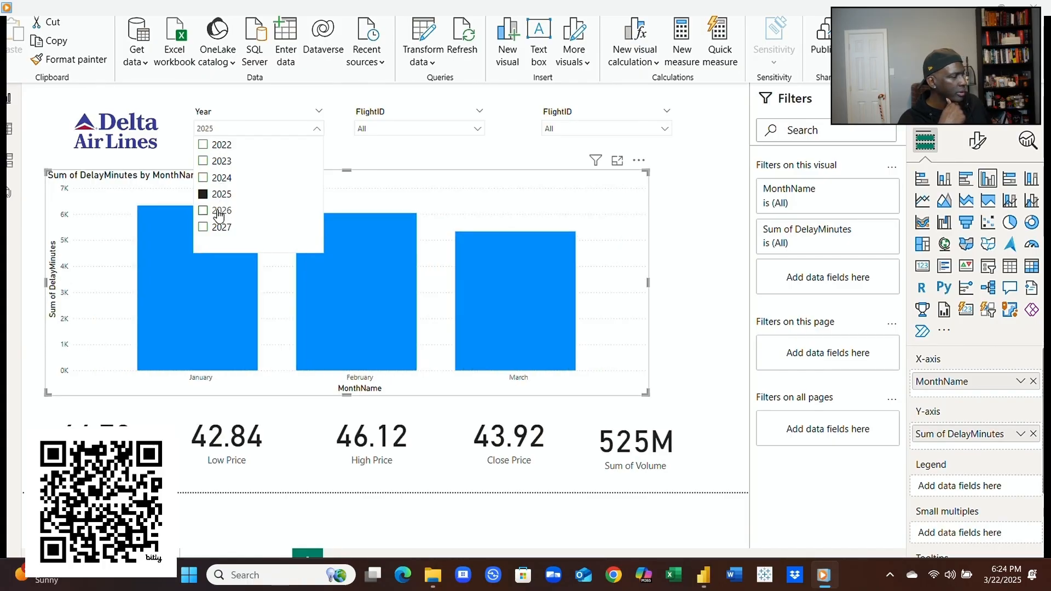
{"action": "left_click", "coordinate": [219, 213]}
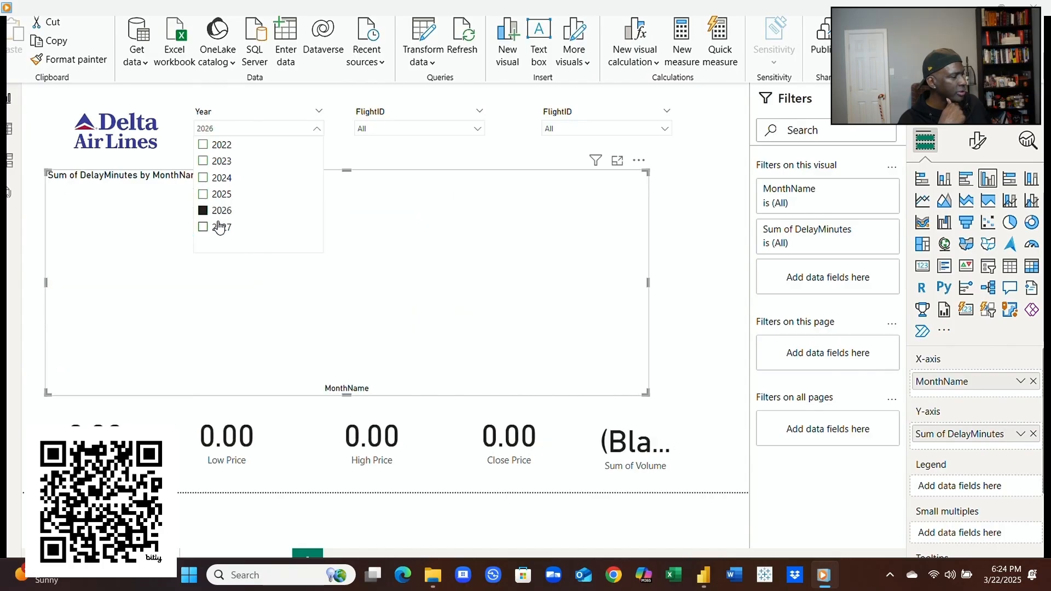
{"action": "left_click", "coordinate": [219, 229]}
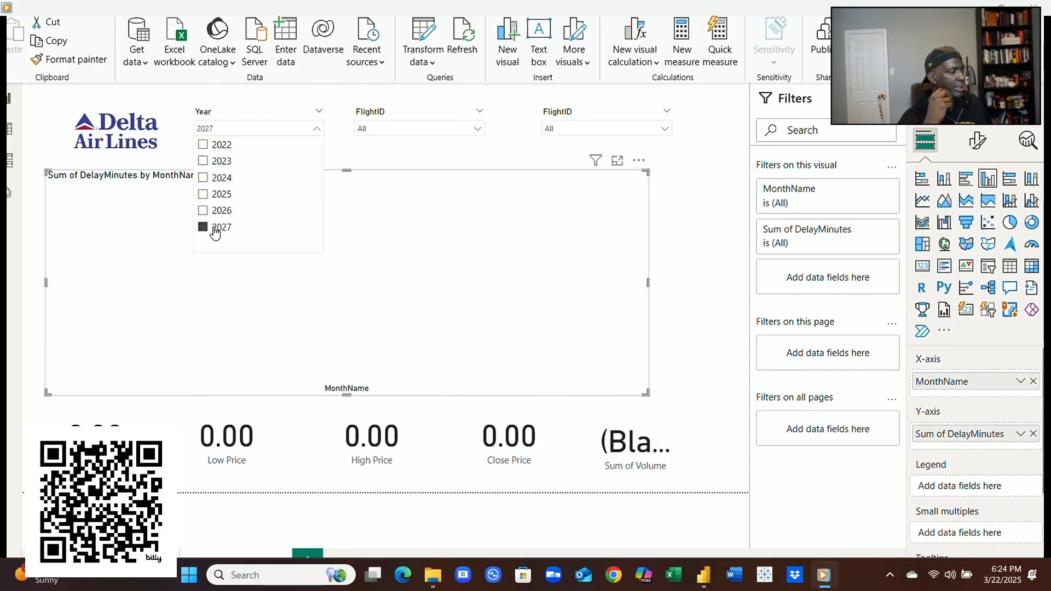
Step: Recheck the DelayMinutes chart and the cards by stepping the Year slicer back from 2027 to 2022
{"action": "left_click", "coordinate": [215, 230]}
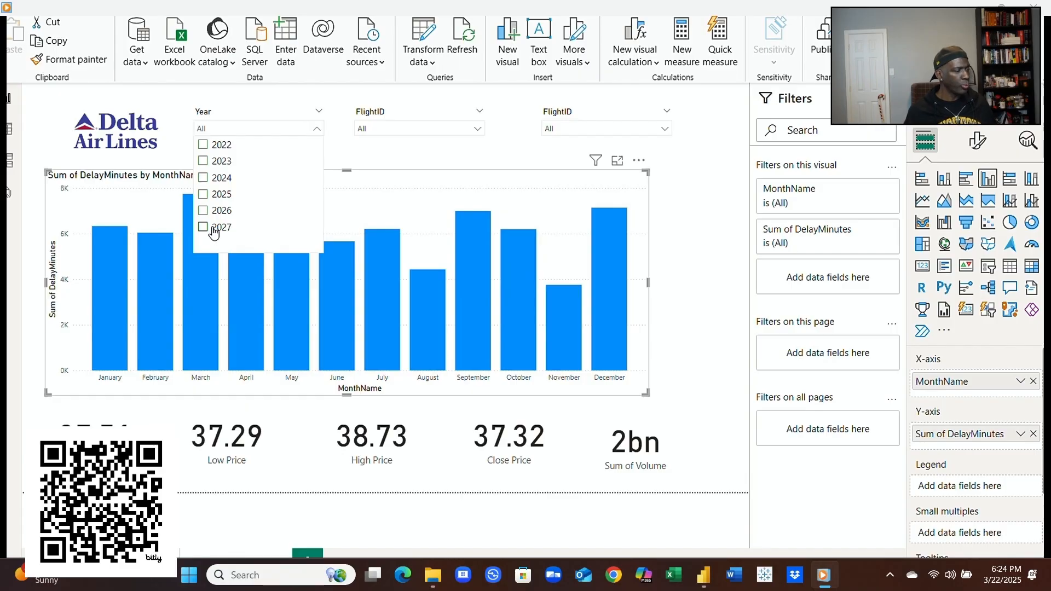
{"action": "left_click", "coordinate": [215, 230]}
{"action": "left_click", "coordinate": [214, 230]}
{"action": "left_click", "coordinate": [221, 213]}
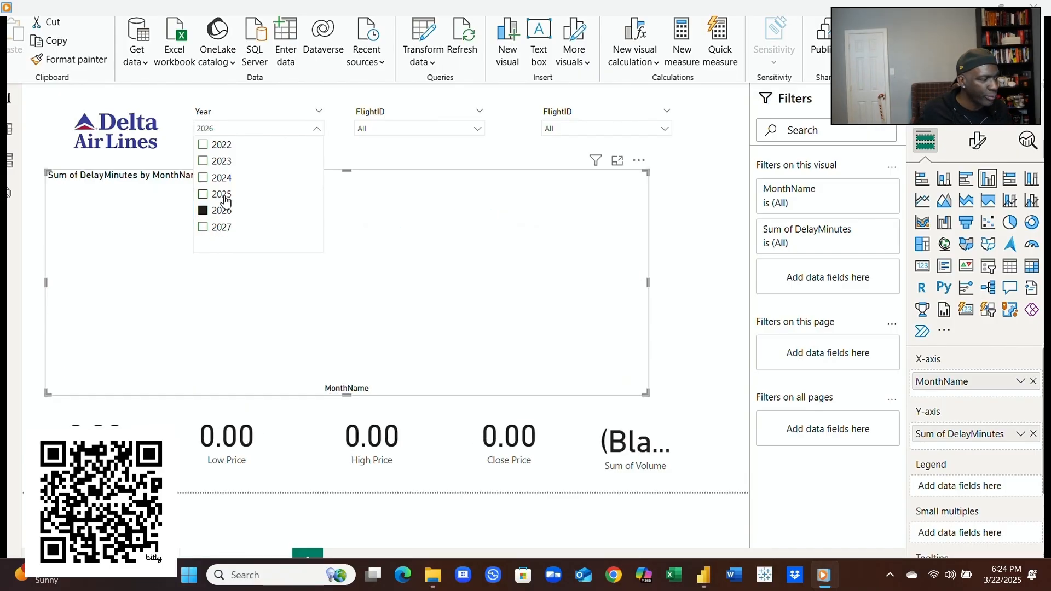
{"action": "left_click", "coordinate": [226, 195]}
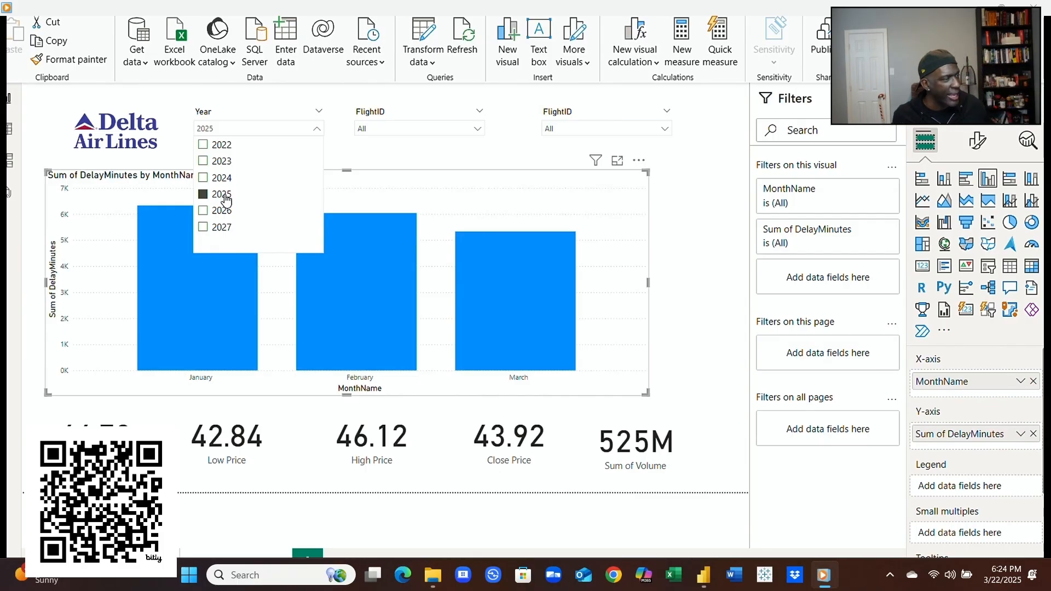
{"action": "left_click", "coordinate": [228, 181]}
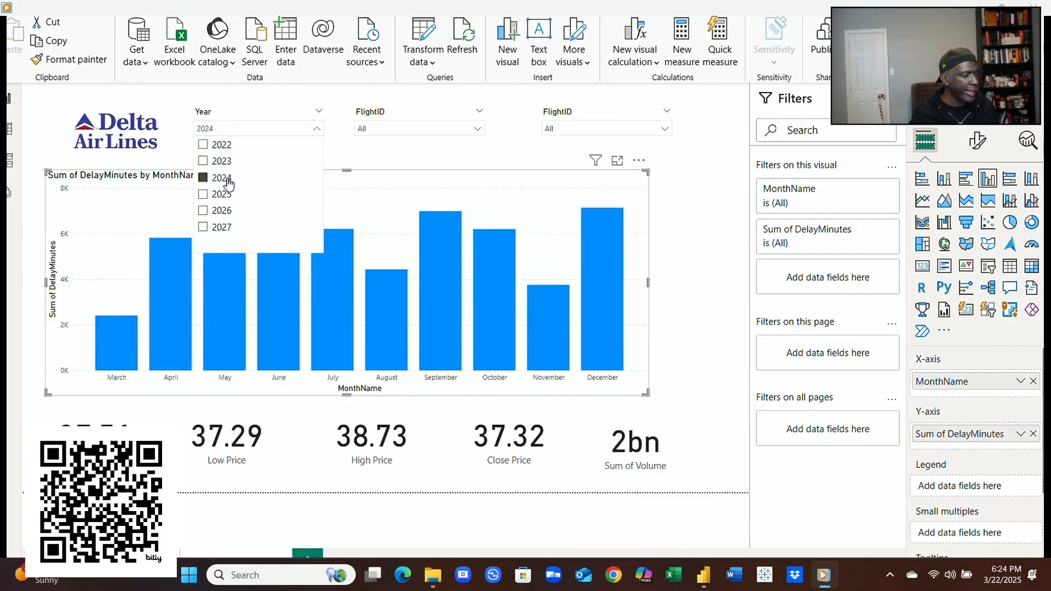
{"action": "left_click", "coordinate": [223, 163]}
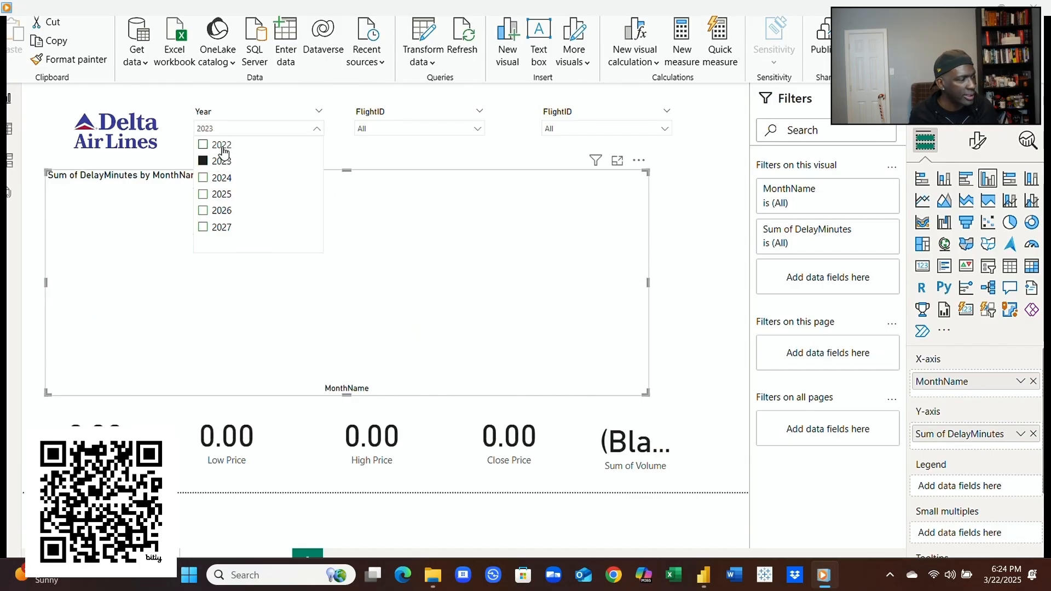
{"action": "left_click", "coordinate": [224, 152]}
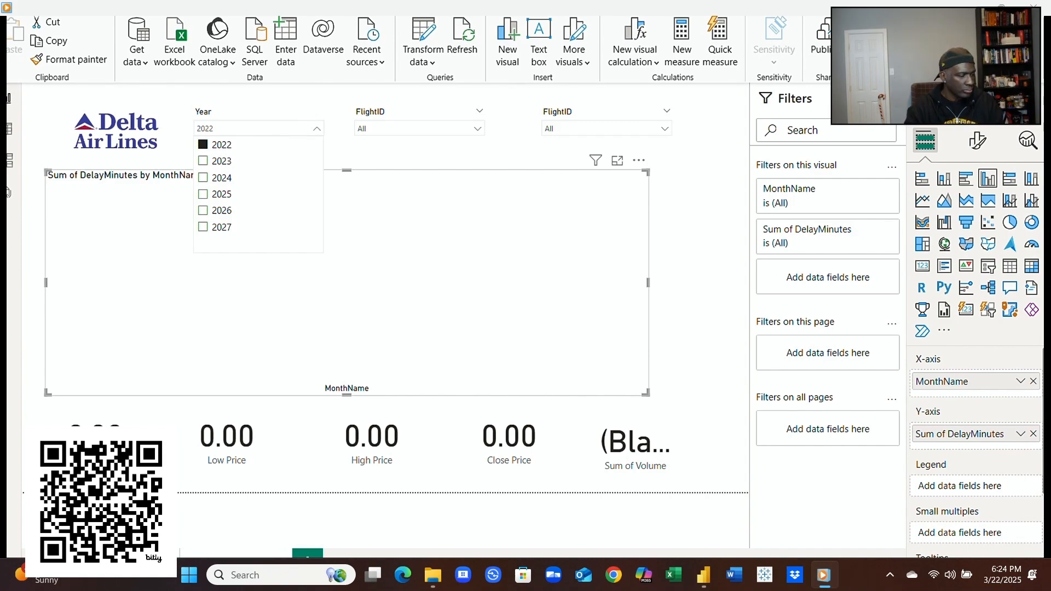
Step: Redefine the volume measure as Volume Measure, returning the ALLSELECTED sum of DeltaStockData[VOLUME], or 0 when that sum is blank
{"action": "left_click", "coordinate": [632, 446]}
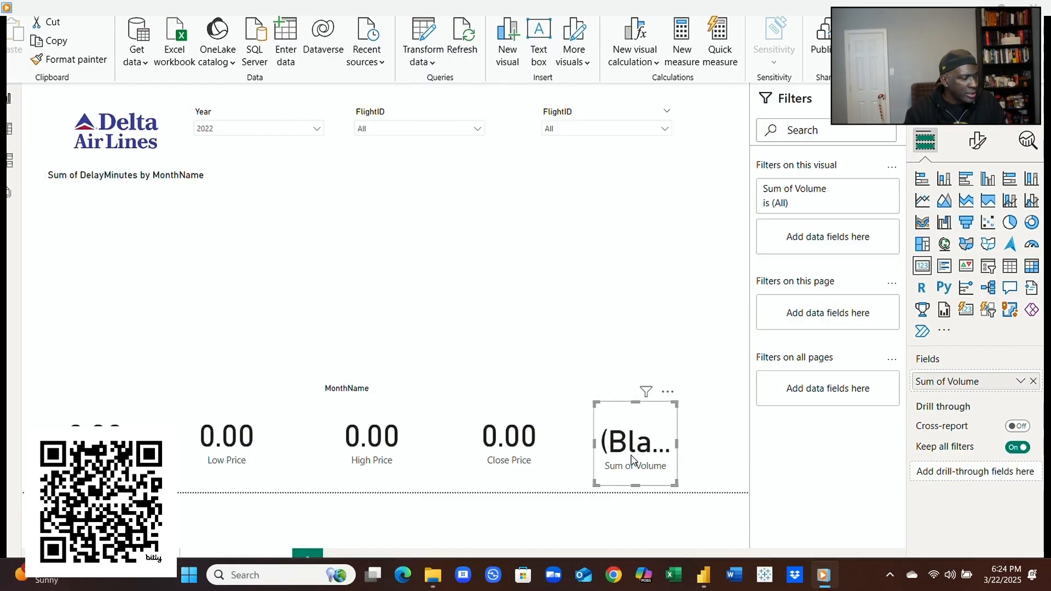
{"action": "left_click", "coordinate": [8, 130]}
{"action": "triple_click", "coordinate": [113, 95]}
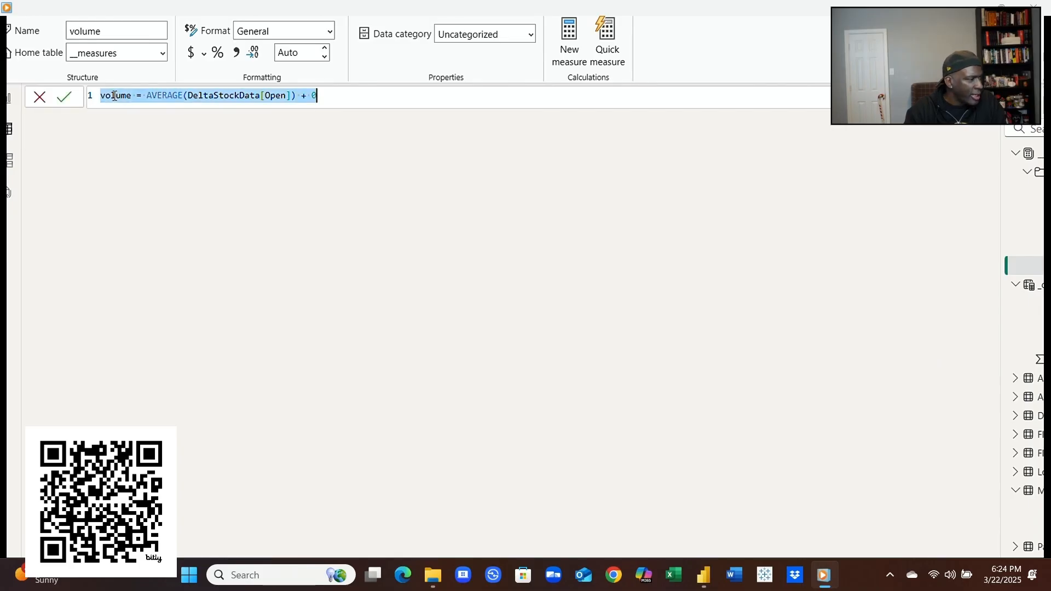
{"action": "type", "text": "Volume Measure = VAR SelectedVolume = CALCULATE(SUM(DeltaStockData[VOLUME]), ALLSELECTED(DeltaStockData)) RETURN IF(ISBLANK(SelectedVolume), 0, SelectedVolume)"}
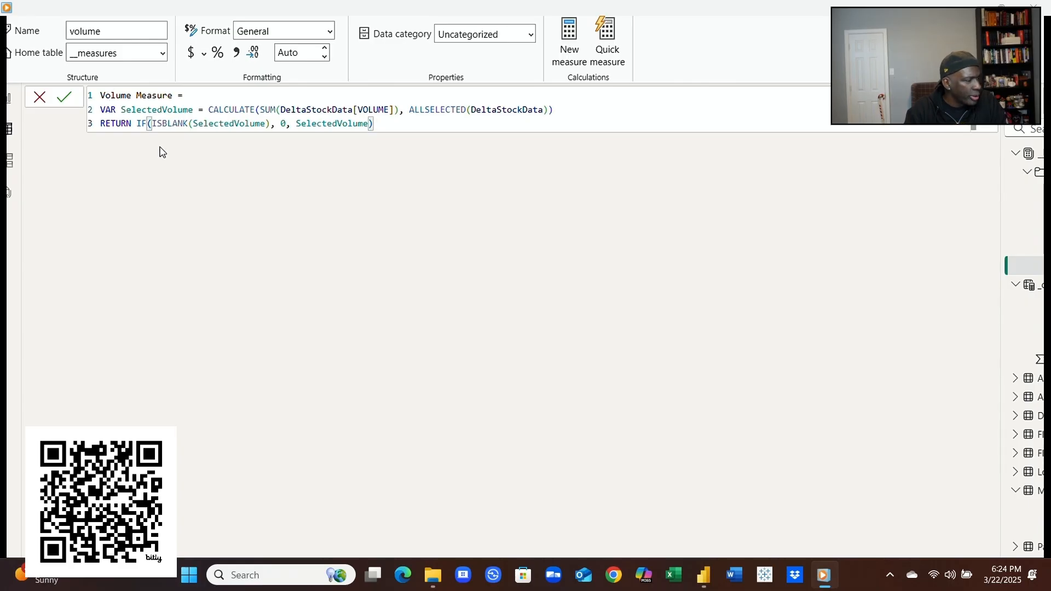
{"action": "key", "text": "Return"}
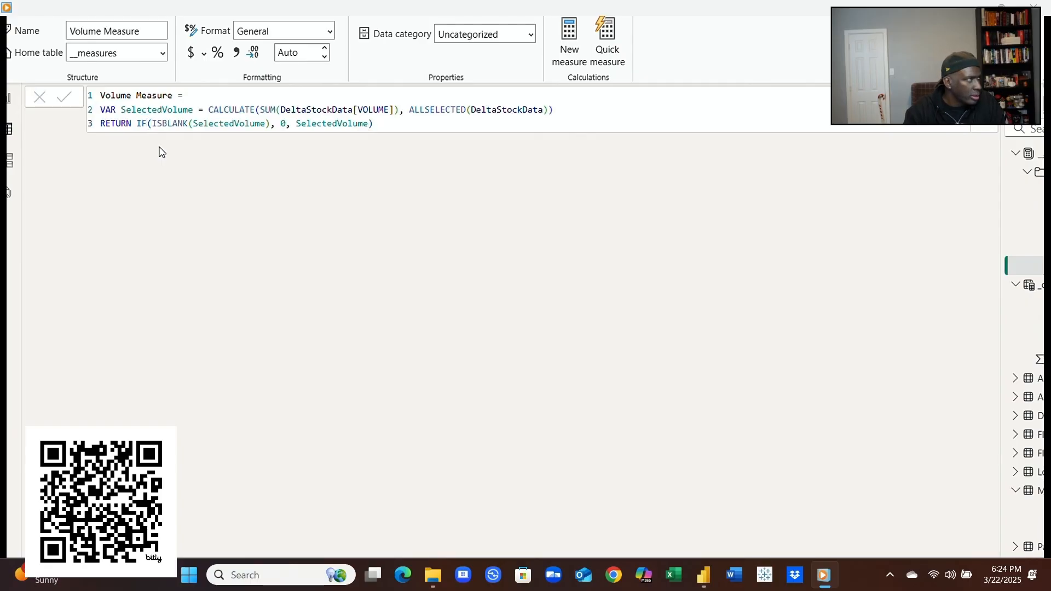
Step: Return to the report page and replace Sum of Volume with Volume Measure in the volume card
{"action": "left_click", "coordinate": [10, 98]}
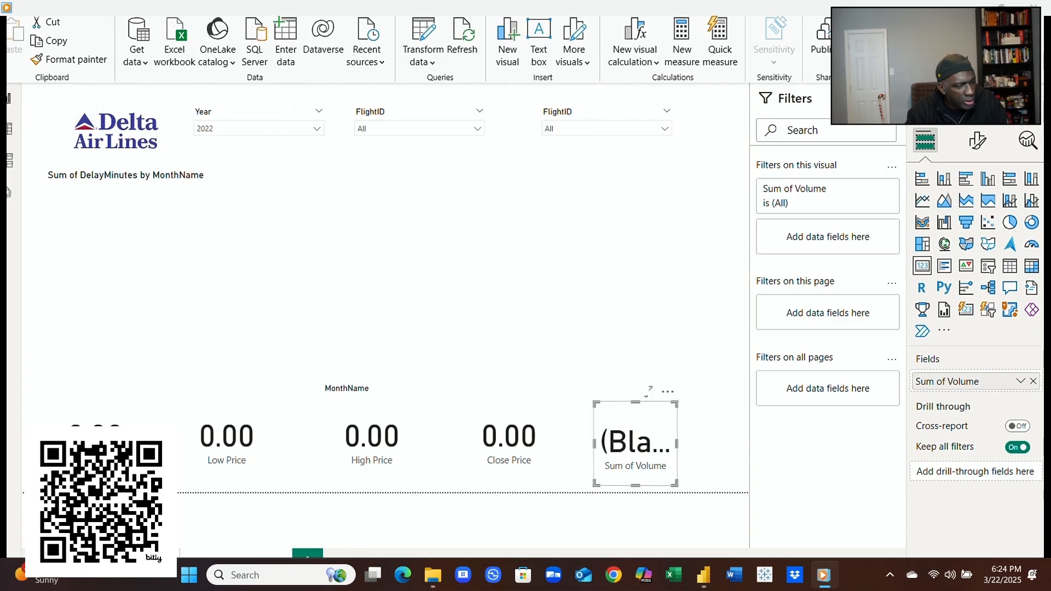
{"action": "left_click", "coordinate": [1034, 381]}
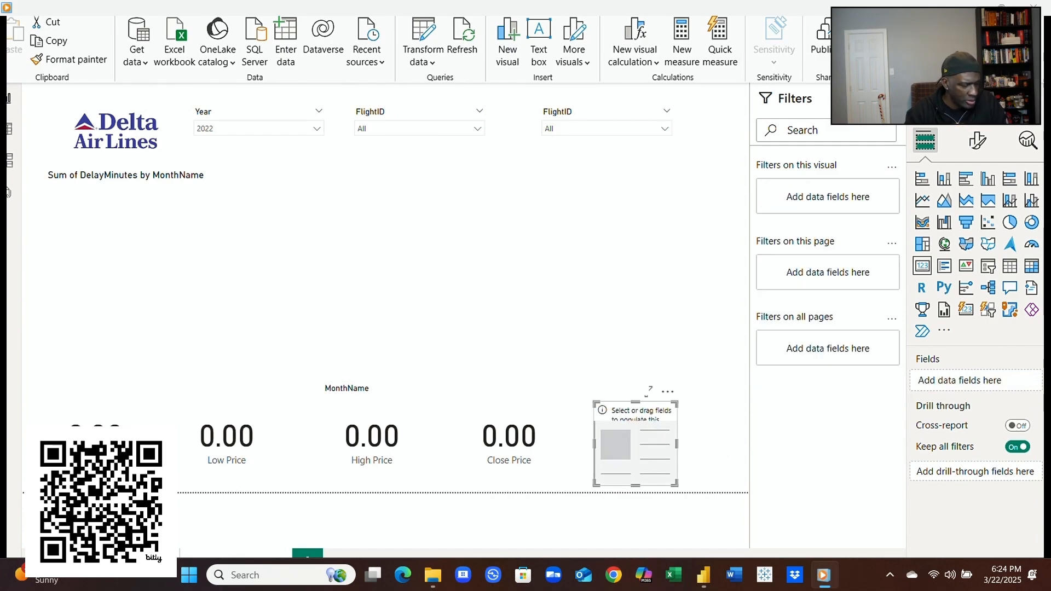
{"action": "left_click_drag", "start_coordinate": [1050, 350], "coordinate": [1001, 386]}
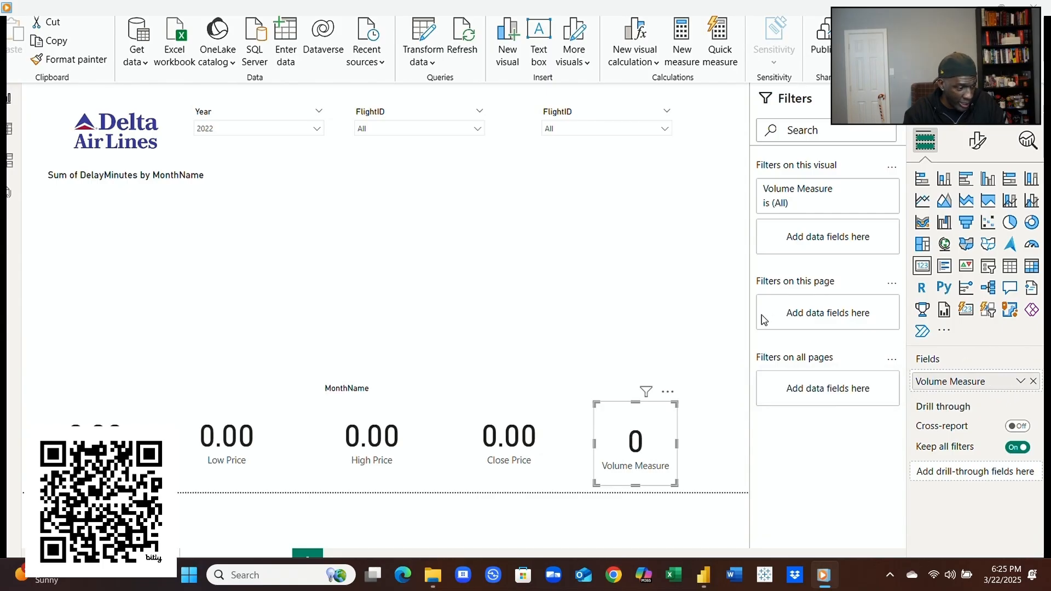
Step: Try 2024, 2026 and 2025 in the Year slicer and widen the Volume Measure card to fit its full value
{"action": "left_click", "coordinate": [669, 329]}
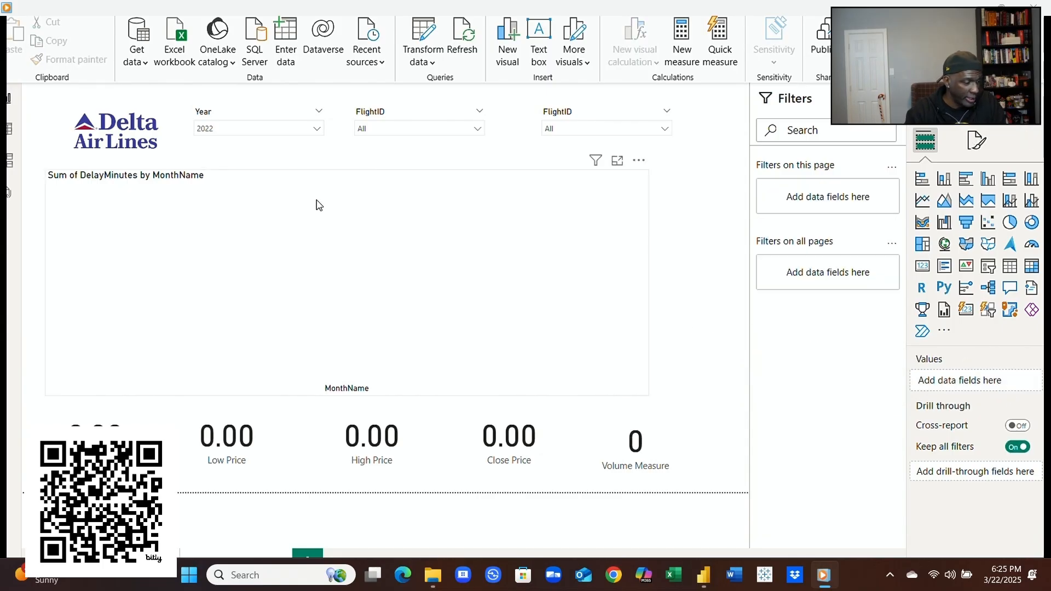
{"action": "left_click", "coordinate": [316, 129]}
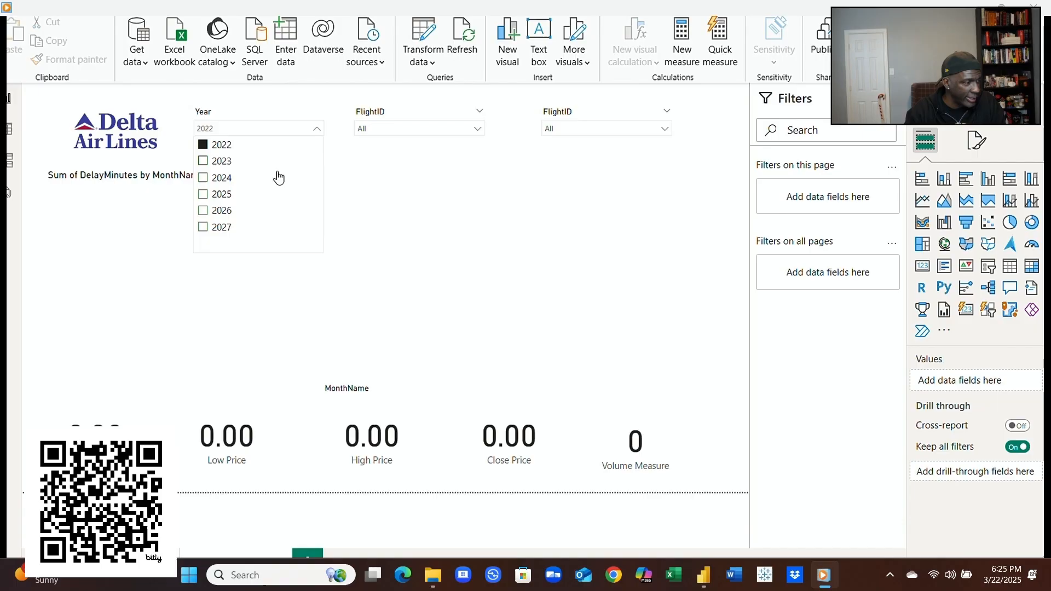
{"action": "left_click", "coordinate": [221, 184]}
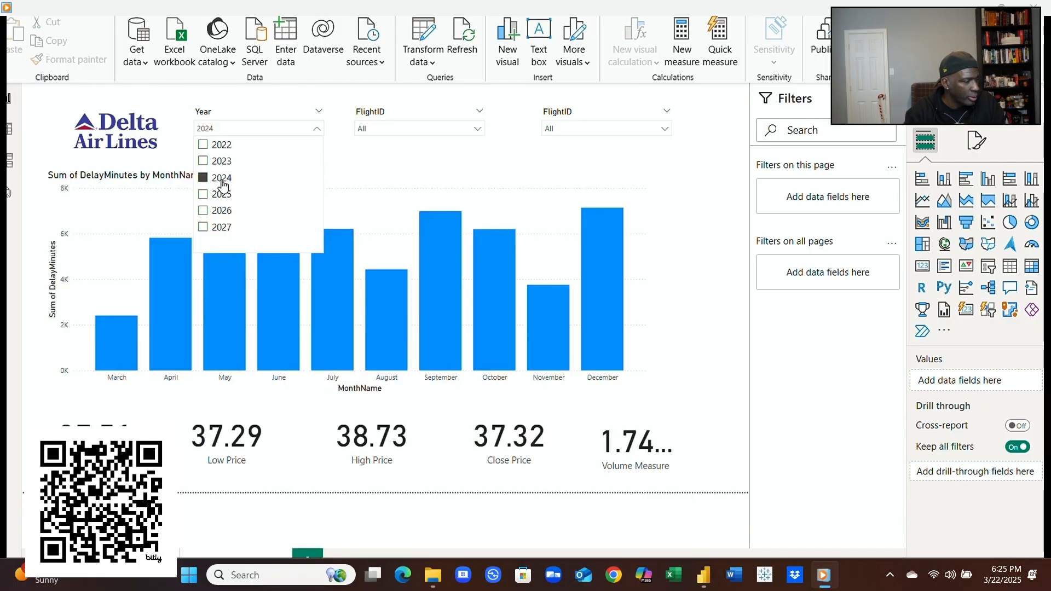
{"action": "left_click", "coordinate": [220, 213]}
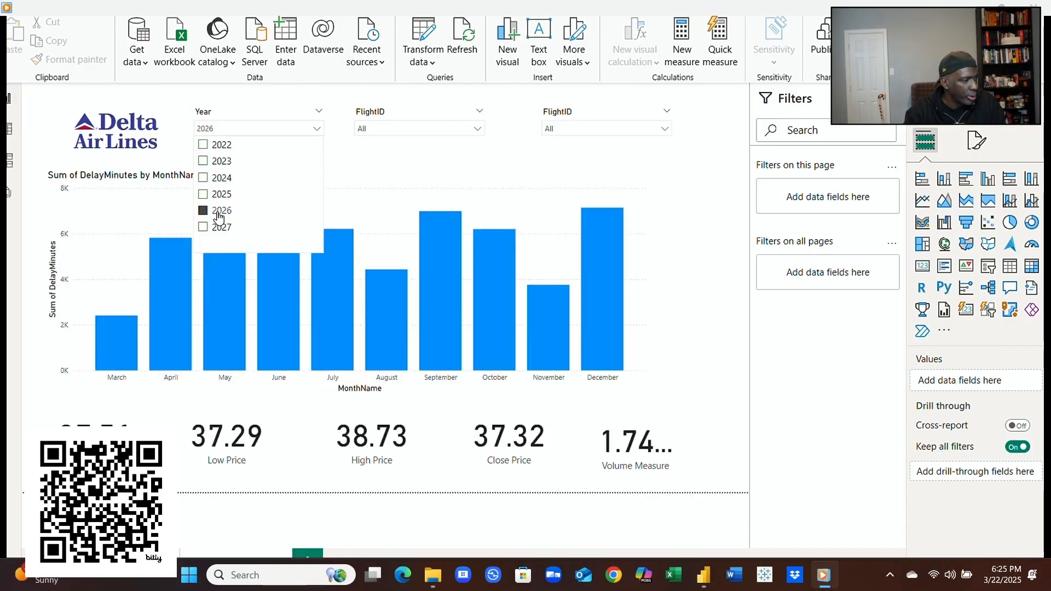
{"action": "left_click", "coordinate": [219, 194]}
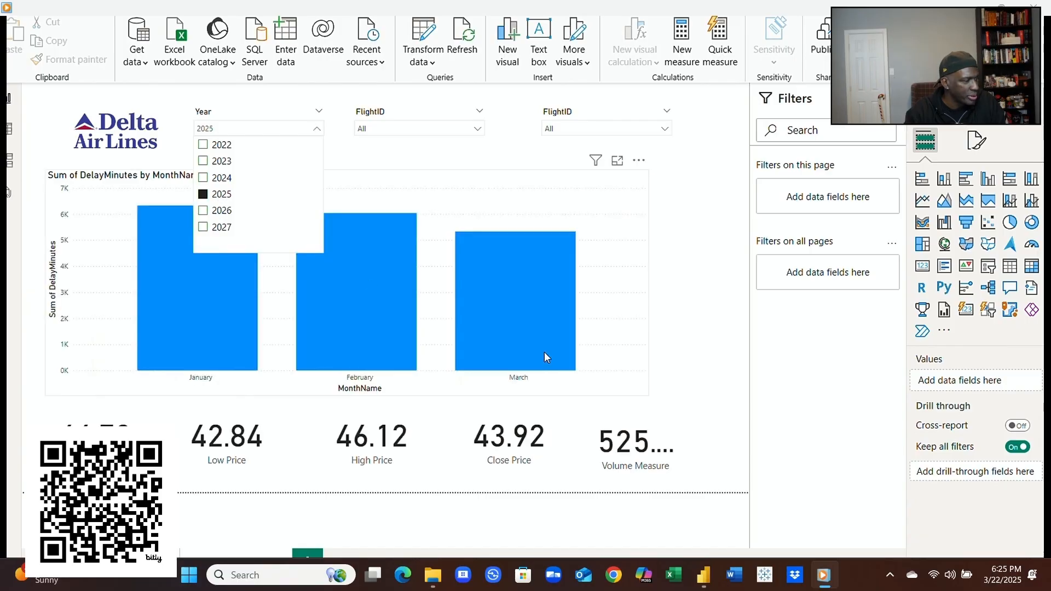
{"action": "left_click", "coordinate": [651, 431]}
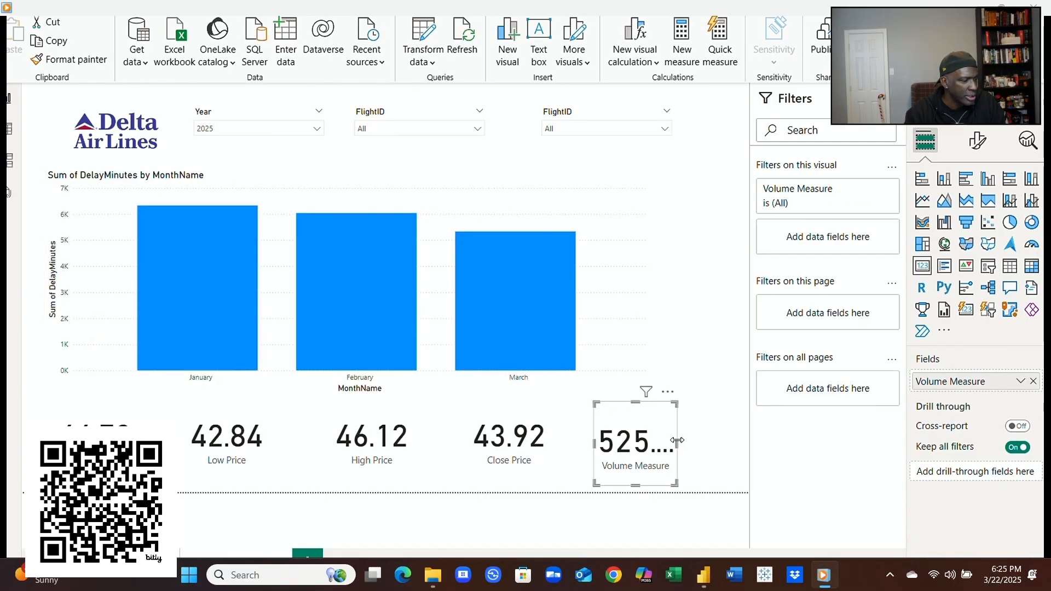
{"action": "left_click_drag", "start_coordinate": [680, 443], "coordinate": [722, 445]}
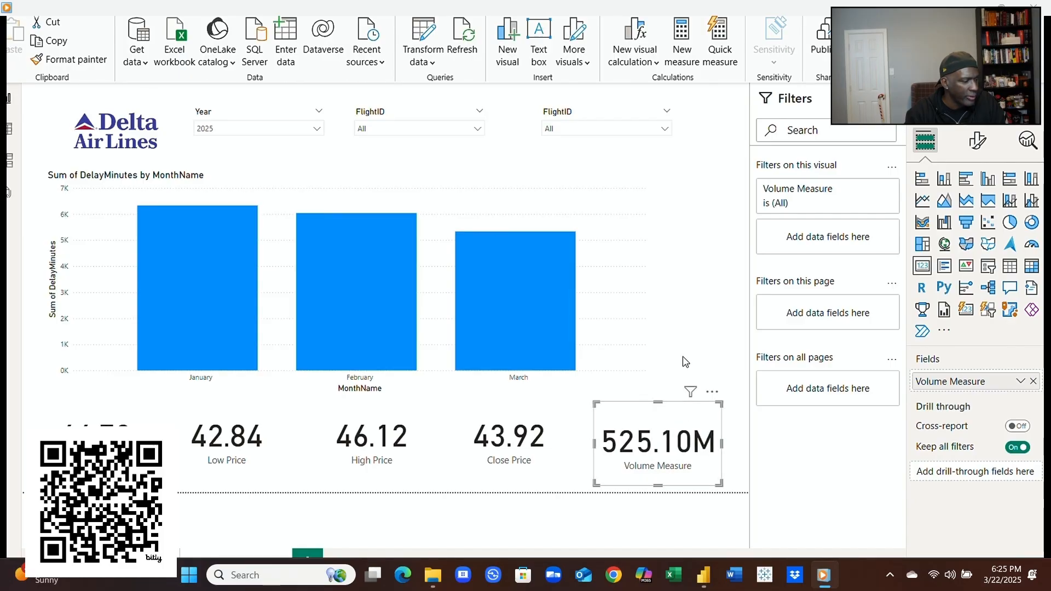
Step: Check the widened Volume Measure card and the other visuals against every Year slicer value from 2022 through 2027
{"action": "left_click", "coordinate": [318, 135]}
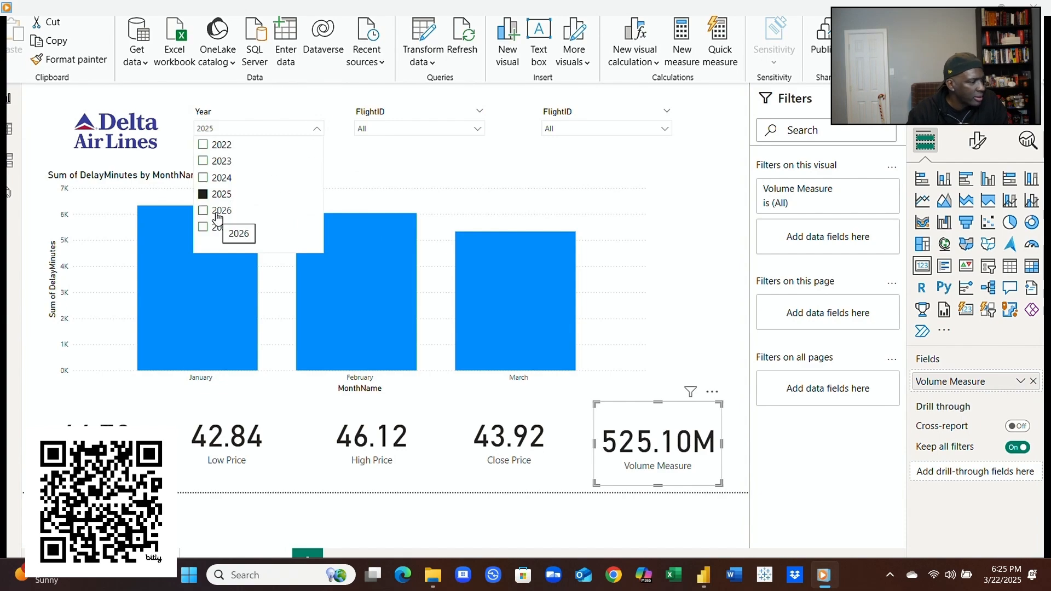
{"action": "left_click", "coordinate": [217, 212]}
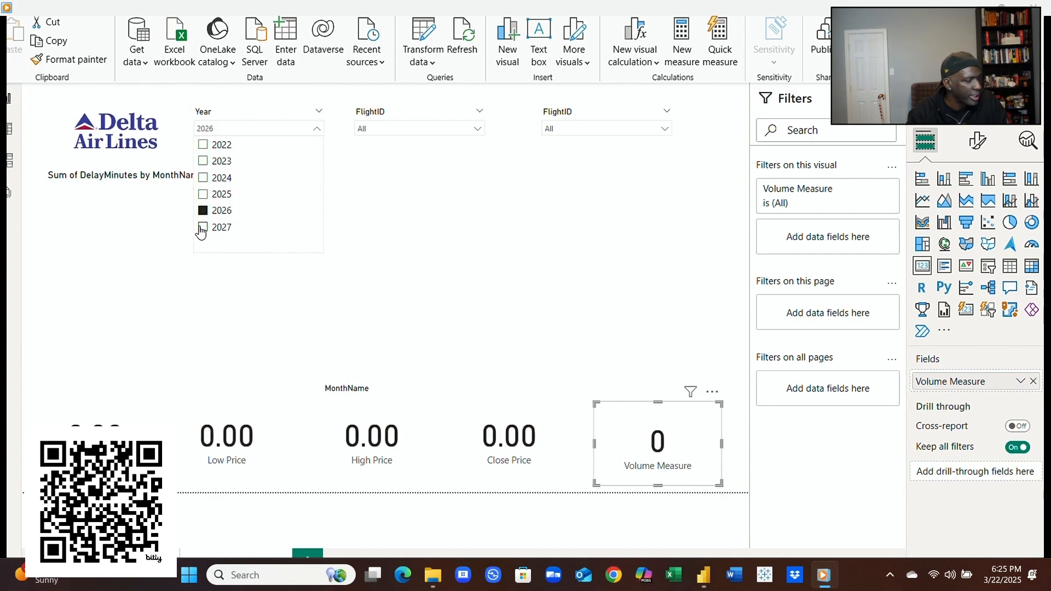
{"action": "left_click", "coordinate": [201, 229]}
{"action": "left_click", "coordinate": [204, 162]}
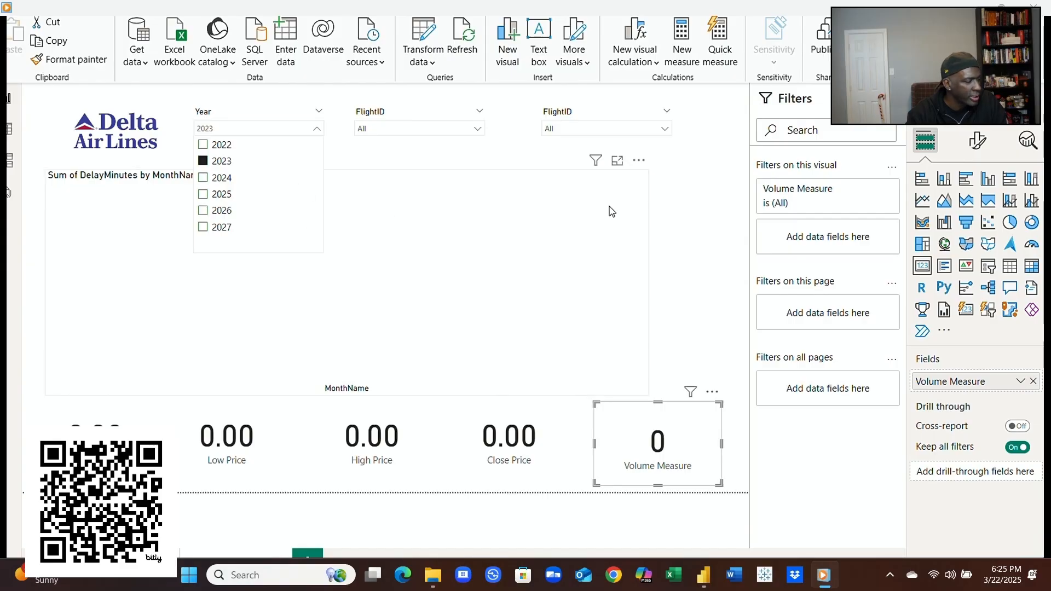
{"action": "left_click", "coordinate": [203, 146]}
{"action": "left_click", "coordinate": [204, 160]}
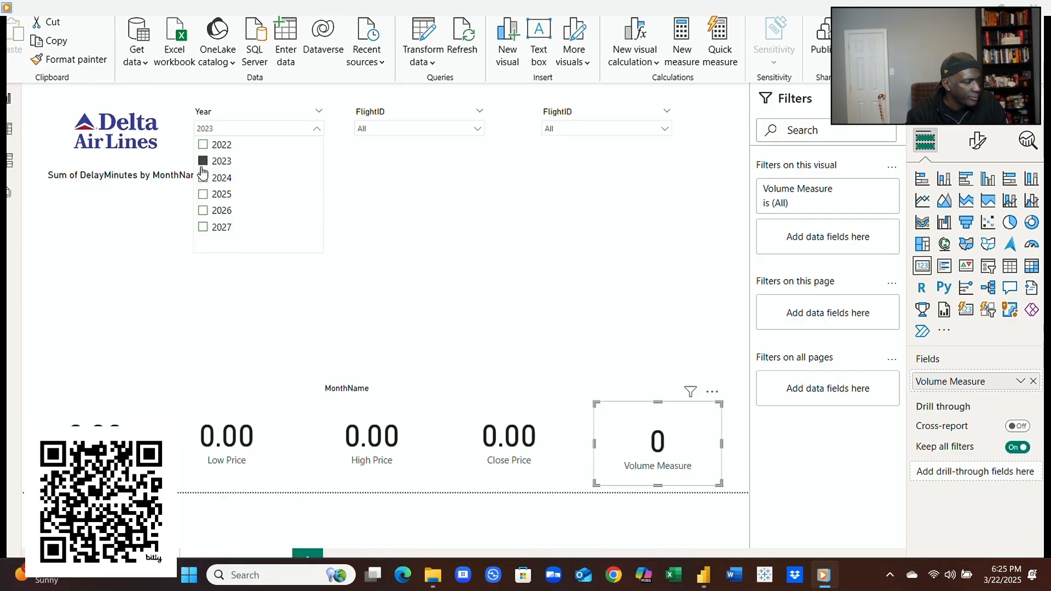
{"action": "left_click", "coordinate": [204, 179]}
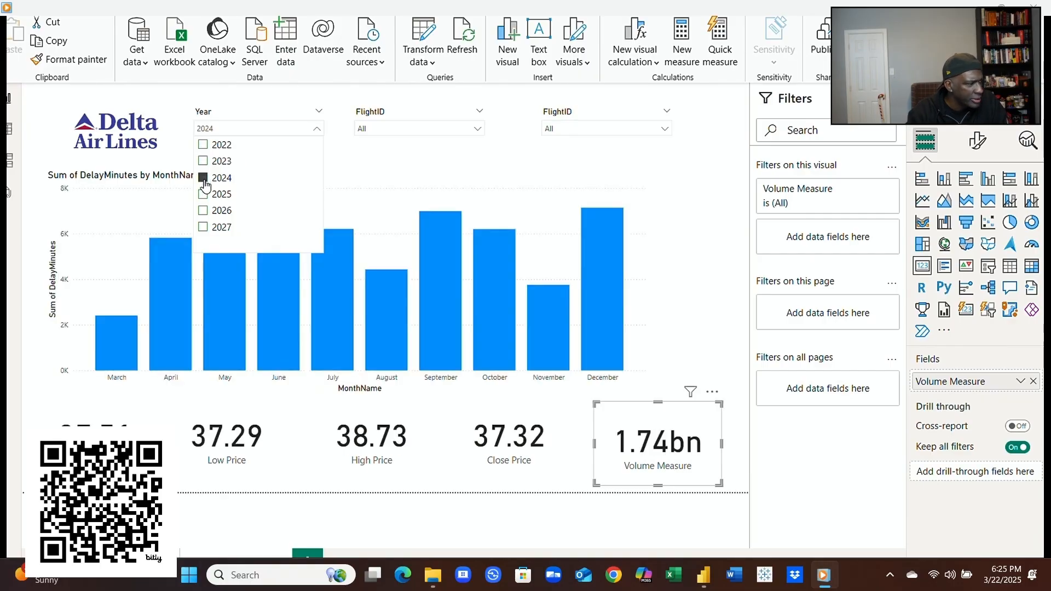
{"action": "left_click", "coordinate": [202, 195]}
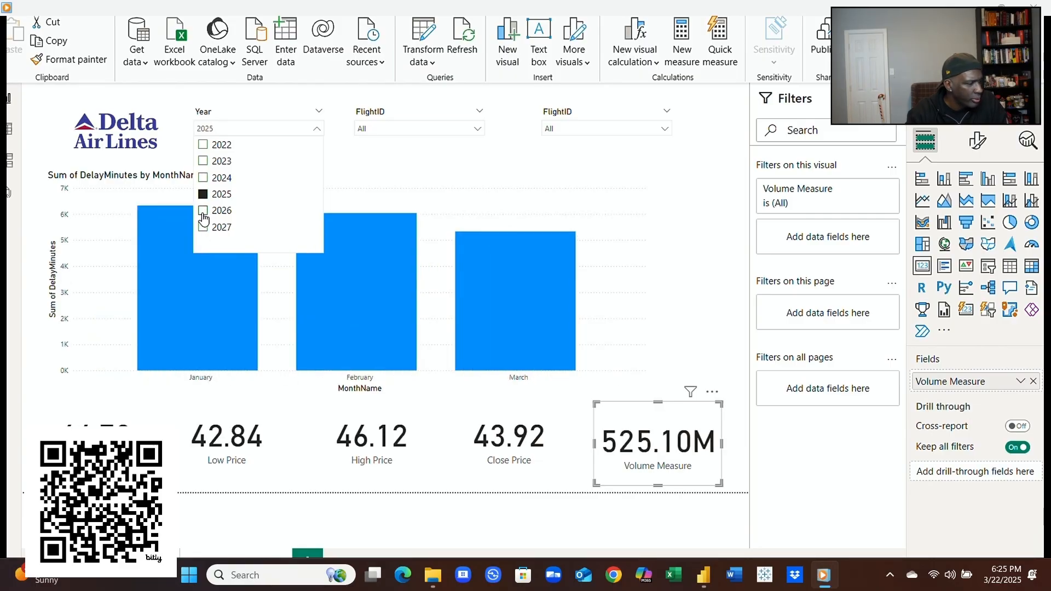
{"action": "left_click", "coordinate": [203, 211]}
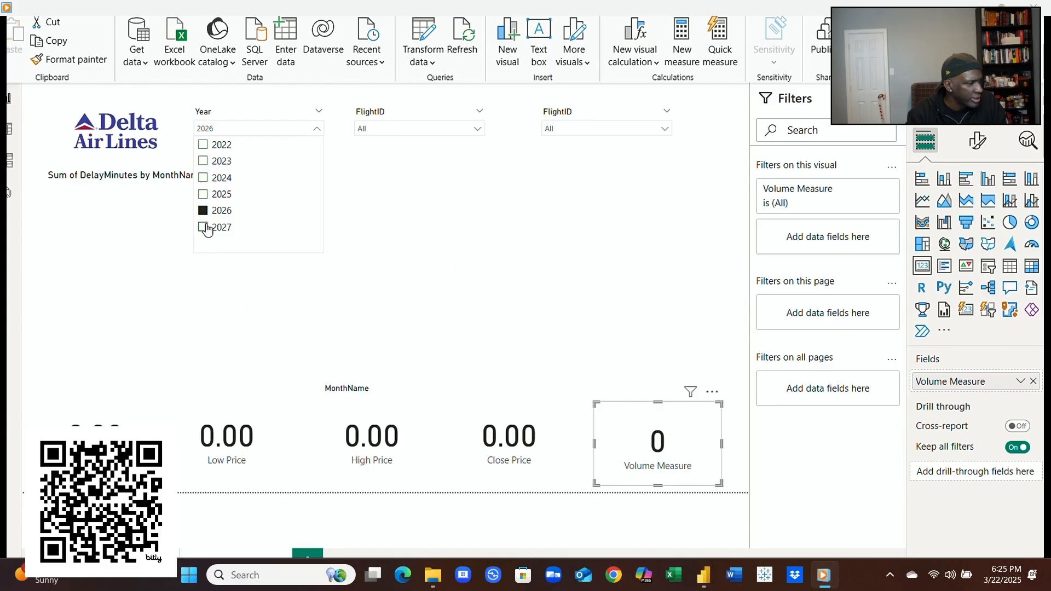
{"action": "left_click", "coordinate": [203, 227]}
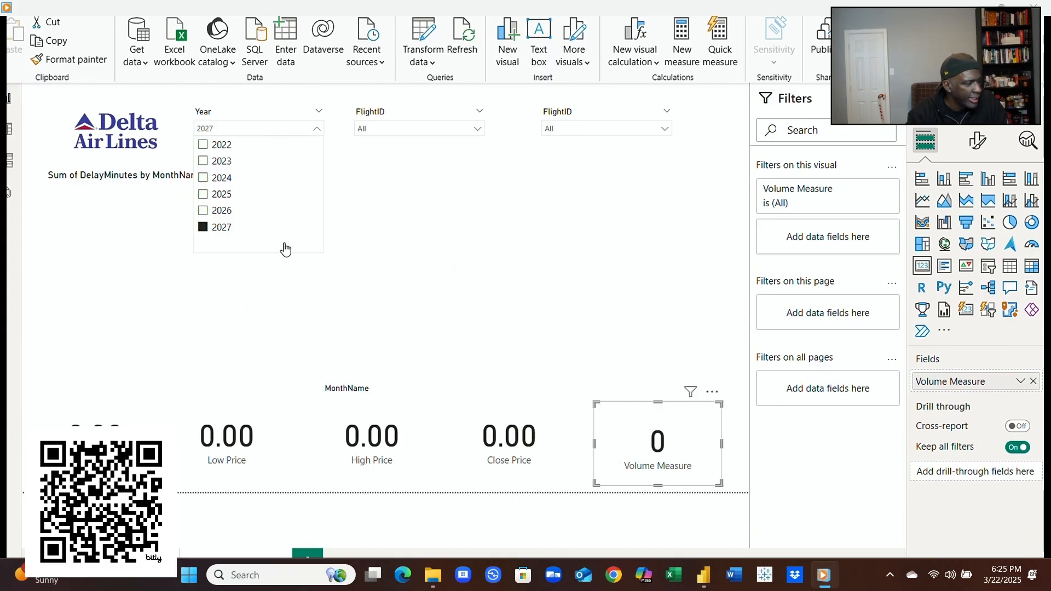
{"action": "left_click", "coordinate": [313, 159]}
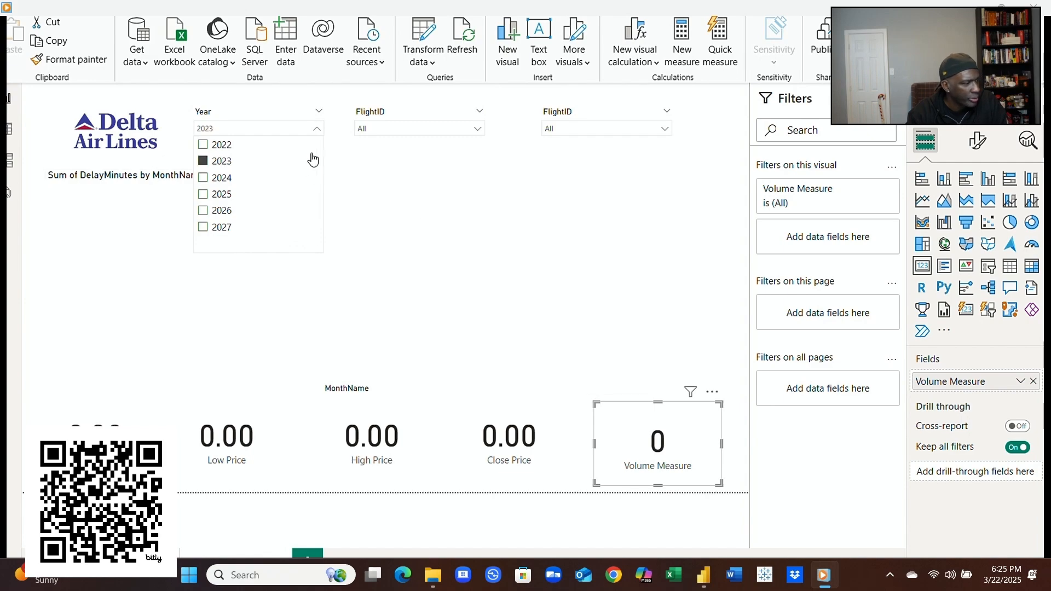
{"action": "left_click", "coordinate": [321, 151]}
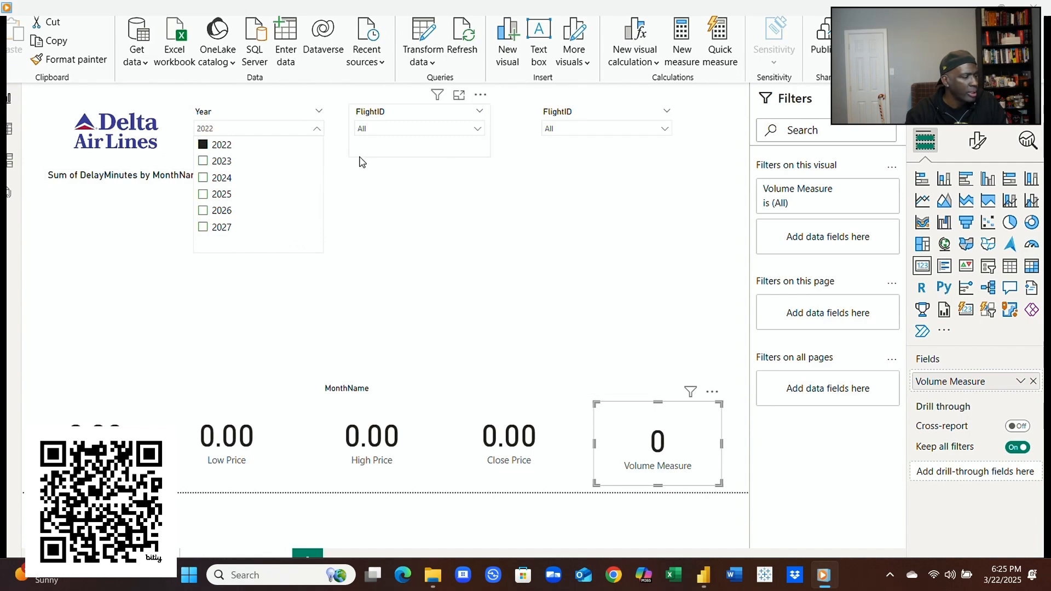
{"action": "left_click", "coordinate": [361, 156]}
Step: Switch the Year slicer's filter on Year from advanced to Basic filtering
{"action": "left_click", "coordinate": [299, 144]}
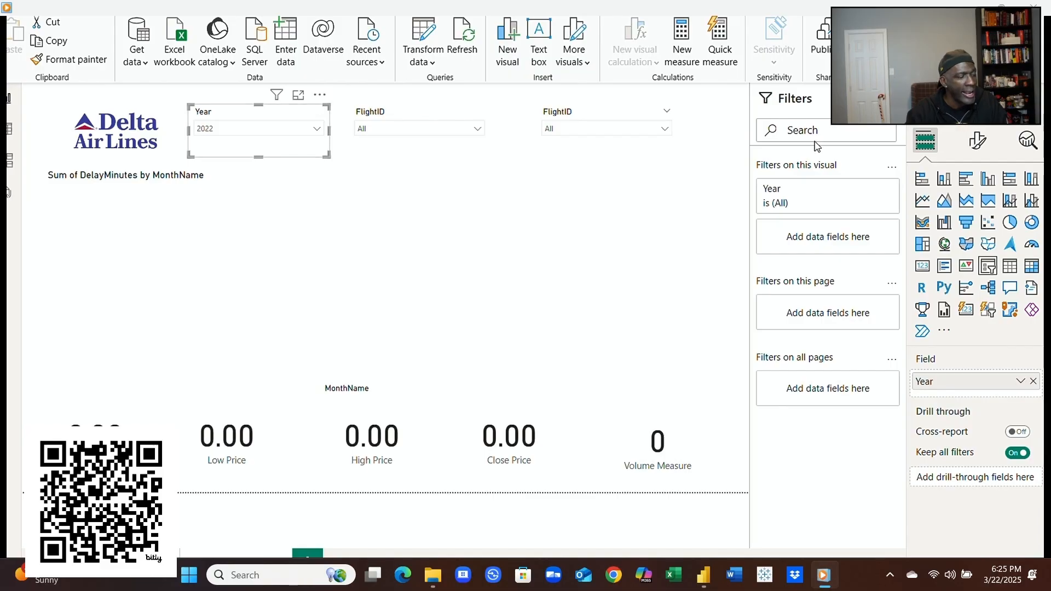
{"action": "left_click", "coordinate": [869, 191]}
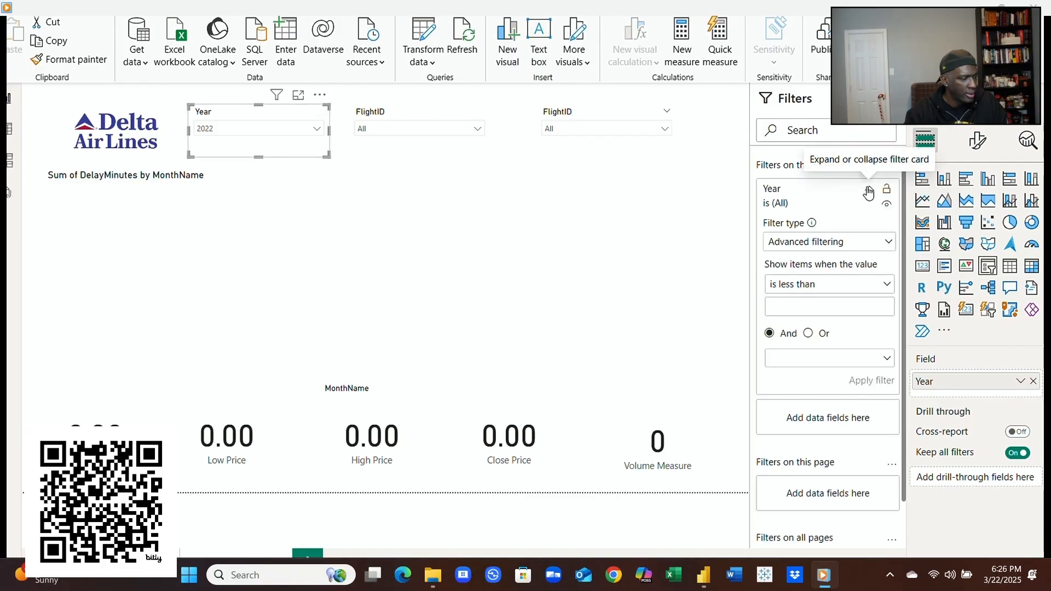
{"action": "left_click", "coordinate": [869, 192]}
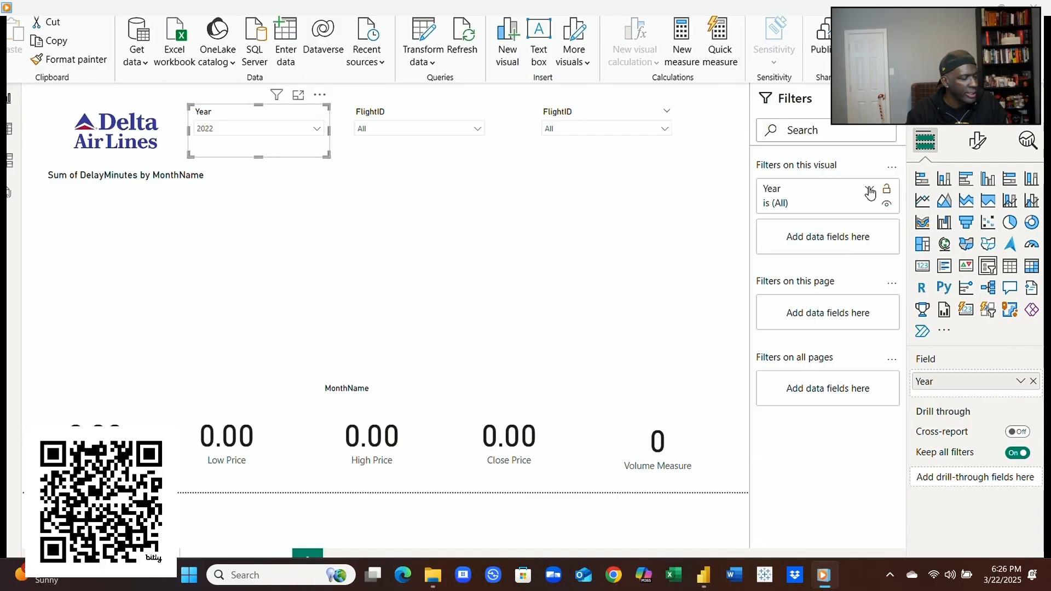
{"action": "left_click", "coordinate": [870, 192]}
{"action": "left_click", "coordinate": [887, 243]}
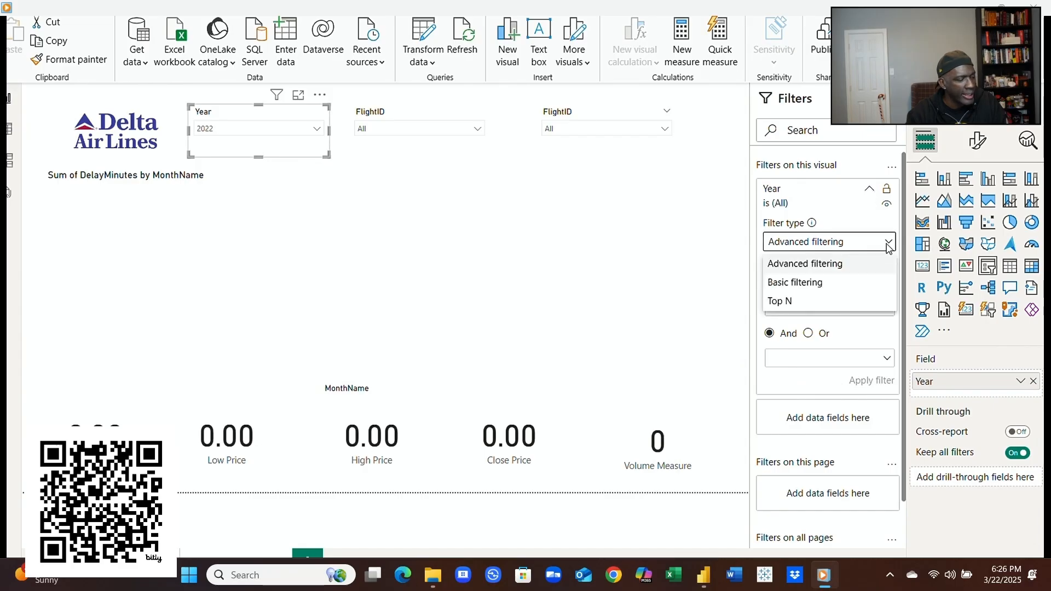
{"action": "left_click", "coordinate": [829, 281]}
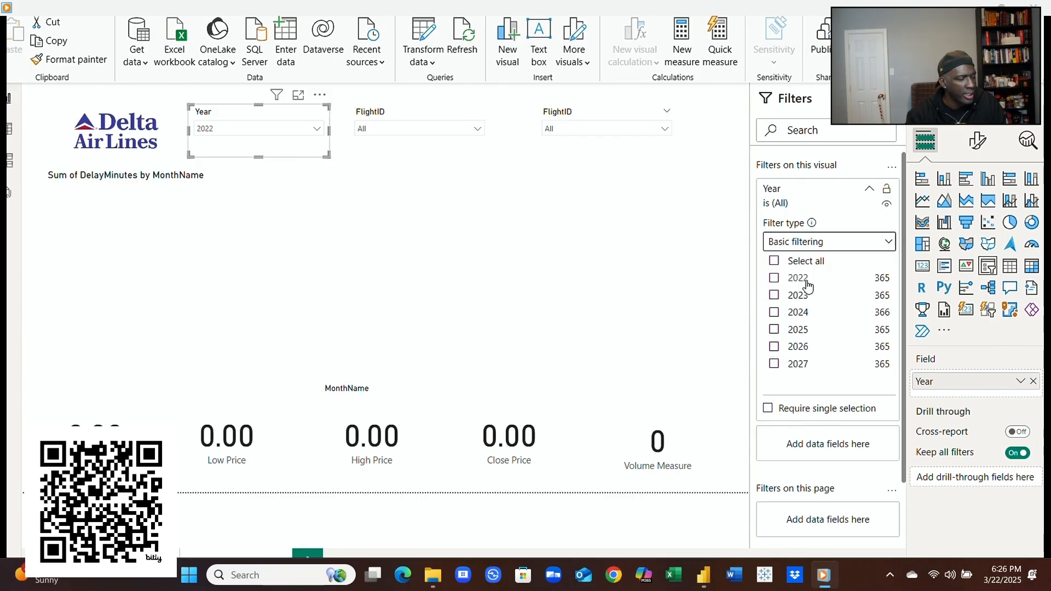
Step: Filter the Year slicer to every year except 2026 and 2027, and collapse the Filters pane
{"action": "left_click", "coordinate": [774, 348]}
{"action": "left_click", "coordinate": [774, 364]}
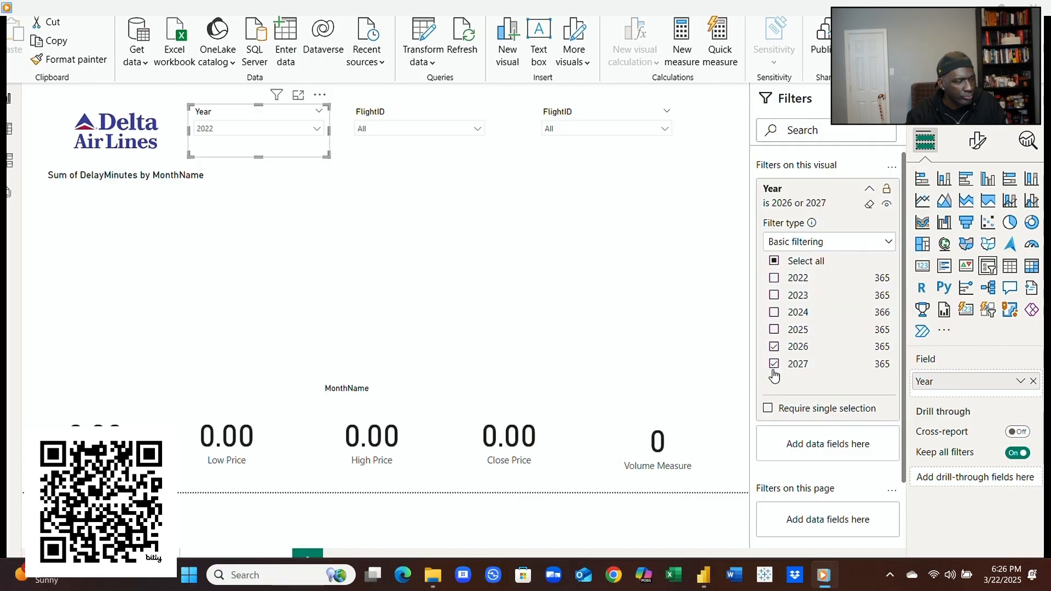
{"action": "left_click", "coordinate": [774, 262]}
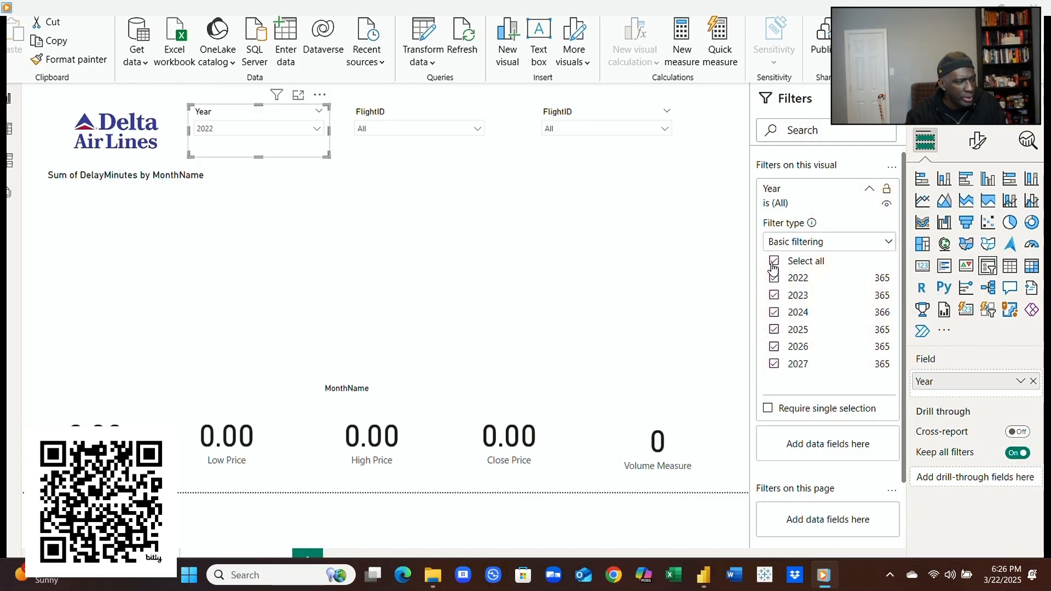
{"action": "left_click", "coordinate": [774, 347]}
{"action": "left_click", "coordinate": [774, 364]}
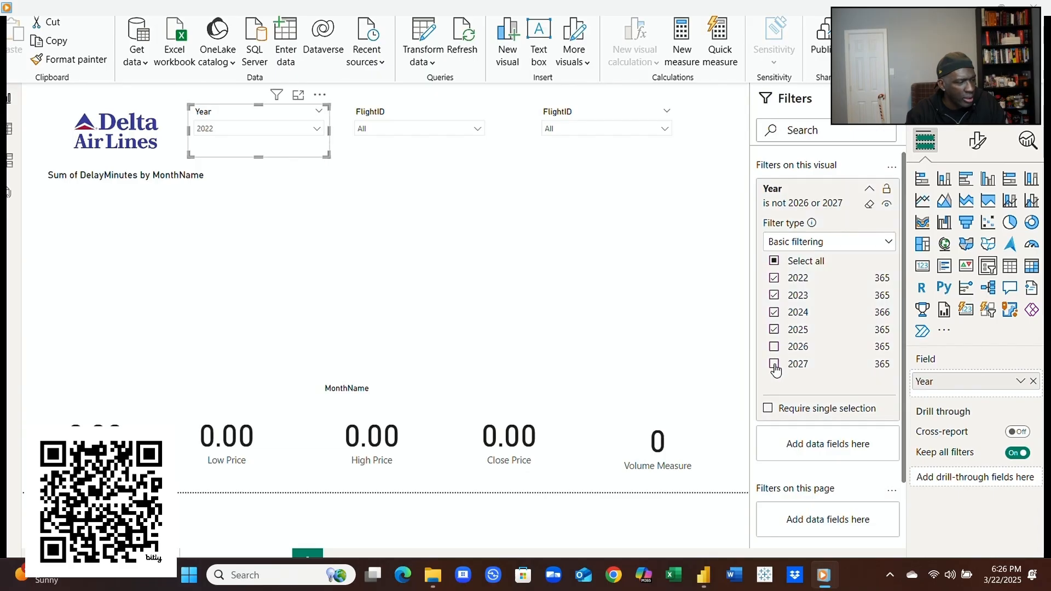
{"action": "left_click", "coordinate": [741, 307]}
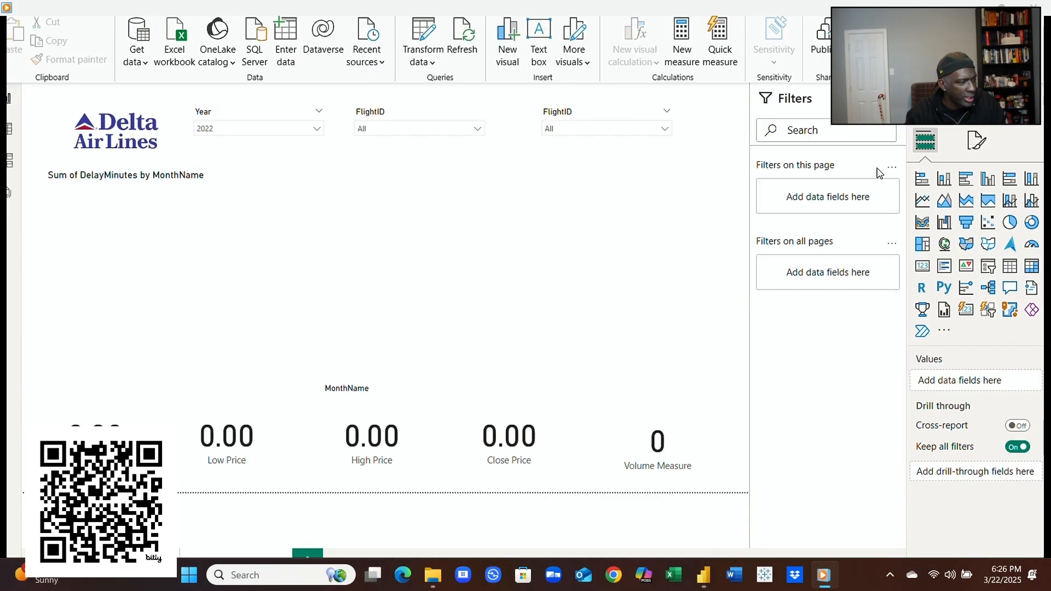
{"action": "left_click", "coordinate": [892, 98]}
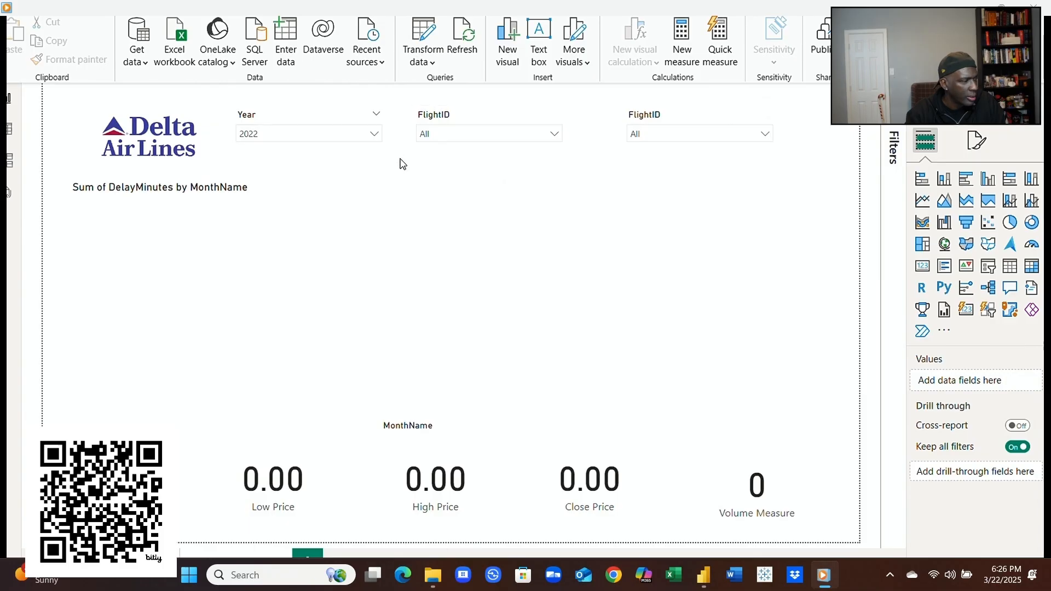
Step: Check the delay chart and the cards against 2023, 2024 and 2025 in the Year slicer
{"action": "left_click", "coordinate": [374, 133]}
{"action": "left_click", "coordinate": [267, 172]}
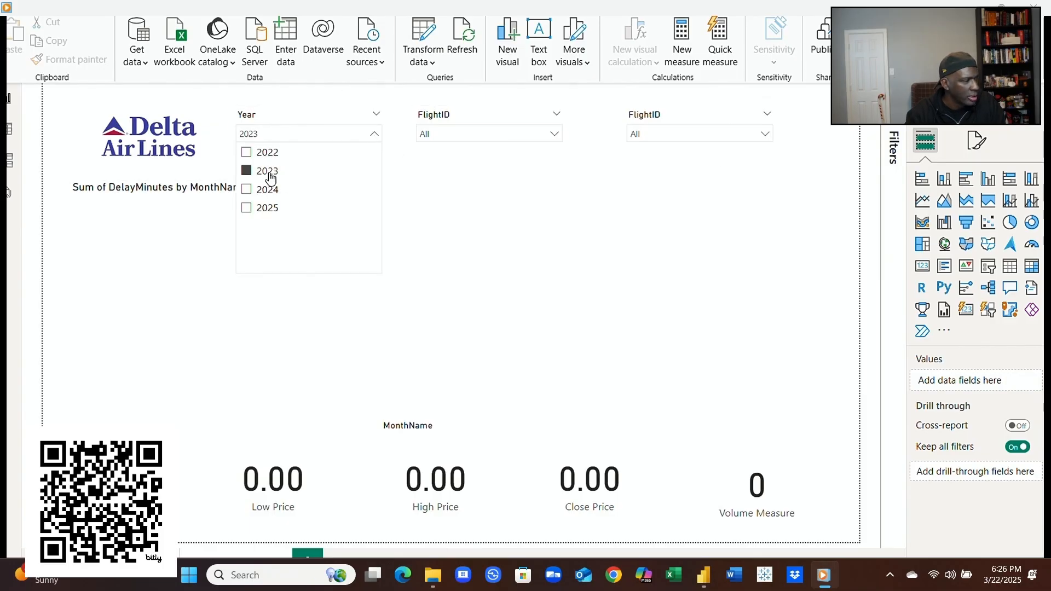
{"action": "left_click", "coordinate": [270, 191]}
{"action": "left_click", "coordinate": [267, 209]}
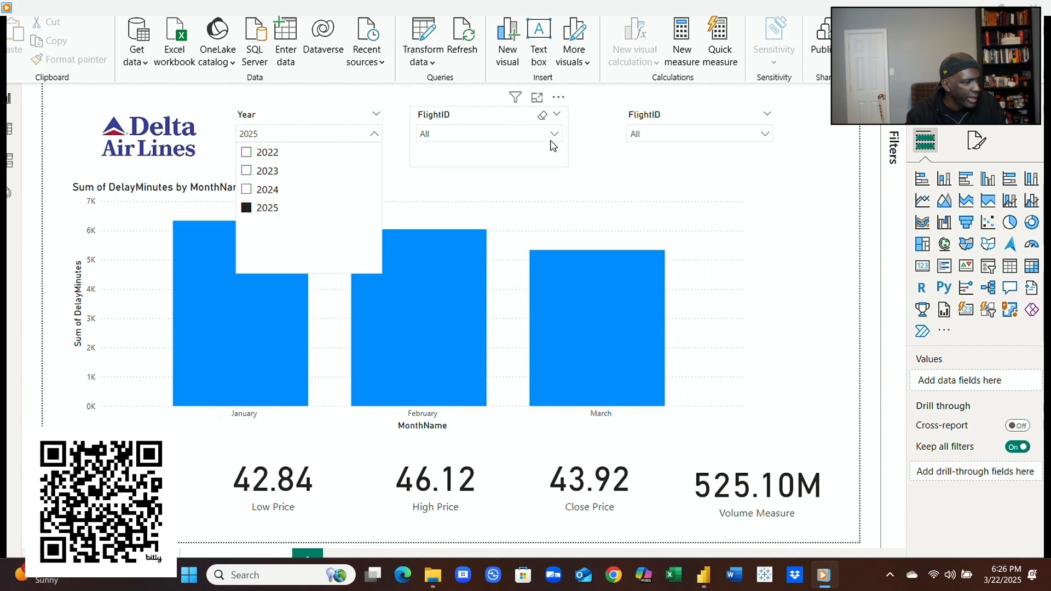
{"action": "left_click", "coordinate": [441, 167]}
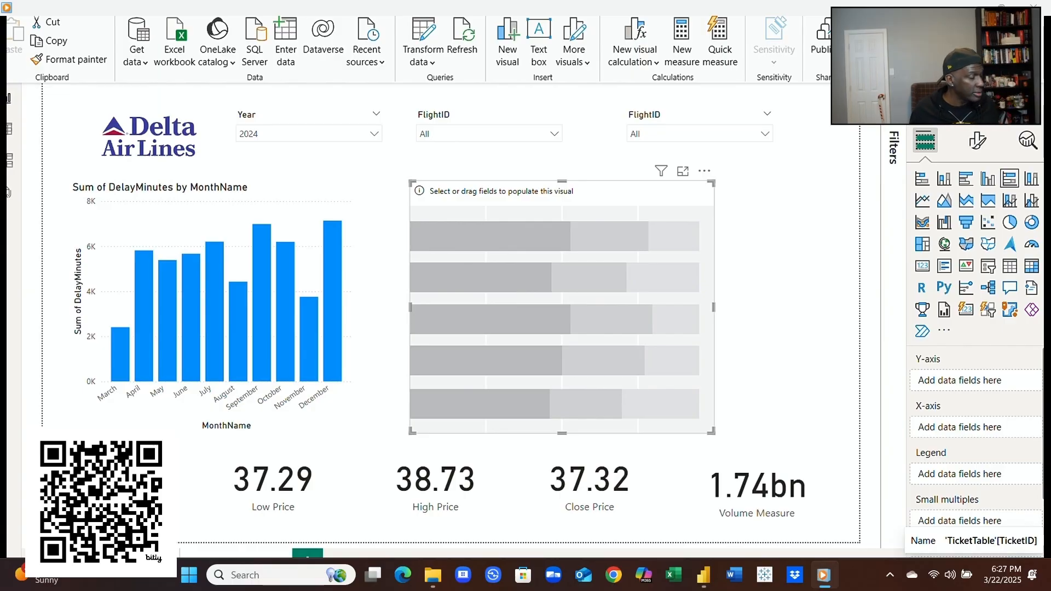
Step: Plot Count of TicketID by only the Month level of TicketTable DepartureDate in the new visual, and make it a clustered bar chart
{"action": "left_click_drag", "start_coordinate": [1048, 438], "coordinate": [989, 389]}
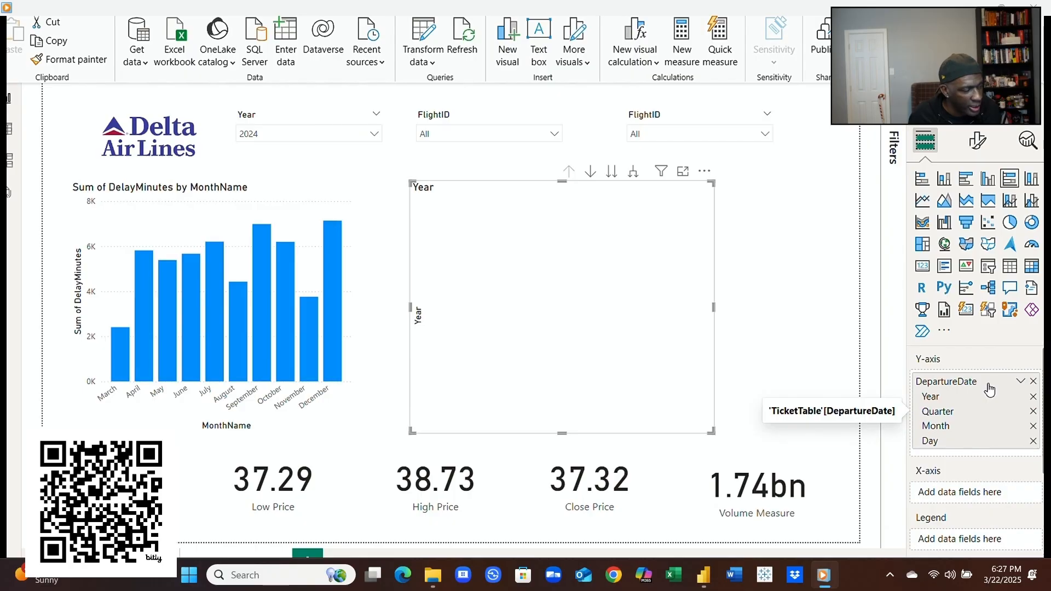
{"action": "left_click", "coordinate": [1033, 442]}
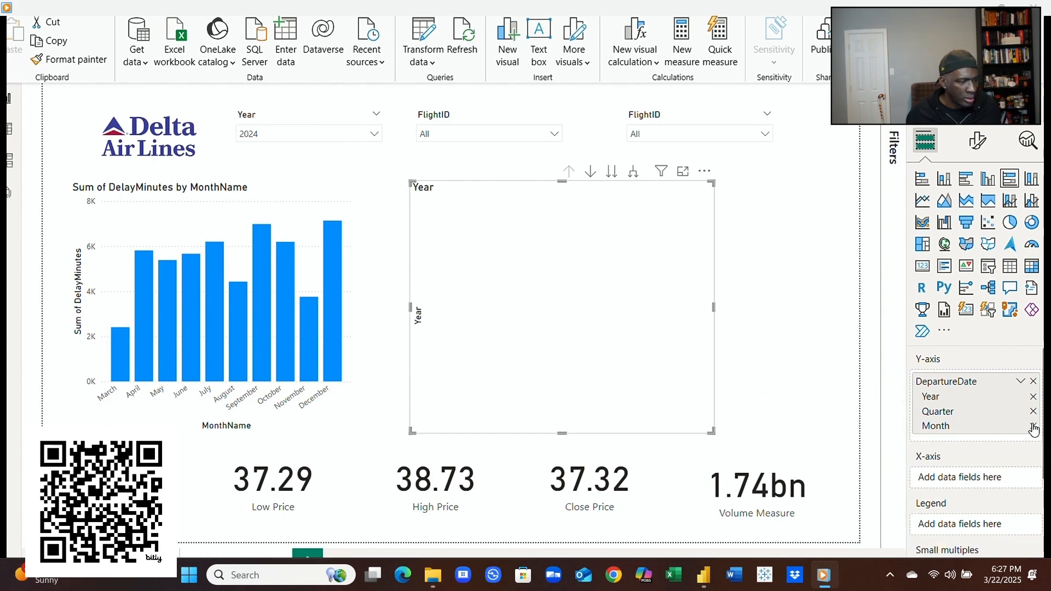
{"action": "left_click", "coordinate": [1033, 412]}
{"action": "left_click", "coordinate": [1033, 396]}
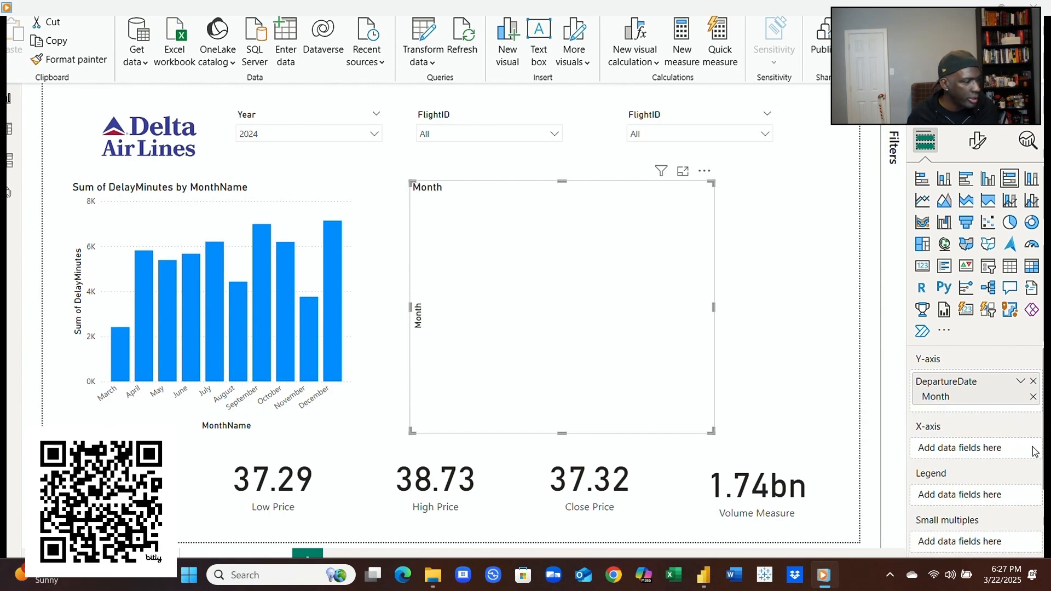
{"action": "left_click_drag", "start_coordinate": [1042, 536], "coordinate": [987, 452]}
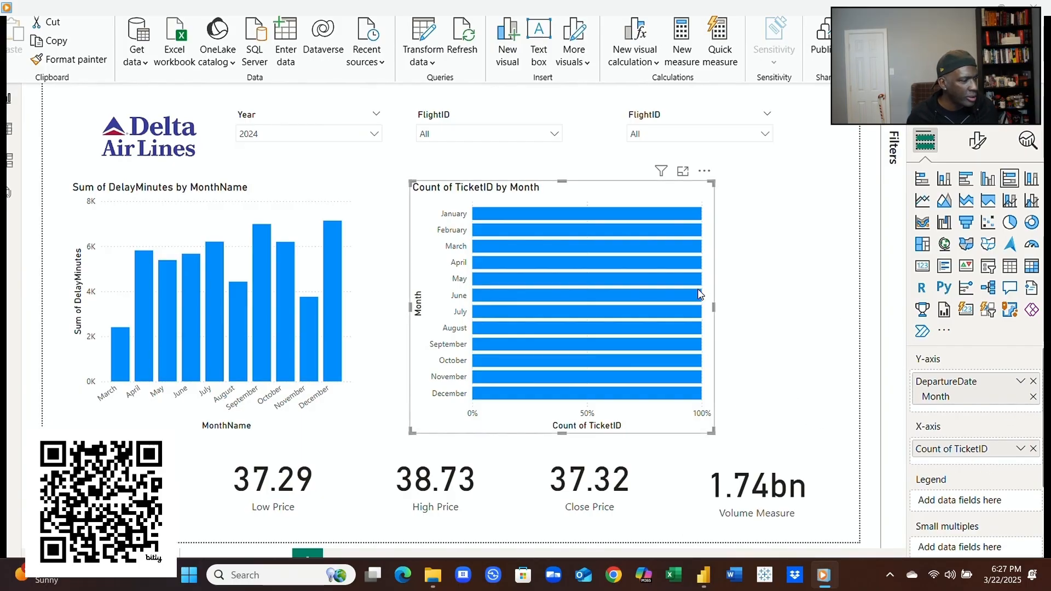
{"action": "left_click", "coordinate": [968, 181]}
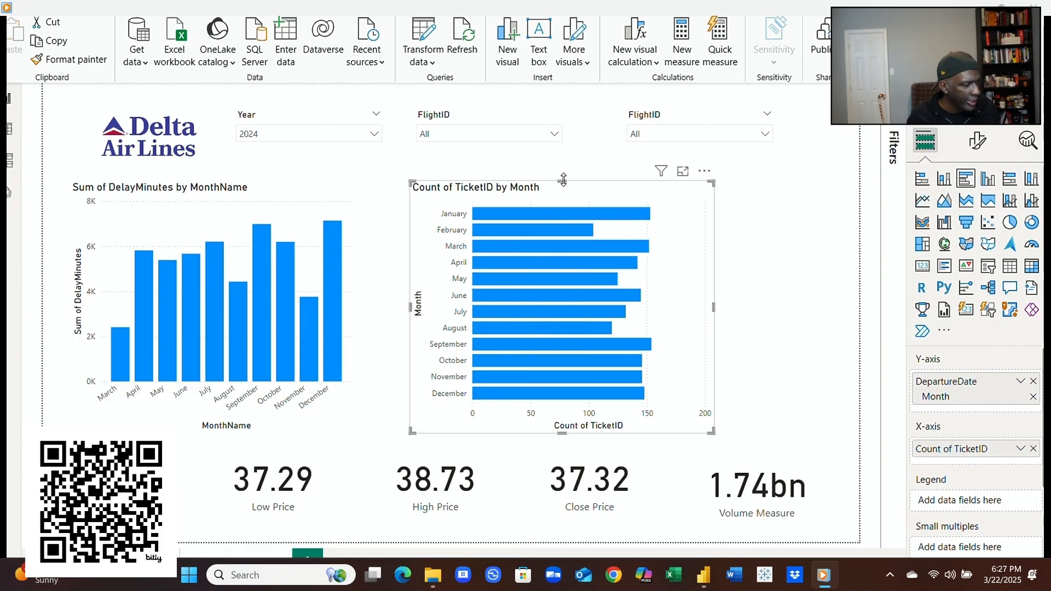
Step: Lower the upper edge of the ticket count chart slightly and widen the chart toward the page's right margin
{"action": "left_click_drag", "start_coordinate": [563, 180], "coordinate": [559, 206]}
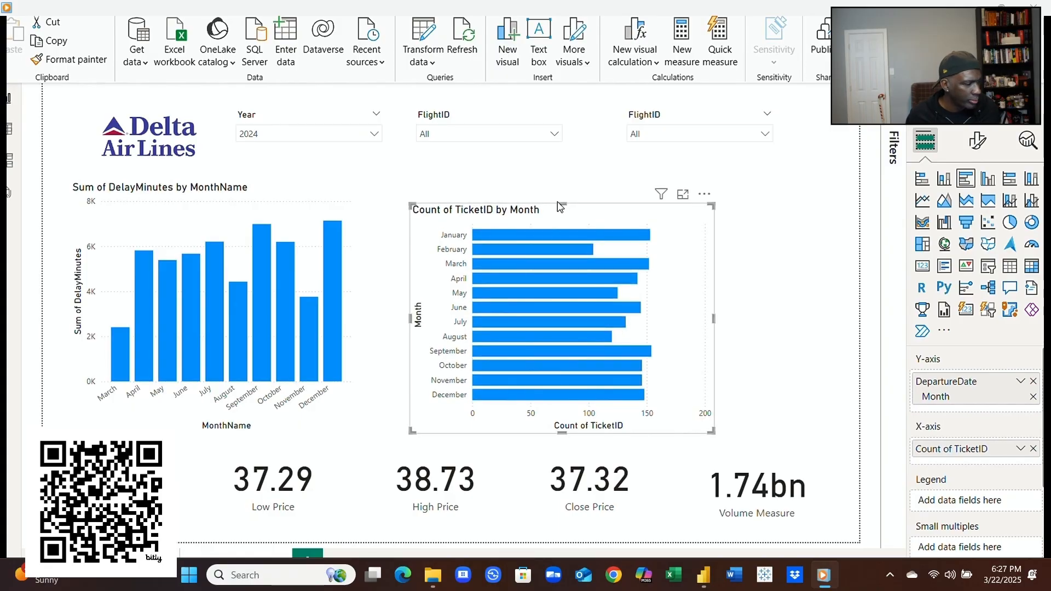
{"action": "left_click_drag", "start_coordinate": [713, 317], "coordinate": [808, 331]}
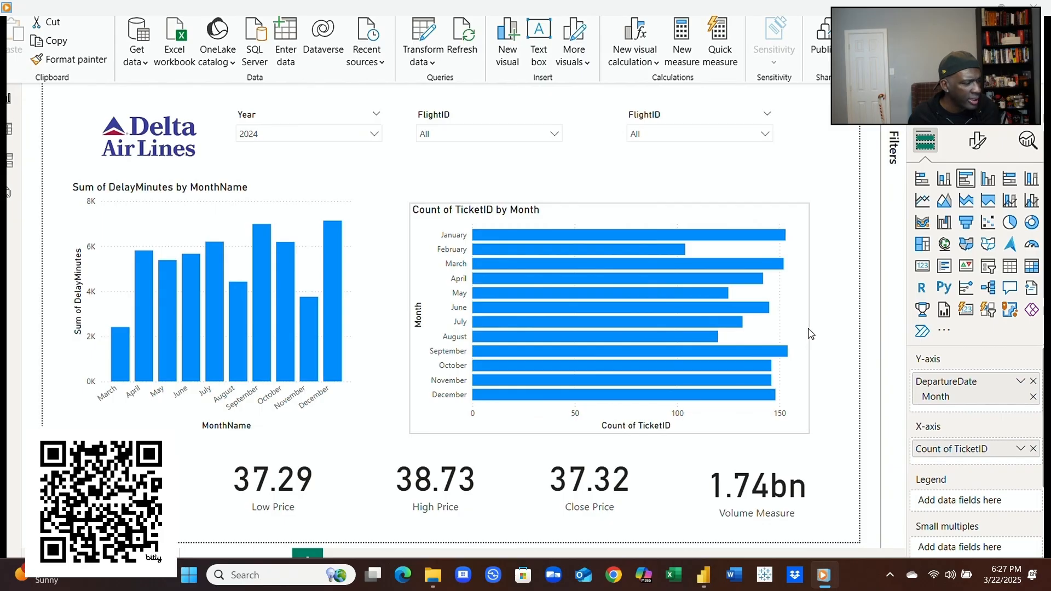
{"action": "left_click", "coordinate": [836, 336]}
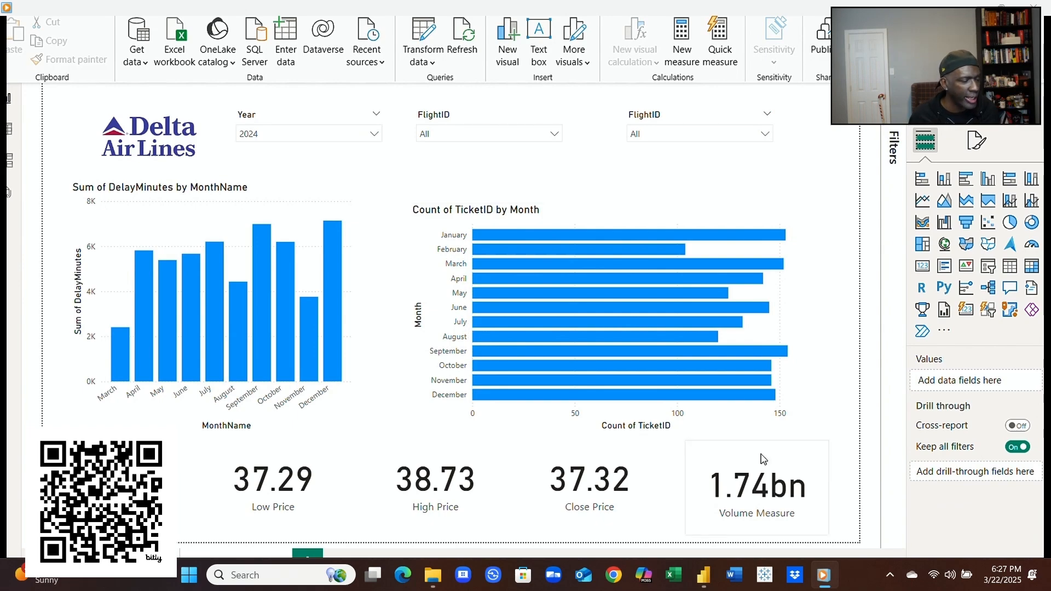
Step: Replace the DepartureDate month on the ticket count chart's Y-axis with MonthName
{"action": "left_click", "coordinate": [795, 432]}
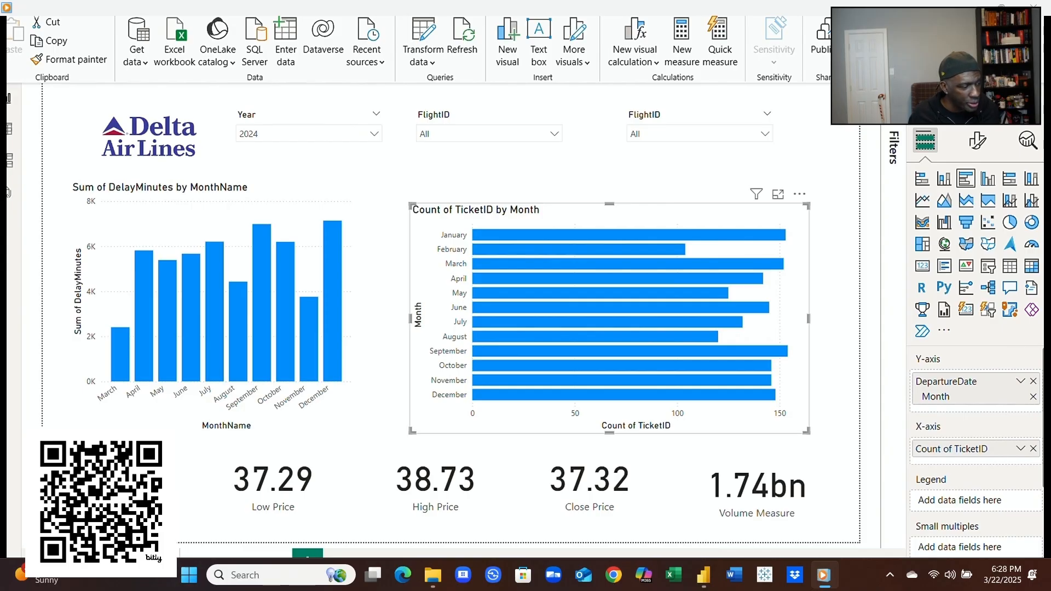
{"action": "left_click", "coordinate": [1033, 381]}
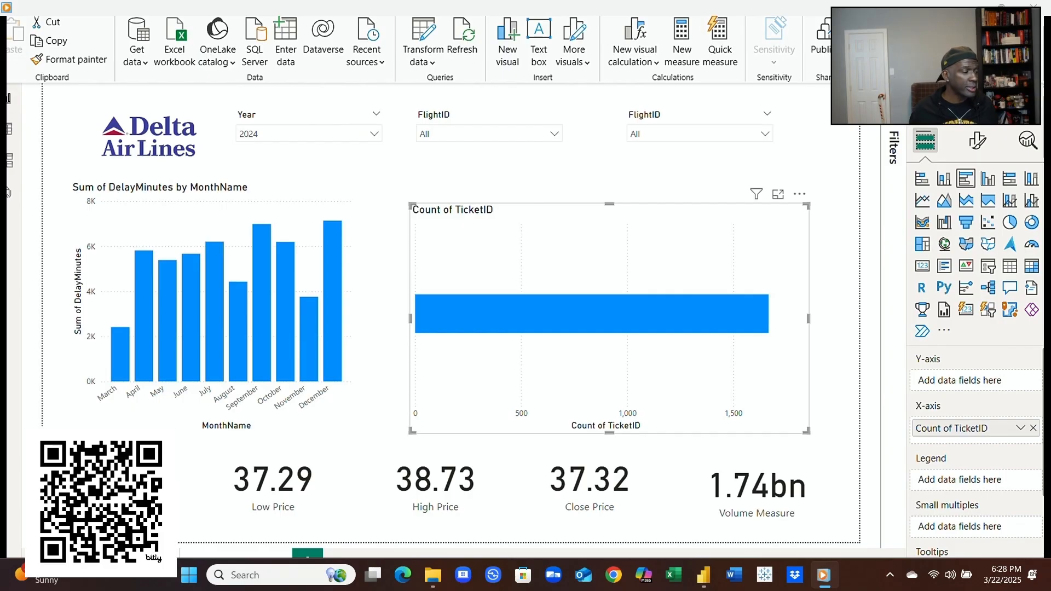
{"action": "left_click_drag", "start_coordinate": [1046, 408], "coordinate": [993, 383]}
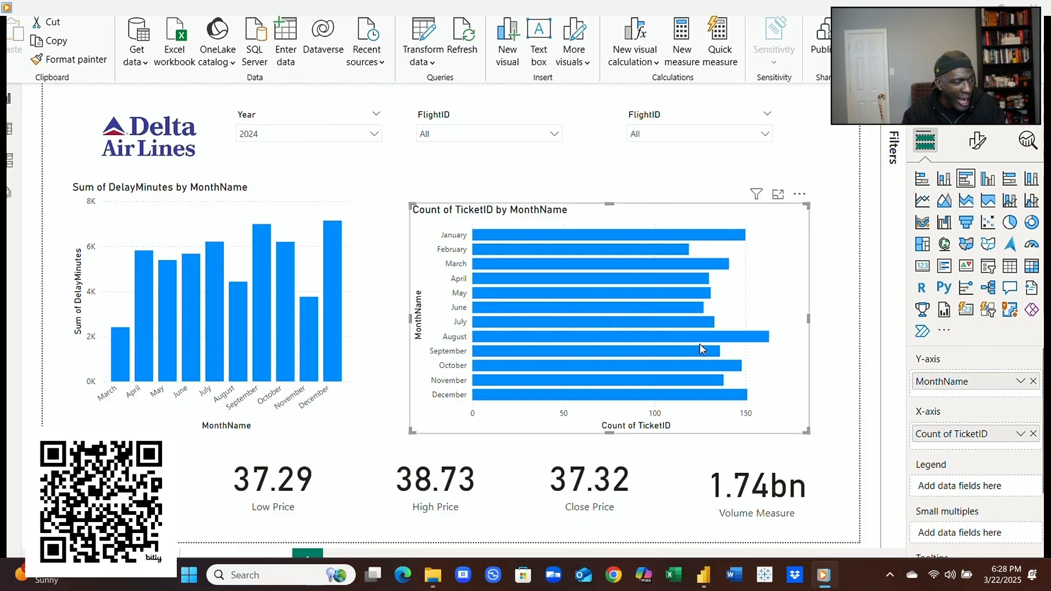
Step: Resize the ticket count chart vertically so its upper and lower edges align with the delay chart
{"action": "left_click_drag", "start_coordinate": [614, 434], "coordinate": [582, 401]}
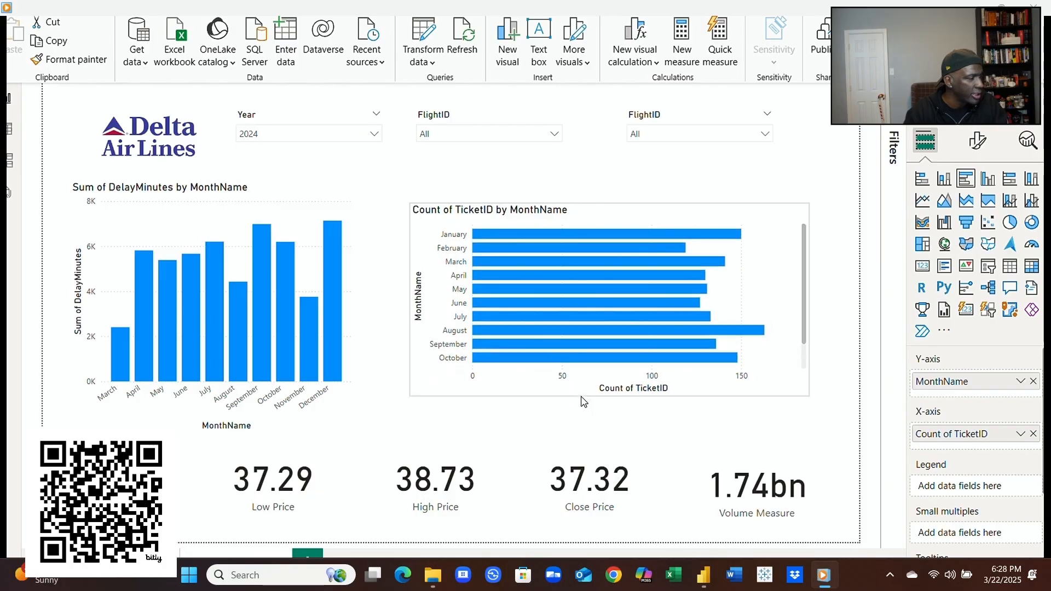
{"action": "mouse_move", "coordinate": [615, 207]}
{"action": "left_mouse_down"}
{"action": "mouse_move", "coordinate": [609, 221]}
{"action": "mouse_move", "coordinate": [617, 188]}
{"action": "left_mouse_up"}
{"action": "left_click_drag", "start_coordinate": [613, 374], "coordinate": [605, 436]}
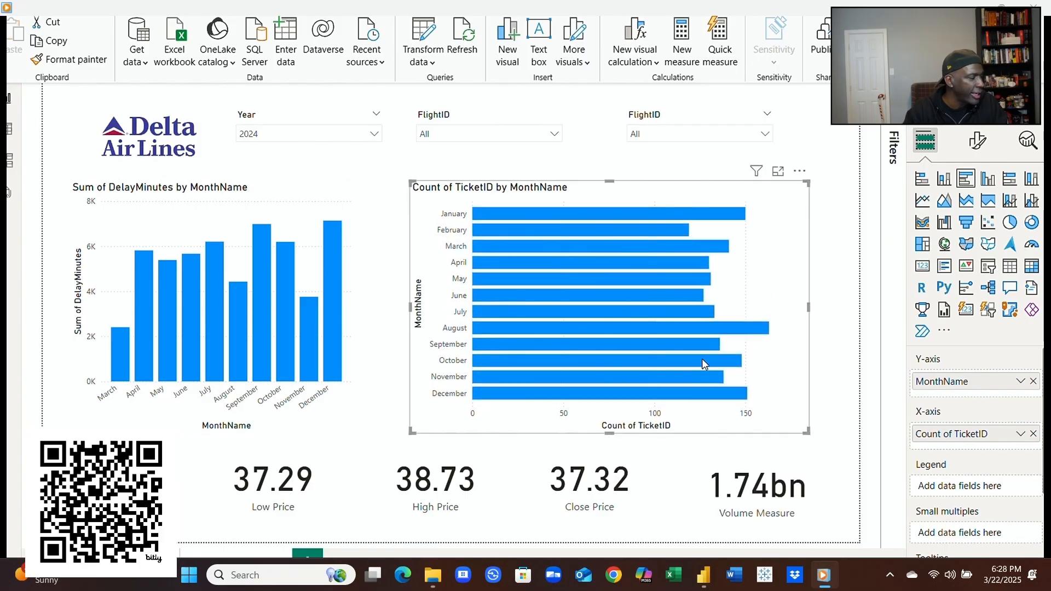
Step: Narrow the ticket count chart by pulling in its right edge
{"action": "left_click", "coordinate": [350, 399]}
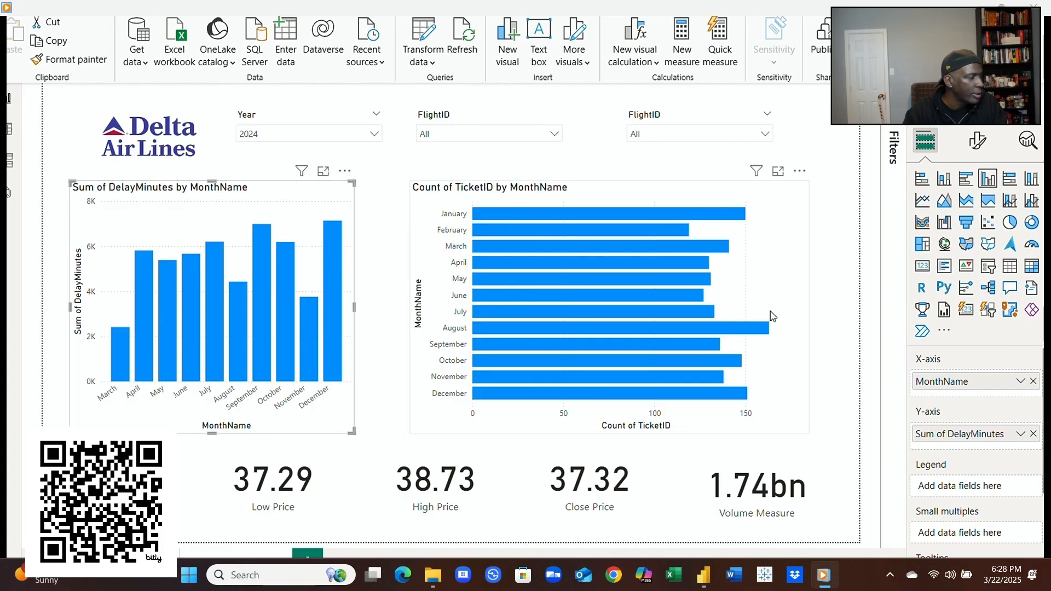
{"action": "left_click", "coordinate": [803, 312]}
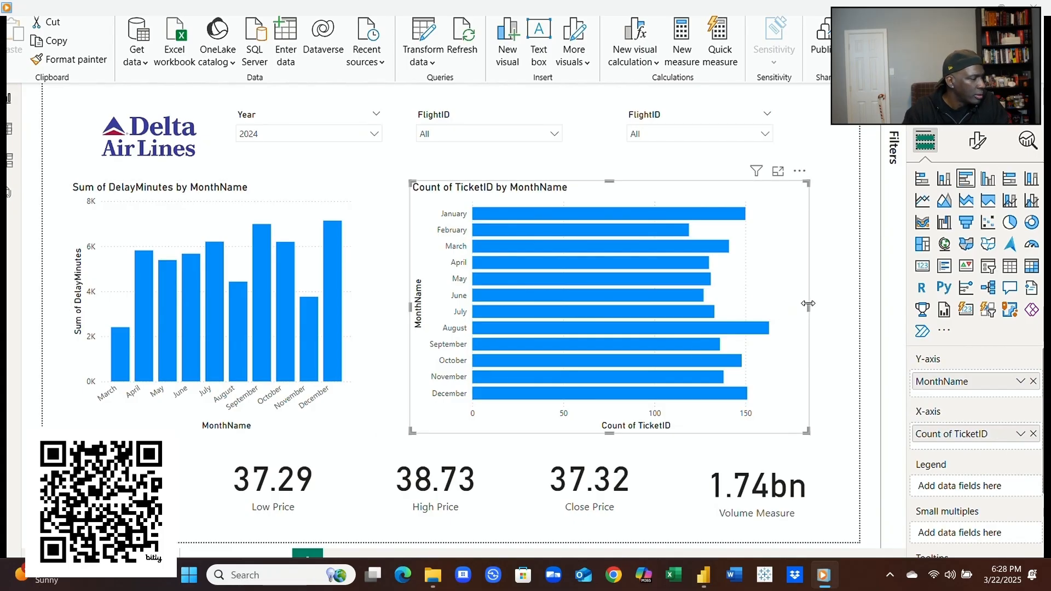
{"action": "left_click_drag", "start_coordinate": [808, 311], "coordinate": [741, 322]}
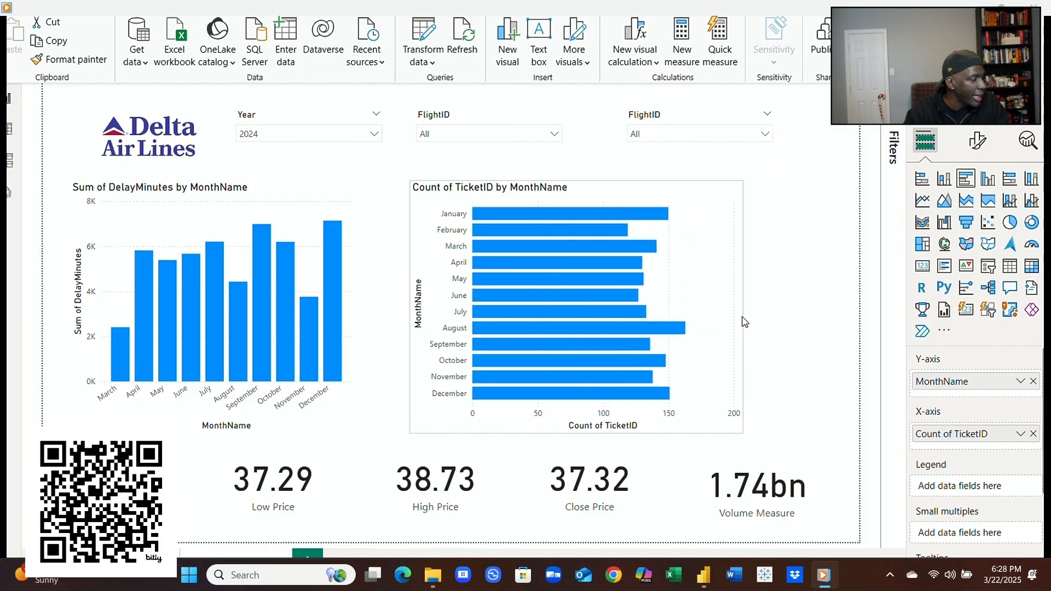
{"action": "left_click", "coordinate": [804, 331]}
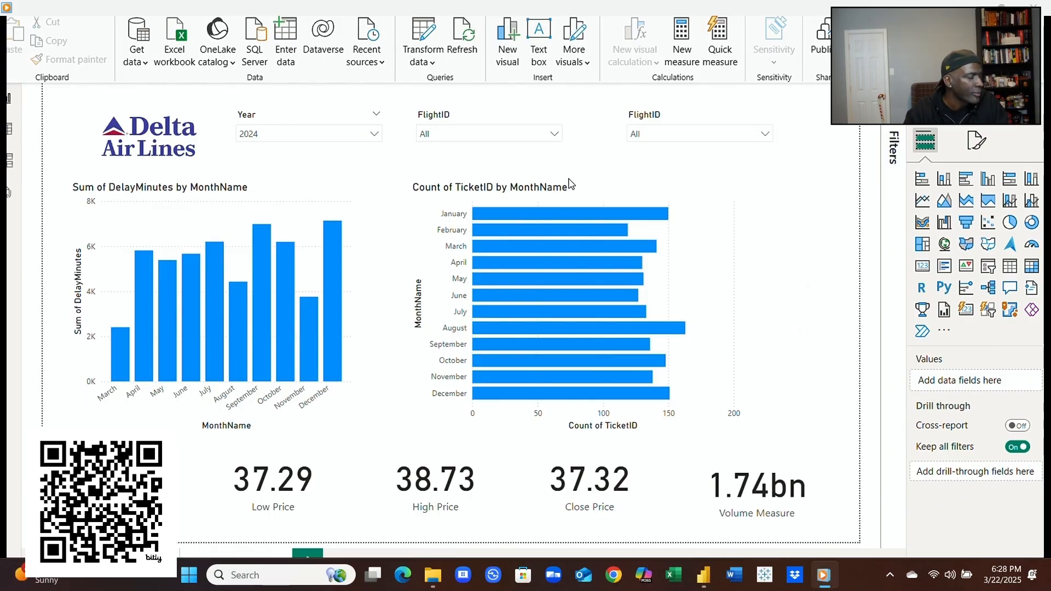
Step: Shorten the ticket count chart to less than half the delay chart's height and move it up to just below the second FlightID slicer
{"action": "left_click", "coordinate": [604, 196]}
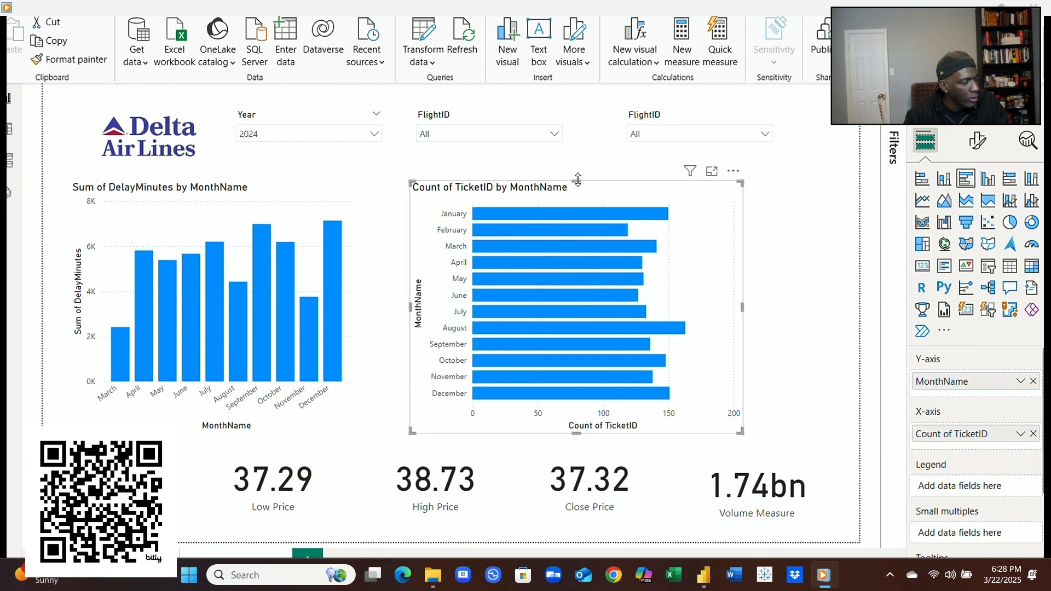
{"action": "left_click_drag", "start_coordinate": [581, 183], "coordinate": [591, 272]}
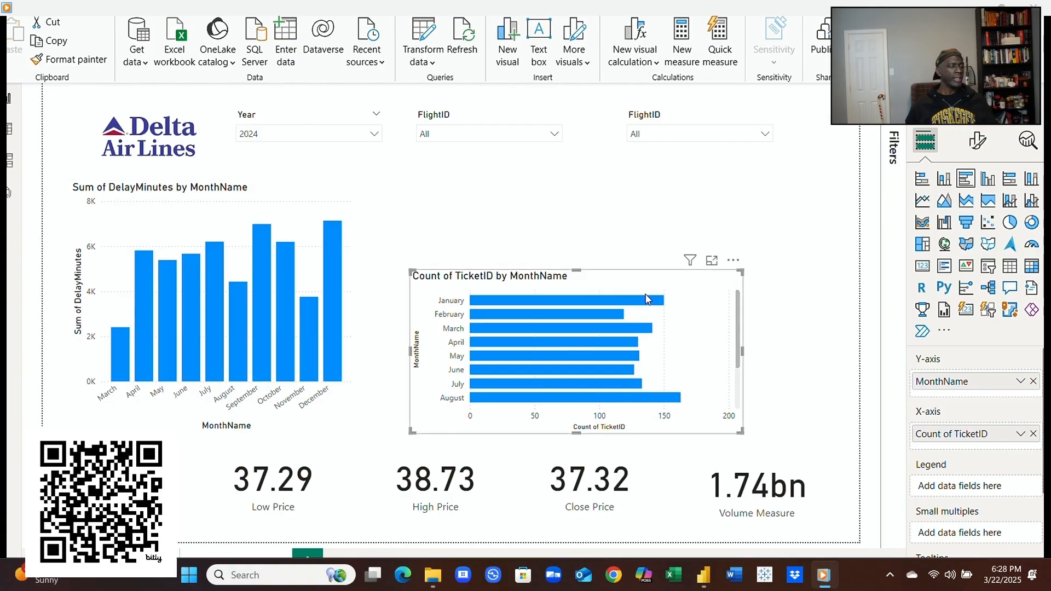
{"action": "left_click", "coordinate": [290, 191]}
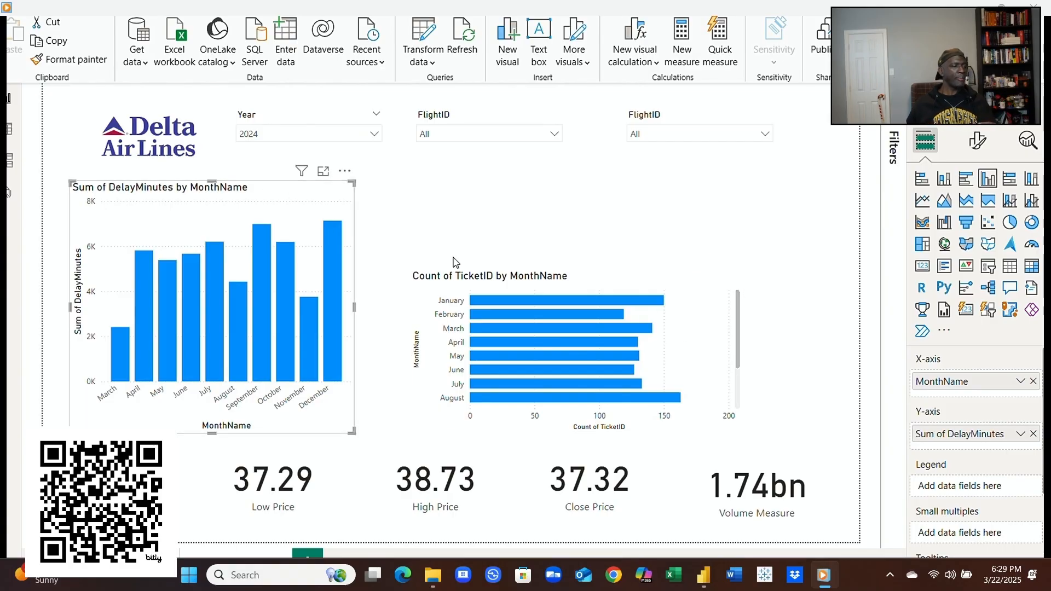
{"action": "left_click", "coordinate": [604, 285]}
{"action": "left_click_drag", "start_coordinate": [604, 284], "coordinate": [689, 165]}
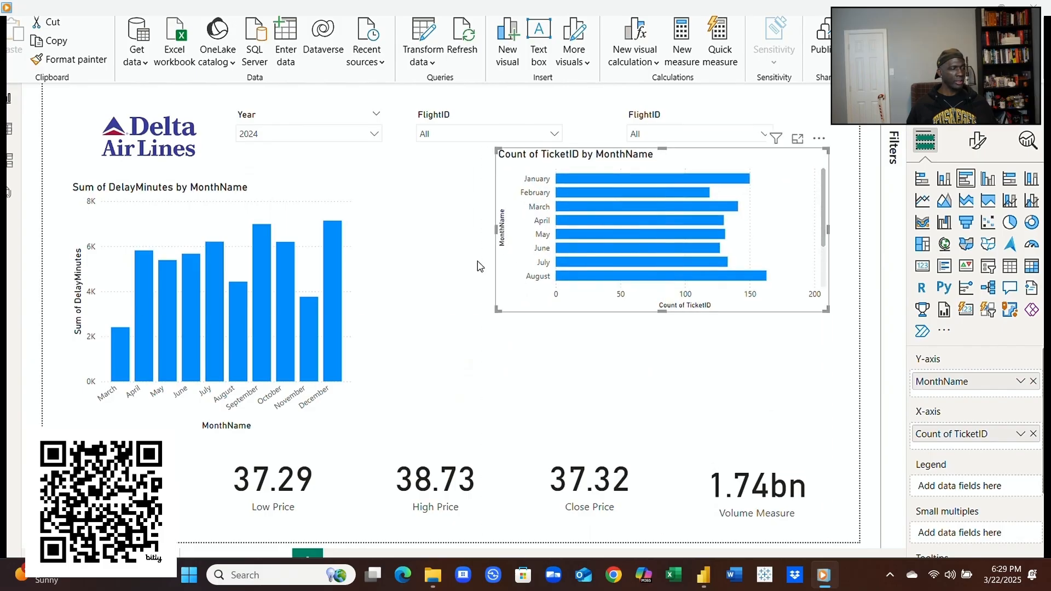
{"action": "left_click_drag", "start_coordinate": [661, 305], "coordinate": [664, 294]}
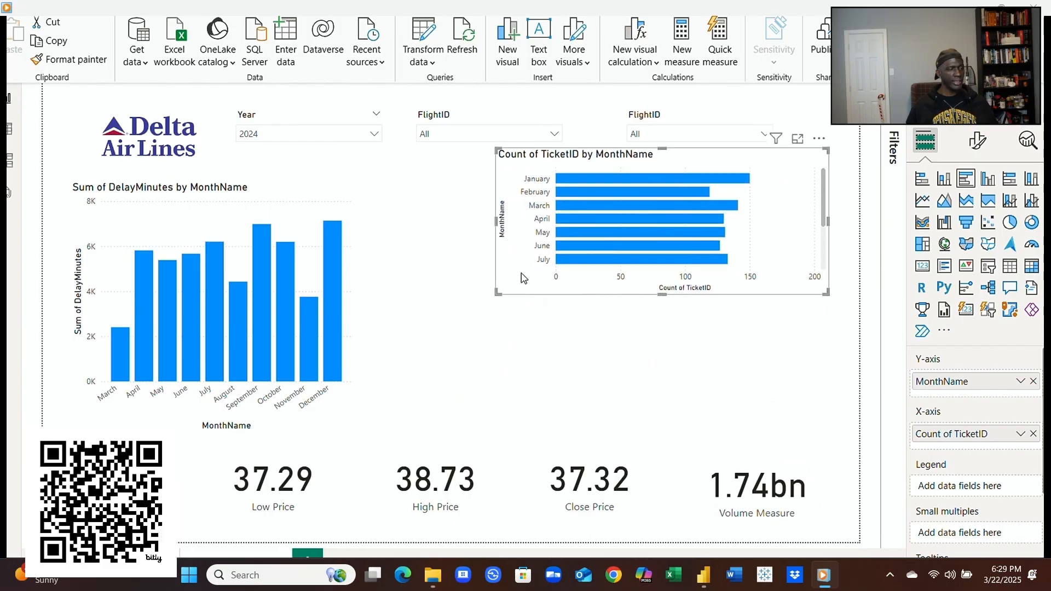
Step: Move the Sum of DelayMinutes chart directly below the ticket count chart and shrink its height to fit above the stock cards
{"action": "left_click", "coordinate": [353, 241]}
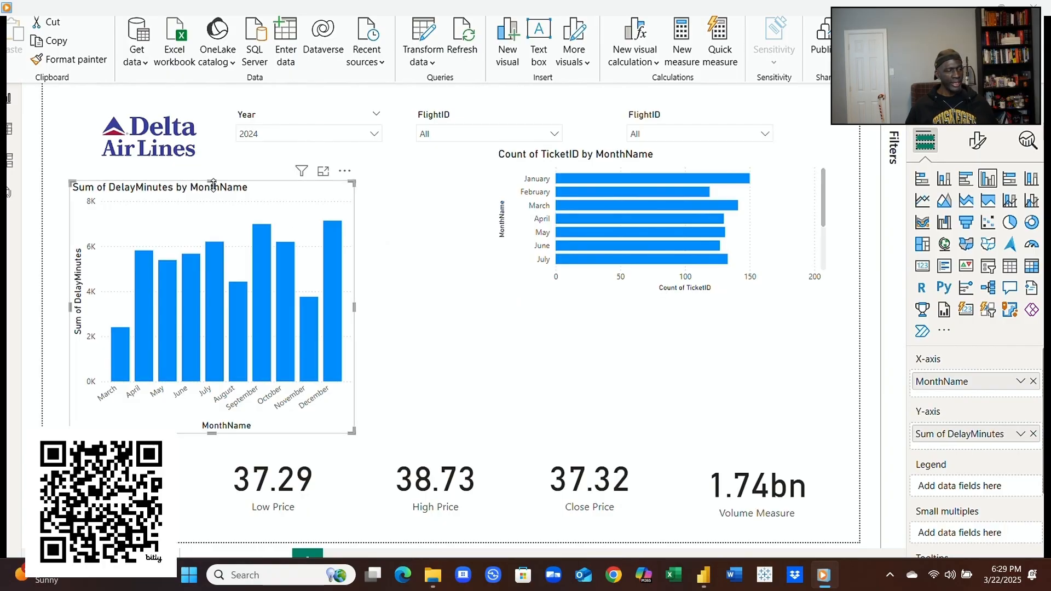
{"action": "left_click_drag", "start_coordinate": [208, 184], "coordinate": [696, 343]}
Step: Insert a line chart in the empty area below the Delta logo and widen it to span under the first FlightID slicer
{"action": "left_click", "coordinate": [284, 285]}
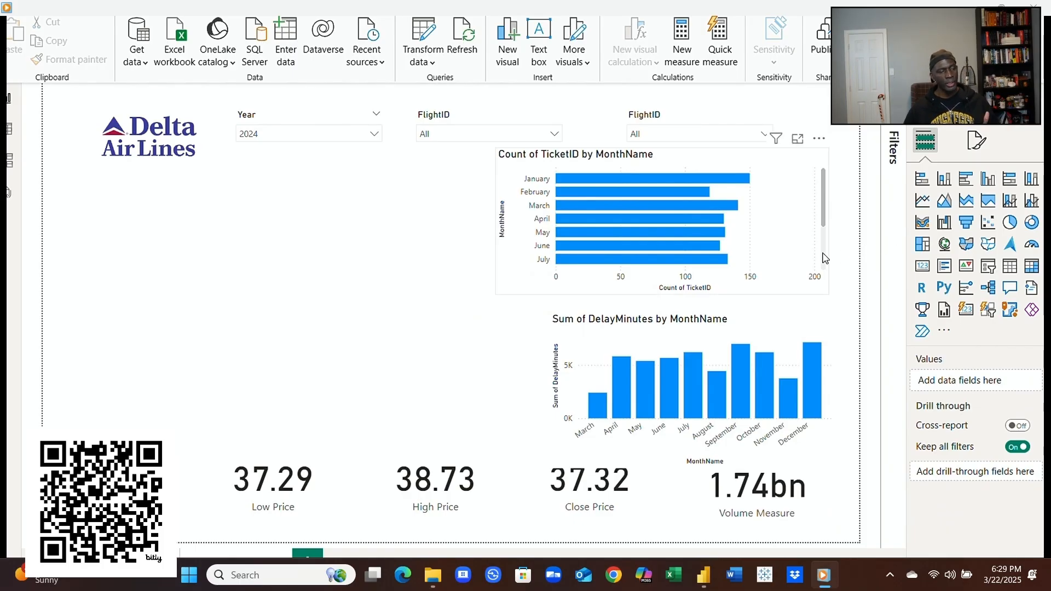
{"action": "left_click", "coordinate": [923, 200]}
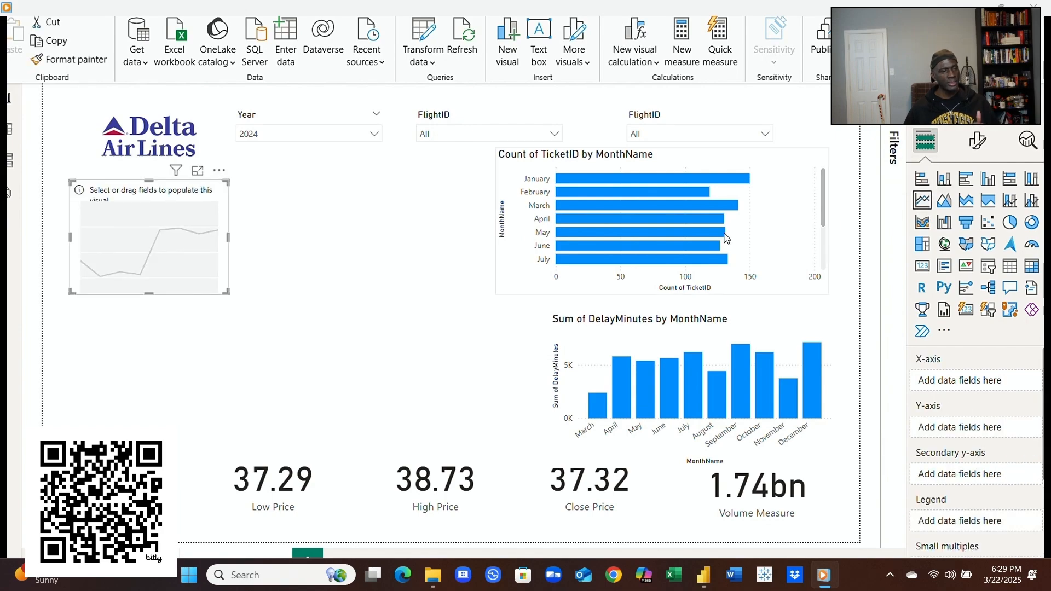
{"action": "left_click_drag", "start_coordinate": [231, 236], "coordinate": [436, 237]}
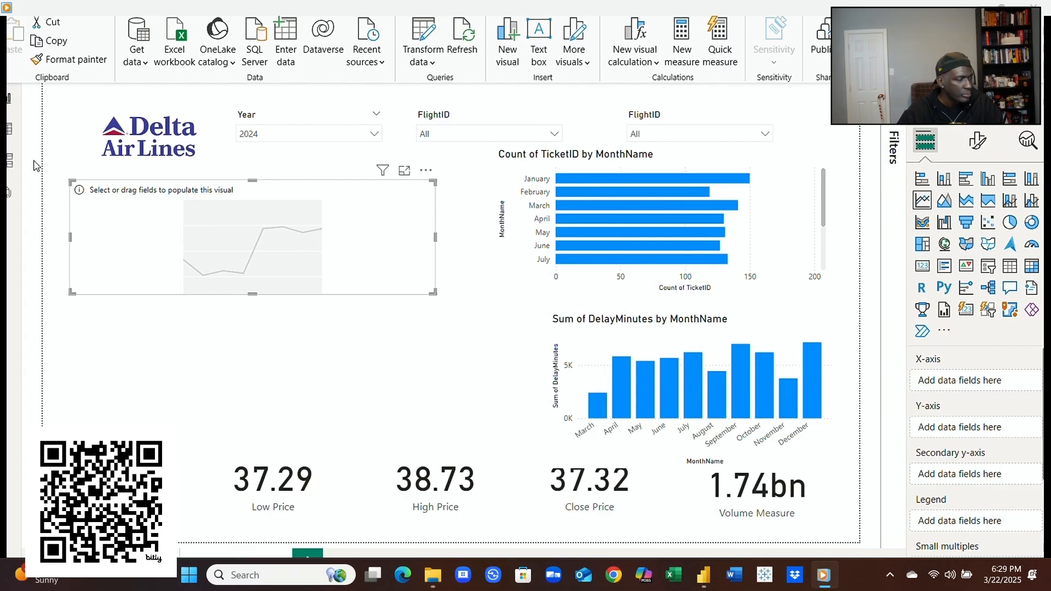
Step: Put TicketTable's DepartureDate on the line chart's X-axis and keep only the Month level of its date hierarchy
{"action": "left_click", "coordinate": [9, 131]}
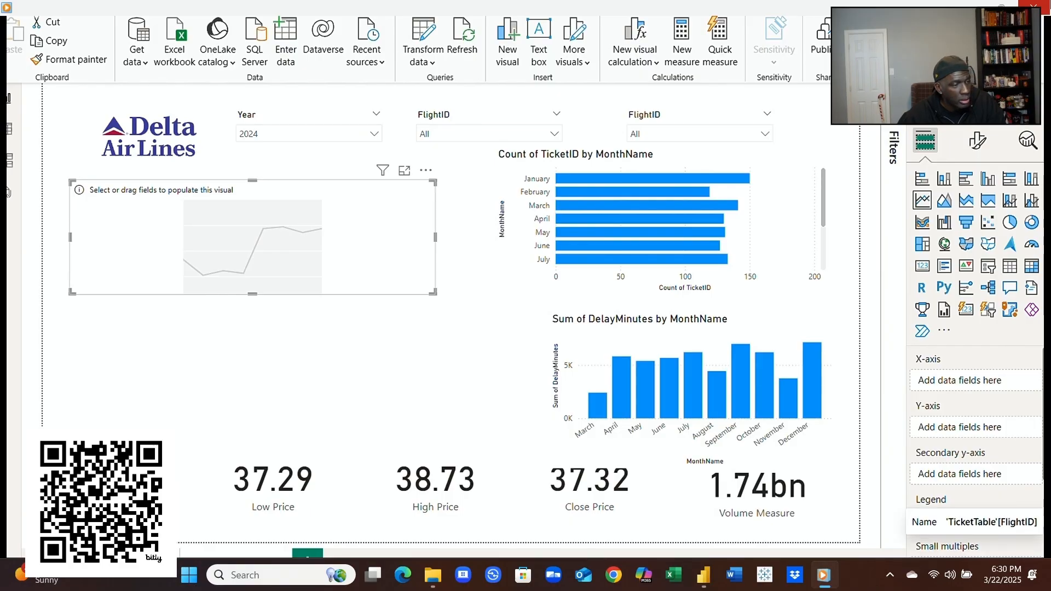
{"action": "left_click_drag", "start_coordinate": [1049, 502], "coordinate": [989, 388]}
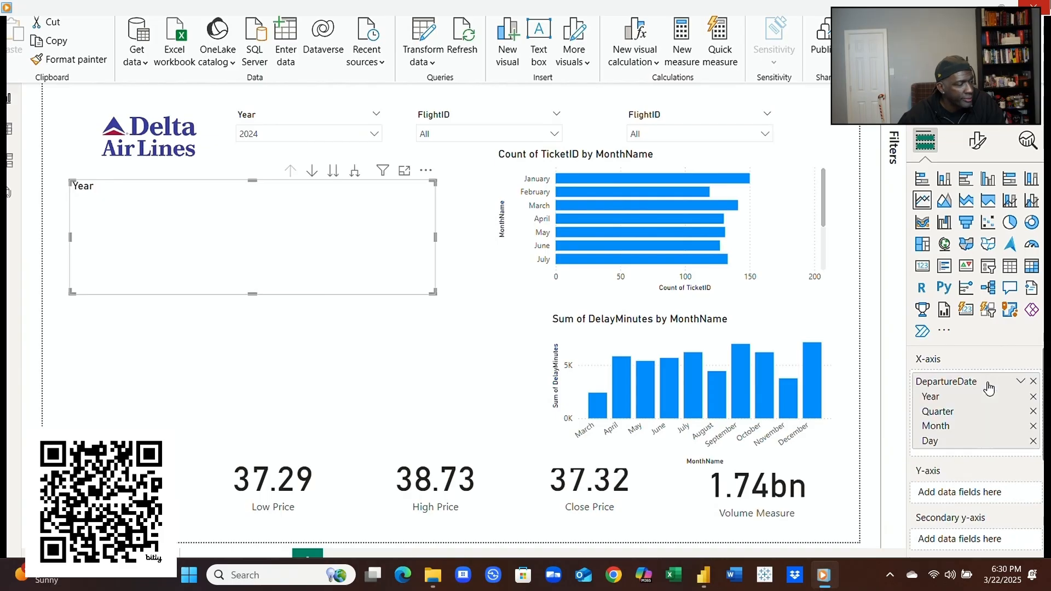
{"action": "left_click", "coordinate": [1033, 397]}
{"action": "left_click", "coordinate": [1033, 398]}
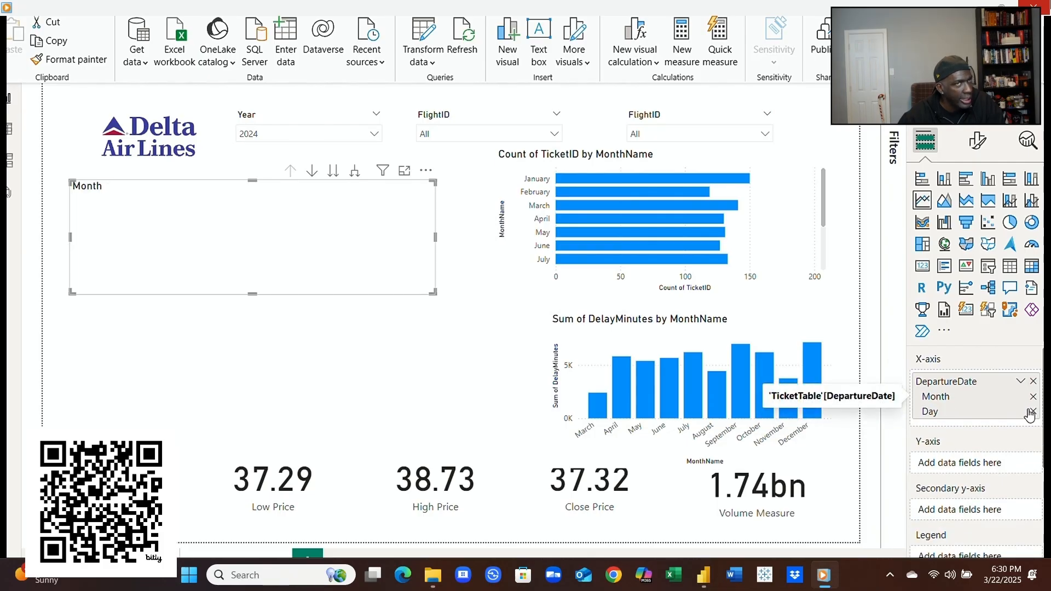
{"action": "left_click", "coordinate": [1033, 412]}
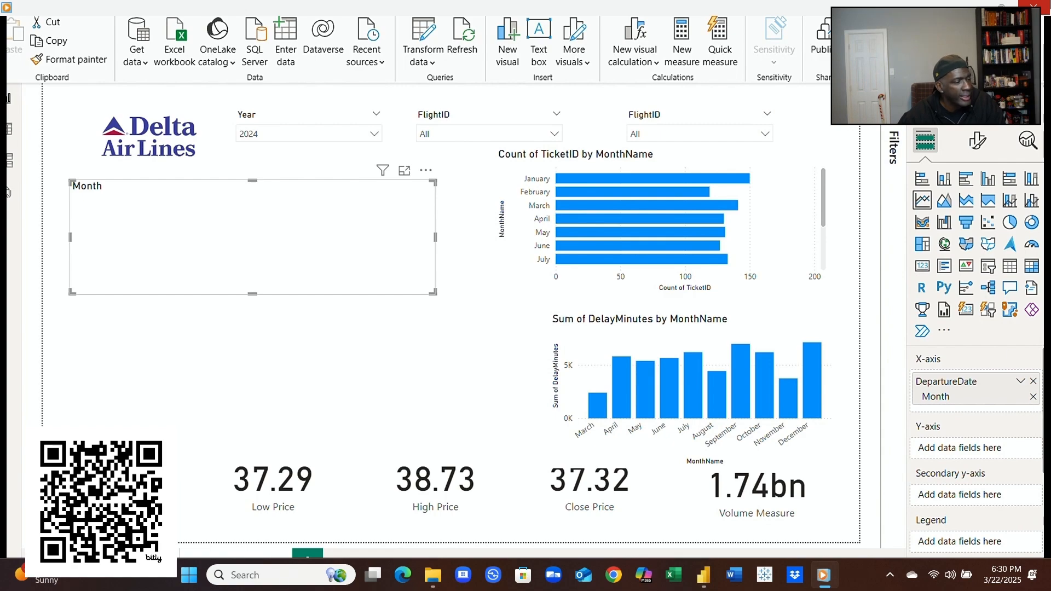
Step: Add the Flights Per Month measure to the line chart's Y-axis and extend the chart down to just above the stock cards
{"action": "left_click_drag", "start_coordinate": [1042, 193], "coordinate": [997, 454]}
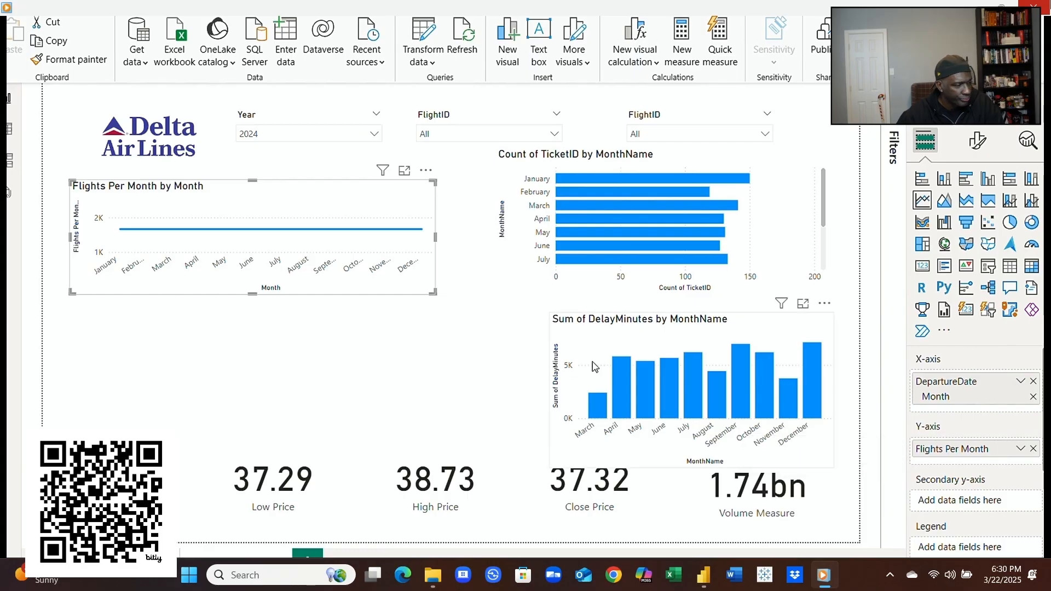
{"action": "left_click_drag", "start_coordinate": [251, 293], "coordinate": [246, 415]}
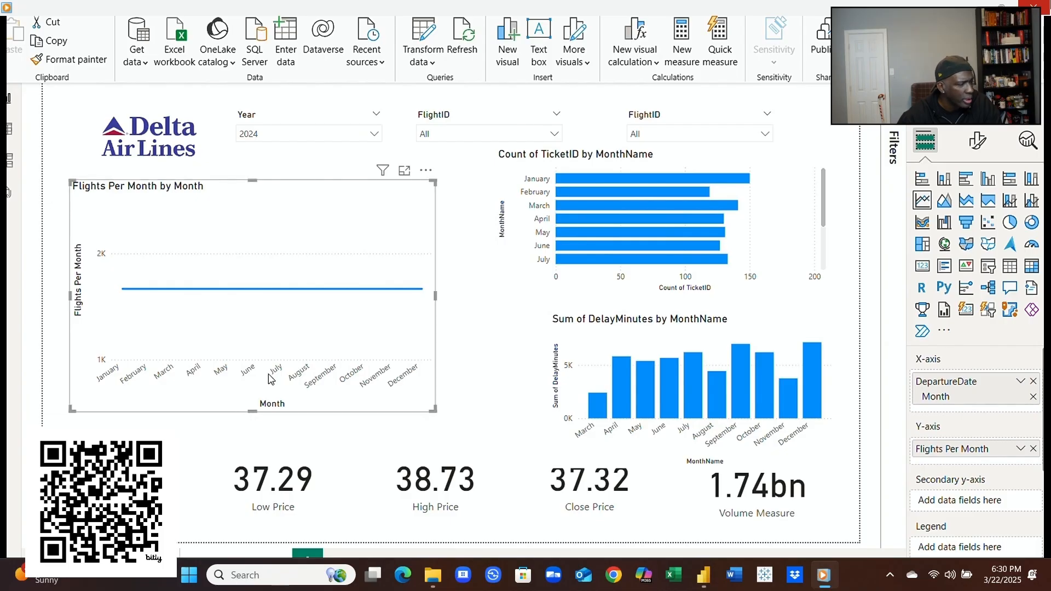
Step: Filter the report to 2025 with the Year slicer
{"action": "left_click", "coordinate": [374, 134]}
{"action": "left_click", "coordinate": [246, 208]}
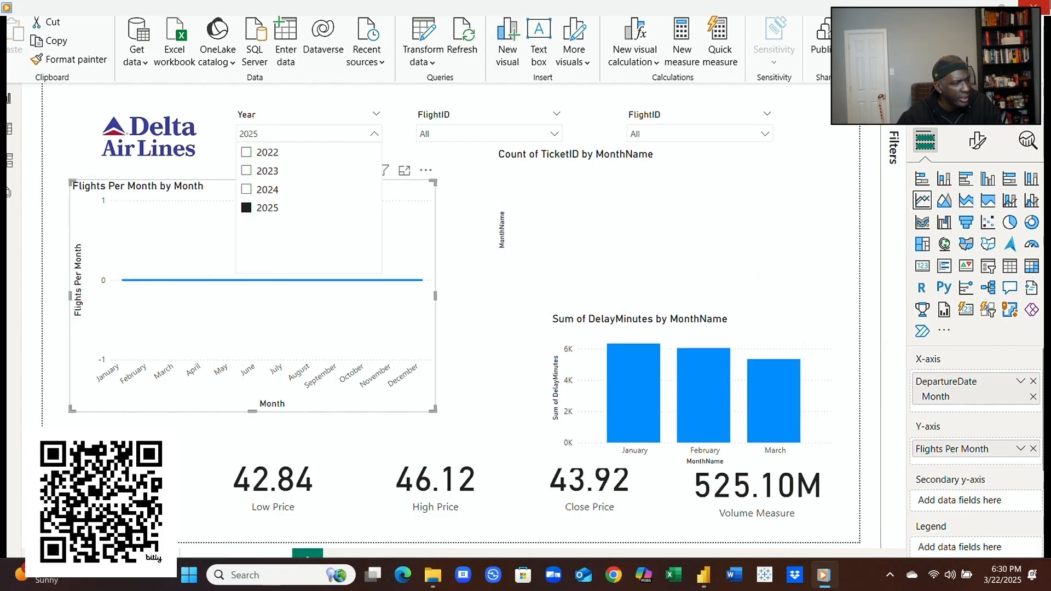
Step: Rewrite the Flights Per Month measure to replace ALLSELECTED(TicketTable) with USERELATIONSHIP(TicketTable[FlightID], FlightTable[FlightID]), and return to the report
{"action": "left_click", "coordinate": [9, 130]}
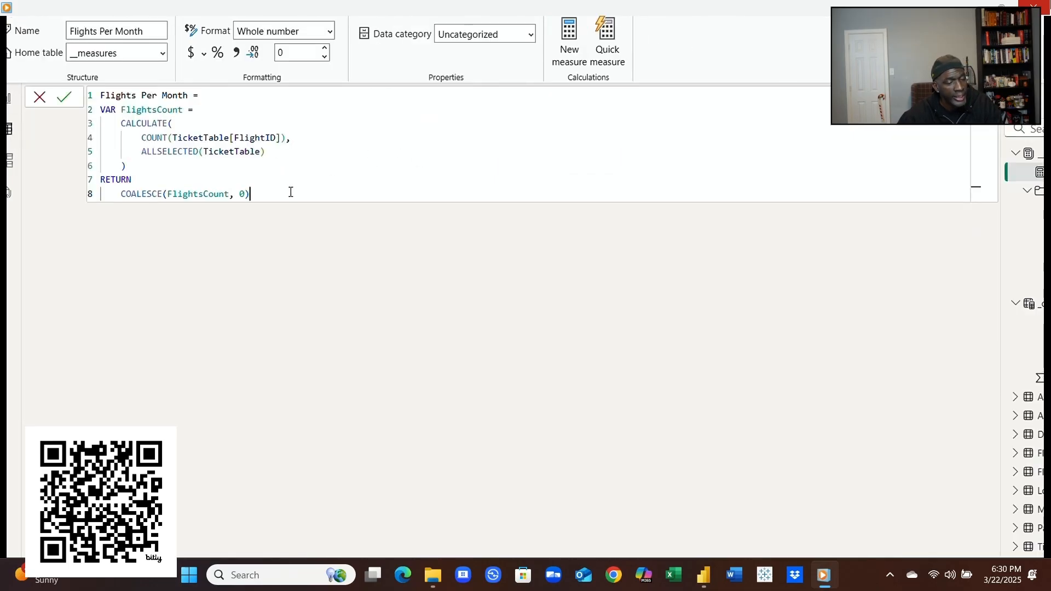
{"action": "left_click_drag", "start_coordinate": [289, 192], "coordinate": [77, 104]}
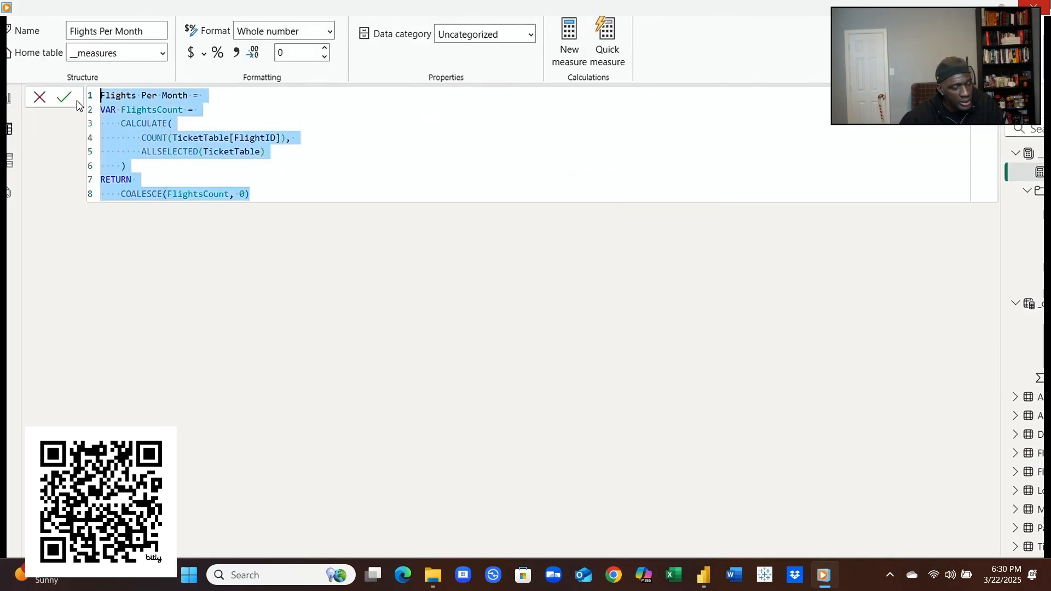
{"action": "type", "text": "Flights Per Month = VAR FlightsCount =     CALCULATE(         COUNT(TicketTable[FlightID]),         USERELATIONSHIP(TicketTable[FlightID], FlightTable[FlightID])     ) RETURN     COALESCE(FlightsCount, 0)"}
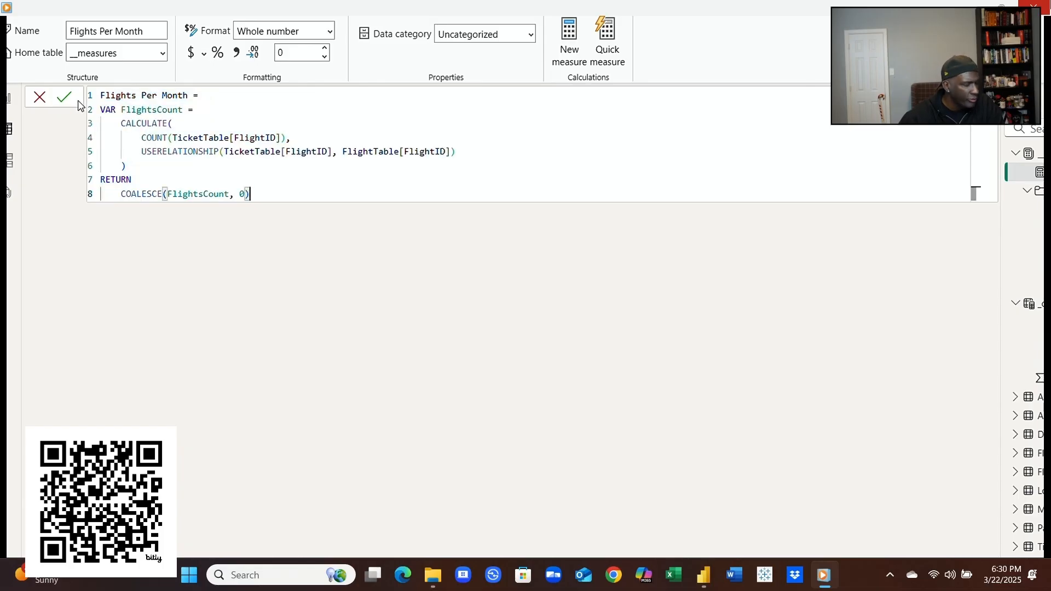
{"action": "left_click", "coordinate": [77, 104]}
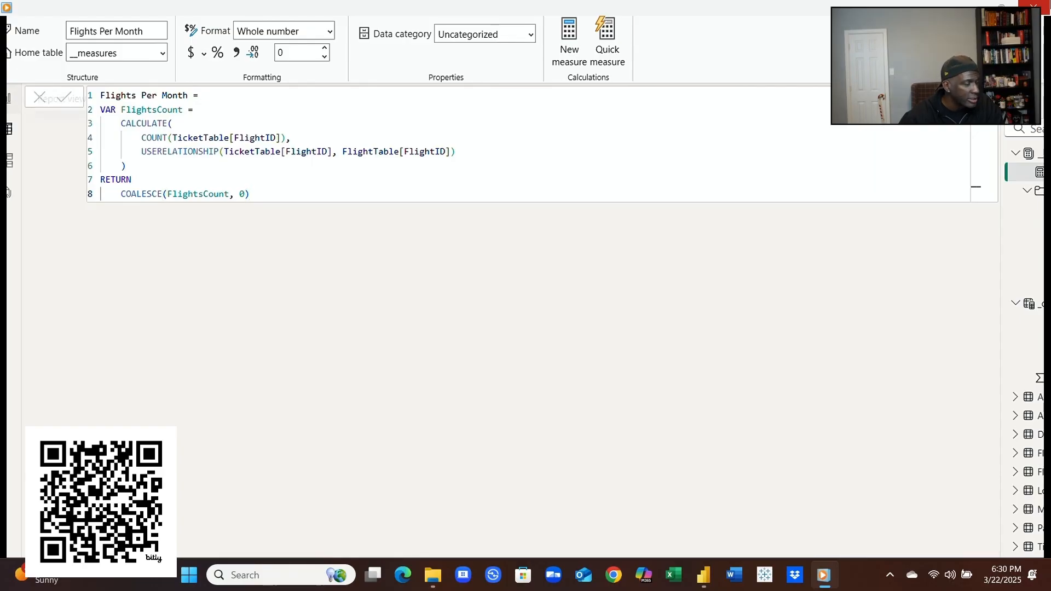
{"action": "left_click", "coordinate": [8, 101]}
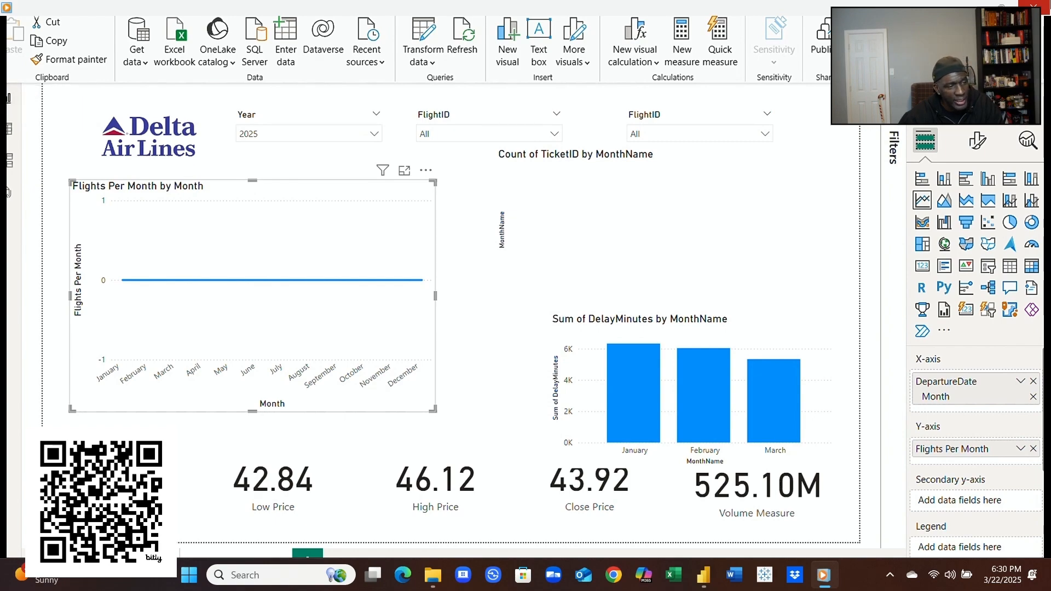
Step: Replace Flights Per Month on the line chart's Y-axis with the count of TicketTable's FlightID
{"action": "mouse_move", "coordinate": [342, 333]}
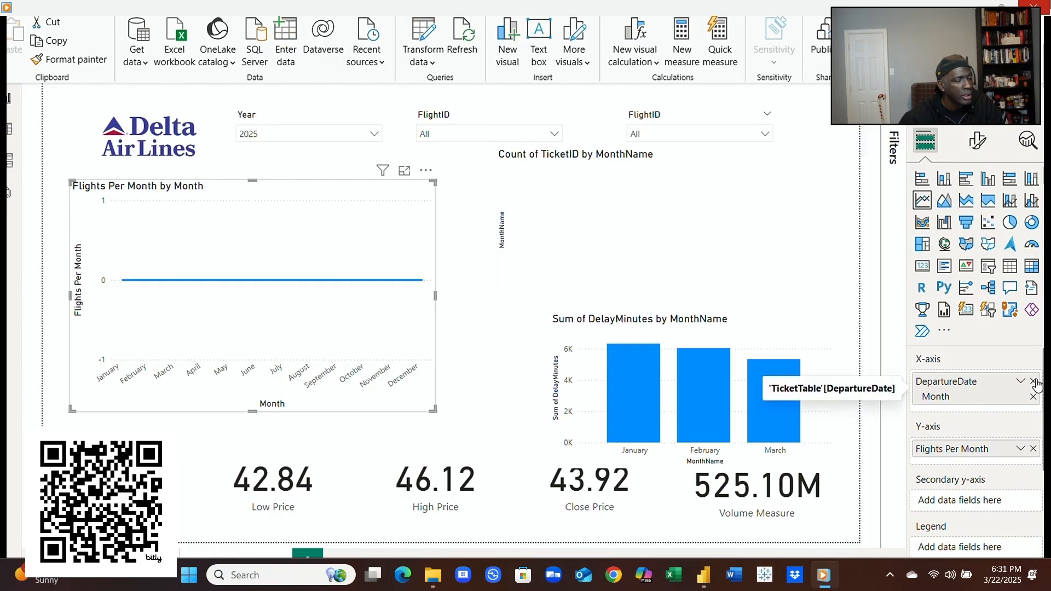
{"action": "left_click", "coordinate": [1033, 449]}
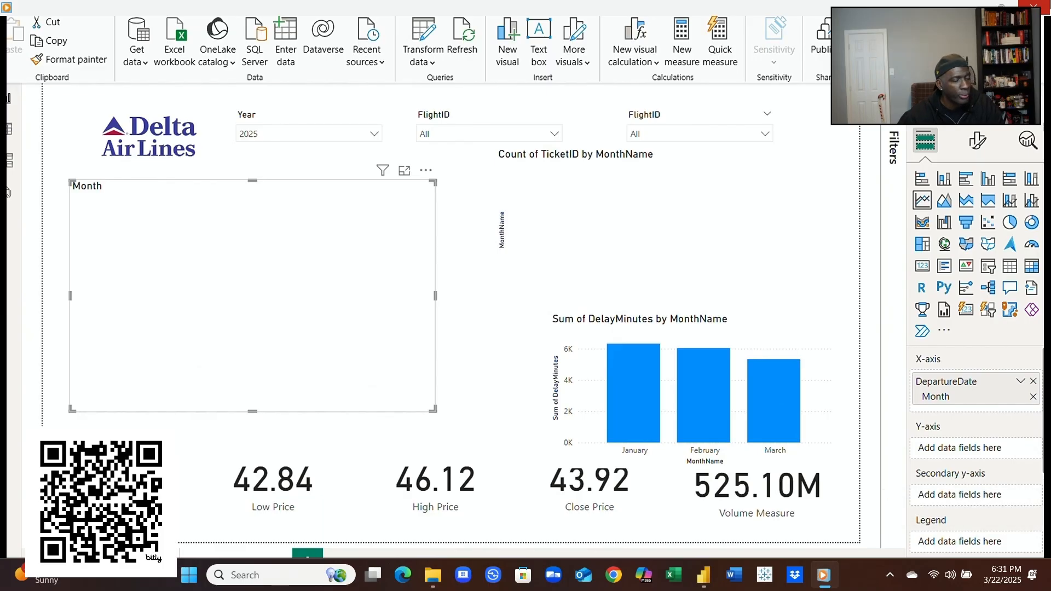
{"action": "left_click_drag", "start_coordinate": [1043, 471], "coordinate": [1004, 453]}
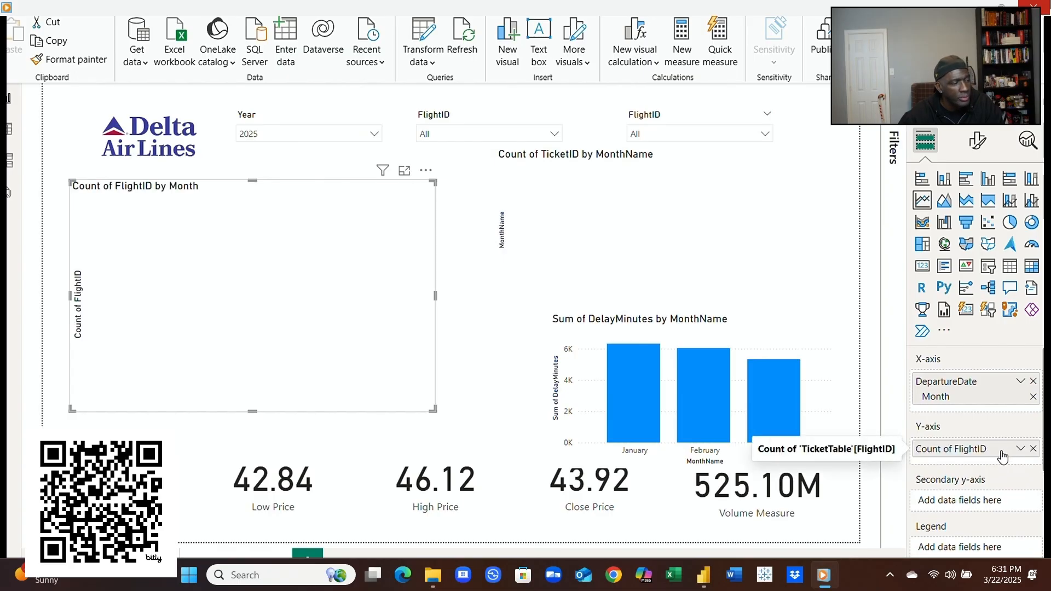
Step: Filter the report to 2024 with the Year slicer and deselect the line chart
{"action": "left_click", "coordinate": [369, 135]}
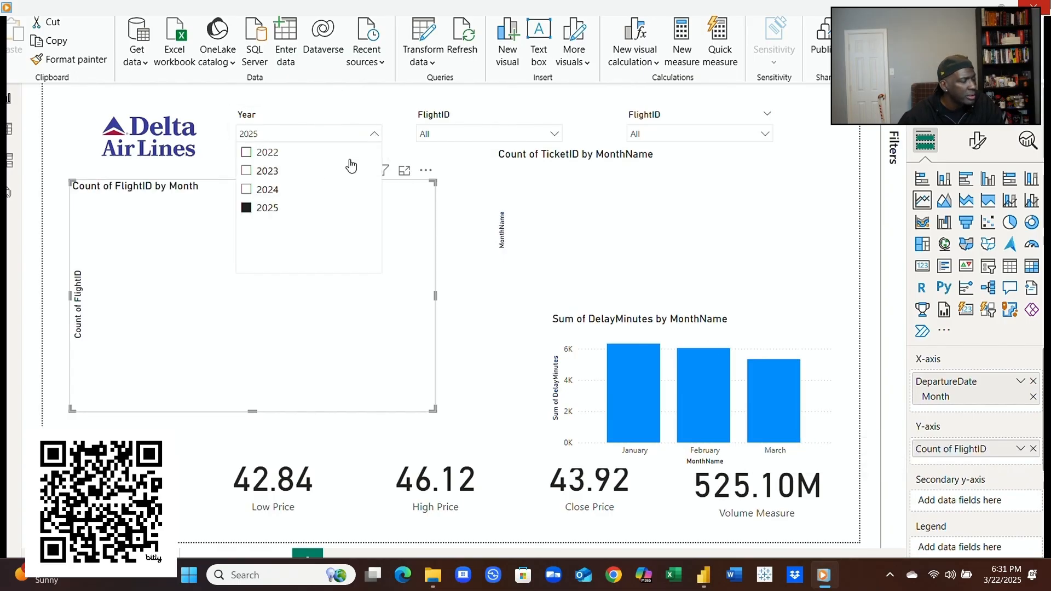
{"action": "left_click", "coordinate": [268, 191]}
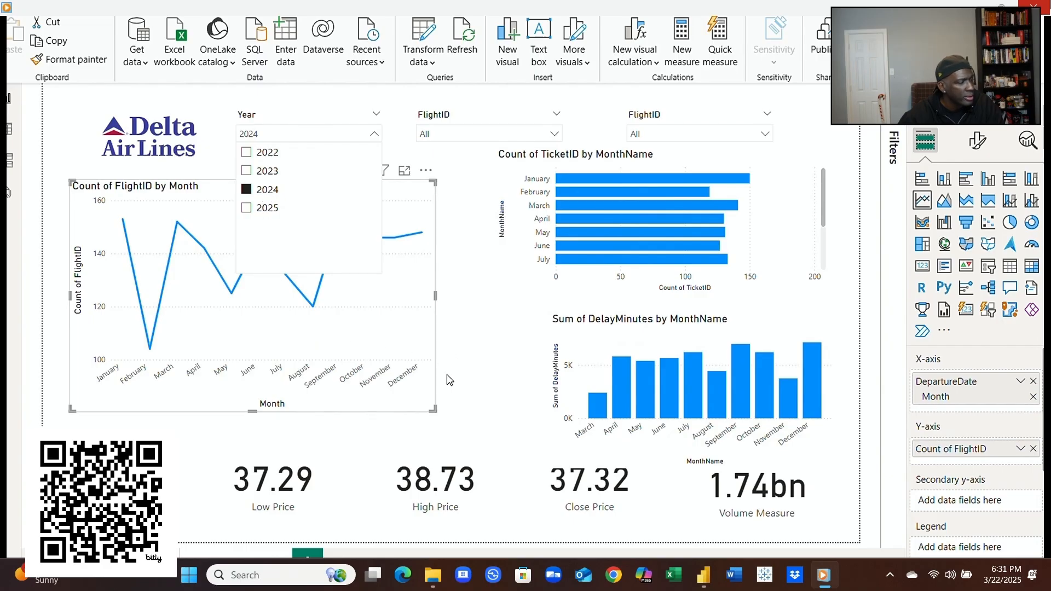
{"action": "left_click", "coordinate": [452, 391]}
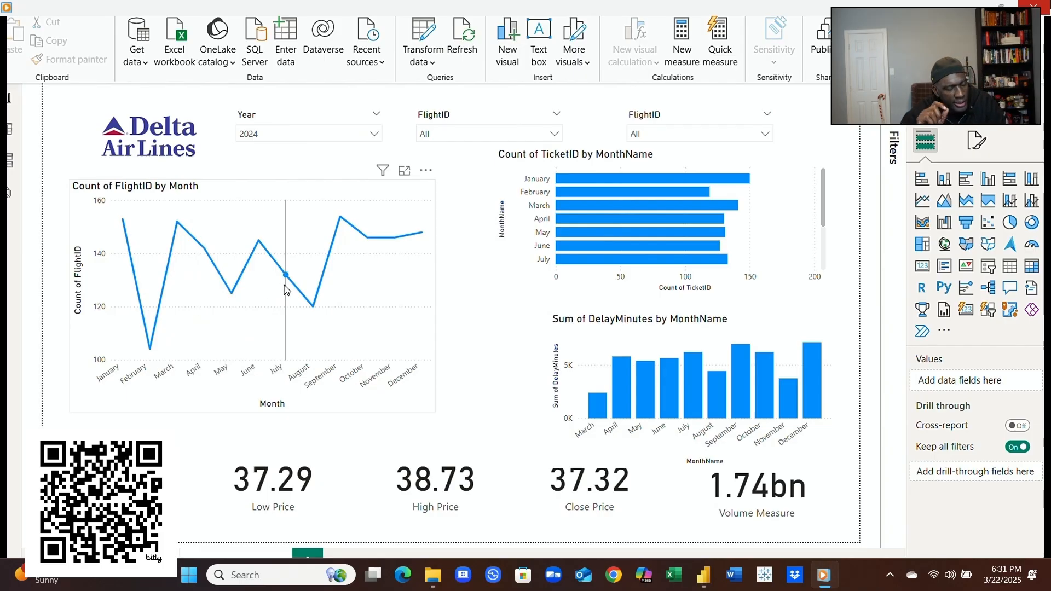
Step: Change the Count of FlightID by Month line chart to a line and clustered column chart
{"action": "mouse_move", "coordinate": [302, 299]}
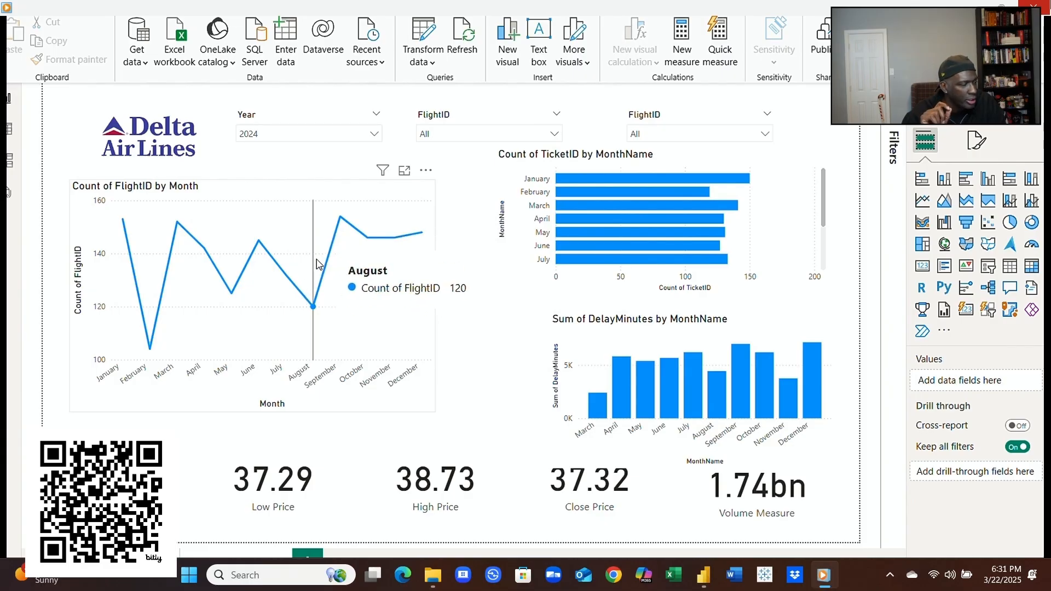
{"action": "mouse_move", "coordinate": [340, 237]}
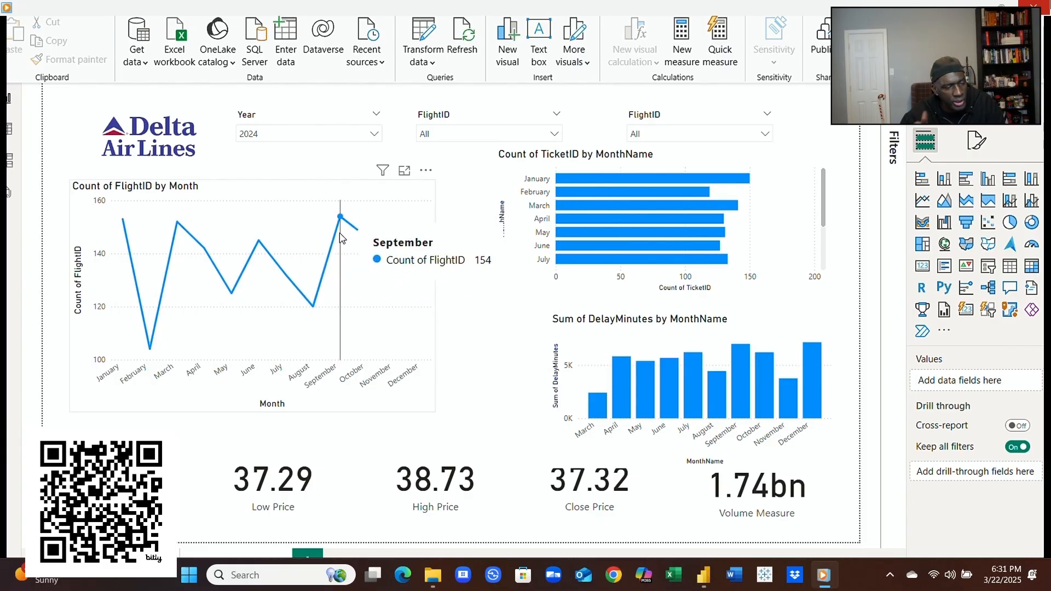
{"action": "mouse_move", "coordinate": [376, 253]}
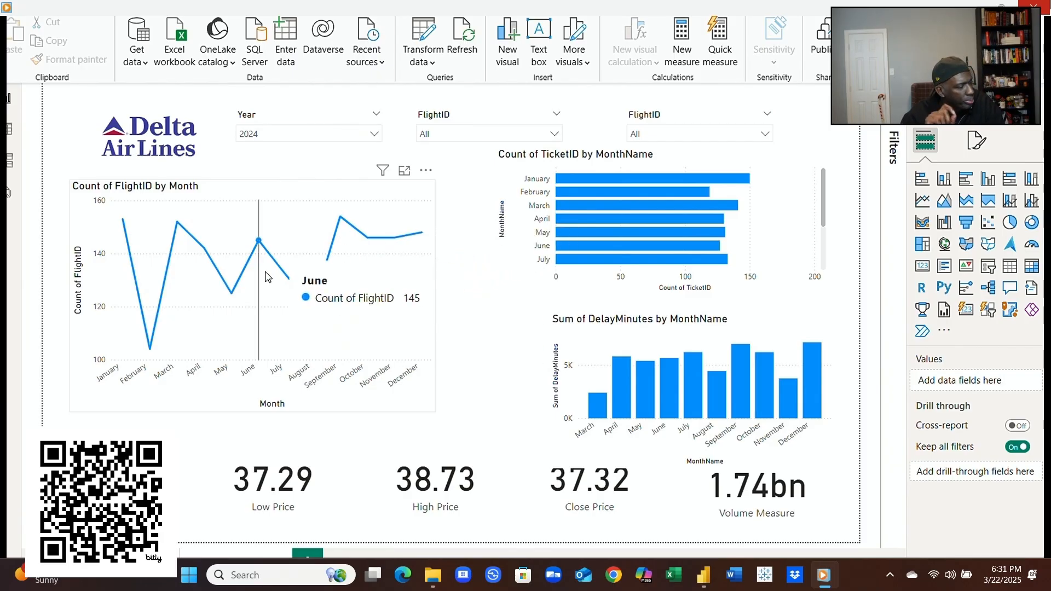
{"action": "mouse_move", "coordinate": [233, 282]}
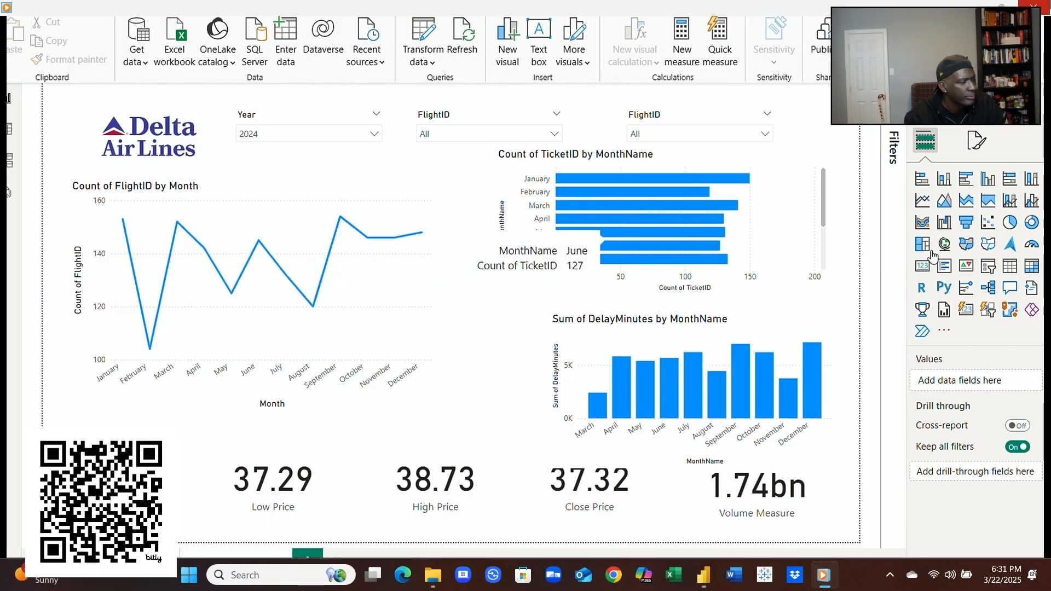
{"action": "left_click", "coordinate": [1029, 202]}
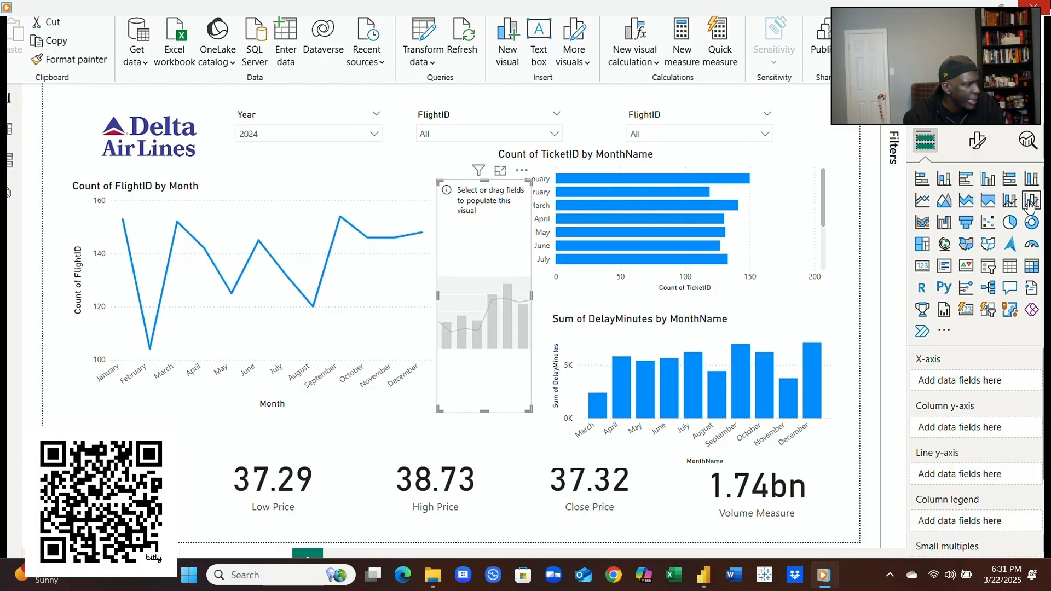
{"action": "left_click", "coordinate": [326, 243]}
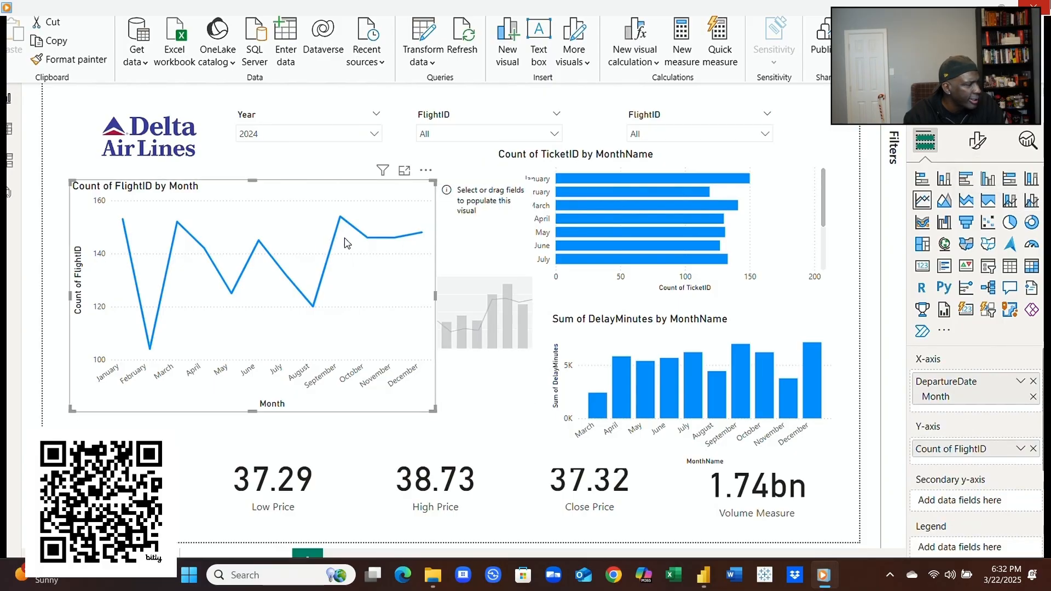
{"action": "left_click", "coordinate": [1031, 203]}
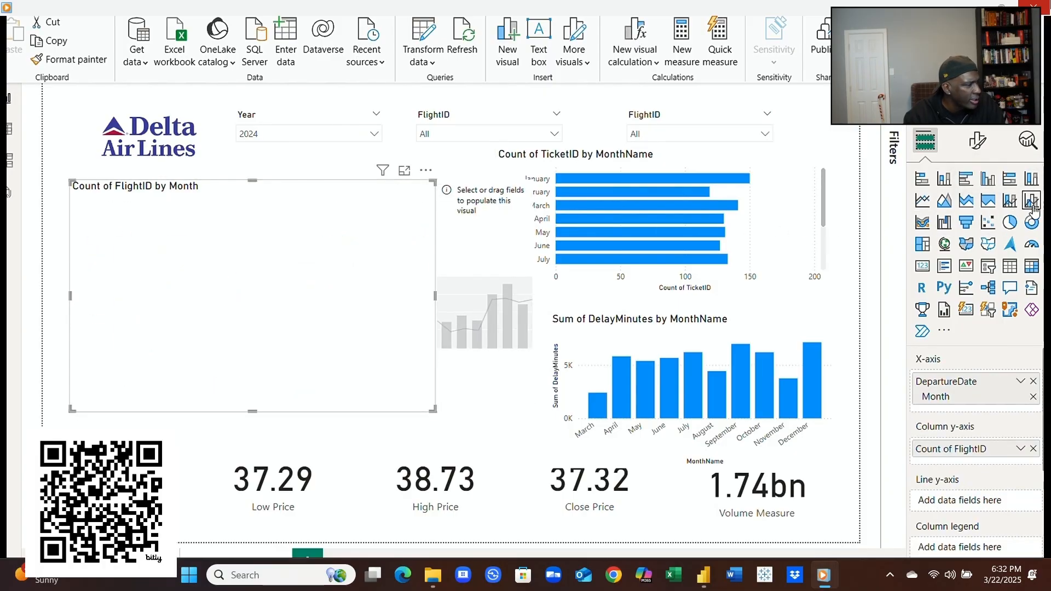
Step: Remove the empty combo chart between the FlightID and TicketID charts
{"action": "left_click", "coordinate": [482, 238]}
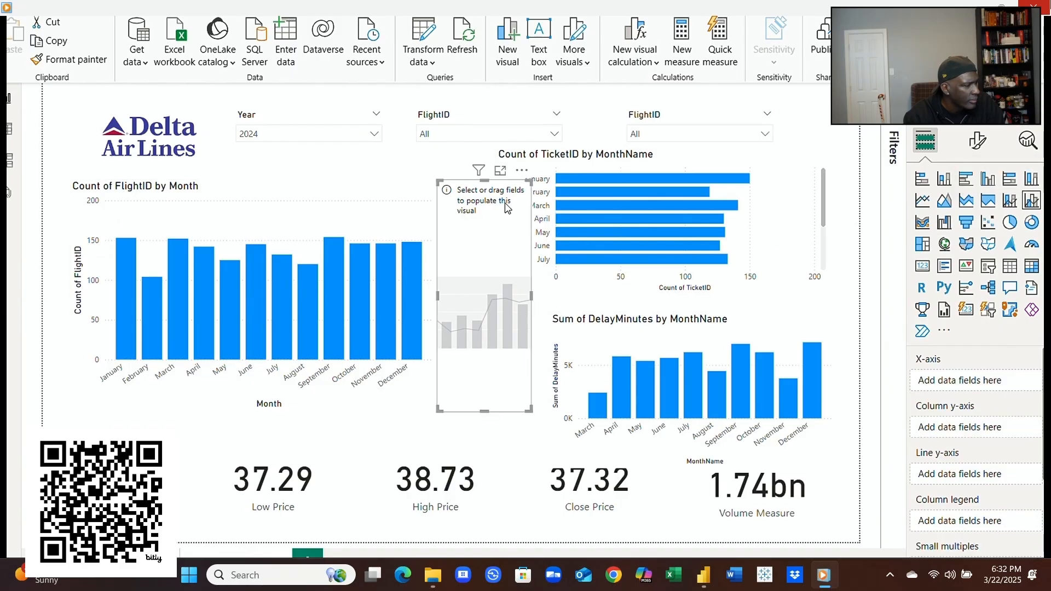
{"action": "left_click", "coordinate": [521, 170]}
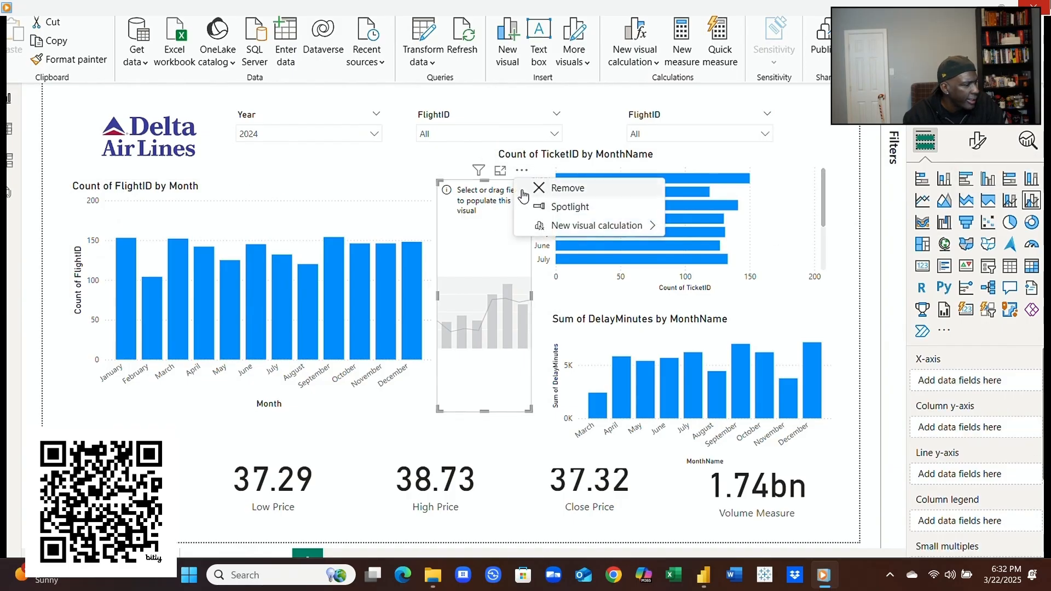
{"action": "left_click", "coordinate": [553, 188]}
Step: Try plotting a Count of FlightID on the line y-axis of the flights-by-month combo chart
{"action": "left_click", "coordinate": [396, 231]}
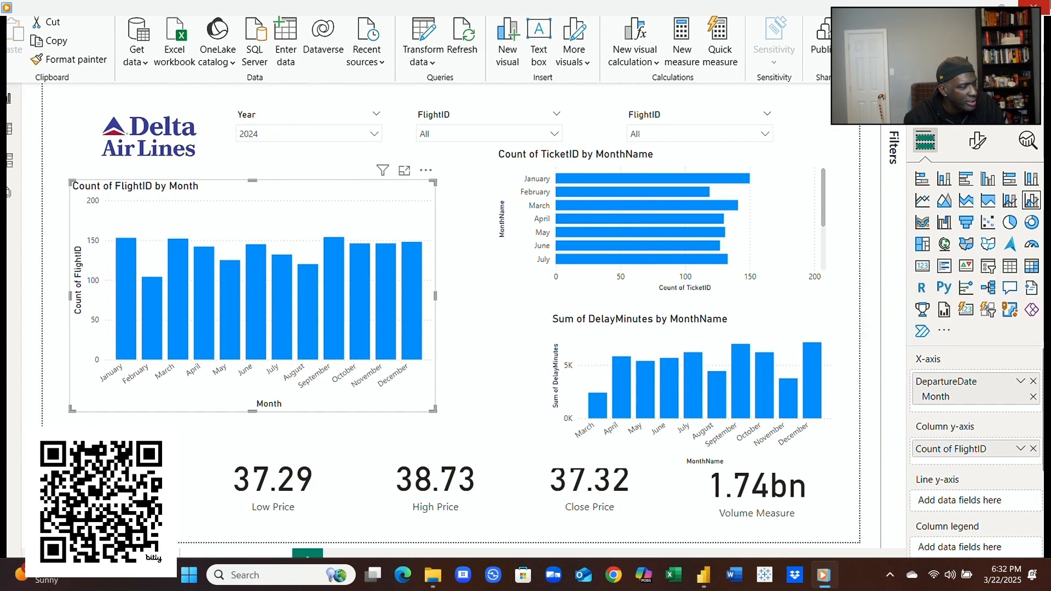
{"action": "left_click_drag", "start_coordinate": [1021, 388], "coordinate": [993, 501]}
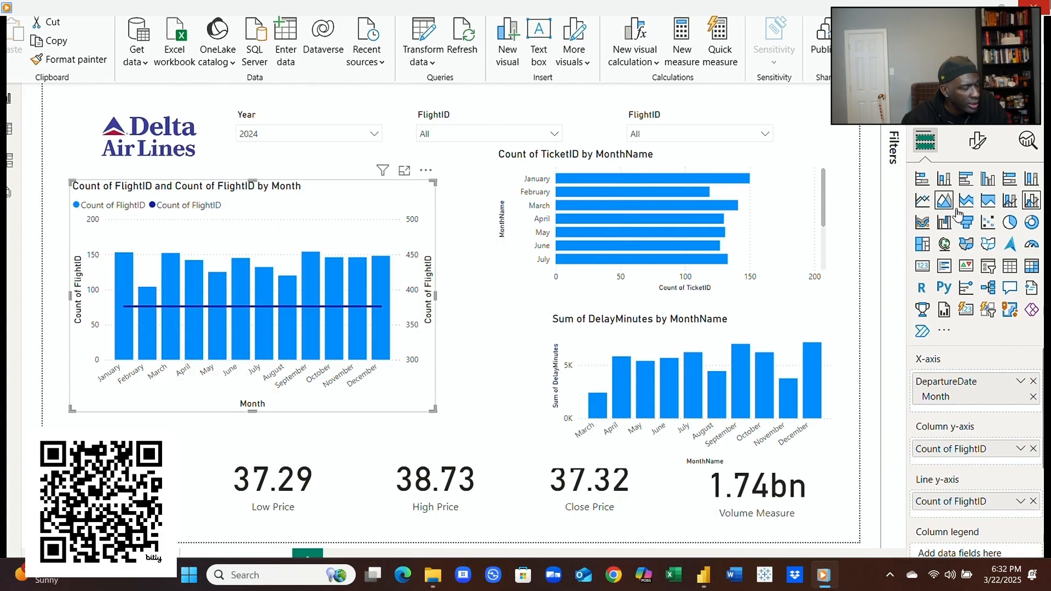
Step: Make the flights-by-month visual a clustered column chart with a single Count of FlightID value, and shrink it in both dimensions
{"action": "left_click", "coordinate": [986, 181]}
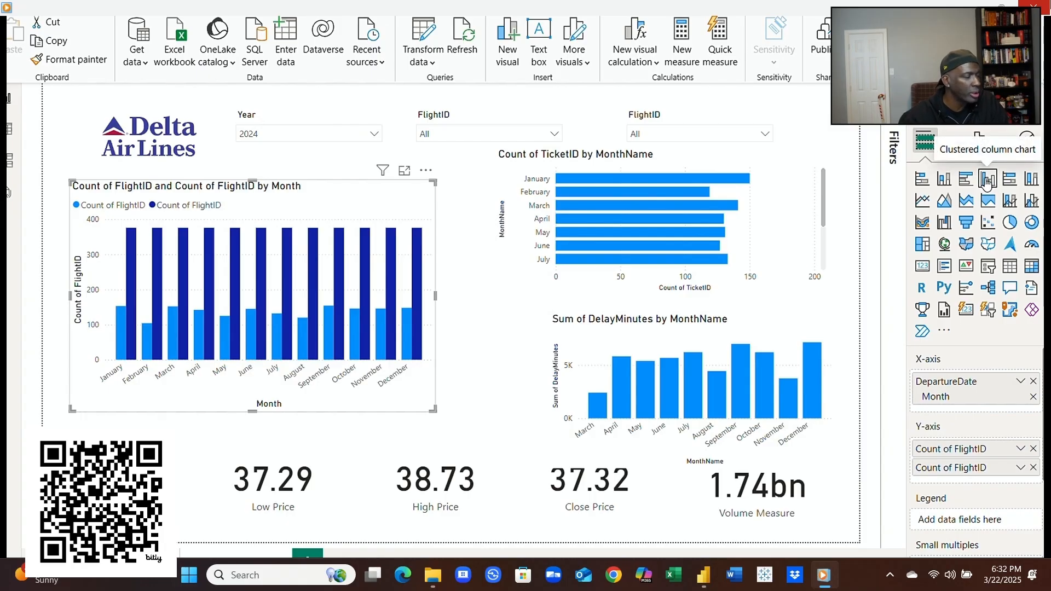
{"action": "left_click", "coordinate": [1033, 468]}
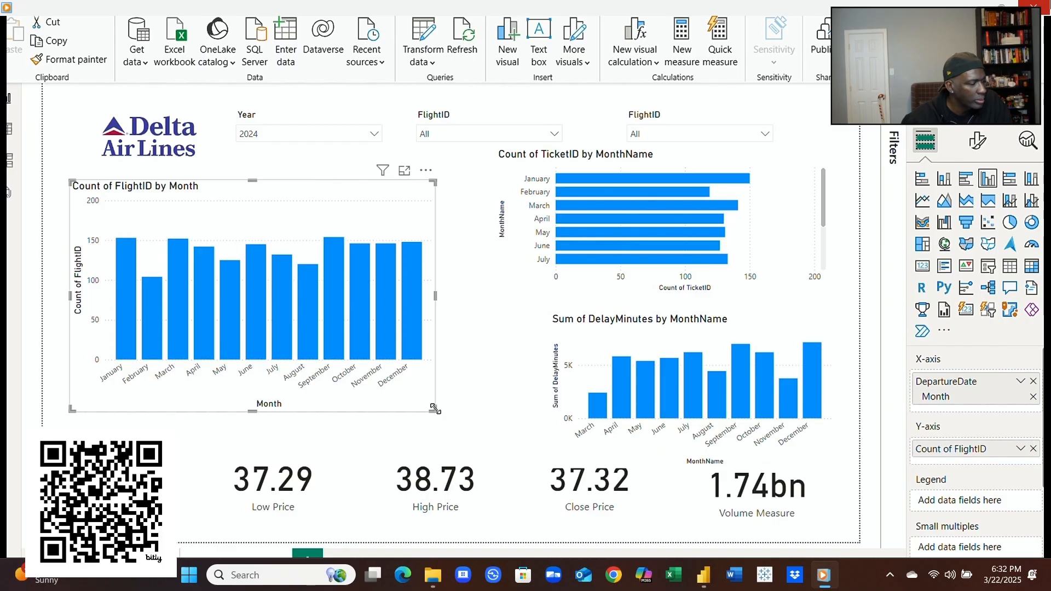
{"action": "left_click_drag", "start_coordinate": [432, 404], "coordinate": [359, 312]}
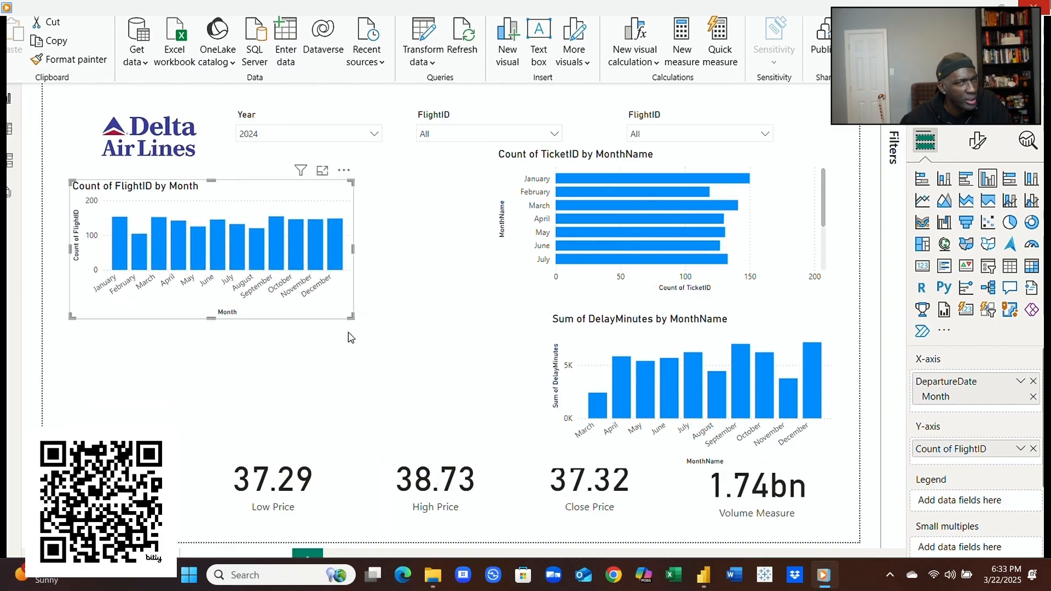
{"action": "left_click", "coordinate": [335, 371]}
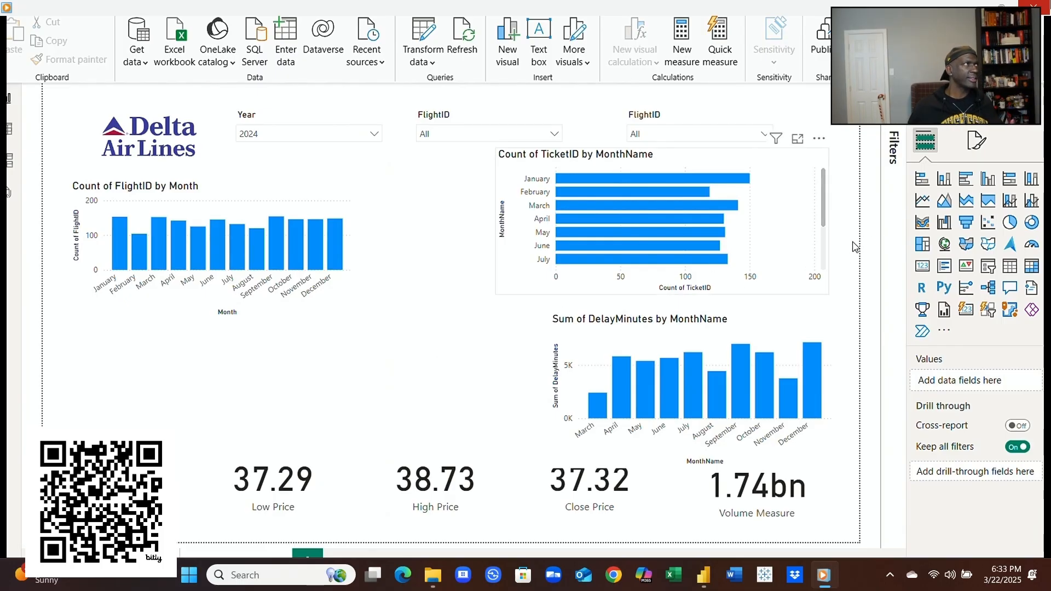
Step: Add a line chart below the FlightID column chart with Sum of DelayMinutes on its y-axis
{"action": "left_click", "coordinate": [921, 202]}
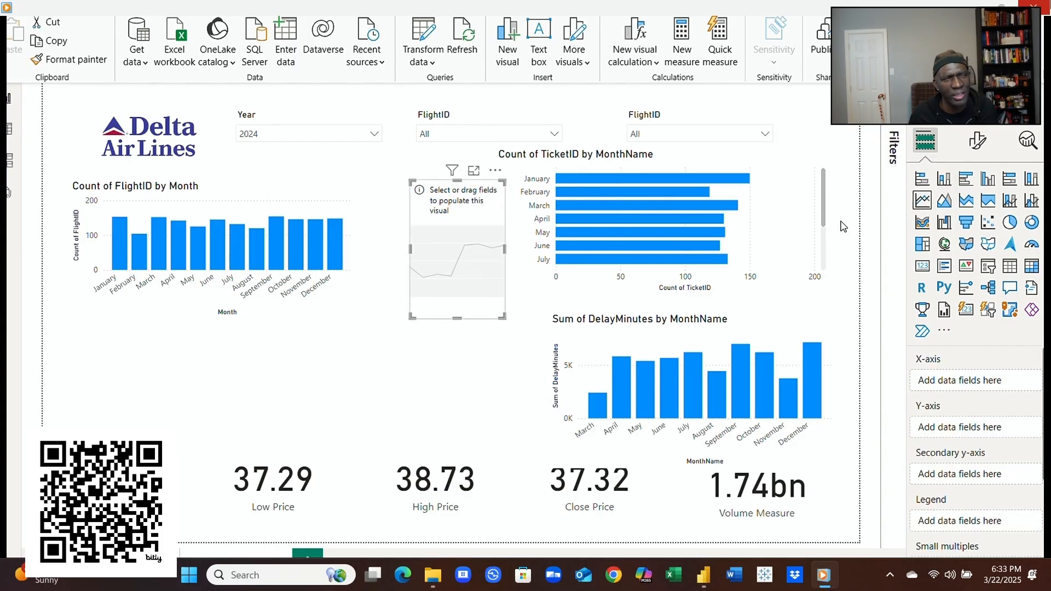
{"action": "left_click_drag", "start_coordinate": [476, 254], "coordinate": [466, 402]}
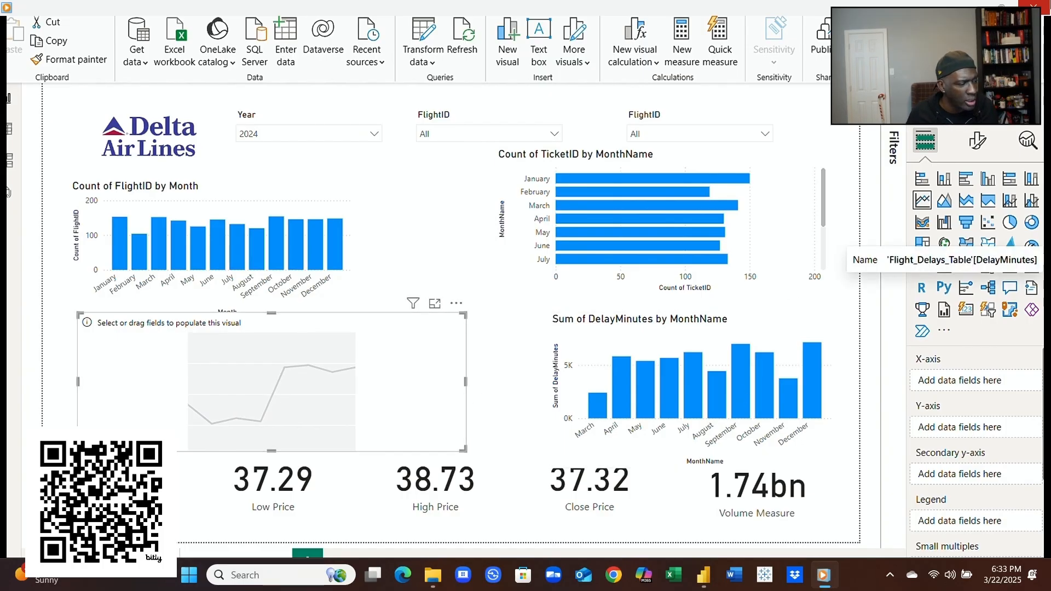
{"action": "left_click_drag", "start_coordinate": [1042, 260], "coordinate": [1010, 433]}
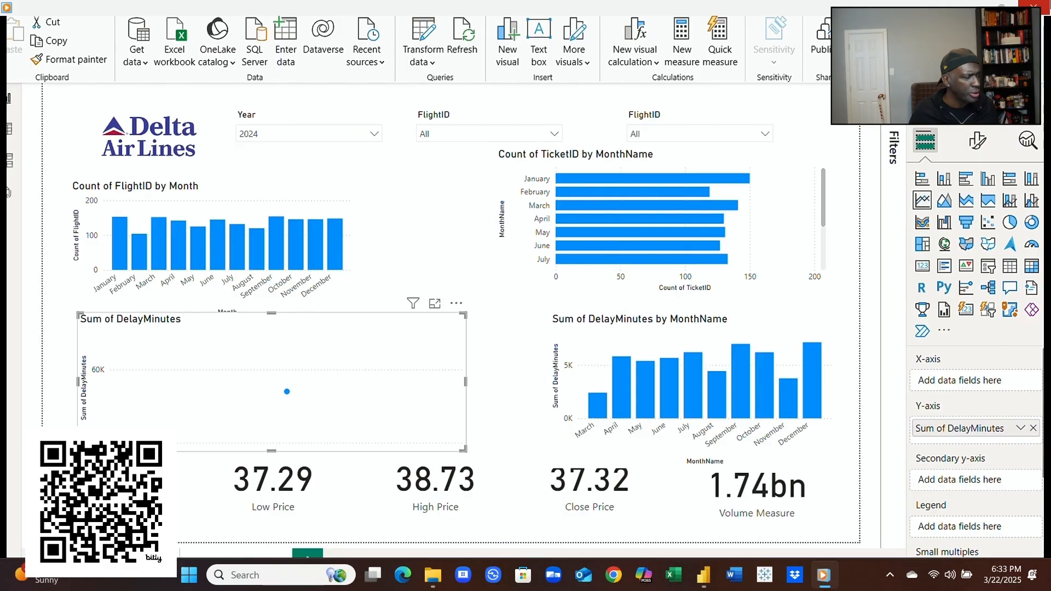
Step: Try the Date field as the x-axis of the DelayMinutes line chart
{"action": "left_click_drag", "start_coordinate": [1023, 306], "coordinate": [992, 383]}
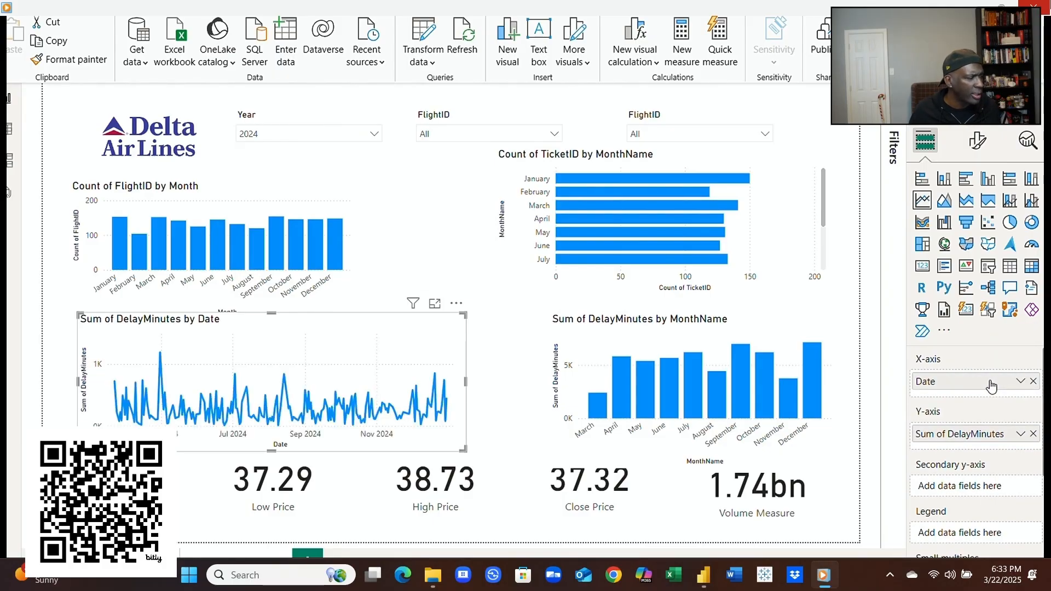
{"action": "left_click", "coordinate": [1021, 382]}
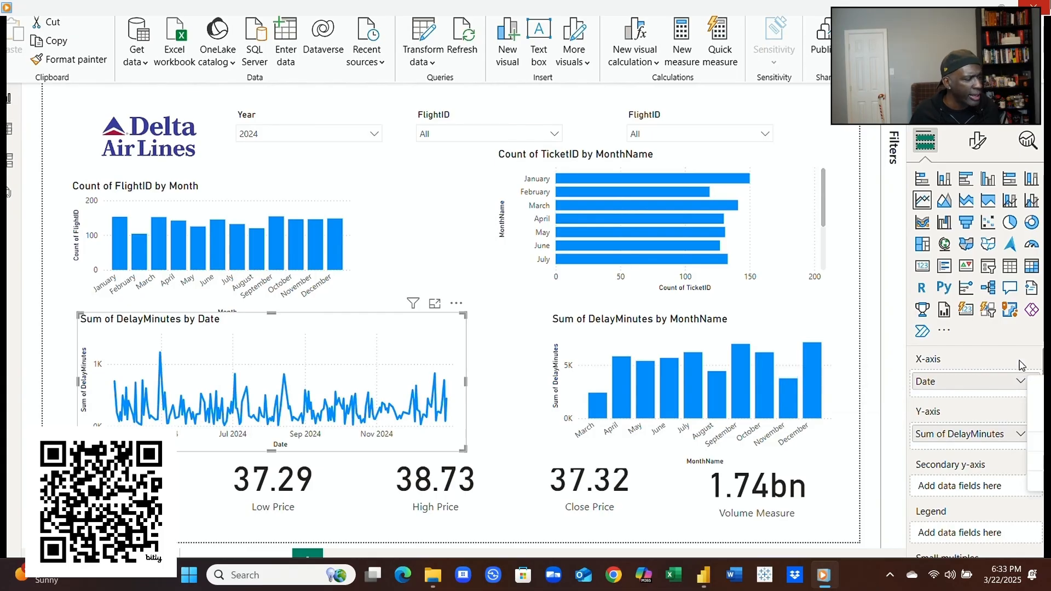
{"action": "left_click", "coordinate": [1037, 385]}
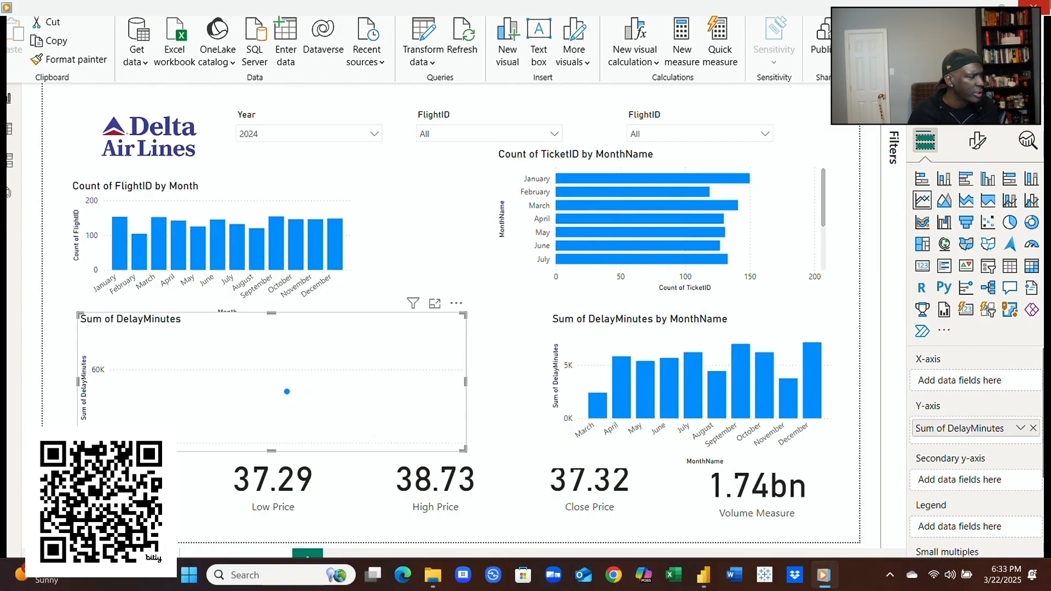
Step: Set MonthName as the x-axis of the DelayMinutes line chart
{"action": "left_click_drag", "start_coordinate": [1044, 457], "coordinate": [982, 384]}
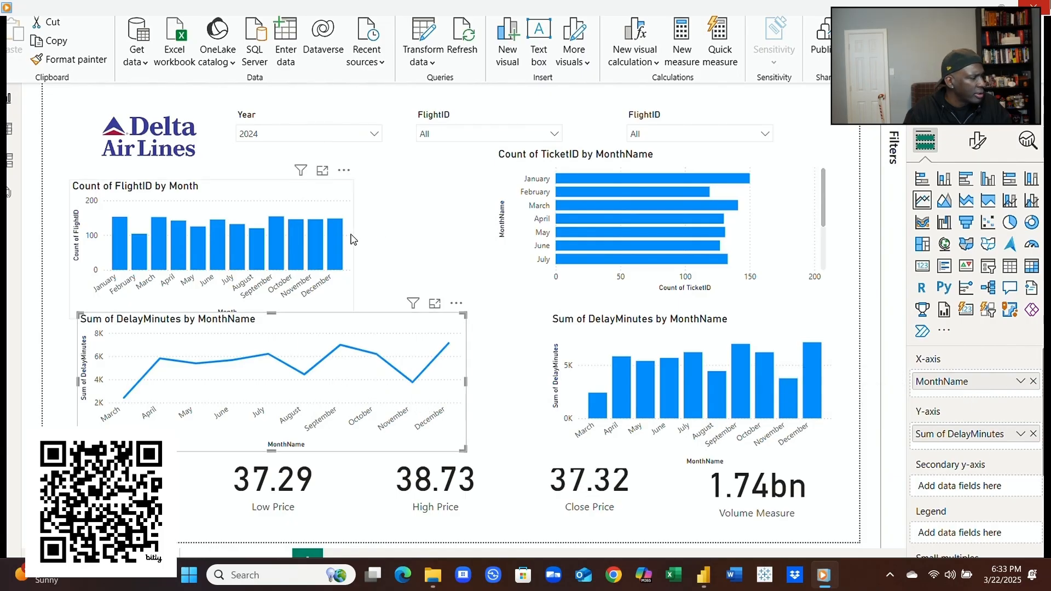
Step: Resize the FlightID column chart and the DelayMinutes line chart so they stack without overlapping and leave room beside the TicketID chart
{"action": "left_click", "coordinate": [311, 197]}
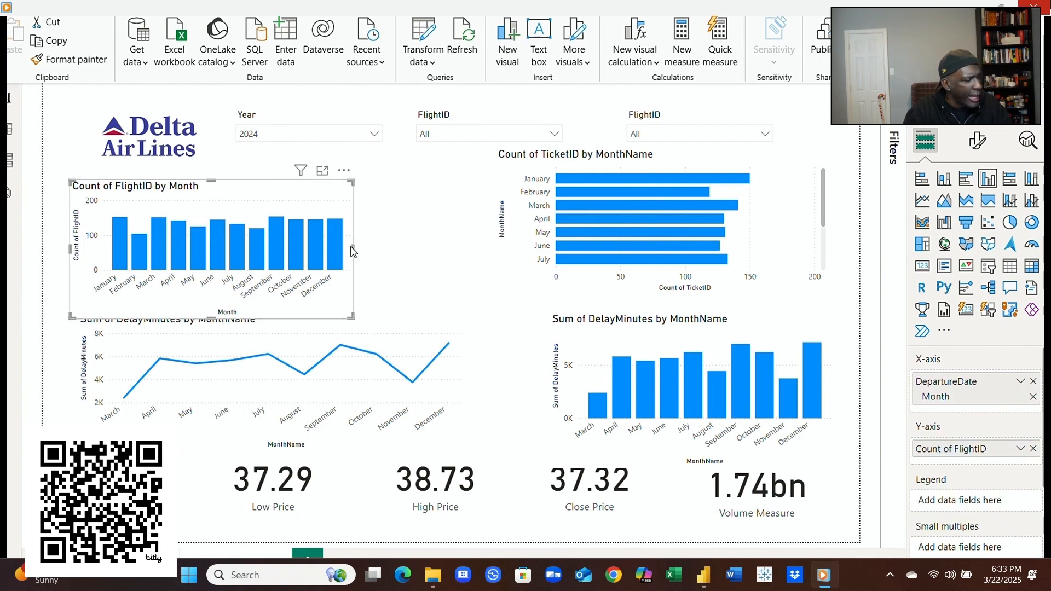
{"action": "left_click_drag", "start_coordinate": [358, 248], "coordinate": [482, 249]}
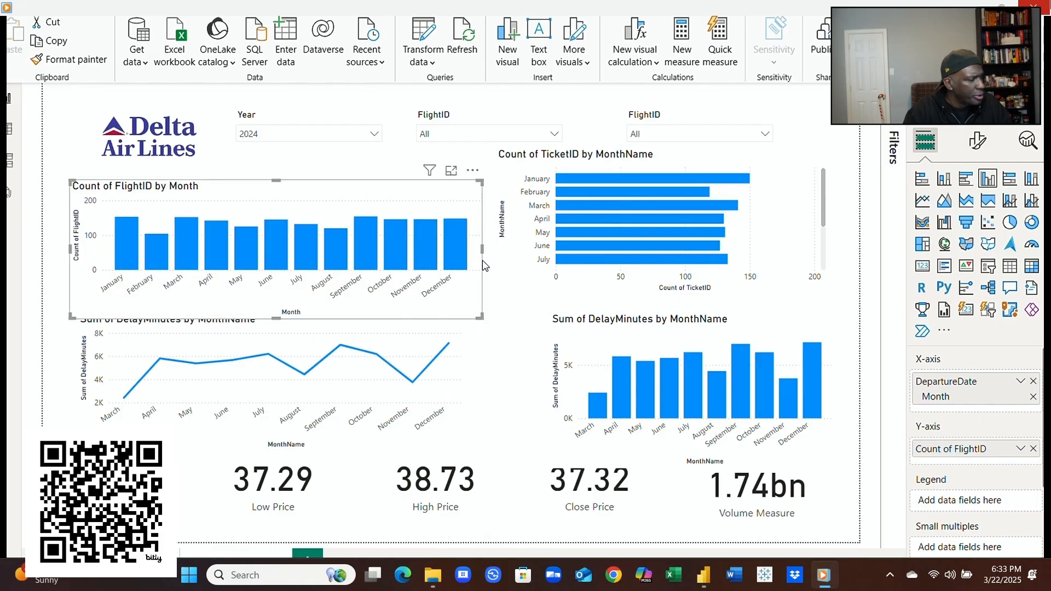
{"action": "left_click", "coordinate": [464, 374]}
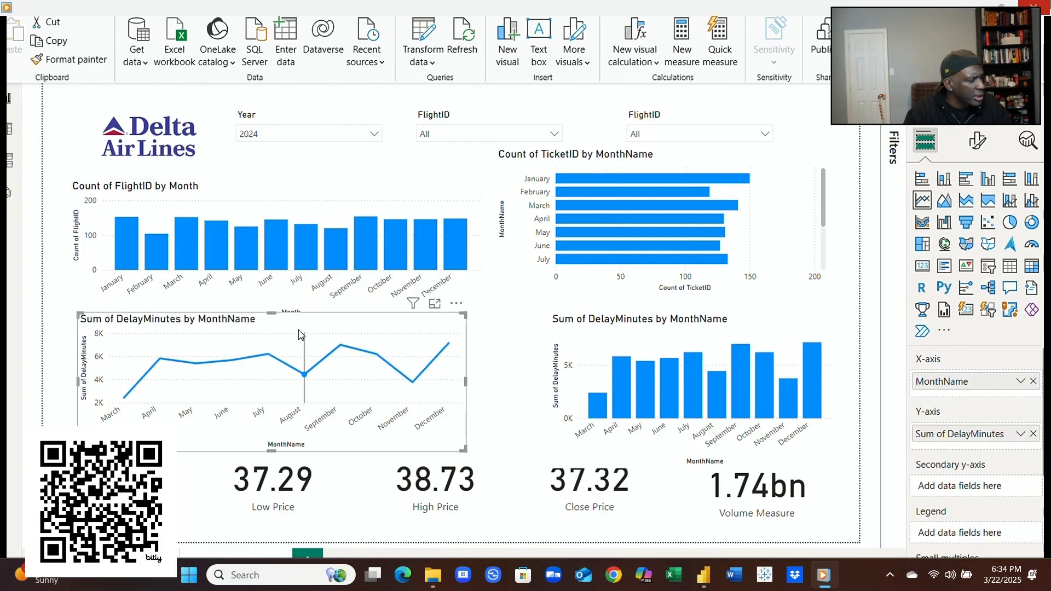
{"action": "left_click_drag", "start_coordinate": [272, 313], "coordinate": [273, 321]}
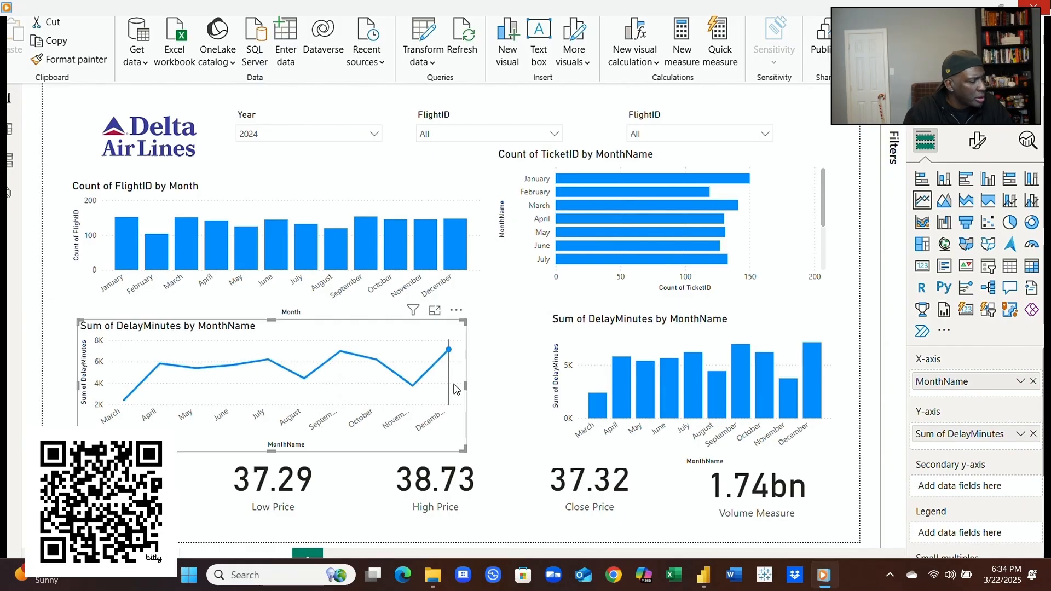
{"action": "left_click_drag", "start_coordinate": [466, 386], "coordinate": [436, 385]}
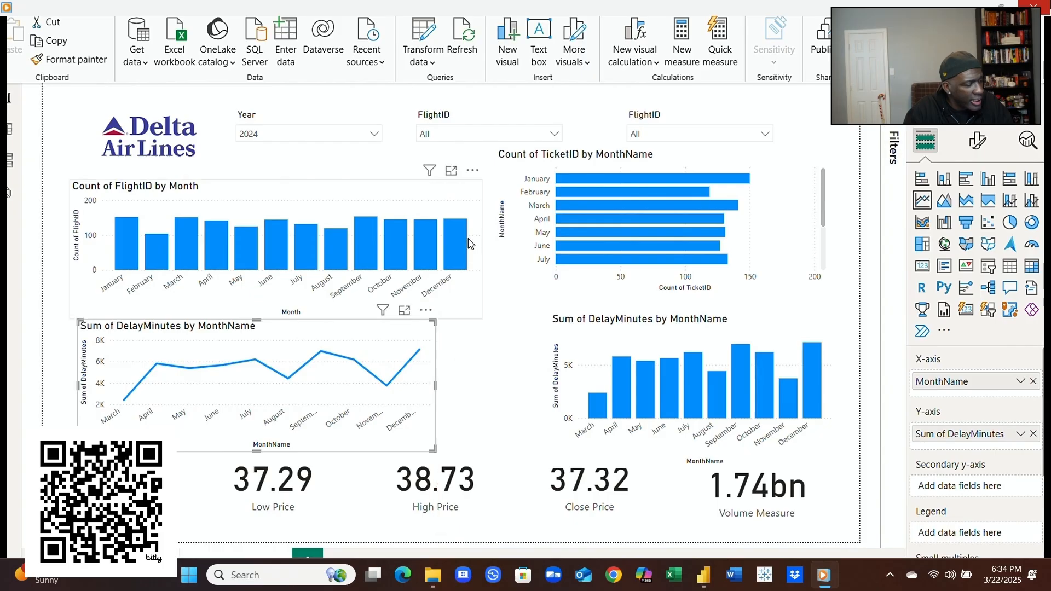
{"action": "left_click", "coordinate": [478, 206]}
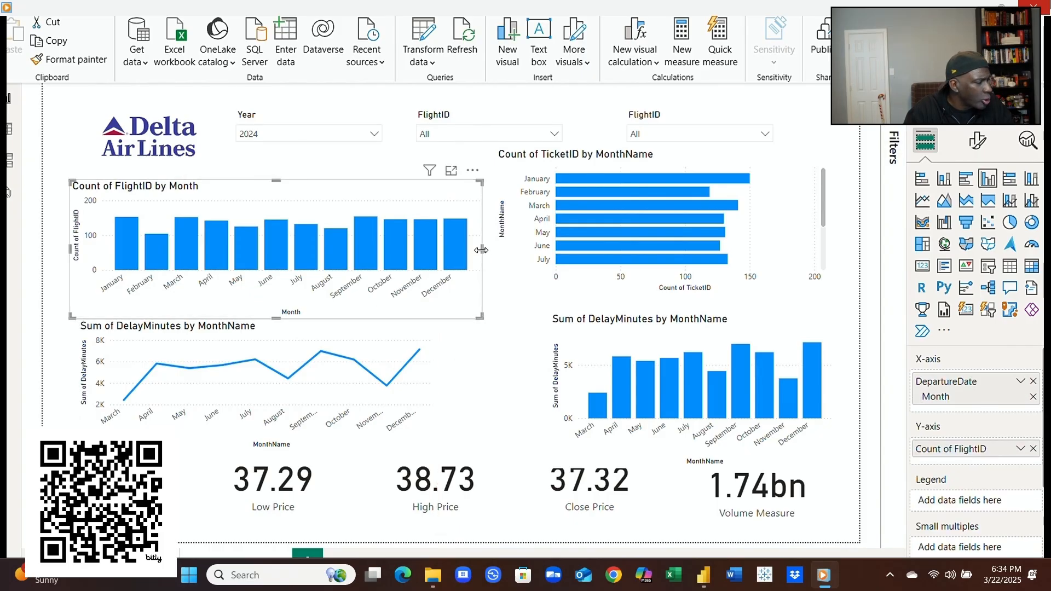
{"action": "left_click_drag", "start_coordinate": [482, 249], "coordinate": [394, 251]}
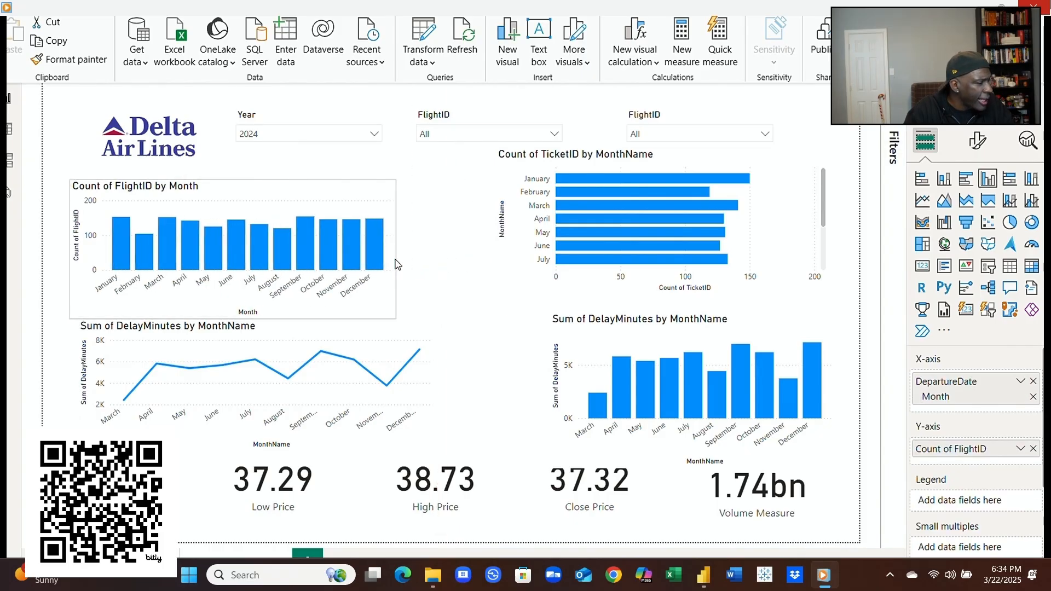
{"action": "left_click", "coordinate": [427, 339]}
{"action": "left_click", "coordinate": [459, 387]}
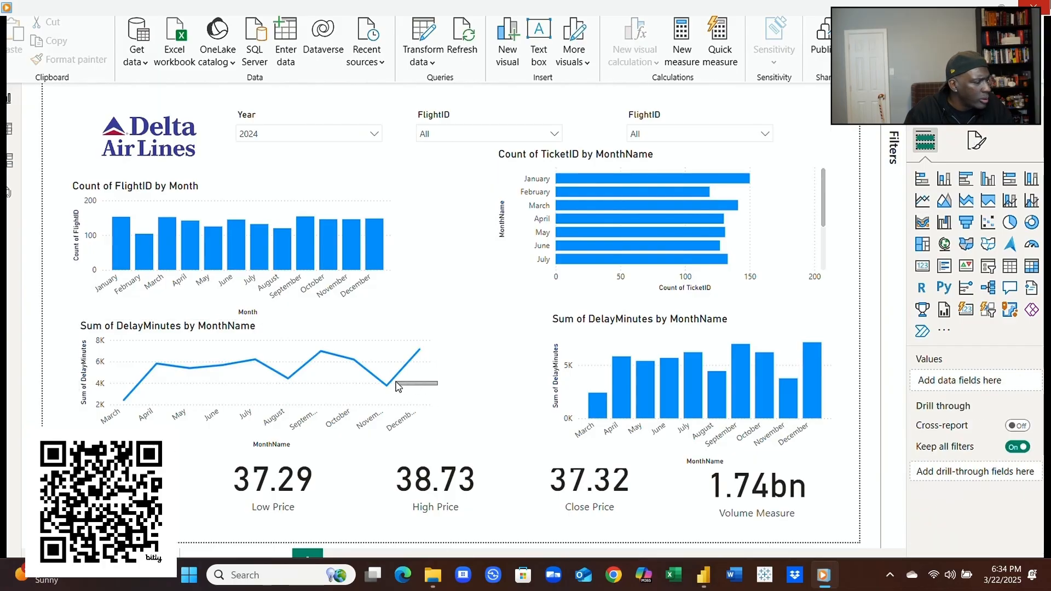
{"action": "mouse_move", "coordinate": [433, 370]}
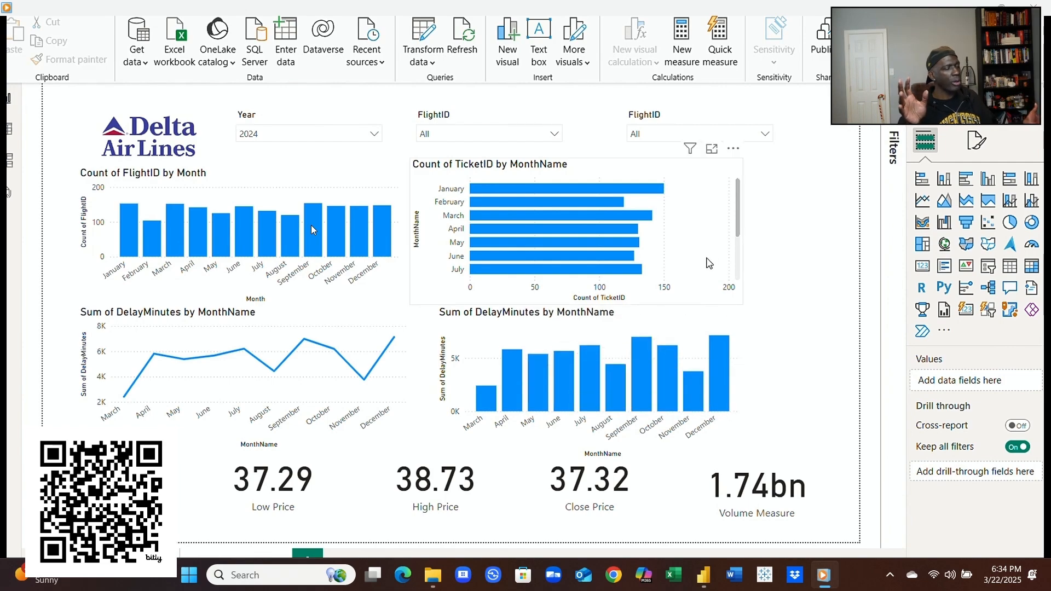
Step: Try to relate TicketTable to Flight_Delays_Table on FlightID in the data model
{"action": "mouse_move", "coordinate": [508, 170]}
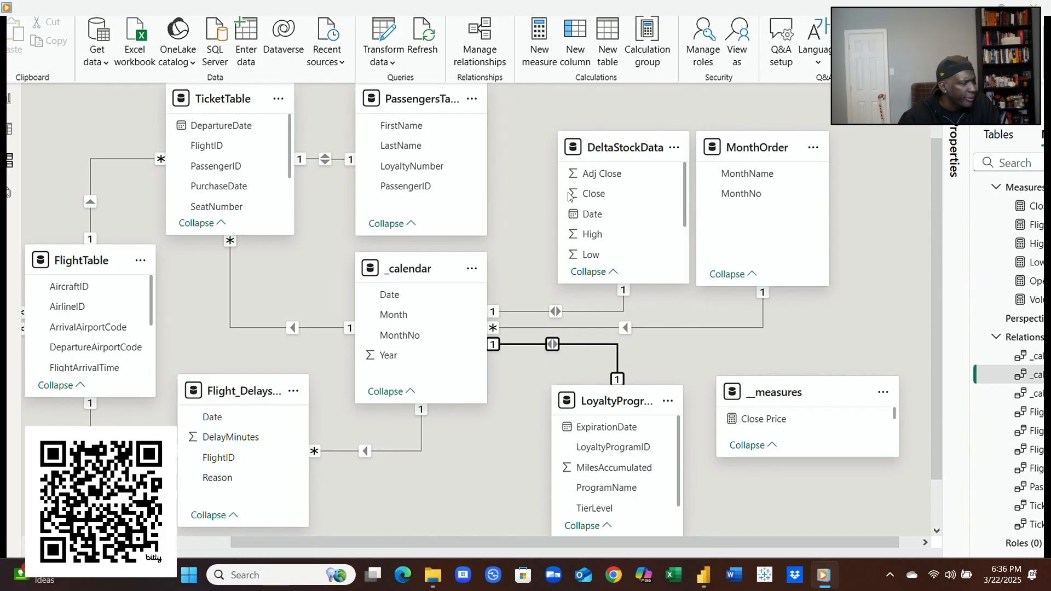
{"action": "left_click", "coordinate": [91, 419]}
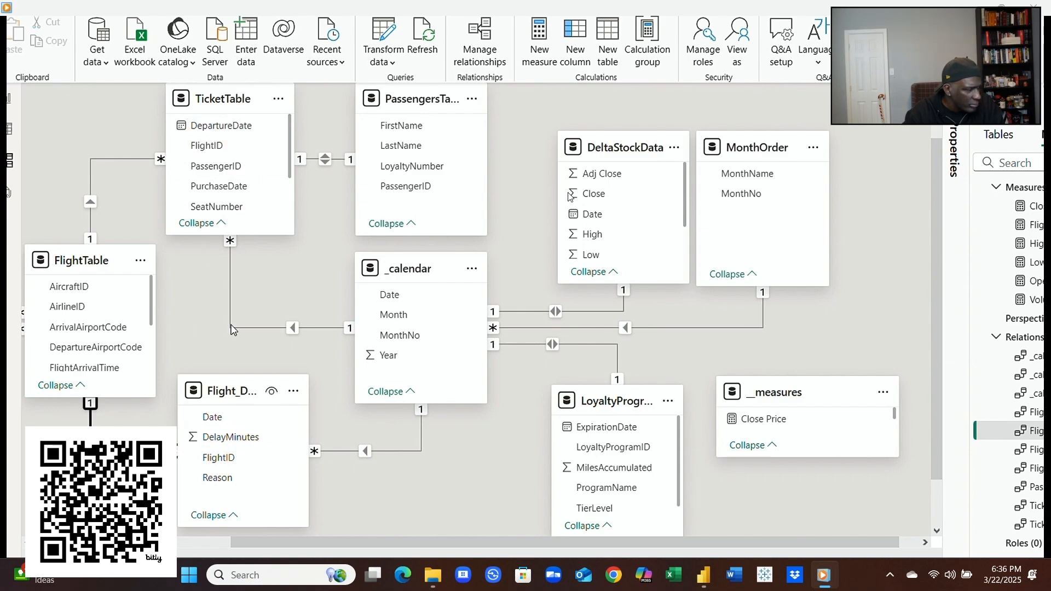
{"action": "left_click", "coordinate": [209, 148]}
{"action": "left_click_drag", "start_coordinate": [215, 159], "coordinate": [232, 460]}
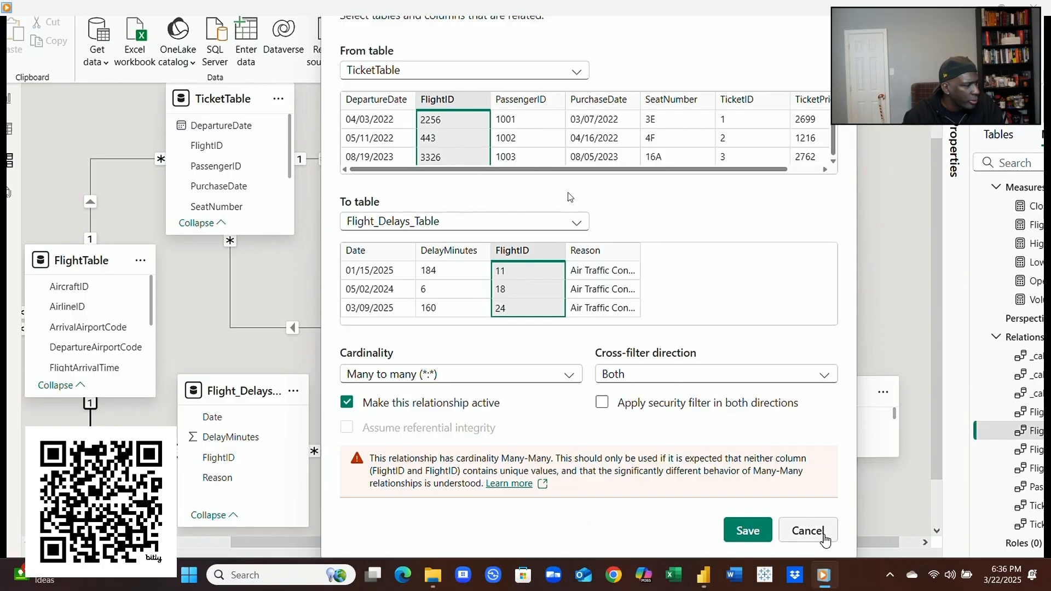
{"action": "left_click", "coordinate": [824, 536]}
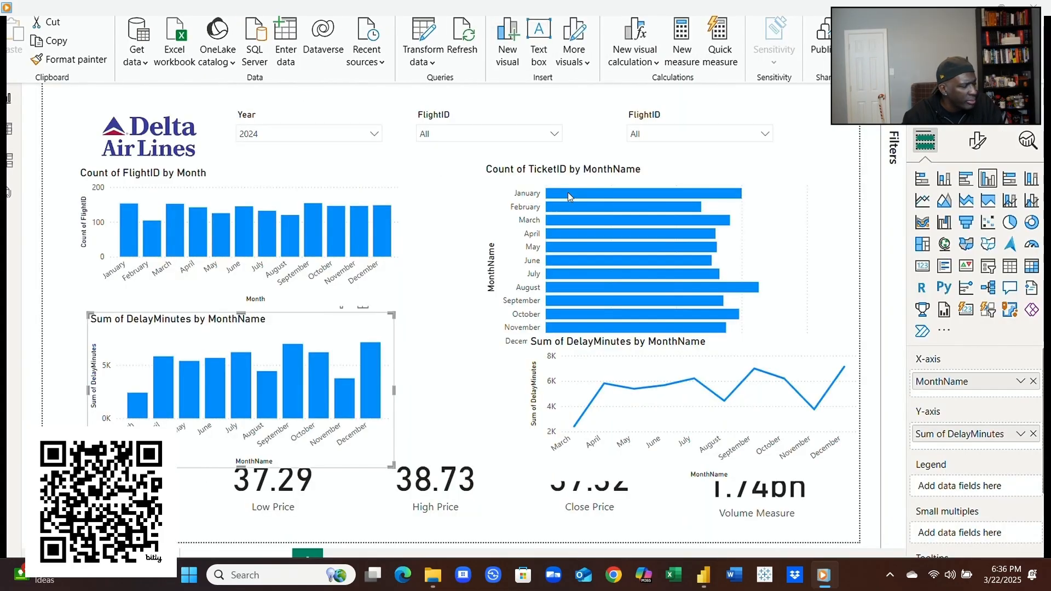
Step: Cross-filter the dashboard by April from the TicketID bar chart to check how the other visuals respond
{"action": "left_click", "coordinate": [618, 234]}
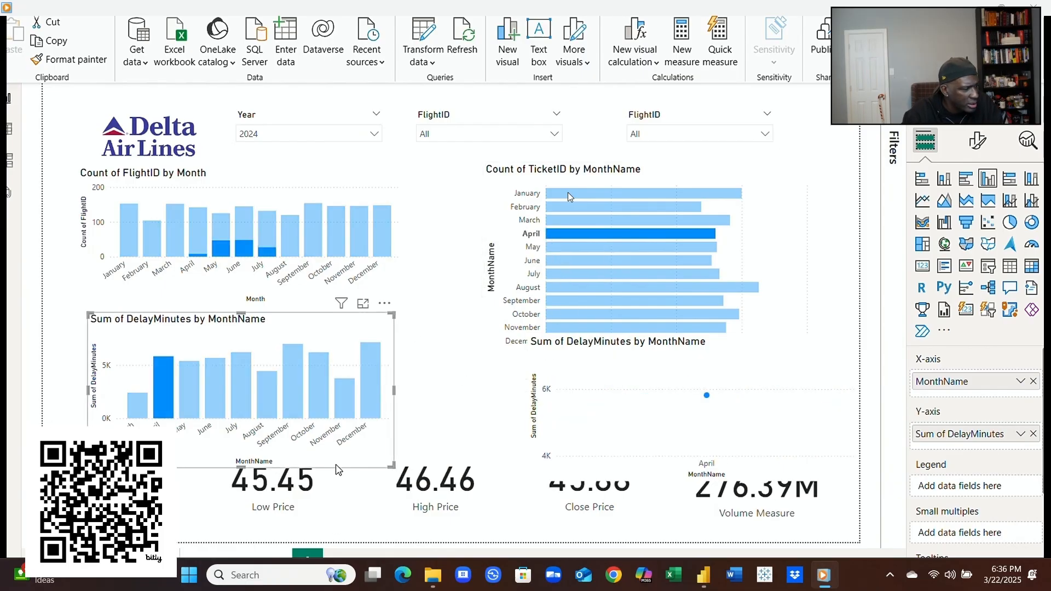
Step: On the nearly empty report page, build a large line and stacked column chart with FlightID count as columns and DelayMinutes sum as line by Month
{"action": "left_click", "coordinate": [266, 553]}
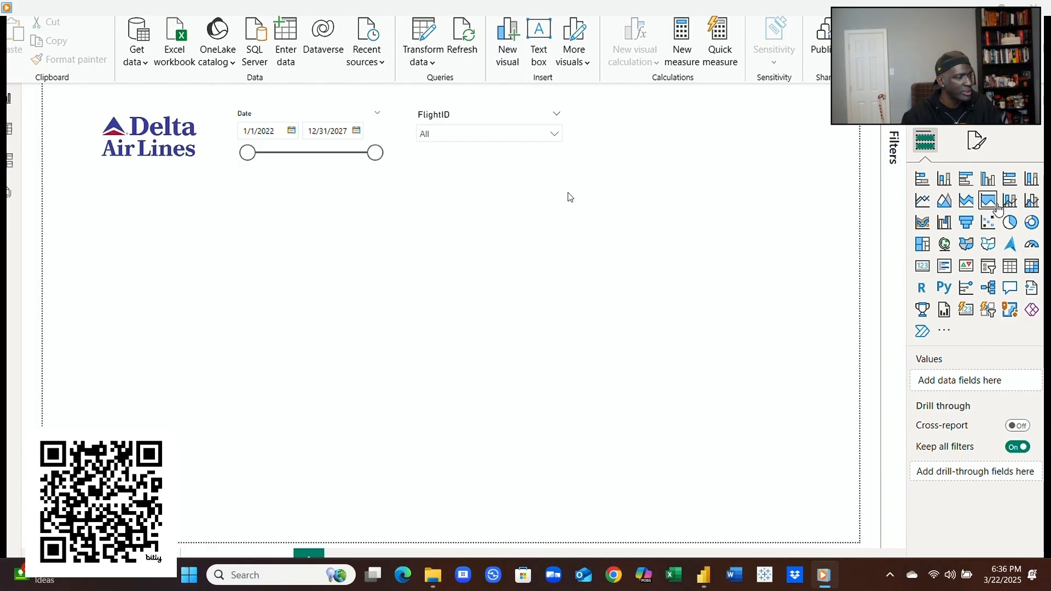
{"action": "left_click", "coordinate": [1007, 202]}
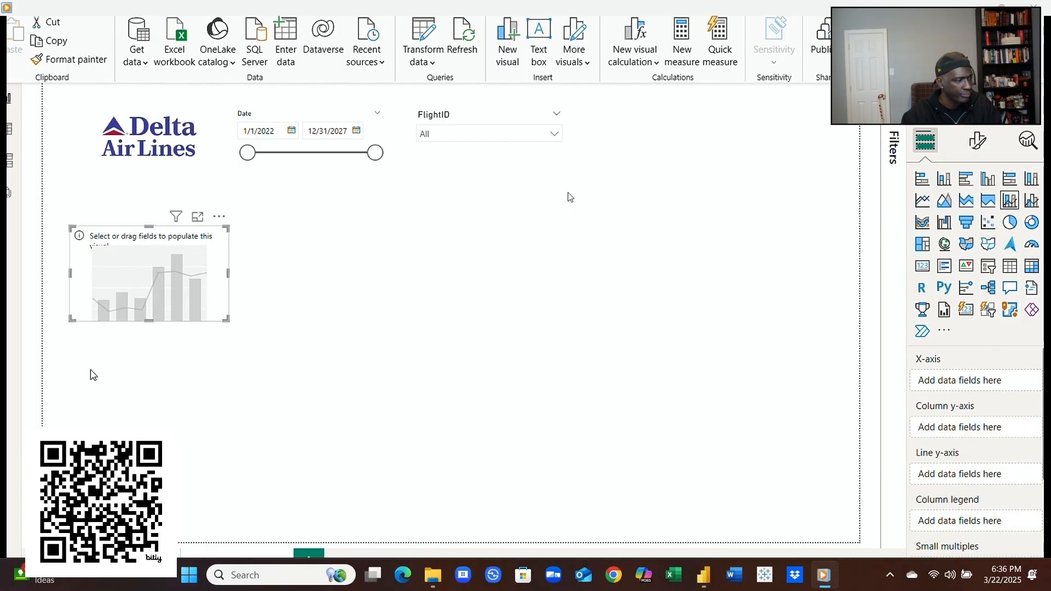
{"action": "left_click_drag", "start_coordinate": [149, 320], "coordinate": [145, 422]}
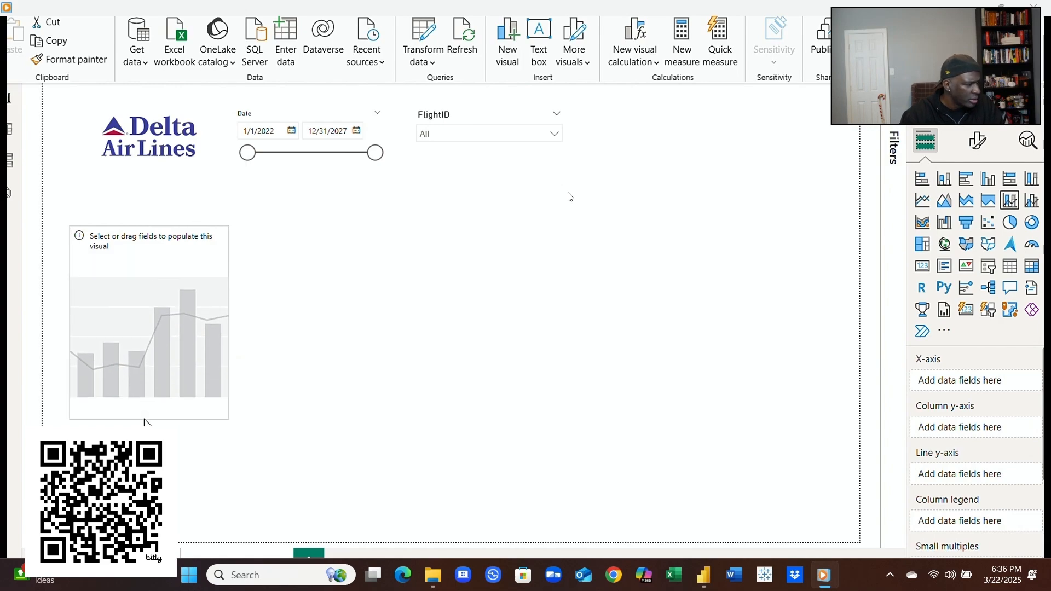
{"action": "left_click_drag", "start_coordinate": [228, 321], "coordinate": [568, 323]}
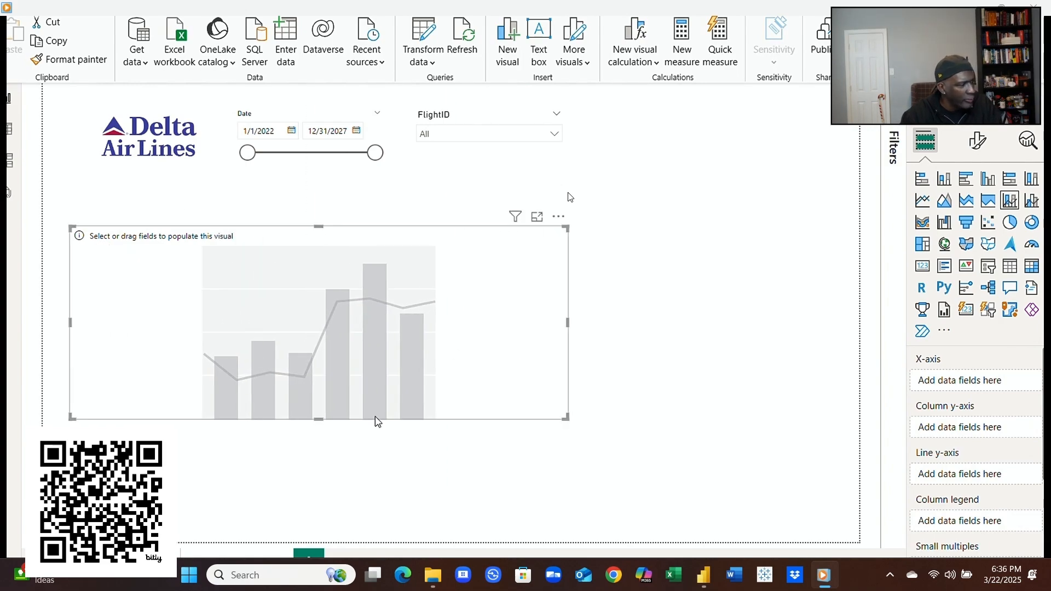
{"action": "left_click_drag", "start_coordinate": [321, 422], "coordinate": [323, 461]}
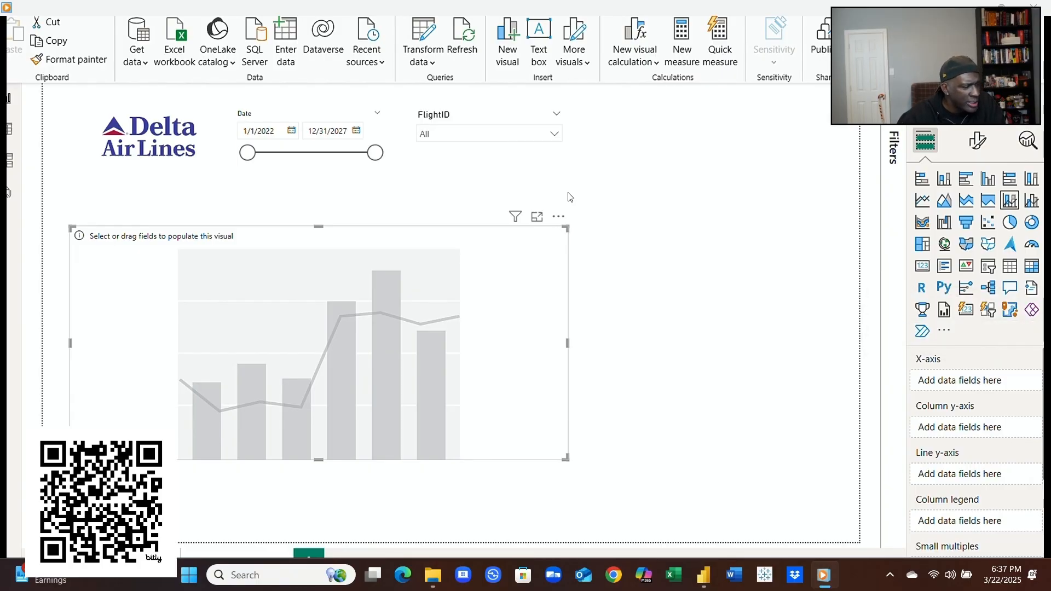
{"action": "mouse_move", "coordinate": [309, 321]}
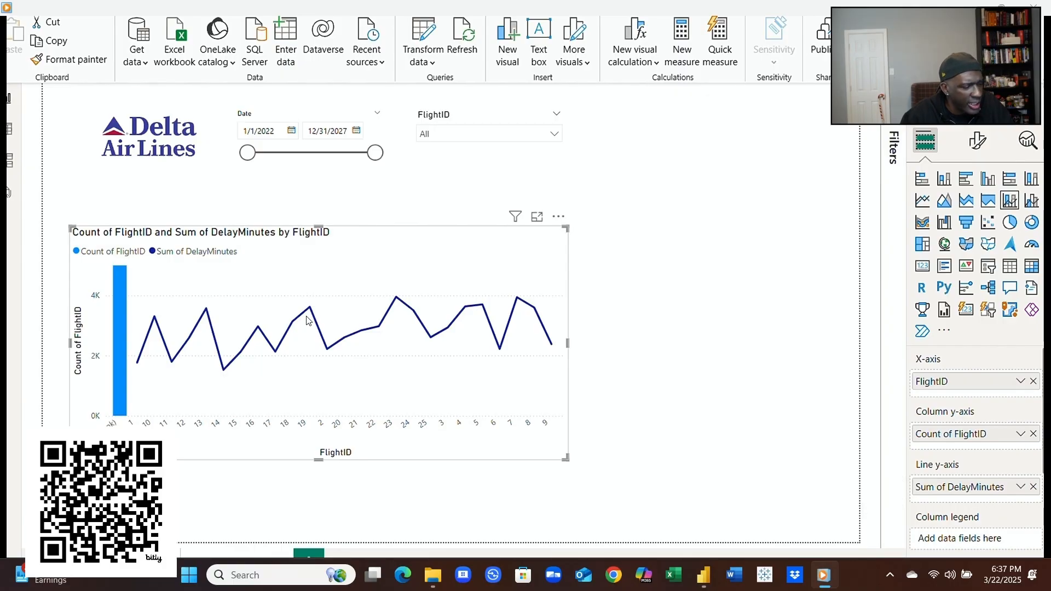
{"action": "mouse_move", "coordinate": [54, 178]}
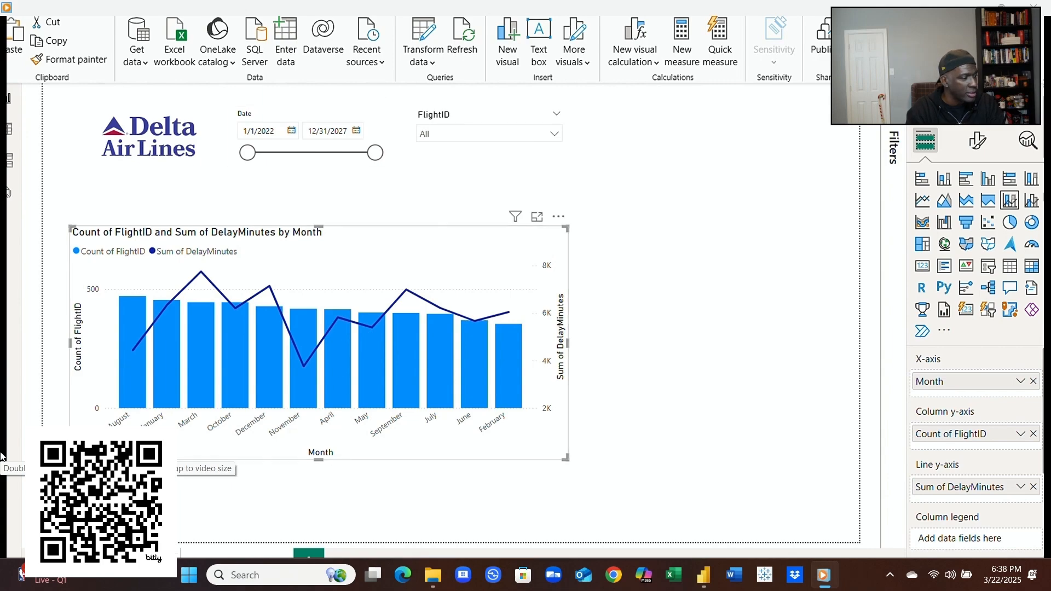
Step: Replace the two DelayMinutes charts on the dashboard page with a copy of the combo chart, shortened to sit below the FlightID column chart
{"action": "left_click", "coordinate": [143, 552]}
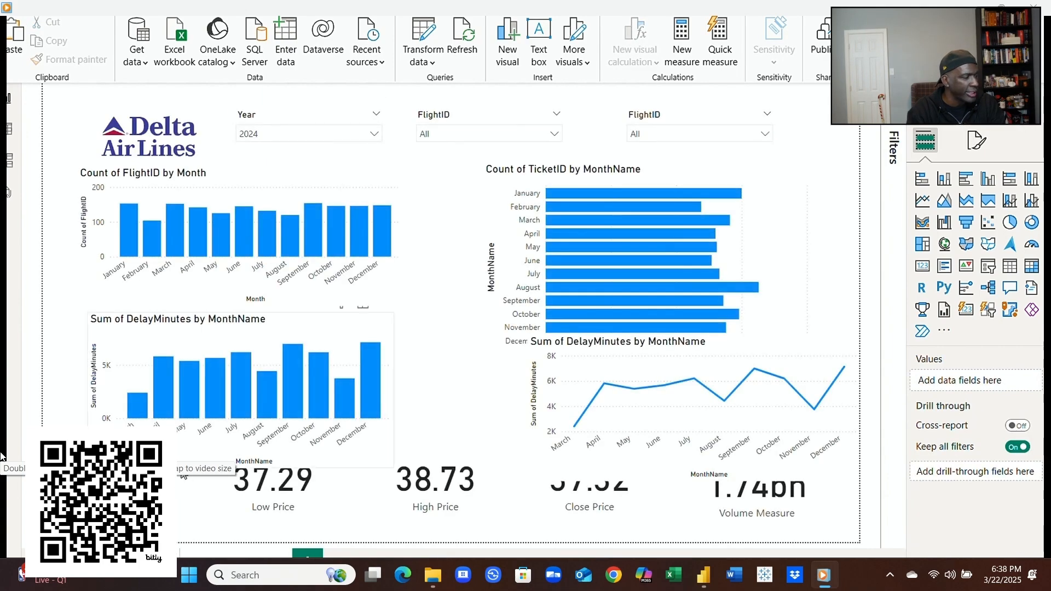
{"action": "left_click", "coordinate": [338, 337]}
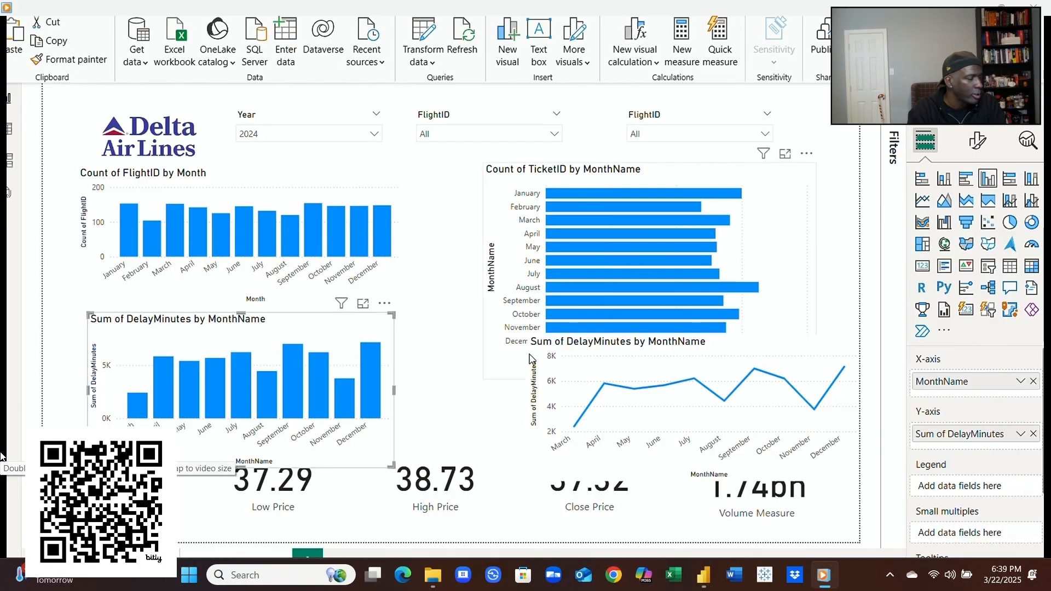
{"action": "left_click", "coordinate": [804, 358]}
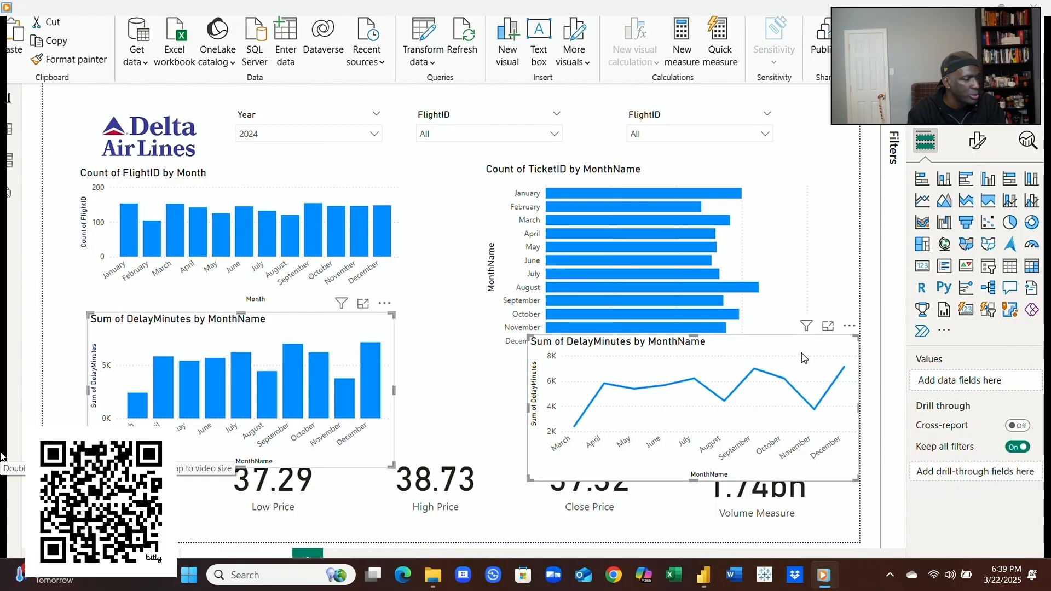
{"action": "key", "text": "Delete"}
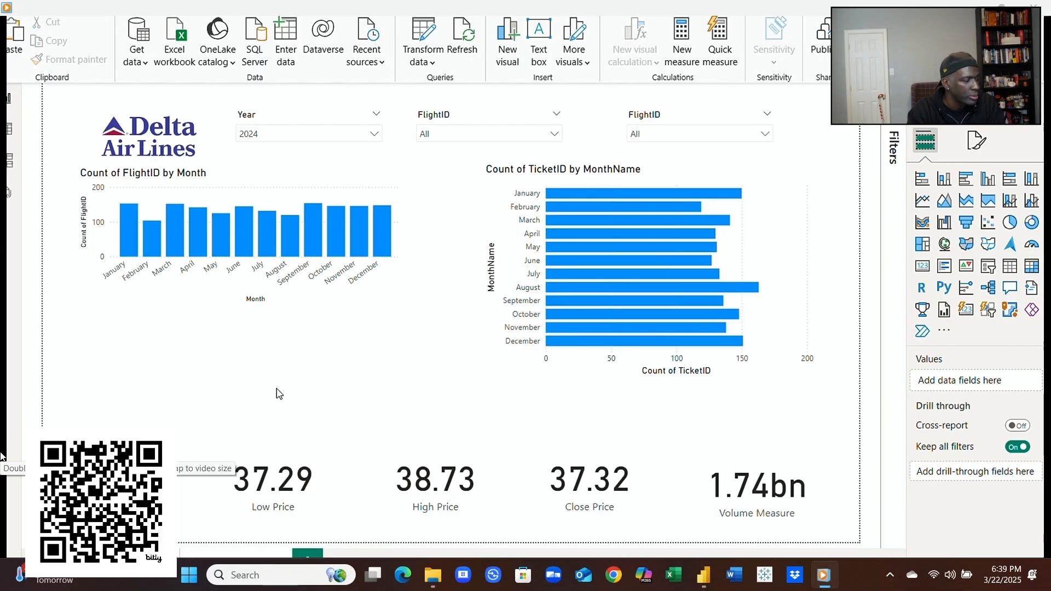
{"action": "key", "text": "ctrl+z"}
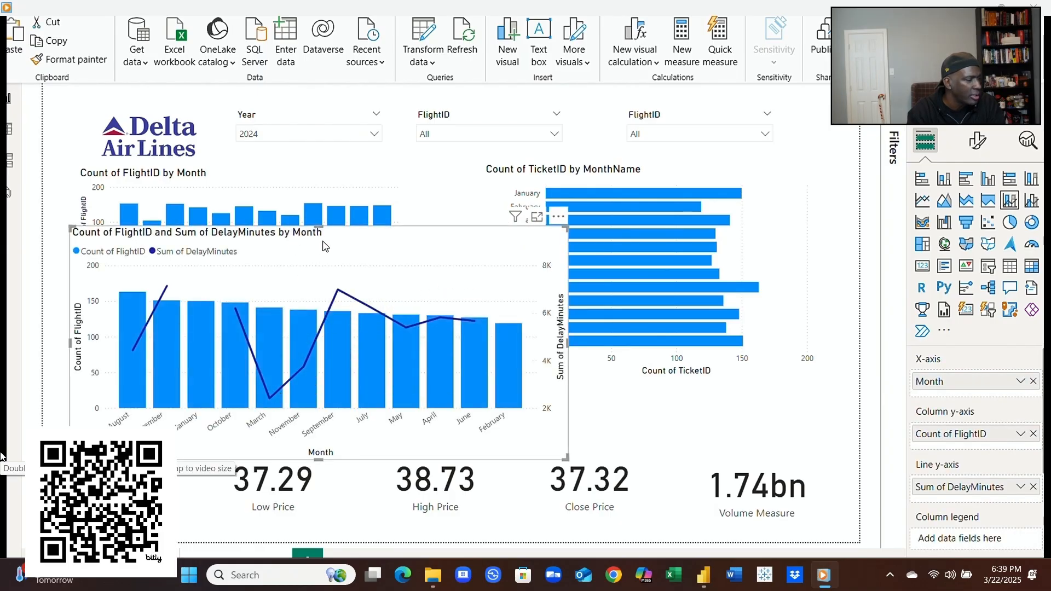
{"action": "left_click_drag", "start_coordinate": [319, 226], "coordinate": [283, 300]}
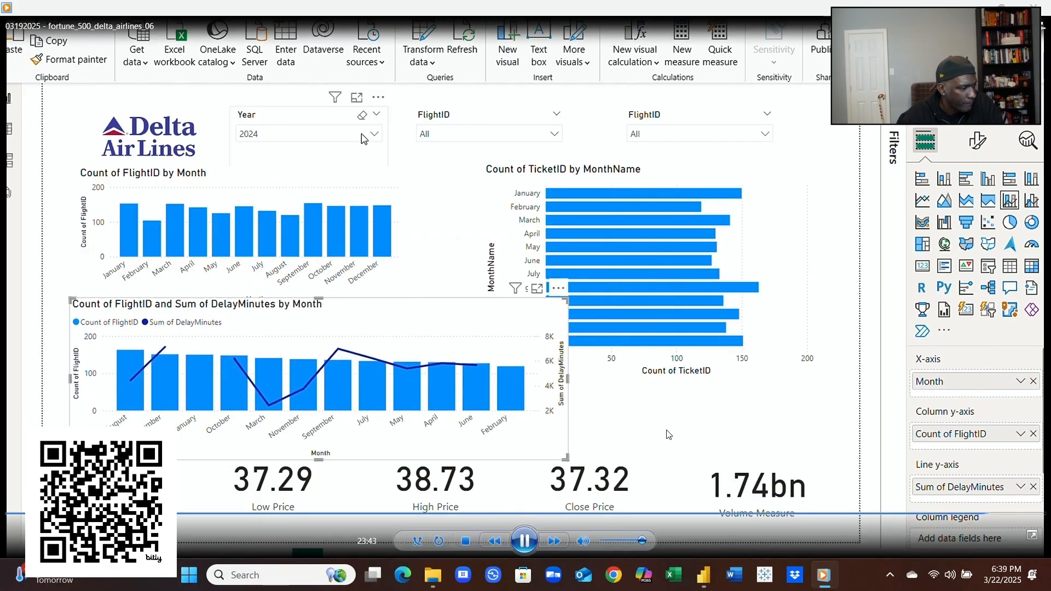
Step: Filter the dashboard by 2025, 2024, 2023 and 2022 in turn with the Year slicer, and clear the year selection
{"action": "left_click", "coordinate": [375, 135]}
{"action": "left_click", "coordinate": [275, 207]}
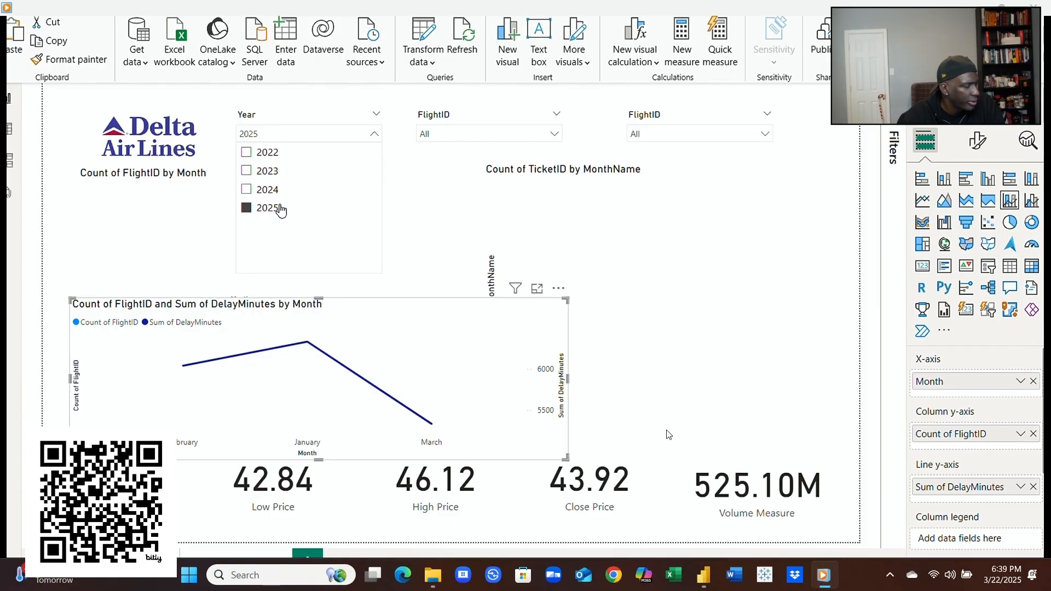
{"action": "left_click", "coordinate": [266, 189]}
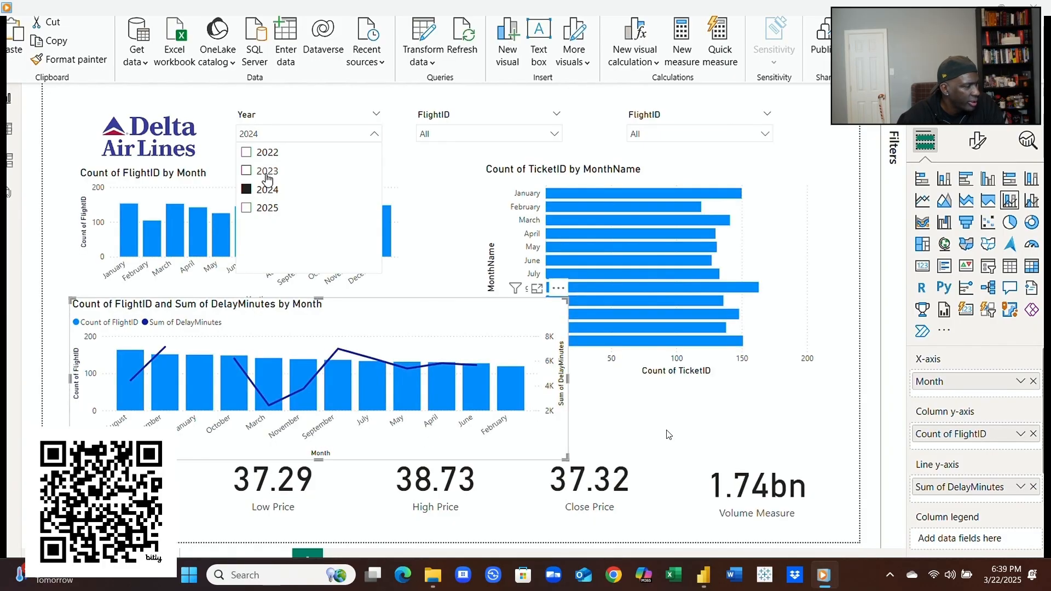
{"action": "left_click", "coordinate": [267, 172]}
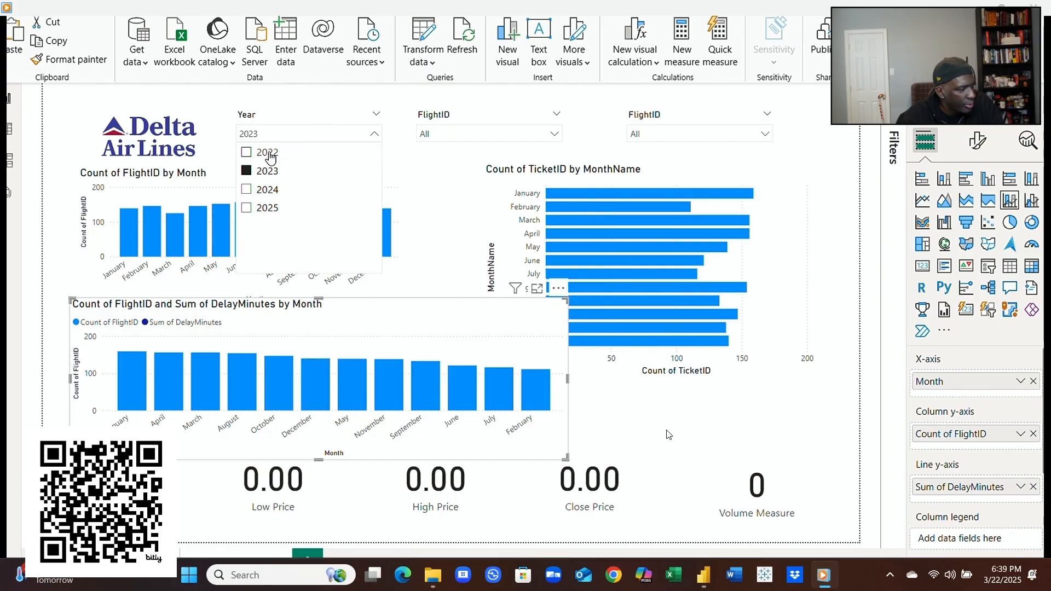
{"action": "left_click", "coordinate": [270, 154]}
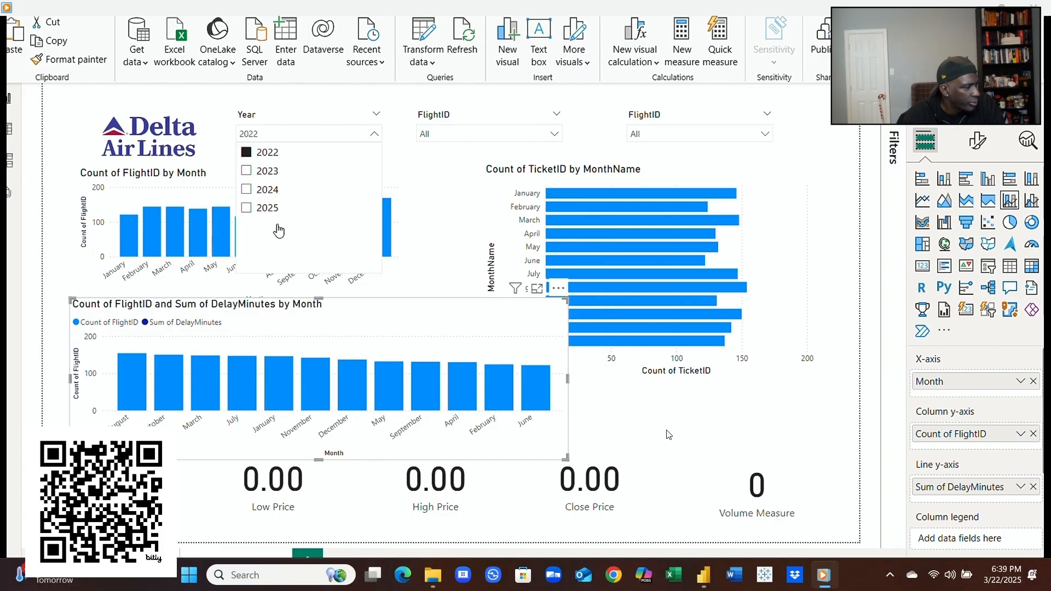
{"action": "left_click", "coordinate": [249, 155]}
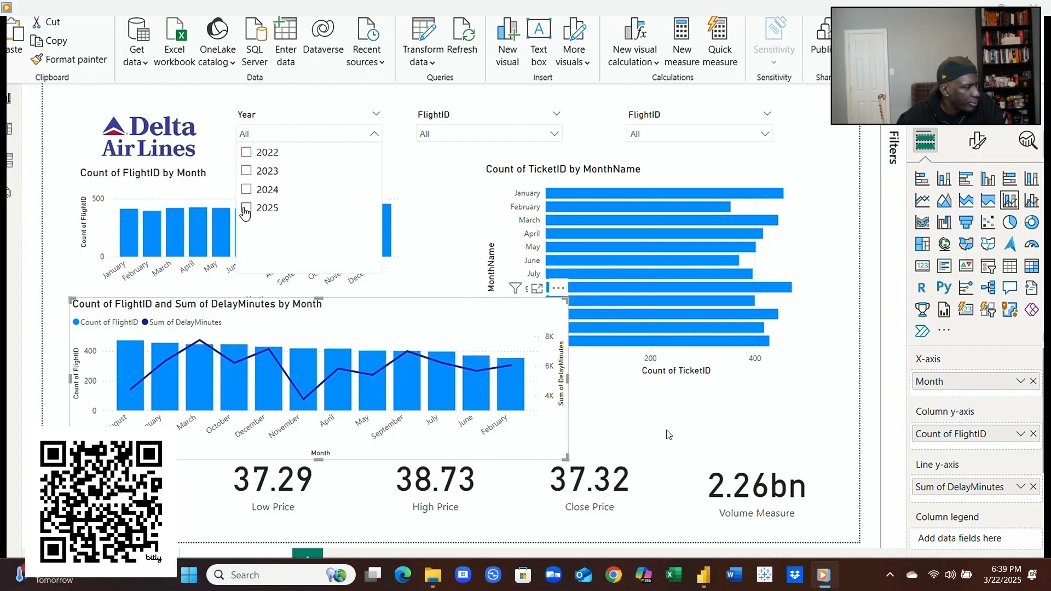
Step: Compare the visuals year by year from 2025 back to 2022 and forward again, ending with no year selected
{"action": "left_click", "coordinate": [247, 209]}
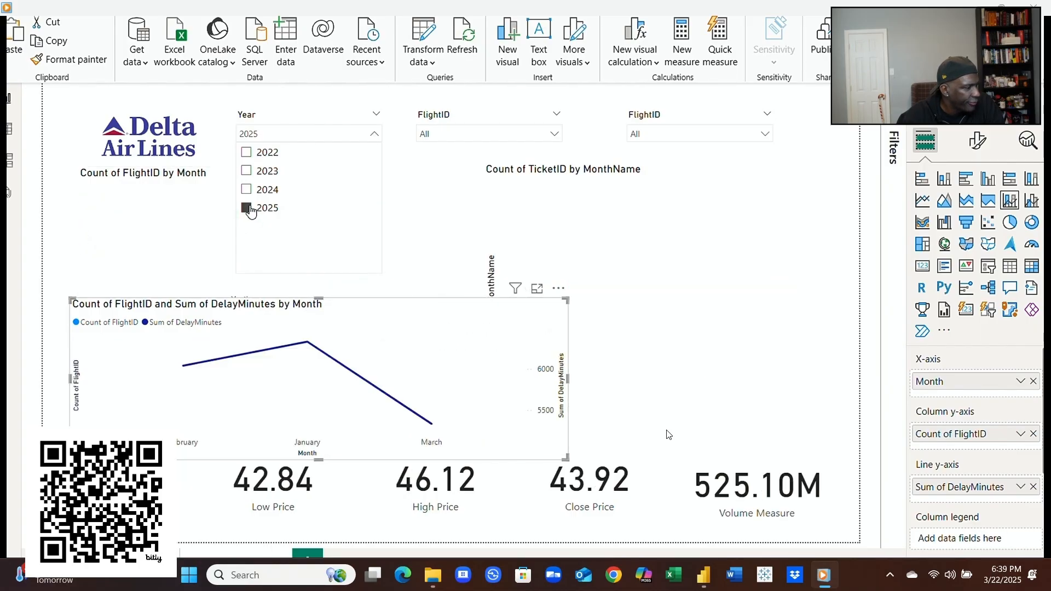
{"action": "left_click", "coordinate": [247, 190]}
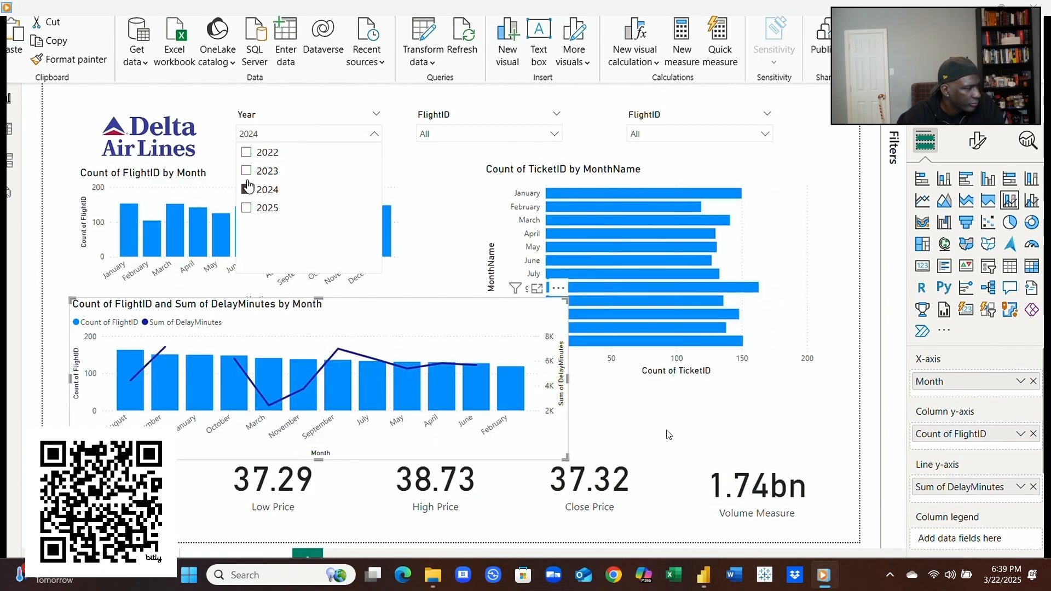
{"action": "left_click", "coordinate": [246, 172]}
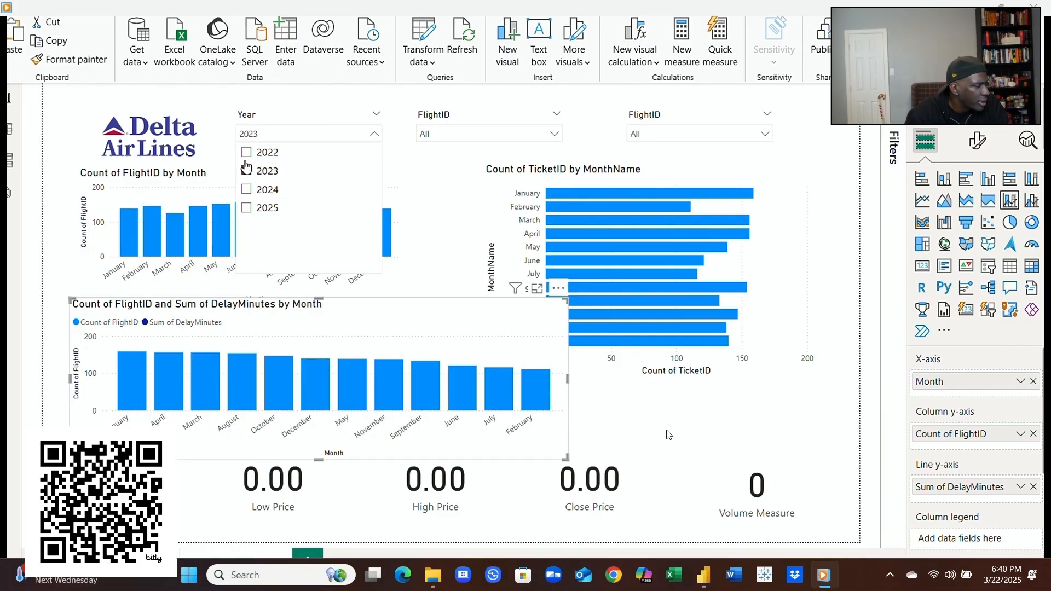
{"action": "left_click", "coordinate": [245, 155]}
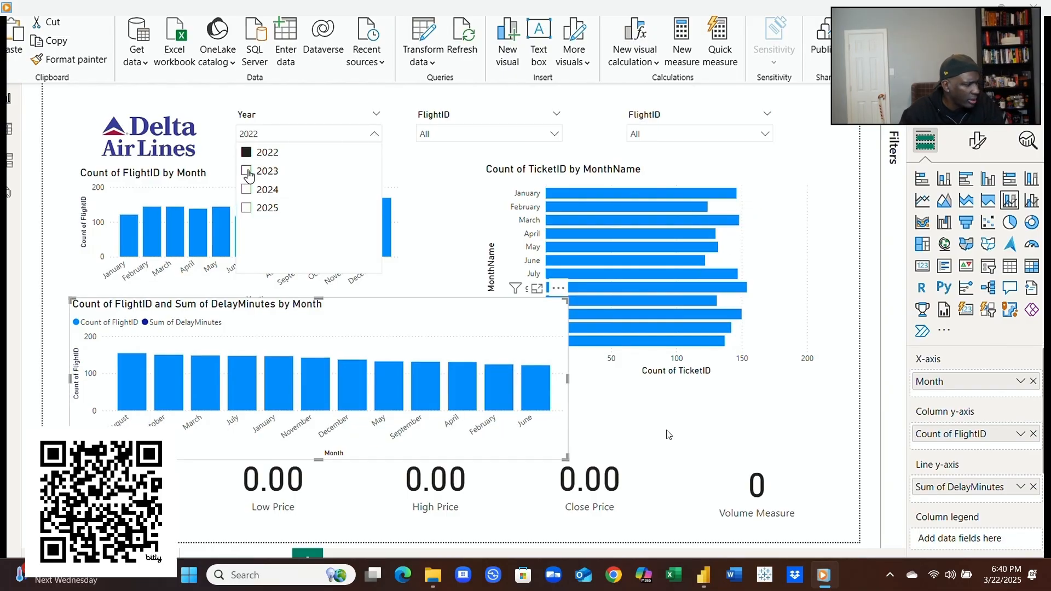
{"action": "left_click", "coordinate": [248, 173]}
{"action": "left_click", "coordinate": [248, 191]}
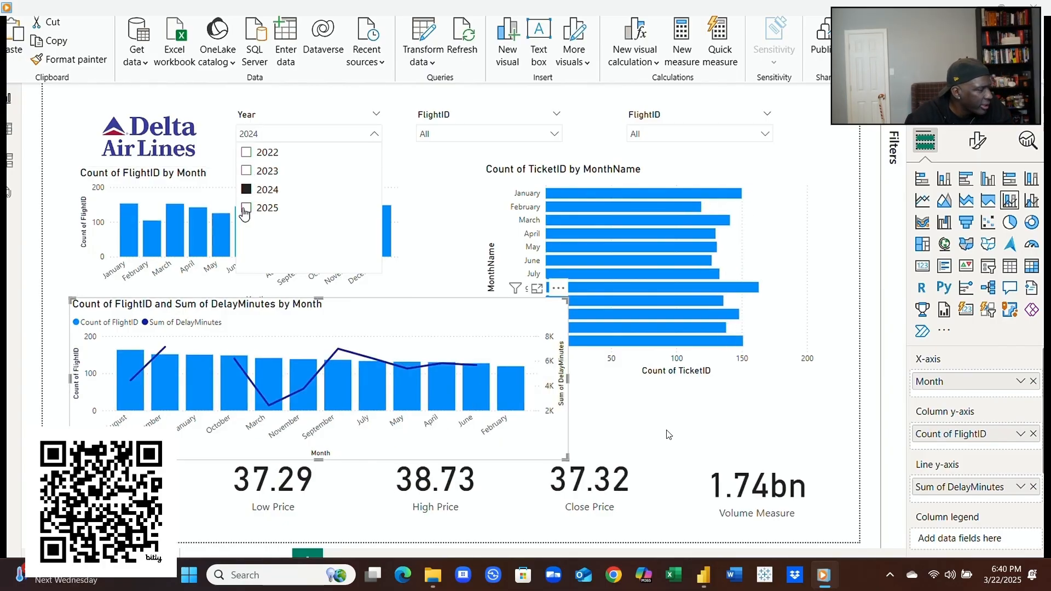
{"action": "left_click", "coordinate": [248, 210]}
{"action": "left_click", "coordinate": [247, 209]}
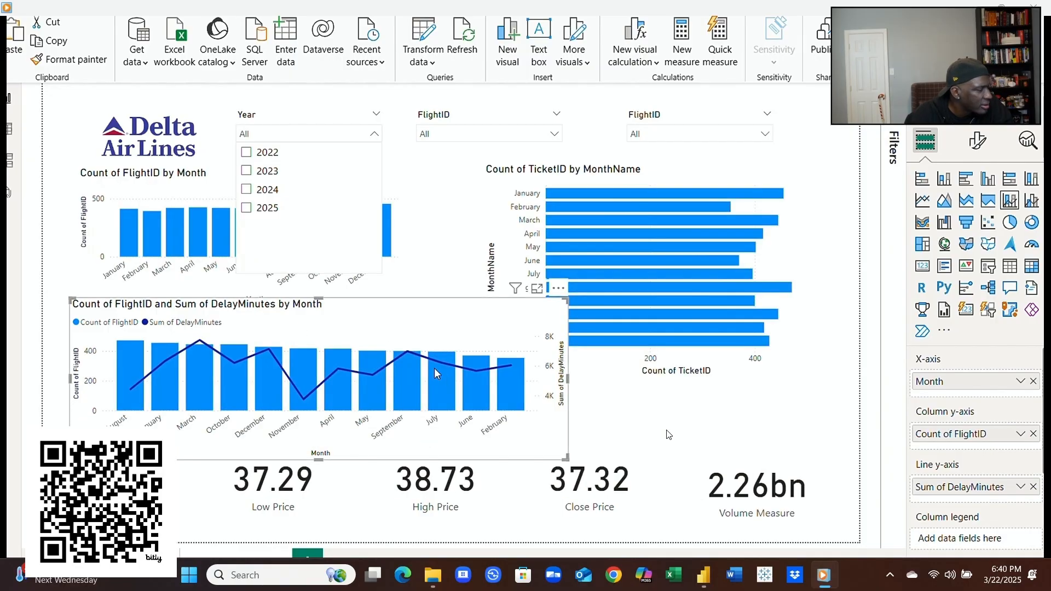
Step: Narrow the FlightID and DelayMinutes combo chart to clear the TicketID bar chart, and lower its upper edge slightly
{"action": "mouse_move", "coordinate": [510, 399]}
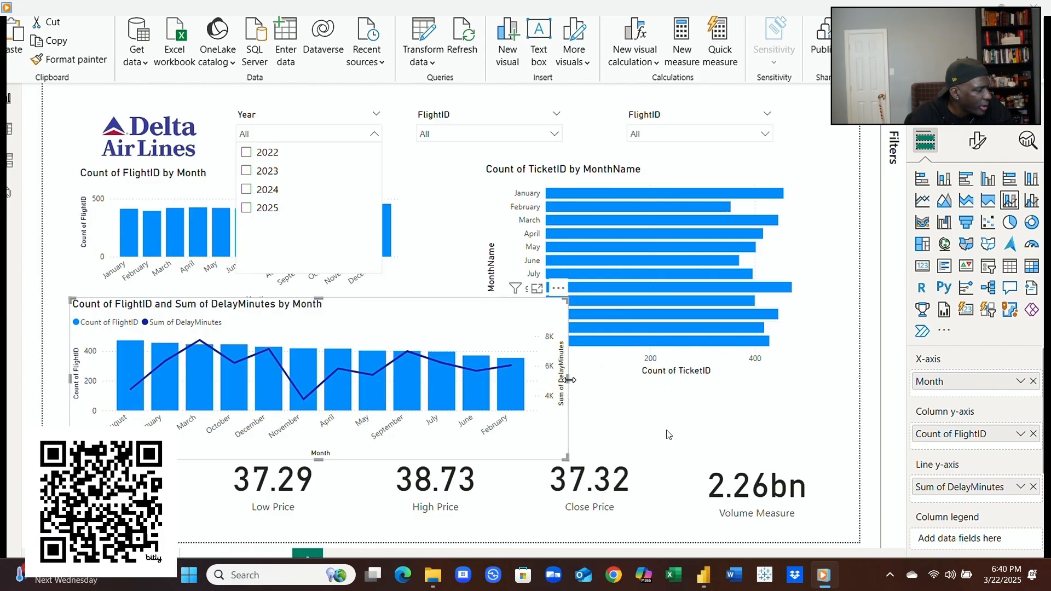
{"action": "left_click_drag", "start_coordinate": [568, 379], "coordinate": [436, 394]}
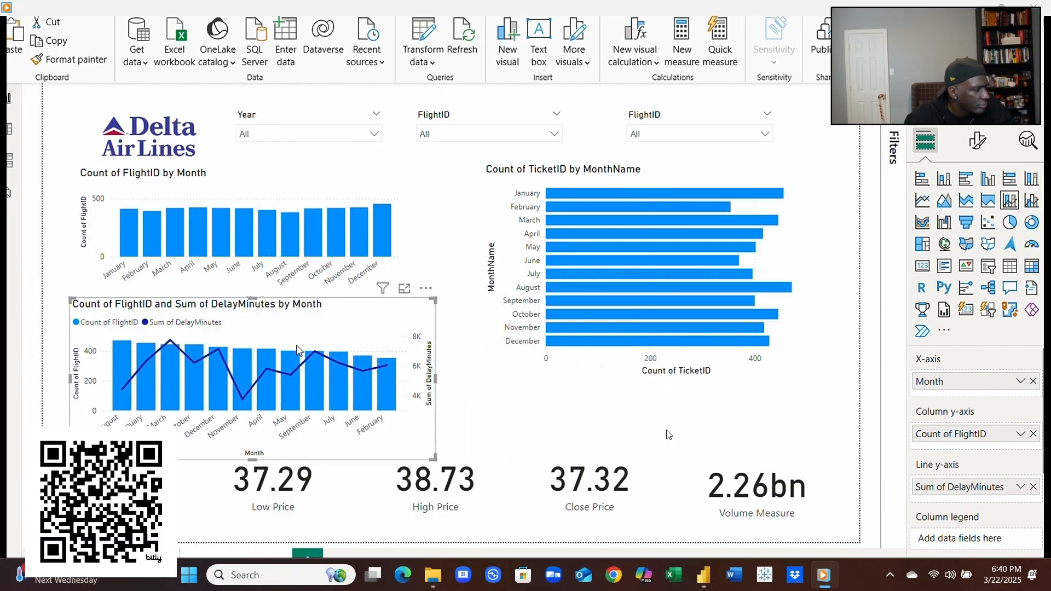
{"action": "mouse_move", "coordinate": [251, 299]}
{"action": "left_mouse_down"}
{"action": "mouse_move", "coordinate": [256, 346]}
{"action": "mouse_move", "coordinate": [258, 315]}
{"action": "left_mouse_up"}
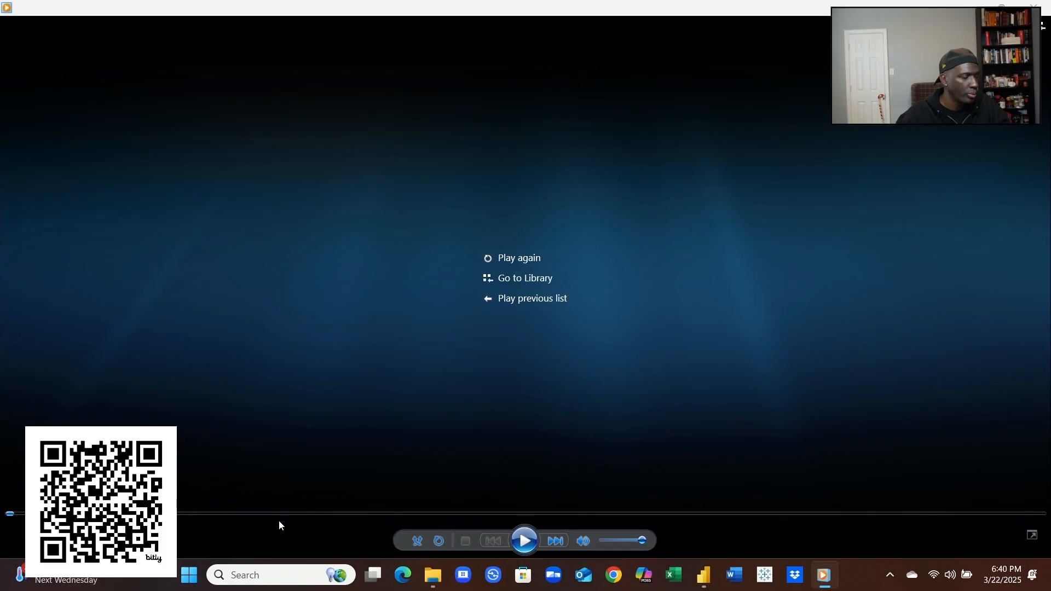
{"action": "left_click", "coordinate": [524, 541]}
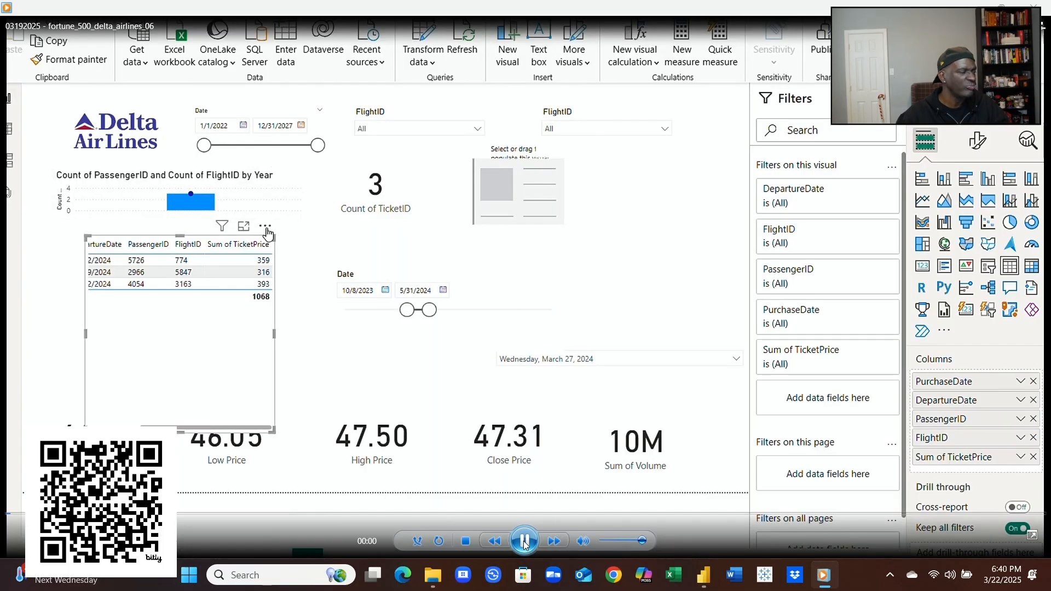
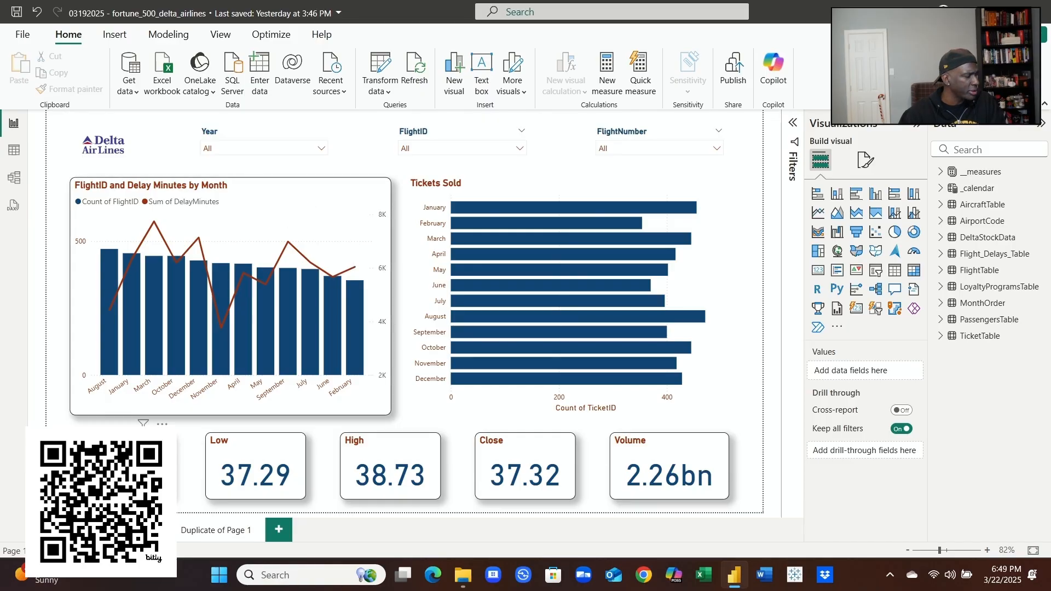
Step: Set the rounded corners of the Open card's visual border to 0 px
{"action": "left_click", "coordinate": [121, 465]}
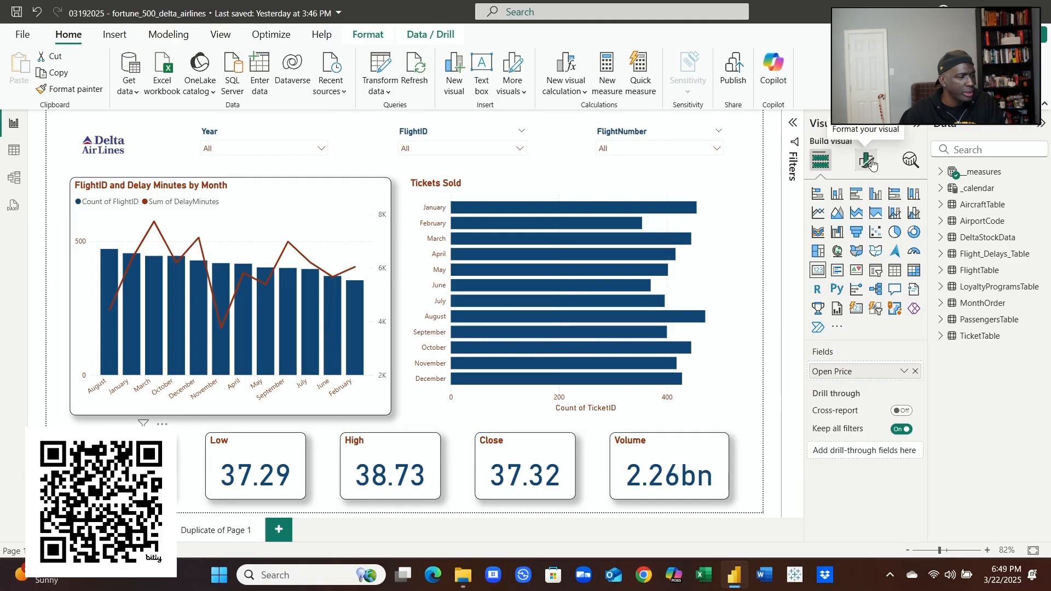
{"action": "left_click", "coordinate": [867, 161]}
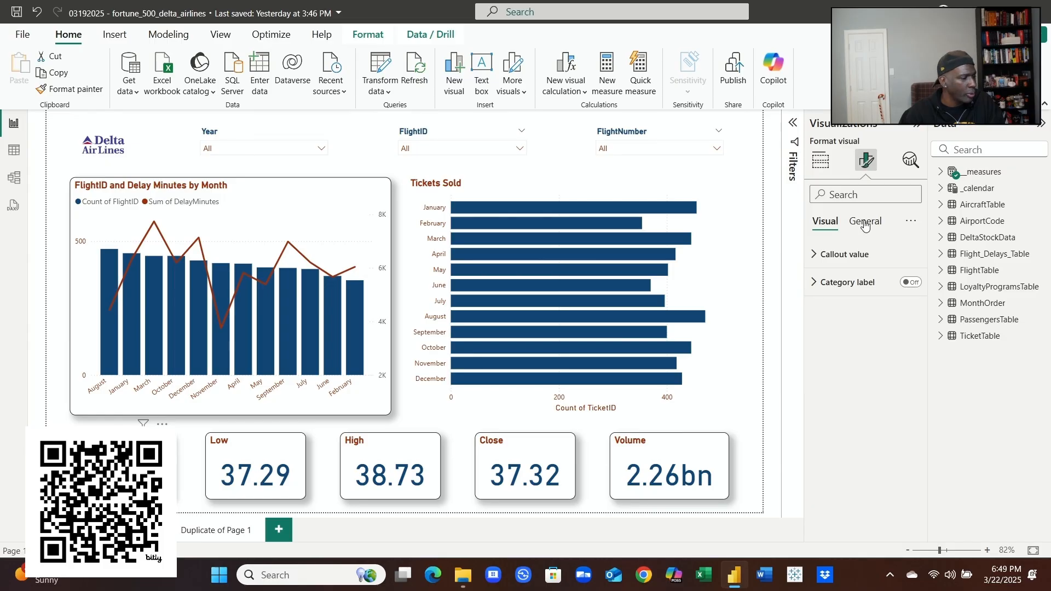
{"action": "left_click", "coordinate": [865, 222]}
{"action": "left_click", "coordinate": [821, 310]}
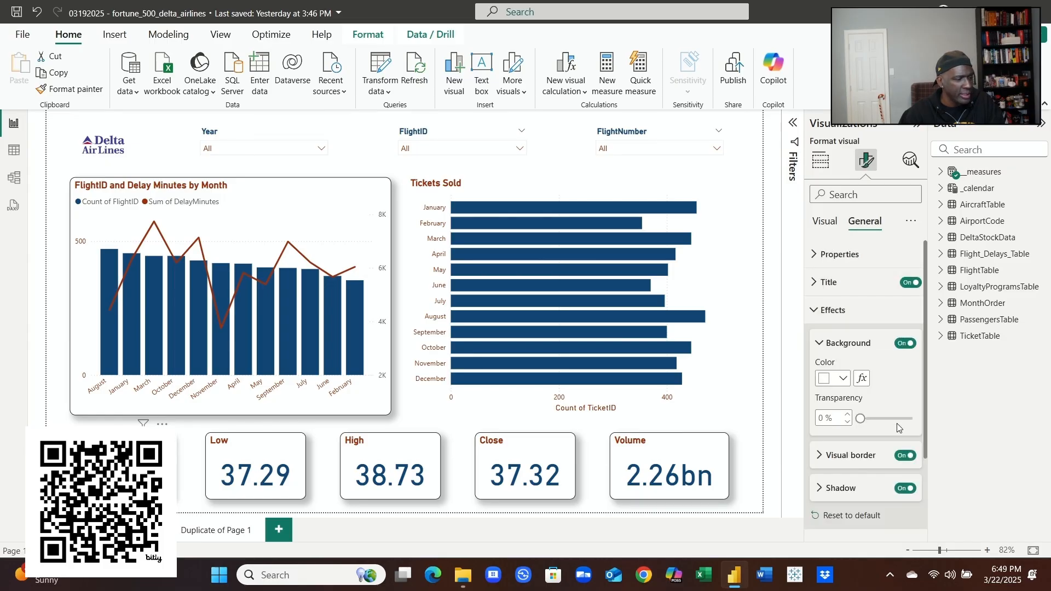
{"action": "scroll", "coordinate": [897, 428], "scroll_direction": "down", "scroll_amount": 3}
{"action": "left_click", "coordinate": [829, 351]}
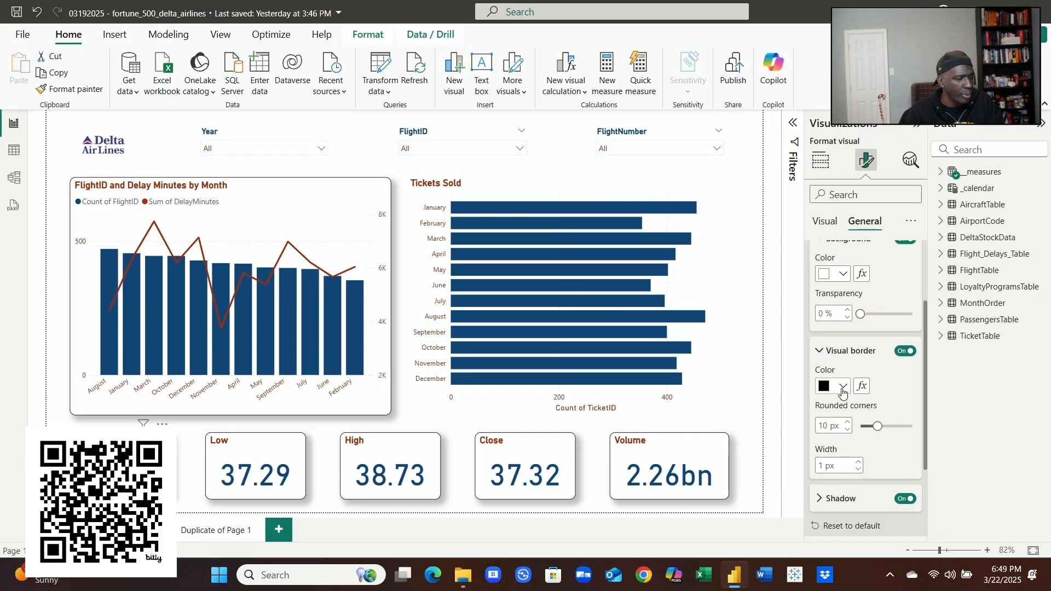
{"action": "scroll", "coordinate": [844, 360], "scroll_direction": "down", "scroll_amount": 2}
{"action": "left_click", "coordinate": [848, 316]}
{"action": "left_click", "coordinate": [848, 315]}
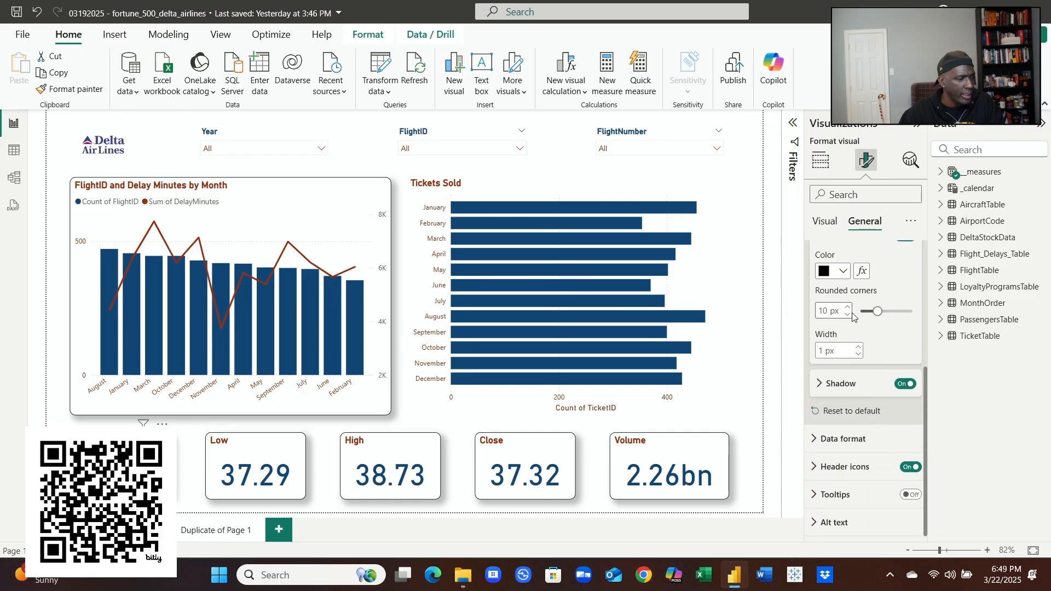
{"action": "left_click", "coordinate": [848, 315]}
{"action": "left_click", "coordinate": [848, 315]}
{"action": "left_click", "coordinate": [849, 315]}
{"action": "left_click", "coordinate": [850, 315]}
{"action": "left_click", "coordinate": [850, 315]}
{"action": "left_click", "coordinate": [850, 314]}
{"action": "left_click", "coordinate": [849, 315]}
{"action": "left_click", "coordinate": [849, 315]}
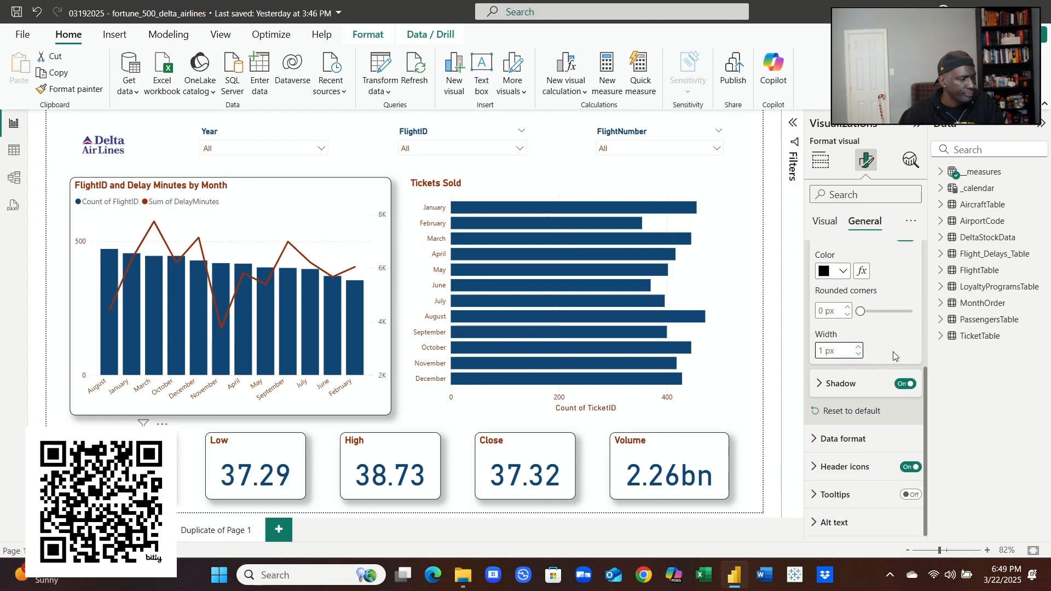
Step: Turn off the Open card's shadow and visual border
{"action": "left_click", "coordinate": [904, 385]}
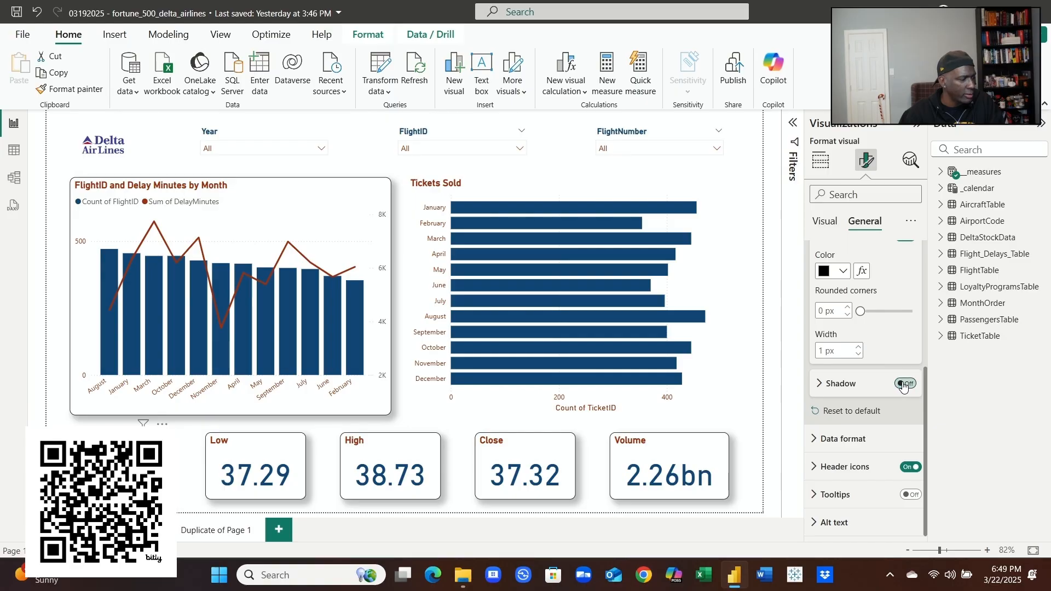
{"action": "left_click", "coordinate": [189, 475]}
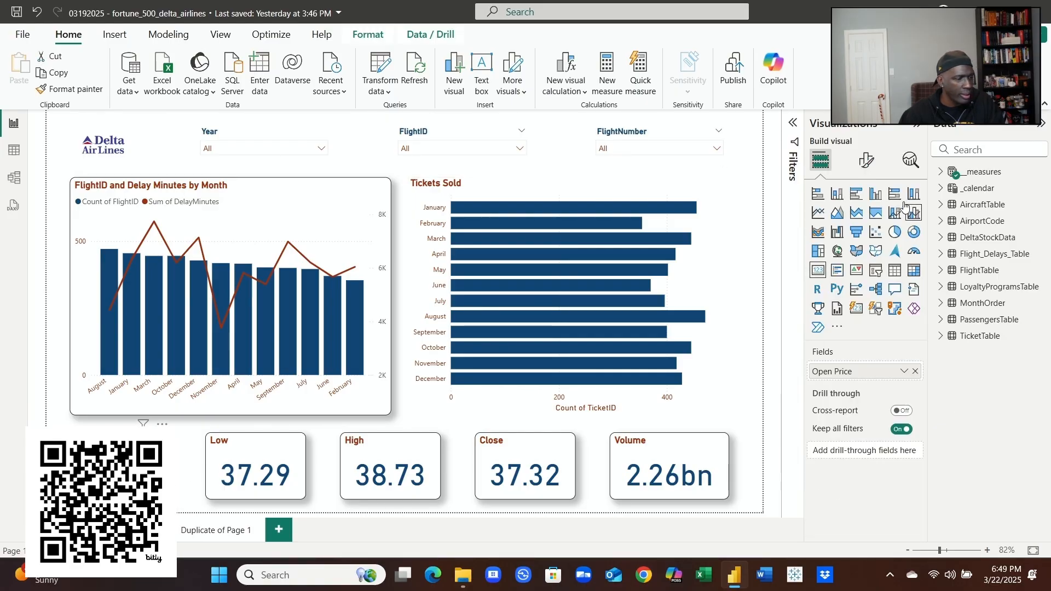
{"action": "left_click", "coordinate": [866, 160]}
{"action": "left_click", "coordinate": [880, 227]}
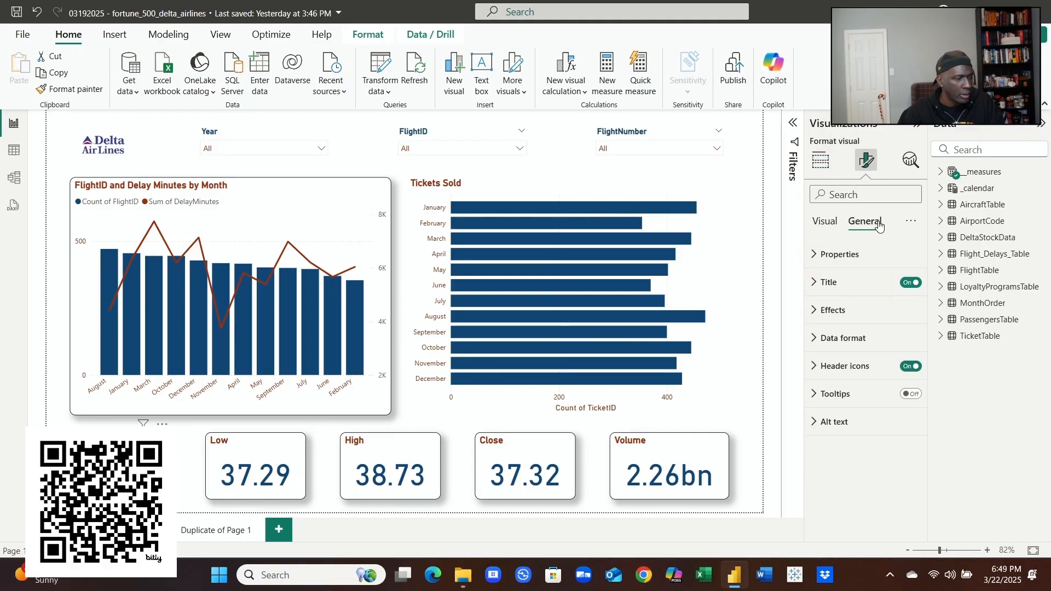
{"action": "left_click", "coordinate": [846, 310]}
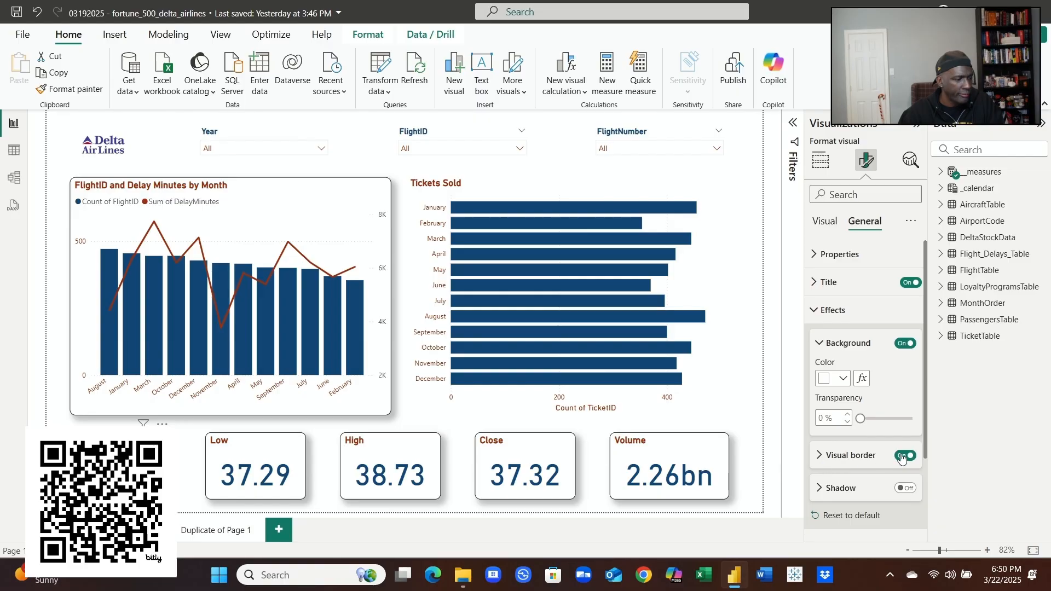
{"action": "left_click", "coordinate": [905, 456]}
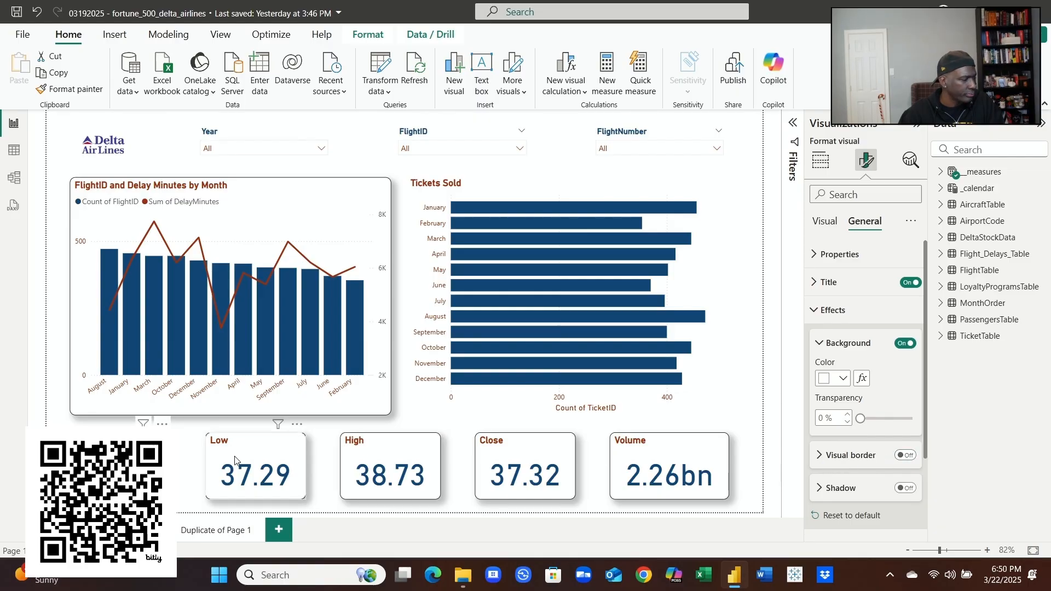
{"action": "left_click", "coordinate": [196, 471]}
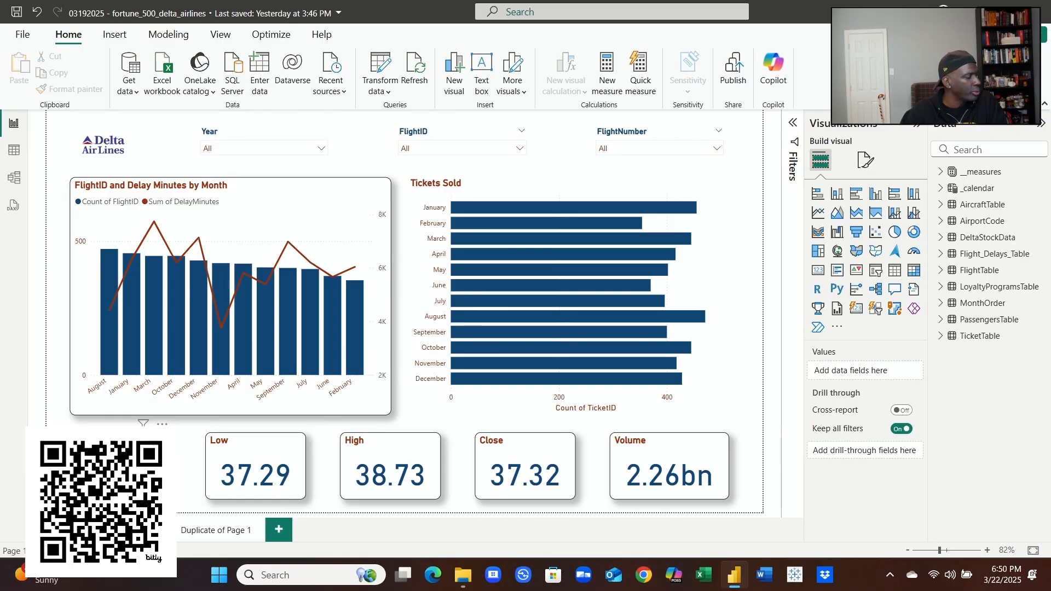
{"action": "left_click", "coordinate": [126, 465]}
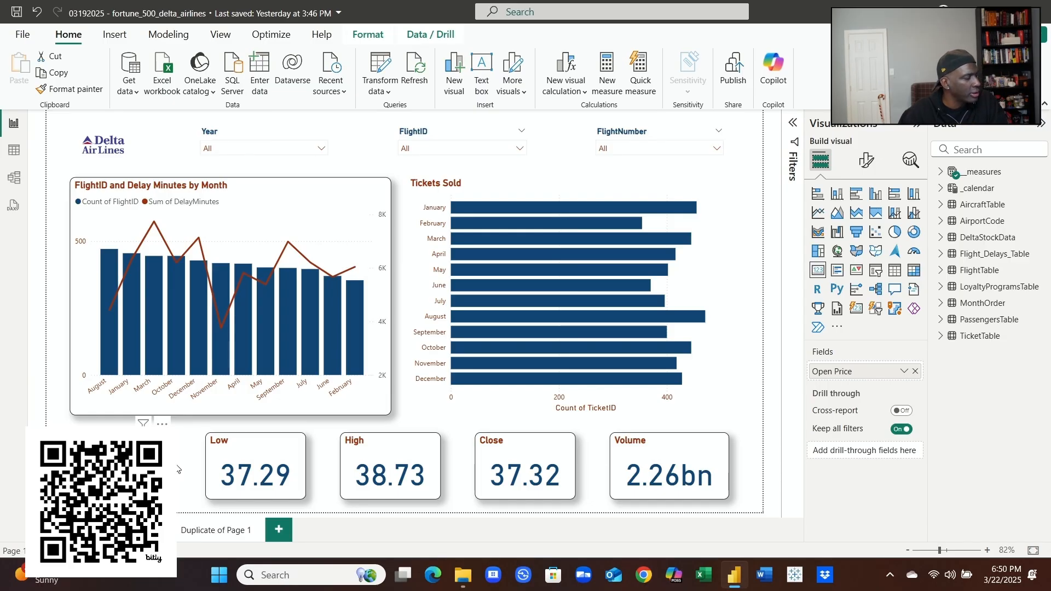
{"action": "left_click", "coordinate": [189, 477]}
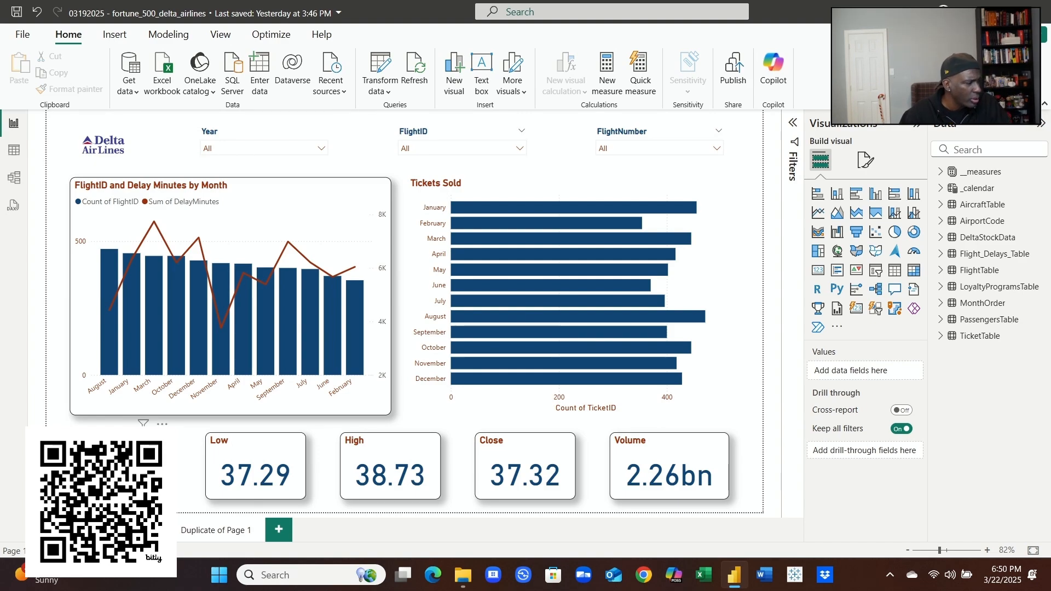
Step: Turn off the Open card's title and turn on its category label
{"action": "left_click", "coordinate": [121, 466]}
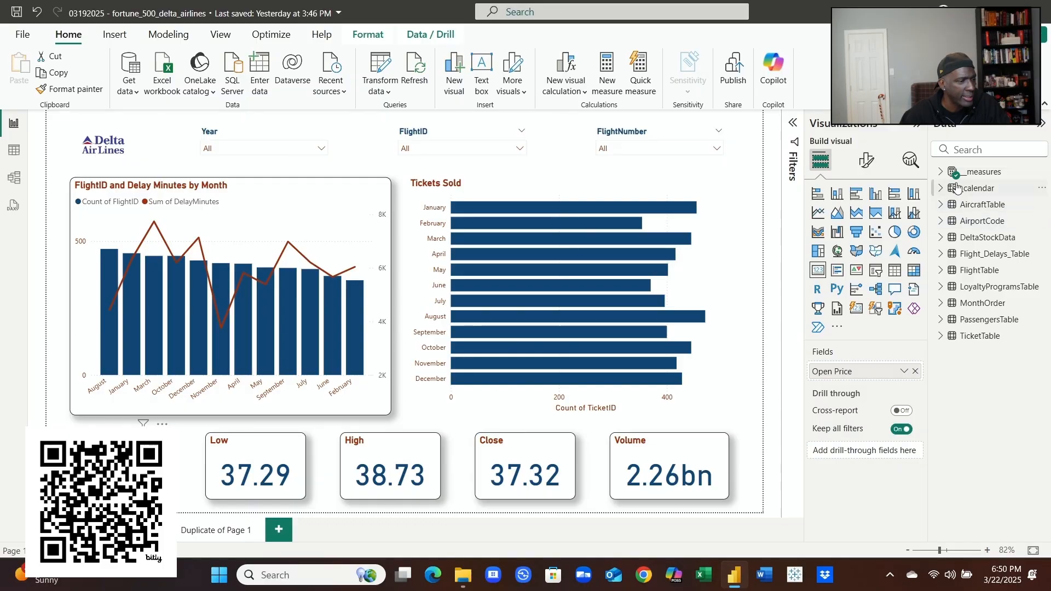
{"action": "left_click", "coordinate": [868, 161]}
{"action": "left_click", "coordinate": [866, 222]}
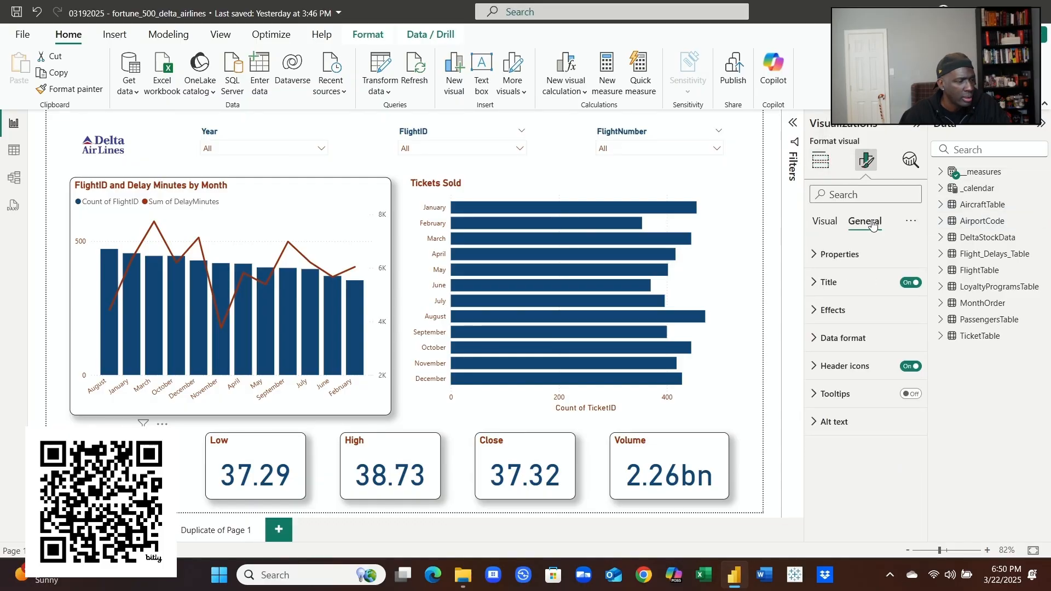
{"action": "left_click", "coordinate": [910, 282]}
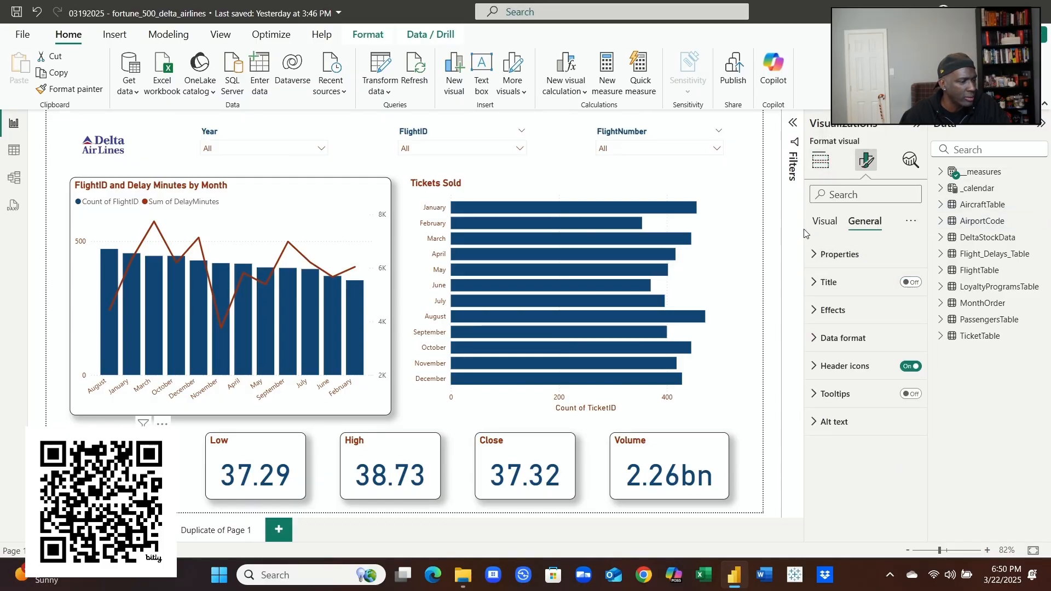
{"action": "left_click", "coordinate": [818, 226]}
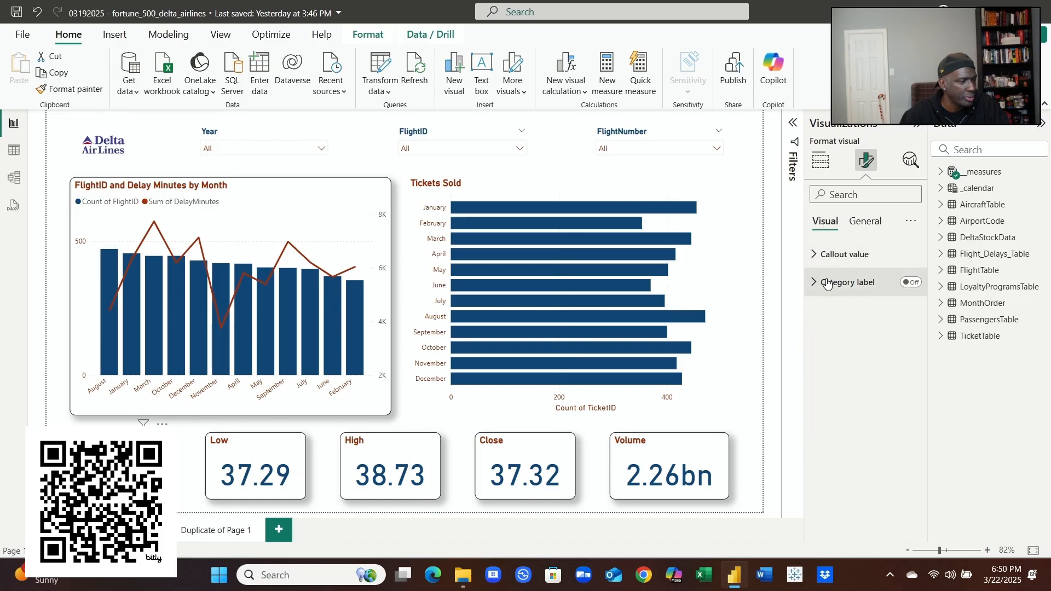
{"action": "left_click", "coordinate": [910, 283]}
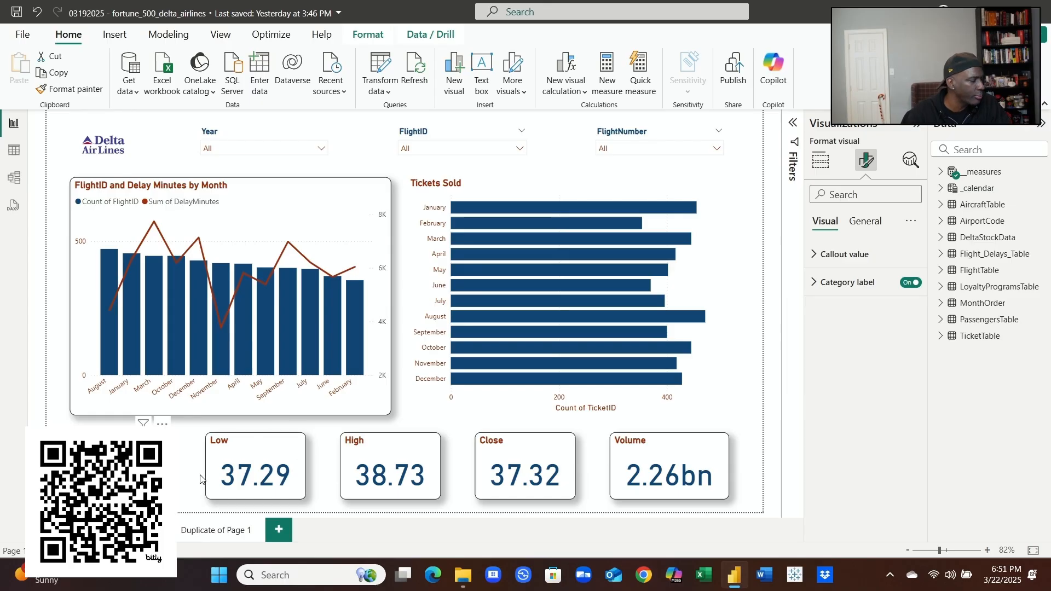
{"action": "left_click", "coordinate": [183, 489]}
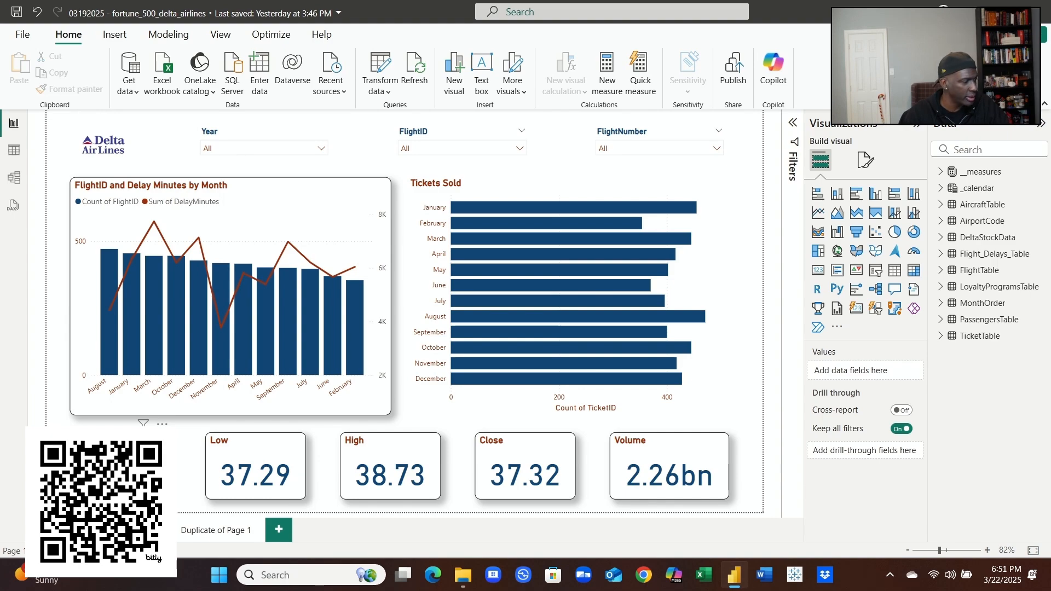
Step: Turn the Open card's category label back off and its title back on
{"action": "left_click", "coordinate": [122, 466]}
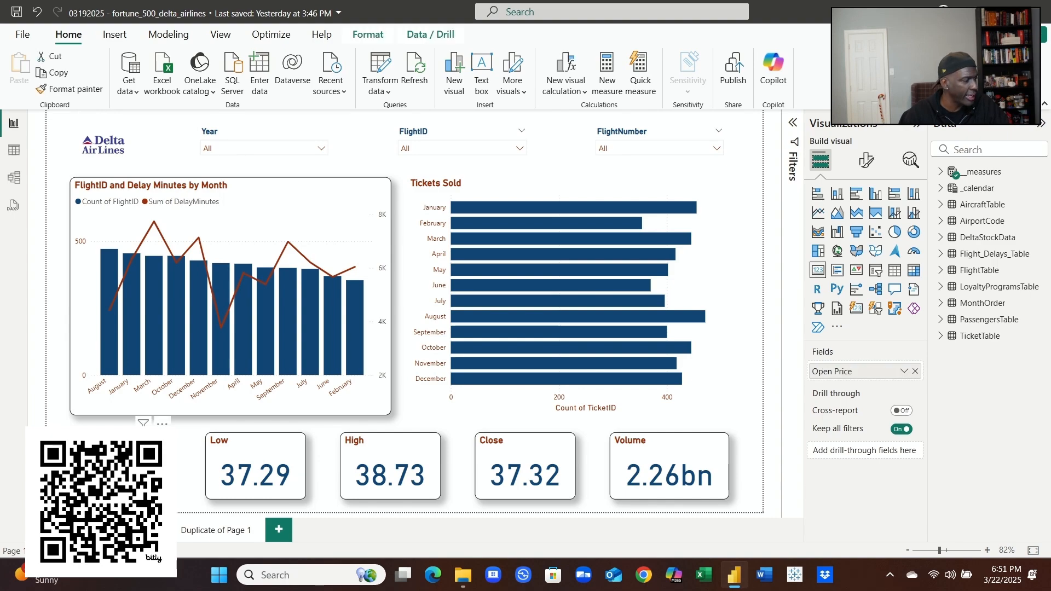
{"action": "left_click", "coordinate": [866, 160]}
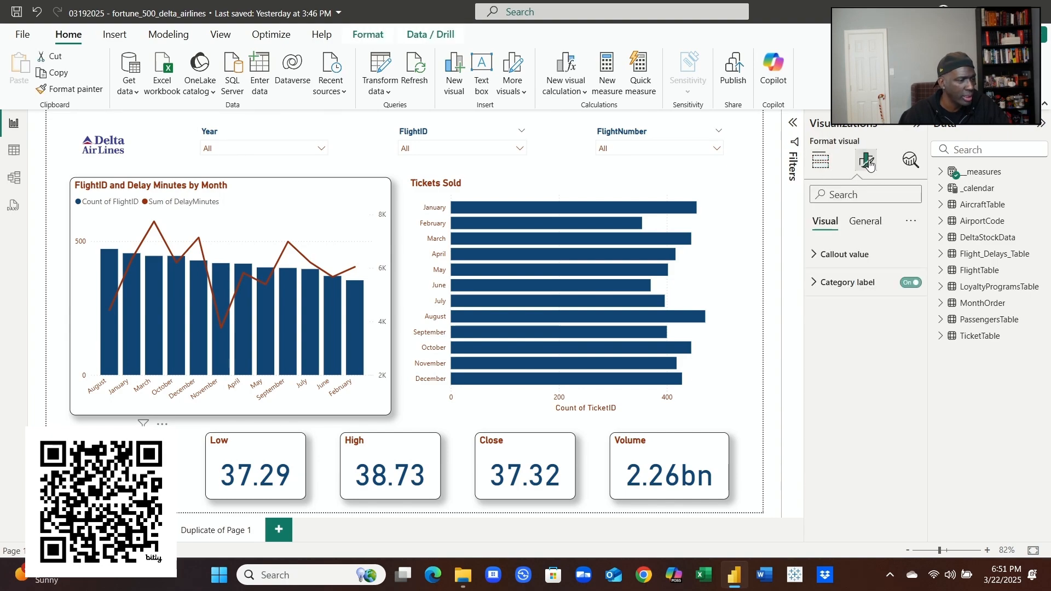
{"action": "left_click", "coordinate": [909, 282]}
{"action": "left_click", "coordinate": [866, 223]}
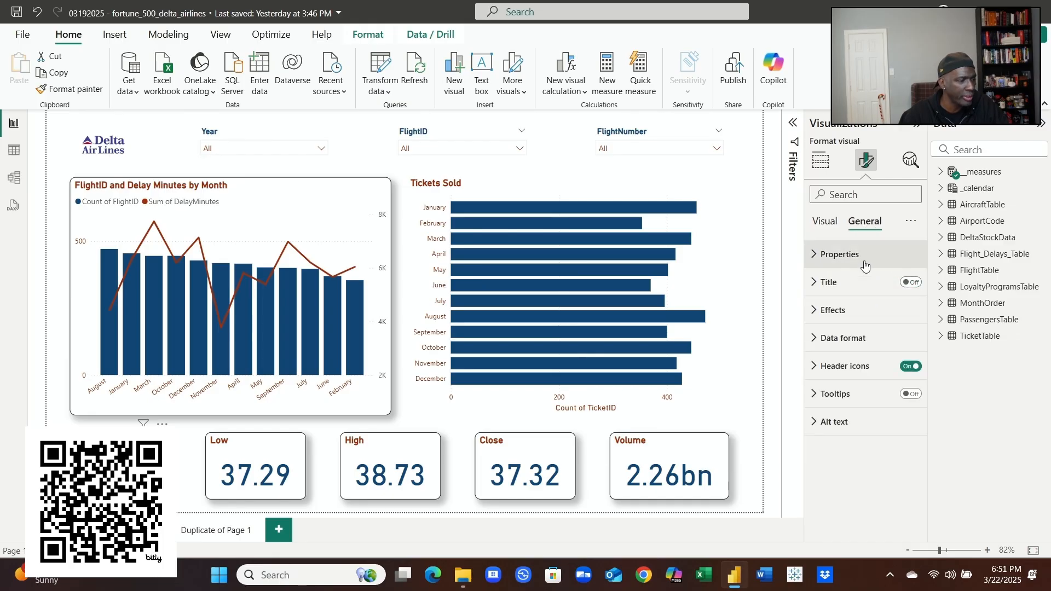
{"action": "left_click", "coordinate": [914, 283]}
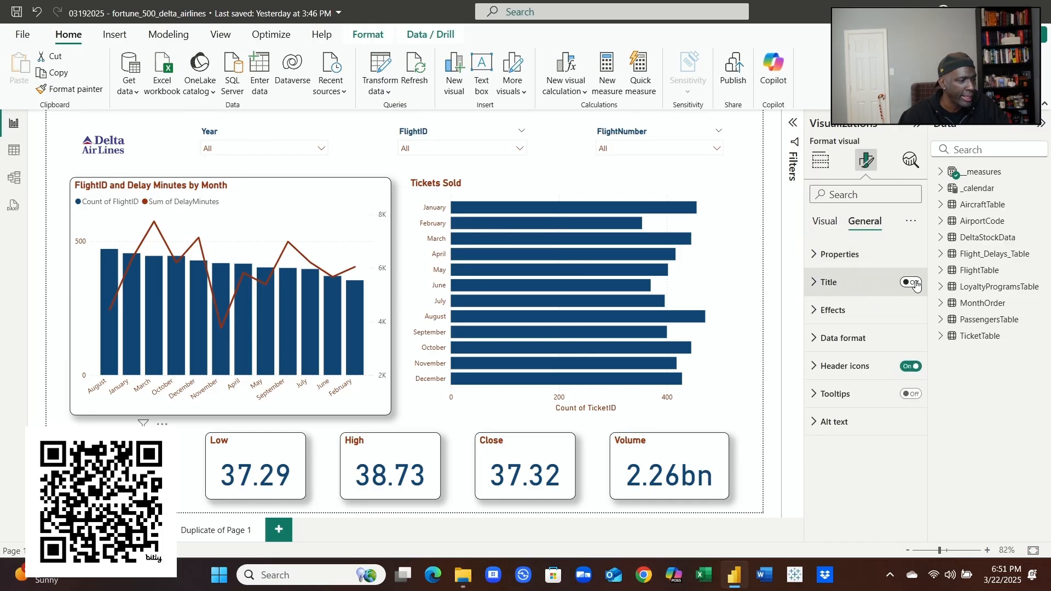
Step: Set the Open card's title text color to black, and switch its bold formatting off and on again
{"action": "left_click", "coordinate": [814, 282]}
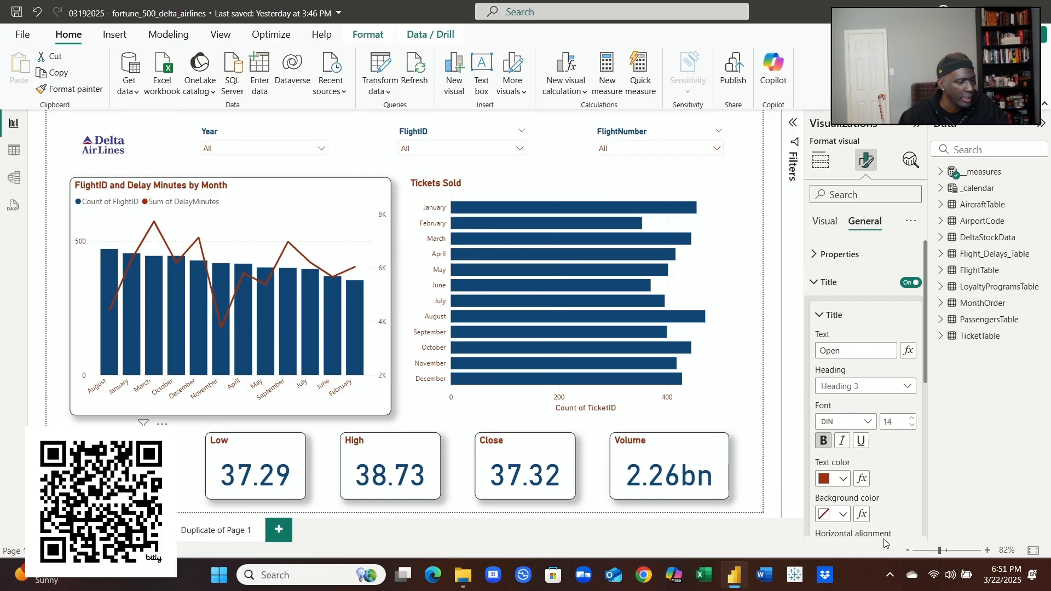
{"action": "left_click", "coordinate": [845, 483]}
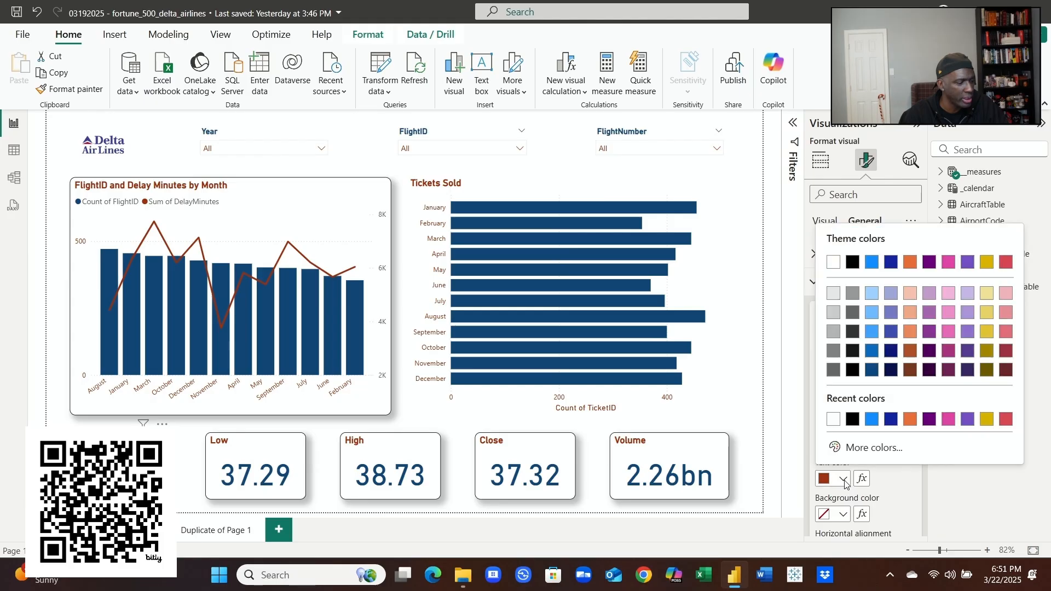
{"action": "left_click", "coordinate": [840, 251]}
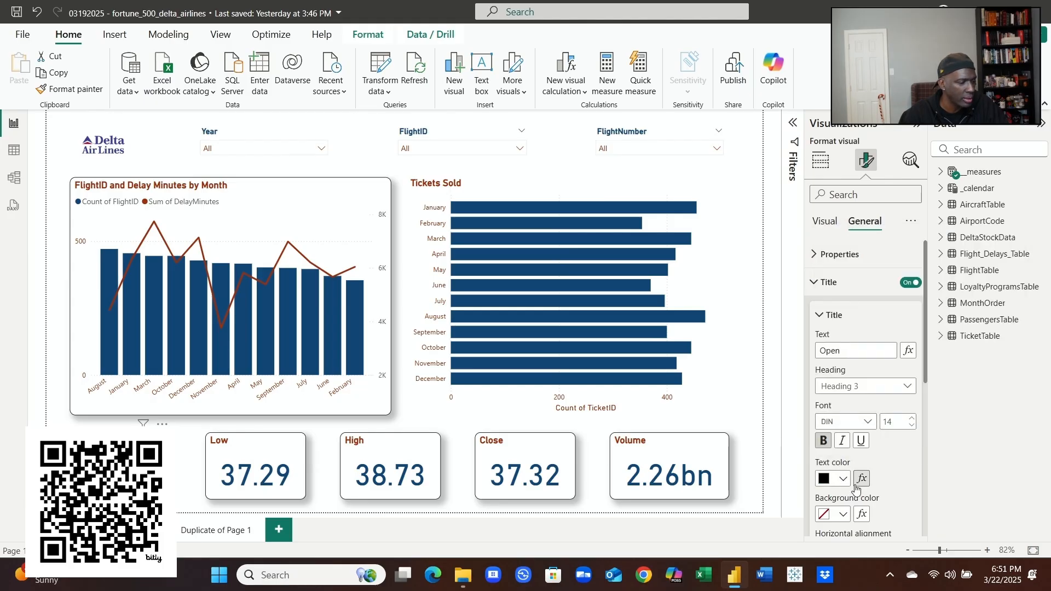
{"action": "left_click", "coordinate": [824, 441]}
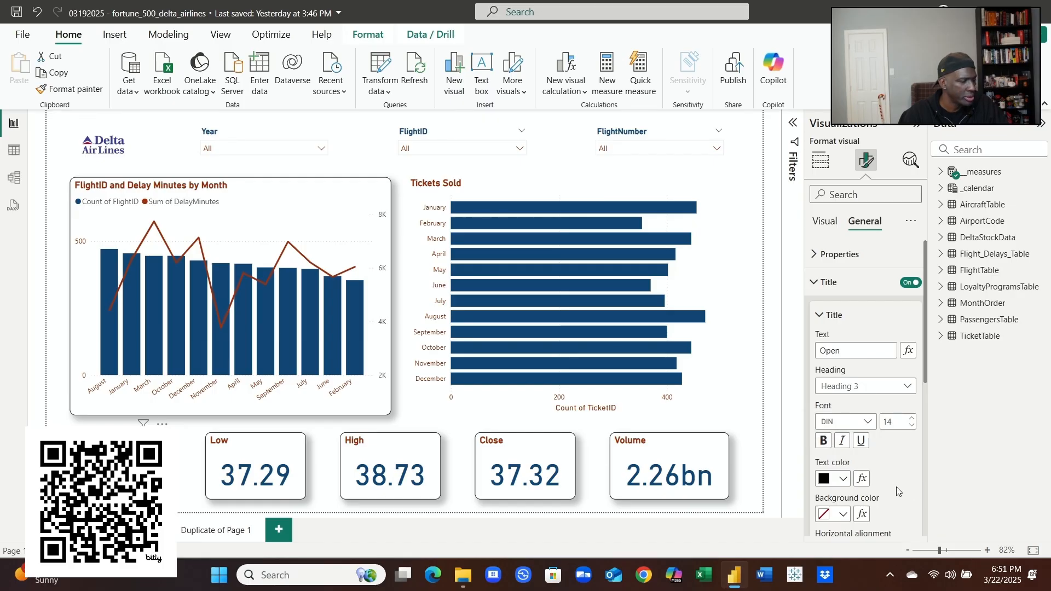
{"action": "left_click", "coordinate": [823, 443]}
Step: Match the Open card's title text color to the Low card's title color, #9E3211
{"action": "left_click", "coordinate": [843, 479]}
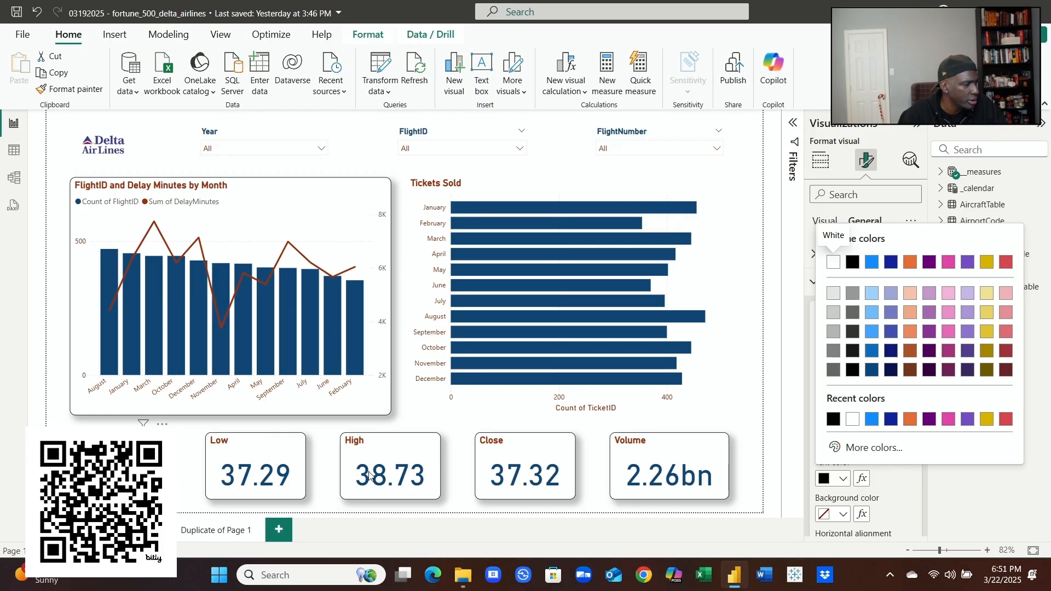
{"action": "left_click", "coordinate": [242, 455]}
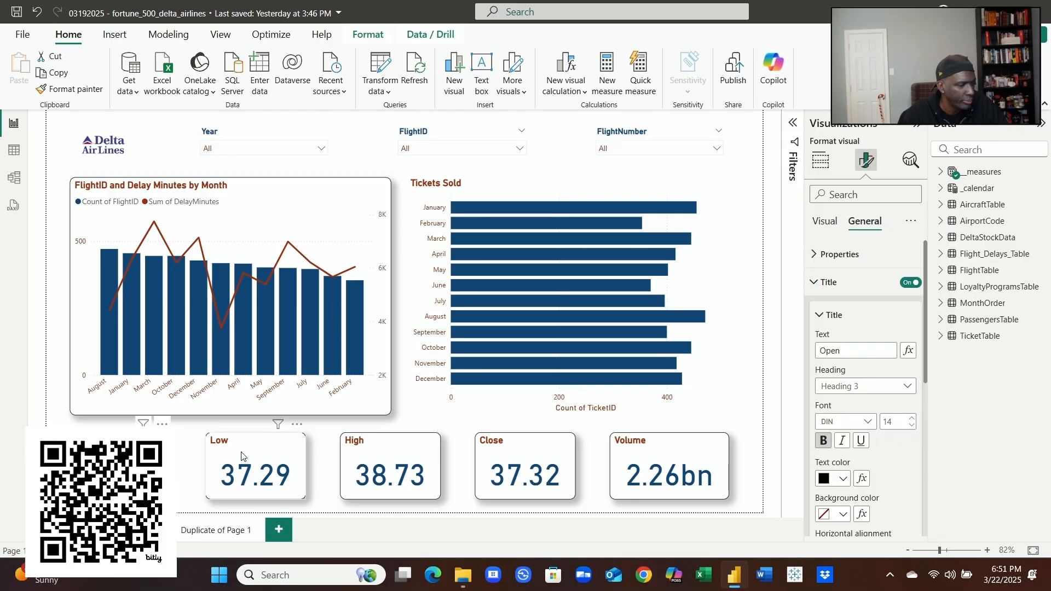
{"action": "left_click", "coordinate": [242, 456]}
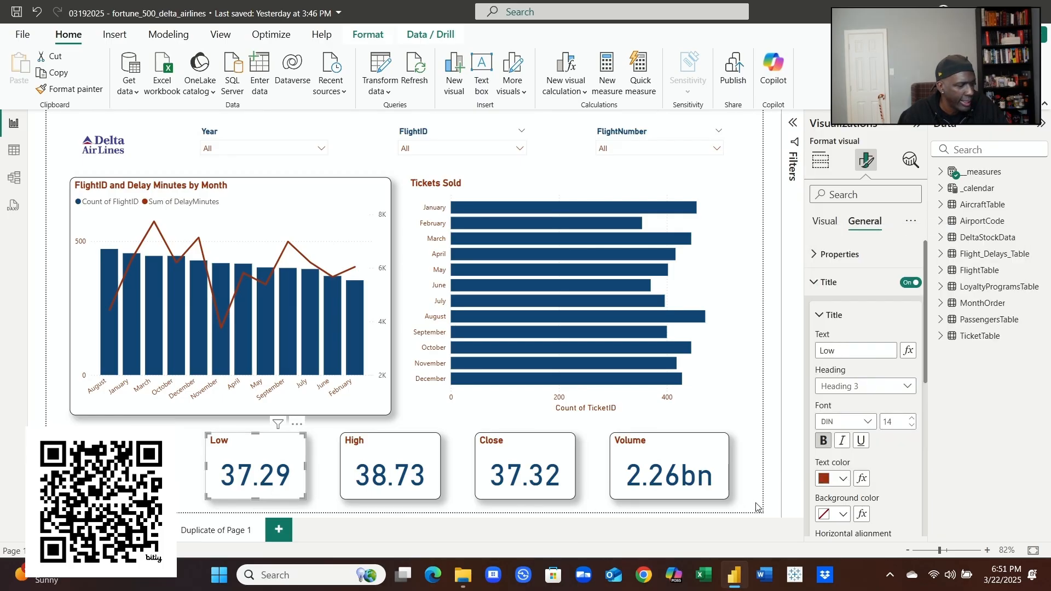
{"action": "left_click", "coordinate": [844, 479]}
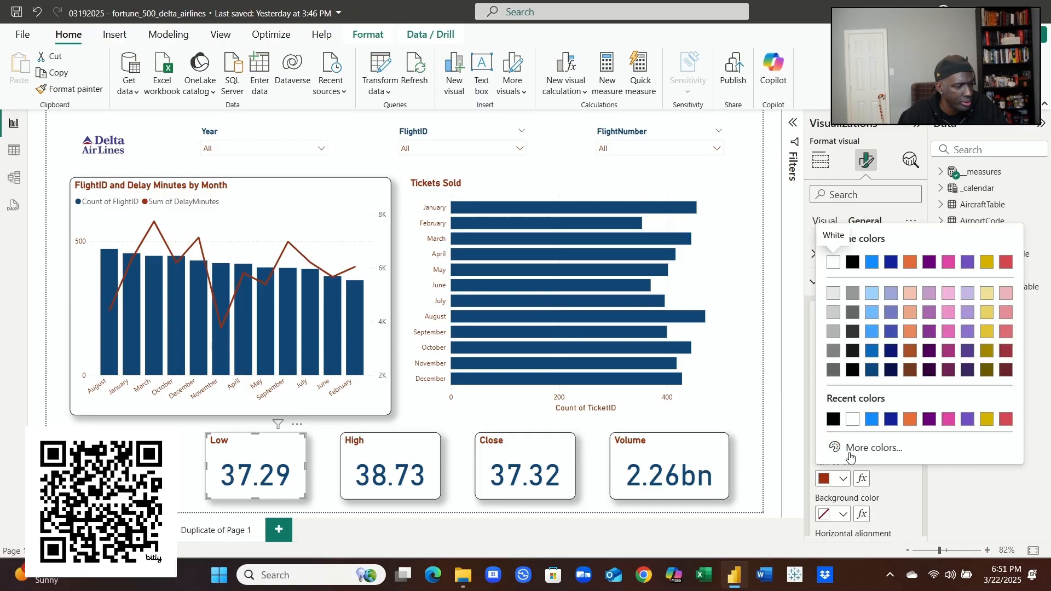
{"action": "left_click", "coordinate": [851, 455]}
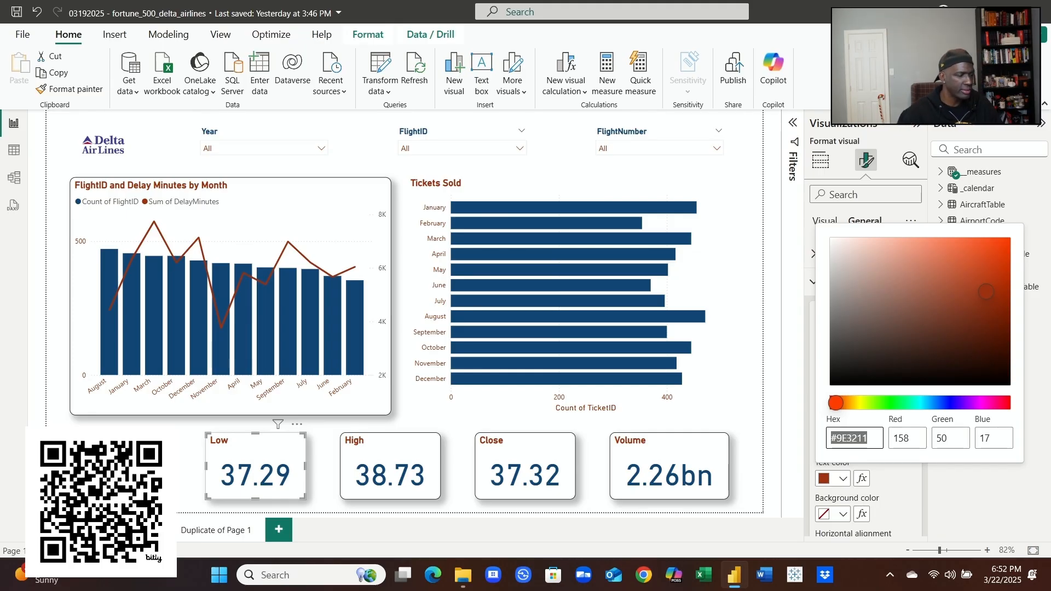
{"action": "left_click", "coordinate": [122, 466]}
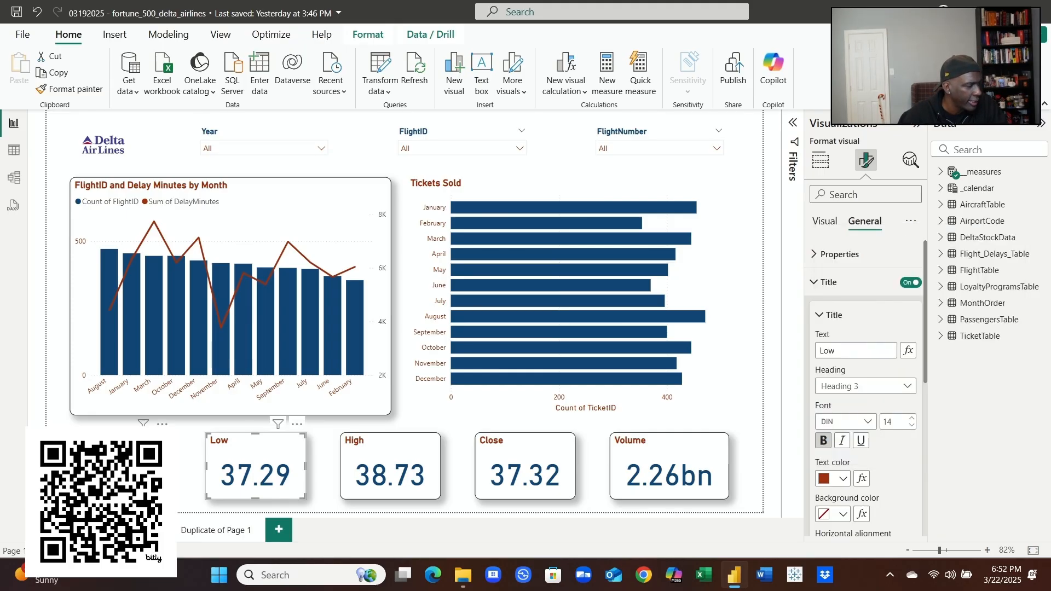
{"action": "left_click", "coordinate": [121, 466]}
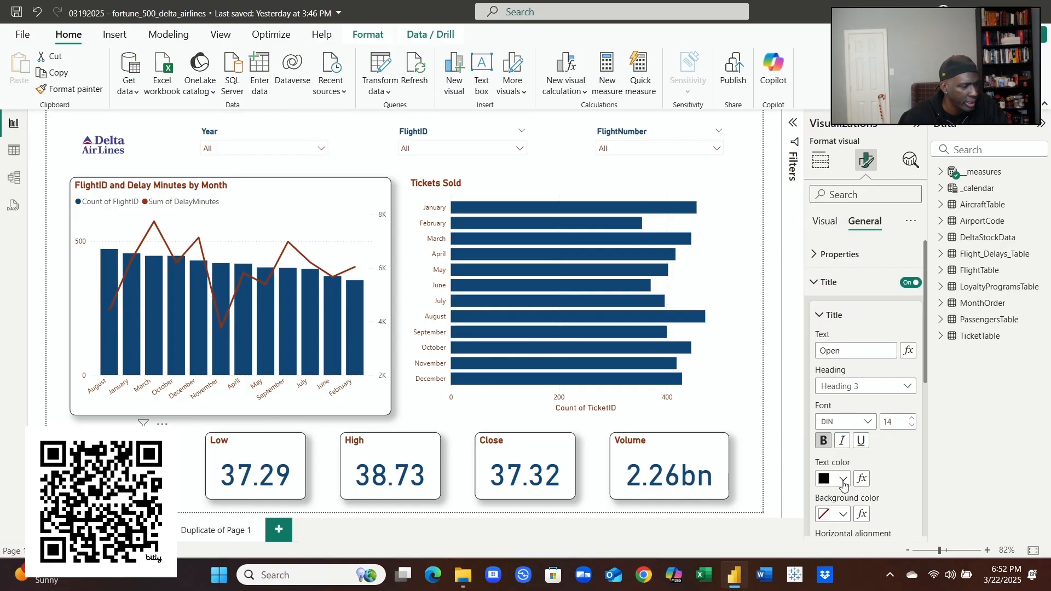
{"action": "left_click", "coordinate": [844, 479]}
{"action": "left_click", "coordinate": [834, 420]}
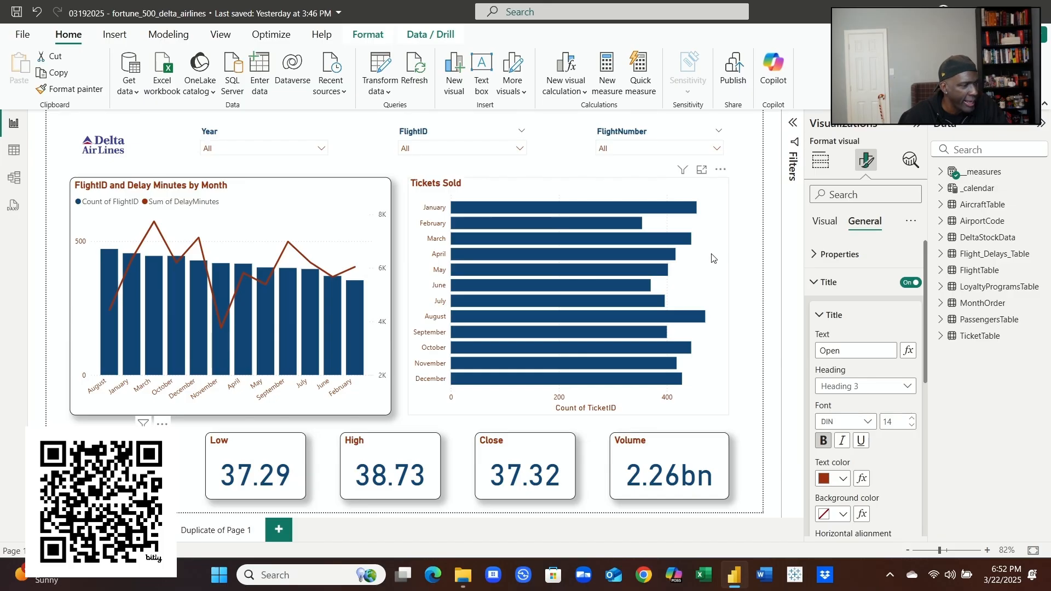
Step: Check the hex code of the Open card's callout value color, and set that color to black
{"action": "left_click", "coordinate": [827, 222]}
{"action": "left_click", "coordinate": [833, 254]}
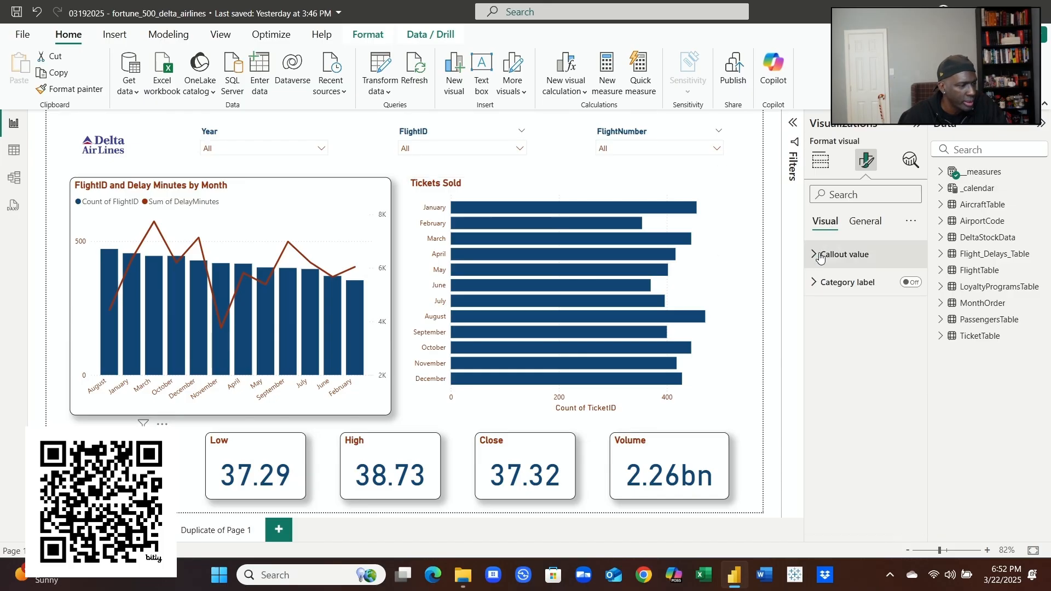
{"action": "left_click", "coordinate": [843, 358]}
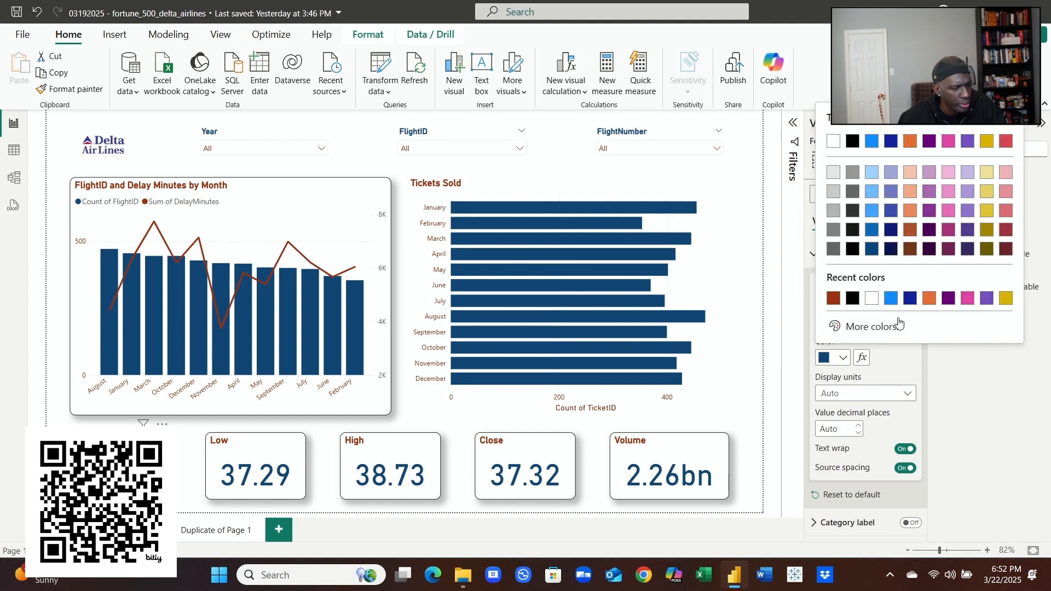
{"action": "left_click", "coordinate": [864, 327]}
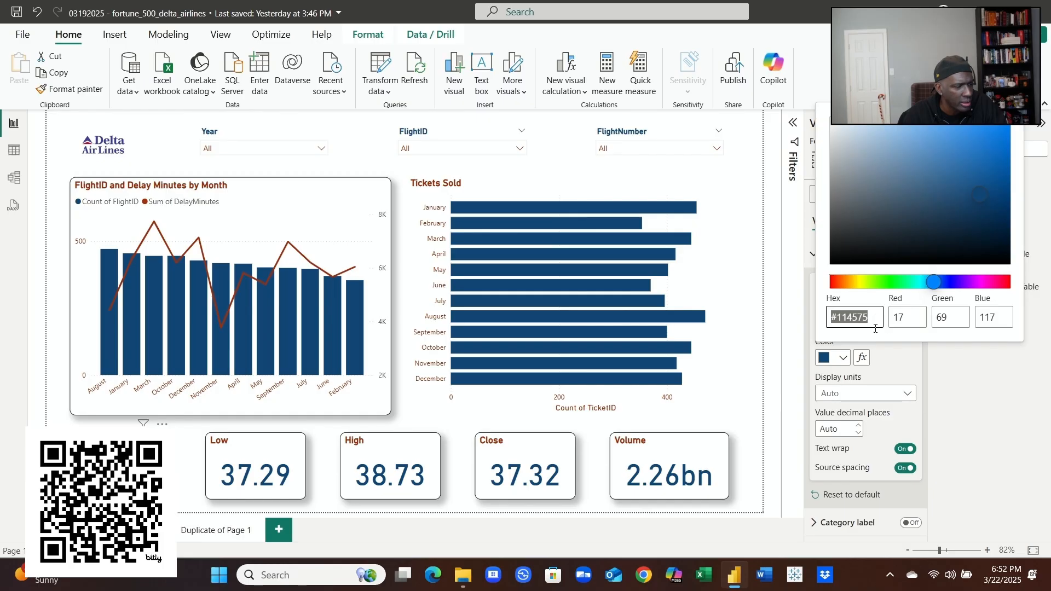
{"action": "left_click", "coordinate": [916, 364]}
{"action": "left_click", "coordinate": [842, 358]}
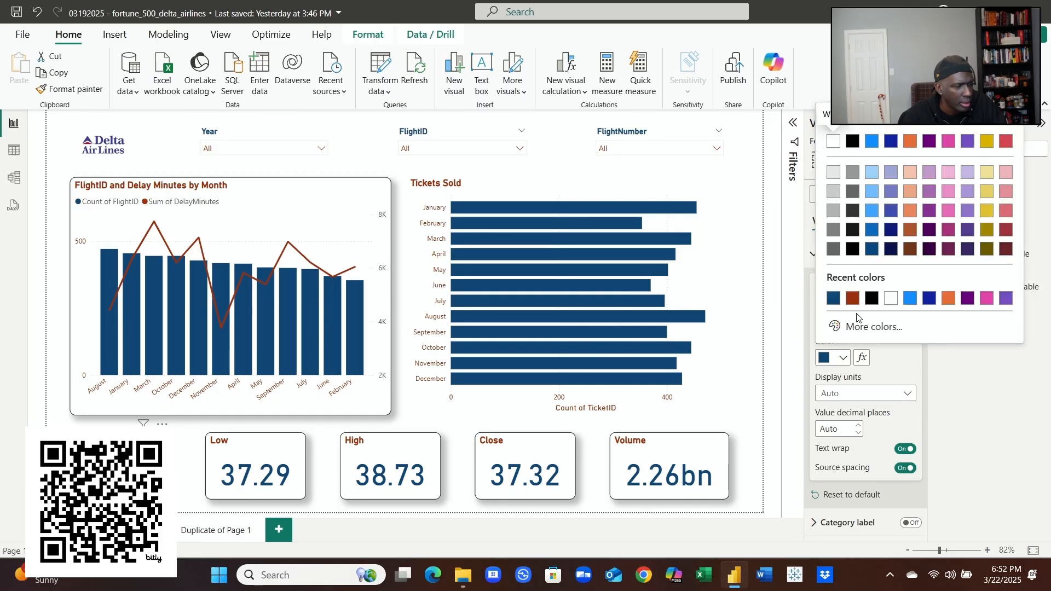
{"action": "left_click", "coordinate": [872, 298]}
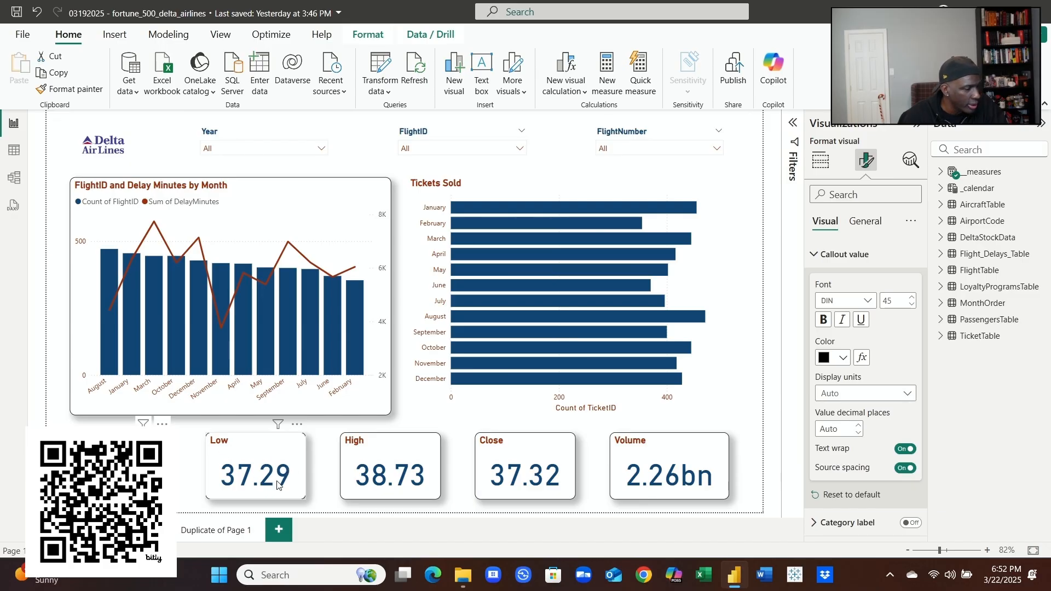
Step: Match the Open card's callout value color to the Low card's dark blue, #114575
{"action": "left_click", "coordinate": [261, 450]}
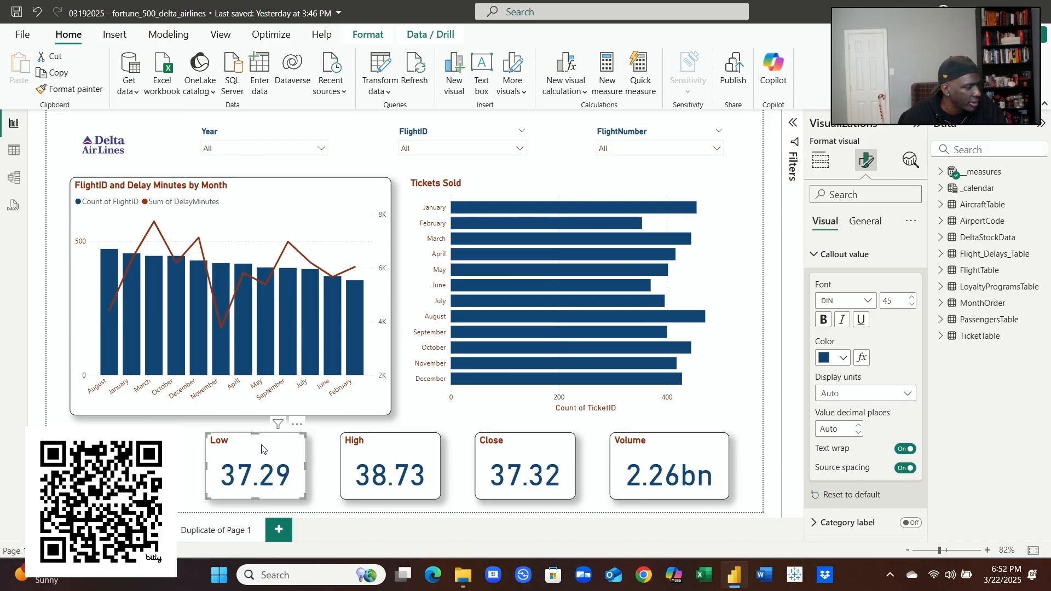
{"action": "left_click", "coordinate": [843, 358]}
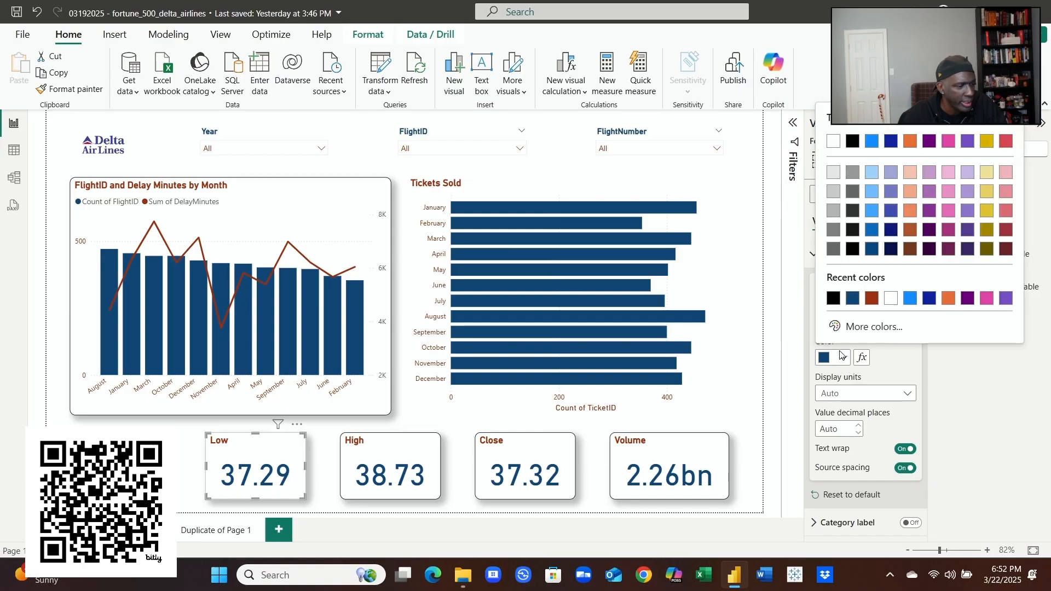
{"action": "left_click", "coordinate": [854, 298]}
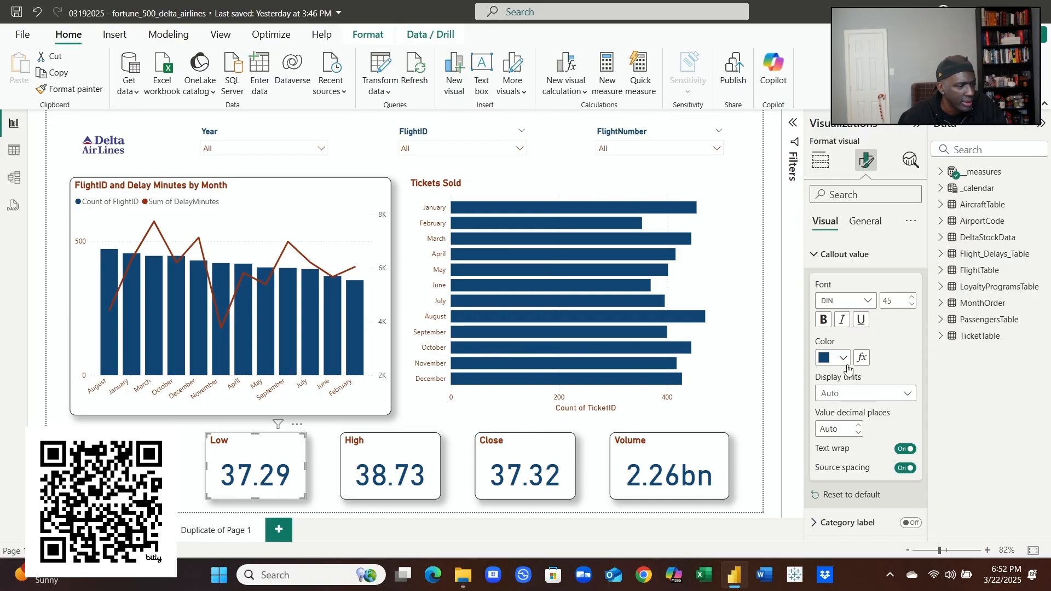
{"action": "left_click", "coordinate": [843, 358]}
{"action": "left_click", "coordinate": [845, 330]}
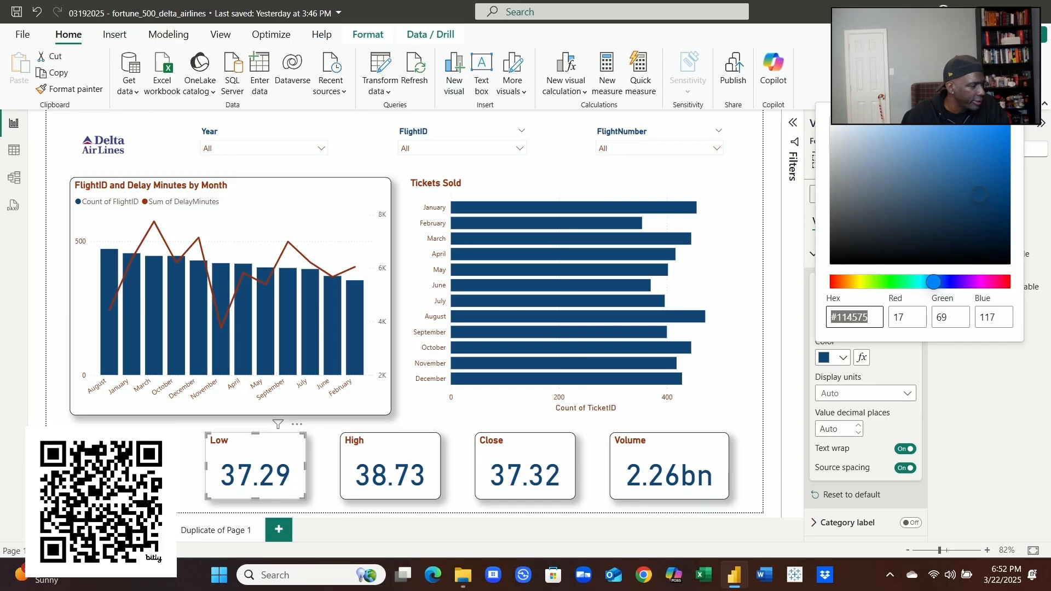
{"action": "key", "text": "Escape"}
{"action": "left_click", "coordinate": [121, 467]}
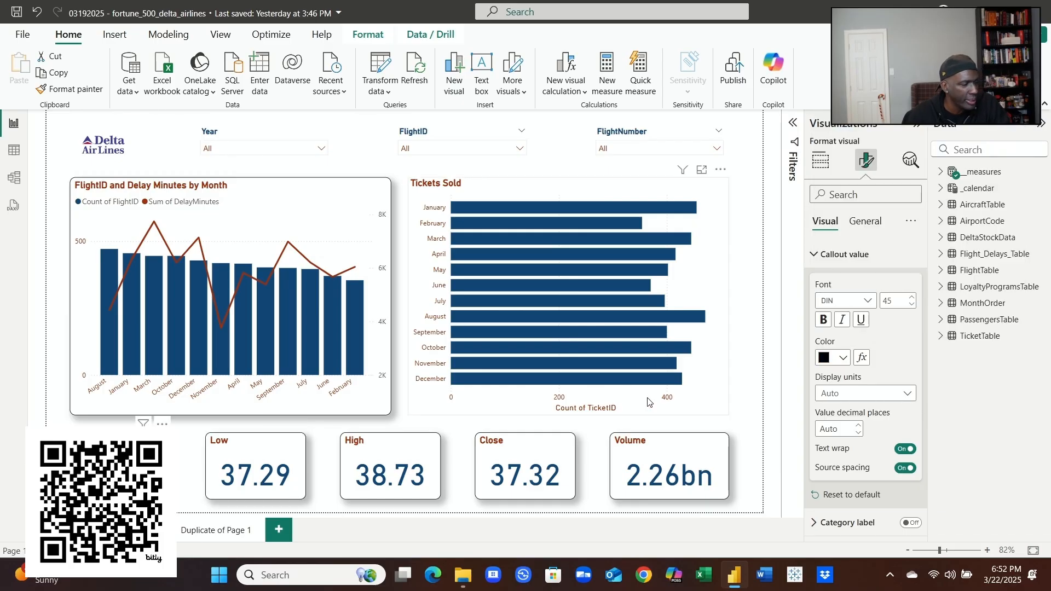
{"action": "left_click", "coordinate": [849, 363]}
{"action": "left_click", "coordinate": [832, 300]}
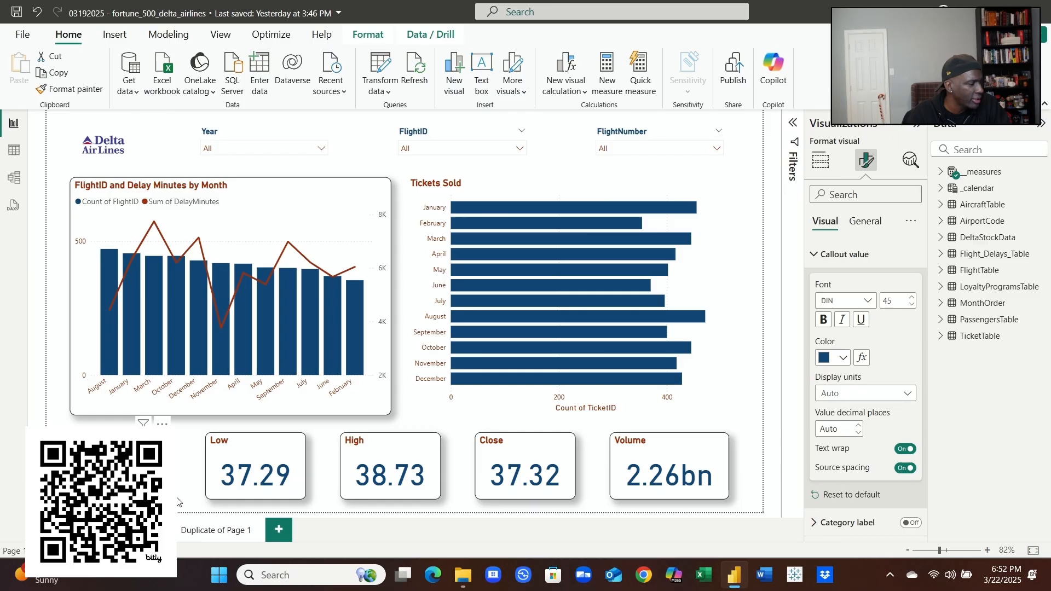
{"action": "left_click", "coordinate": [179, 500]}
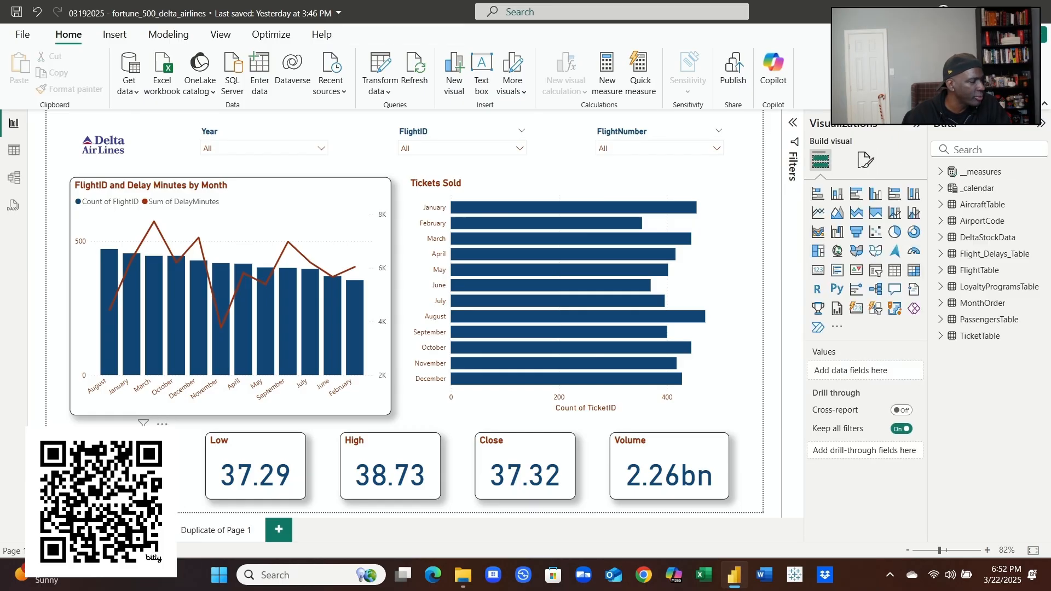
Step: Turn on the Open card's visual border in black
{"action": "left_click", "coordinate": [122, 467]}
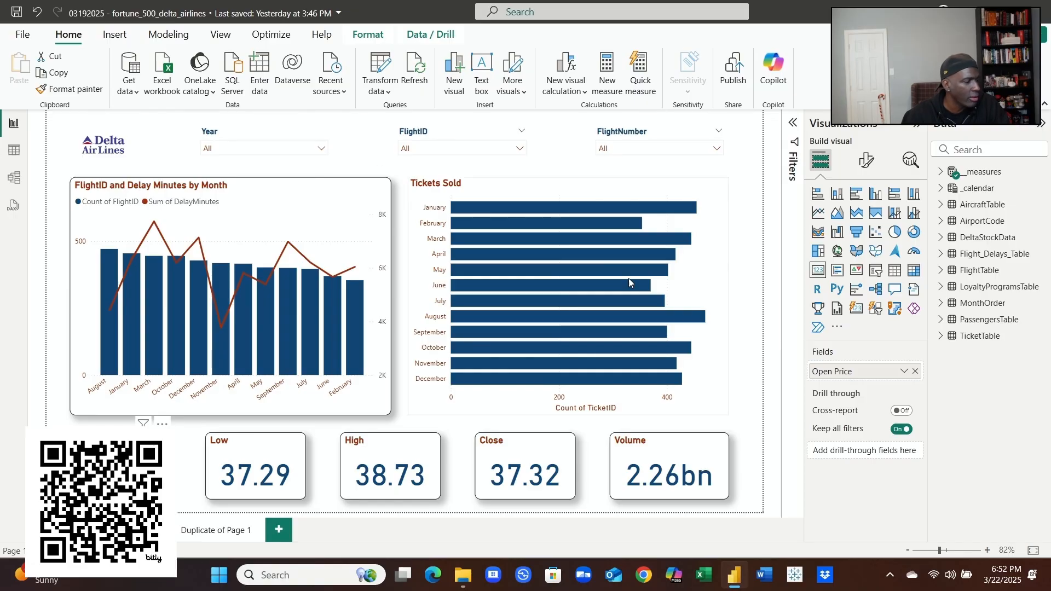
{"action": "left_click", "coordinate": [867, 160]}
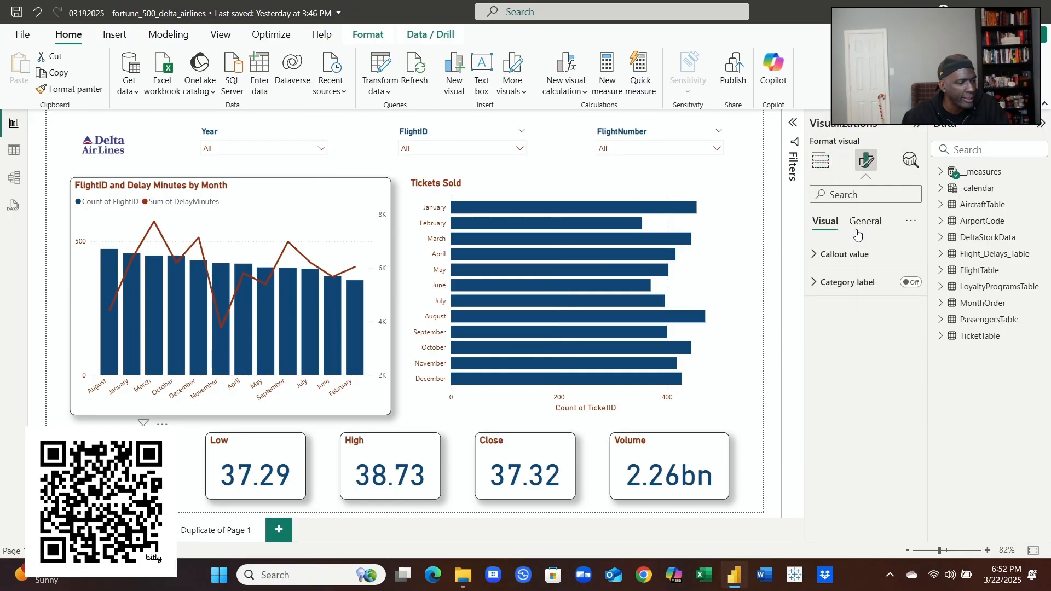
{"action": "left_click", "coordinate": [863, 225]}
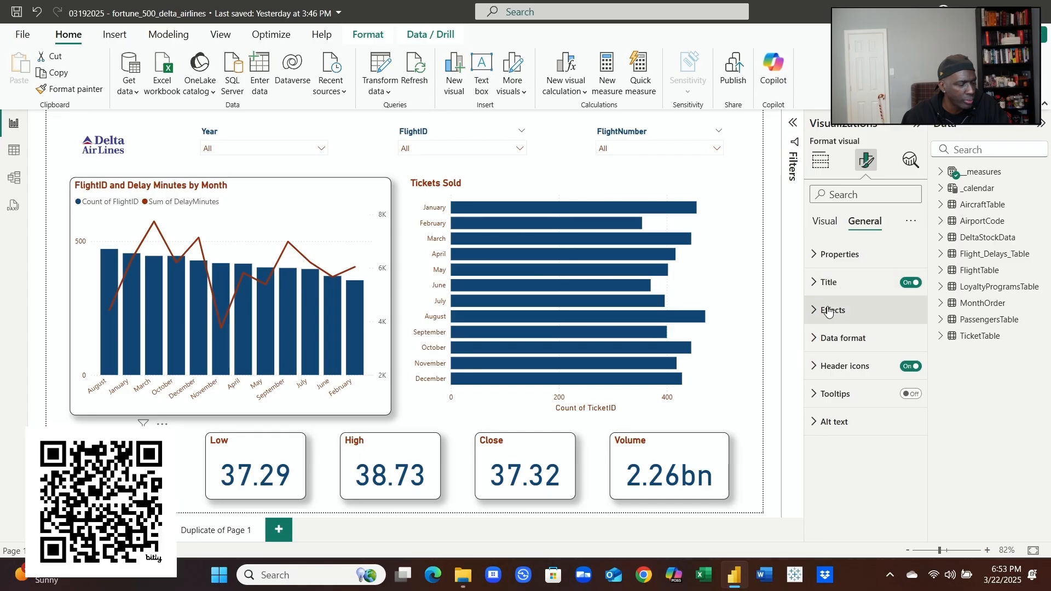
{"action": "left_click", "coordinate": [828, 311]}
{"action": "scroll", "coordinate": [856, 454], "scroll_direction": "down", "scroll_amount": 2}
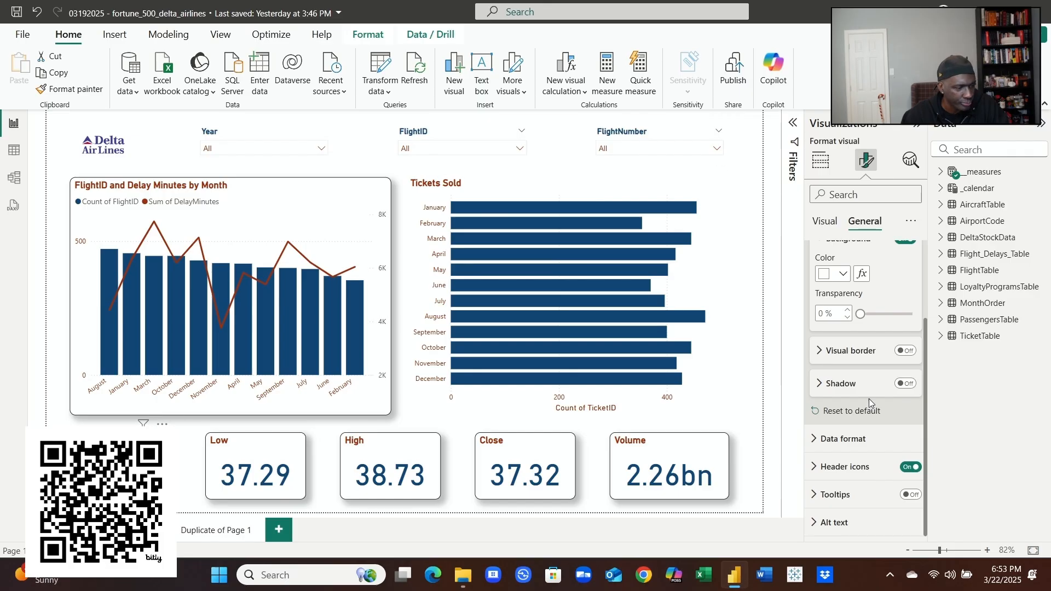
{"action": "left_click", "coordinate": [907, 353]}
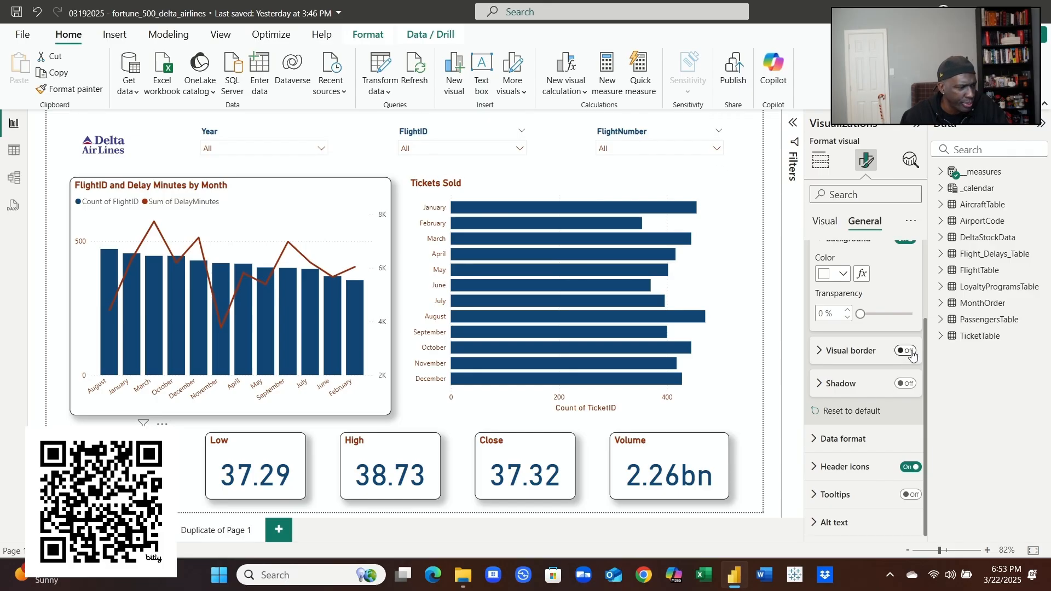
{"action": "left_click", "coordinate": [829, 357]}
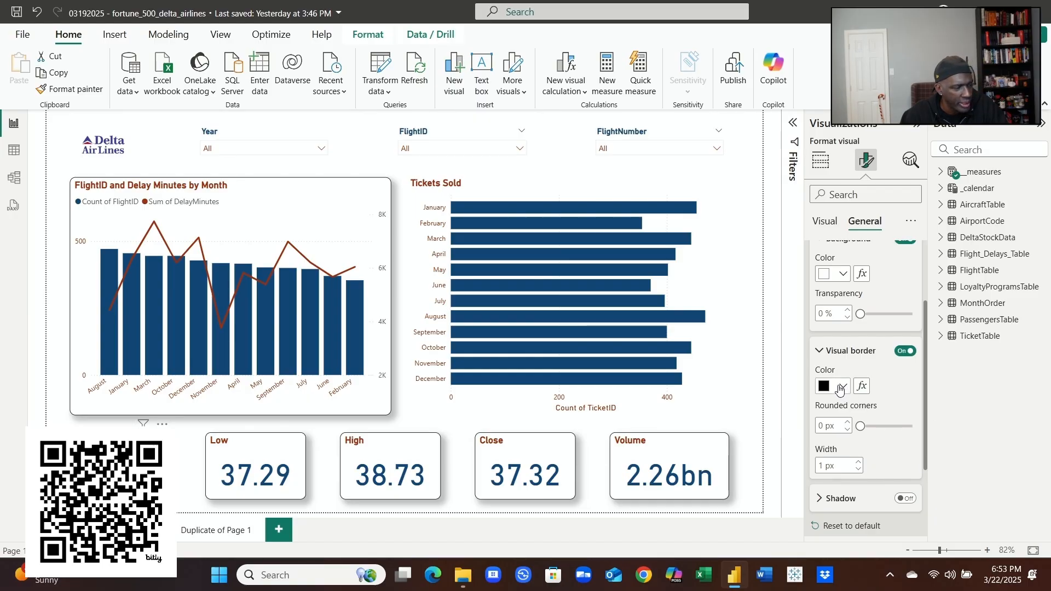
{"action": "left_click", "coordinate": [841, 387]}
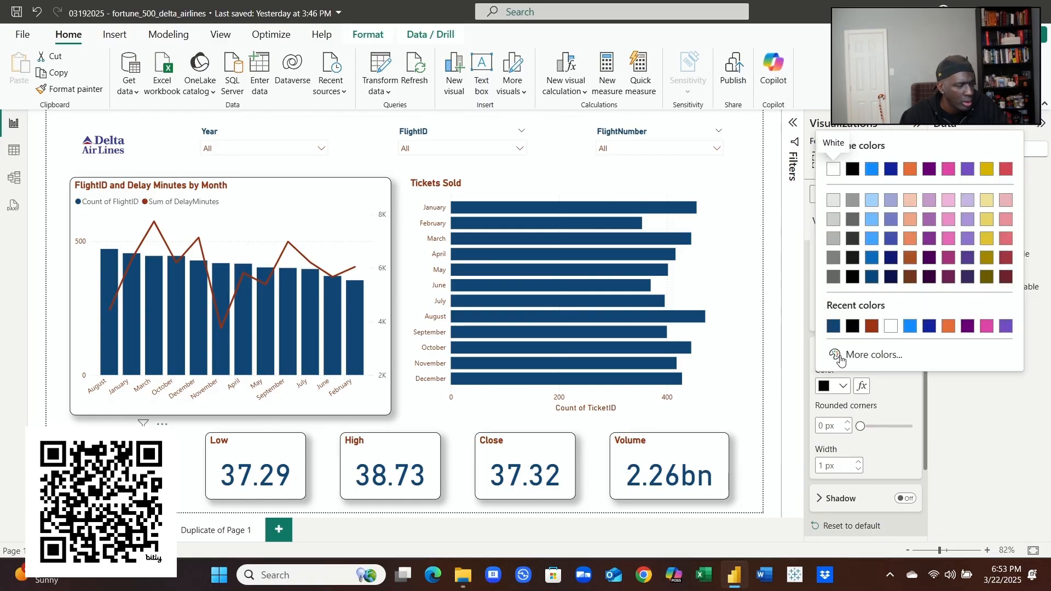
{"action": "left_click", "coordinate": [882, 403]}
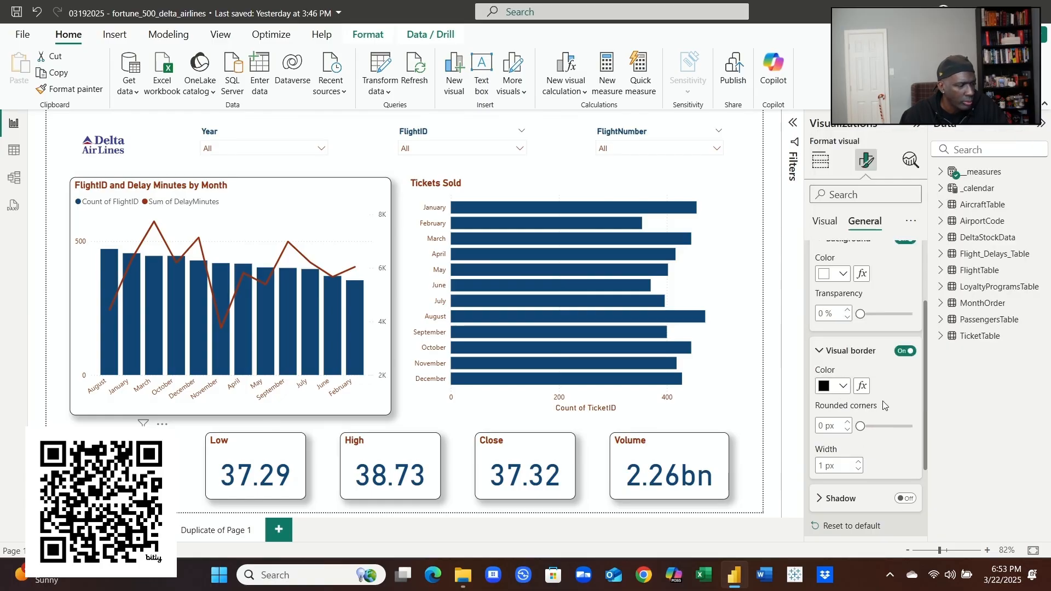
Step: Set the rounded corners of the Open card's visual border to 10 px
{"action": "left_click", "coordinate": [849, 422]}
{"action": "left_click", "coordinate": [849, 422]}
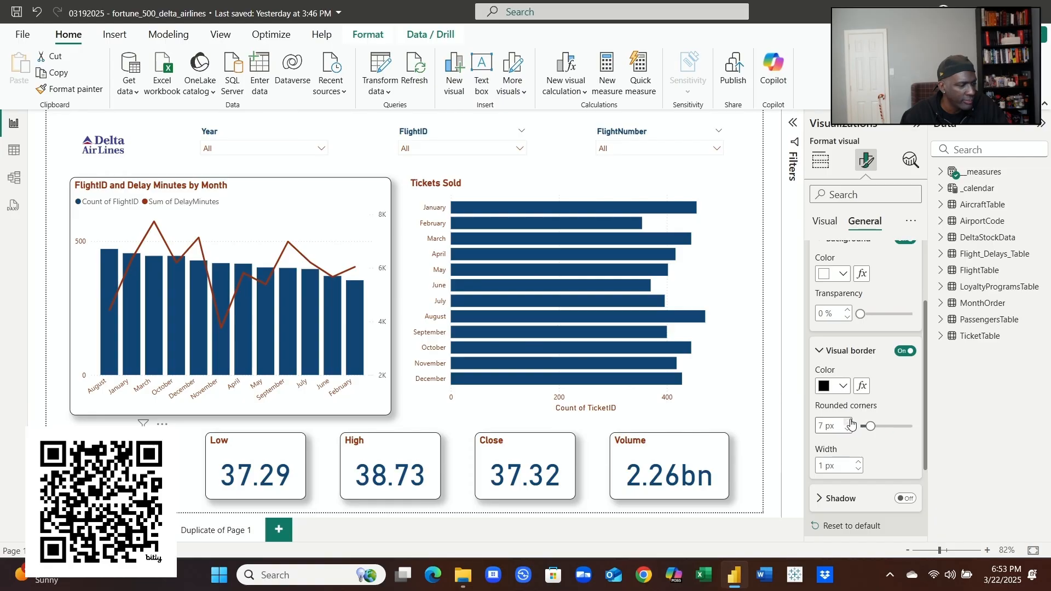
{"action": "left_click", "coordinate": [848, 422]}
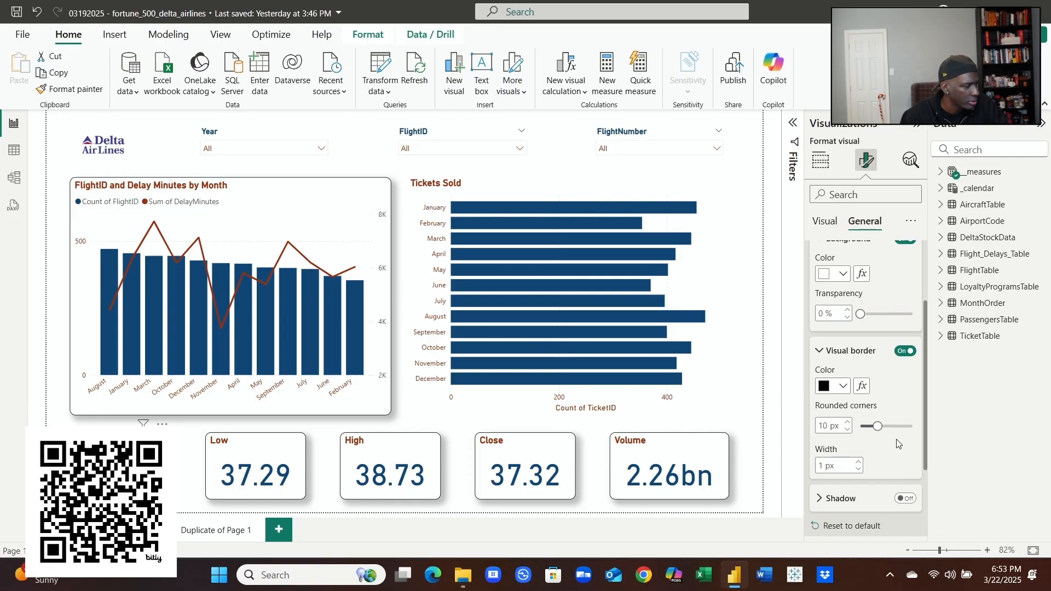
{"action": "left_click", "coordinate": [179, 477]}
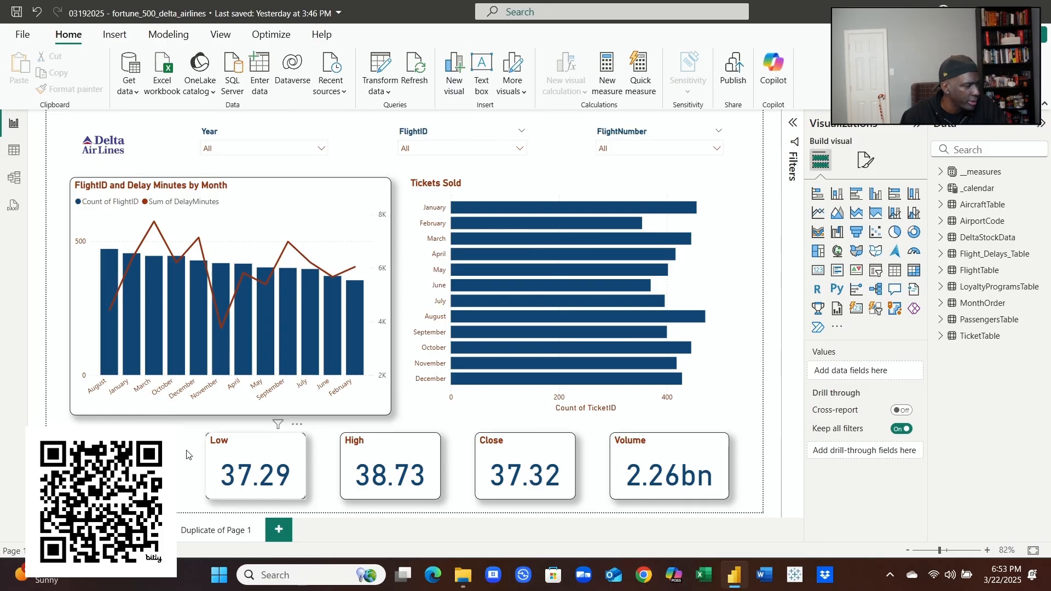
Step: Turn on the shadow effect for the Open card
{"action": "left_click", "coordinate": [217, 493]}
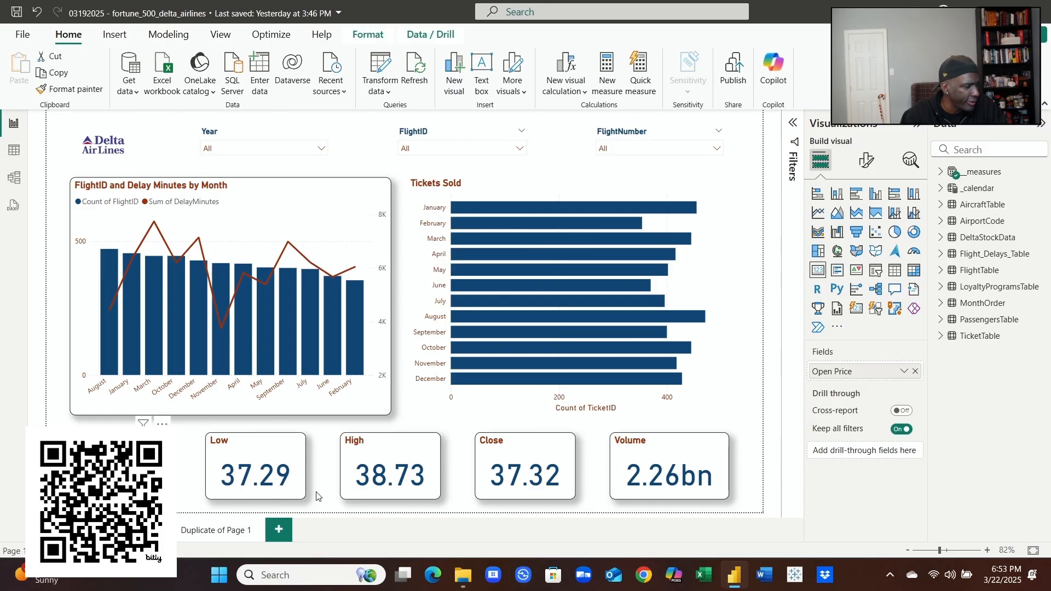
{"action": "left_click", "coordinate": [866, 161]}
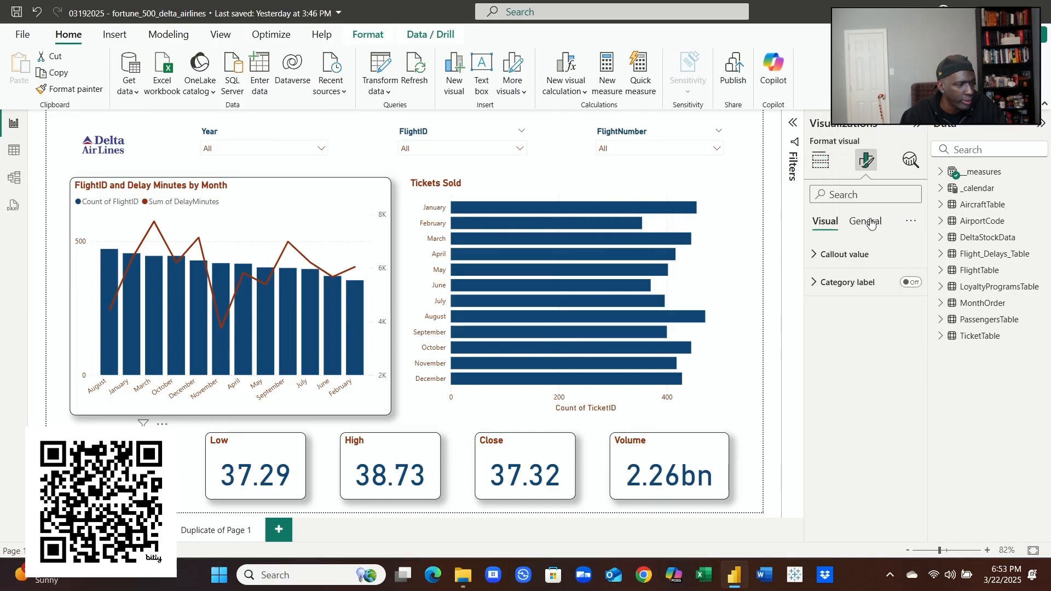
{"action": "left_click", "coordinate": [870, 222]}
{"action": "left_click", "coordinate": [829, 309]}
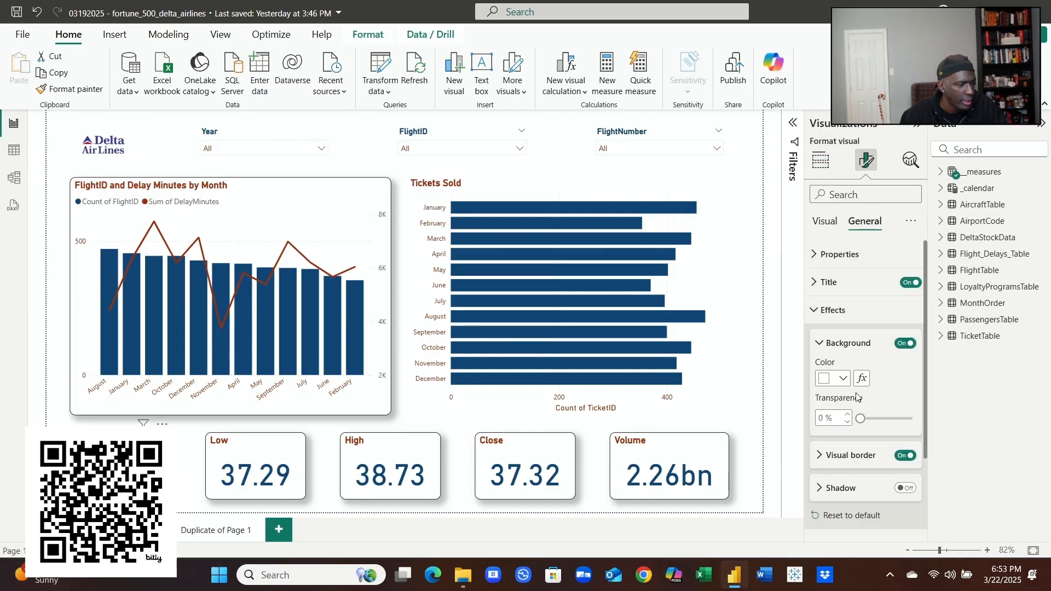
{"action": "left_click", "coordinate": [905, 489]}
{"action": "left_click", "coordinate": [192, 503]}
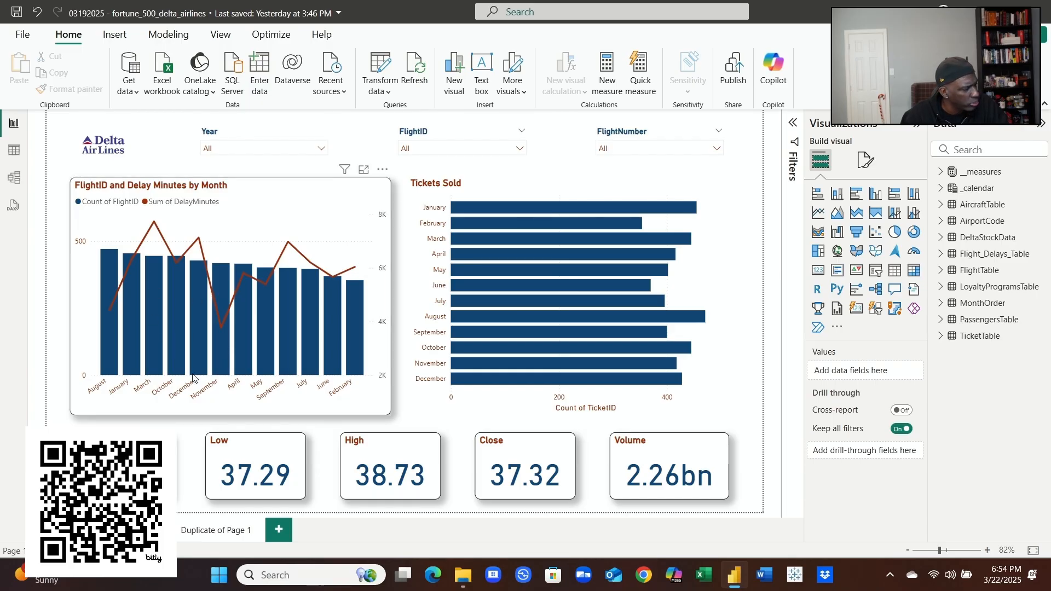
Step: Change the Open card's visual border color from the effects settings to the recently used dark blue
{"action": "left_click", "coordinate": [124, 460]}
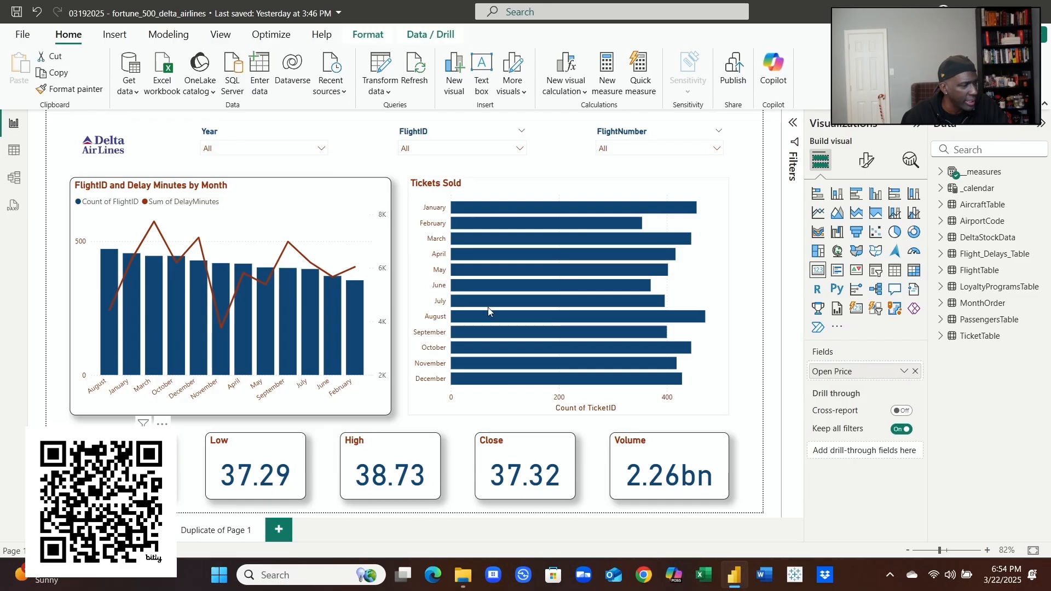
{"action": "left_click", "coordinate": [865, 165]}
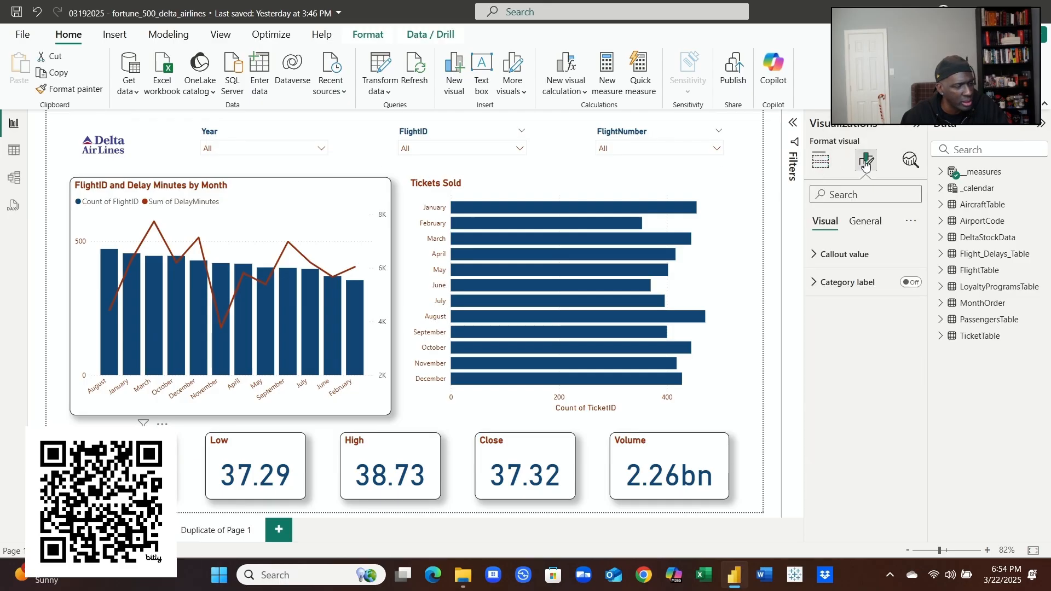
{"action": "left_click", "coordinate": [865, 221]}
{"action": "left_click", "coordinate": [845, 316]}
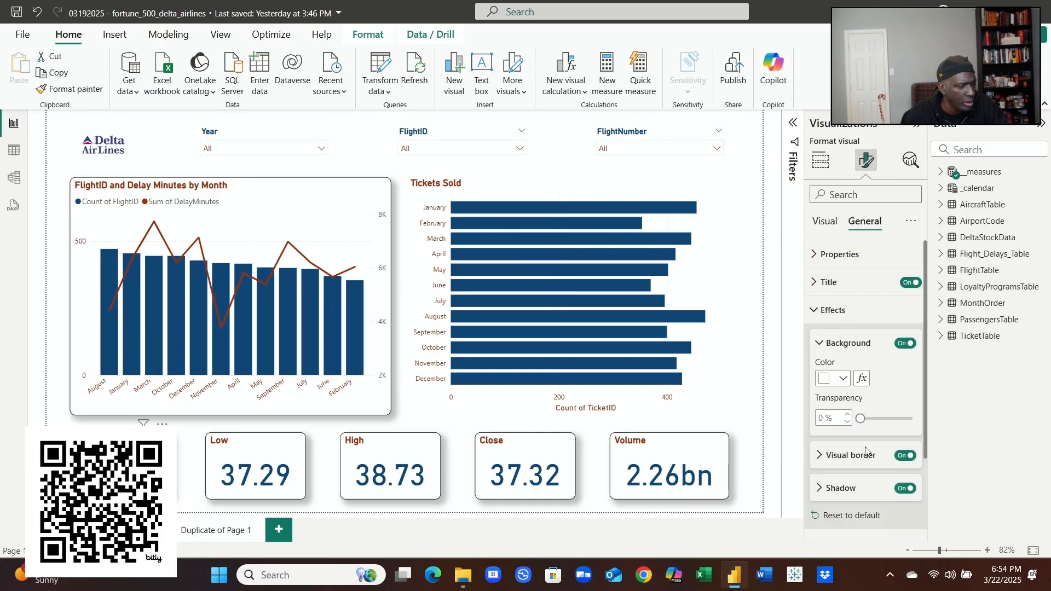
{"action": "left_click", "coordinate": [819, 456]}
{"action": "scroll", "coordinate": [829, 449], "scroll_direction": "down", "scroll_amount": 3}
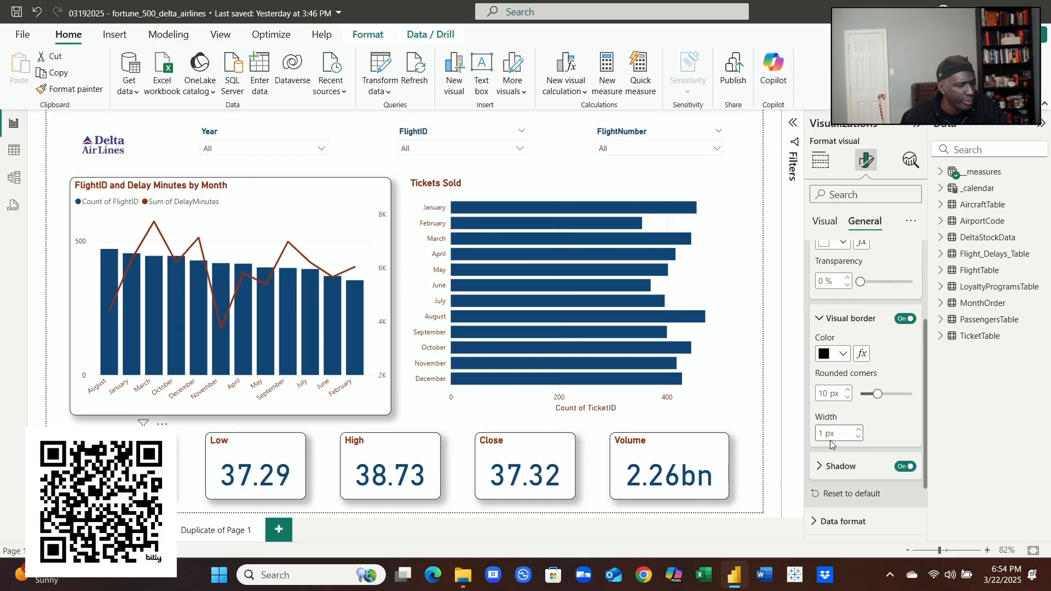
{"action": "left_click", "coordinate": [844, 357]}
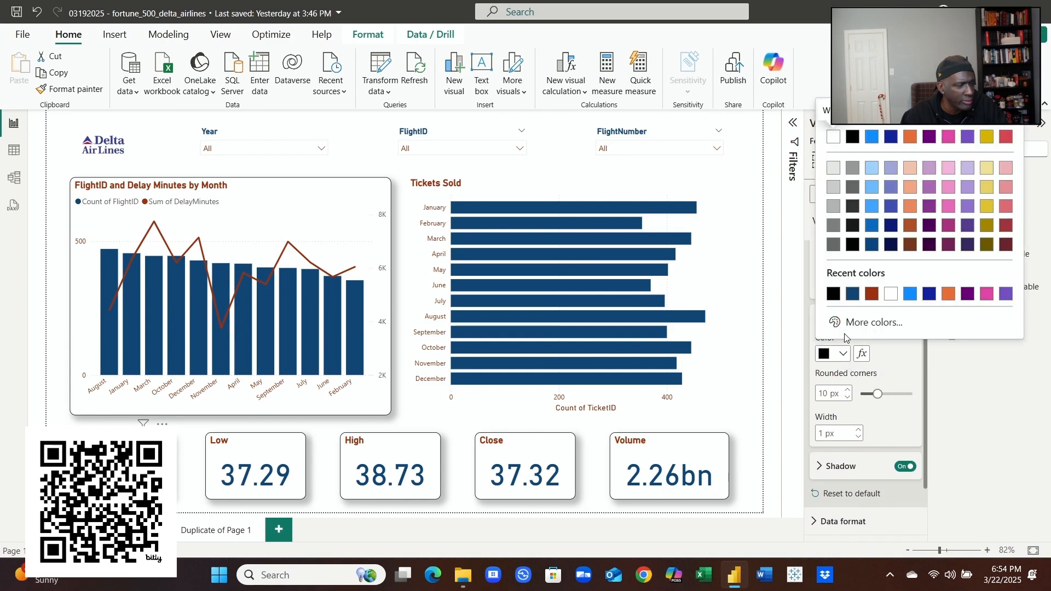
{"action": "left_click", "coordinate": [854, 295]}
{"action": "left_click", "coordinate": [740, 432]}
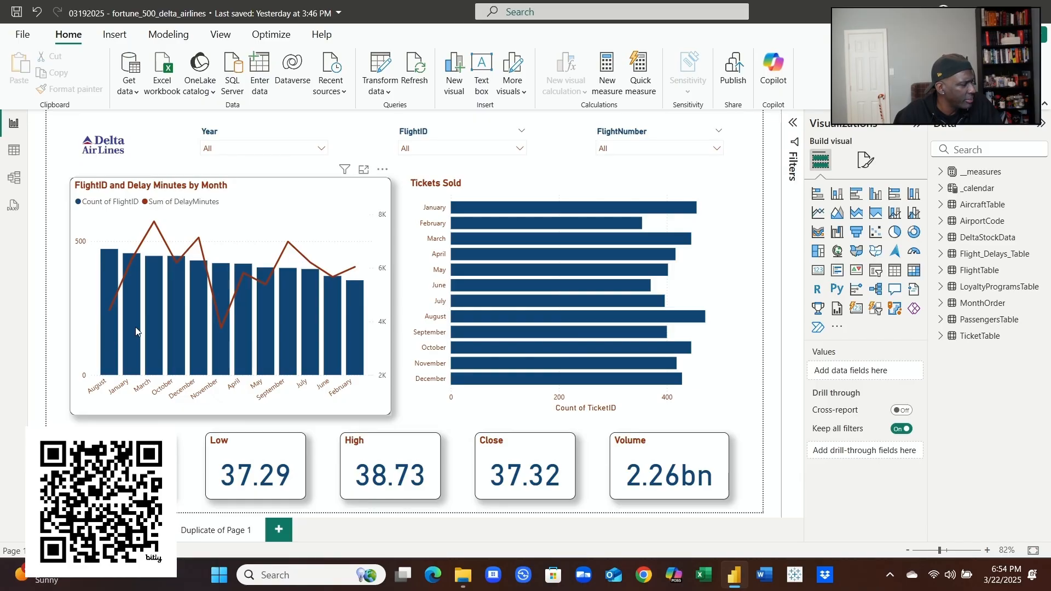
Step: Set the Low card's visual border color to the same recent dark blue as the Open card's border
{"action": "left_click", "coordinate": [294, 445]}
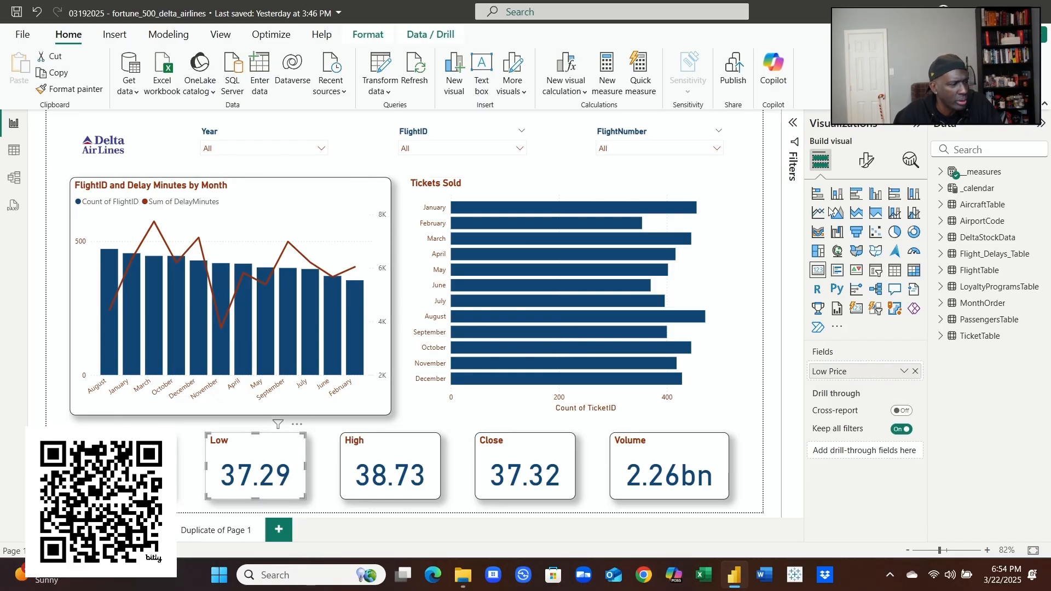
{"action": "left_click", "coordinate": [868, 161]}
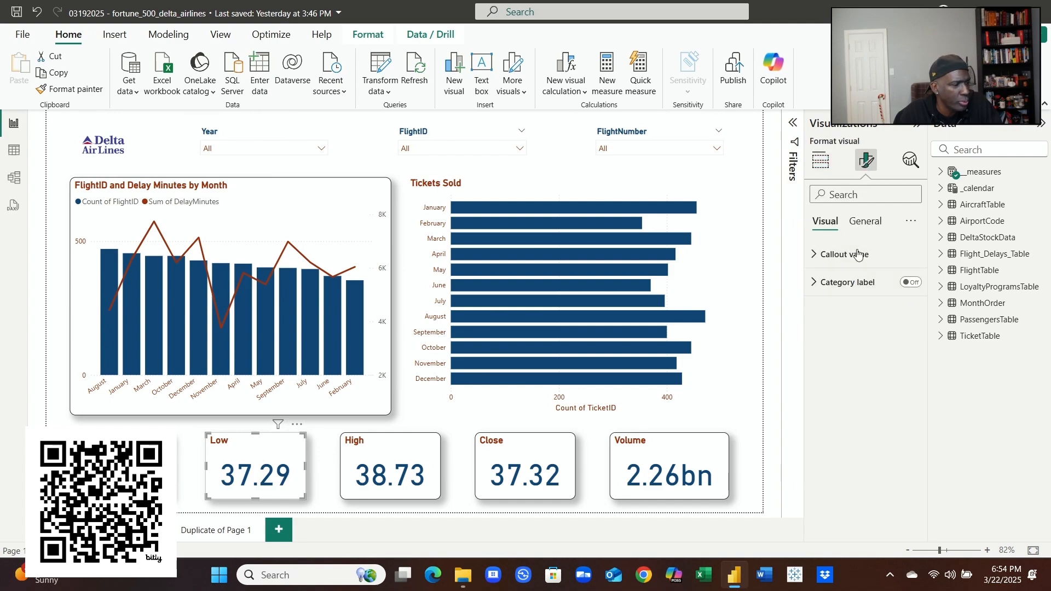
{"action": "left_click", "coordinate": [873, 223]}
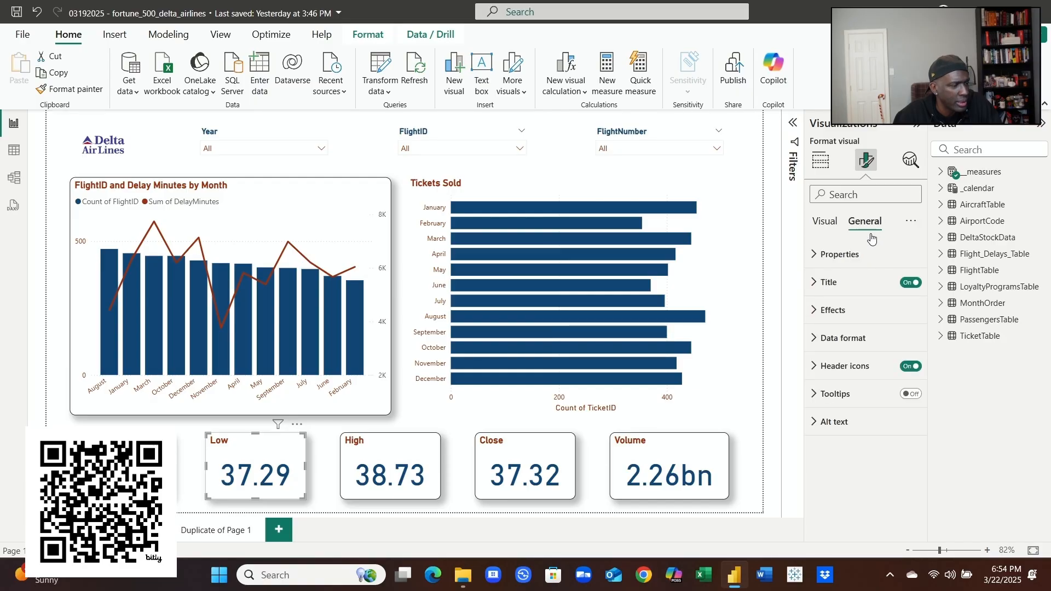
{"action": "left_click", "coordinate": [847, 321]}
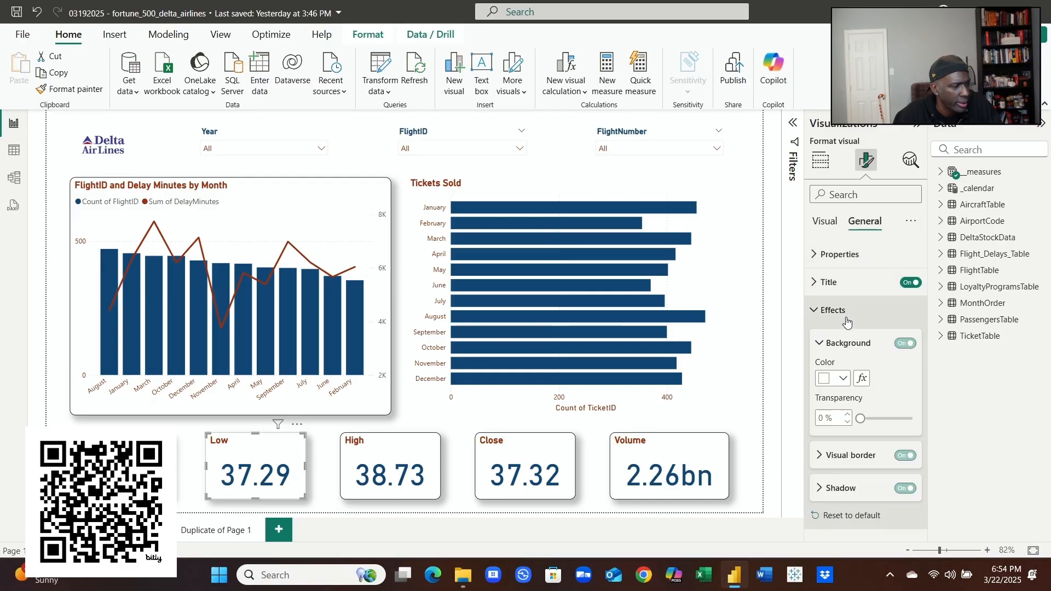
{"action": "left_click", "coordinate": [819, 456]}
{"action": "scroll", "coordinate": [827, 438], "scroll_direction": "down", "scroll_amount": 3}
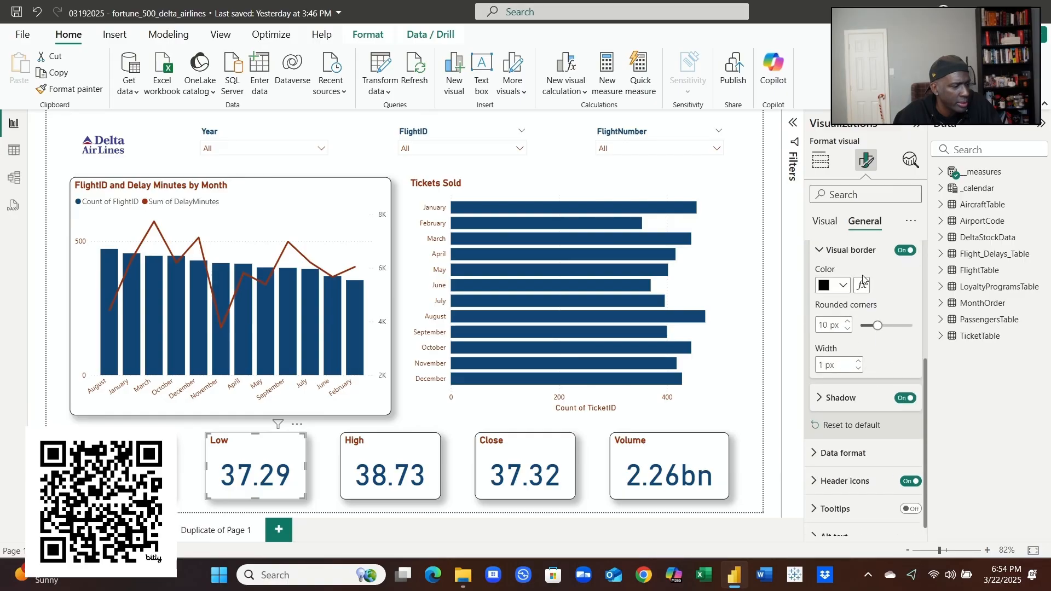
{"action": "left_click", "coordinate": [838, 286]}
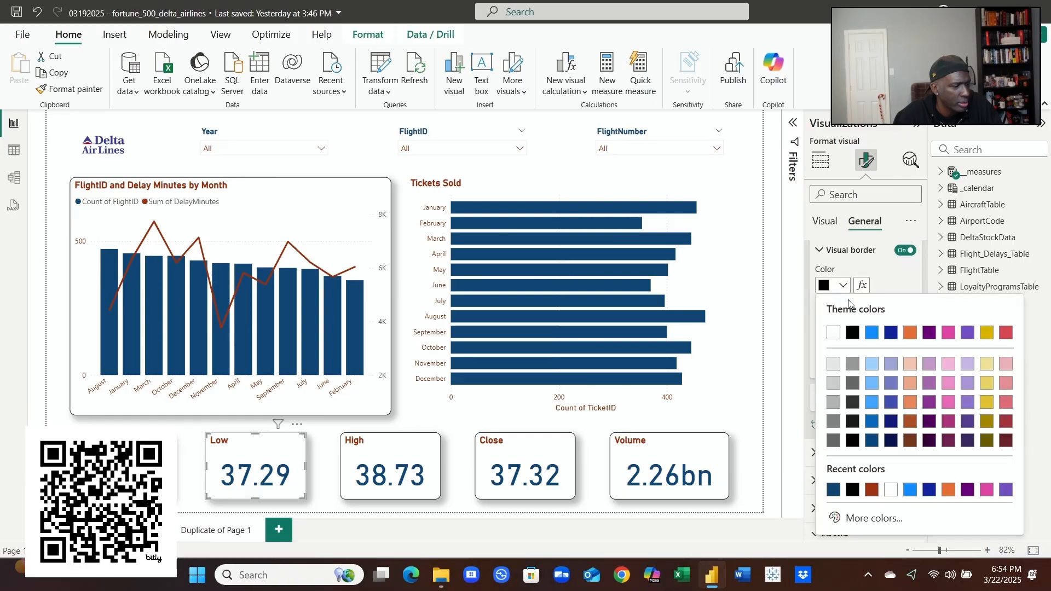
{"action": "left_click", "coordinate": [834, 491]}
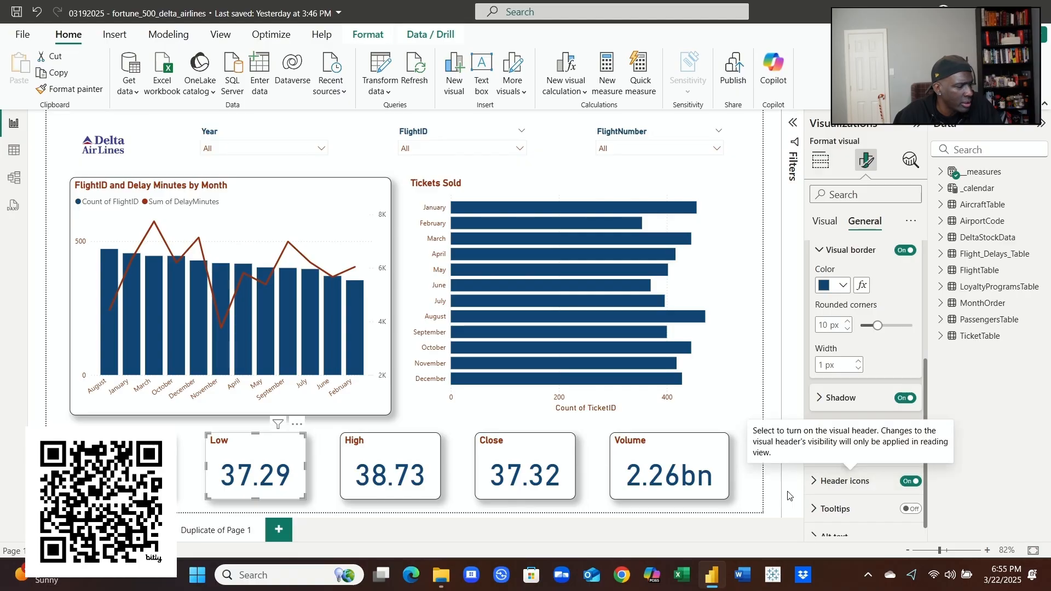
Step: Recolor the High card's visual border with the recently used dark blue
{"action": "left_click", "coordinate": [419, 441]}
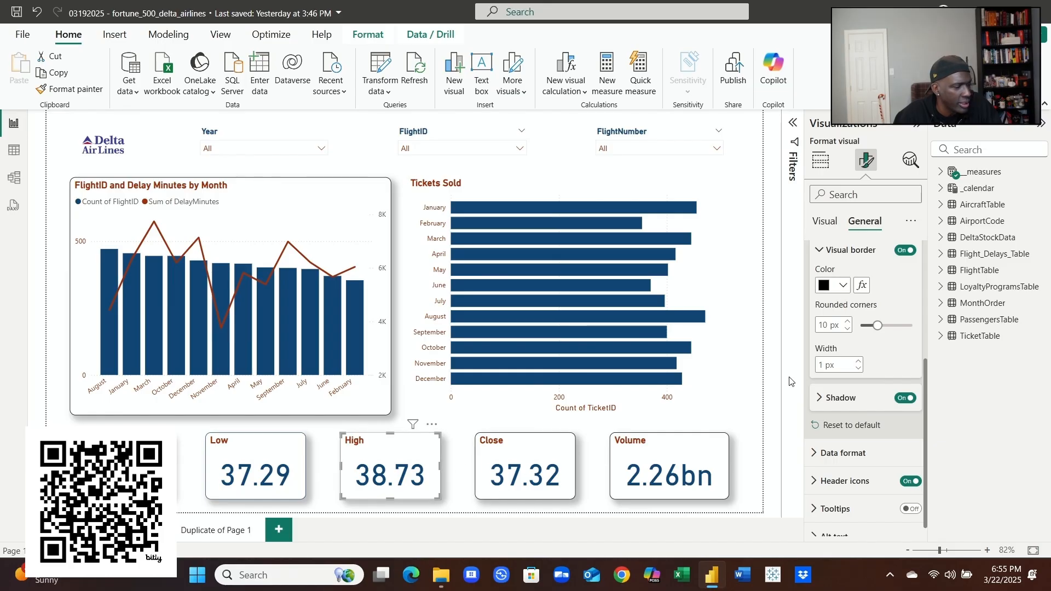
{"action": "left_click", "coordinate": [843, 287]}
{"action": "left_click", "coordinate": [833, 490]}
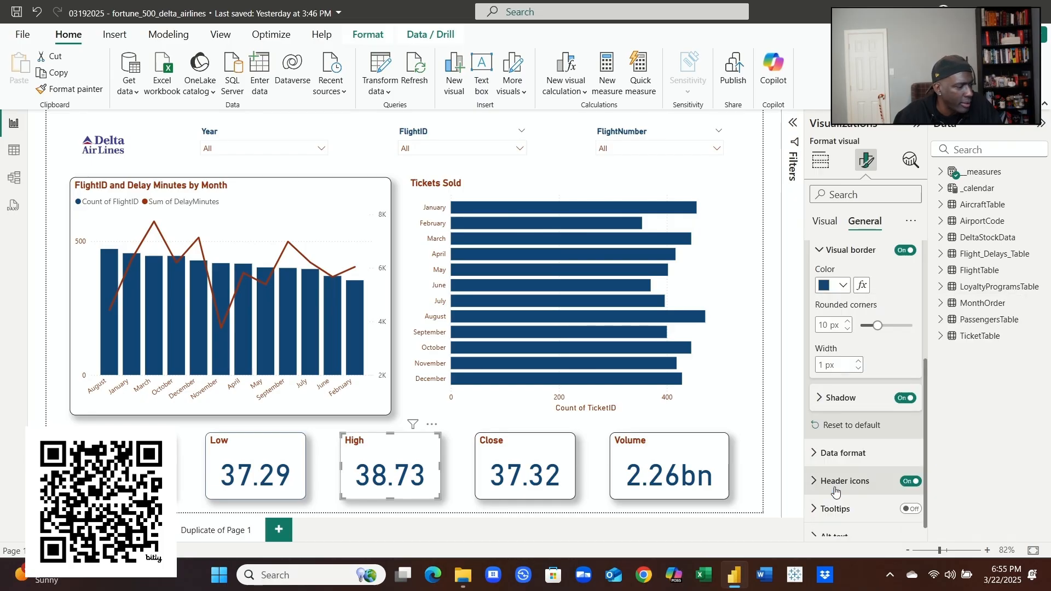
Step: Recolor the Close card's visual border with the recently used dark blue
{"action": "left_click", "coordinate": [550, 441]}
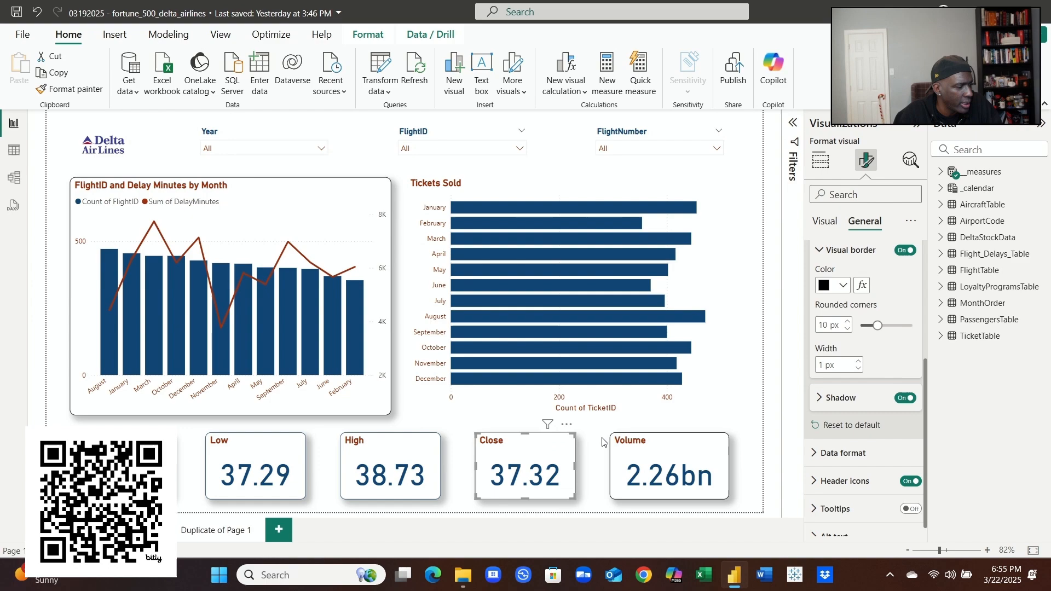
{"action": "left_click", "coordinate": [843, 286]}
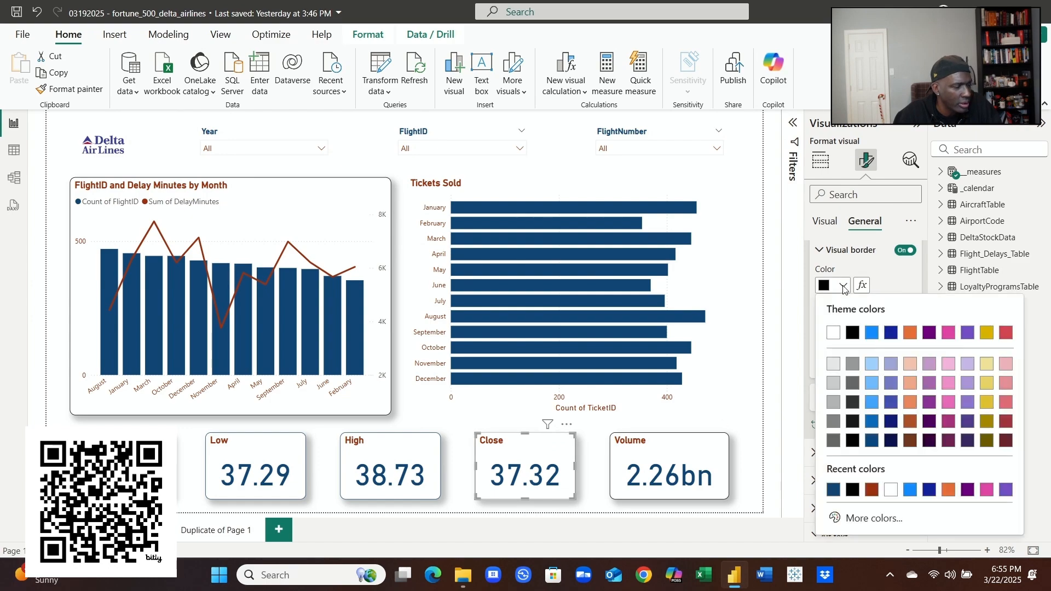
{"action": "left_click", "coordinate": [833, 490]}
Step: Recolor the Volume card's visual border with the recently used dark blue
{"action": "left_click", "coordinate": [693, 446]}
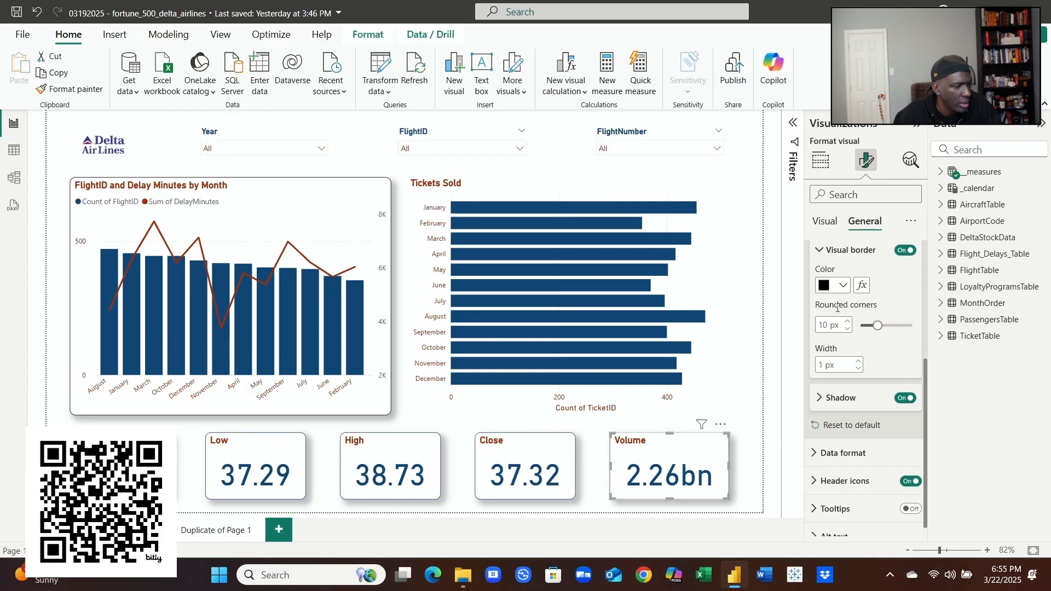
{"action": "left_click", "coordinate": [843, 285]}
{"action": "left_click", "coordinate": [833, 490]}
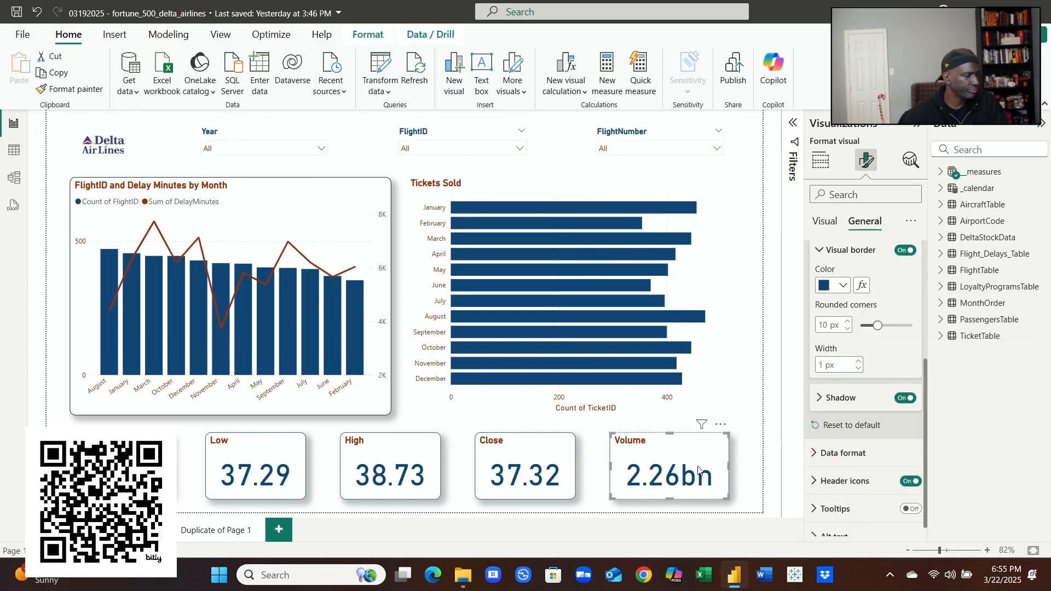
Step: Set the visual border color of the FlightID and Delay Minutes by Month chart to the cards' dark blue, then deselect the chart
{"action": "left_click", "coordinate": [289, 189]}
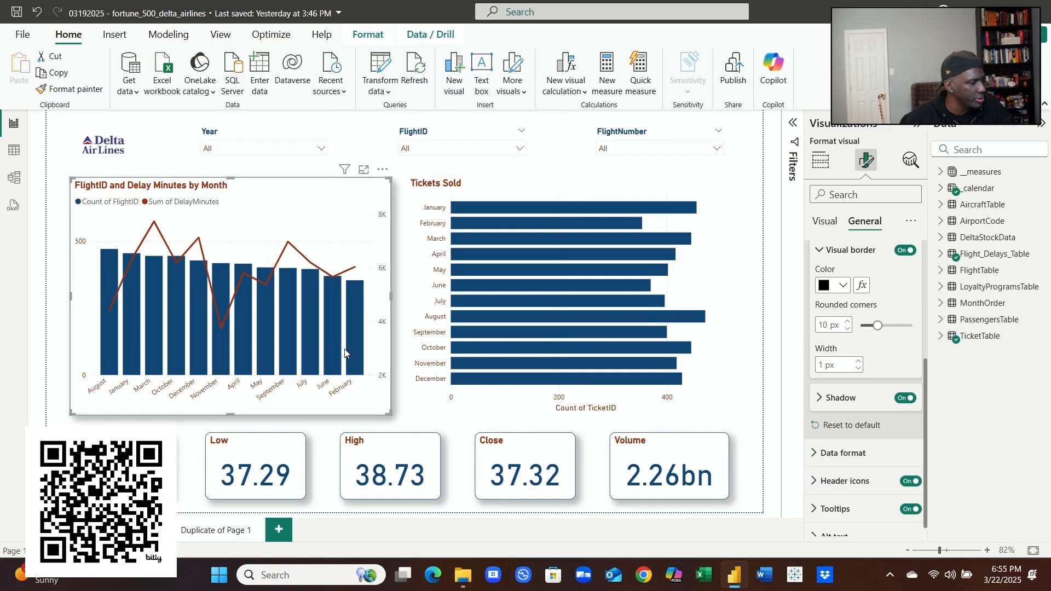
{"action": "left_click", "coordinate": [841, 285]}
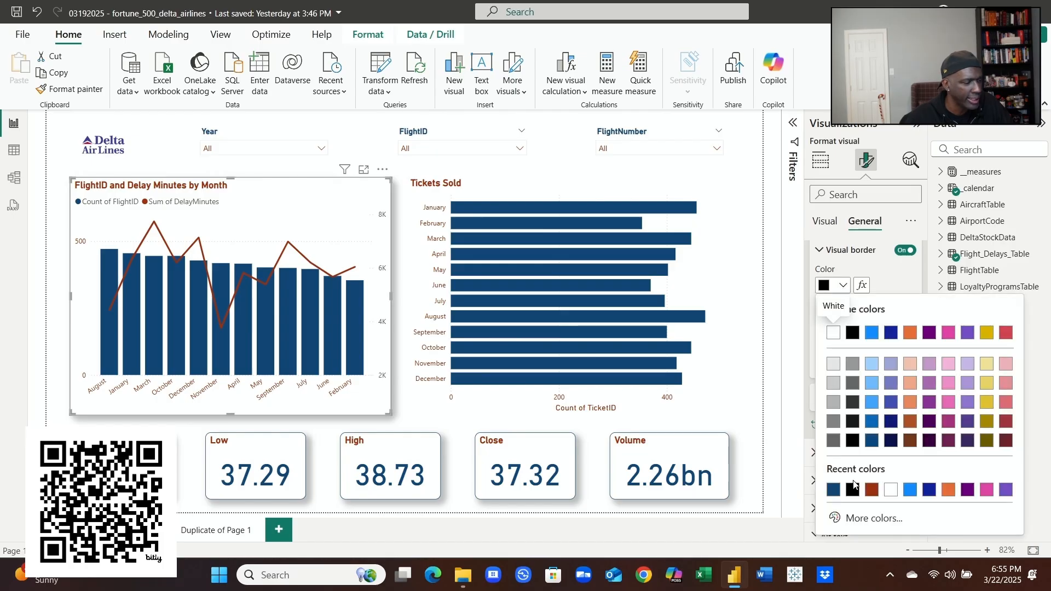
{"action": "left_click", "coordinate": [833, 489]}
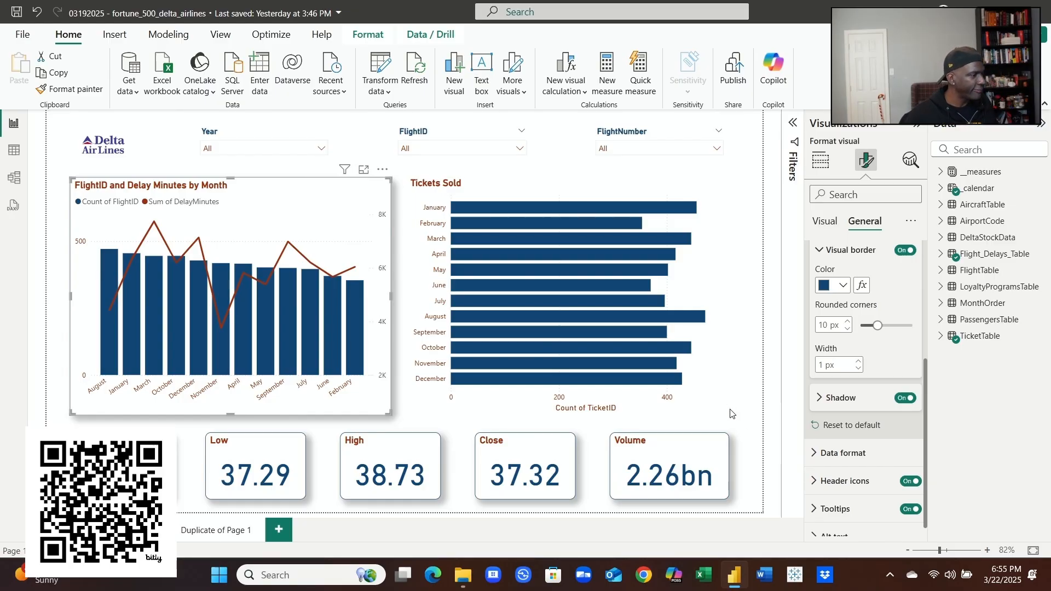
{"action": "left_click", "coordinate": [747, 437]}
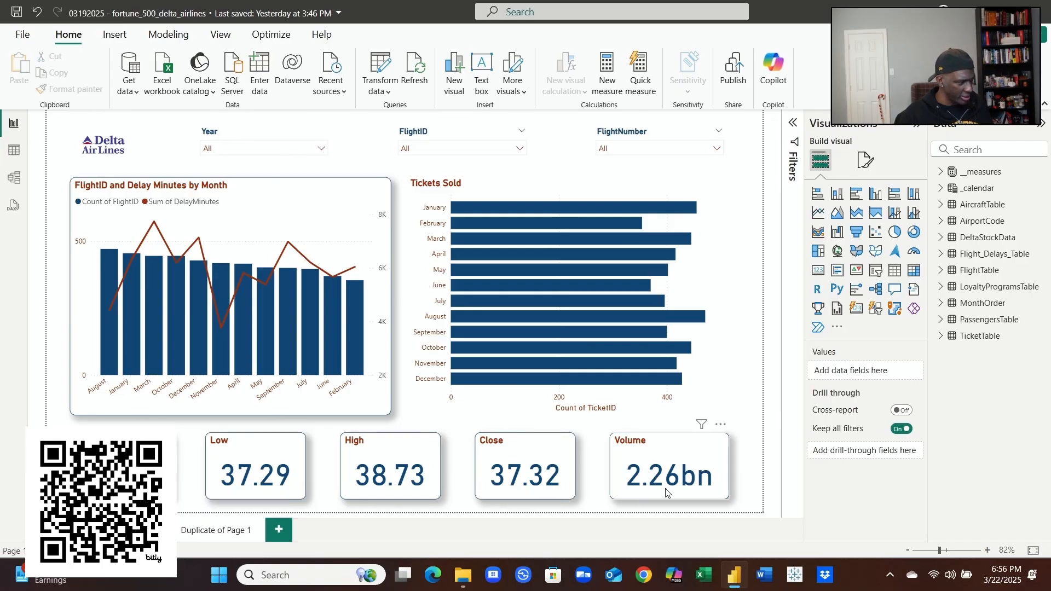
Step: Reduce the rounded corners of the FlightID and Delay Minutes by Month chart's visual border to 0 px
{"action": "left_click", "coordinate": [336, 187]}
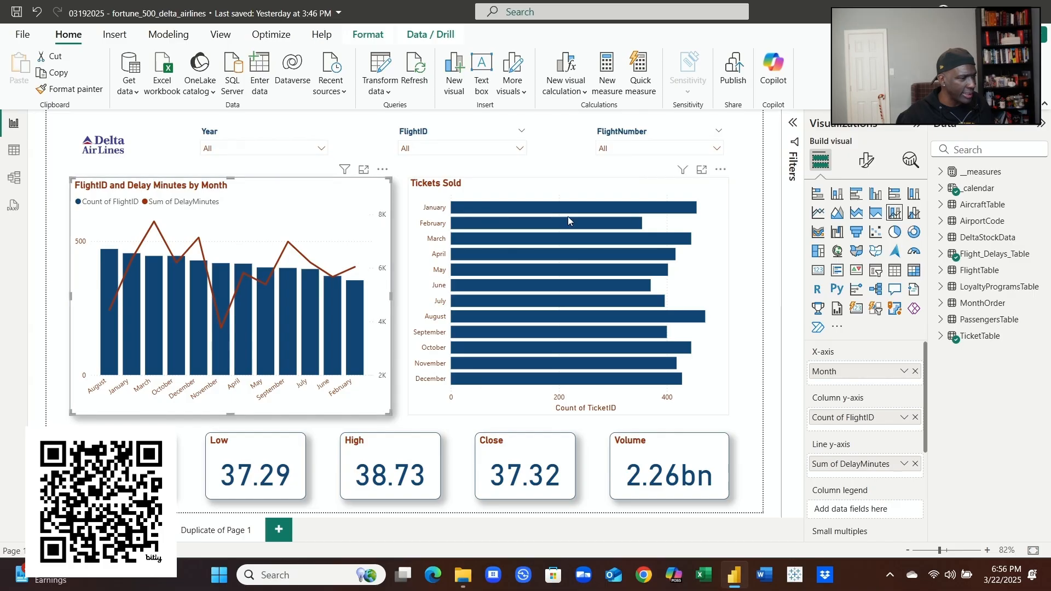
{"action": "left_click", "coordinate": [867, 162]}
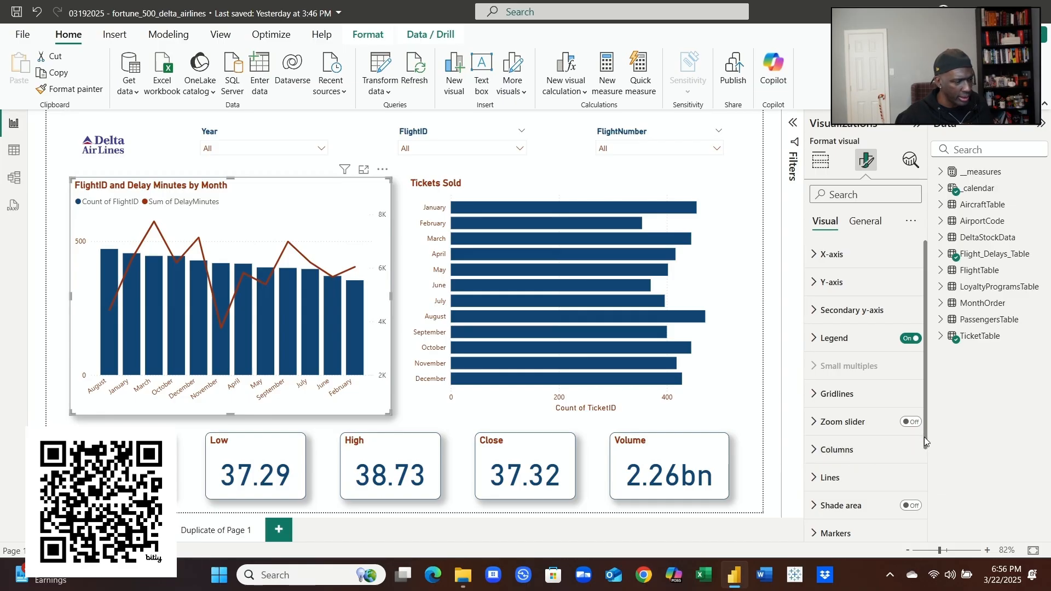
{"action": "scroll", "coordinate": [924, 438], "scroll_direction": "down", "scroll_amount": 2}
{"action": "scroll", "coordinate": [924, 437], "scroll_direction": "up", "scroll_amount": 2}
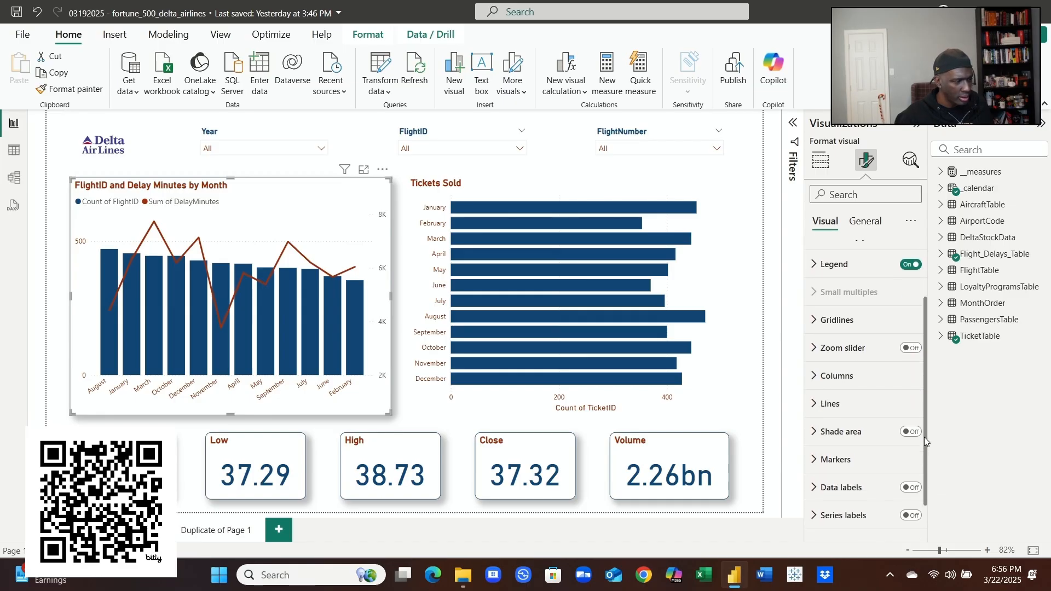
{"action": "scroll", "coordinate": [922, 435], "scroll_direction": "down", "scroll_amount": 3}
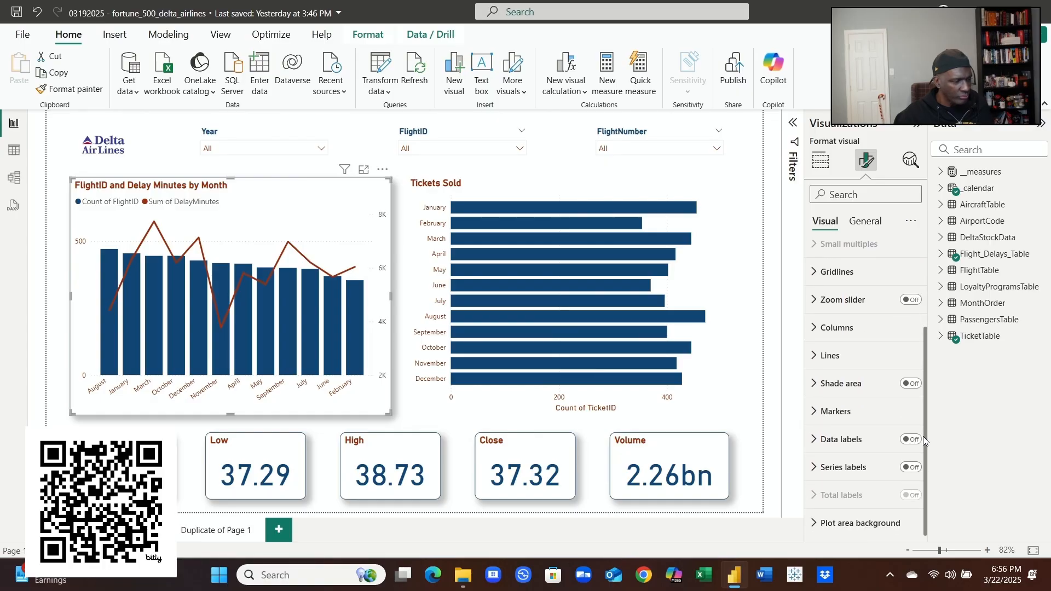
{"action": "scroll", "coordinate": [921, 433], "scroll_direction": "up", "scroll_amount": 2}
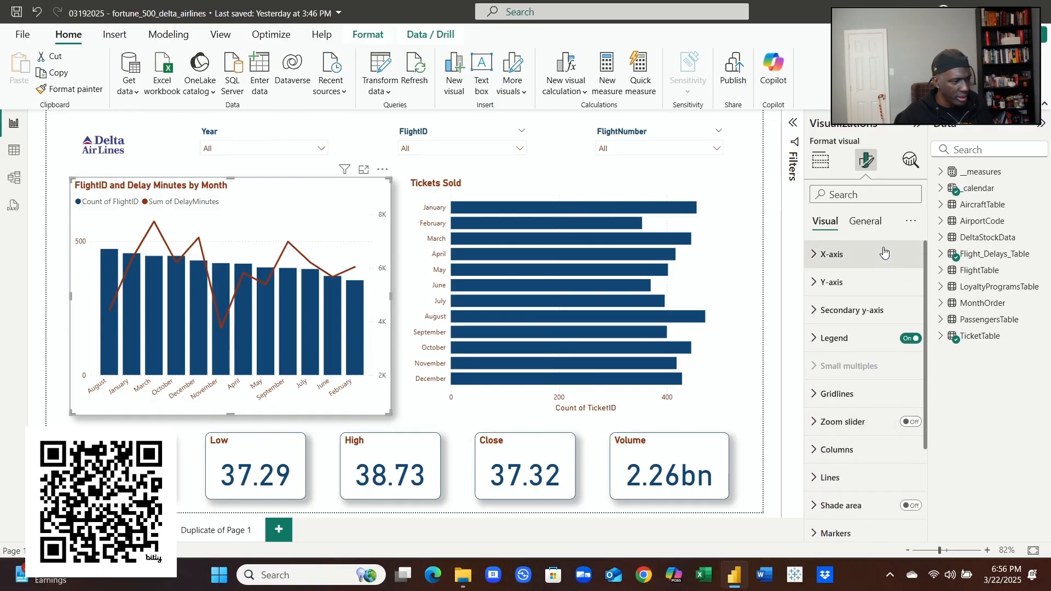
{"action": "left_click", "coordinate": [865, 221]}
{"action": "left_click", "coordinate": [820, 311]}
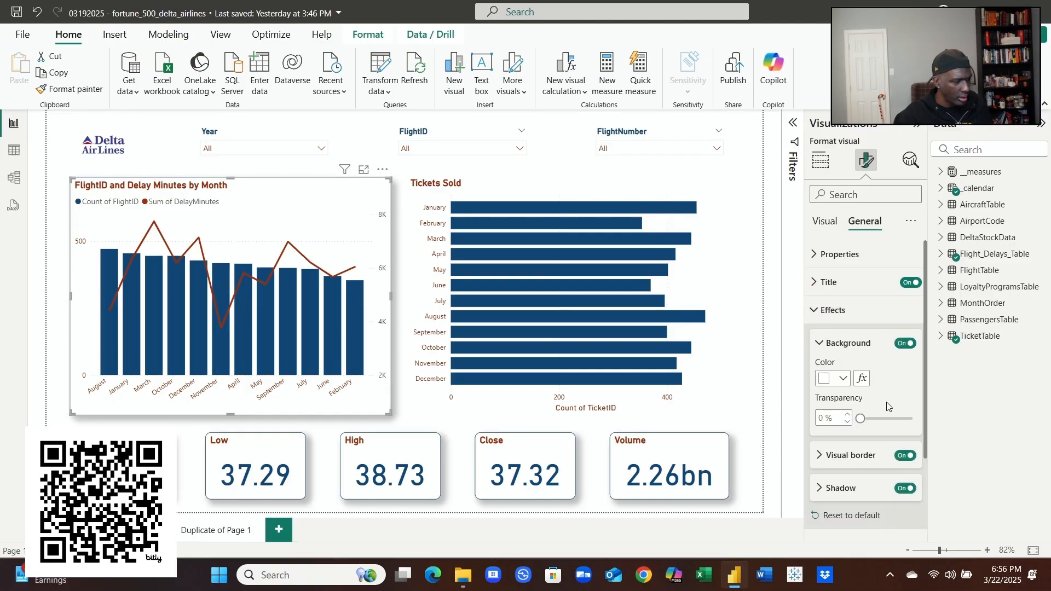
{"action": "scroll", "coordinate": [890, 397], "scroll_direction": "down", "scroll_amount": 2}
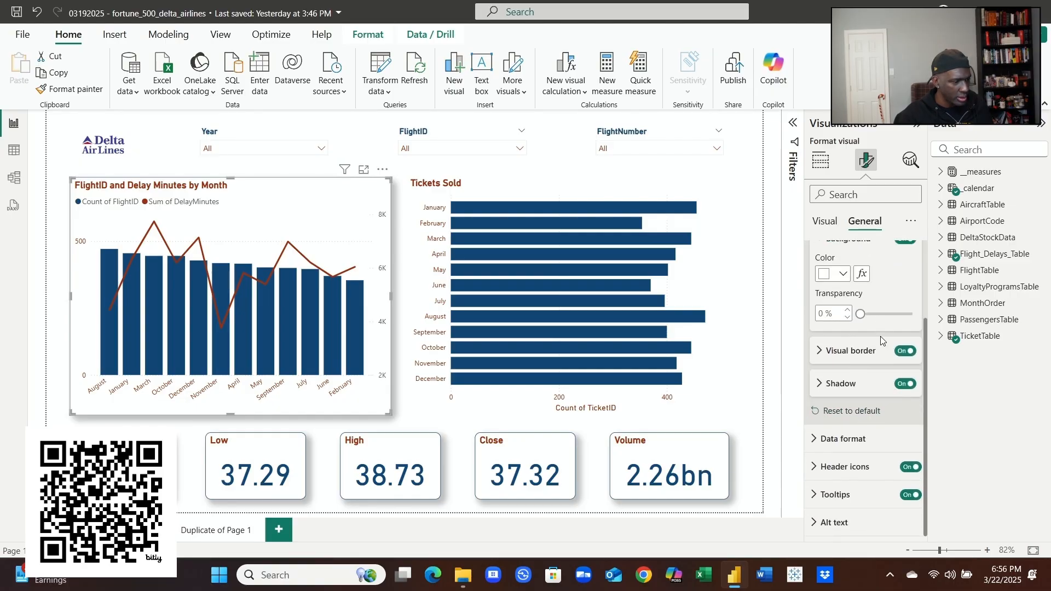
{"action": "scroll", "coordinate": [882, 348], "scroll_direction": "up", "scroll_amount": 2}
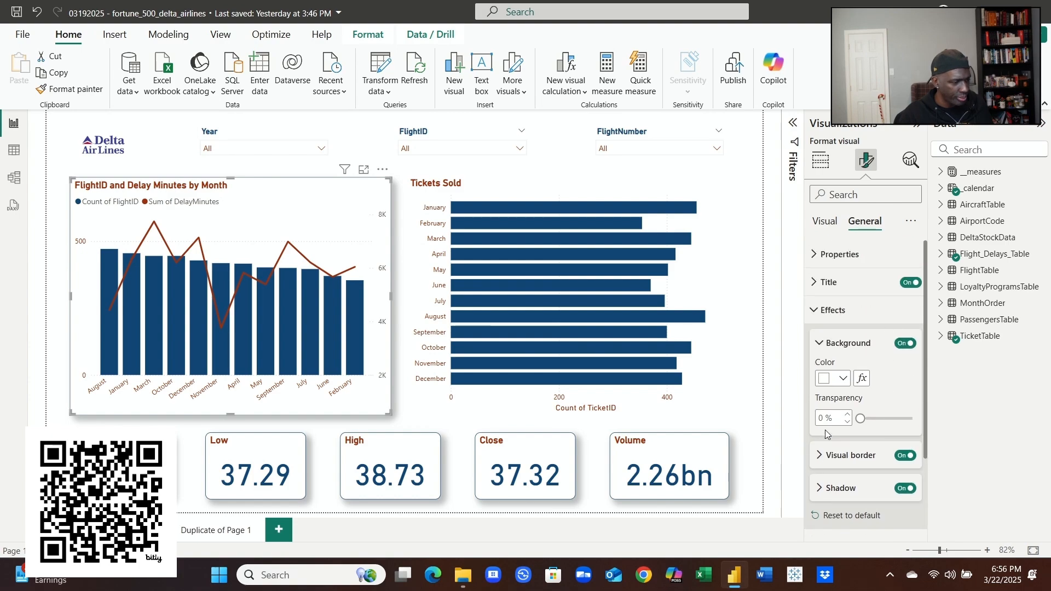
{"action": "scroll", "coordinate": [821, 411], "scroll_direction": "down", "scroll_amount": 2}
{"action": "left_click", "coordinate": [817, 355]}
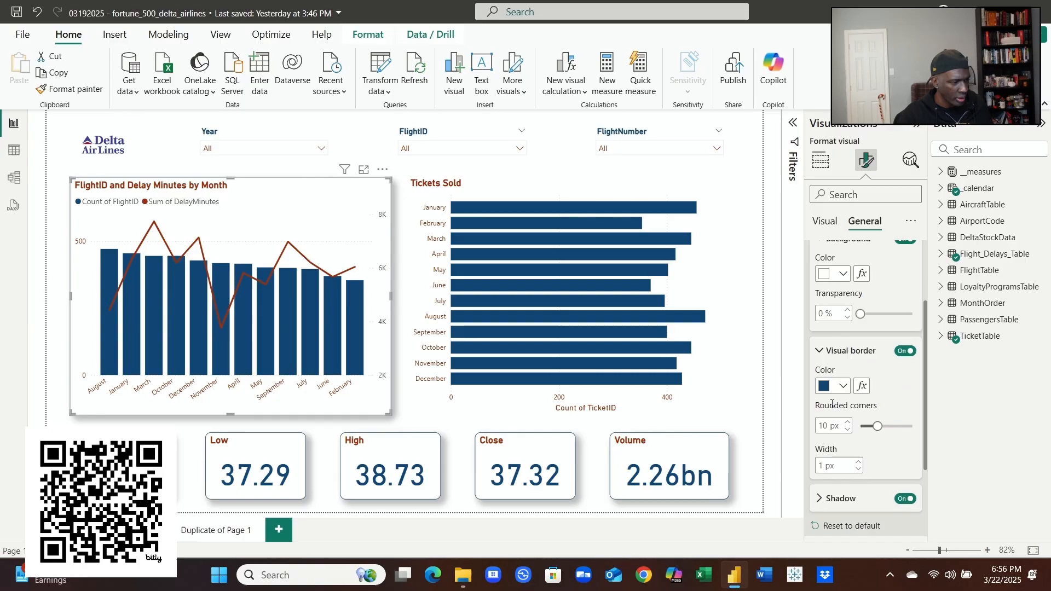
{"action": "left_click", "coordinate": [849, 429]}
{"action": "left_click", "coordinate": [848, 429]}
{"action": "left_click", "coordinate": [848, 429]}
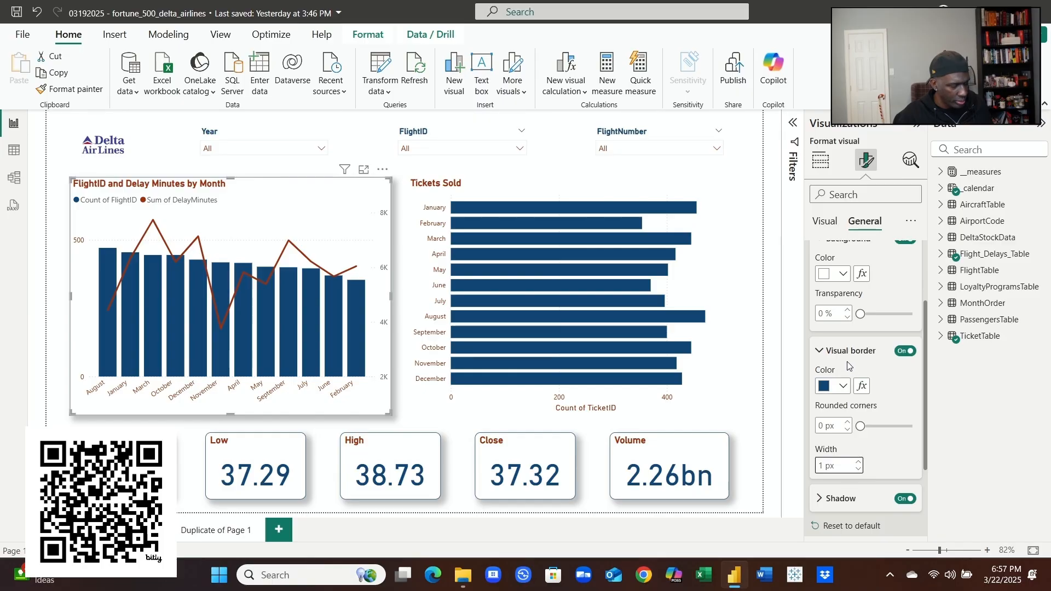
{"action": "left_click", "coordinate": [845, 389]}
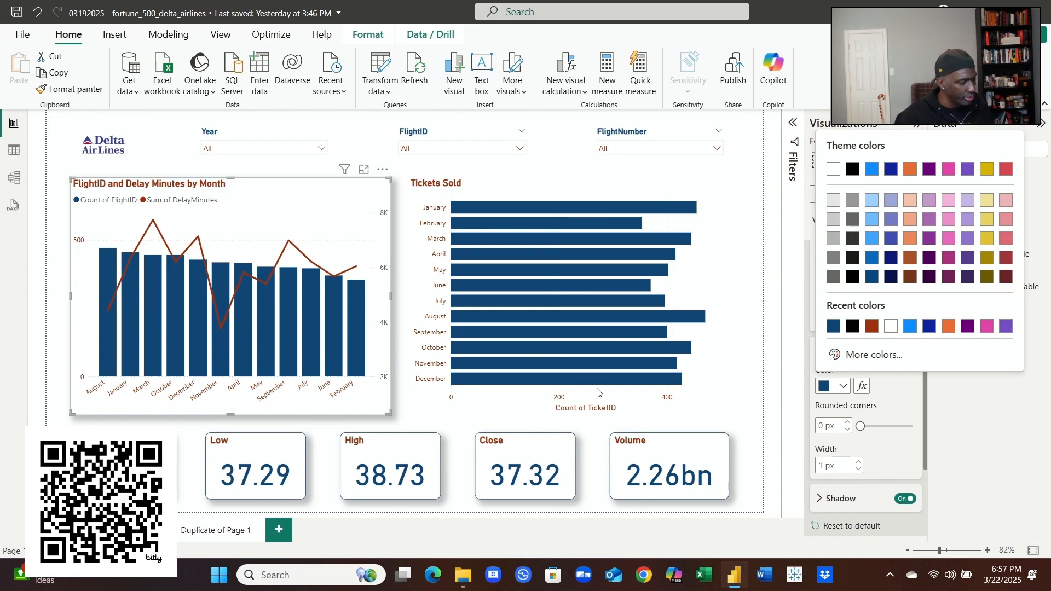
{"action": "left_click", "coordinate": [915, 402]}
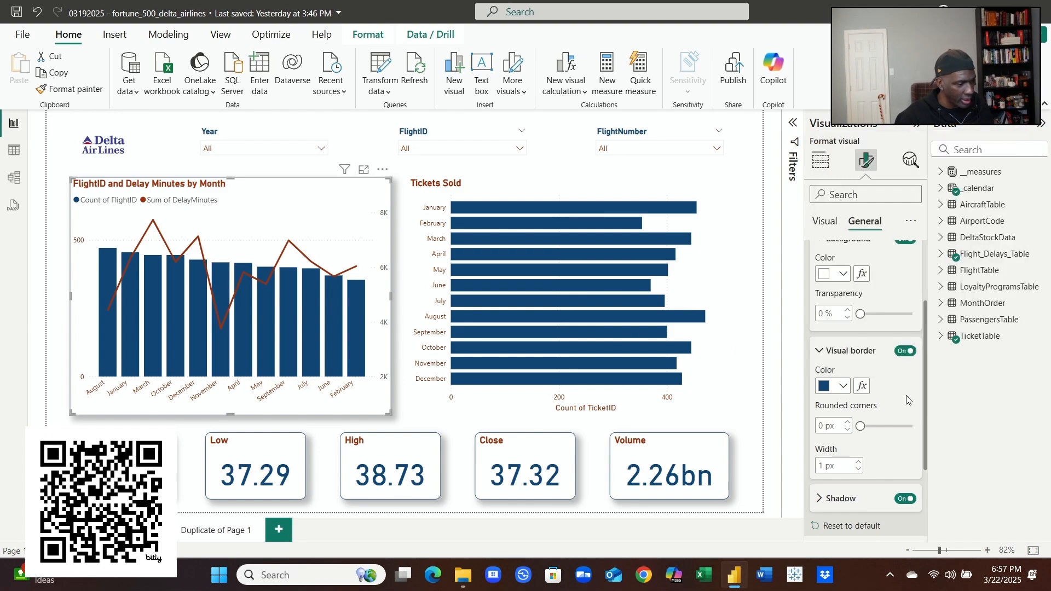
Step: Turn off the shadow of the FlightID and Delay Minutes by Month chart and deselect it
{"action": "left_click", "coordinate": [819, 499]}
{"action": "left_click", "coordinate": [904, 498]}
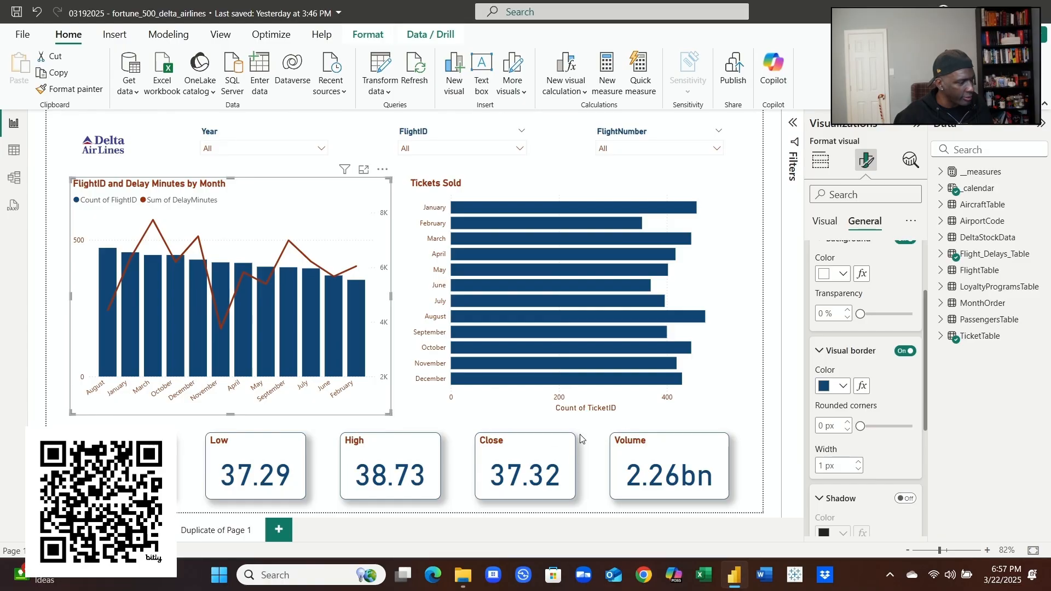
{"action": "left_click", "coordinate": [454, 430]}
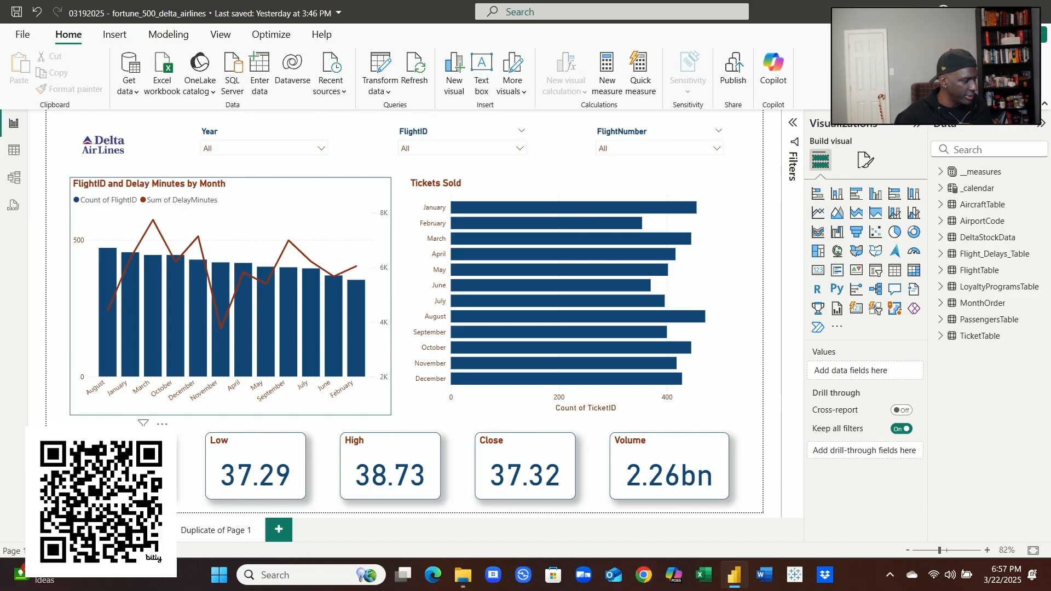
Step: Turn off the visual border of the FlightID and Delay Minutes by Month chart and deselect it
{"action": "left_click", "coordinate": [141, 415]}
{"action": "left_click", "coordinate": [868, 159]}
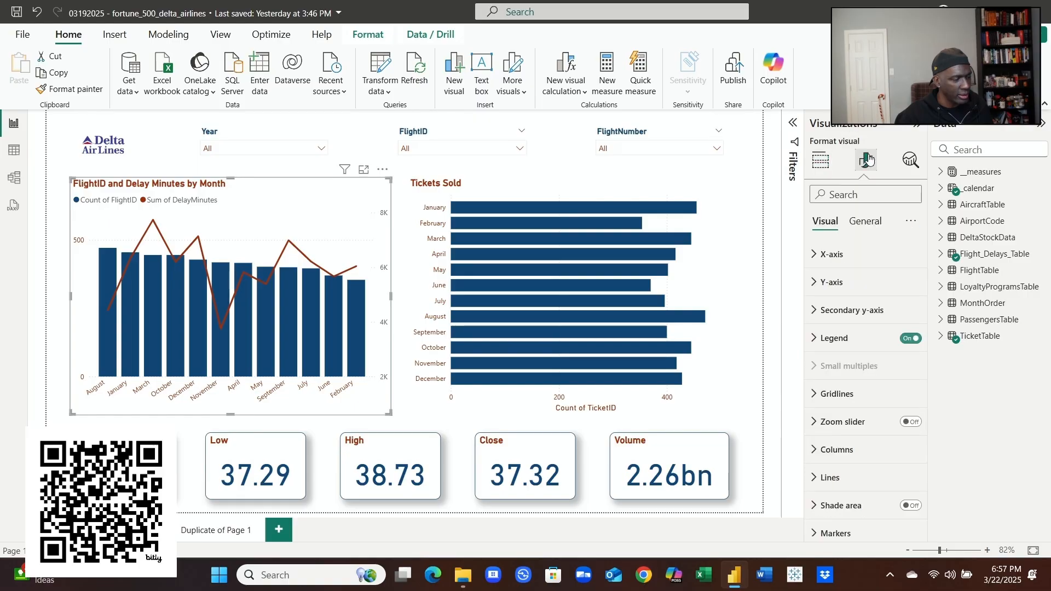
{"action": "left_click", "coordinate": [866, 222]}
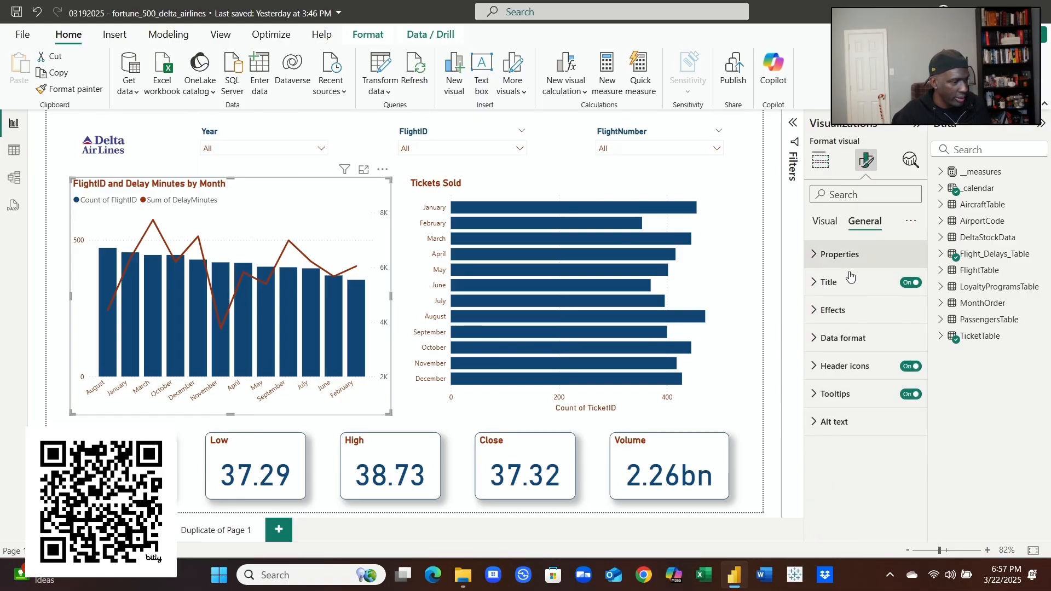
{"action": "left_click", "coordinate": [829, 310]}
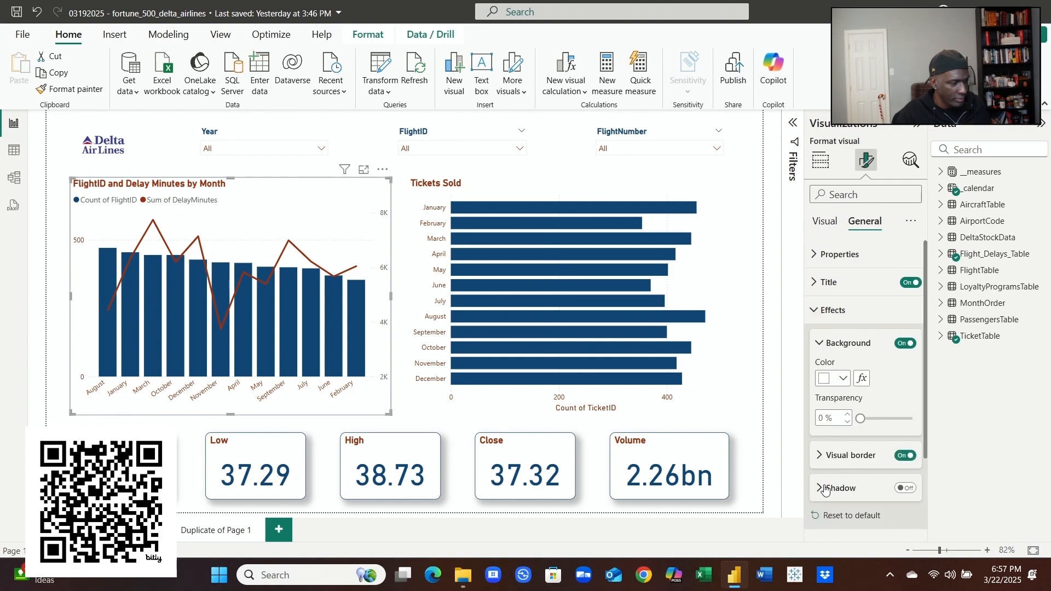
{"action": "left_click", "coordinate": [906, 456]}
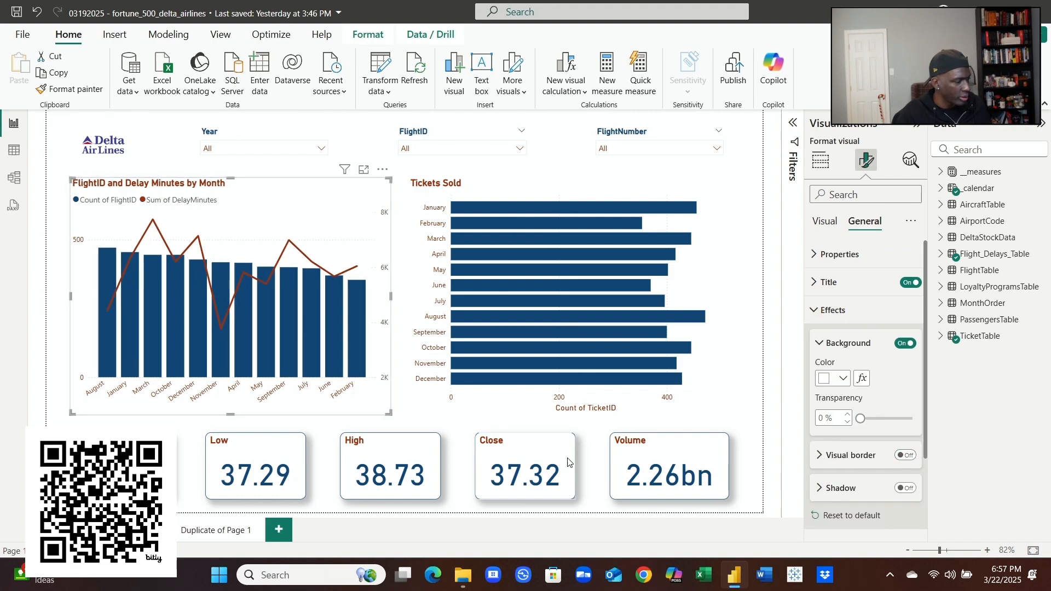
{"action": "left_click", "coordinate": [446, 429]}
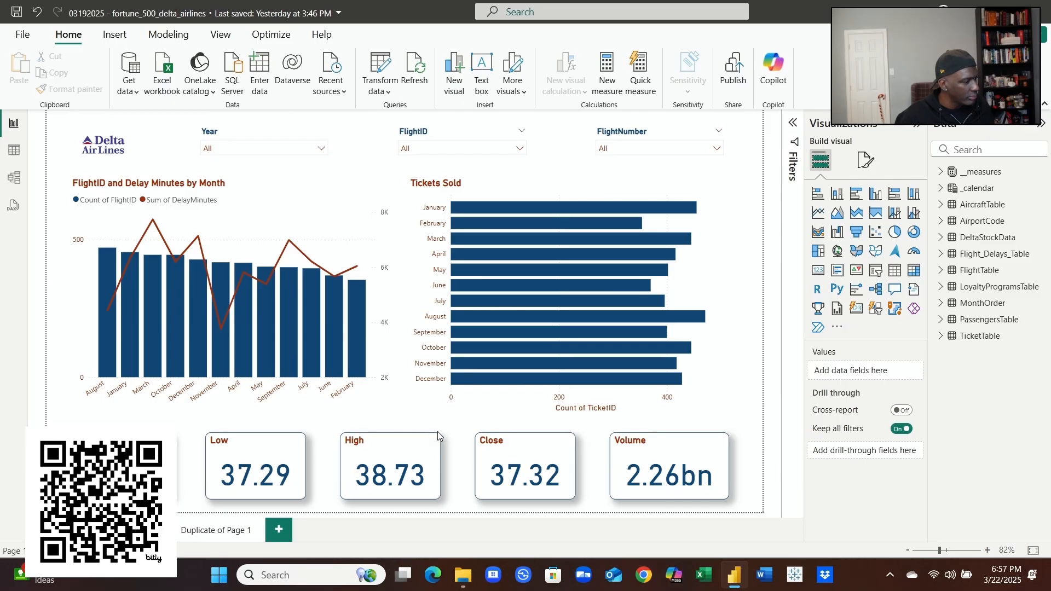
Step: Turn the visual border of the FlightID and Delay Minutes by Month chart back on
{"action": "left_click", "coordinate": [389, 412]}
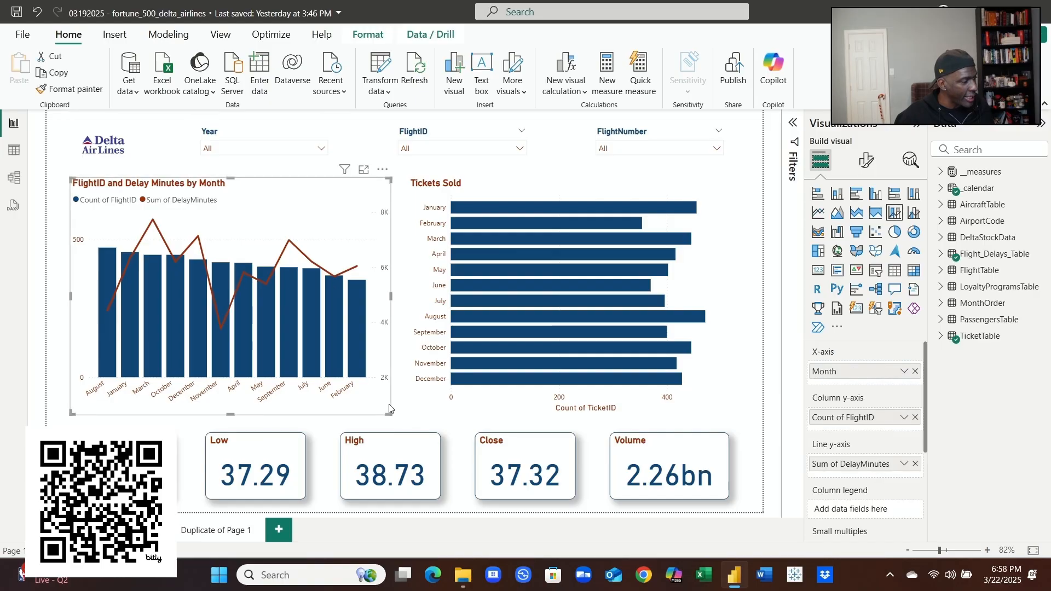
{"action": "left_click", "coordinate": [866, 160]}
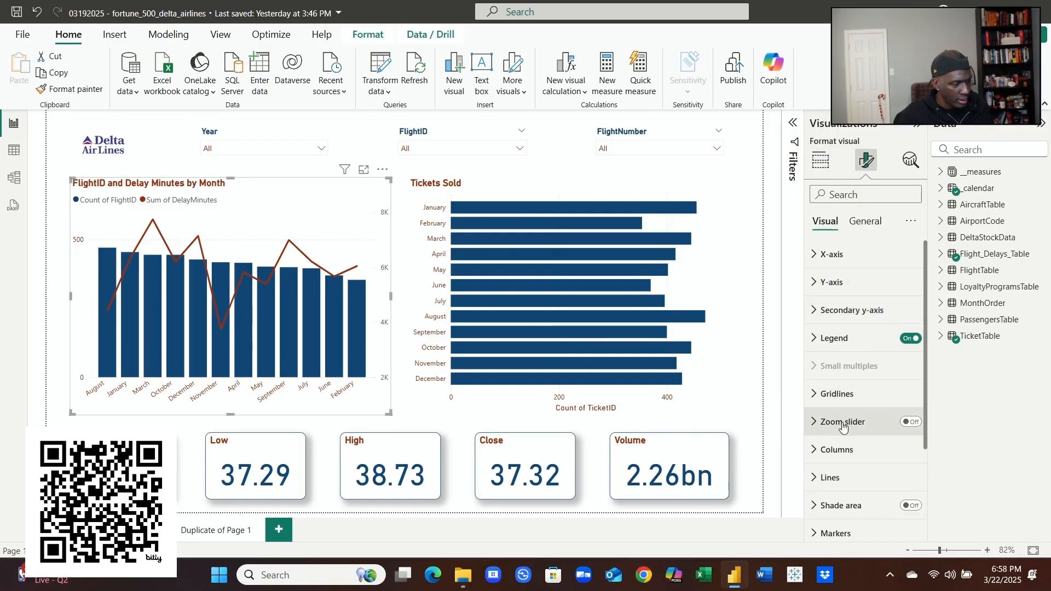
{"action": "left_click", "coordinate": [865, 222]}
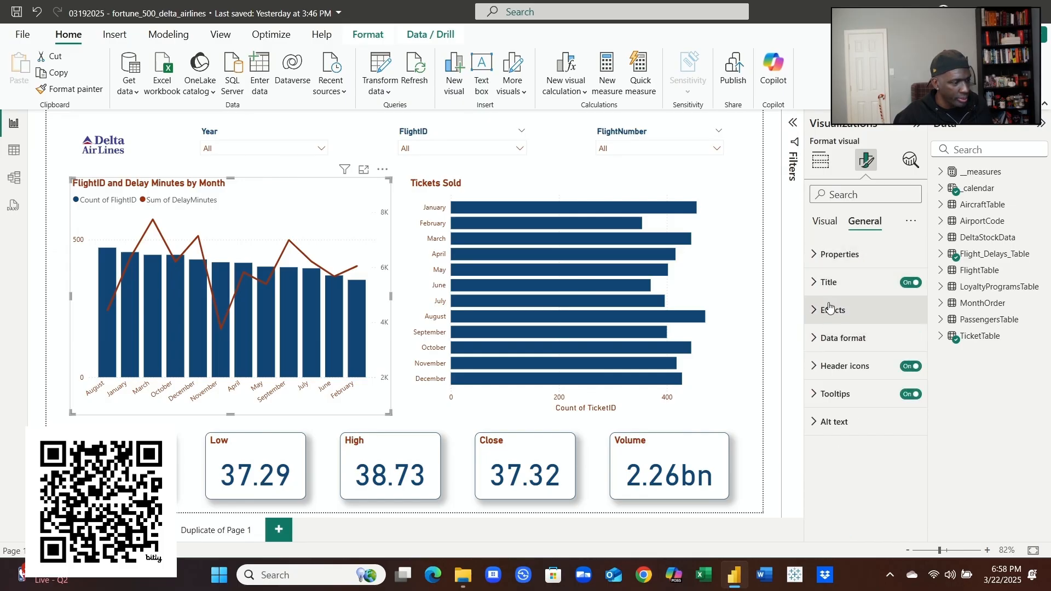
{"action": "left_click", "coordinate": [821, 310]}
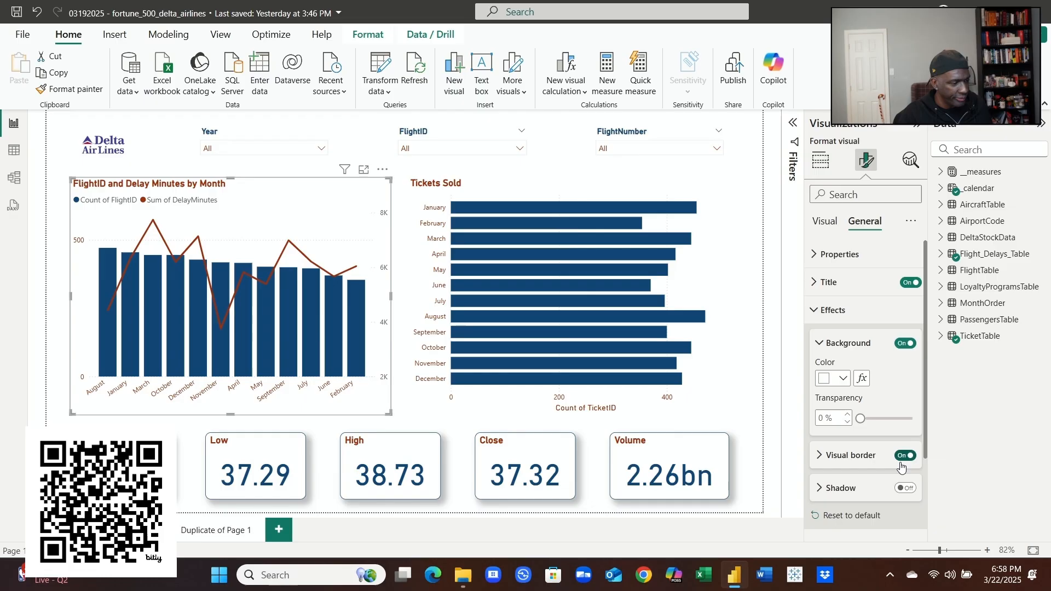
Step: Set the rounded corners of the FlightID and Delay Minutes by Month chart's visual border to 10 px, then deselect the chart
{"action": "left_click", "coordinate": [834, 454]}
{"action": "scroll", "coordinate": [833, 444], "scroll_direction": "down", "scroll_amount": 3}
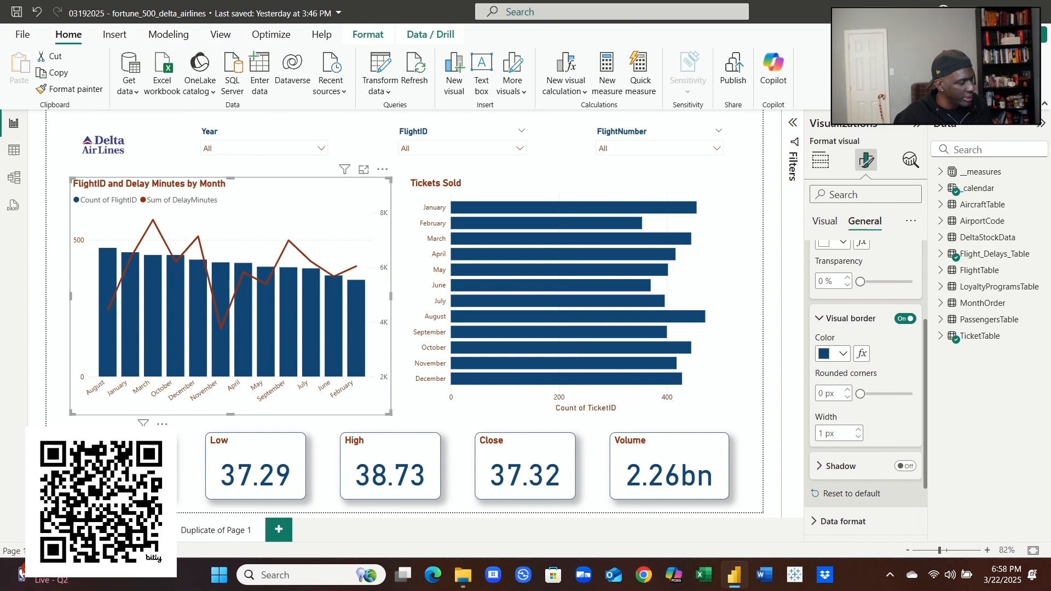
{"action": "left_click", "coordinate": [848, 390]}
{"action": "left_click", "coordinate": [847, 390]}
{"action": "left_click", "coordinate": [847, 390]}
{"action": "left_click", "coordinate": [848, 391]}
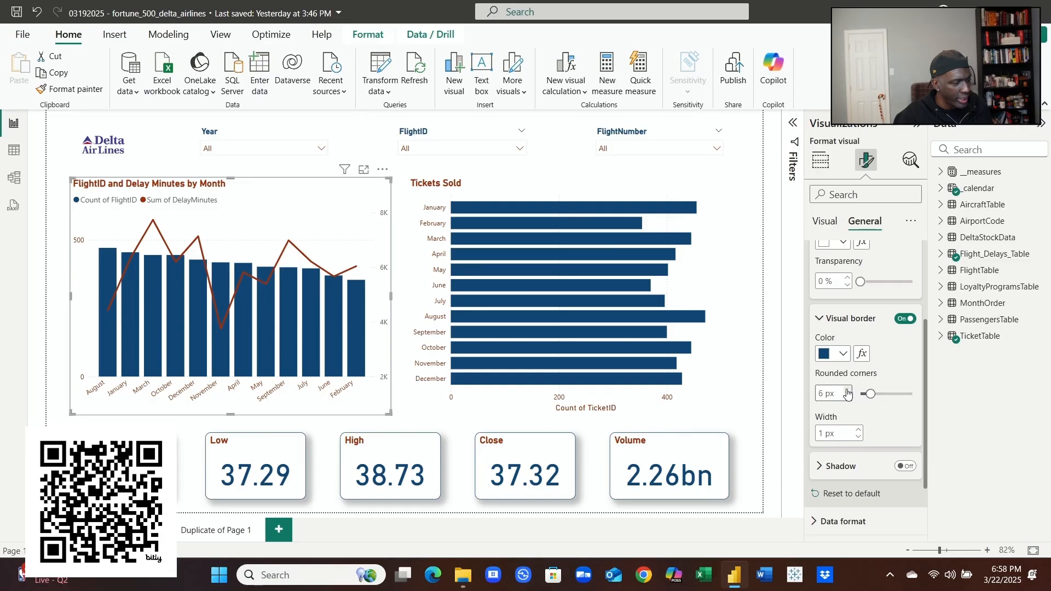
{"action": "left_click", "coordinate": [847, 390]}
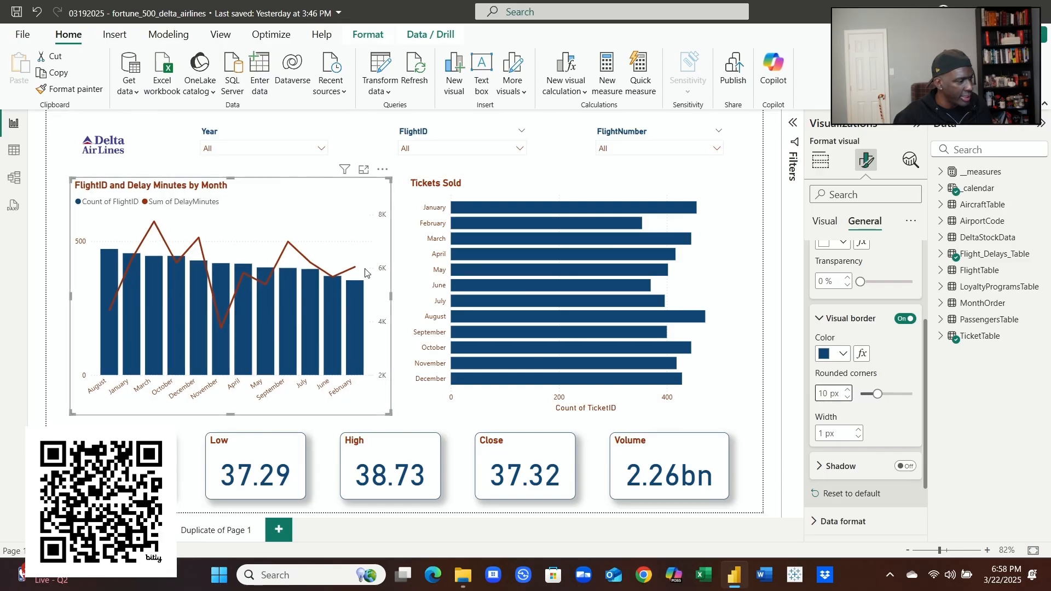
{"action": "left_click", "coordinate": [398, 177]}
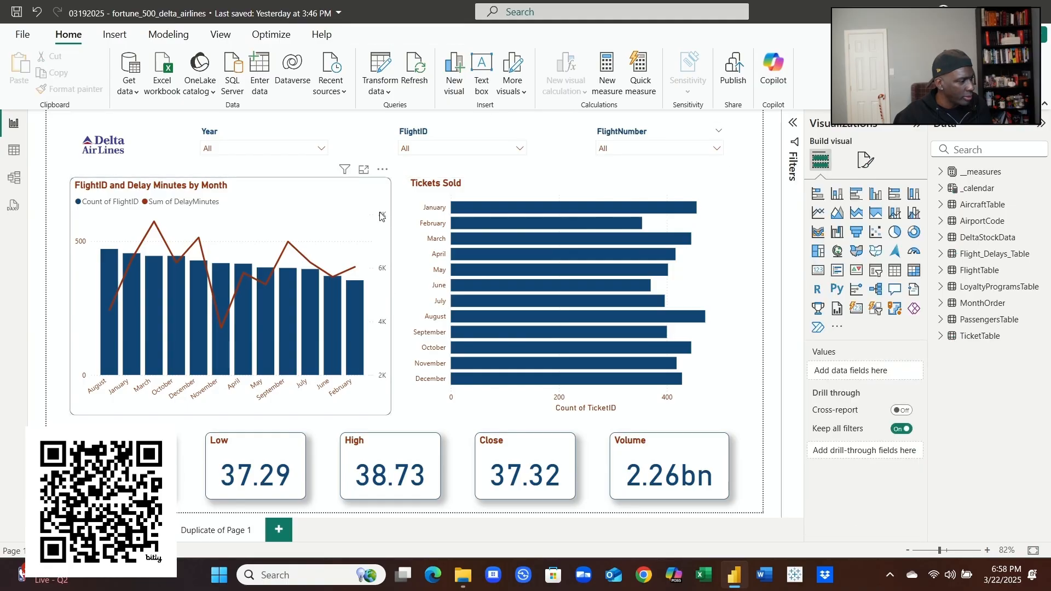
Step: Turn on the shadow effect for the FlightID and Delay Minutes by Month chart
{"action": "left_click", "coordinate": [384, 197]}
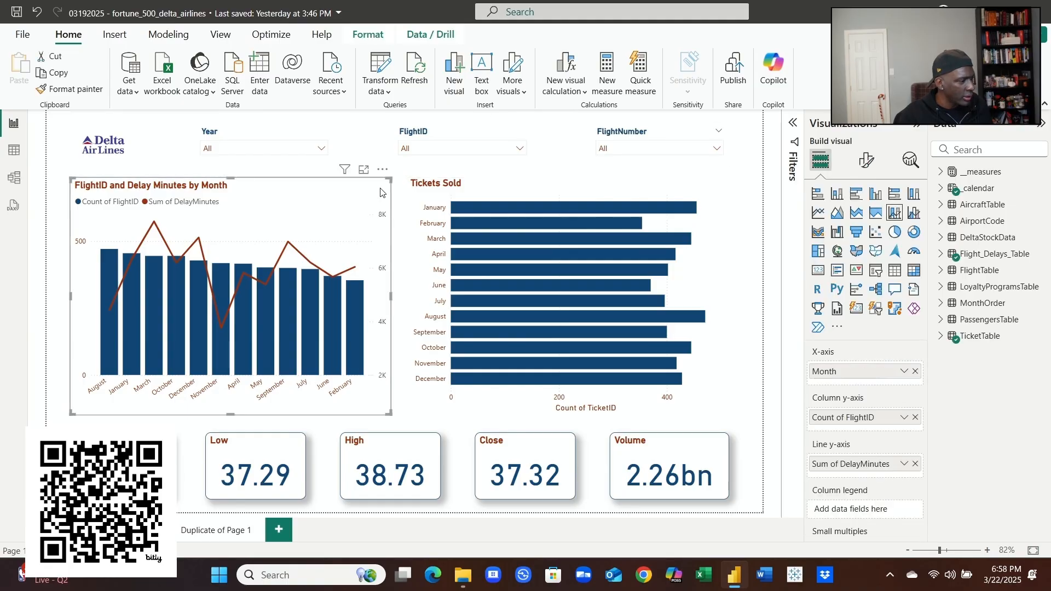
{"action": "left_click", "coordinate": [865, 160]}
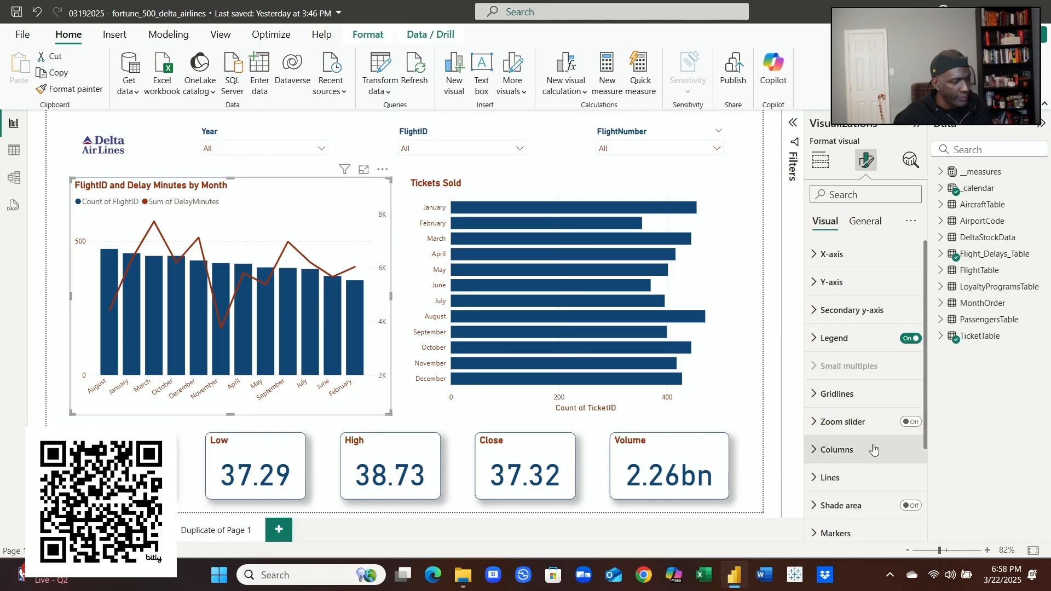
{"action": "scroll", "coordinate": [876, 444], "scroll_direction": "down", "scroll_amount": 2}
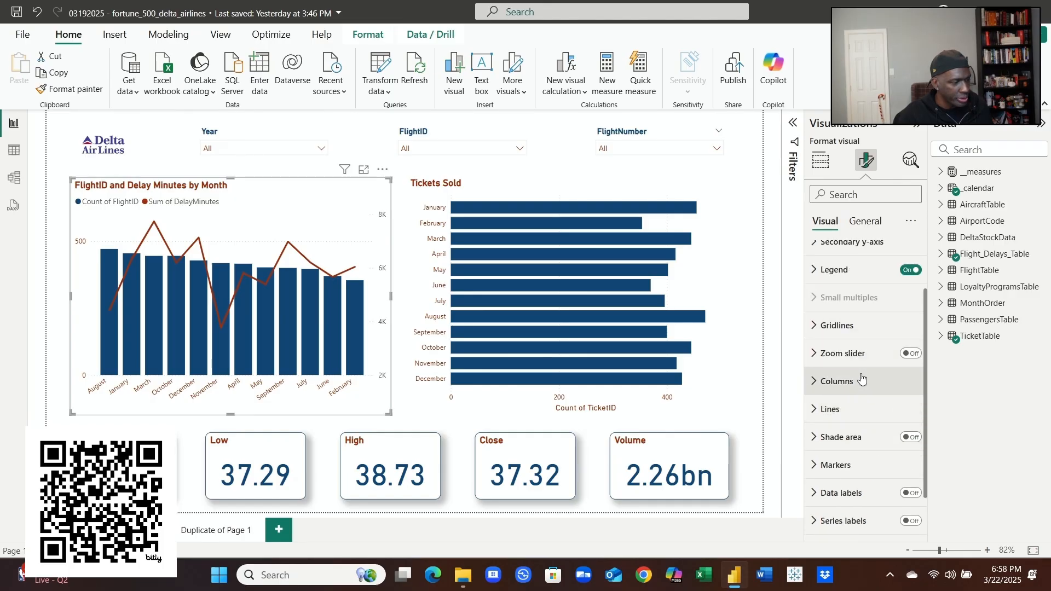
{"action": "scroll", "coordinate": [861, 375], "scroll_direction": "up", "scroll_amount": 2}
{"action": "left_click", "coordinate": [878, 225]}
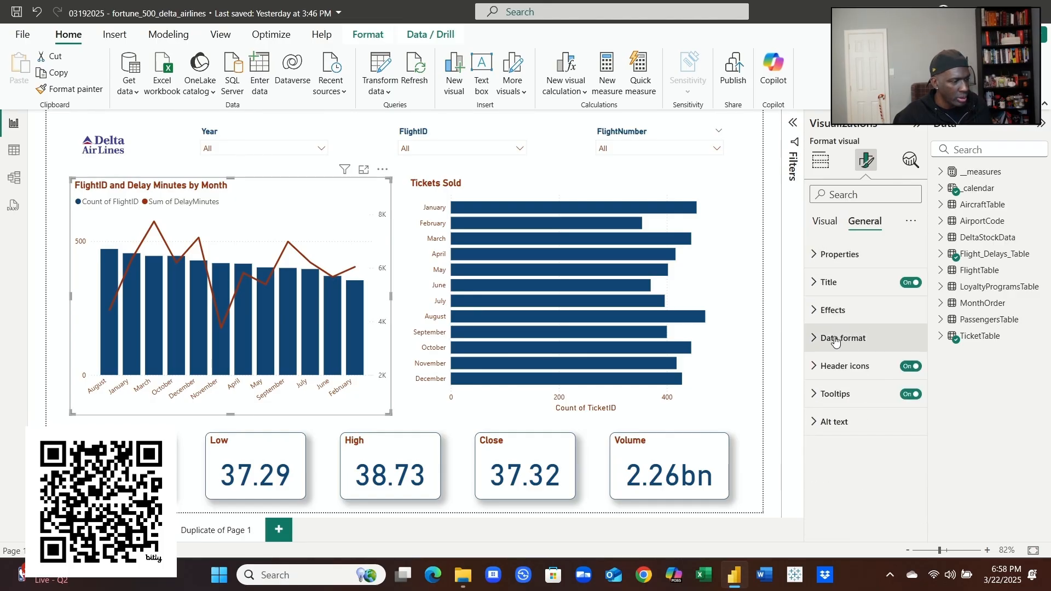
{"action": "left_click", "coordinate": [833, 309]}
{"action": "scroll", "coordinate": [830, 403], "scroll_direction": "down", "scroll_amount": 3}
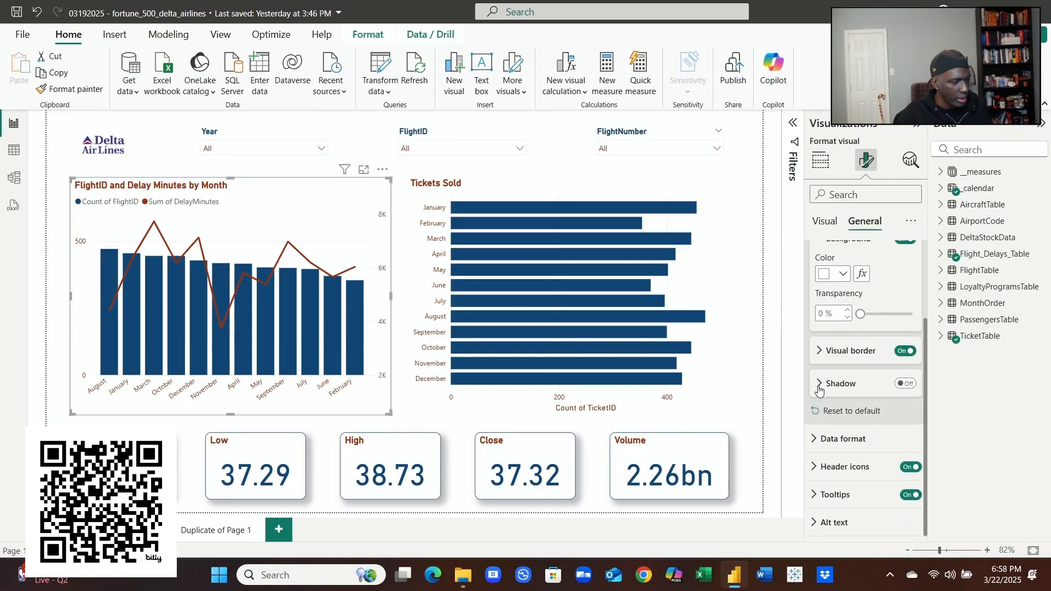
{"action": "left_click", "coordinate": [820, 383]}
{"action": "left_click", "coordinate": [906, 384]}
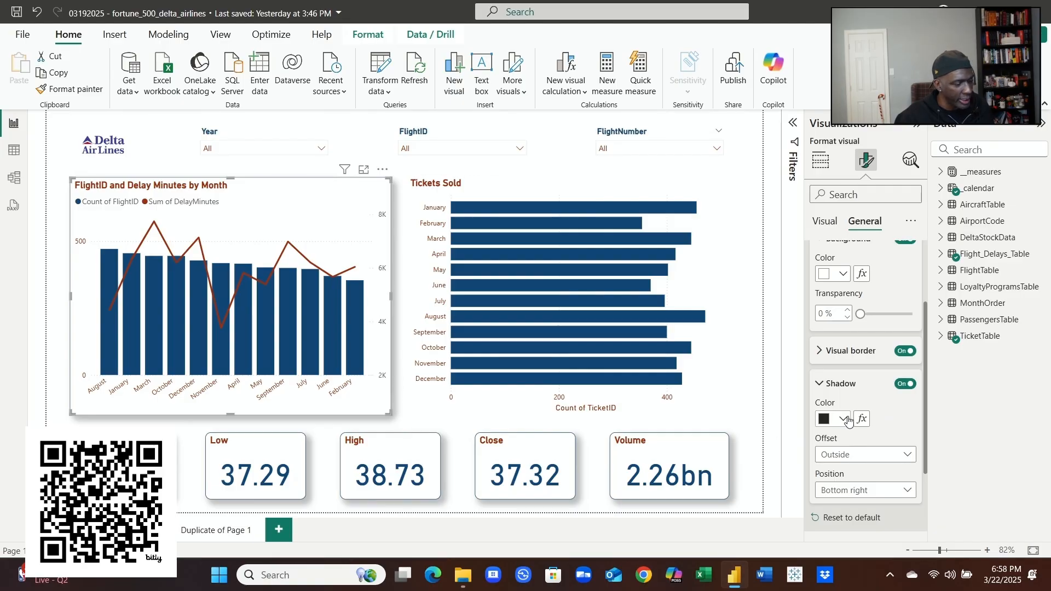
Step: Change the shadow color of the FlightID and Delay Minutes by Month chart to the recently used dark red
{"action": "left_click", "coordinate": [843, 419]}
{"action": "left_click", "coordinate": [873, 359]}
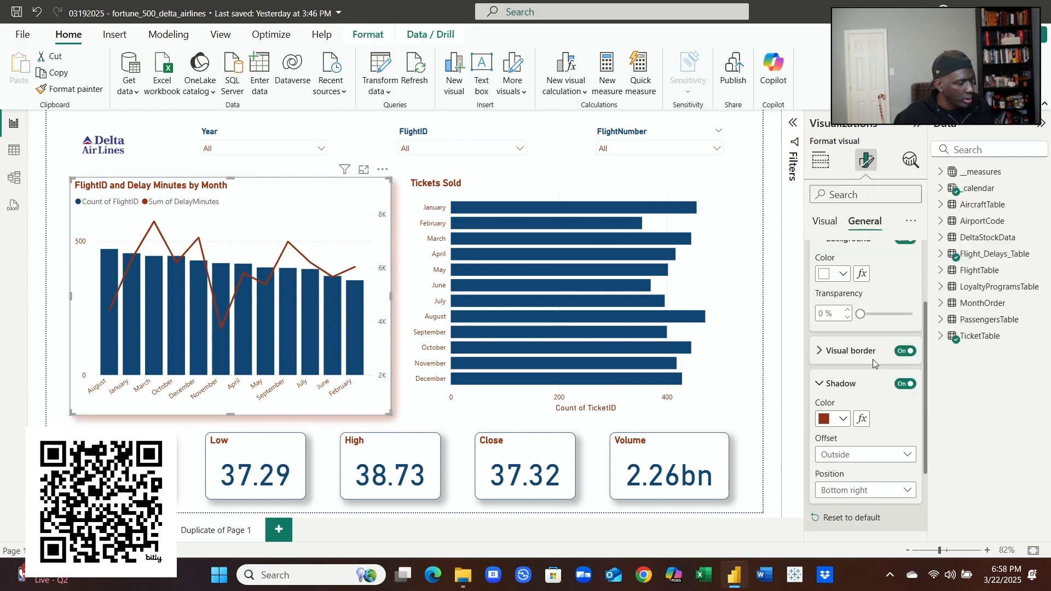
{"action": "left_click", "coordinate": [422, 423]}
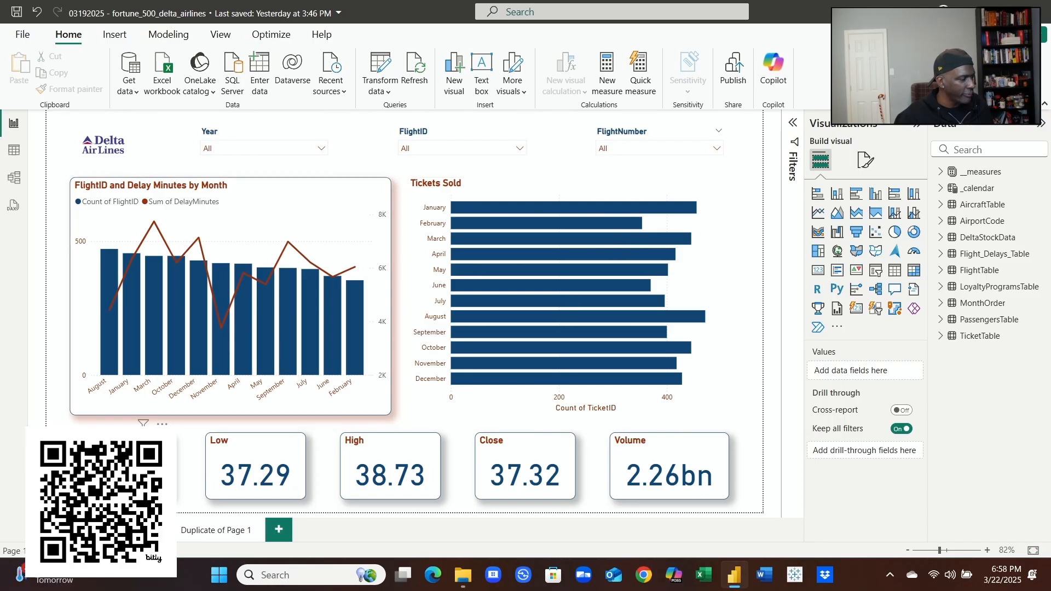
Step: Set the shadow color of the first stock price card, just before the Low card, to the recently used dark blue
{"action": "left_click", "coordinate": [121, 466]}
{"action": "left_click", "coordinate": [867, 161]}
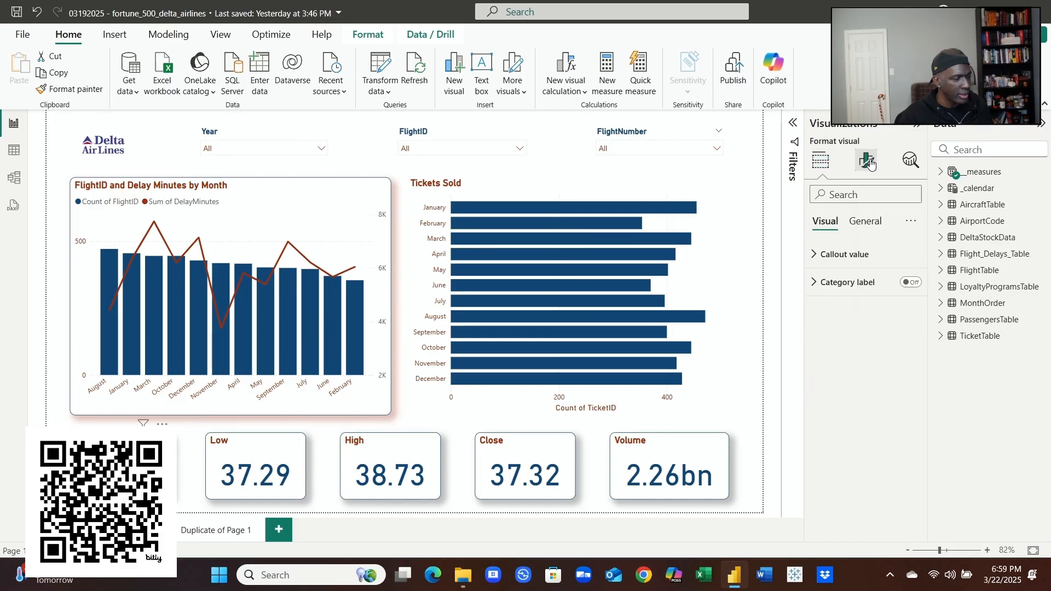
{"action": "left_click", "coordinate": [876, 223]}
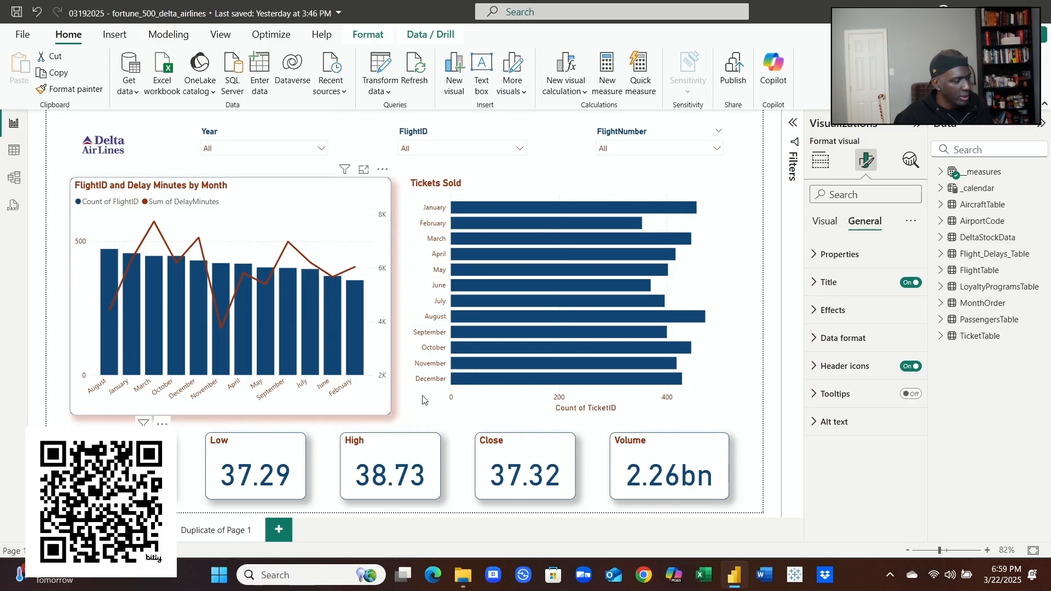
{"action": "left_click", "coordinate": [829, 311]}
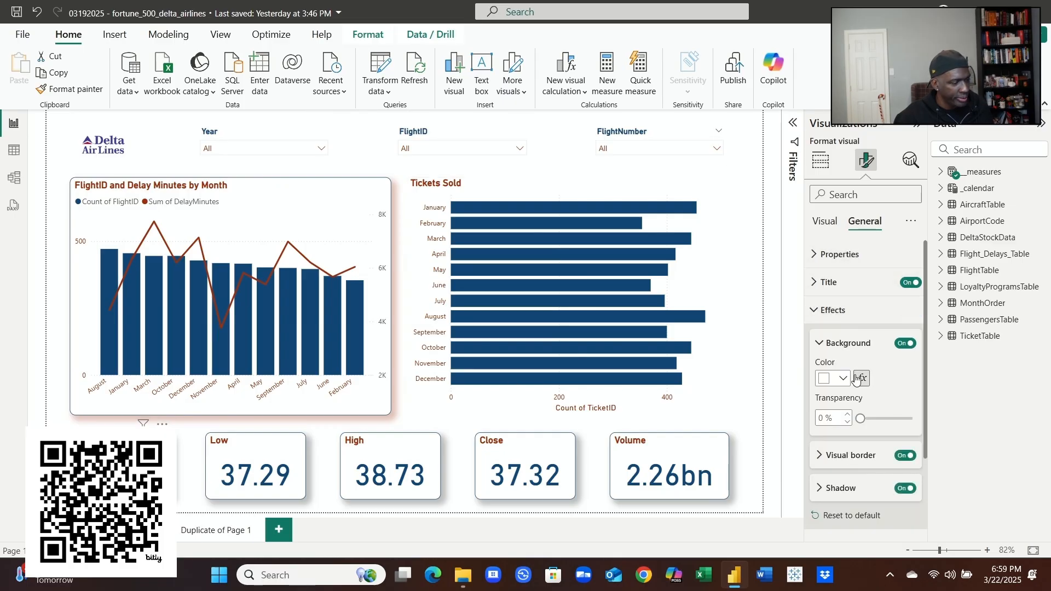
{"action": "left_click", "coordinate": [840, 485]}
{"action": "scroll", "coordinate": [841, 486], "scroll_direction": "down", "scroll_amount": 4}
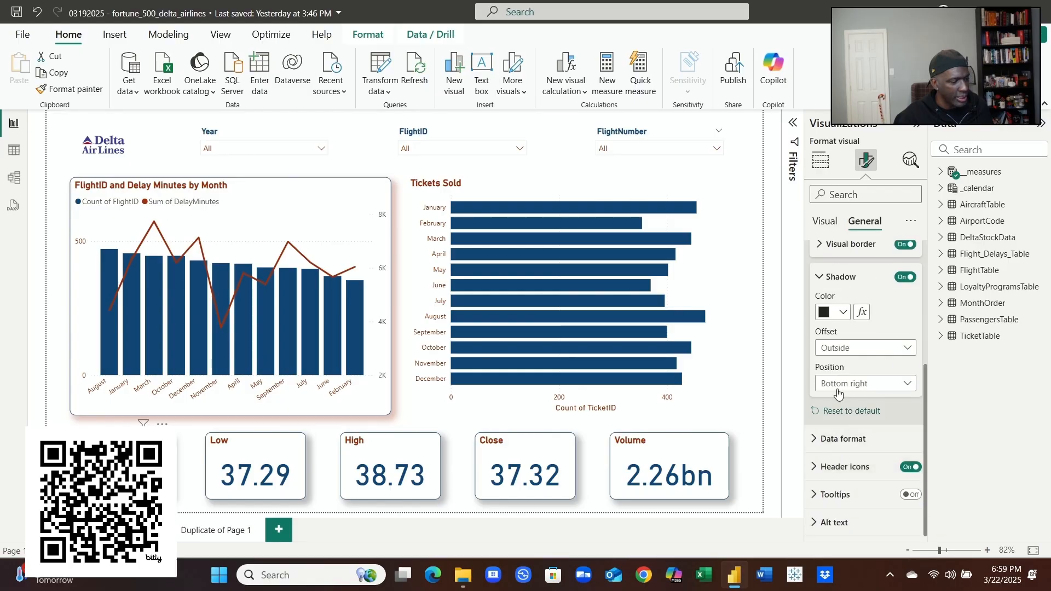
{"action": "left_click", "coordinate": [842, 312]}
{"action": "left_click", "coordinate": [856, 255]}
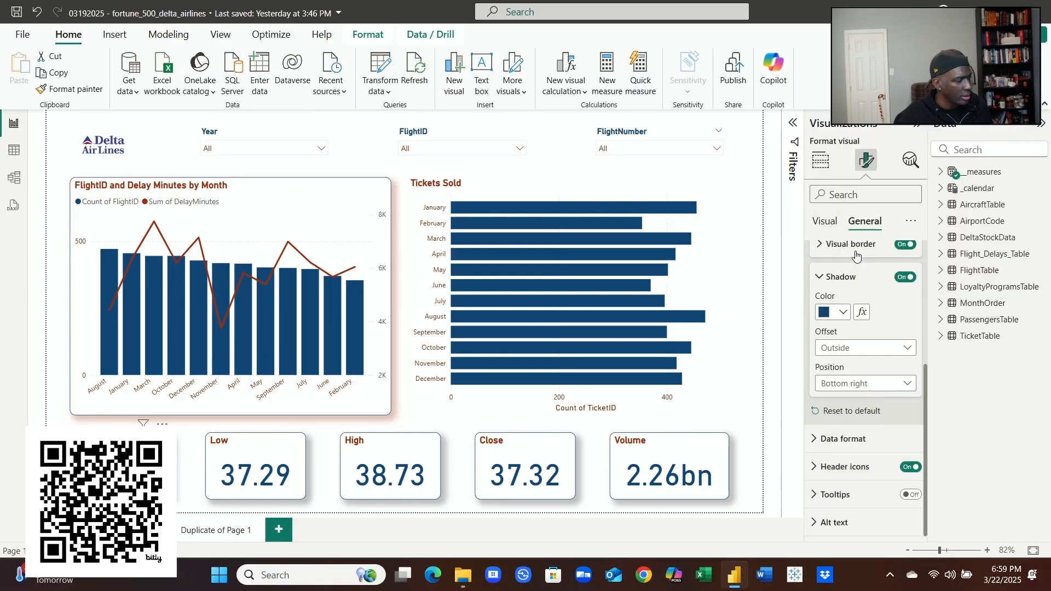
Step: Set the Low card's shadow color to the recently used dark blue
{"action": "left_click", "coordinate": [282, 442]}
{"action": "left_click", "coordinate": [844, 310]}
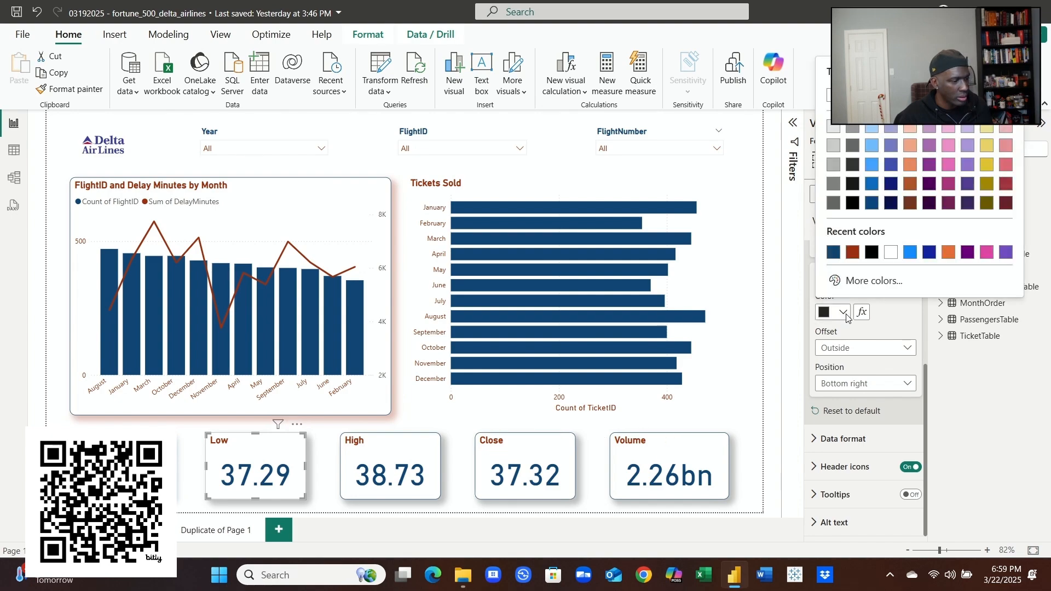
{"action": "left_click", "coordinate": [837, 256]}
Step: Set the High card's shadow color to the recently used dark blue
{"action": "left_click", "coordinate": [432, 448]}
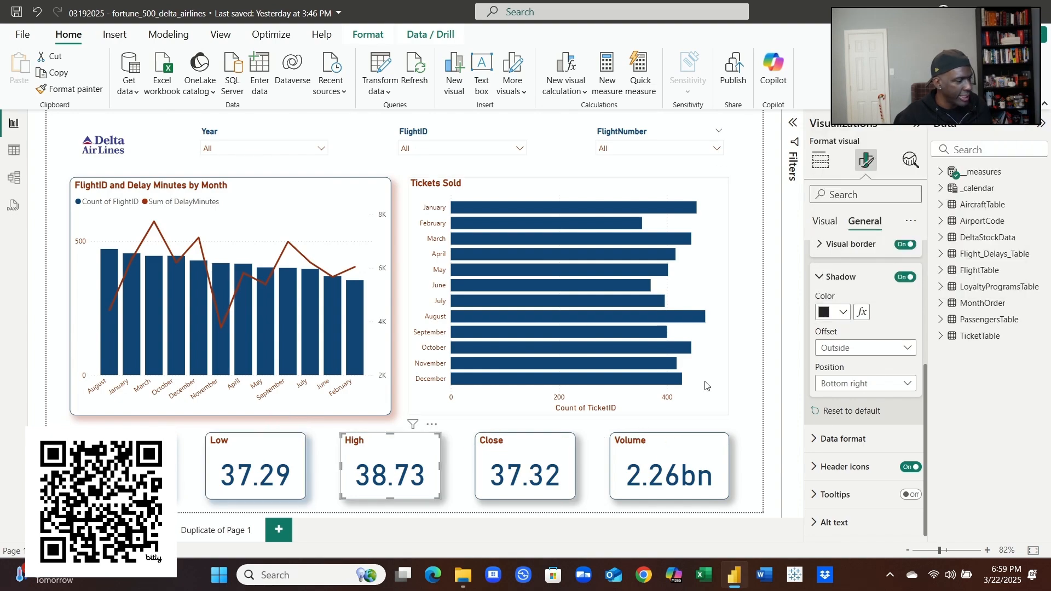
{"action": "left_click", "coordinate": [845, 312]}
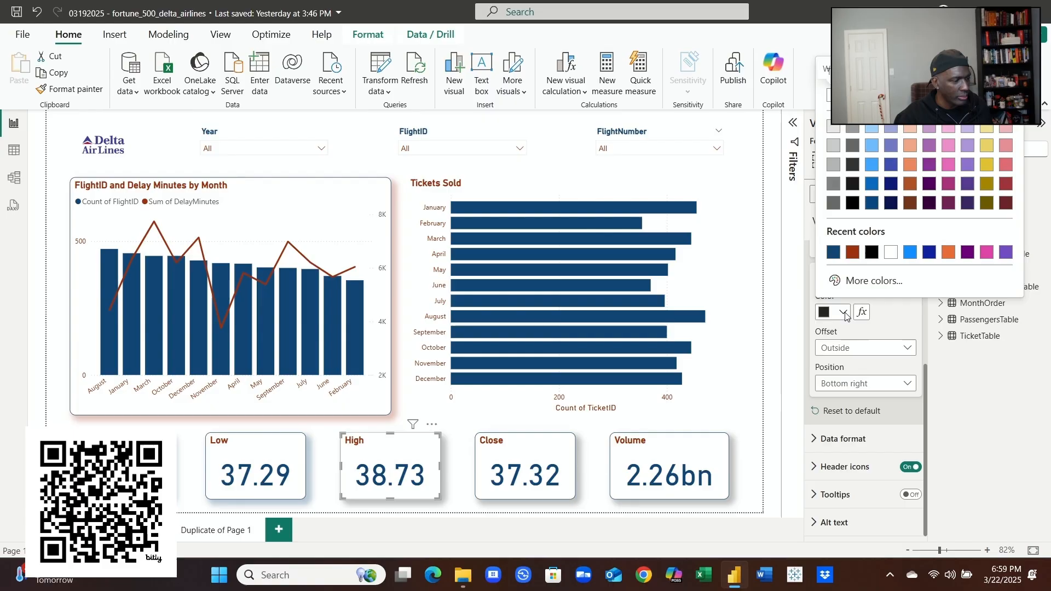
{"action": "left_click", "coordinate": [833, 252]}
Step: Set the Close card's shadow color to the recently used dark blue
{"action": "left_click", "coordinate": [569, 449]}
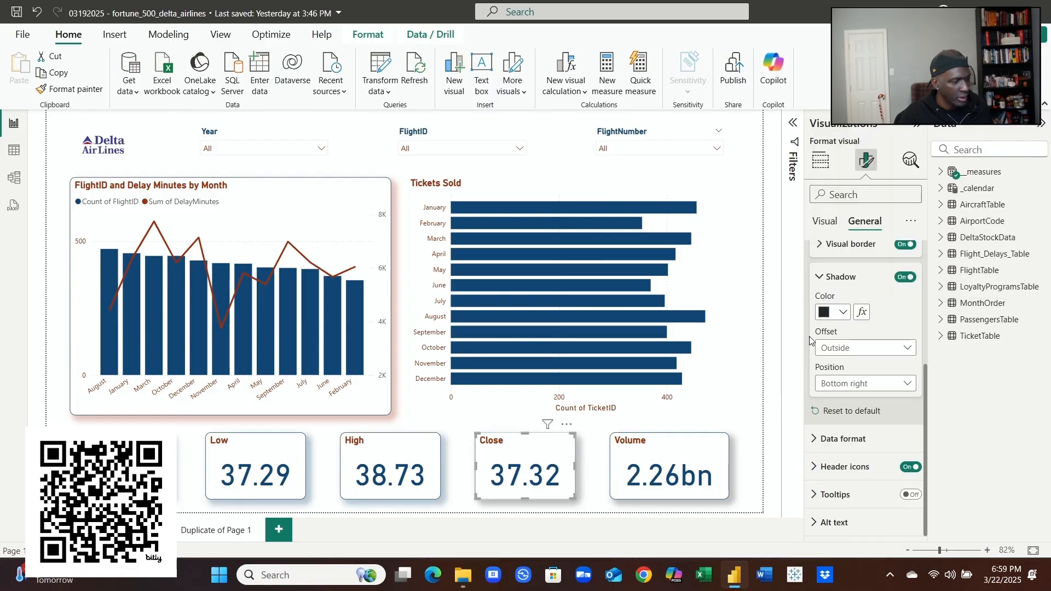
{"action": "left_click", "coordinate": [843, 312]}
{"action": "left_click", "coordinate": [833, 252]}
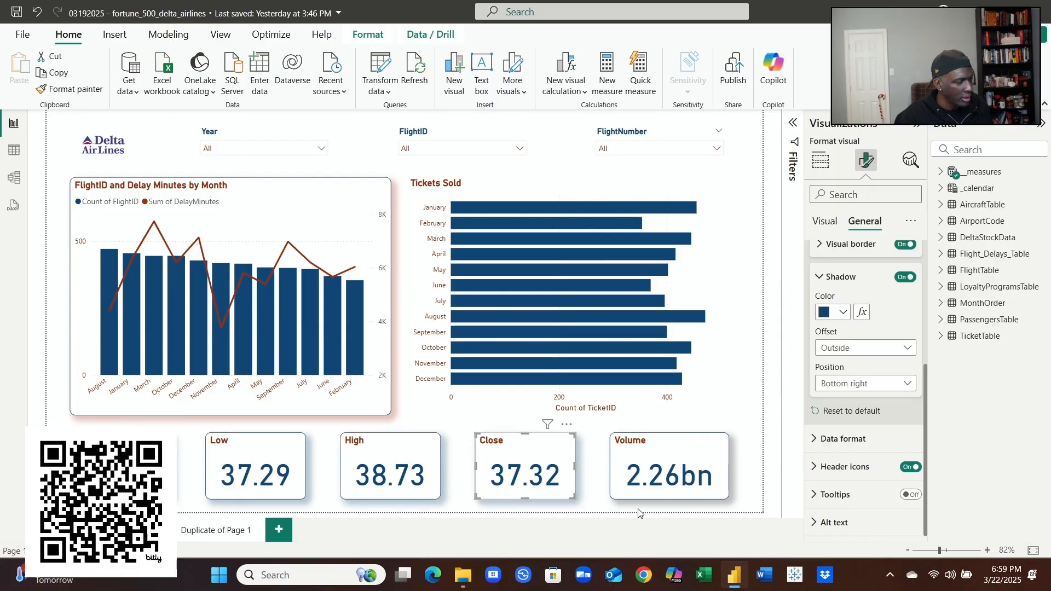
Step: Set the Volume card's shadow color to the recently used dark blue, then deselect the card
{"action": "left_click", "coordinate": [698, 438]}
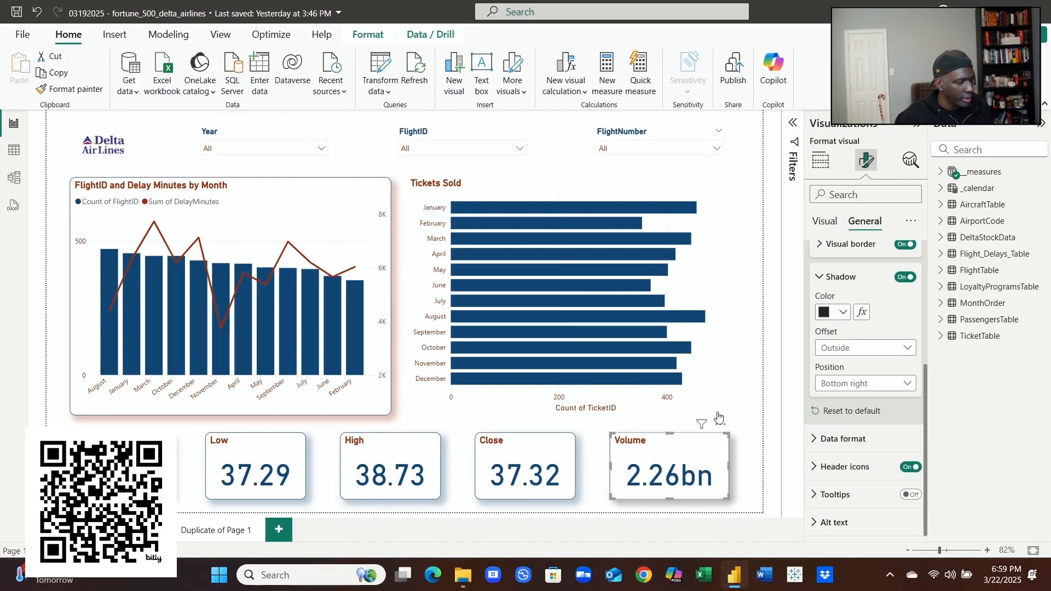
{"action": "left_click", "coordinate": [842, 313]}
{"action": "left_click", "coordinate": [834, 252]}
{"action": "left_click", "coordinate": [750, 421]}
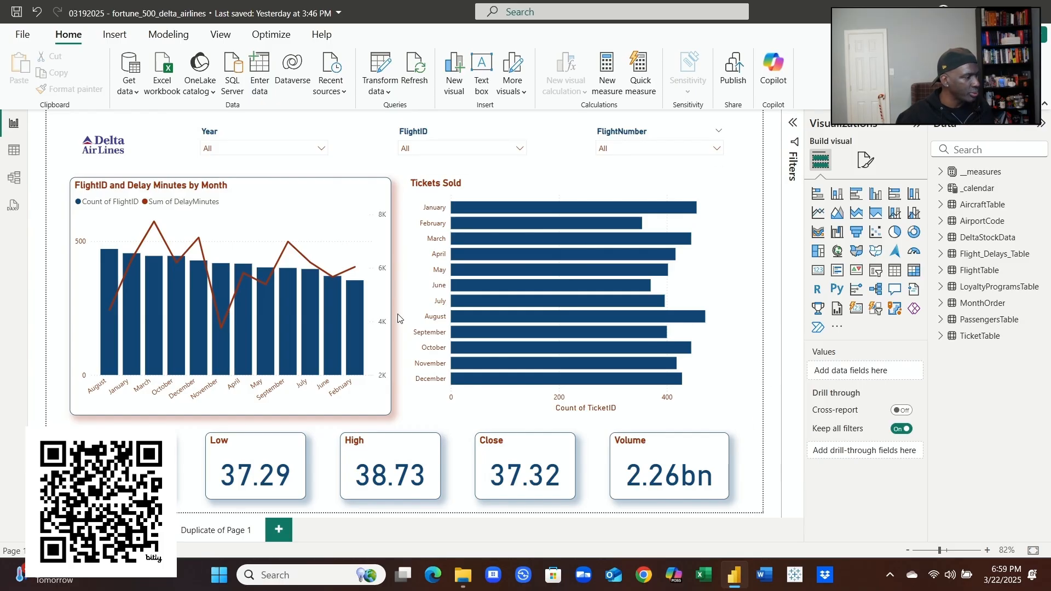
Step: Edit the flight and delay combo chart's title by removing "and" and the final D of "FlightID"
{"action": "left_click", "coordinate": [377, 195]}
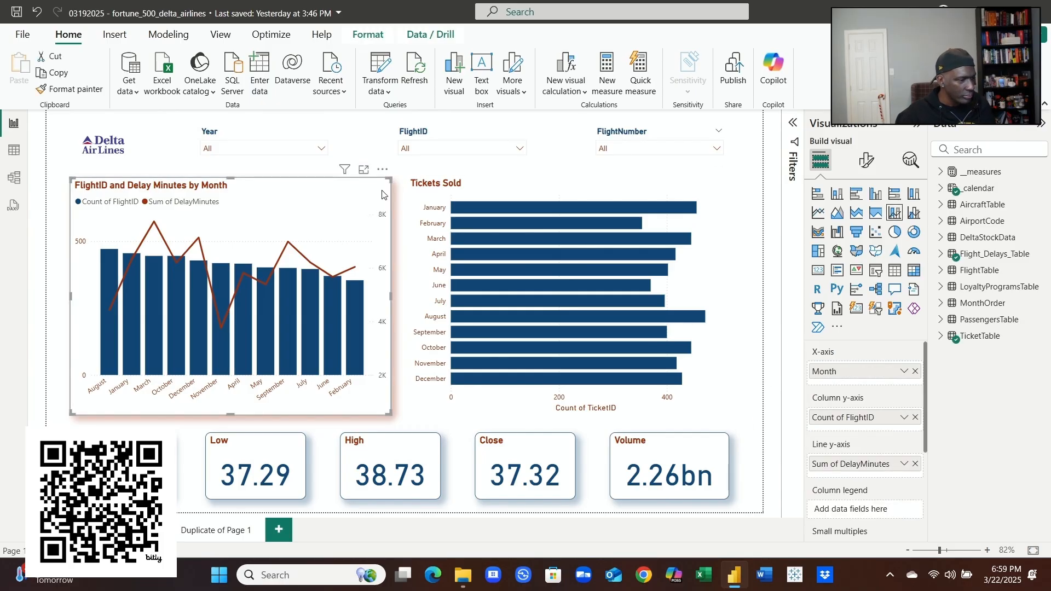
{"action": "left_click", "coordinate": [868, 162]}
{"action": "left_click", "coordinate": [865, 222]}
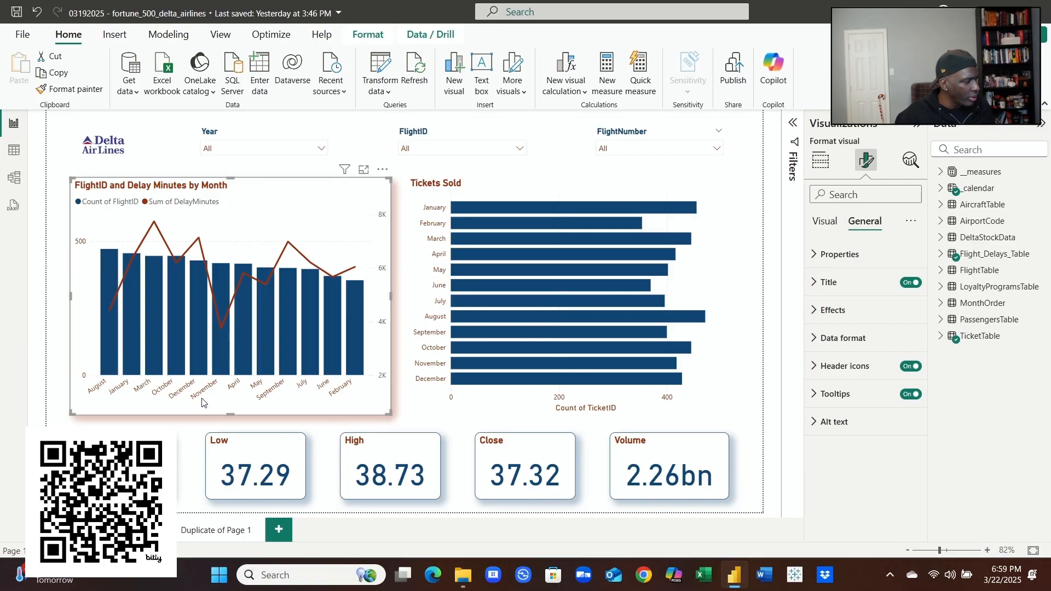
{"action": "left_click", "coordinate": [829, 284]}
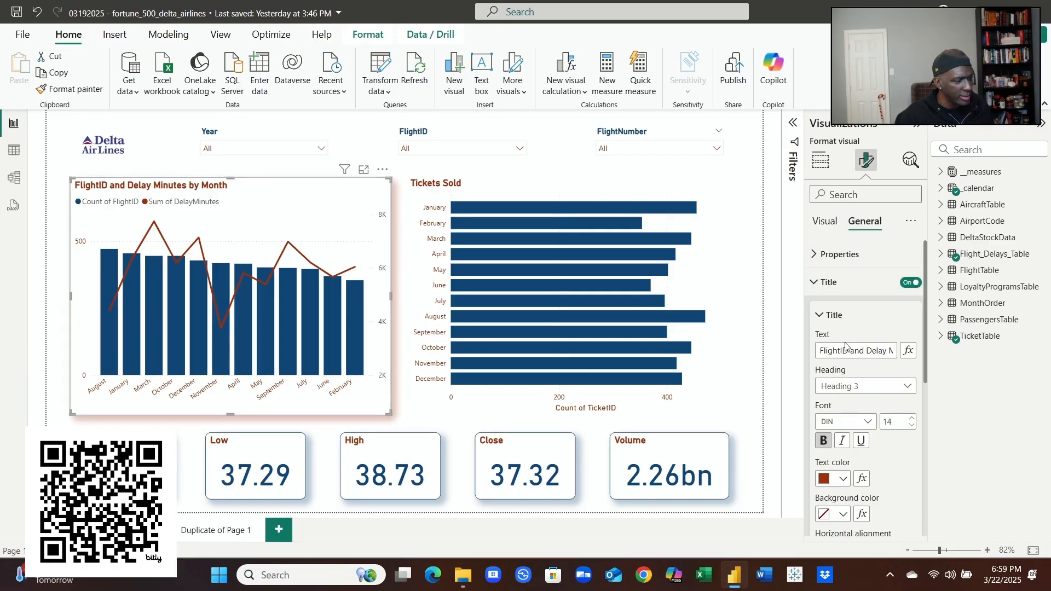
{"action": "triple_click", "coordinate": [847, 351]}
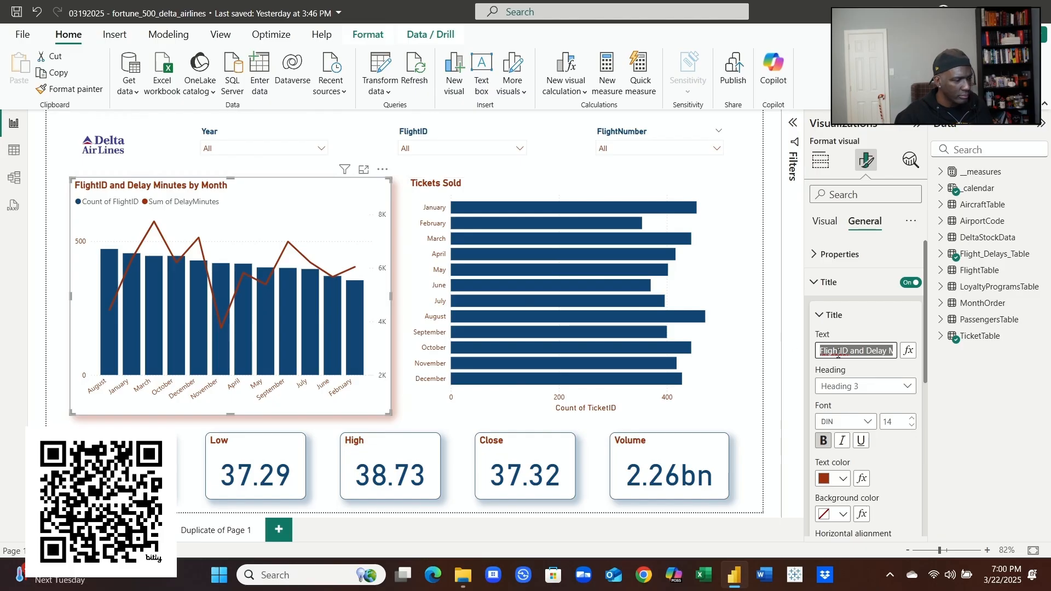
{"action": "left_click", "coordinate": [867, 352]}
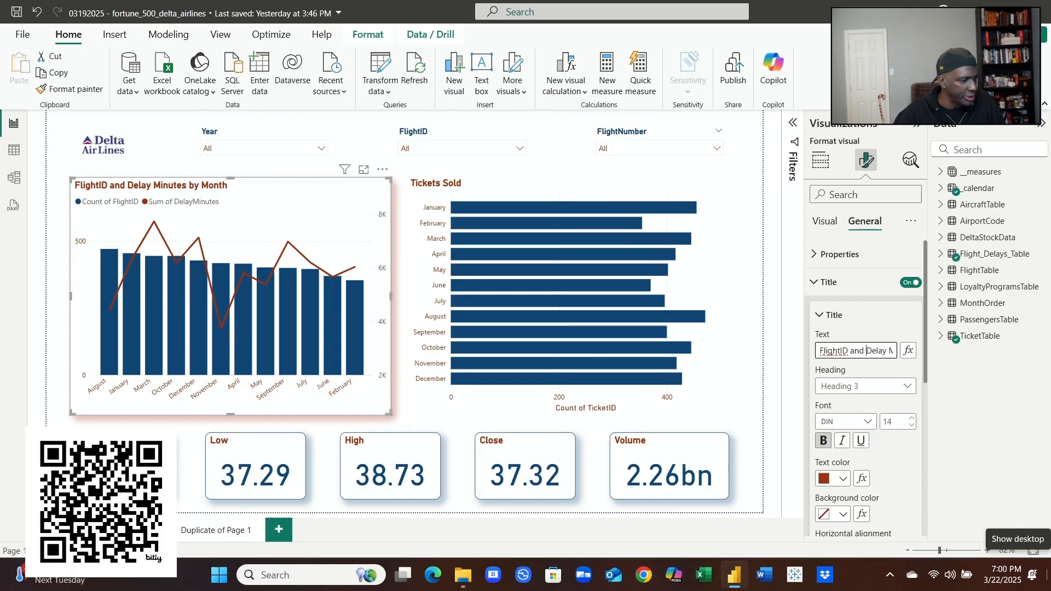
{"action": "key", "text": "BackSpace"}
{"action": "key", "text": "BackSpace"}
{"action": "key", "text": "BackSpace"}
{"action": "key", "text": "BackSpace"}
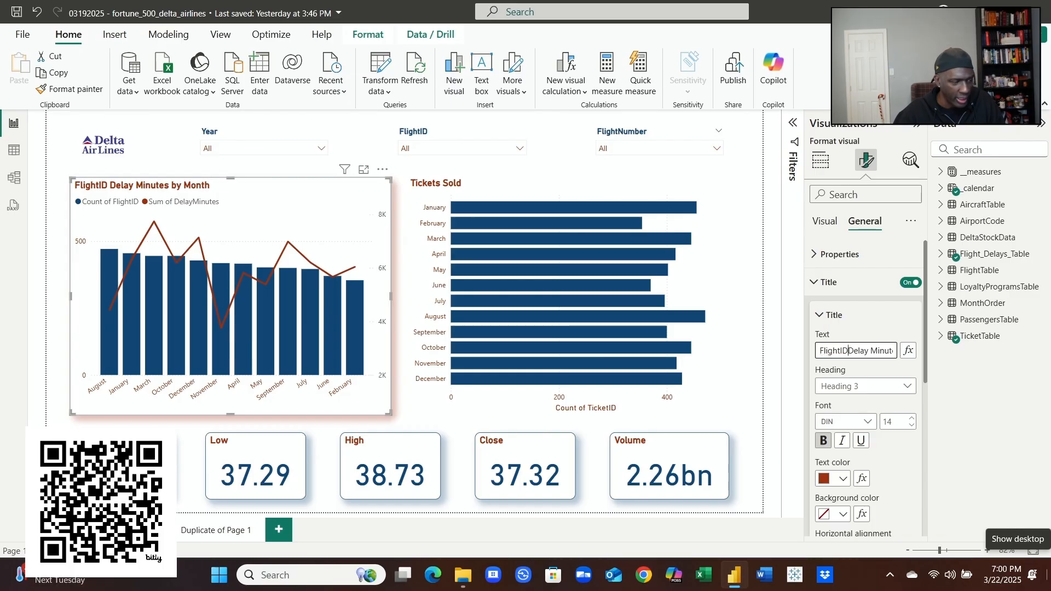
{"action": "key", "text": "BackSpace"}
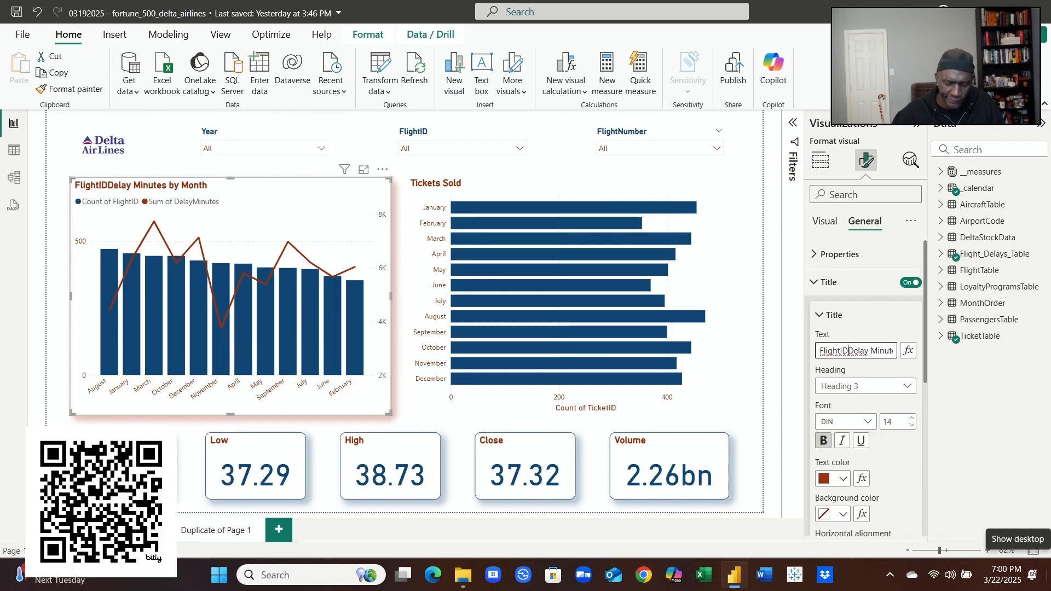
{"action": "key", "text": "BackSpace"}
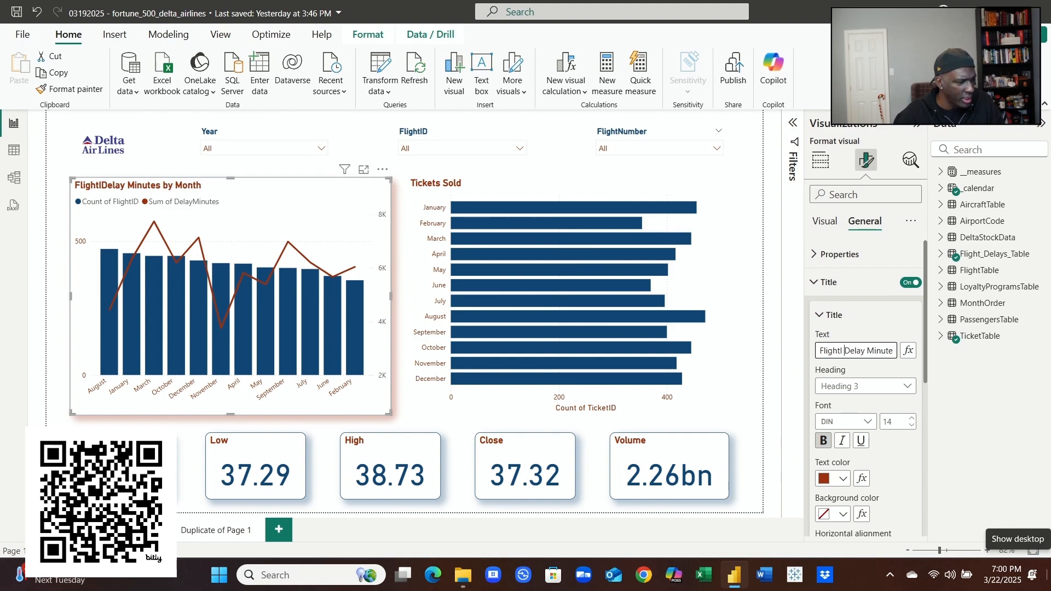
Step: Separate the first two words of the combo chart's title with a space and remove "by Month" from its end
{"action": "key", "text": "Right"}
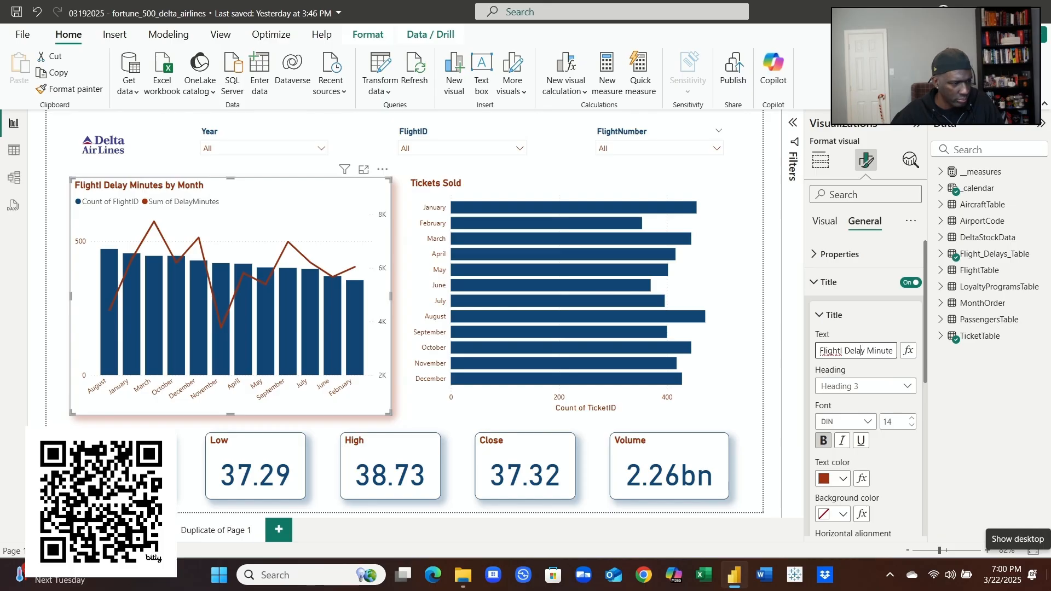
{"action": "key", "text": "Right"}
{"action": "key", "text": "Right"}
{"action": "key", "text": "Right"}
{"action": "key", "text": "Right"}
{"action": "key", "text": "Right"}
{"action": "key", "text": "Right"}
{"action": "key", "text": "Right"}
{"action": "key", "text": "Right"}
{"action": "key", "text": "Right"}
{"action": "key", "text": "Right"}
{"action": "key", "text": "Right"}
{"action": "key", "text": "Right"}
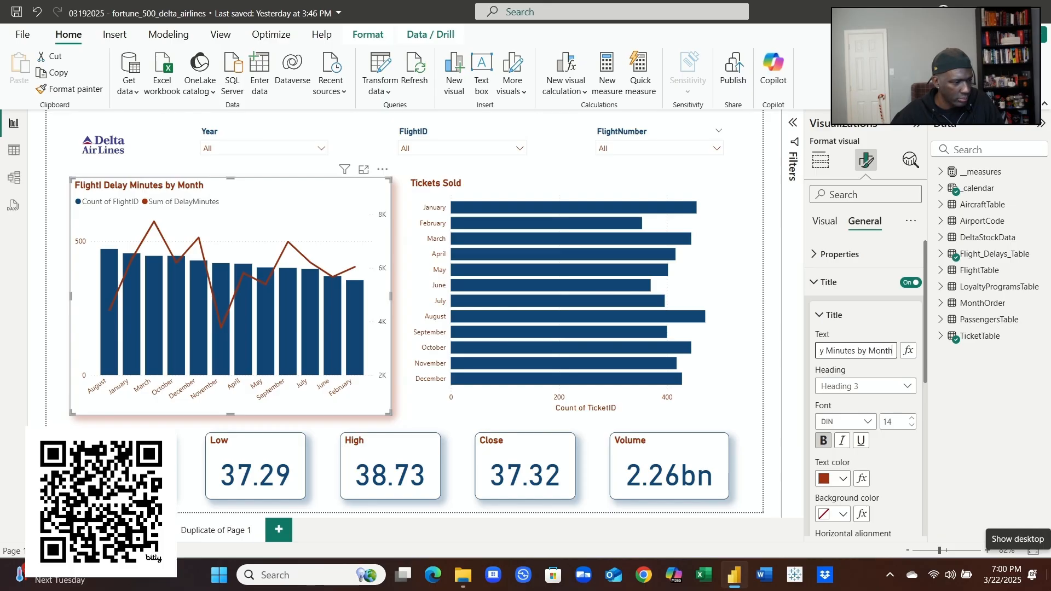
{"action": "key", "text": "Left"}
{"action": "key", "text": "Left"}
{"action": "key", "text": "Left"}
{"action": "key", "text": "Left"}
{"action": "key", "text": "Left"}
{"action": "key", "text": "Left"}
{"action": "key", "text": "Left"}
{"action": "key", "text": "Left"}
{"action": "key", "text": "Left"}
{"action": "key", "text": "Left"}
{"action": "key", "text": "Left"}
{"action": "key", "text": "Left"}
{"action": "key", "text": "Left"}
{"action": "key", "text": "Left"}
{"action": "key", "text": "Left"}
{"action": "key", "text": "Left"}
{"action": "key", "text": "Left"}
{"action": "key", "text": "Left"}
{"action": "key", "text": "Left"}
{"action": "key", "text": "Left"}
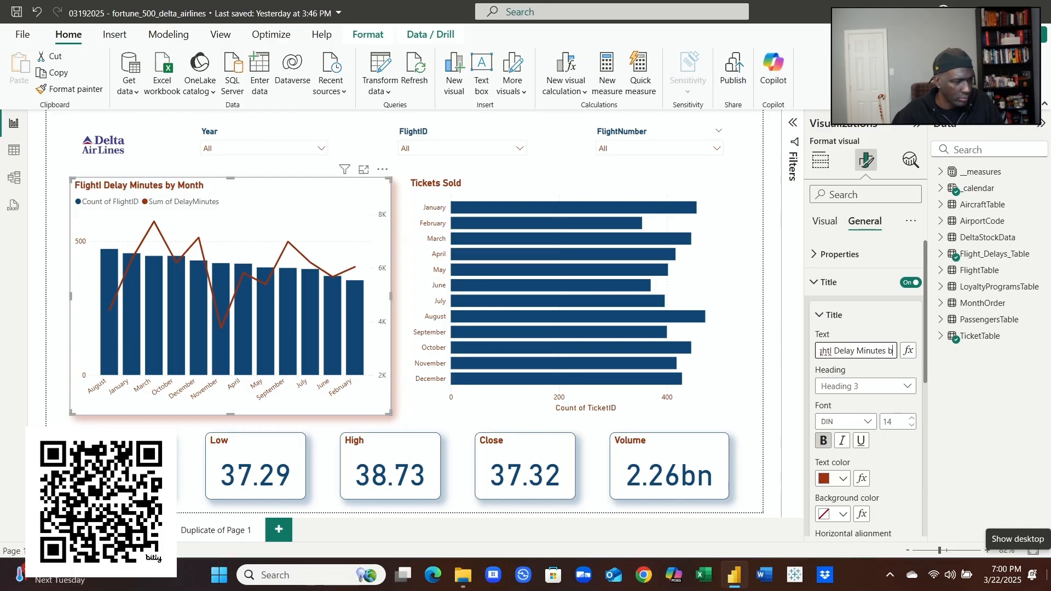
{"action": "key", "text": "Delete"}
{"action": "key", "text": "Delete"}
{"action": "key", "text": "Delete"}
{"action": "key", "text": "Delete"}
{"action": "key", "text": "Delete"}
{"action": "key", "text": "Delete"}
{"action": "key", "text": "Delete"}
{"action": "key", "text": "Delete"}
{"action": "key", "text": "Delete"}
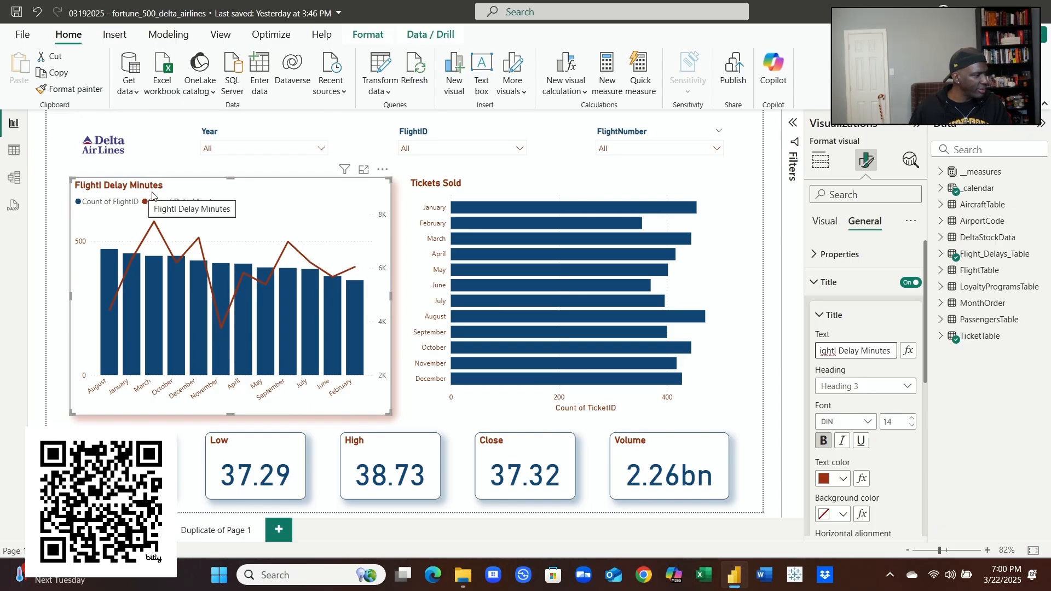
Step: Set the combo chart's title text color to the recently used dark blue
{"action": "mouse_move", "coordinate": [163, 348]}
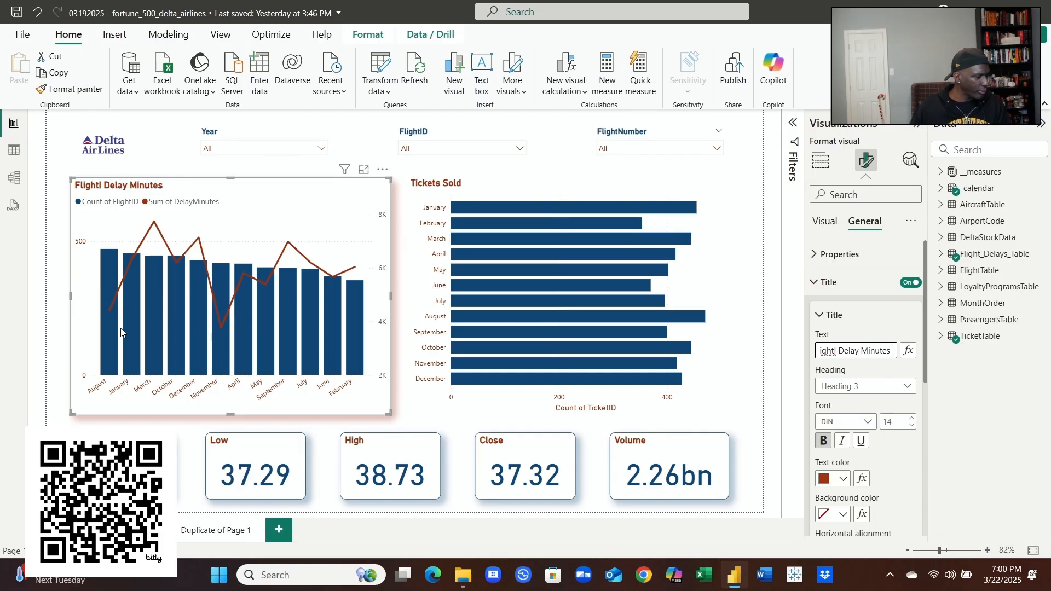
{"action": "mouse_move", "coordinate": [118, 316]}
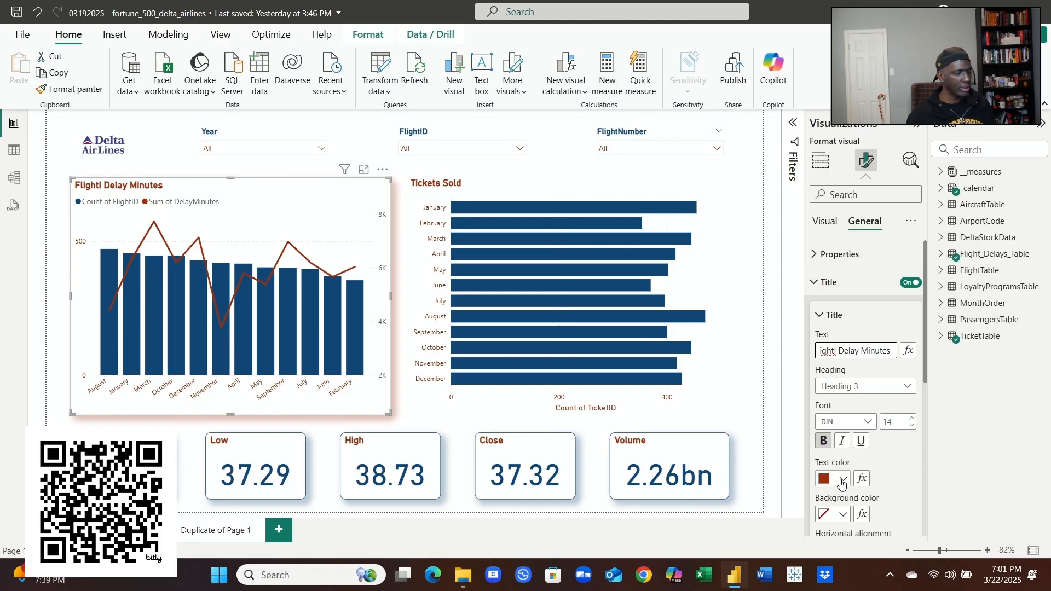
{"action": "left_click", "coordinate": [843, 479]}
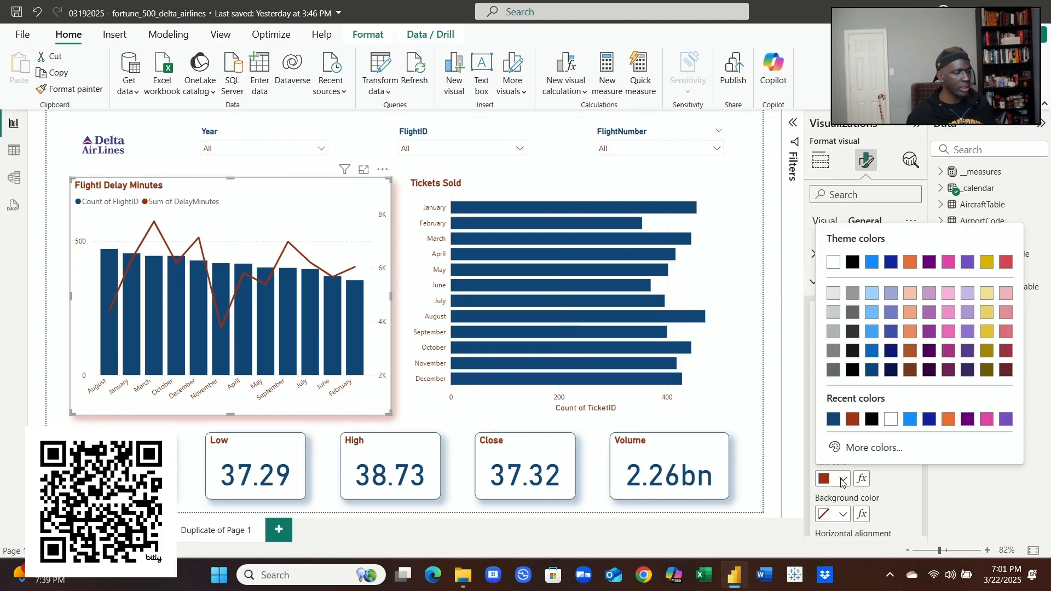
{"action": "left_click", "coordinate": [833, 422]}
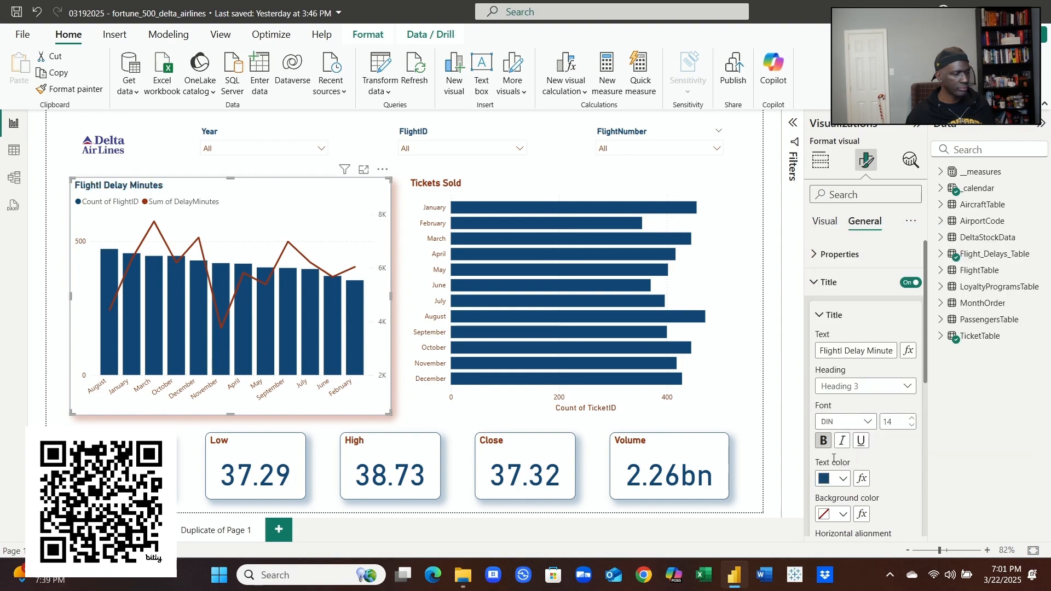
Step: Set the combo chart's shadow color to the recently used dark blue, then deselect the chart
{"action": "scroll", "coordinate": [892, 377], "scroll_direction": "down", "scroll_amount": 5}
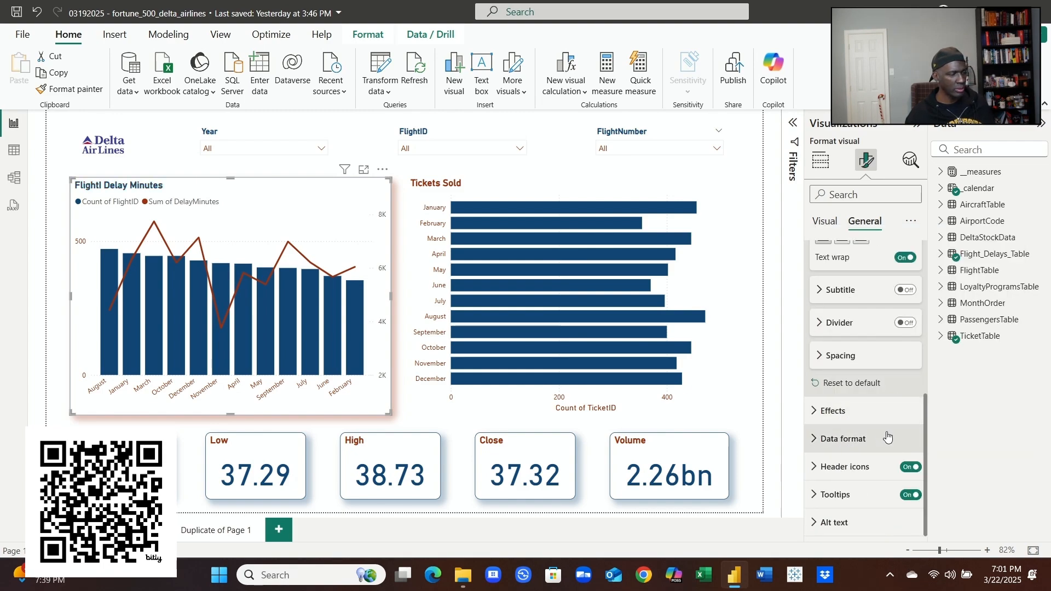
{"action": "left_click", "coordinate": [830, 408]}
{"action": "scroll", "coordinate": [876, 406], "scroll_direction": "down", "scroll_amount": 3}
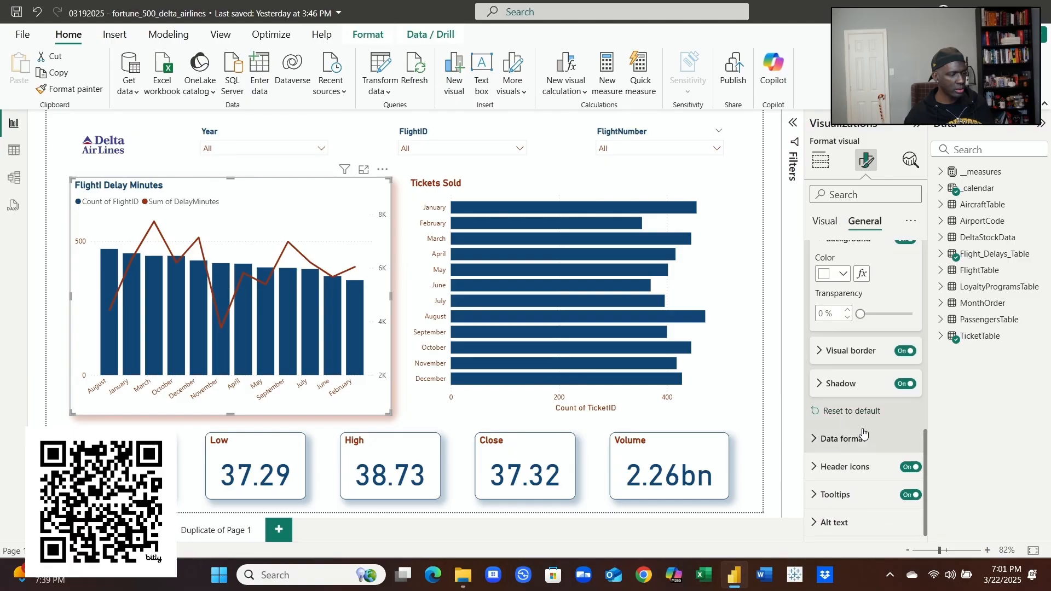
{"action": "left_click", "coordinate": [832, 385]}
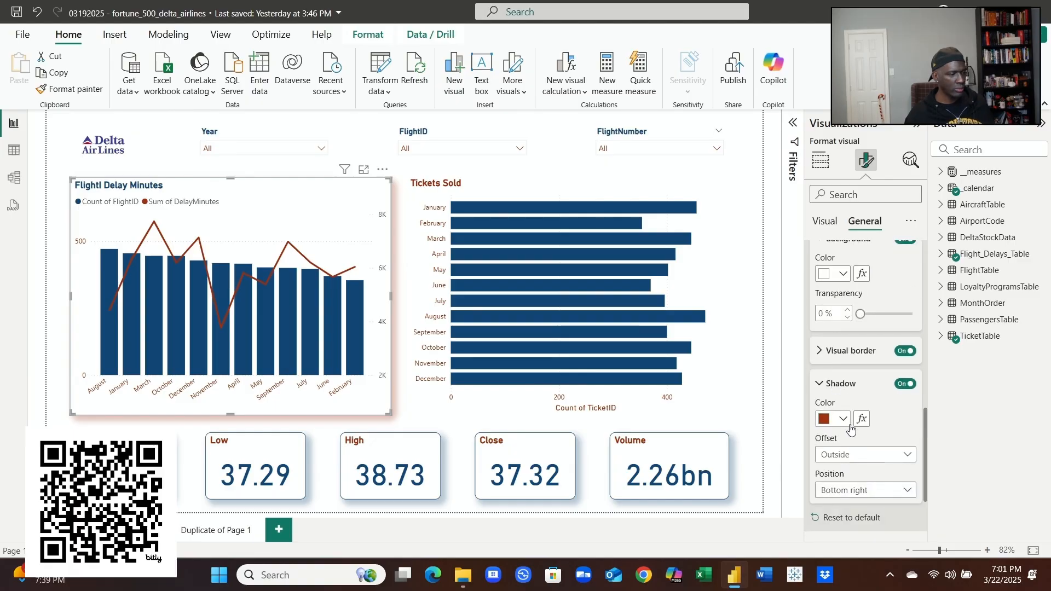
{"action": "left_click", "coordinate": [845, 416]}
{"action": "left_click", "coordinate": [833, 360]}
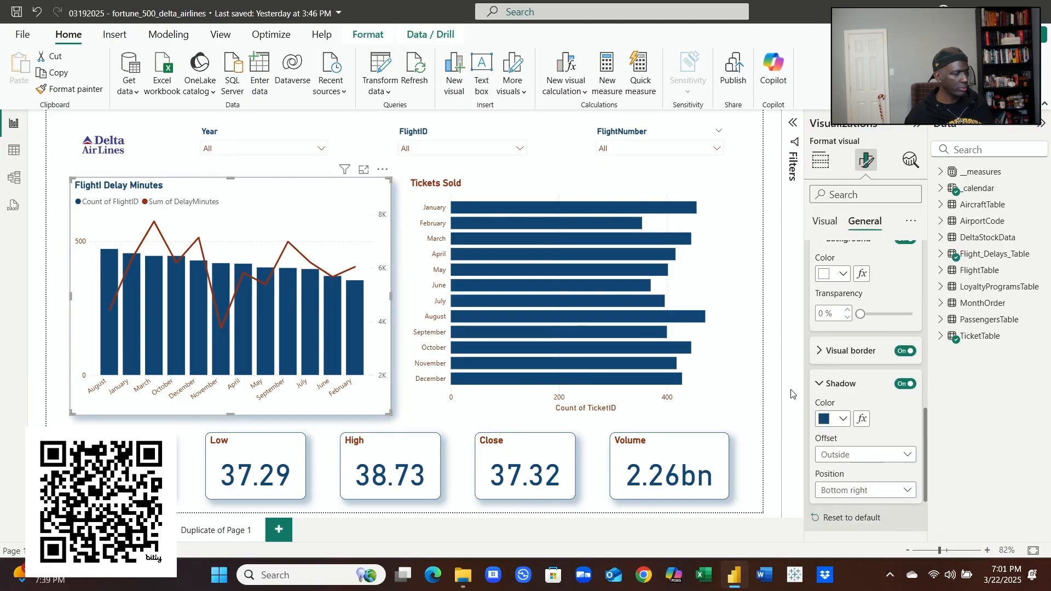
{"action": "left_click", "coordinate": [745, 412]}
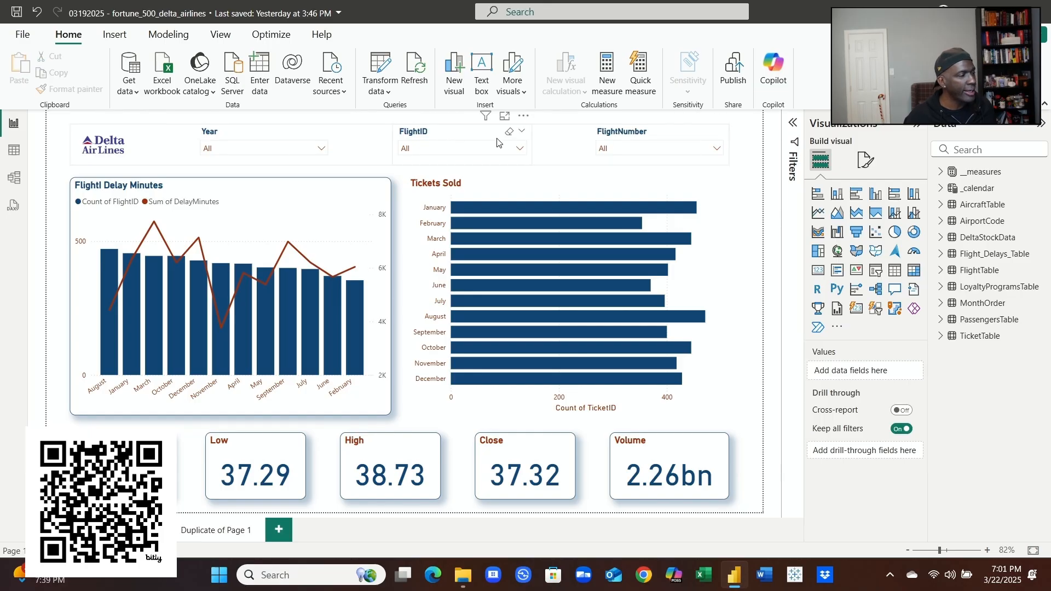
Step: Test the slicers by filtering the page to FlightID 107 and FlightNumber DAL162
{"action": "left_click", "coordinate": [626, 134]}
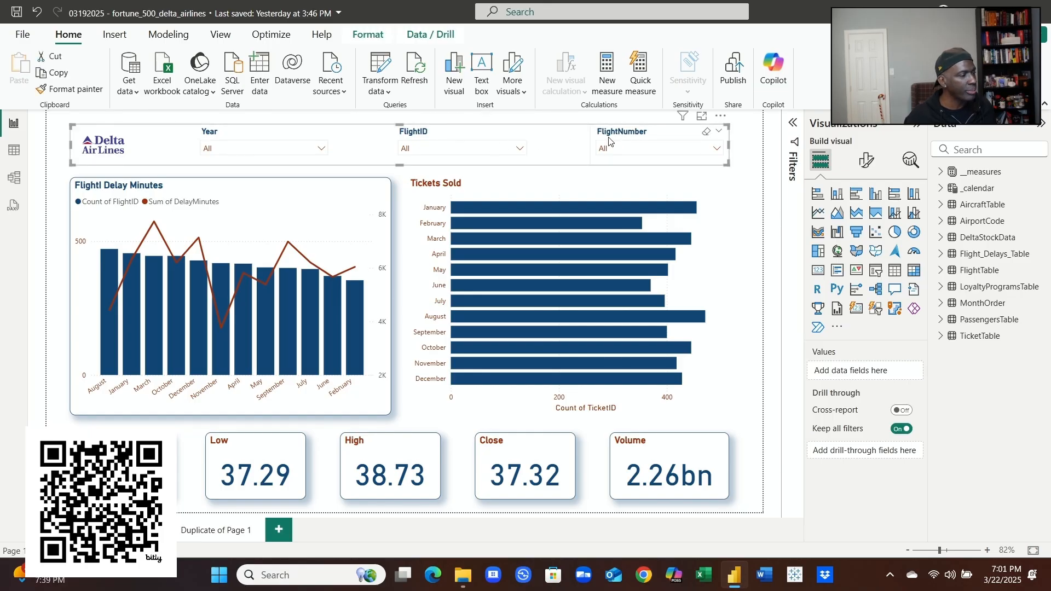
{"action": "left_click", "coordinate": [520, 148]}
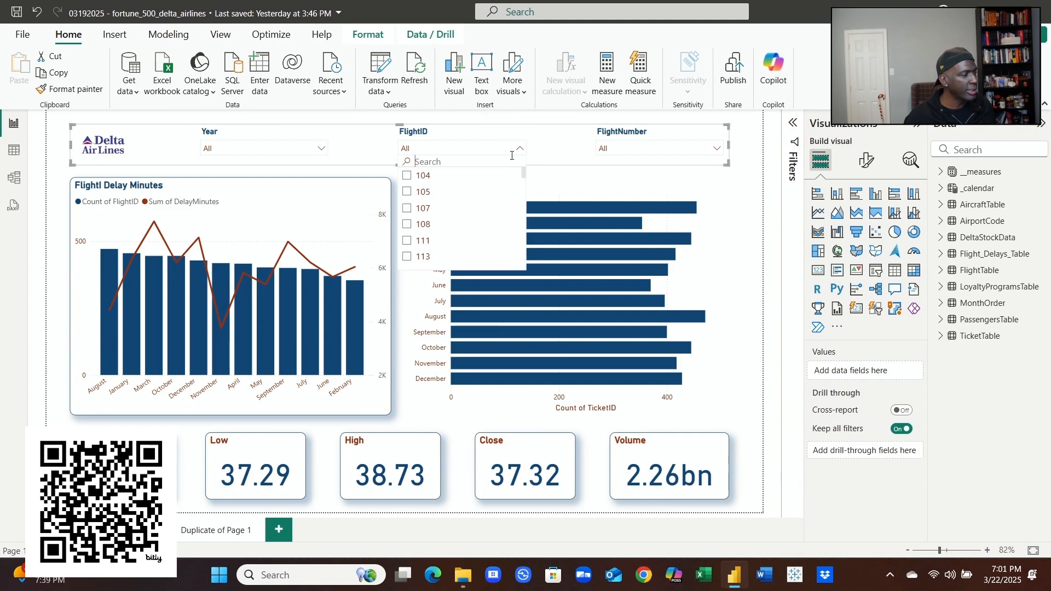
{"action": "left_click", "coordinate": [421, 210]}
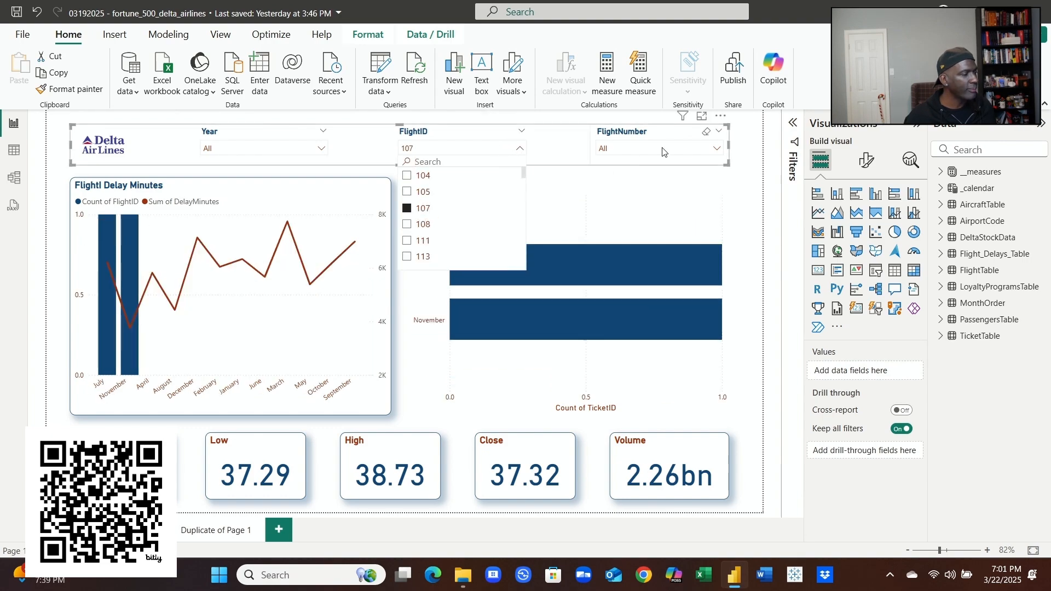
{"action": "left_click", "coordinate": [717, 149]}
{"action": "left_click", "coordinate": [717, 149]}
{"action": "left_click", "coordinate": [629, 224]}
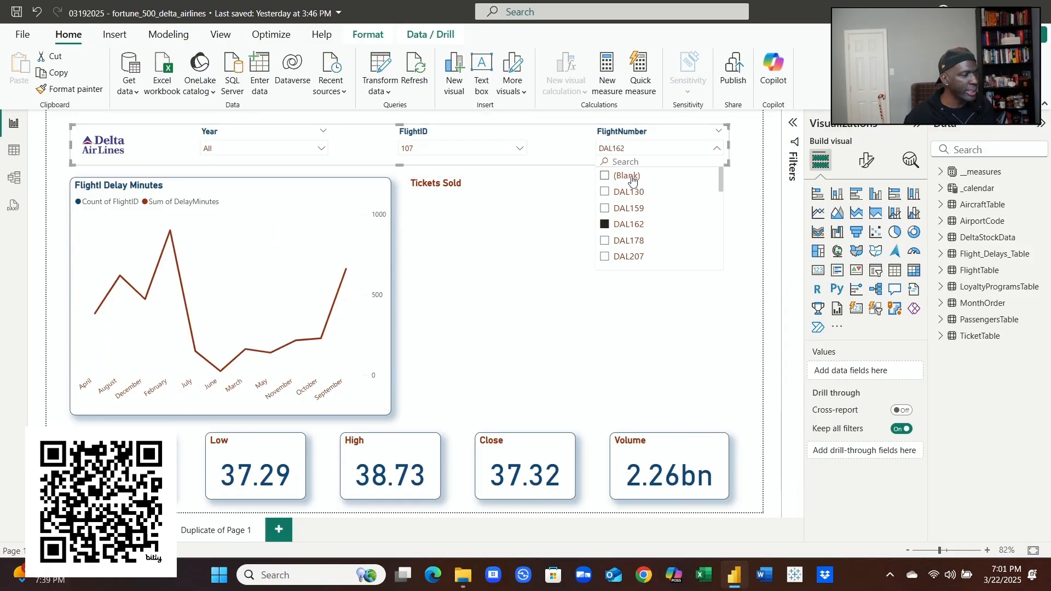
{"action": "left_click", "coordinate": [654, 149]}
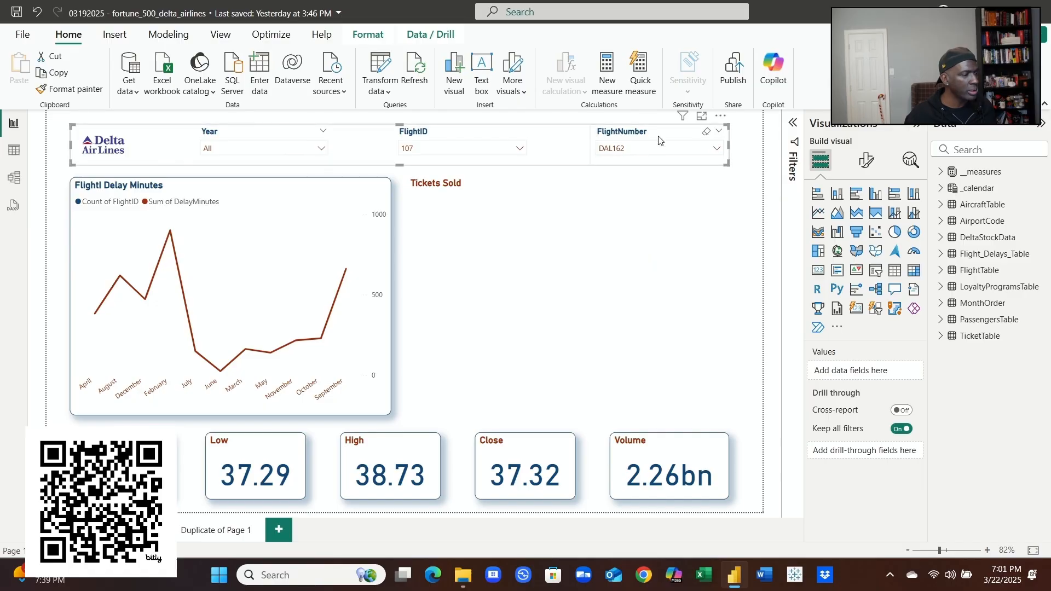
Step: Filter the FlightNumber slicer to include every value except (Blank)
{"action": "left_click", "coordinate": [659, 140]}
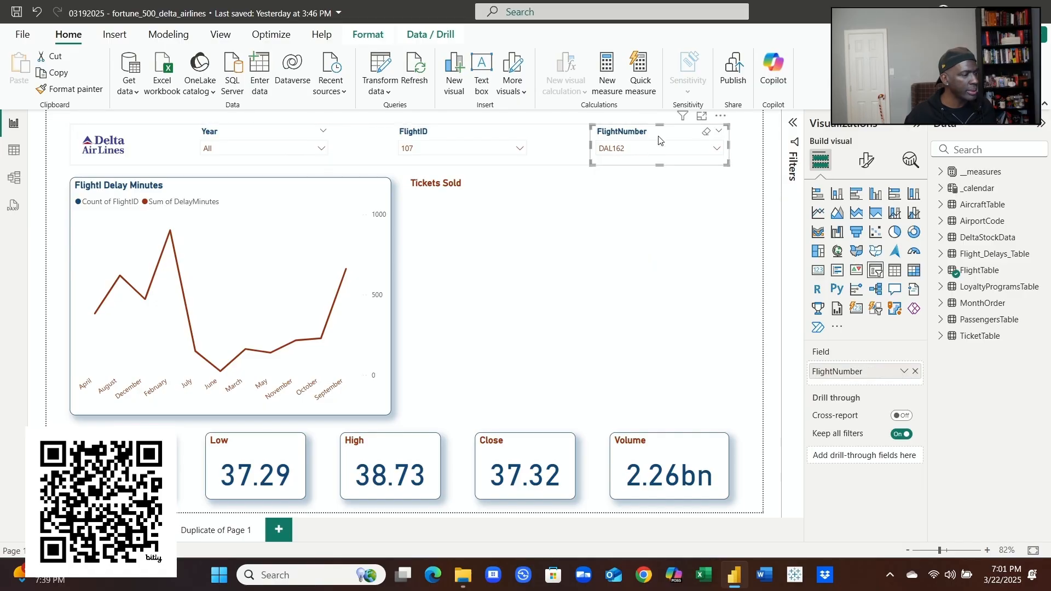
{"action": "left_click", "coordinate": [793, 123]}
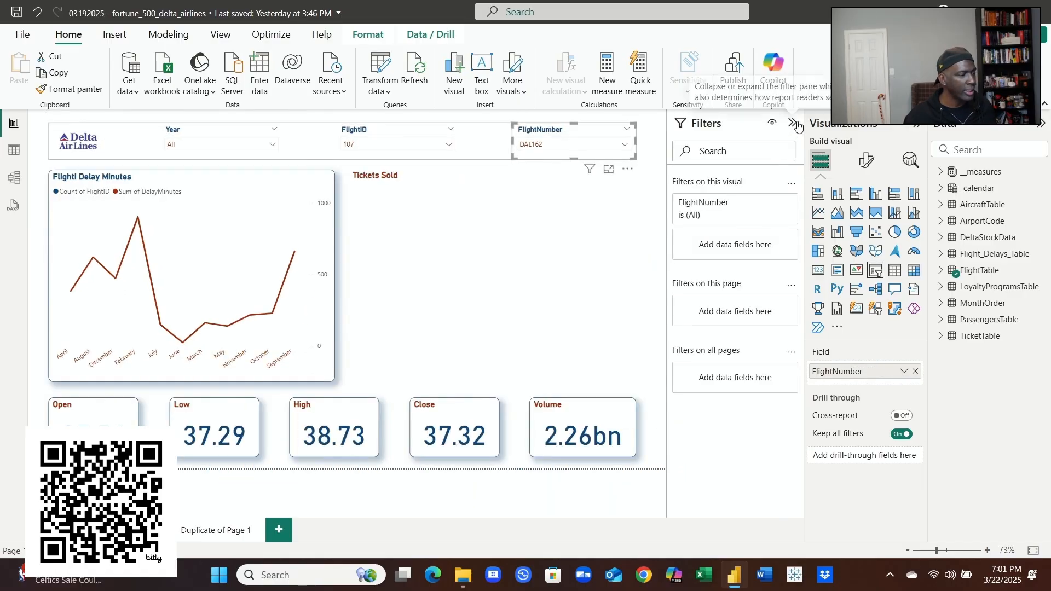
{"action": "left_click", "coordinate": [771, 202]}
{"action": "left_click", "coordinate": [688, 287]}
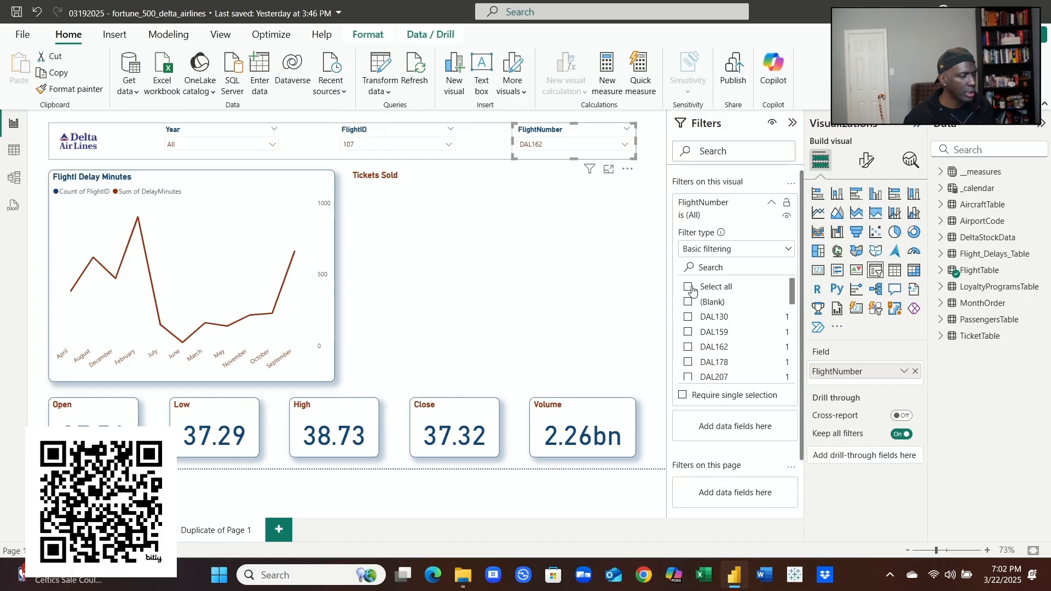
{"action": "left_click", "coordinate": [688, 303]}
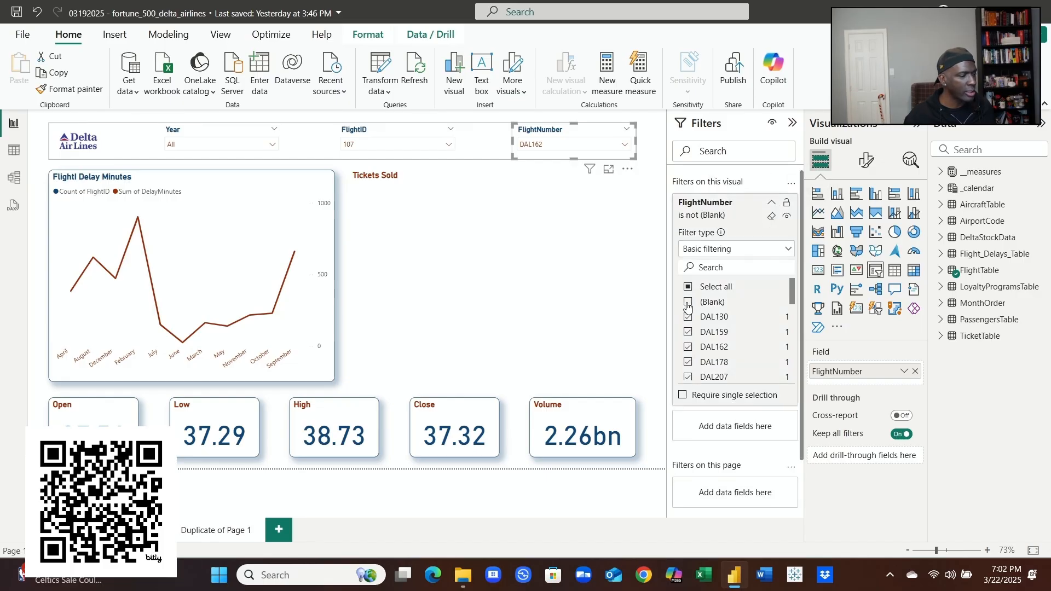
Step: Clear the DAL162 selection in the FlightNumber slicer and the 107 selection in the FlightID slicer
{"action": "left_click", "coordinate": [624, 144]}
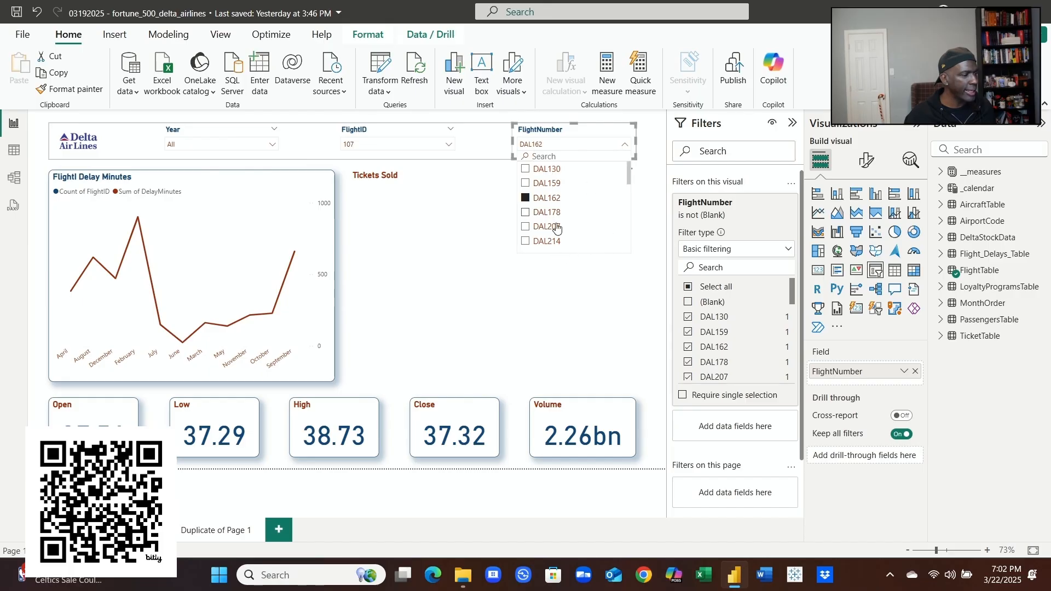
{"action": "left_click", "coordinate": [526, 198]}
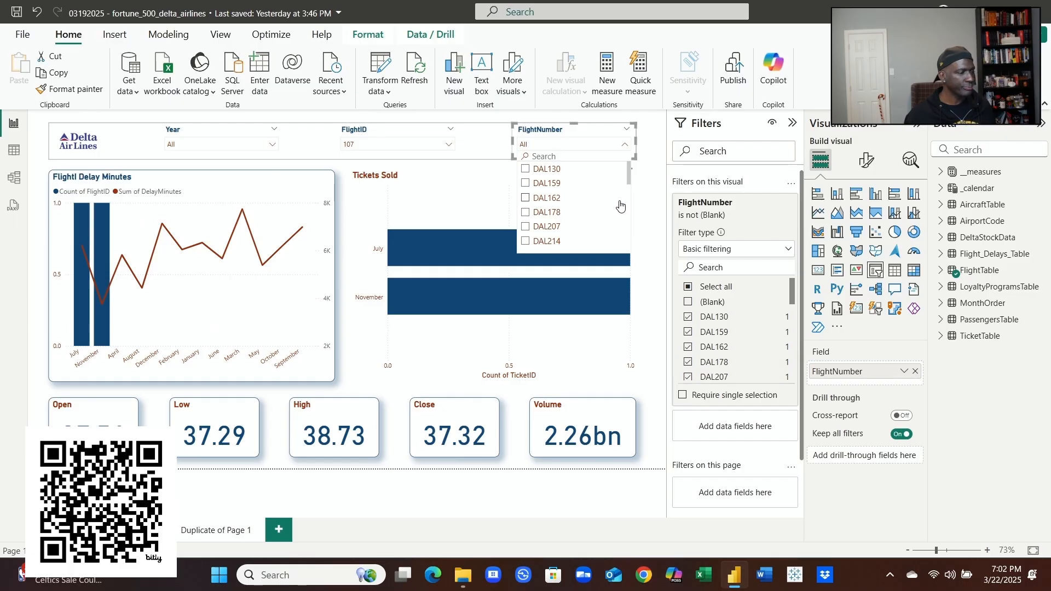
{"action": "left_click", "coordinate": [643, 207]}
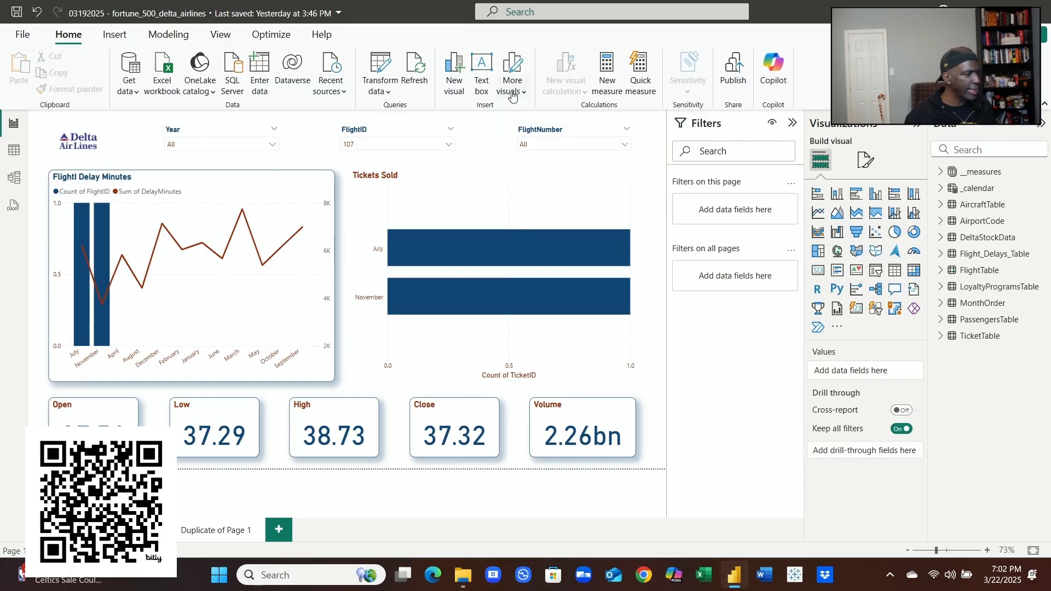
{"action": "left_click", "coordinate": [617, 132]}
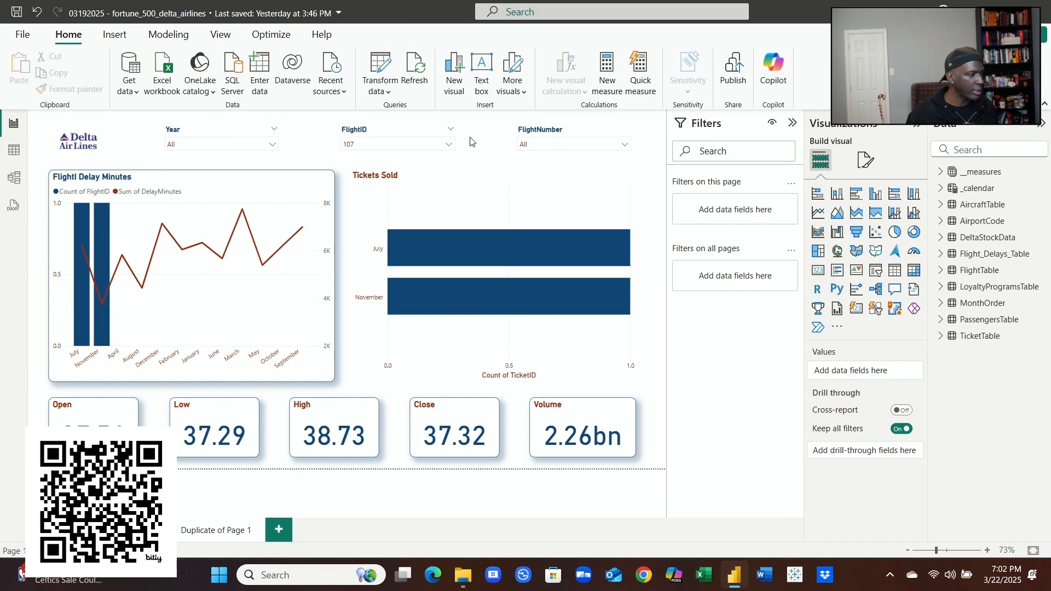
{"action": "left_click", "coordinate": [439, 131]}
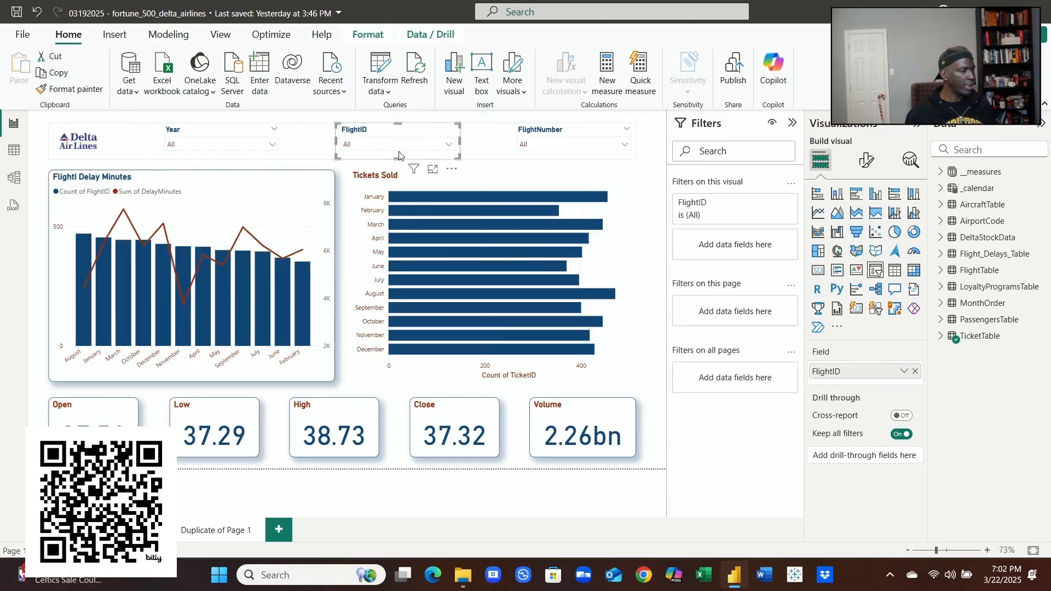
Step: Try hiding the Year slicer's header, and turn the header back on
{"action": "left_click", "coordinate": [209, 140]}
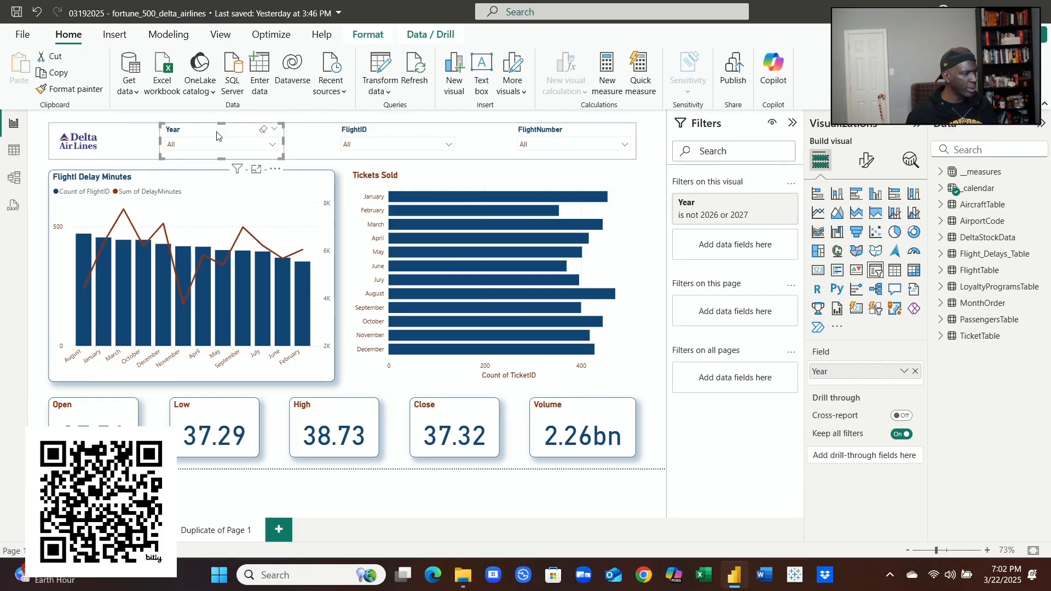
{"action": "left_click", "coordinate": [873, 159]}
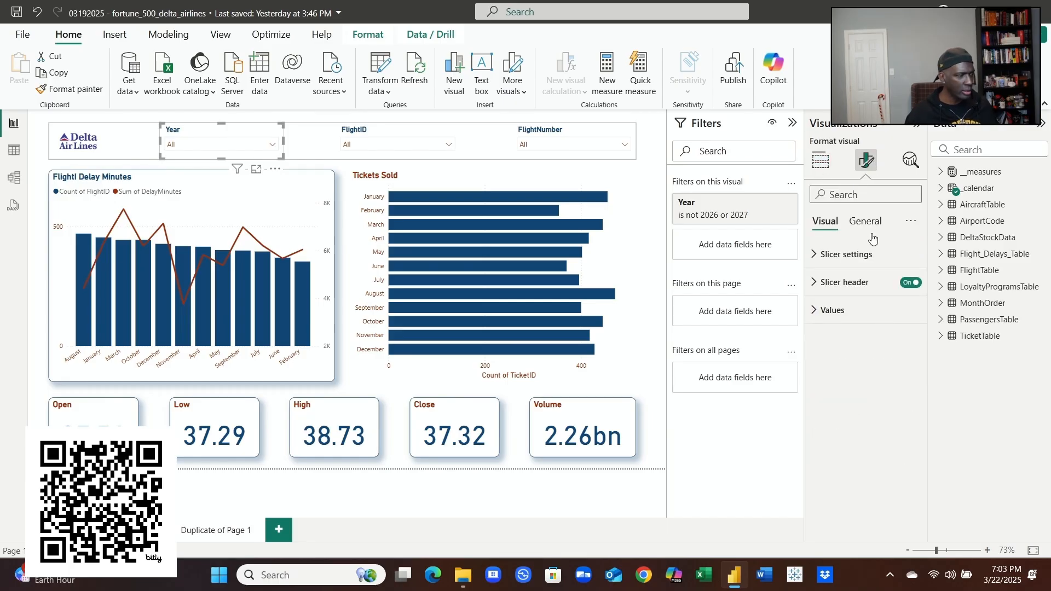
{"action": "left_click", "coordinate": [911, 283]}
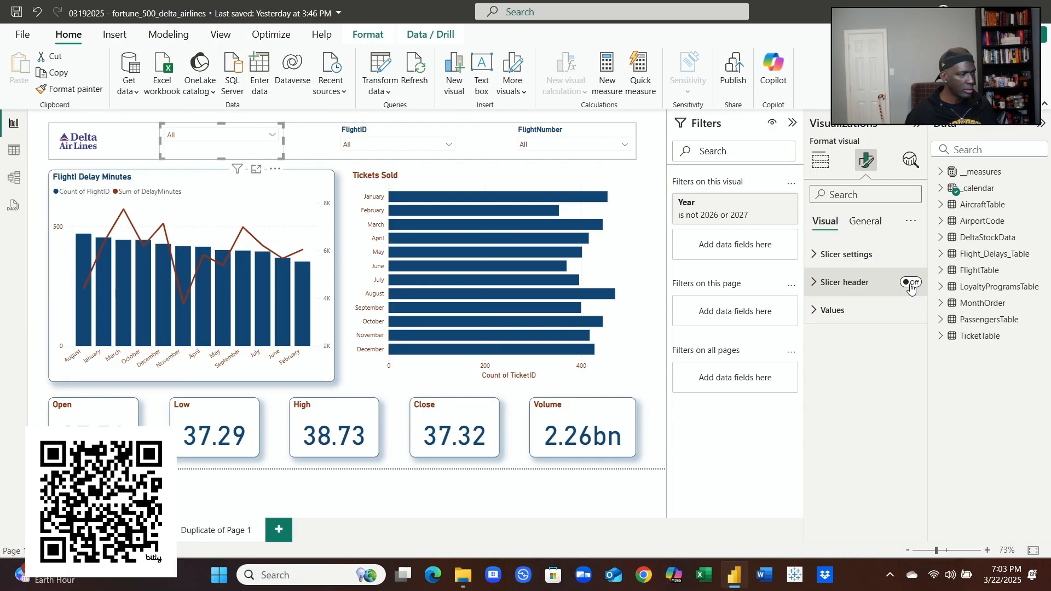
{"action": "left_click", "coordinate": [913, 284]}
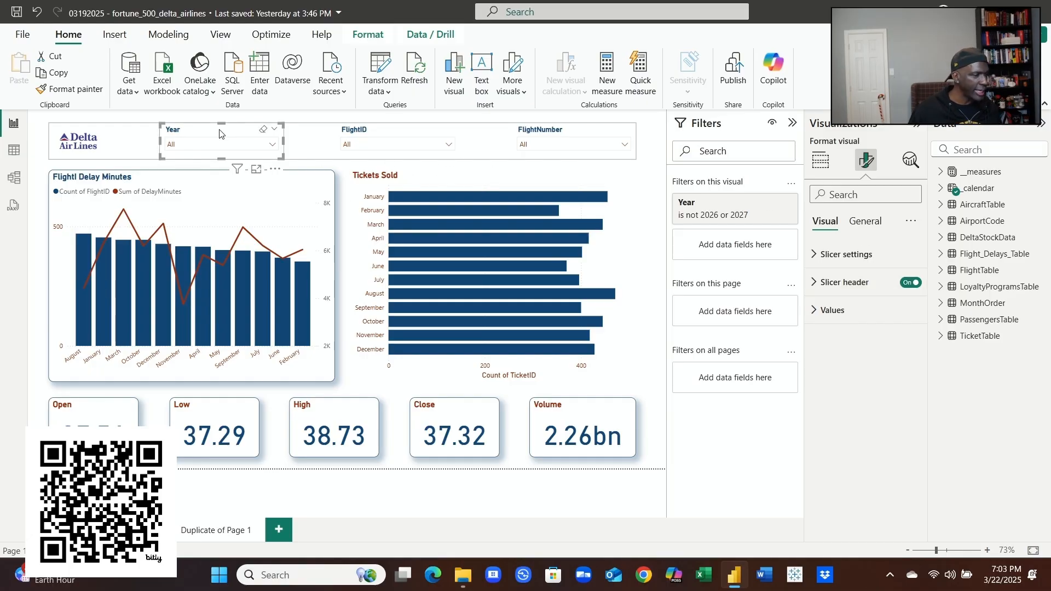
Step: Try black as the Year slicer header's font color, and return it to the recently used dark blue
{"action": "left_click", "coordinate": [821, 283]}
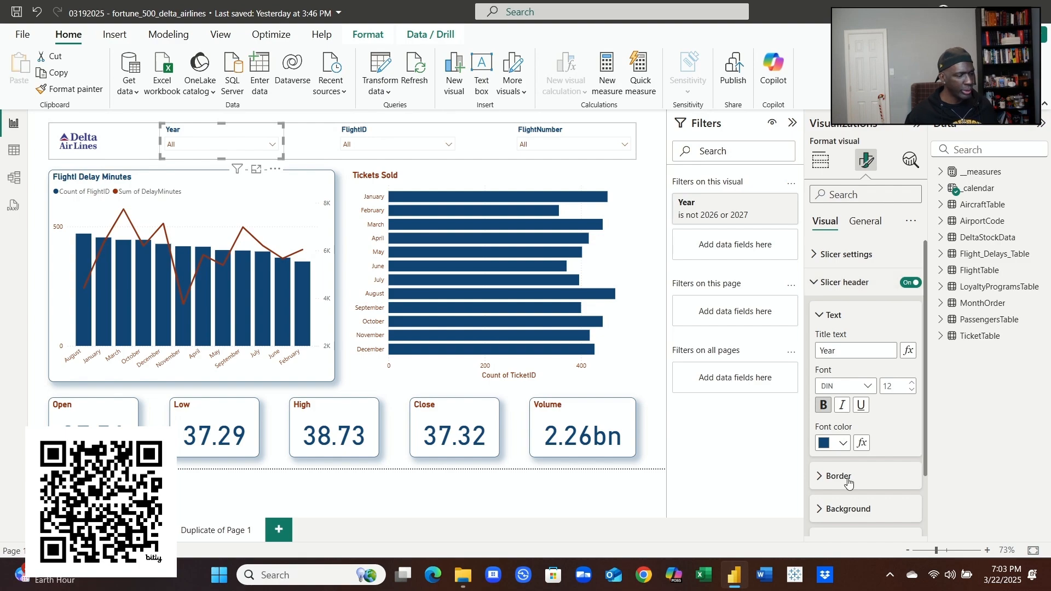
{"action": "left_click", "coordinate": [843, 443]}
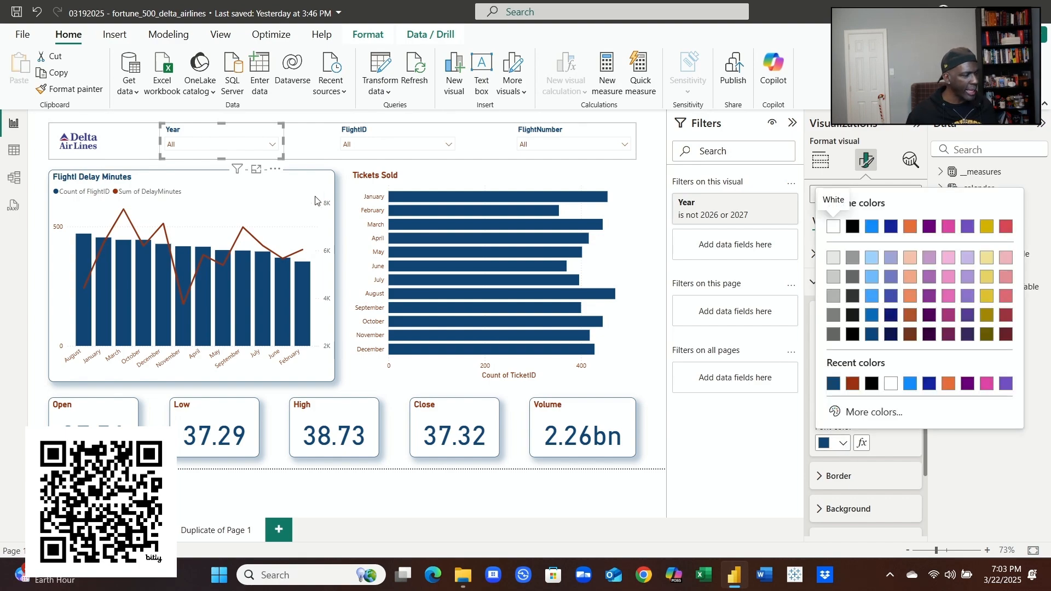
{"action": "left_click", "coordinate": [872, 383]}
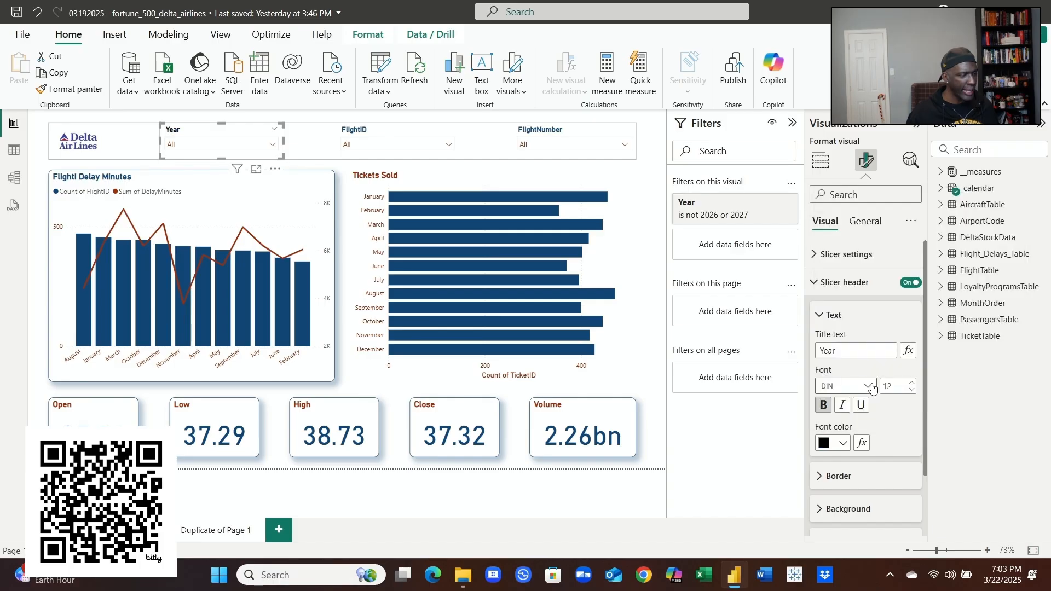
{"action": "left_click", "coordinate": [846, 445]}
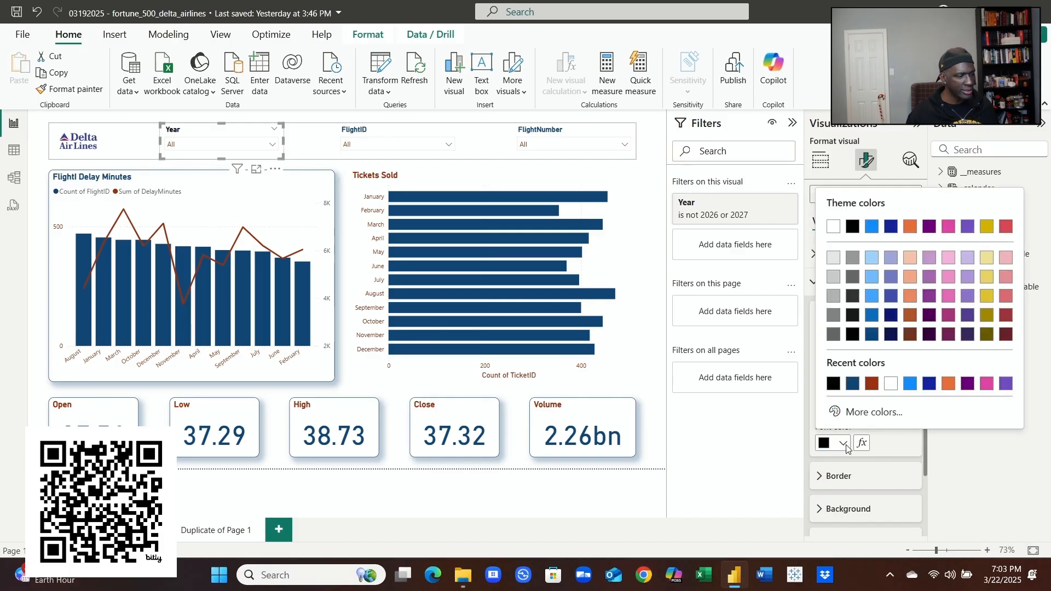
{"action": "left_click", "coordinate": [853, 384]}
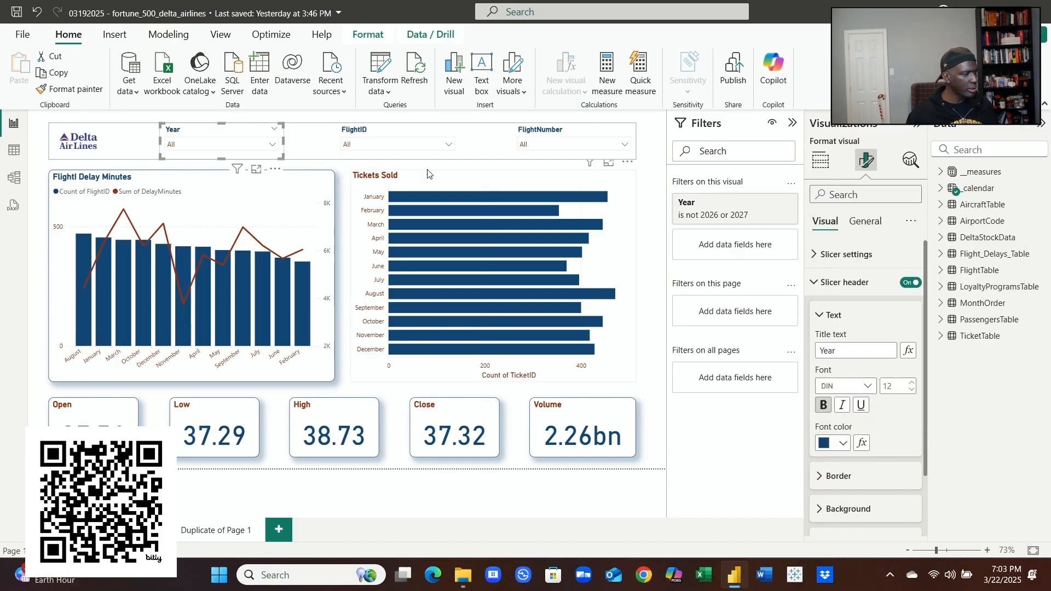
Step: Try black as the Year slicer values' font color, return it to the recent dark red, and deselect the slicer
{"action": "scroll", "coordinate": [858, 446], "scroll_direction": "down", "scroll_amount": 2}
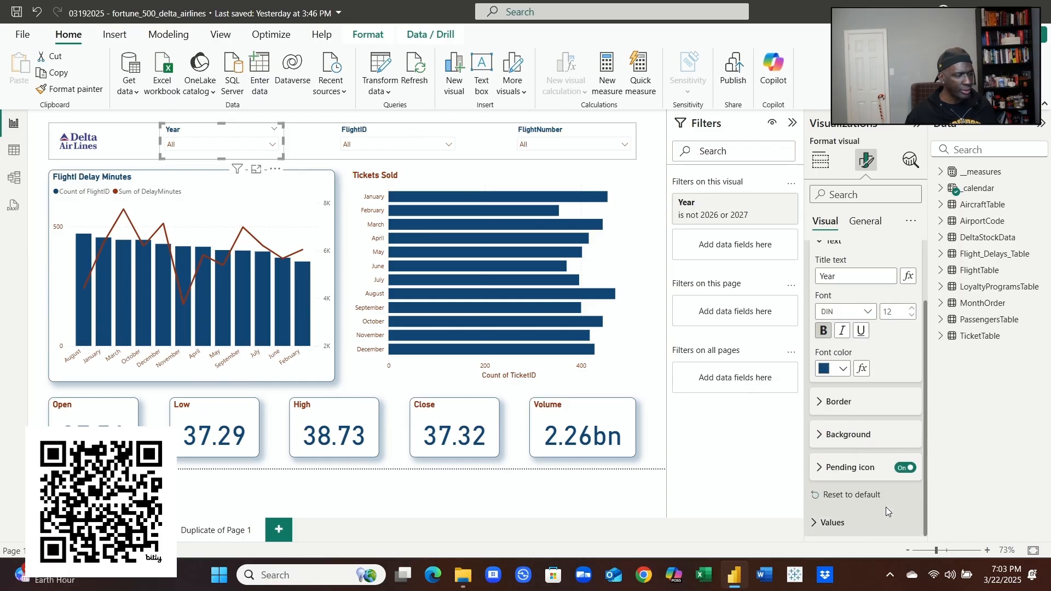
{"action": "left_click", "coordinate": [816, 526]}
{"action": "scroll", "coordinate": [818, 530], "scroll_direction": "down", "scroll_amount": 5}
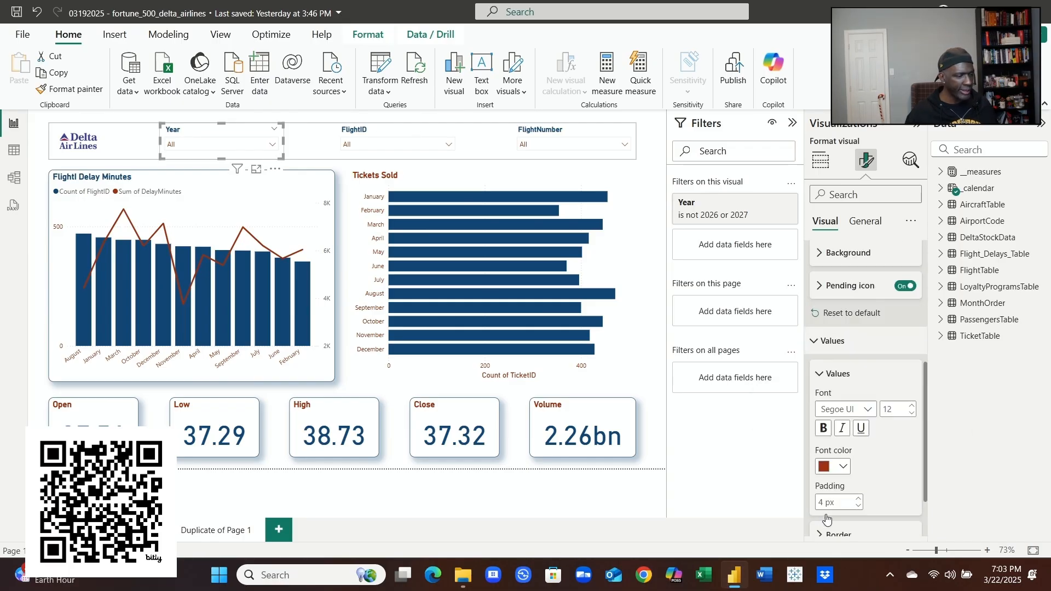
{"action": "left_click", "coordinate": [846, 394]}
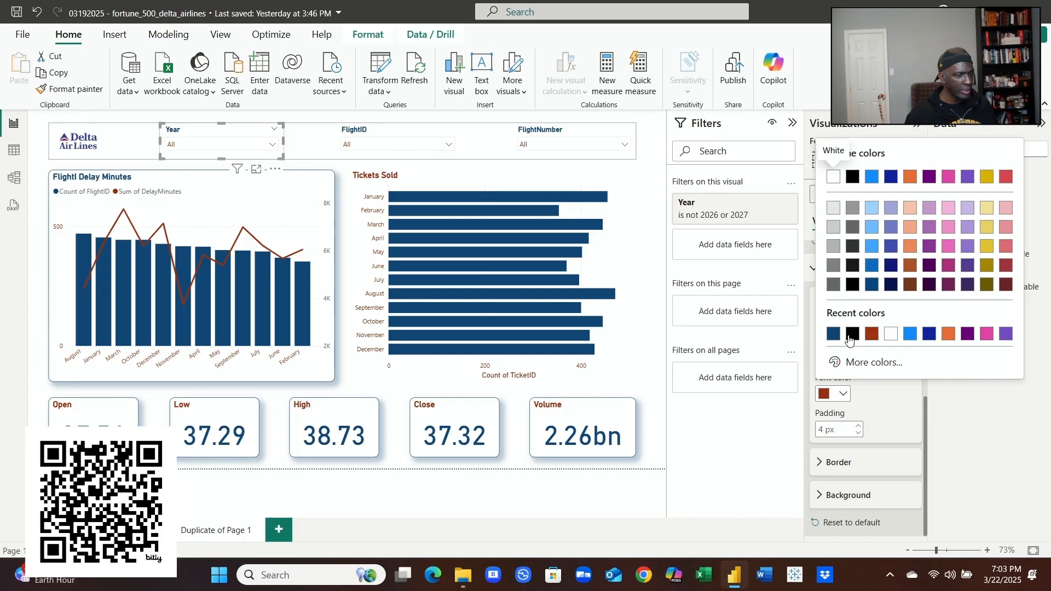
{"action": "left_click", "coordinate": [853, 334]}
{"action": "left_click", "coordinate": [844, 398]}
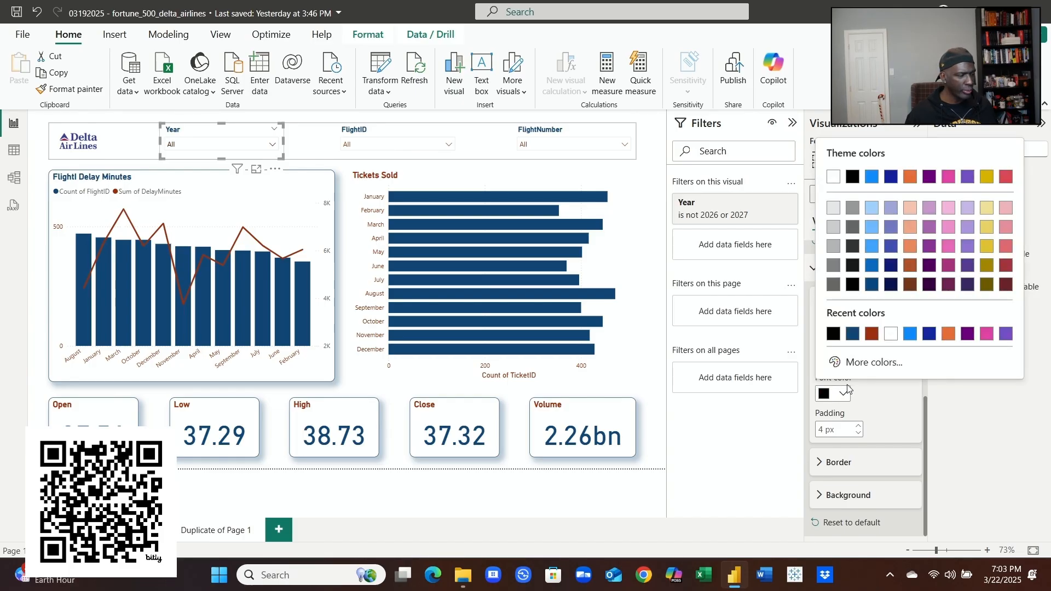
{"action": "left_click", "coordinate": [873, 335]}
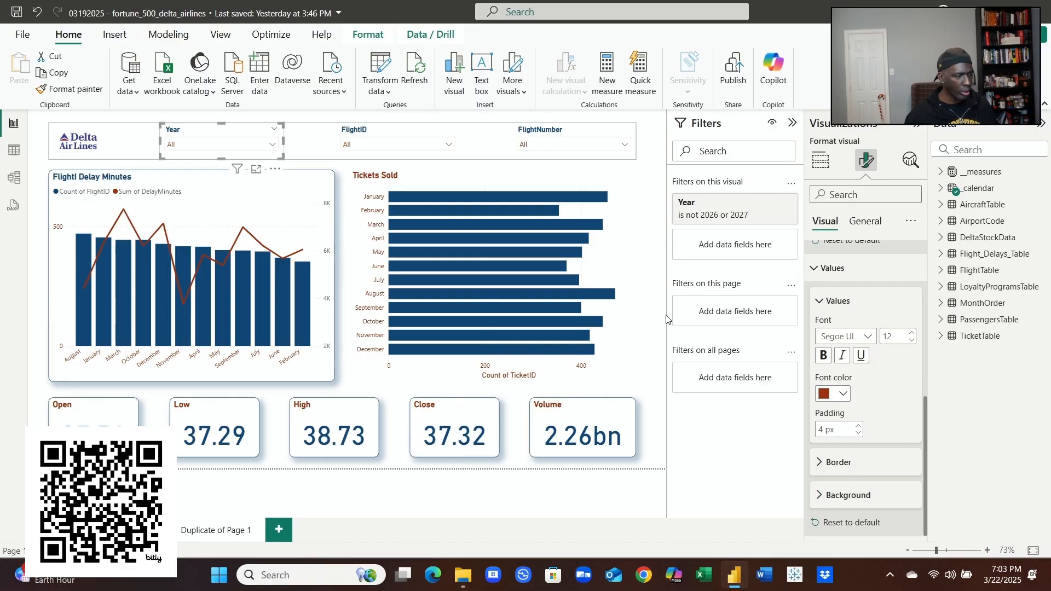
{"action": "left_click", "coordinate": [659, 349]}
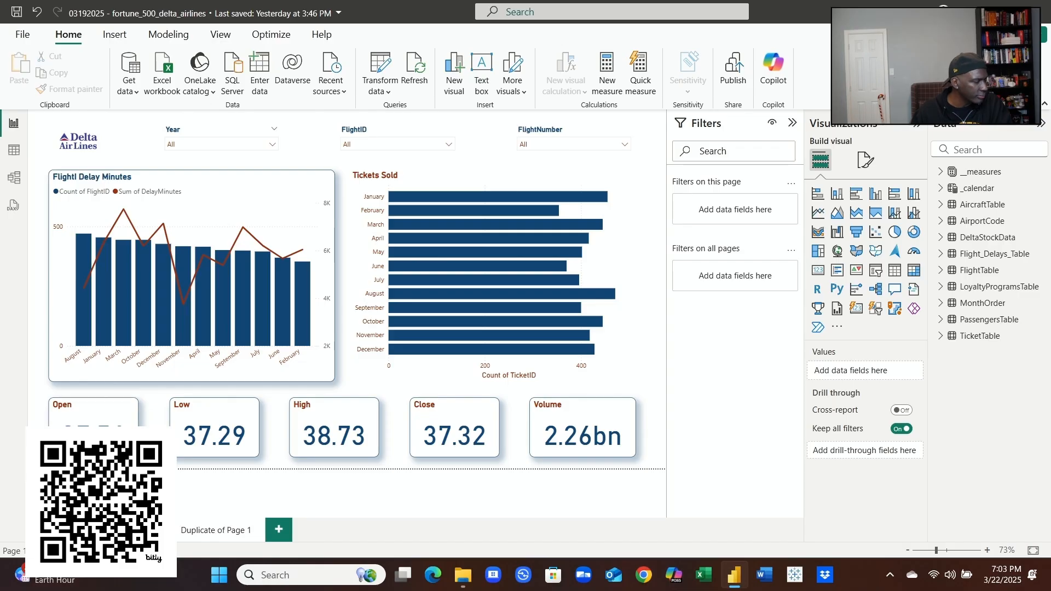
Step: Try black and bright blue on the Flight Delay Minutes chart's columns, and return them to the recently used dark blue
{"action": "left_click", "coordinate": [226, 182]}
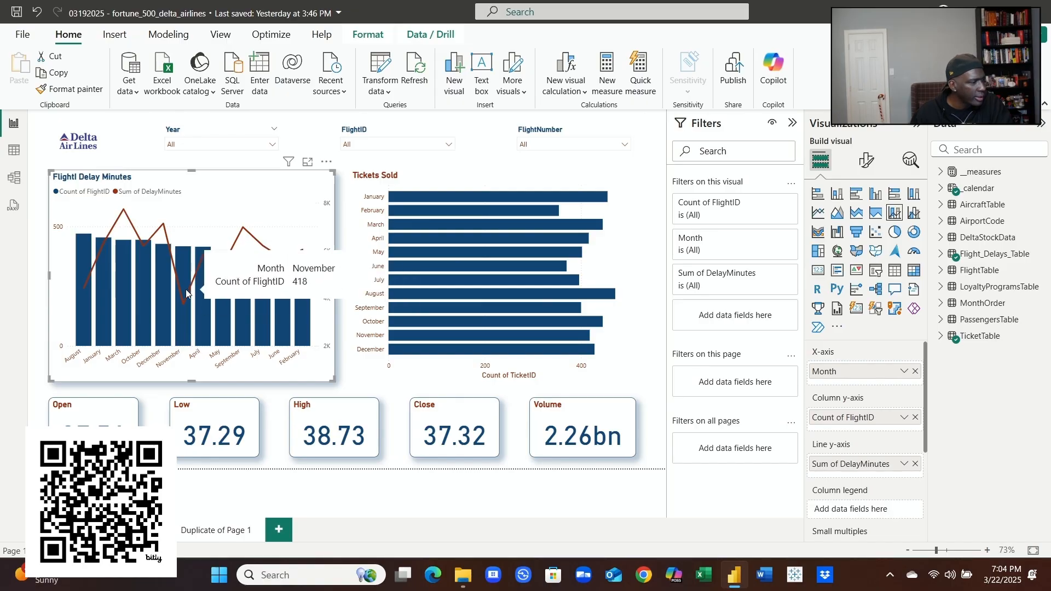
{"action": "left_click", "coordinate": [868, 160]}
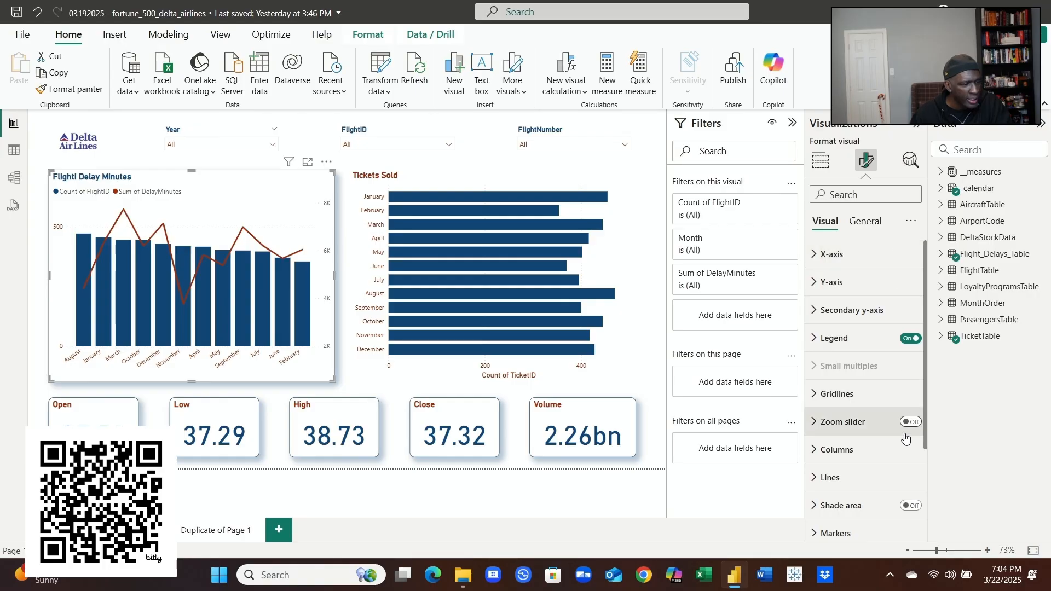
{"action": "left_click", "coordinate": [837, 449]}
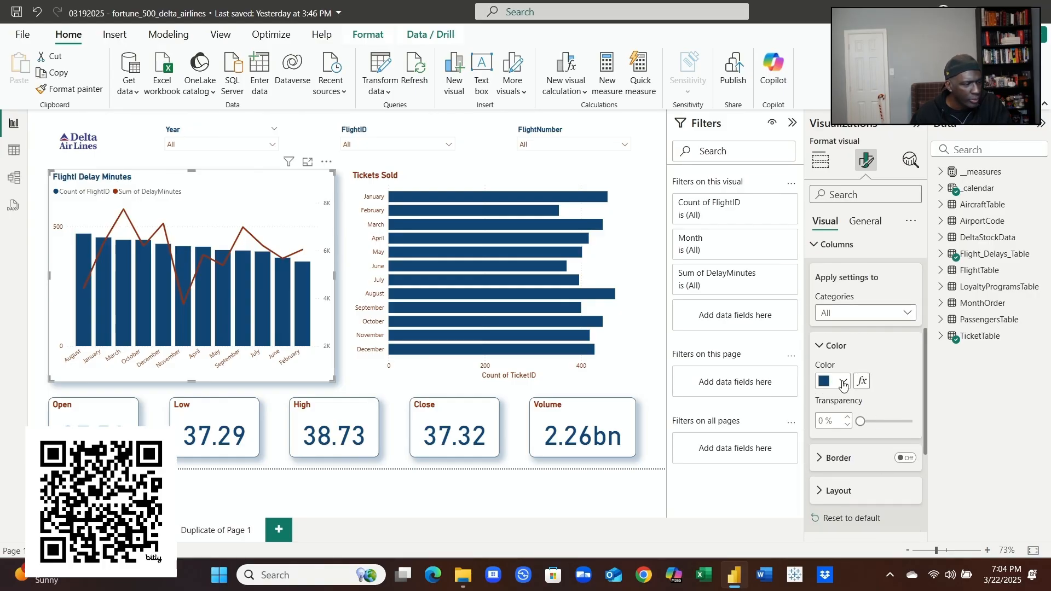
{"action": "left_click", "coordinate": [843, 383]}
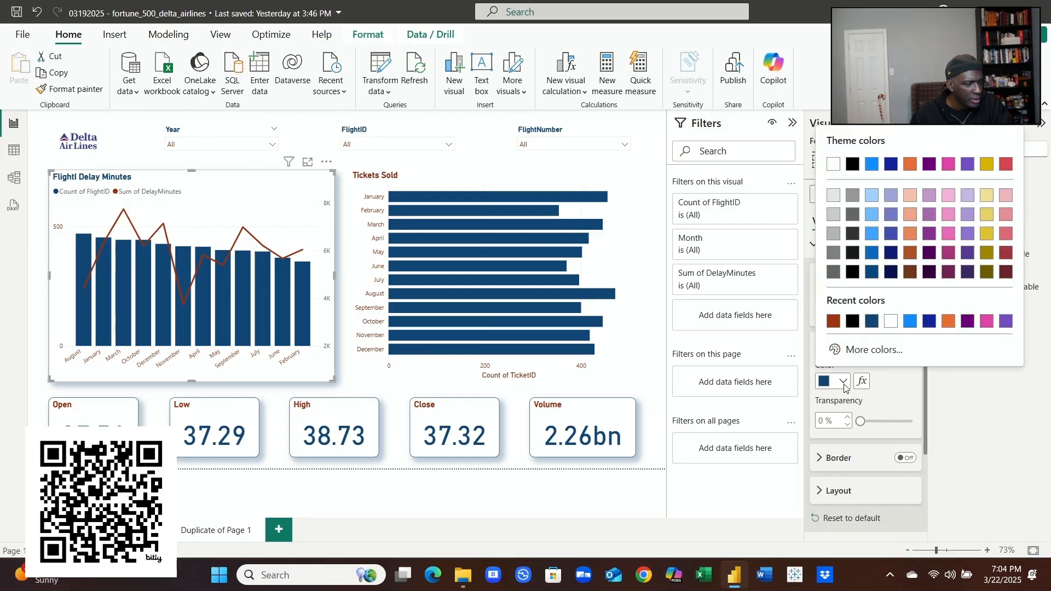
{"action": "left_click", "coordinate": [854, 324]}
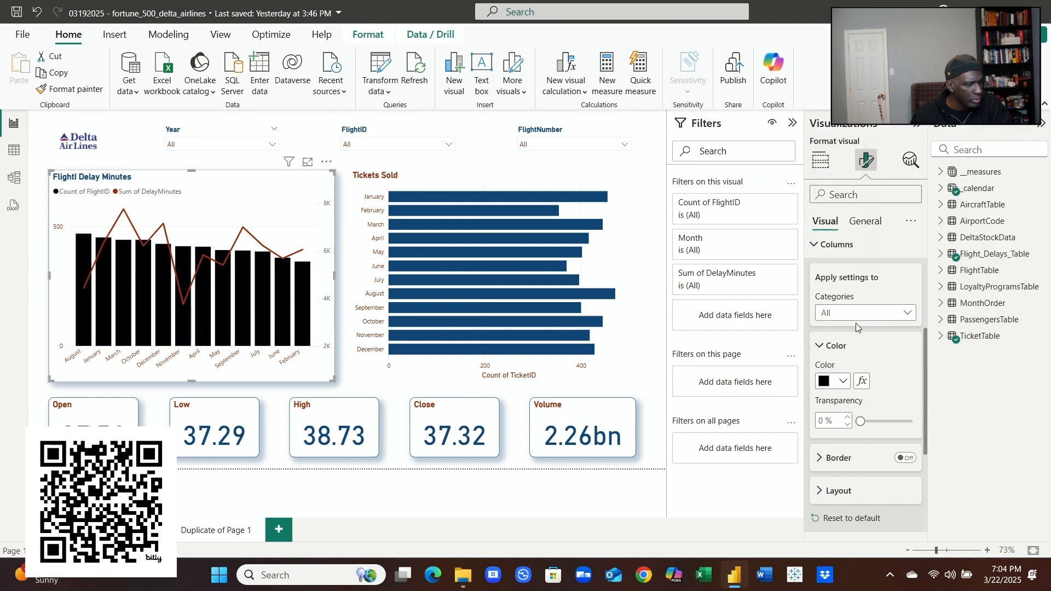
{"action": "left_click", "coordinate": [846, 381]}
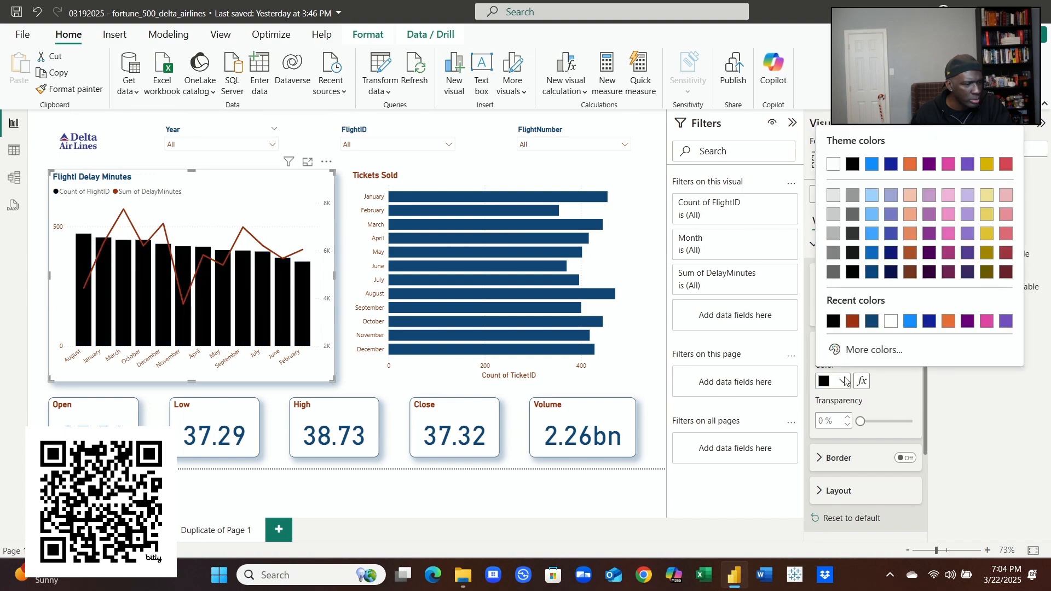
{"action": "left_click", "coordinate": [910, 323]}
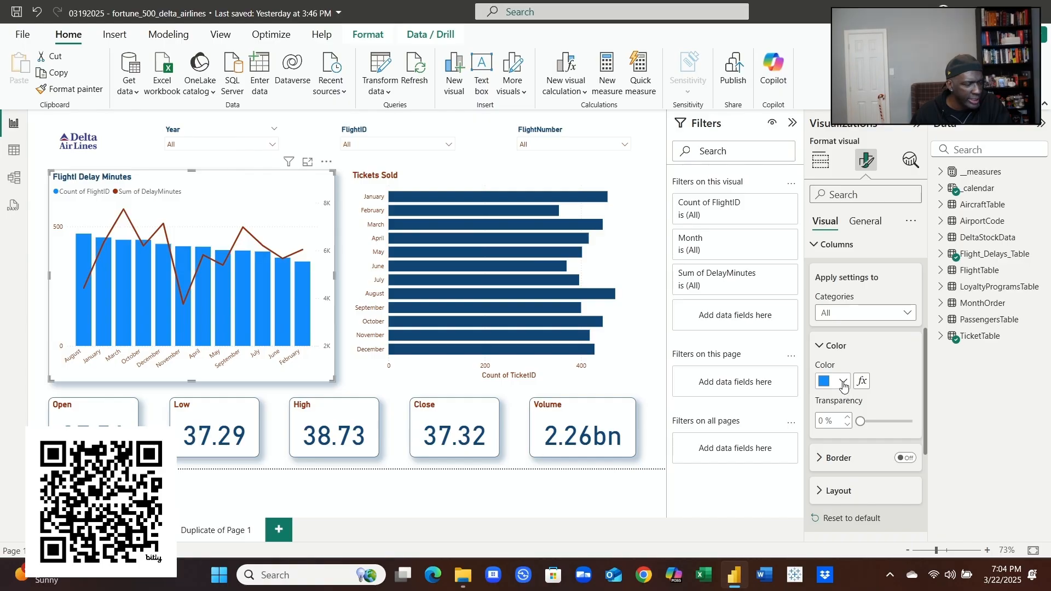
{"action": "left_click", "coordinate": [845, 382]}
{"action": "left_click", "coordinate": [888, 322]}
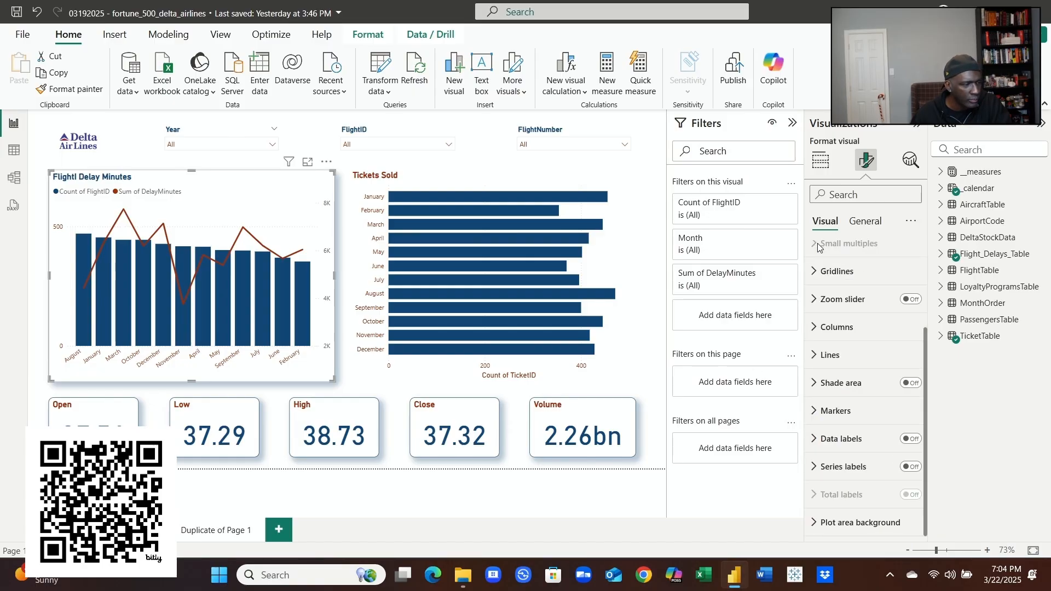
Step: Look through the line and Y-axis settings of the Flight Delay Minutes chart
{"action": "left_click", "coordinate": [820, 245]}
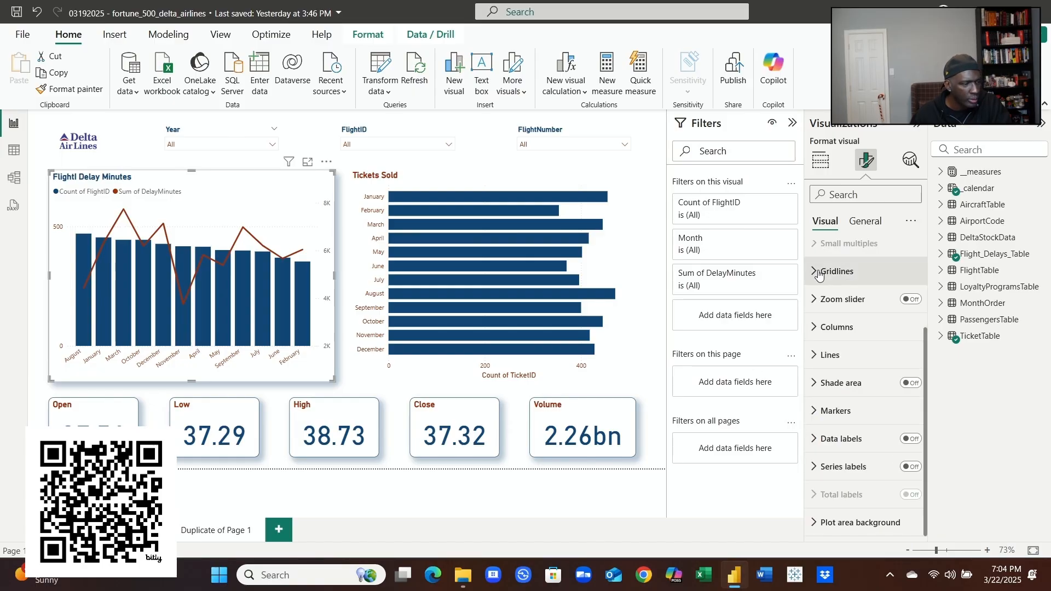
{"action": "left_click", "coordinate": [815, 357]}
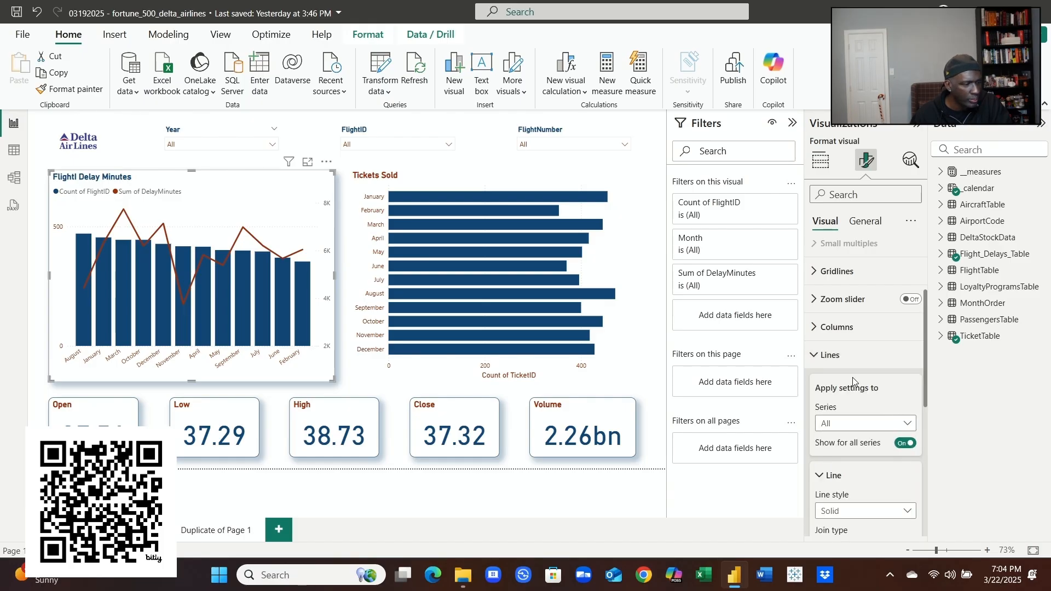
{"action": "left_click", "coordinate": [817, 357]}
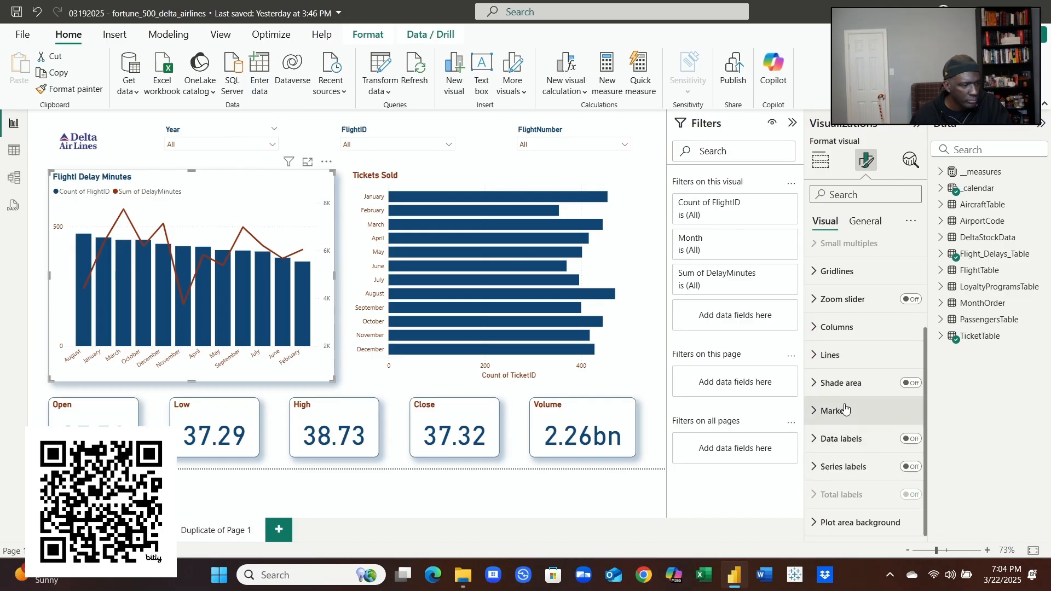
{"action": "scroll", "coordinate": [853, 394], "scroll_direction": "up", "scroll_amount": 2}
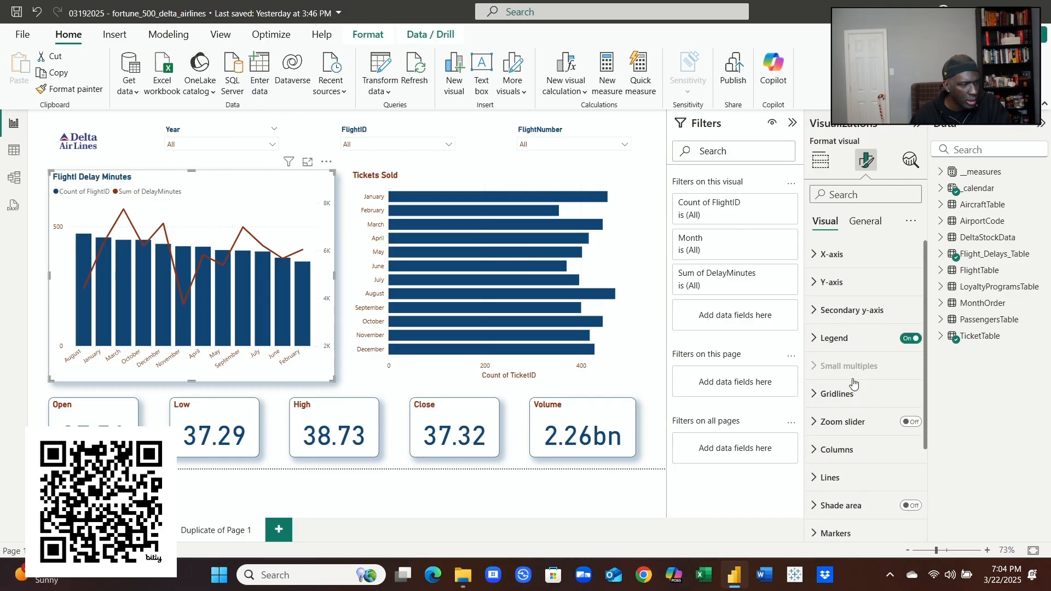
{"action": "left_click", "coordinate": [814, 284]}
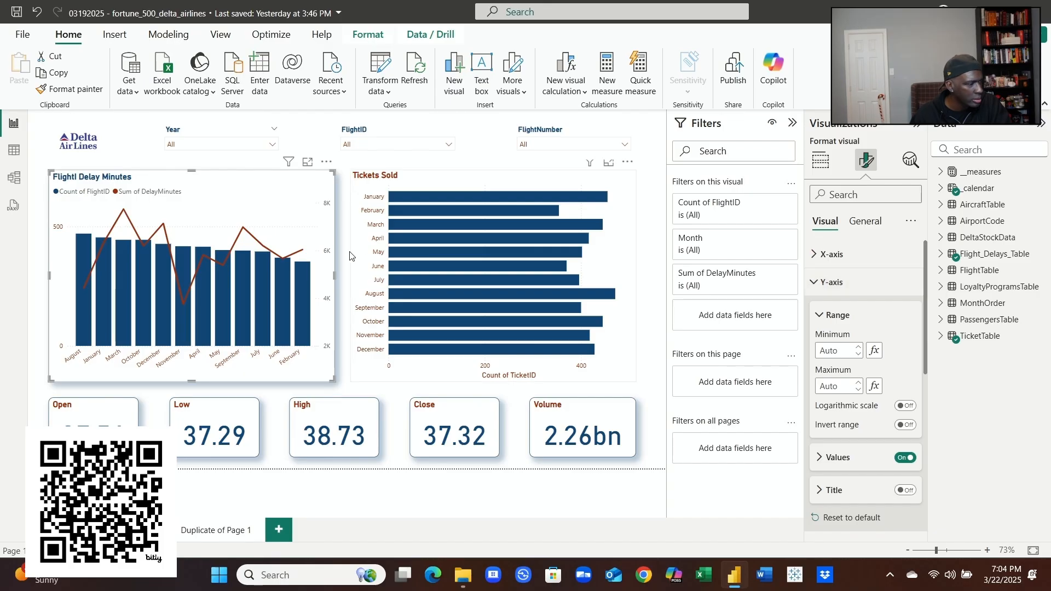
{"action": "left_click", "coordinate": [815, 286]}
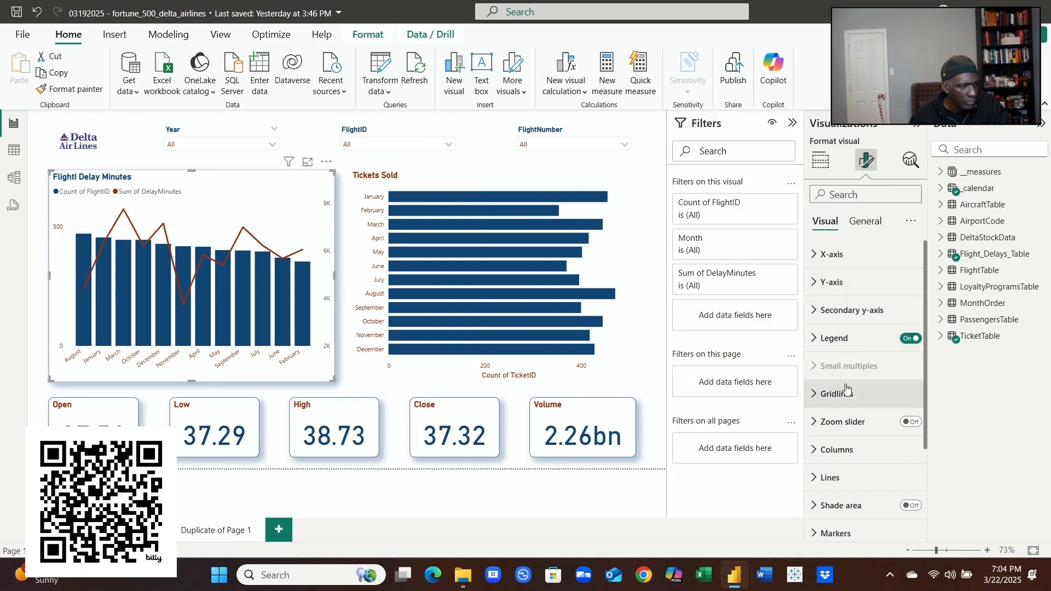
Step: Try light red as the color of the Flight Delay Minutes chart's line, and return it to the recently used dark red
{"action": "left_click", "coordinate": [828, 479]}
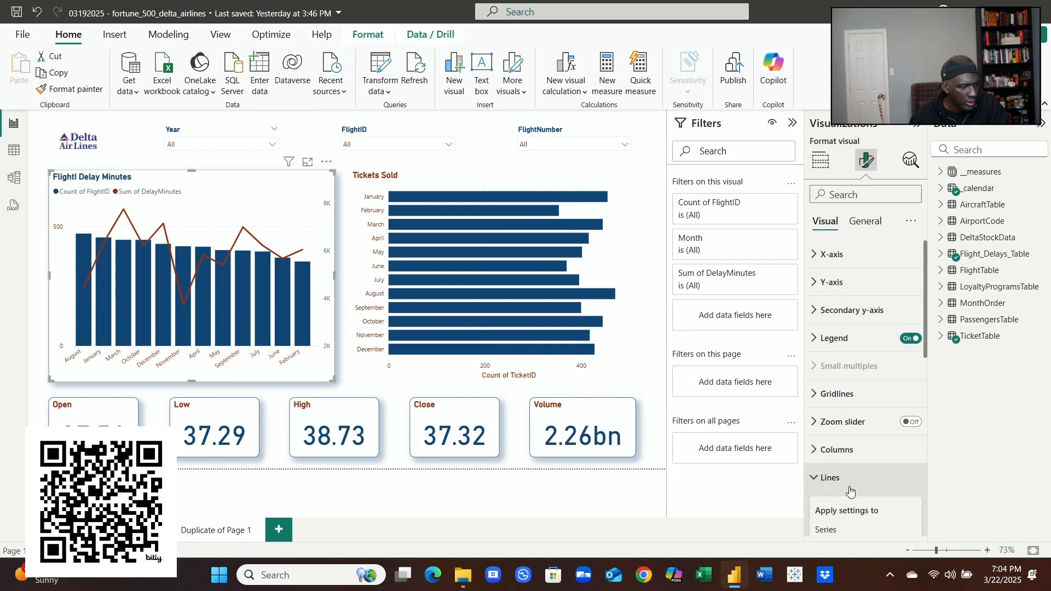
{"action": "scroll", "coordinate": [853, 460], "scroll_direction": "down", "scroll_amount": 4}
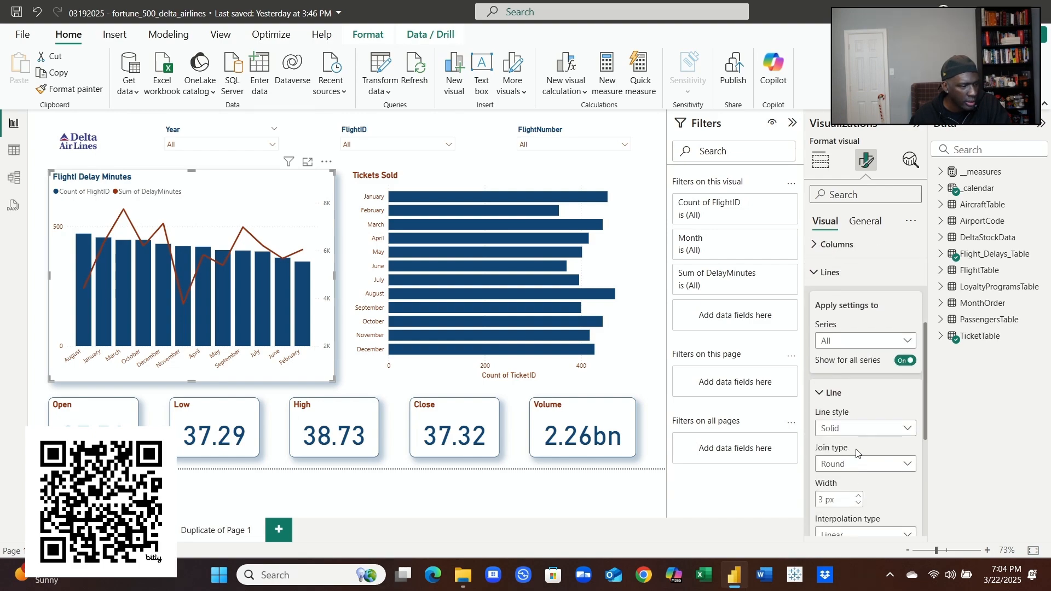
{"action": "left_click", "coordinate": [909, 340]}
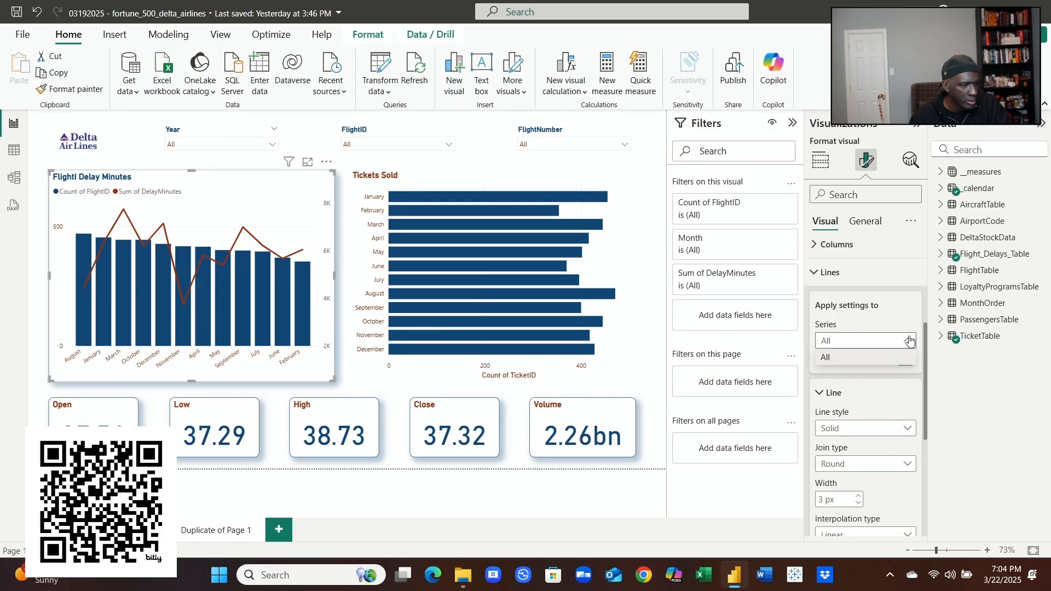
{"action": "left_click", "coordinate": [910, 340]}
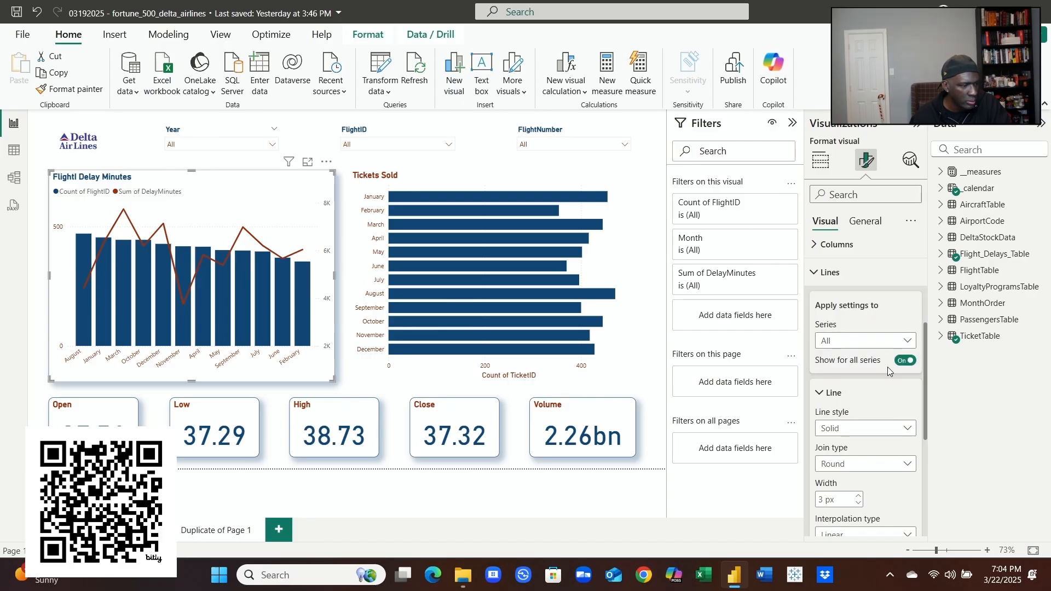
{"action": "scroll", "coordinate": [856, 433], "scroll_direction": "down", "scroll_amount": 5}
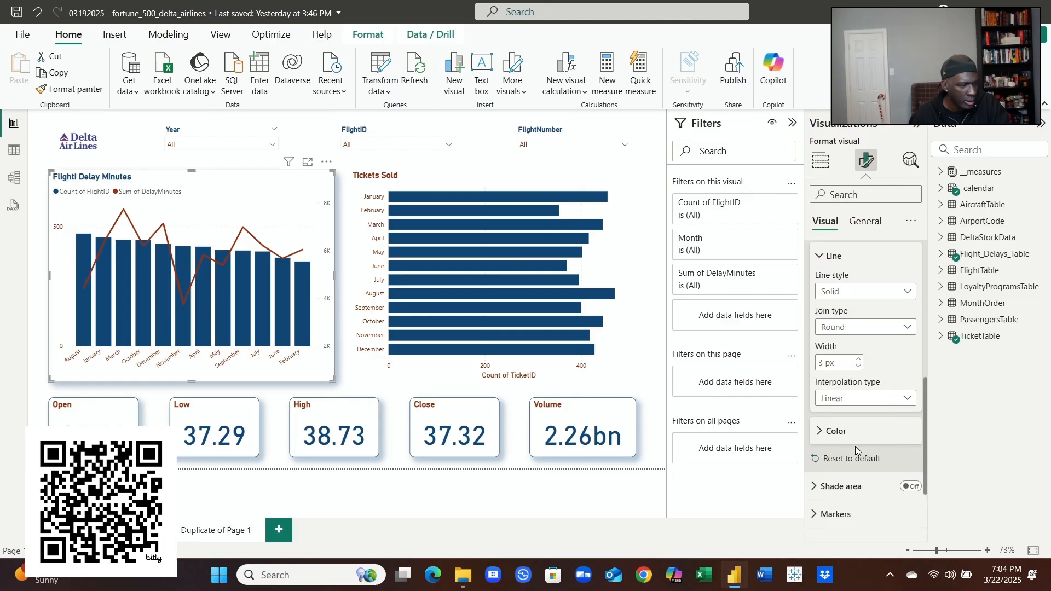
{"action": "left_click", "coordinate": [824, 362]}
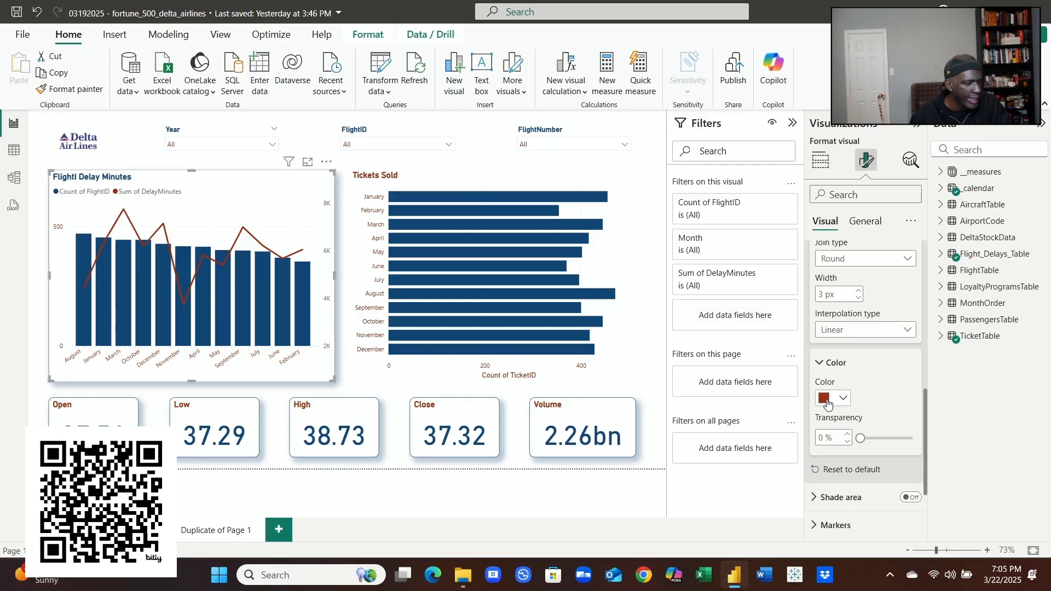
{"action": "left_click", "coordinate": [846, 399]}
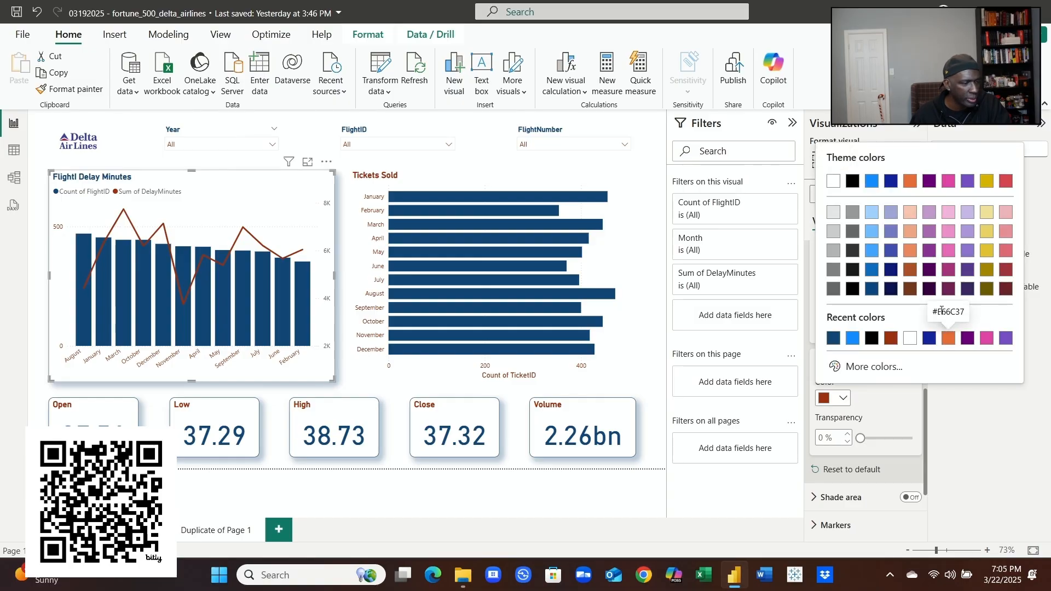
{"action": "left_click", "coordinate": [1004, 234]}
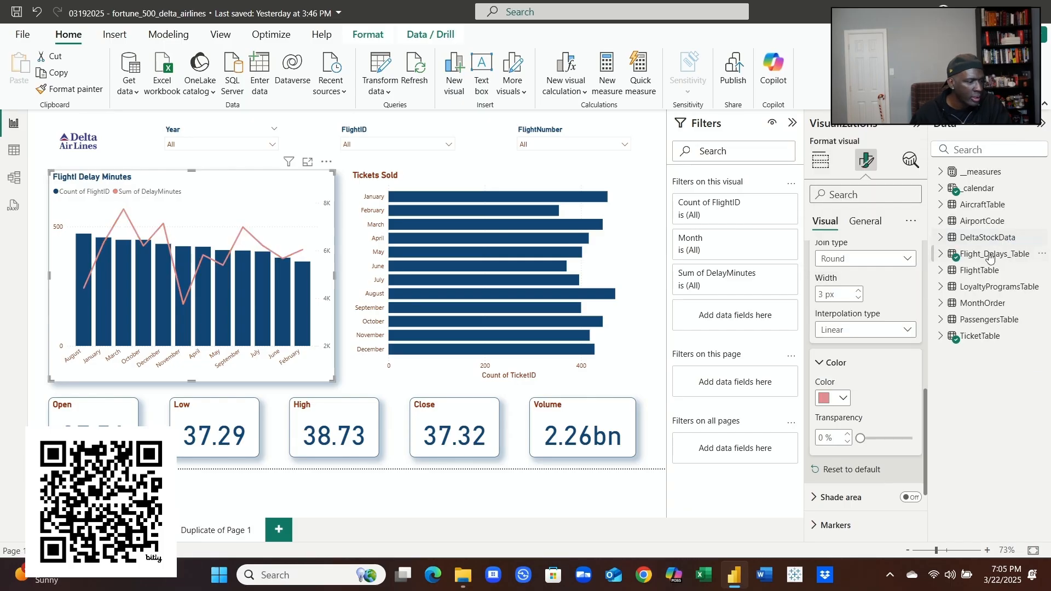
{"action": "left_click", "coordinate": [843, 398]}
{"action": "left_click", "coordinate": [910, 338]}
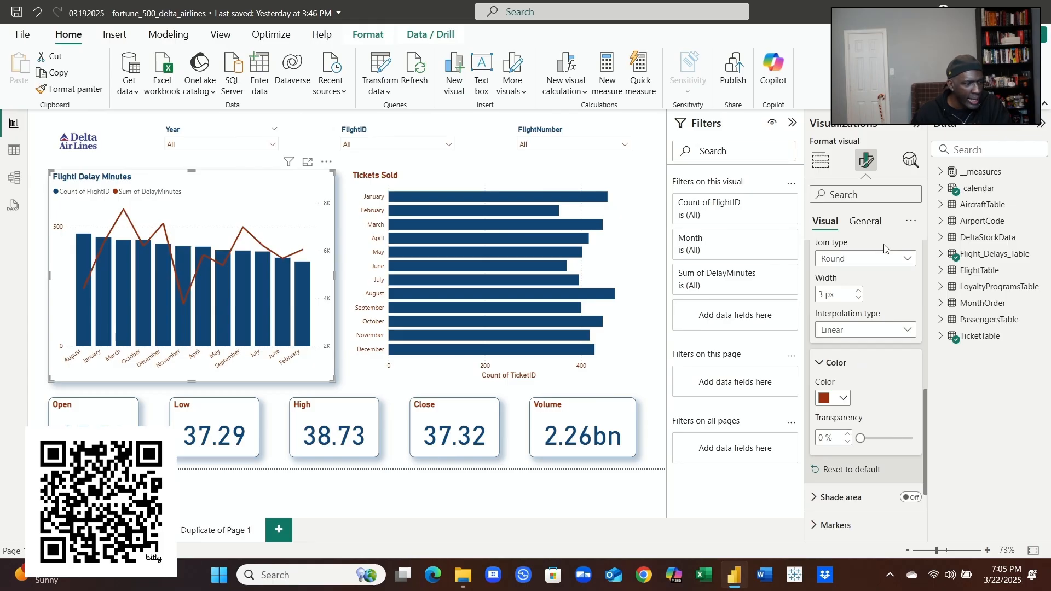
Step: Expand all format categories, try bright blue on the Flight Delay Minutes chart's X-axis values, and return them to the recent dark red
{"action": "left_click", "coordinate": [912, 222]}
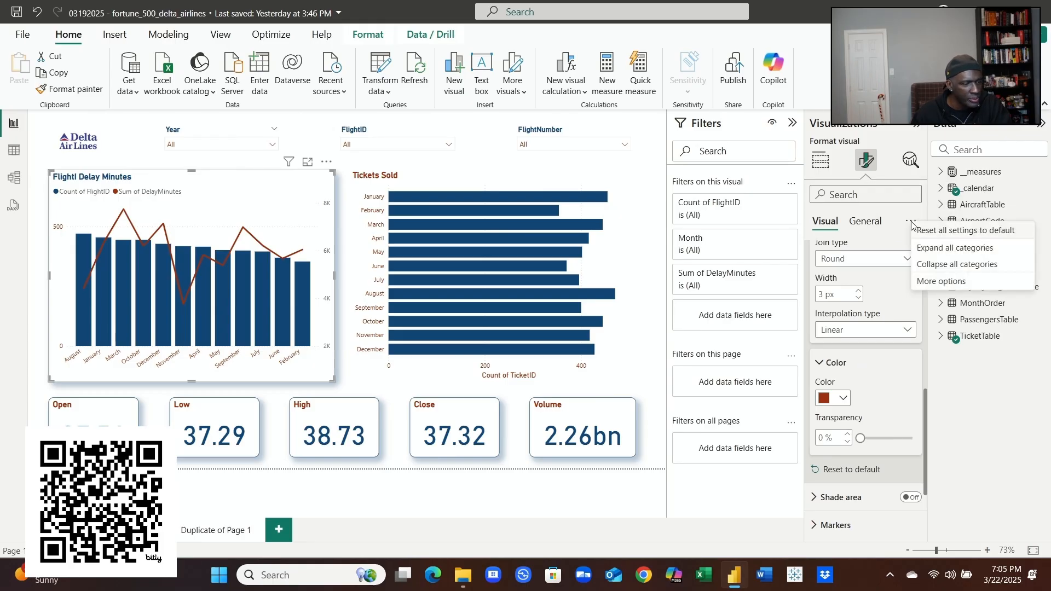
{"action": "left_click", "coordinate": [924, 252]}
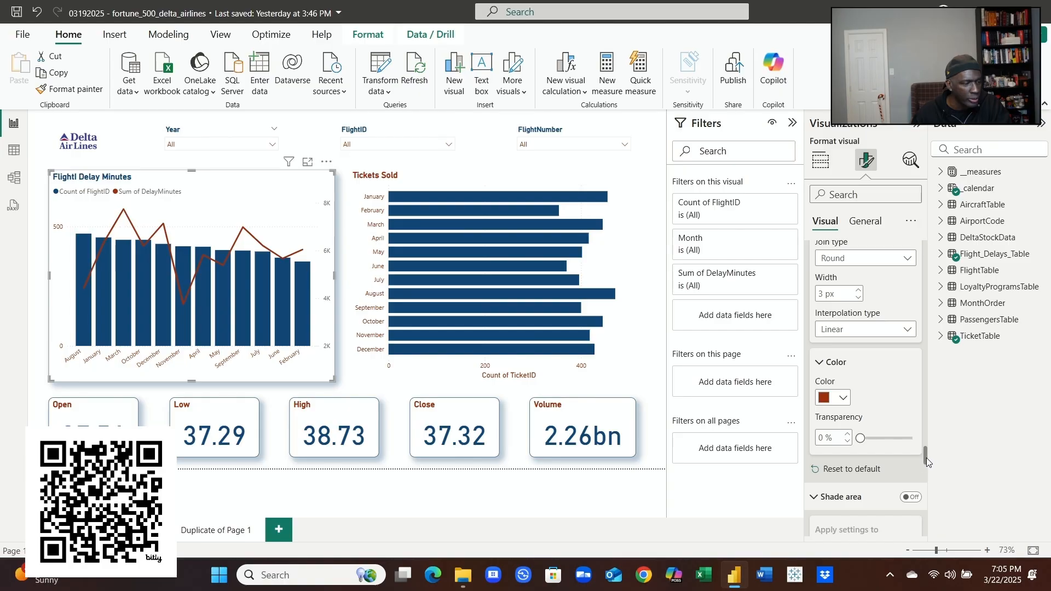
{"action": "left_click_drag", "start_coordinate": [926, 458], "coordinate": [890, 242]}
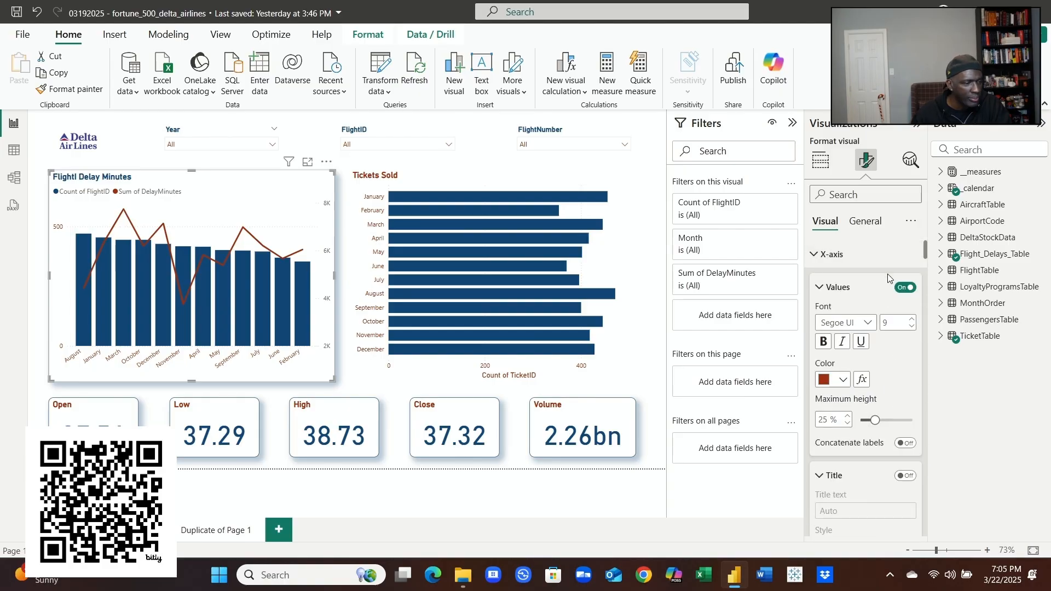
{"action": "left_click", "coordinate": [843, 383]}
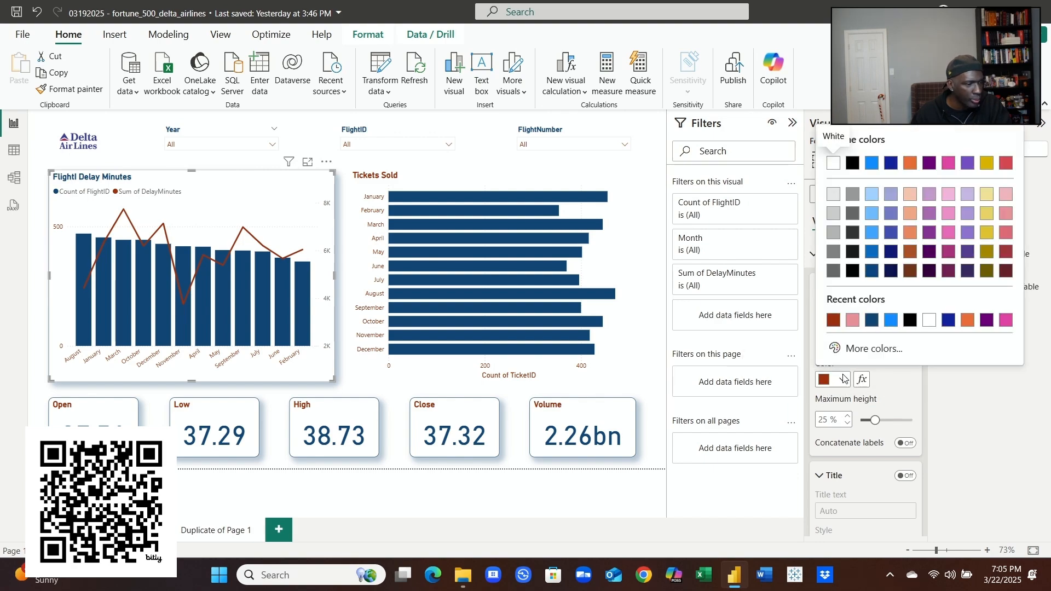
{"action": "left_click", "coordinate": [892, 321]}
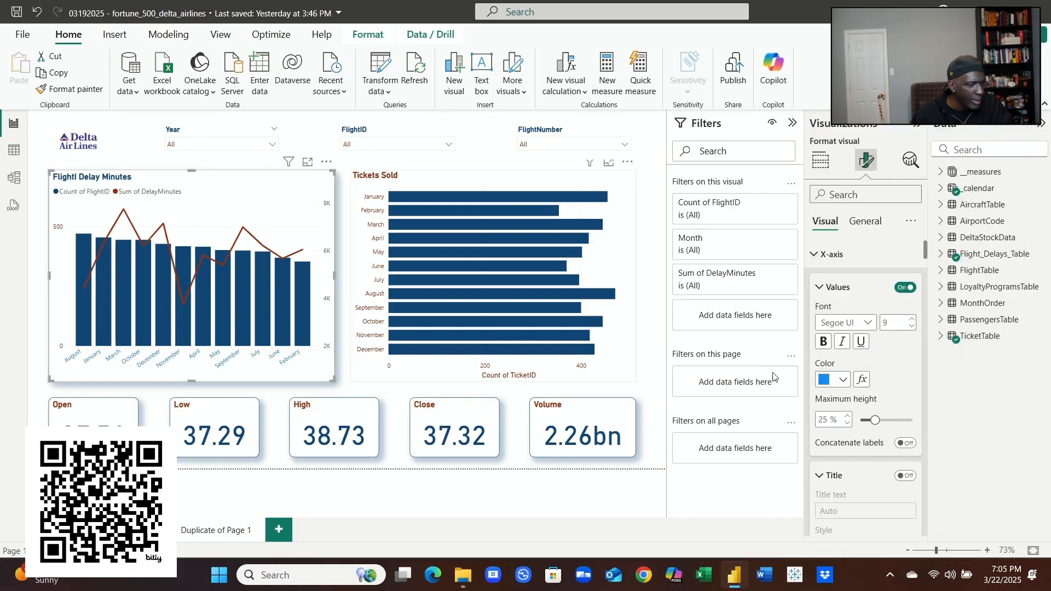
{"action": "left_click", "coordinate": [844, 381]}
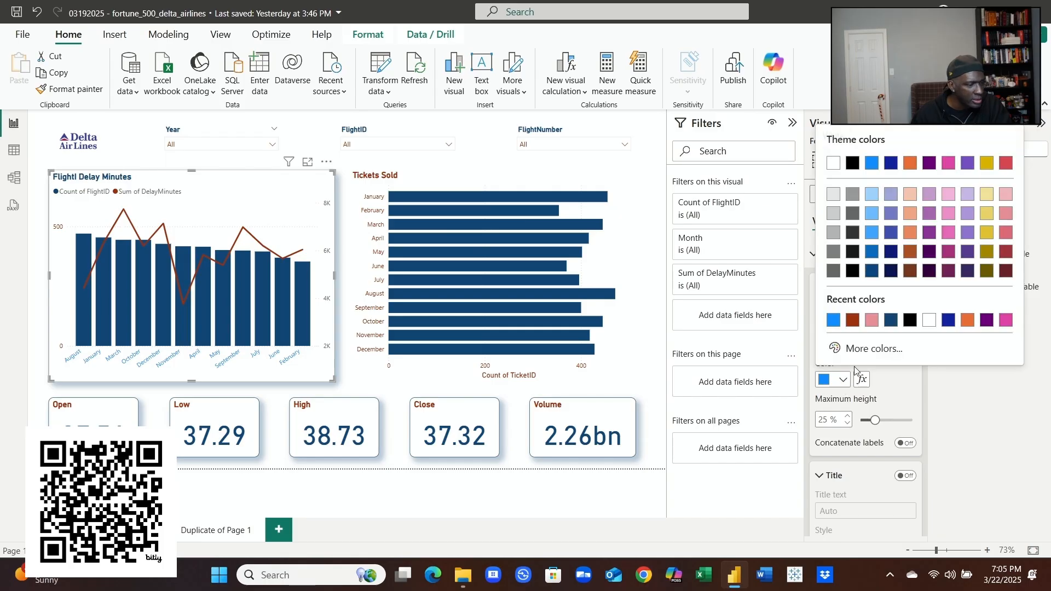
{"action": "left_click", "coordinate": [857, 323]}
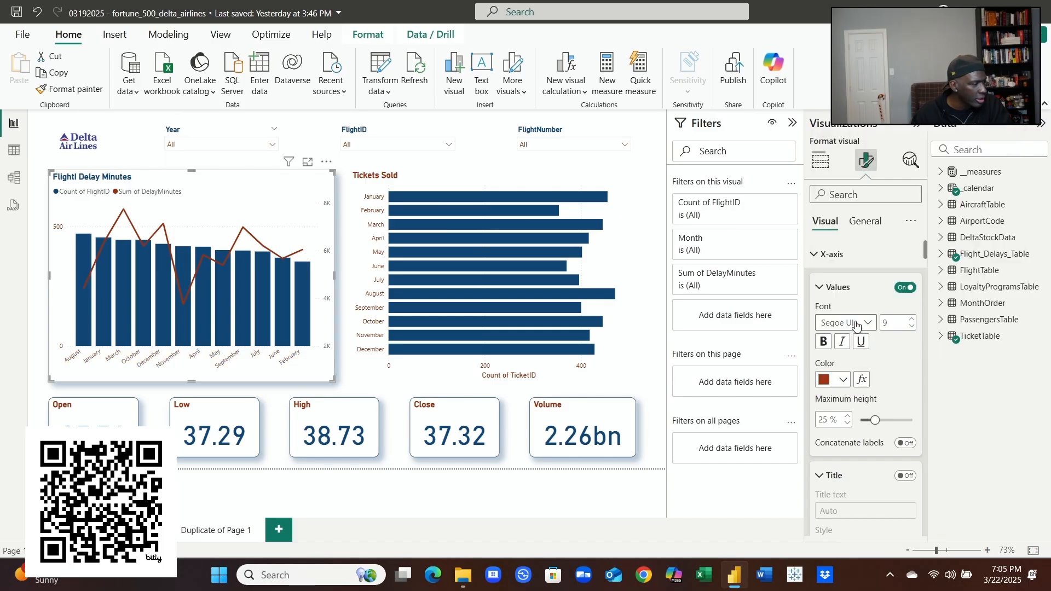
Step: Try bright blue on the Flight Delay Minutes chart's Y-axis values, and return them to the recently used dark red
{"action": "left_click", "coordinate": [812, 255]}
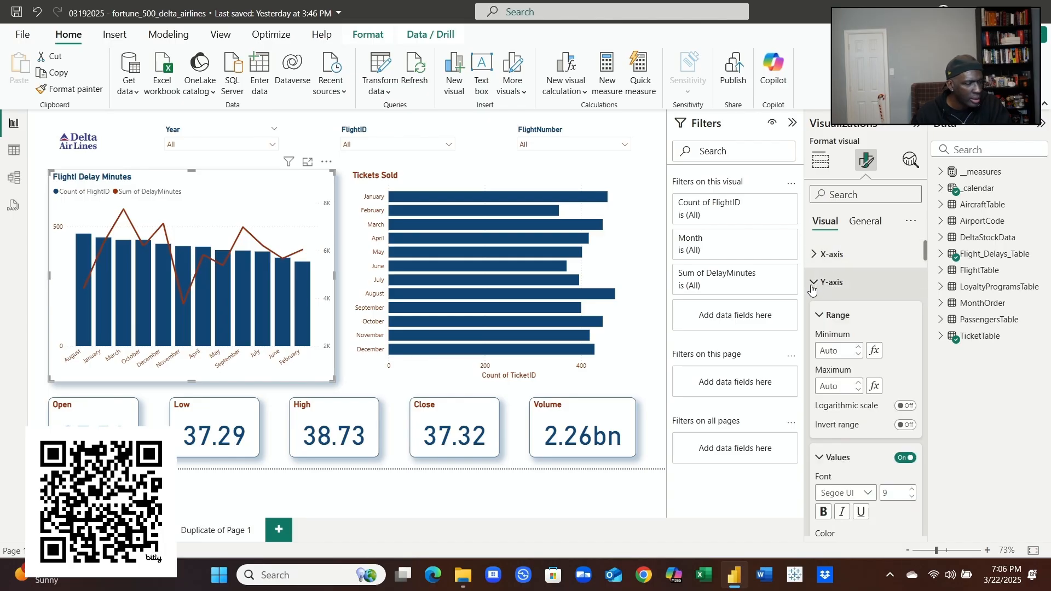
{"action": "scroll", "coordinate": [852, 436], "scroll_direction": "down", "scroll_amount": 3}
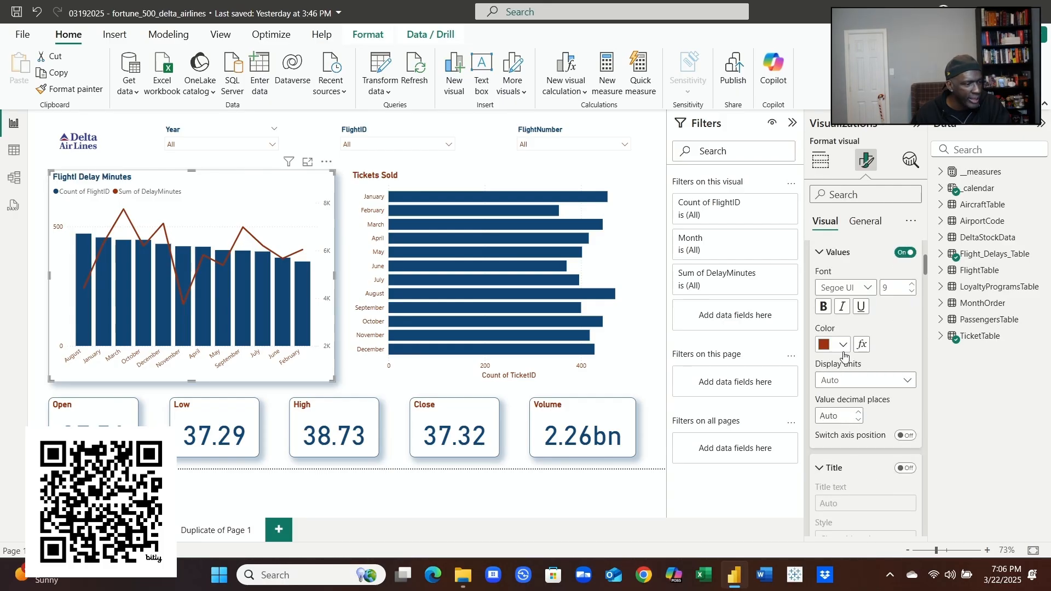
{"action": "left_click", "coordinate": [845, 346]}
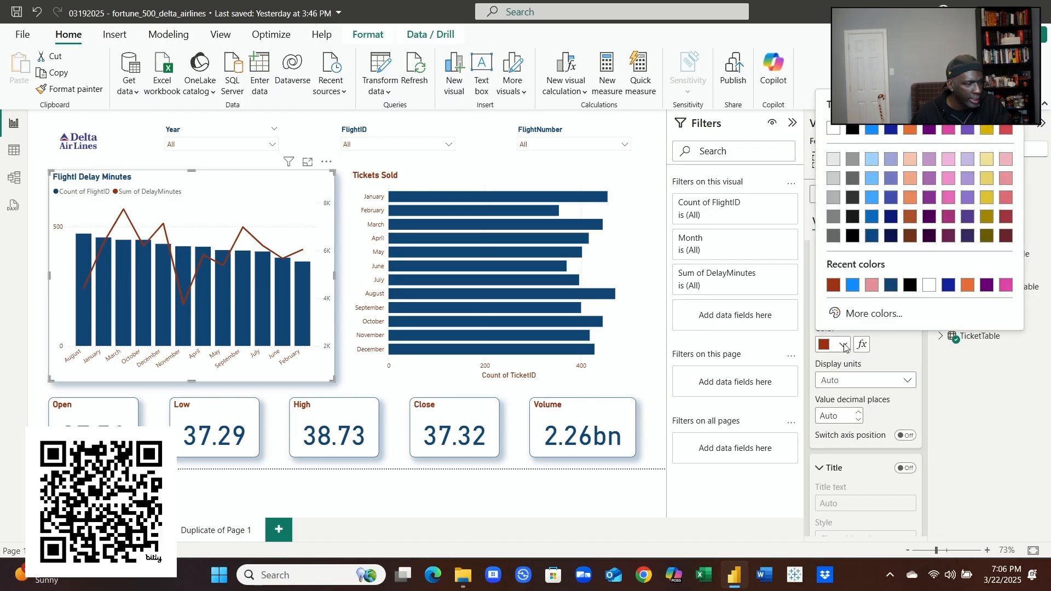
{"action": "left_click", "coordinate": [853, 286]}
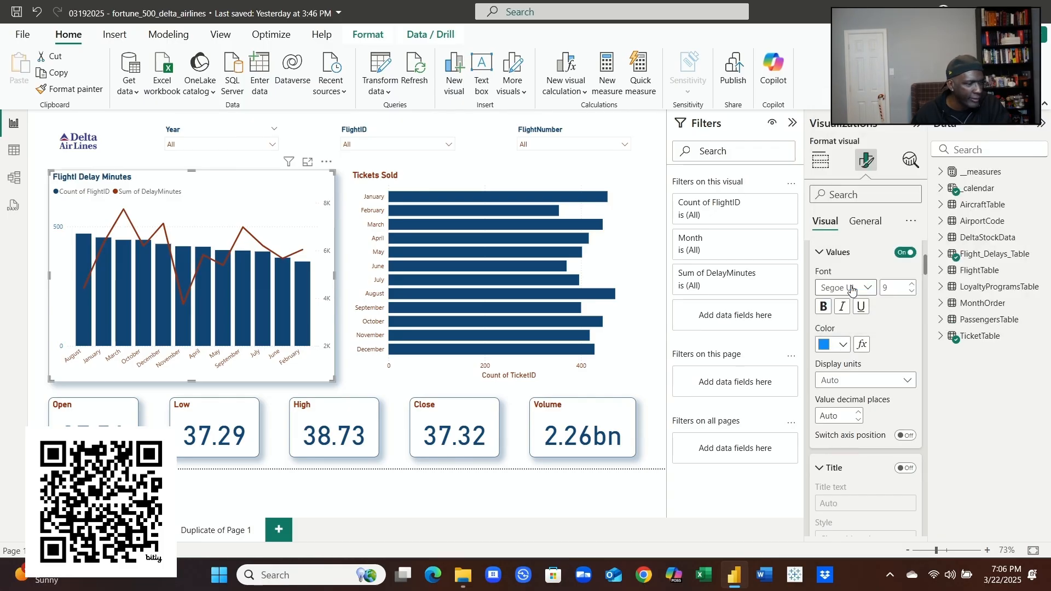
{"action": "left_click", "coordinate": [844, 347]}
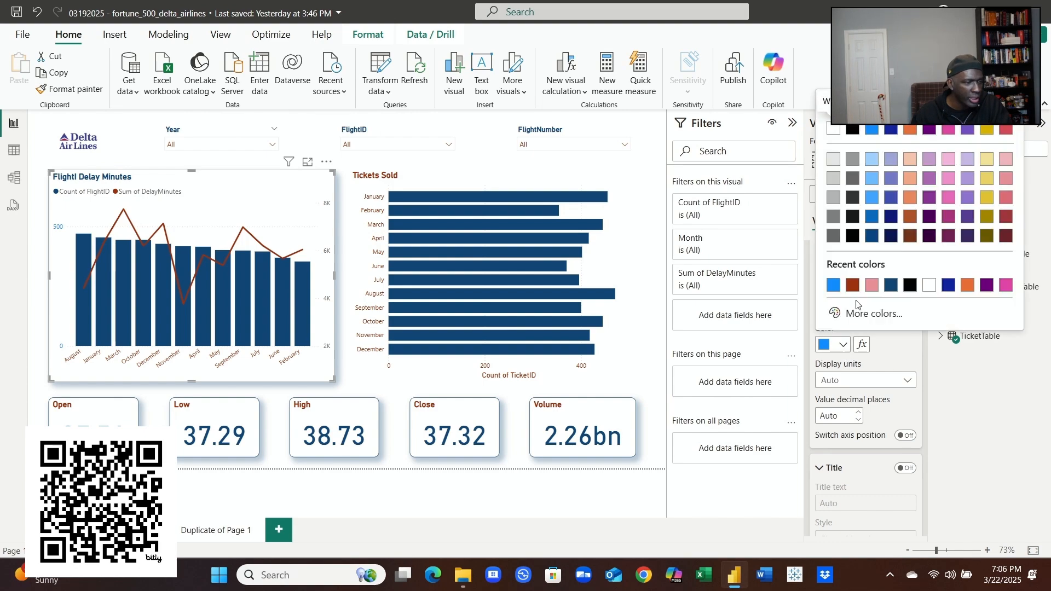
{"action": "left_click", "coordinate": [853, 285]}
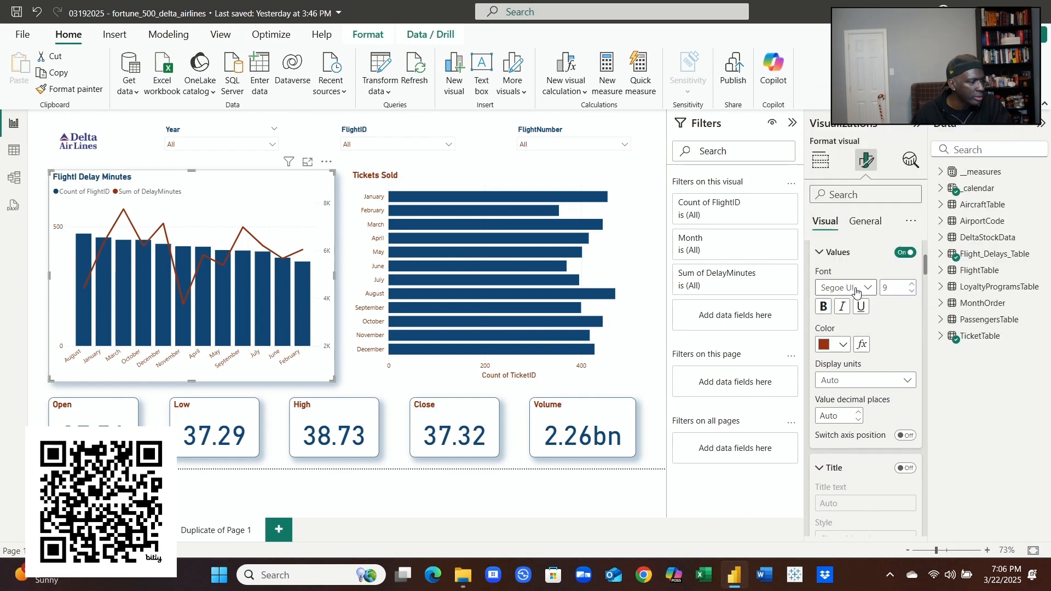
Step: Try bright blue on the Tickets Sold chart's X-axis values, and return them to the recently used dark red
{"action": "left_click", "coordinate": [633, 271]}
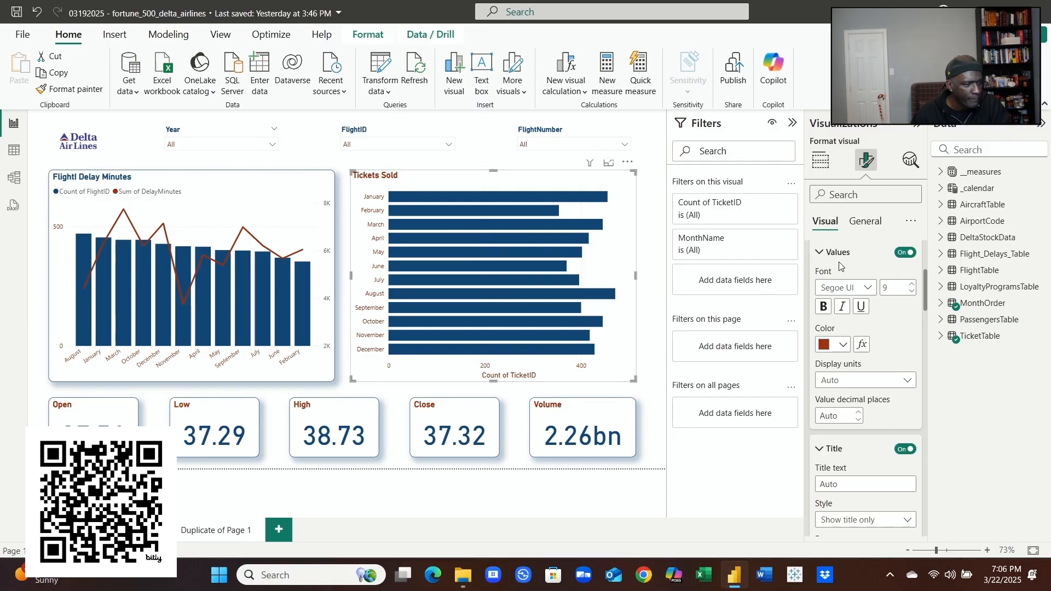
{"action": "left_click", "coordinate": [841, 345]}
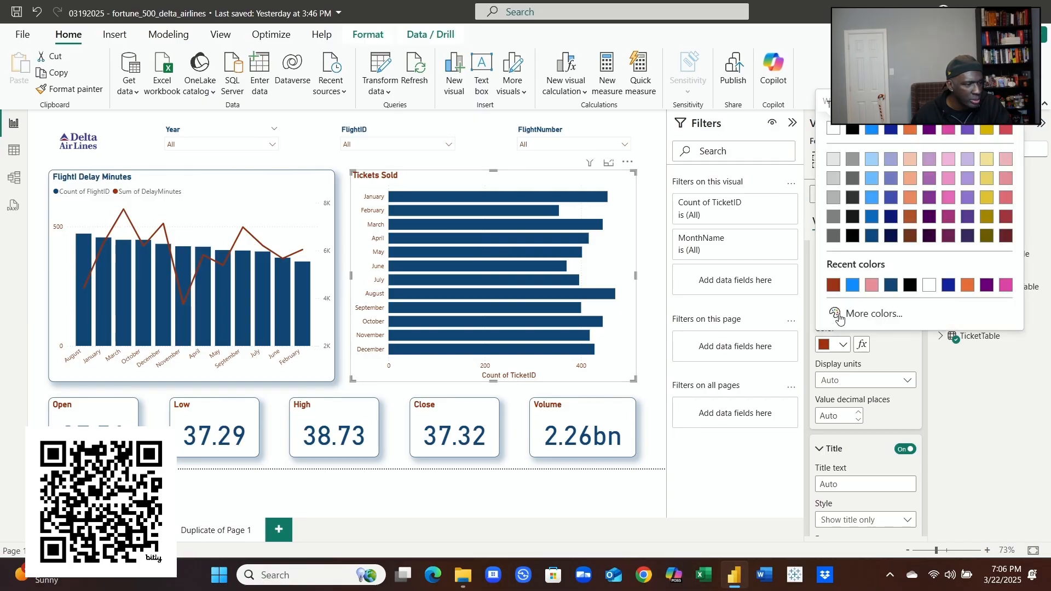
{"action": "left_click", "coordinate": [852, 286]}
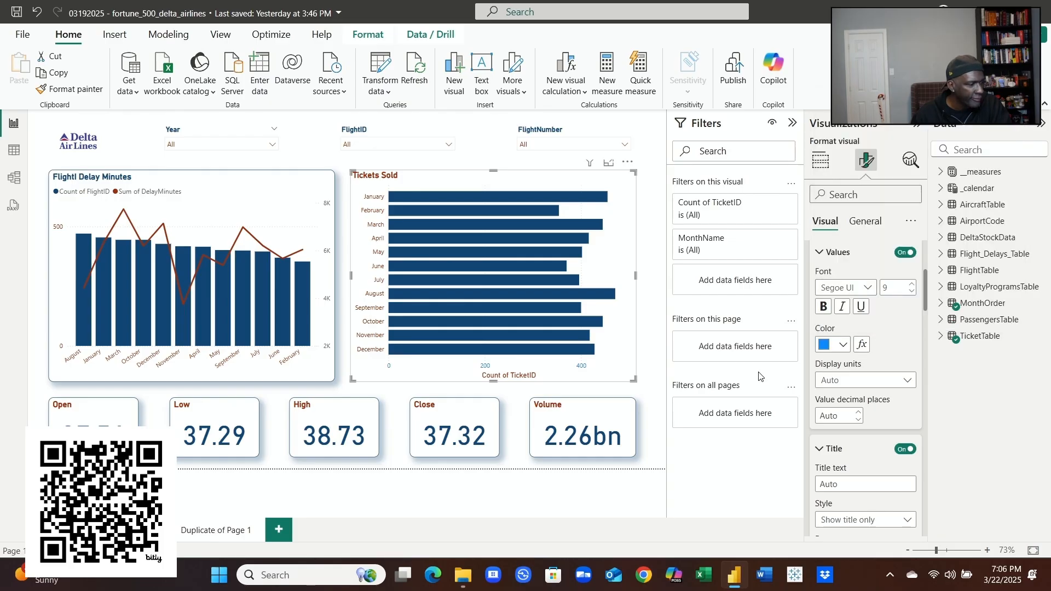
{"action": "scroll", "coordinate": [858, 305], "scroll_direction": "up", "scroll_amount": 3}
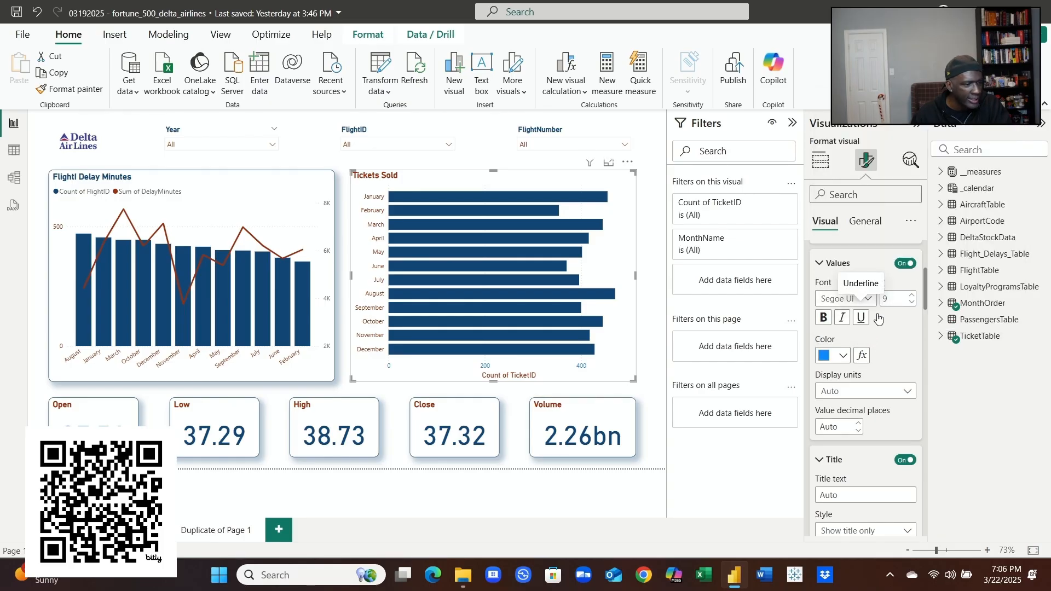
{"action": "scroll", "coordinate": [861, 434], "scroll_direction": "up", "scroll_amount": 1}
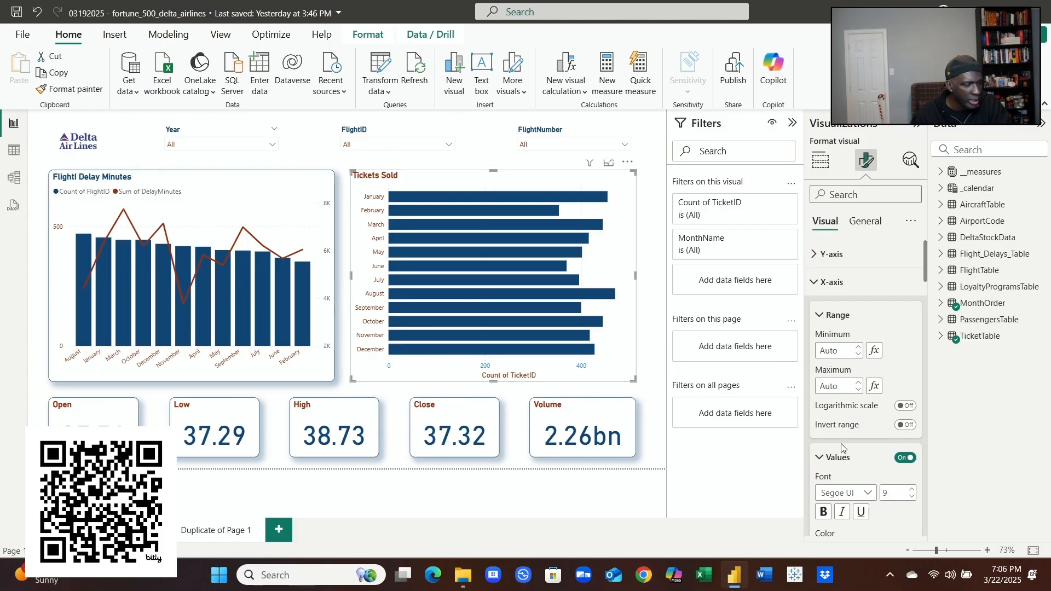
{"action": "scroll", "coordinate": [844, 448], "scroll_direction": "down", "scroll_amount": 3}
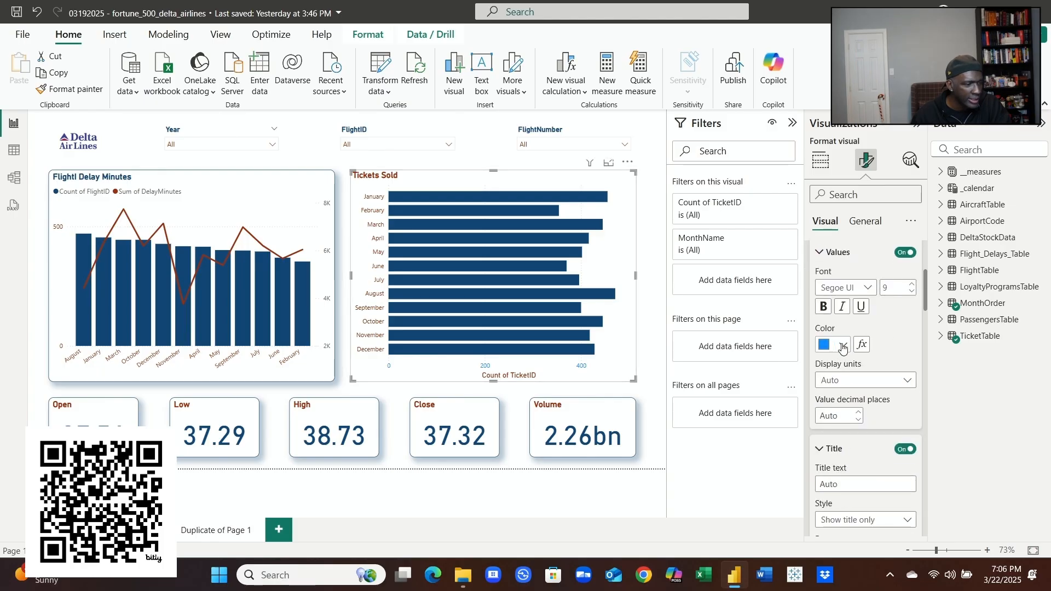
{"action": "left_click", "coordinate": [843, 349]}
{"action": "left_click", "coordinate": [852, 288]}
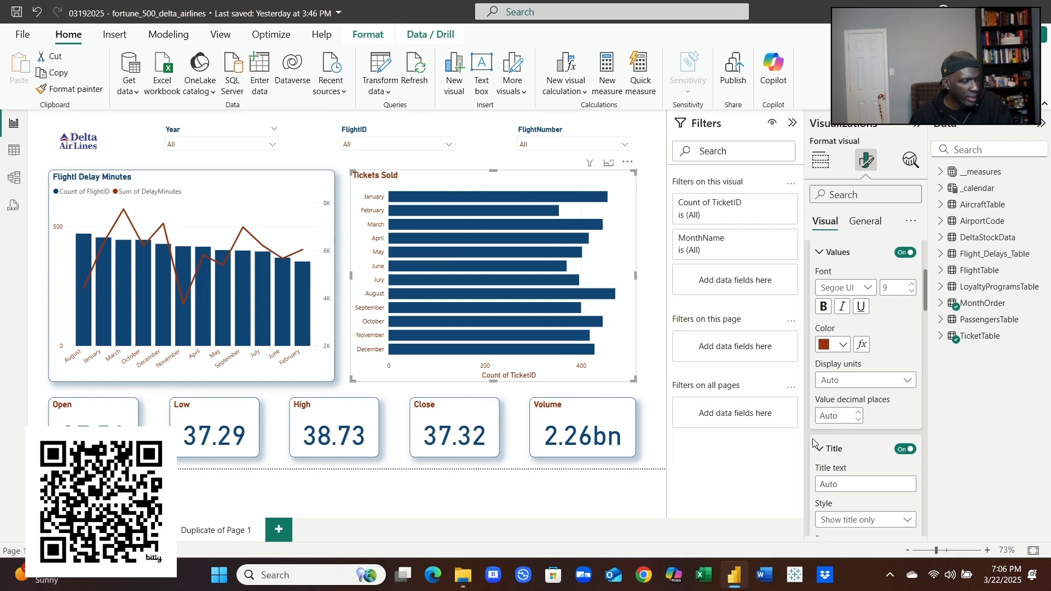
Step: Try bright blue on the Tickets Sold chart's Y-axis month labels, return them to the recent dark red, and deselect the chart
{"action": "scroll", "coordinate": [844, 436], "scroll_direction": "up", "scroll_amount": 3}
{"action": "left_click", "coordinate": [813, 279]}
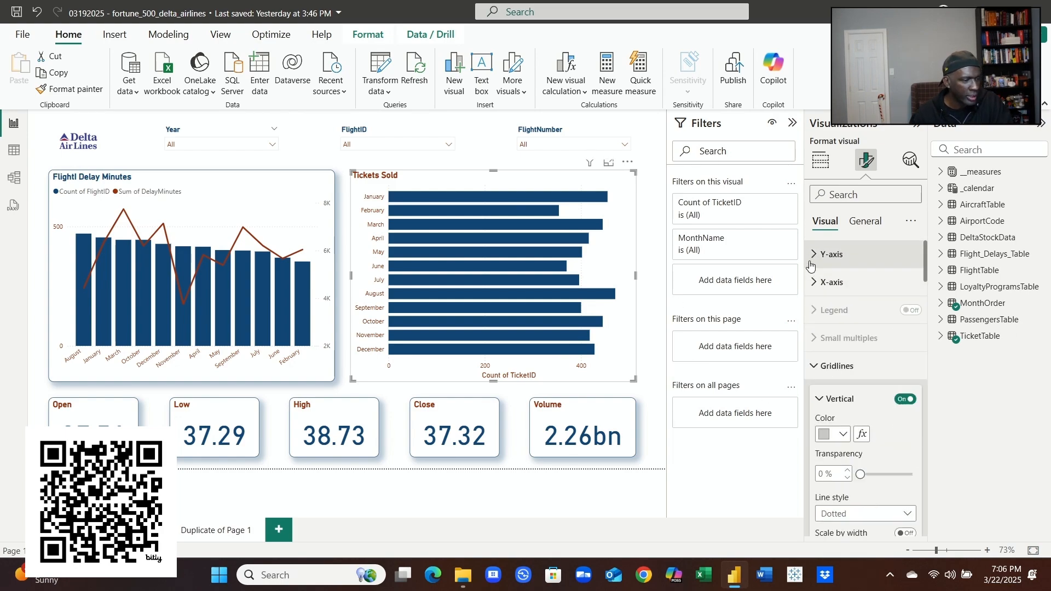
{"action": "left_click", "coordinate": [813, 256]}
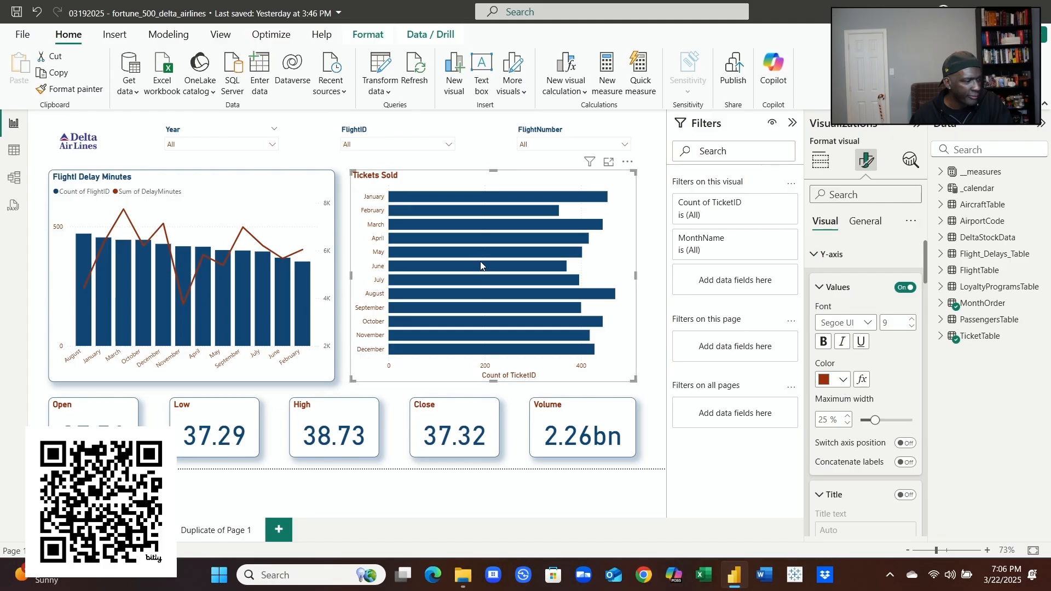
{"action": "left_click", "coordinate": [842, 380]}
{"action": "left_click", "coordinate": [853, 320]}
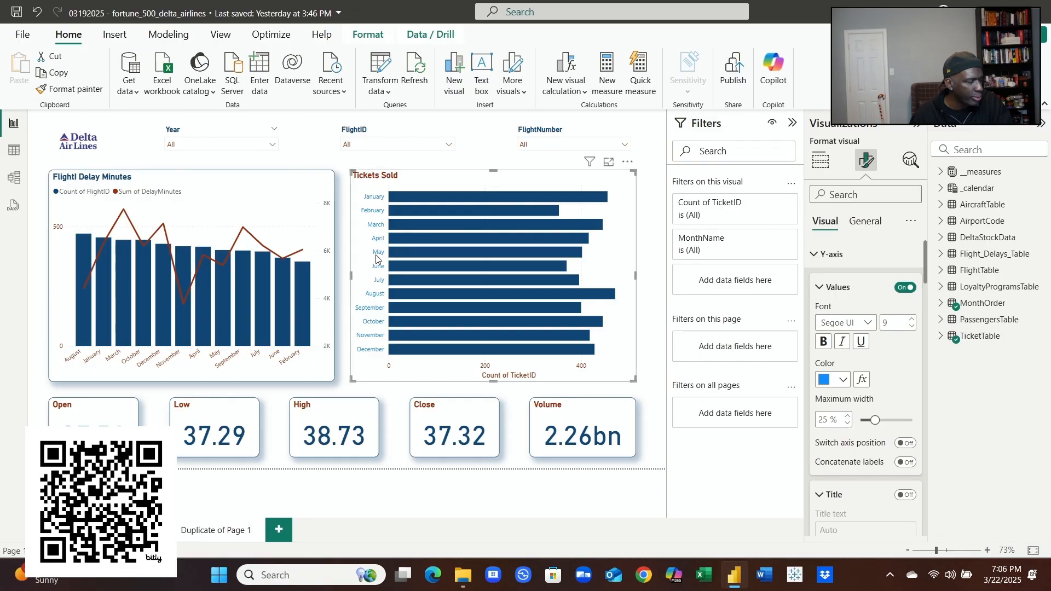
{"action": "left_click", "coordinate": [833, 379]}
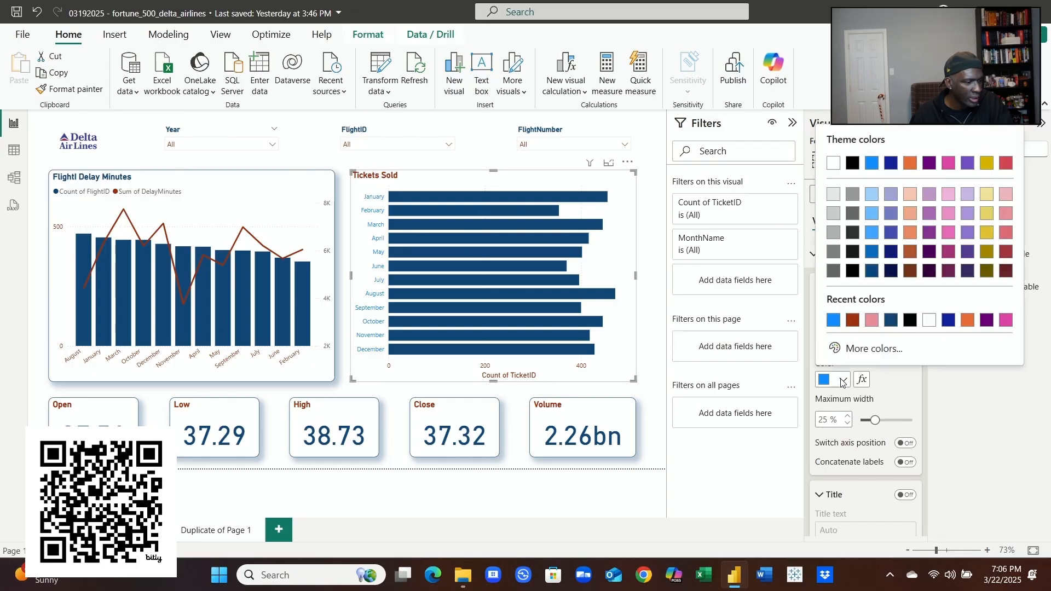
{"action": "left_click", "coordinate": [856, 322]}
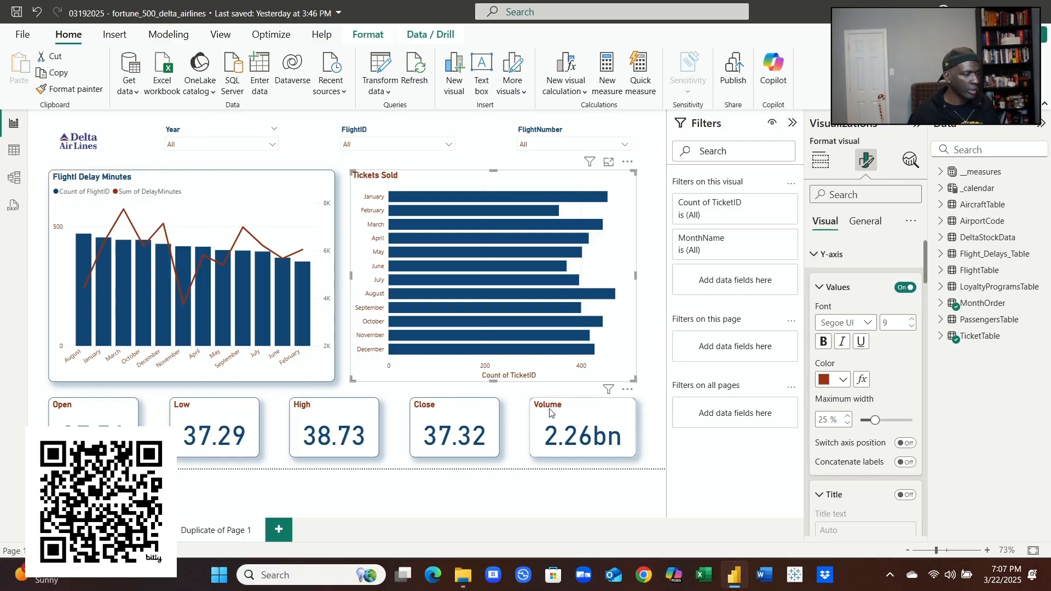
{"action": "left_click", "coordinate": [646, 375]}
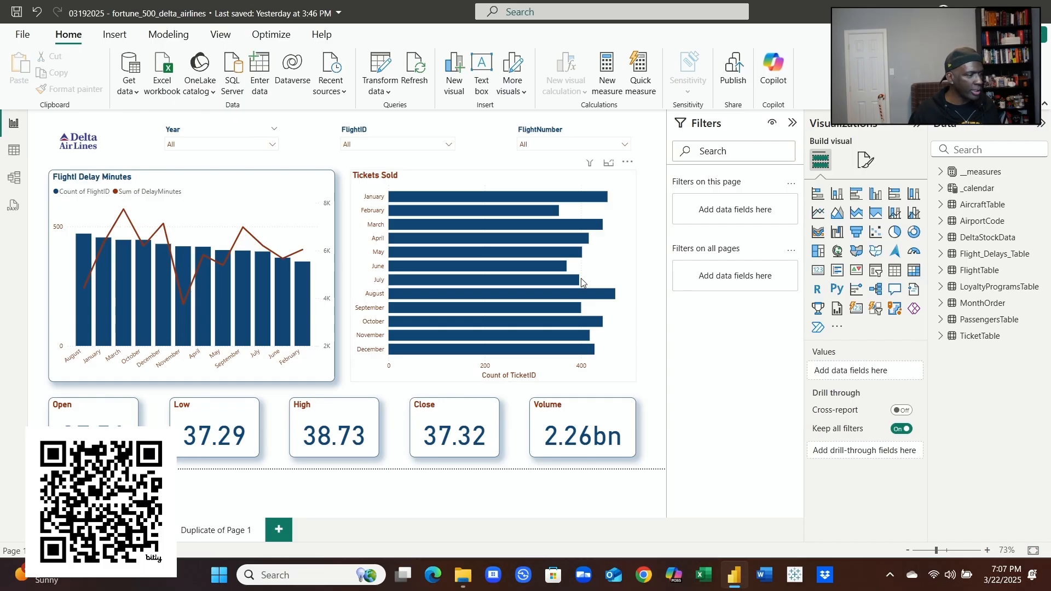
{"action": "mouse_move", "coordinate": [580, 280]}
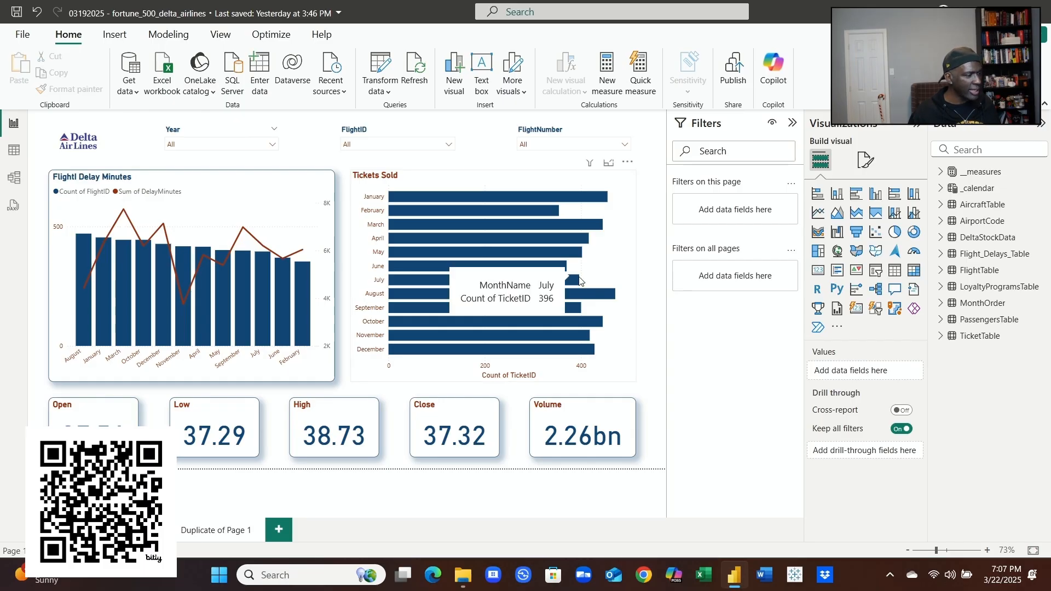